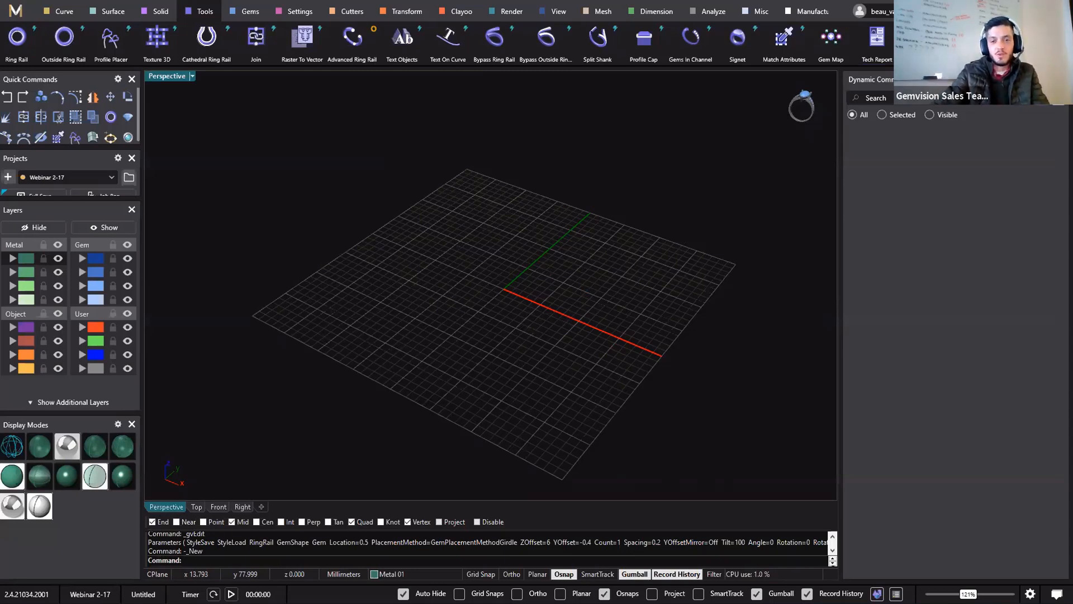
- Enlarge the Projects area so its Full Save and Job Bag options are fully shown
{"action": "left_click_drag", "start_coordinate": [1072, 117], "coordinate": [412, 118]}
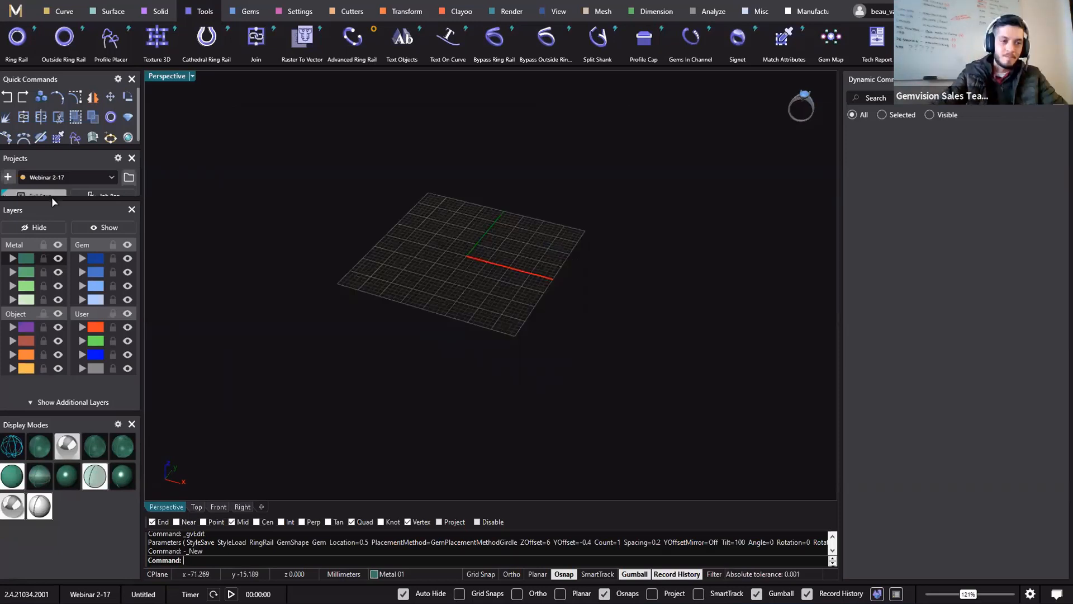
{"action": "left_click_drag", "start_coordinate": [51, 200], "coordinate": [49, 210]}
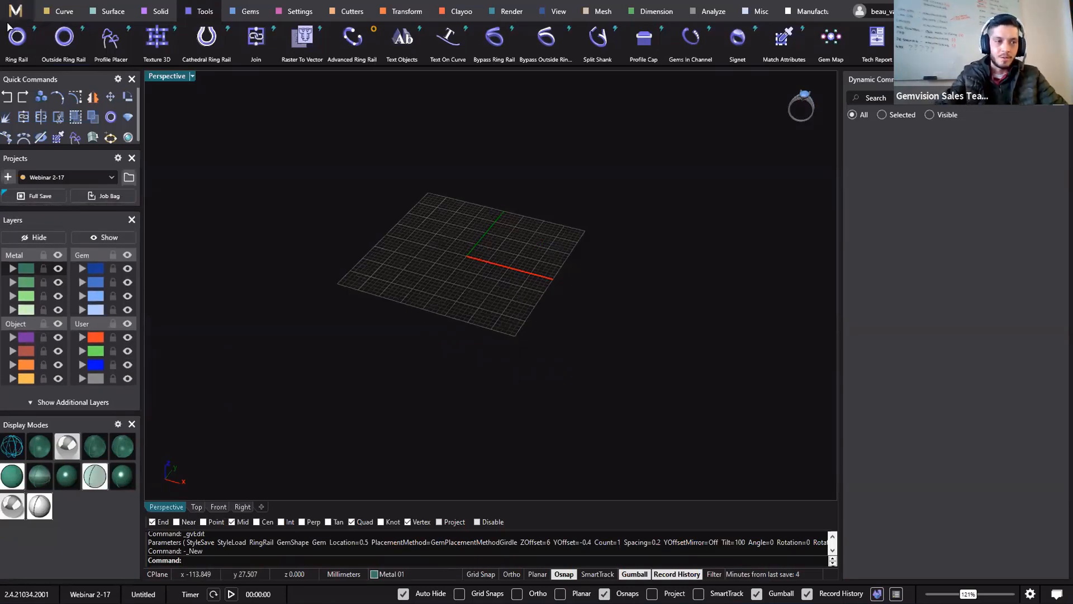
- Create a Ring Rail with a US finger size of 6 1/2
{"action": "type", "text": "_gvCommand"}
{"action": "key", "text": "Return"}
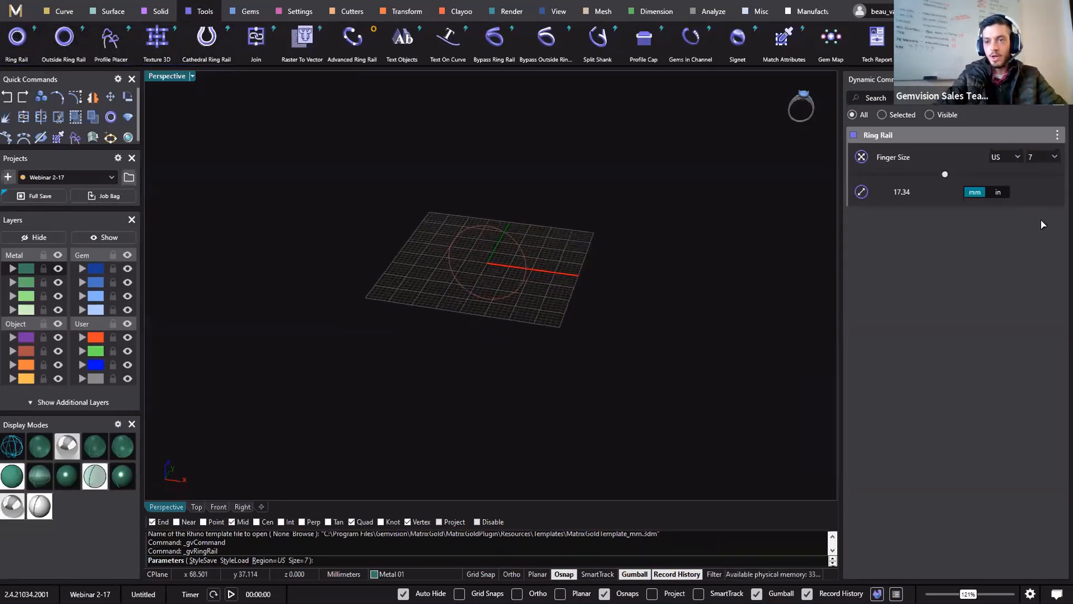
{"action": "left_click", "coordinate": [1041, 157]}
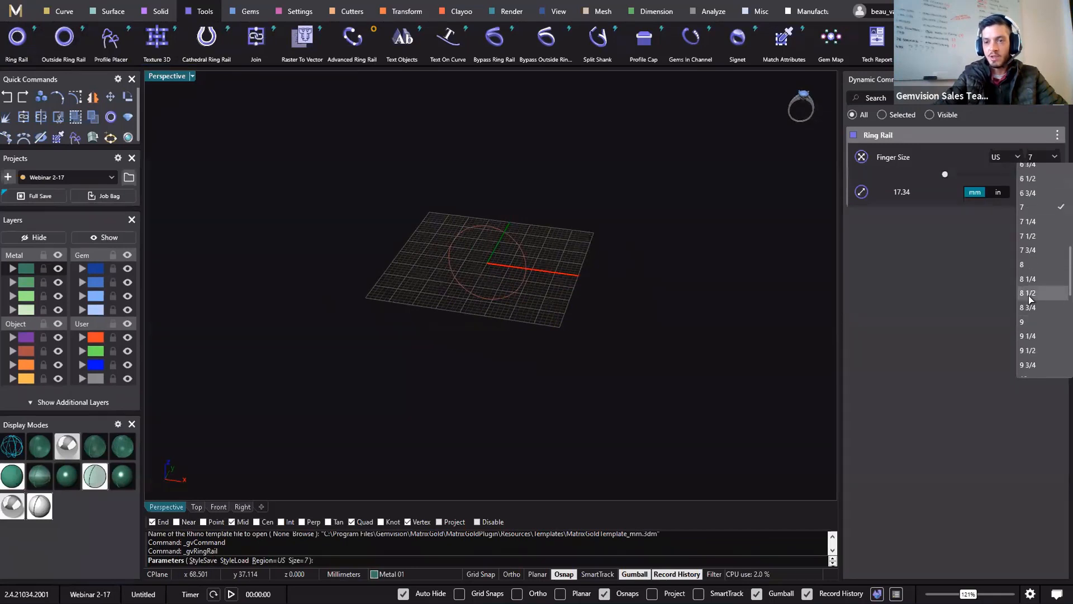
{"action": "scroll", "coordinate": [1039, 238], "scroll_direction": "up", "scroll_amount": 2}
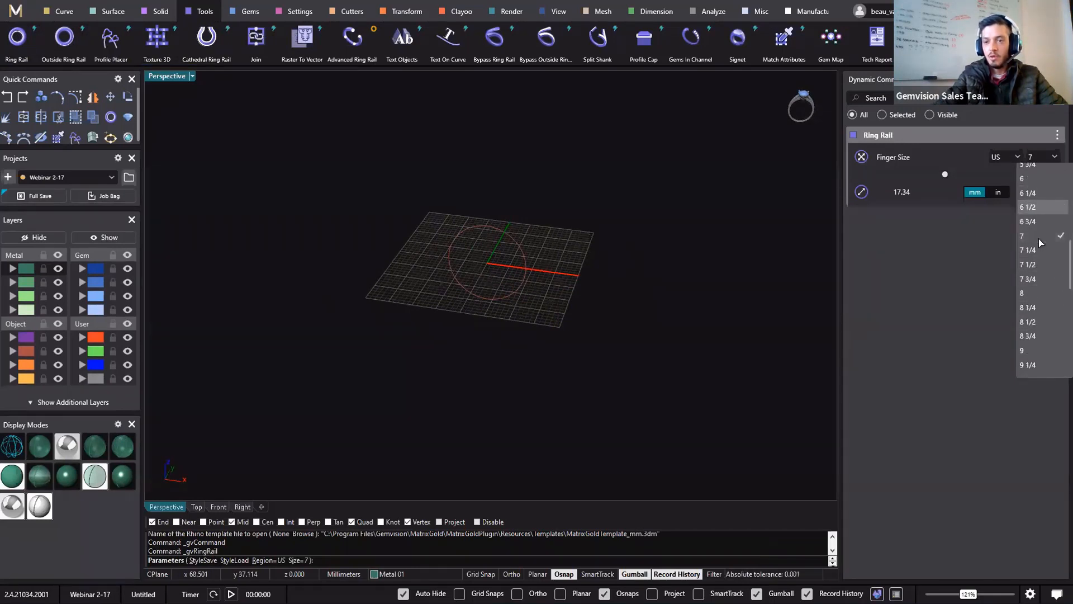
{"action": "left_click", "coordinate": [1033, 207]}
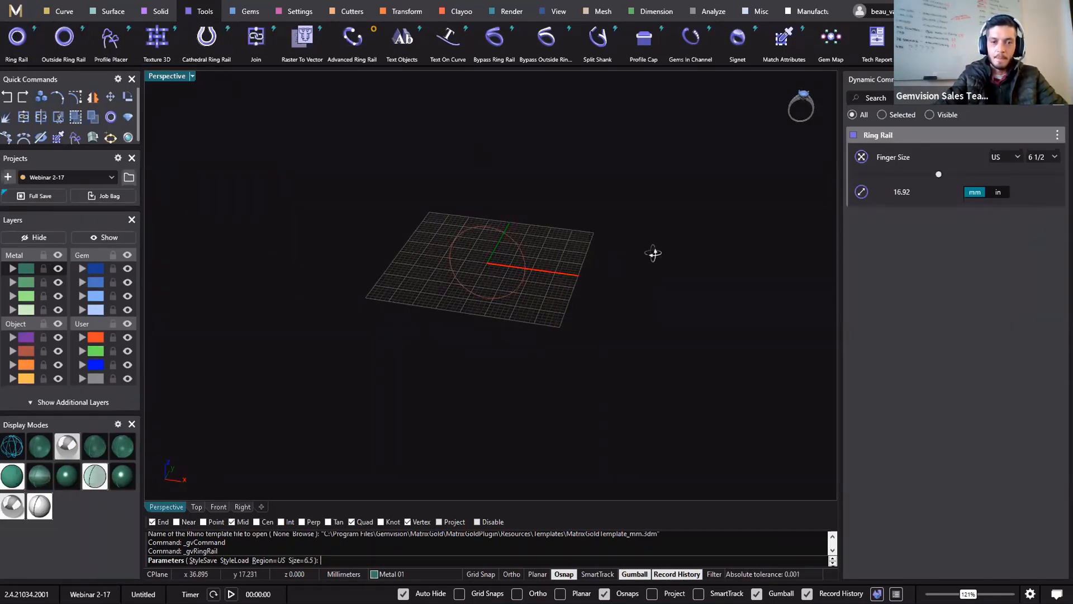
{"action": "right_click_drag", "start_coordinate": [524, 277], "coordinate": [492, 261]}
{"action": "right_click", "coordinate": [492, 261]}
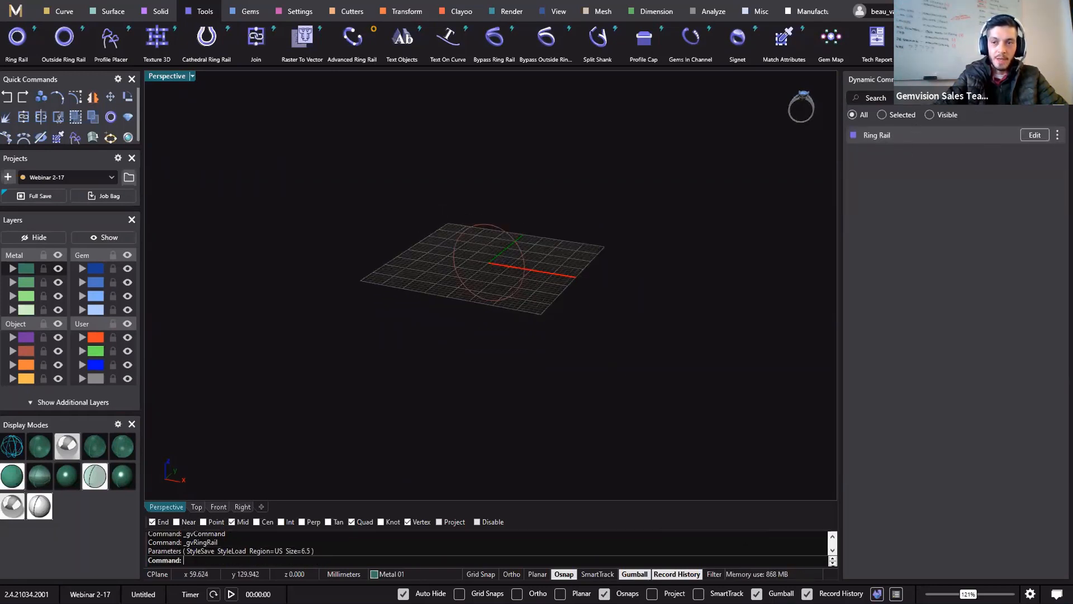
{"action": "scroll", "coordinate": [518, 237], "scroll_direction": "up", "scroll_amount": 4}
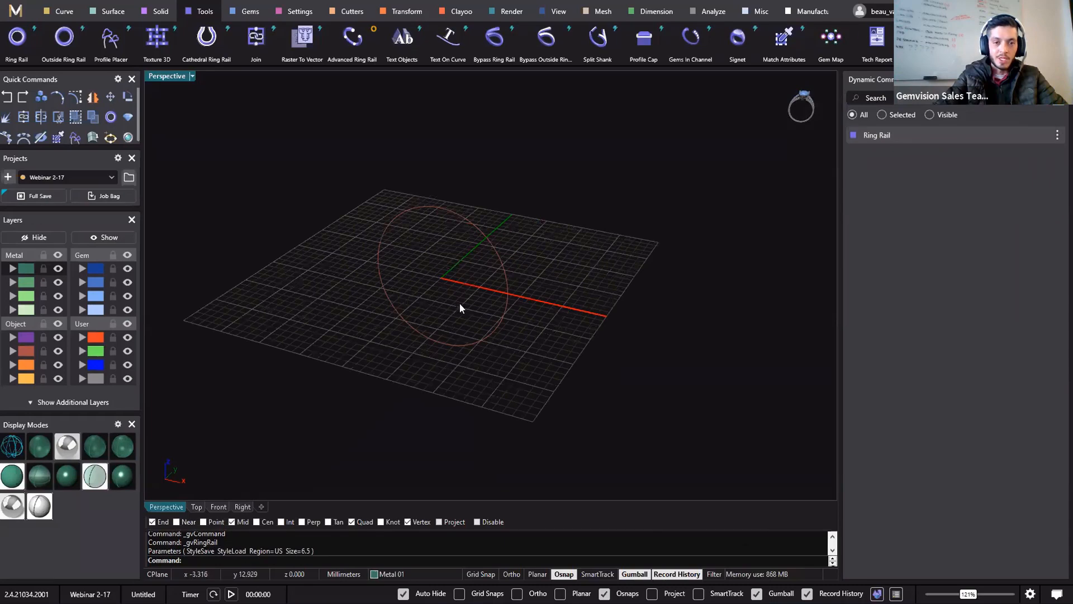
{"action": "left_click", "coordinate": [506, 296]}
{"action": "left_click", "coordinate": [652, 267]}
{"action": "right_click_drag", "start_coordinate": [492, 307], "coordinate": [577, 298], "text": "shift"}
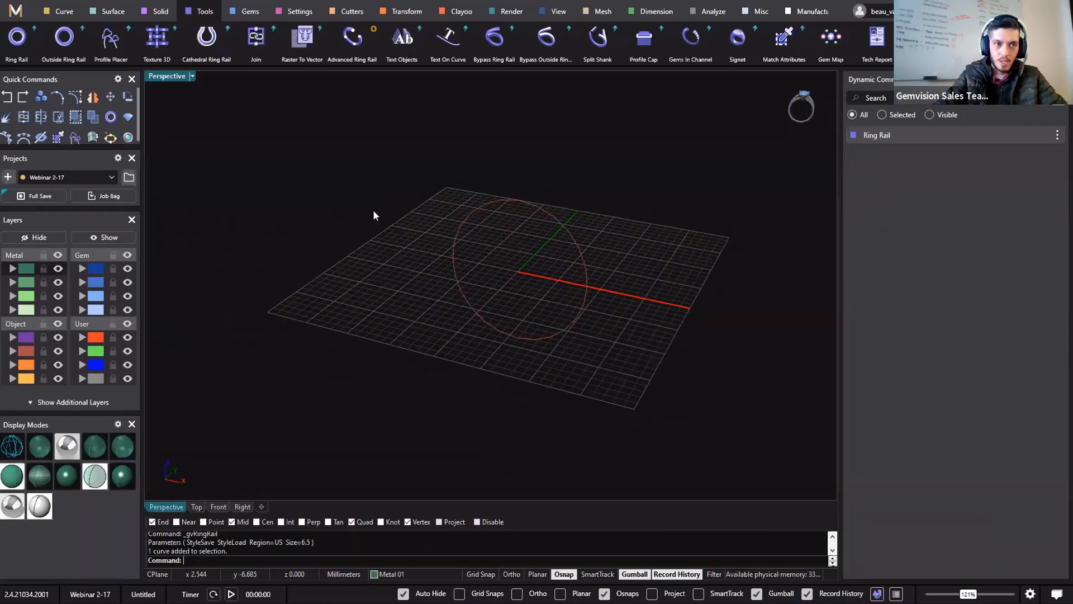
{"action": "right_click_drag", "start_coordinate": [373, 215], "coordinate": [448, 230]}
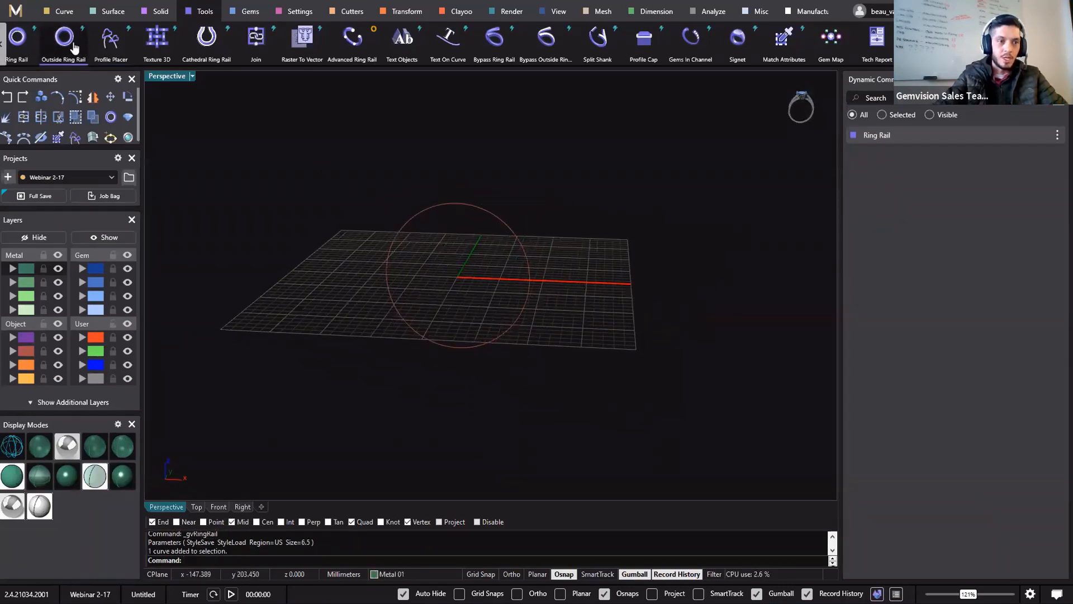
- Start an Outside Ring Rail around the finger rail, consult the reference ring sketch, and choose rail shape 07 from the library
{"action": "left_click", "coordinate": [75, 49]}
{"action": "right_click_drag", "start_coordinate": [602, 269], "coordinate": [638, 270], "text": "shift"}
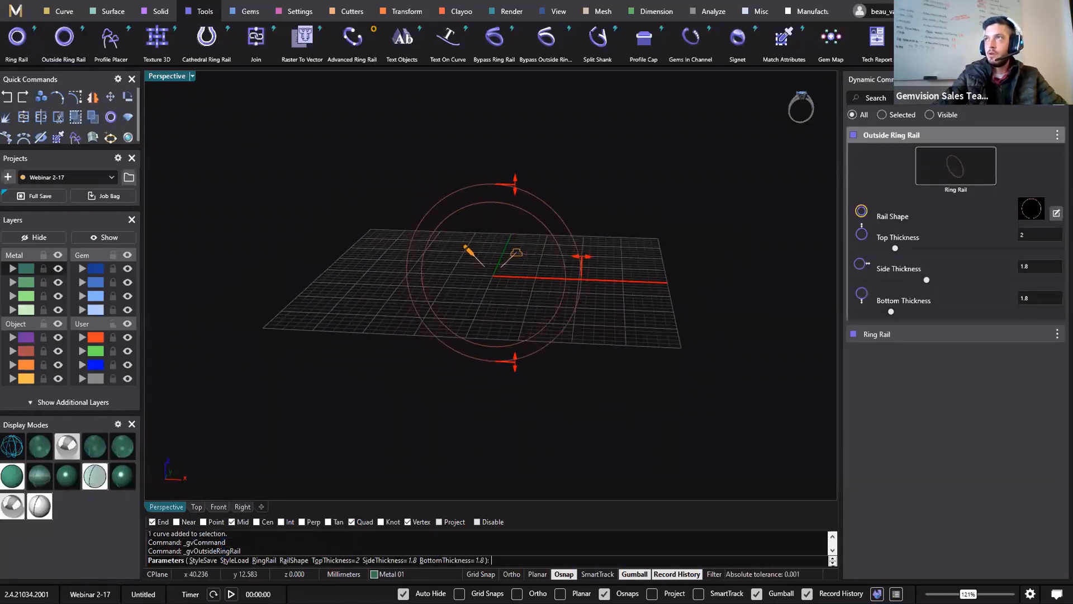
{"action": "key", "text": "alt+Tab"}
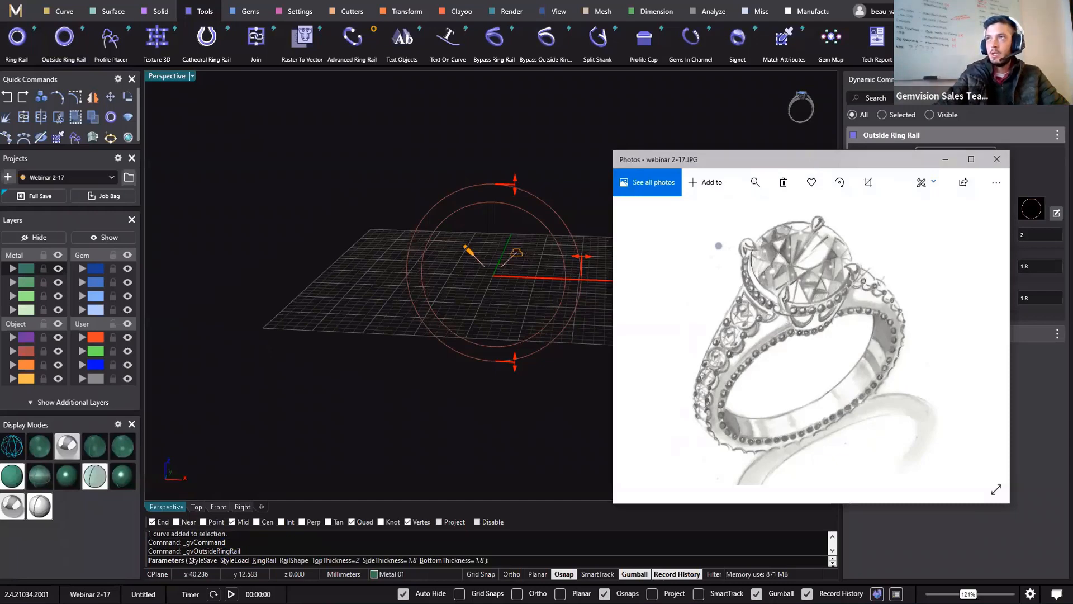
{"action": "key", "text": "alt+Tab"}
{"action": "right_click_drag", "start_coordinate": [697, 277], "coordinate": [694, 287], "text": "shift"}
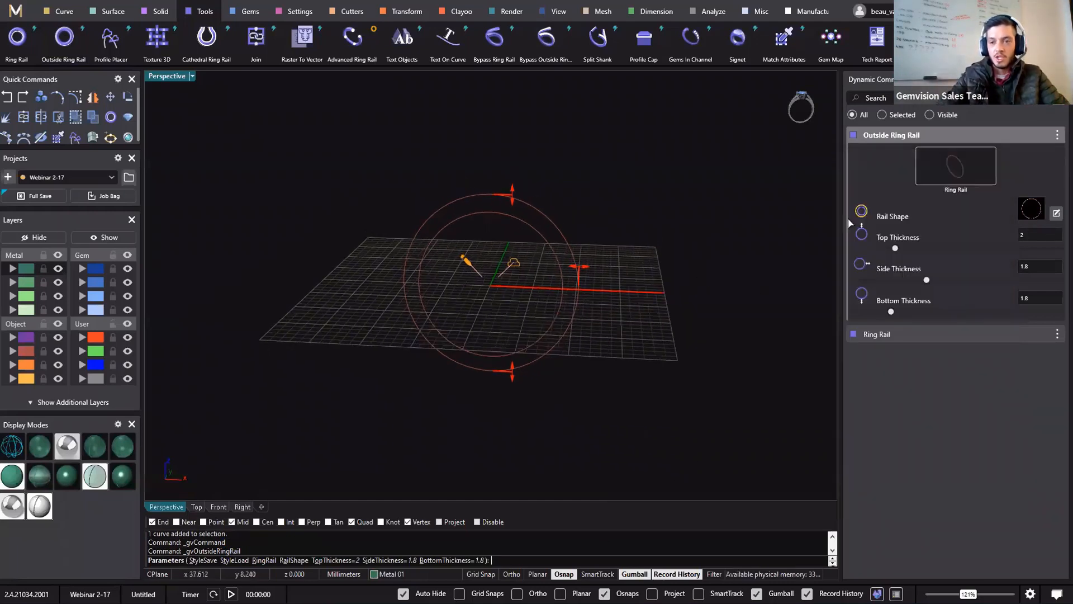
{"action": "left_click", "coordinate": [1031, 211]}
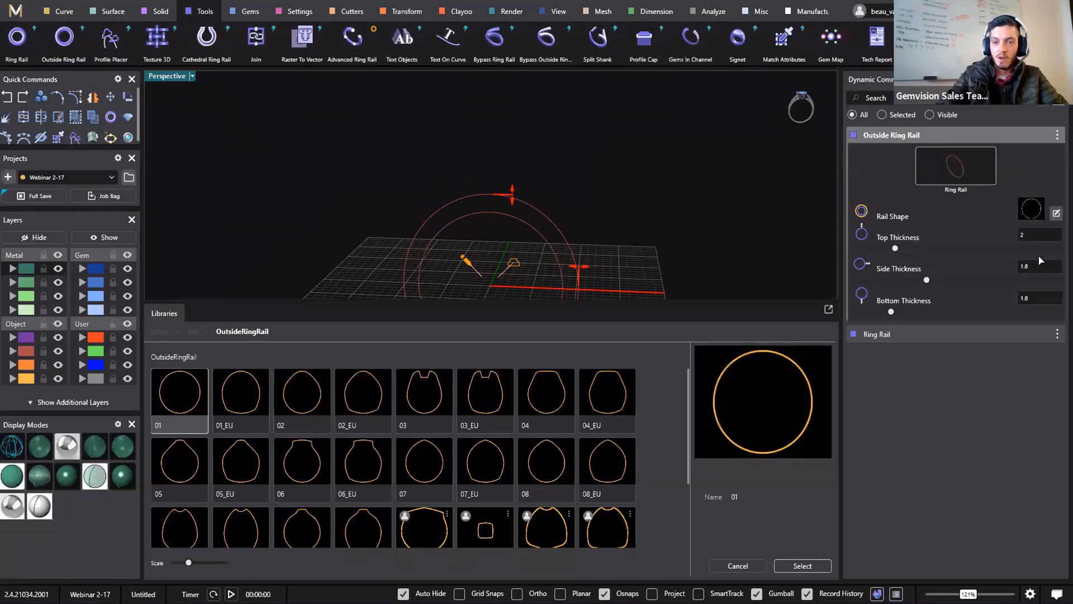
{"action": "scroll", "coordinate": [338, 457], "scroll_direction": "down", "scroll_amount": 2}
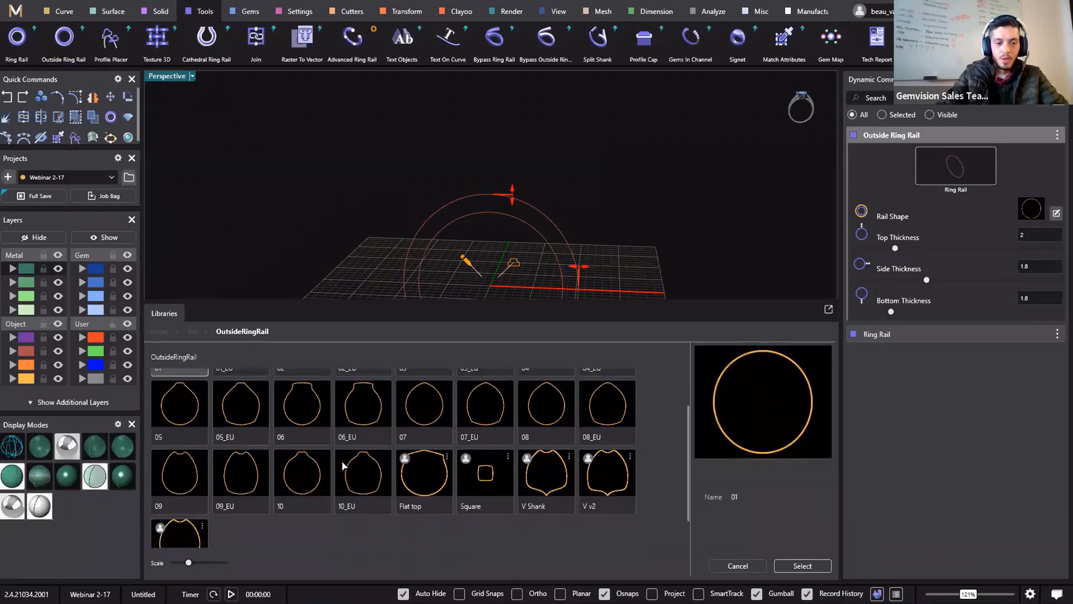
{"action": "scroll", "coordinate": [340, 468], "scroll_direction": "up", "scroll_amount": 2}
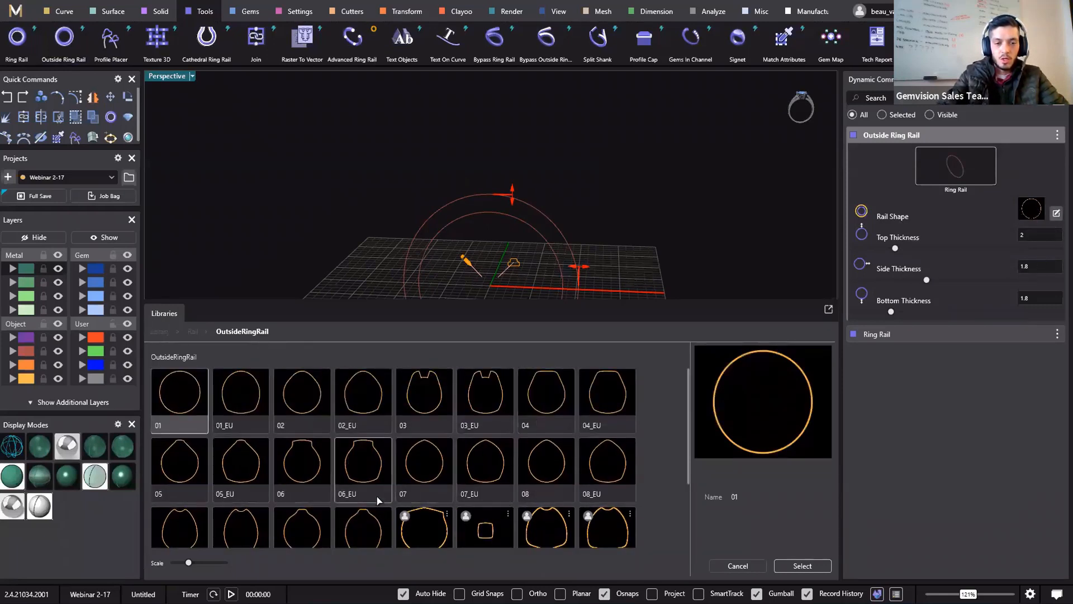
{"action": "left_click", "coordinate": [429, 474]}
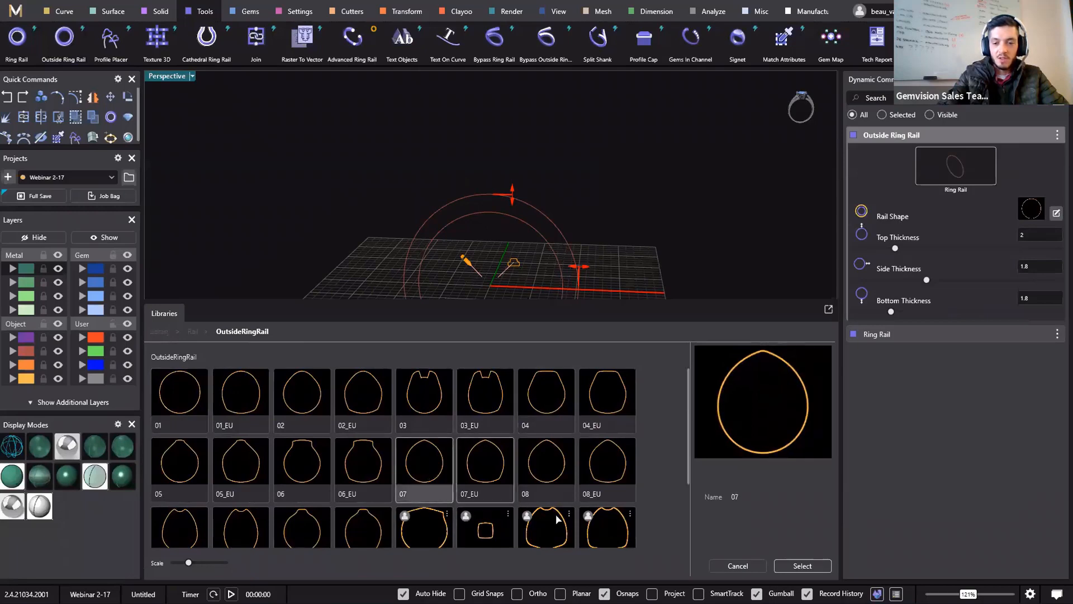
{"action": "left_click", "coordinate": [802, 566]}
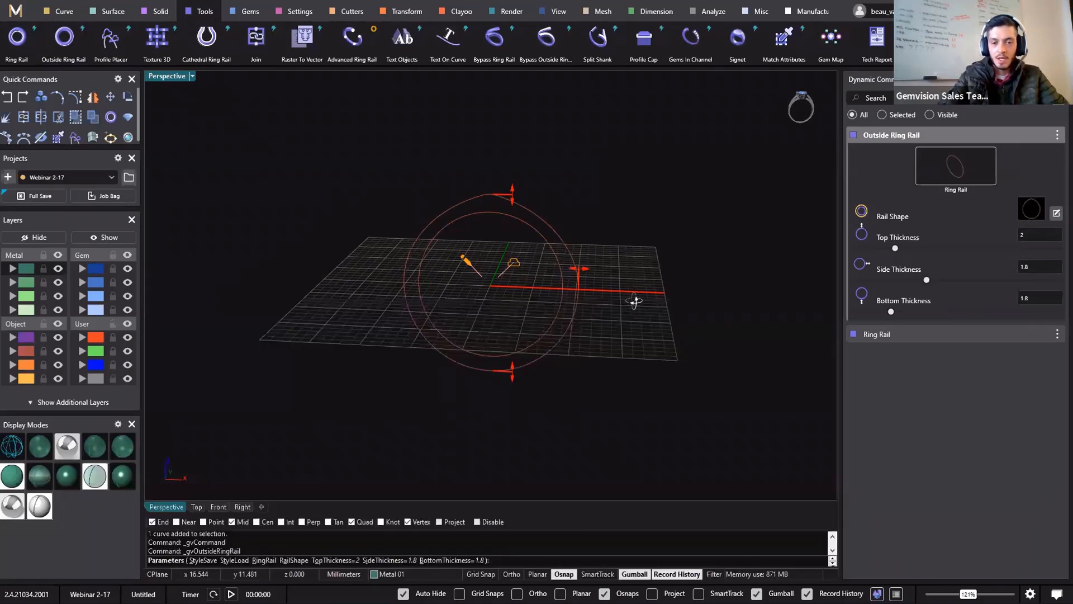
- Set the outside rail's top thickness to 5.5 mm and its side thickness to 2 mm
{"action": "right_click_drag", "start_coordinate": [634, 301], "coordinate": [537, 231]}
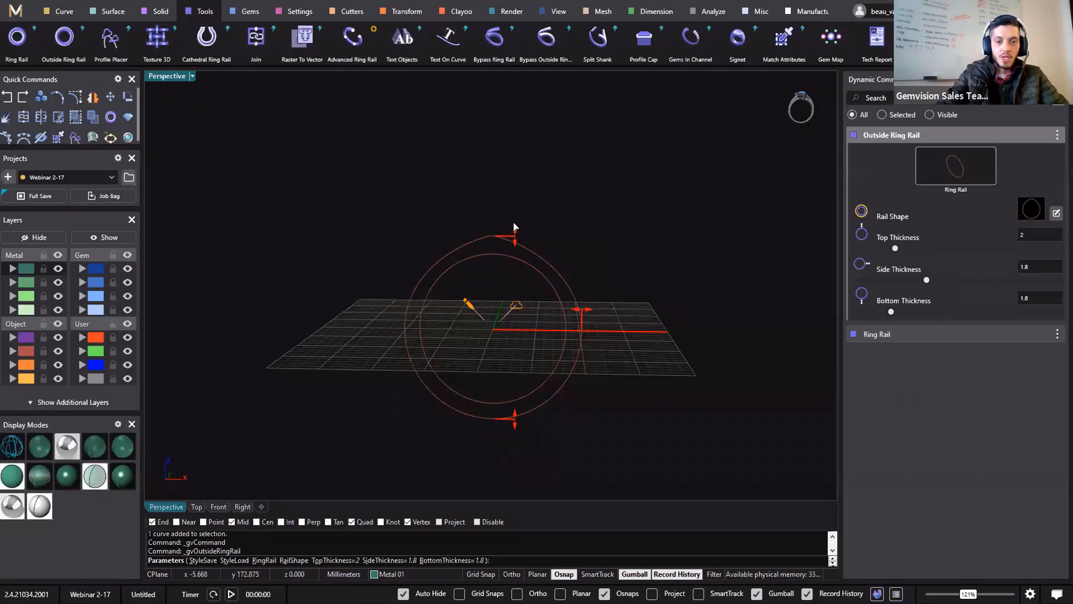
{"action": "left_click_drag", "start_coordinate": [515, 237], "coordinate": [518, 209]}
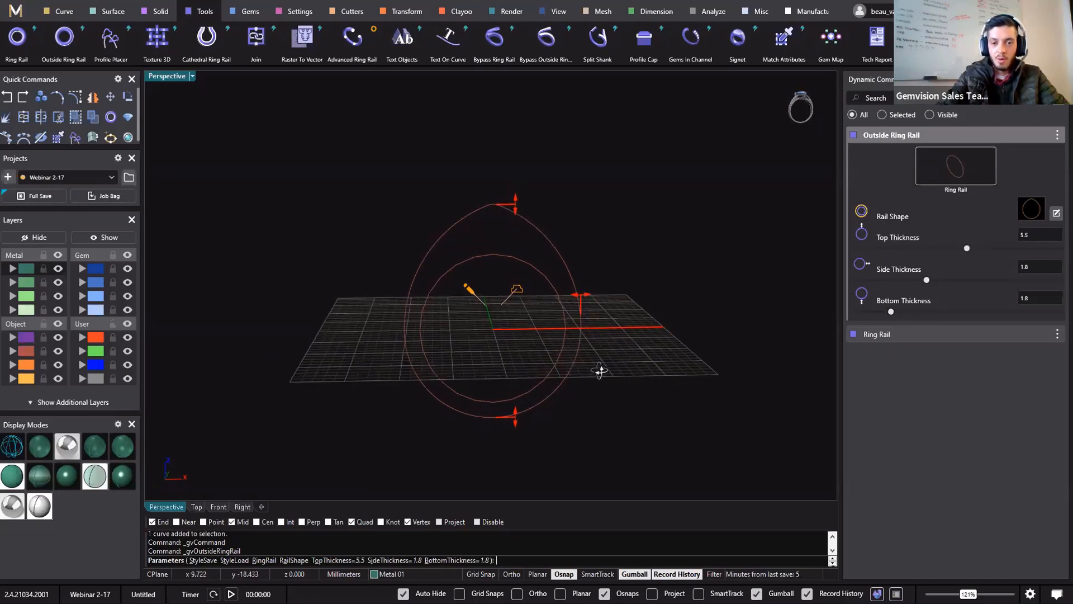
{"action": "scroll", "coordinate": [609, 313], "scroll_direction": "up", "scroll_amount": 4}
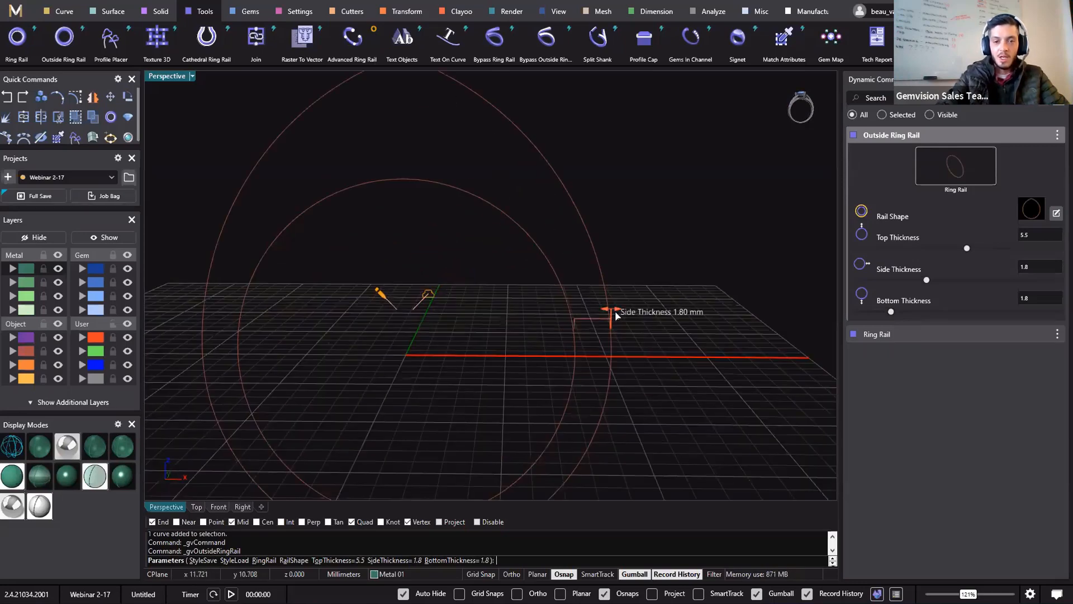
{"action": "left_click_drag", "start_coordinate": [617, 314], "coordinate": [620, 313]}
{"action": "right_click_drag", "start_coordinate": [551, 365], "coordinate": [545, 316], "text": "shift"}
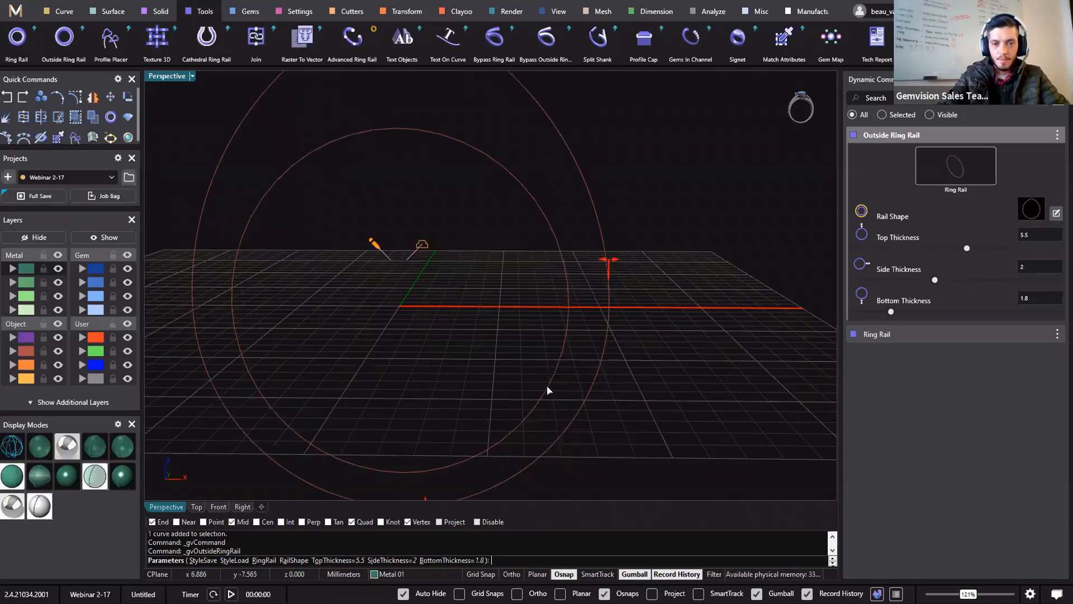
- Set the outside rail's bottom thickness to 2 mm and finish the Outside Ring Rail
{"action": "scroll", "coordinate": [548, 385], "scroll_direction": "down", "scroll_amount": 4}
{"action": "right_click_drag", "start_coordinate": [547, 386], "coordinate": [460, 405]}
{"action": "scroll", "coordinate": [464, 404], "scroll_direction": "up", "scroll_amount": 5}
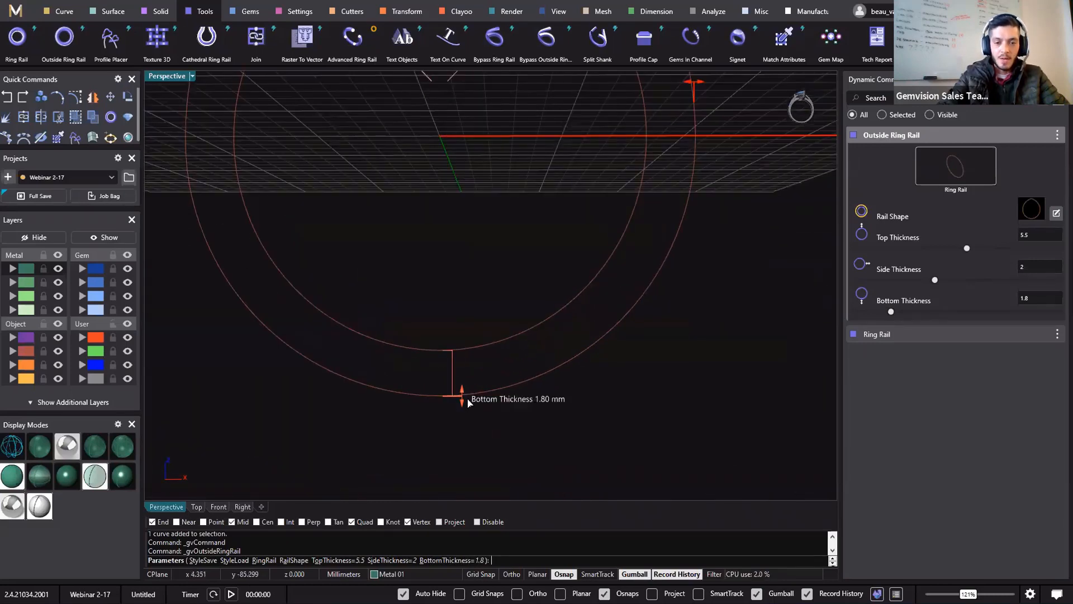
{"action": "left_click_drag", "start_coordinate": [468, 402], "coordinate": [462, 401]}
{"action": "scroll", "coordinate": [441, 292], "scroll_direction": "down", "scroll_amount": 3}
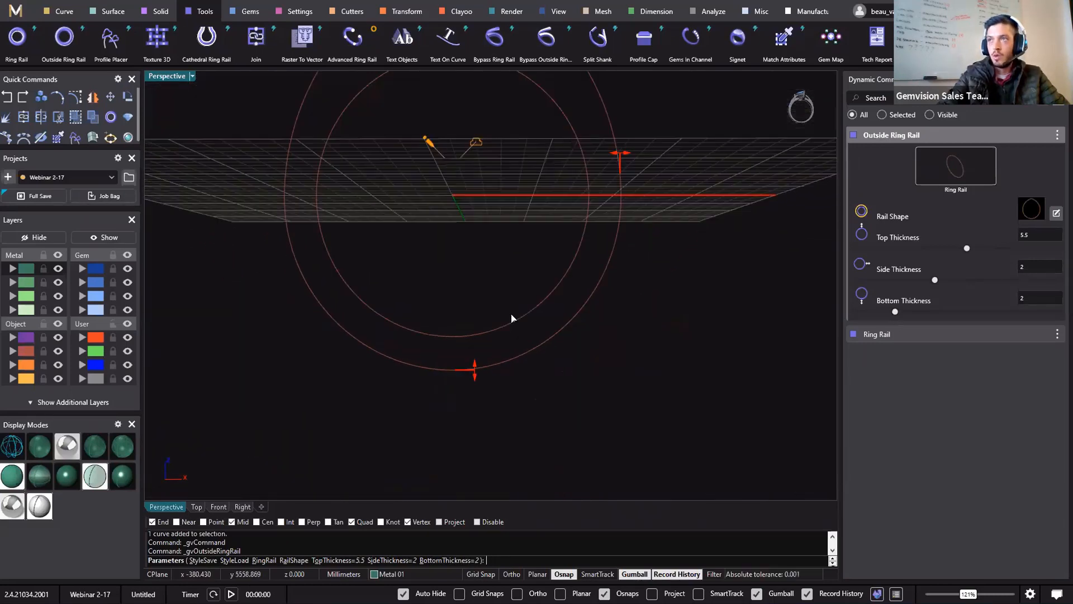
{"action": "right_click_drag", "start_coordinate": [504, 333], "coordinate": [467, 295]}
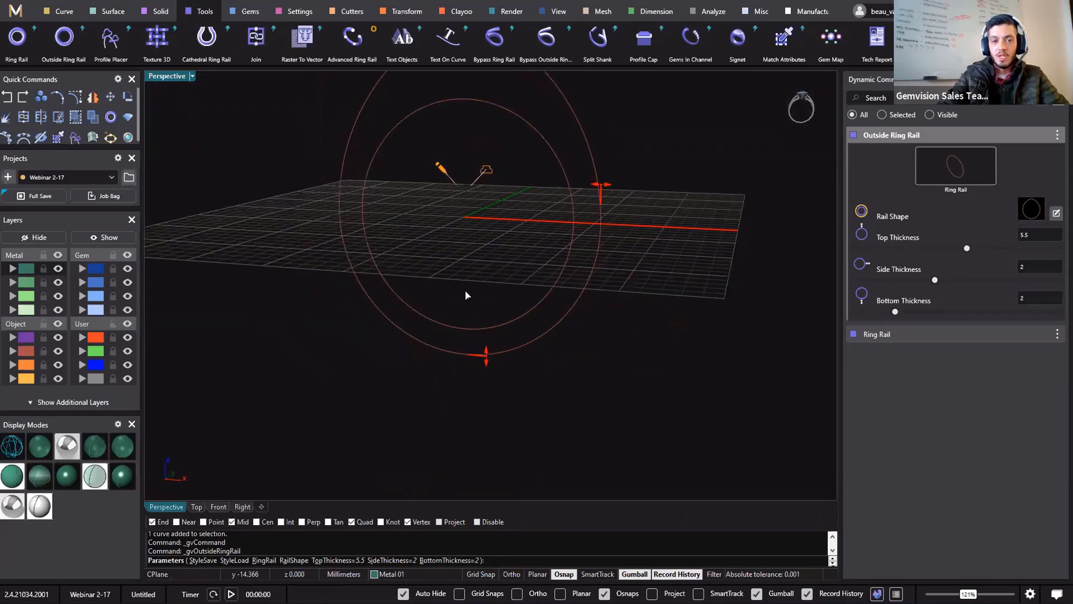
{"action": "right_click_drag", "start_coordinate": [467, 218], "coordinate": [465, 291], "text": "shift"}
{"action": "right_click", "coordinate": [465, 292]}
{"action": "right_click_drag", "start_coordinate": [586, 307], "coordinate": [580, 361], "text": "shift"}
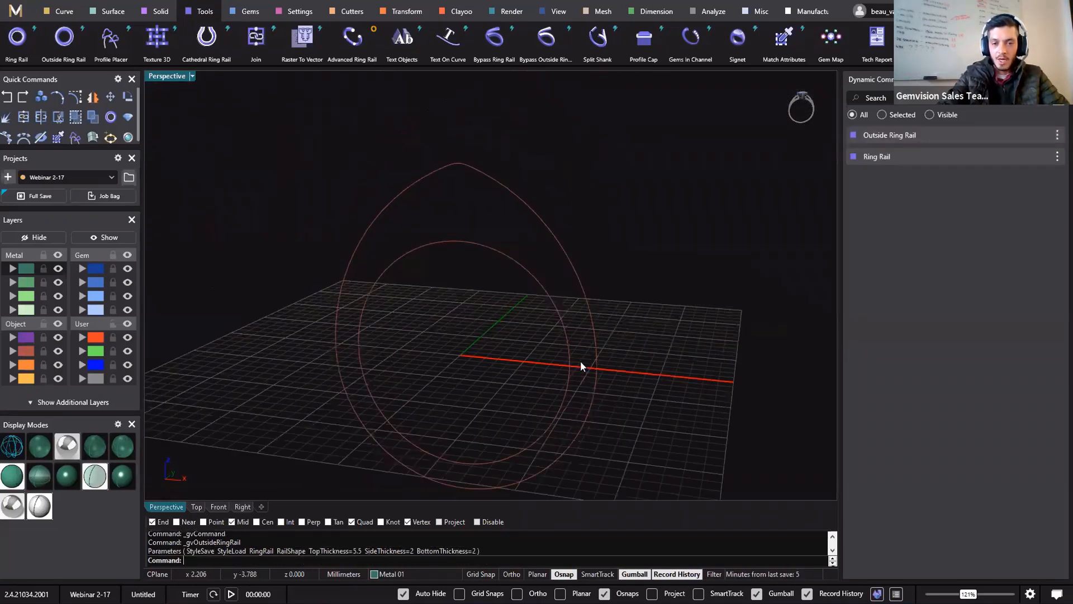
{"action": "left_click", "coordinate": [581, 364]}
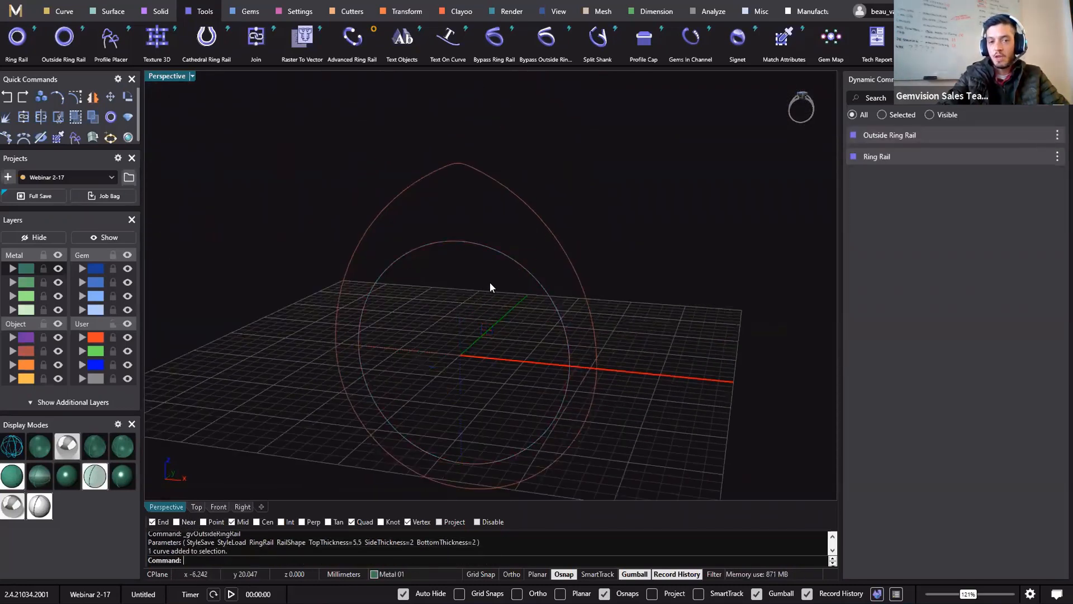
{"action": "scroll", "coordinate": [480, 277], "scroll_direction": "down", "scroll_amount": 3}
{"action": "right_click_drag", "start_coordinate": [482, 285], "coordinate": [444, 371]}
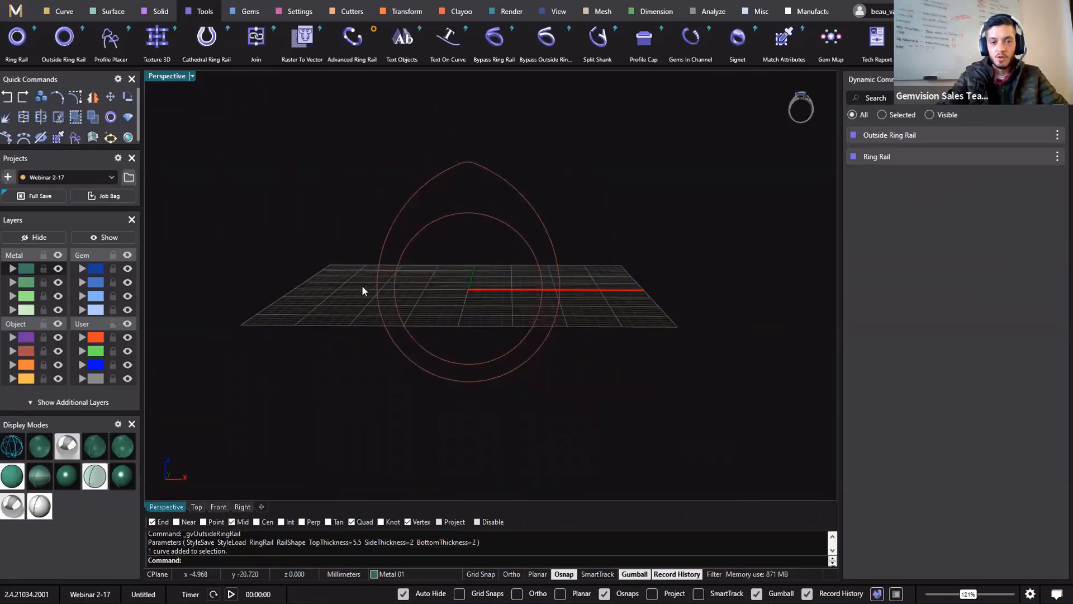
{"action": "right_click_drag", "start_coordinate": [457, 322], "coordinate": [470, 333], "text": "shift"}
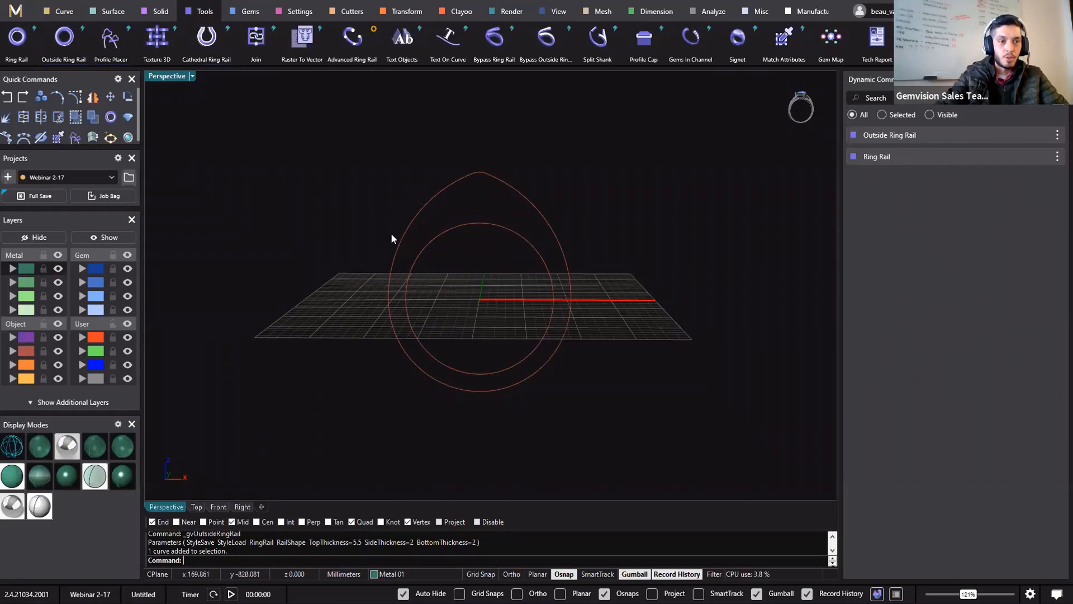
{"action": "left_click", "coordinate": [422, 246]}
{"action": "key", "text": "Escape"}
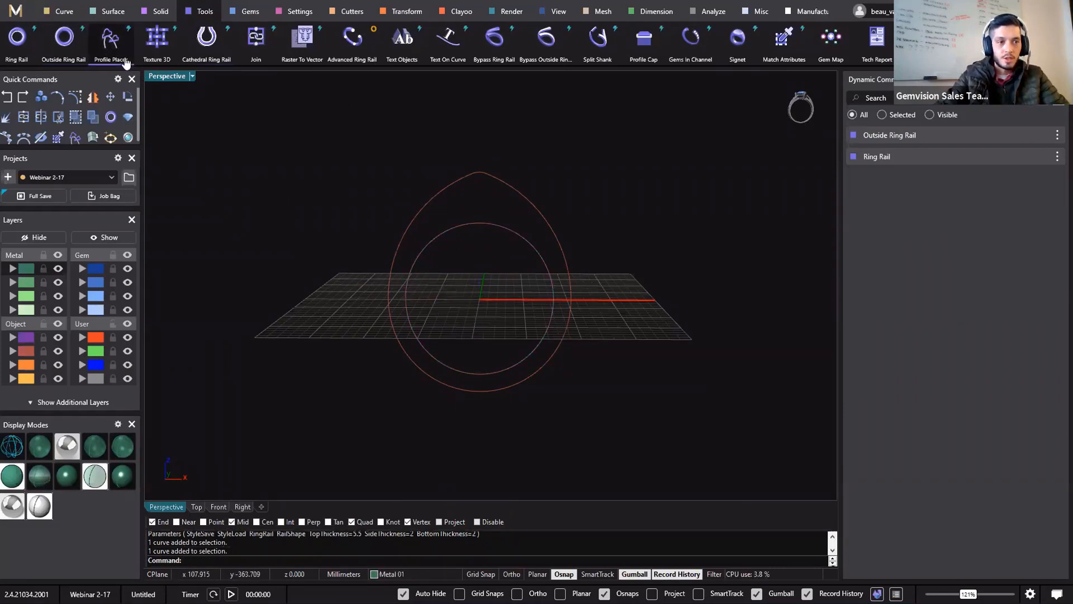
- Start Profile Placer on the finger rail and try sliding the profile along it from the top
{"action": "left_click", "coordinate": [110, 42]}
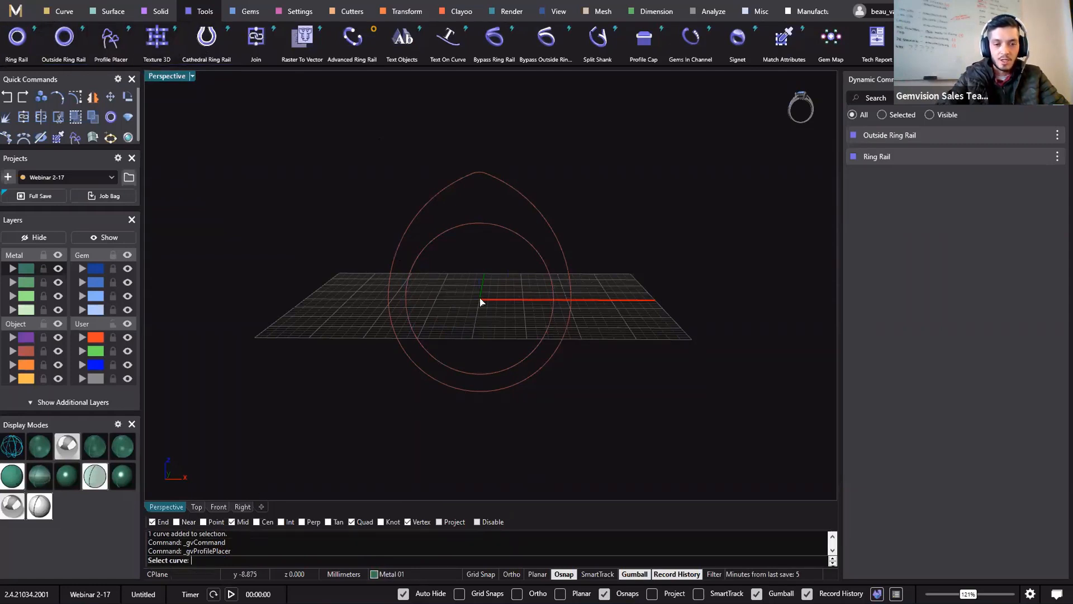
{"action": "left_click", "coordinate": [469, 230]}
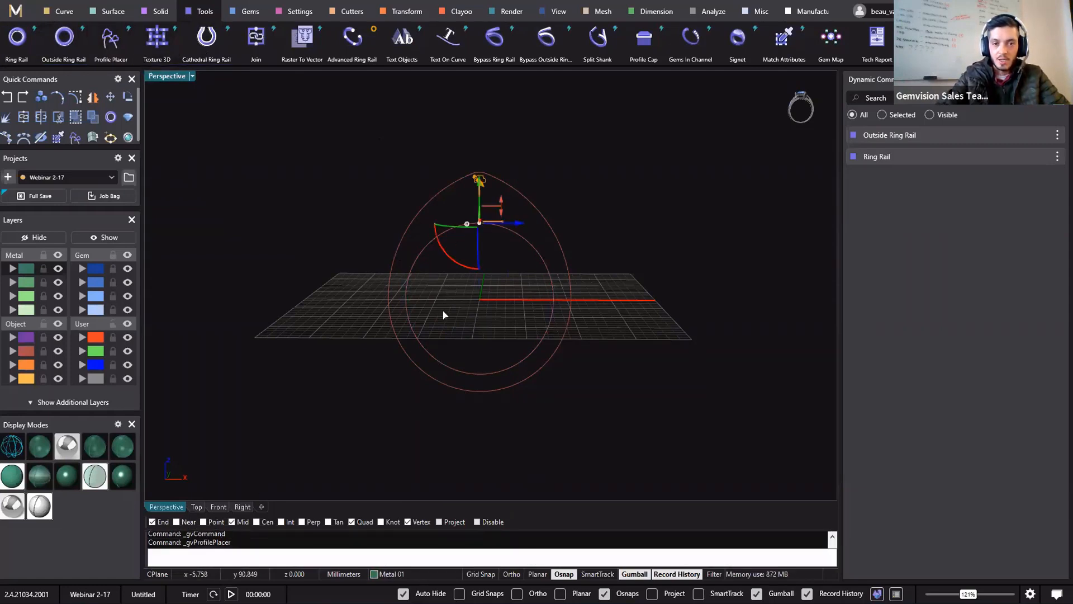
{"action": "right_click_drag", "start_coordinate": [508, 305], "coordinate": [581, 321]}
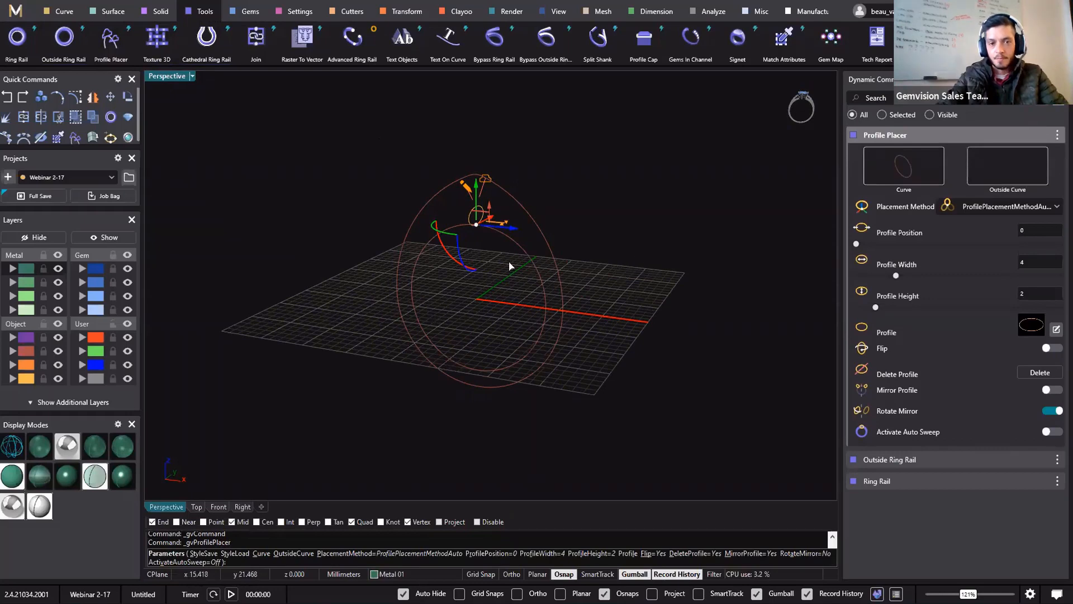
{"action": "right_click_drag", "start_coordinate": [510, 265], "coordinate": [499, 269]}
{"action": "scroll", "coordinate": [499, 270], "scroll_direction": "up", "scroll_amount": 3}
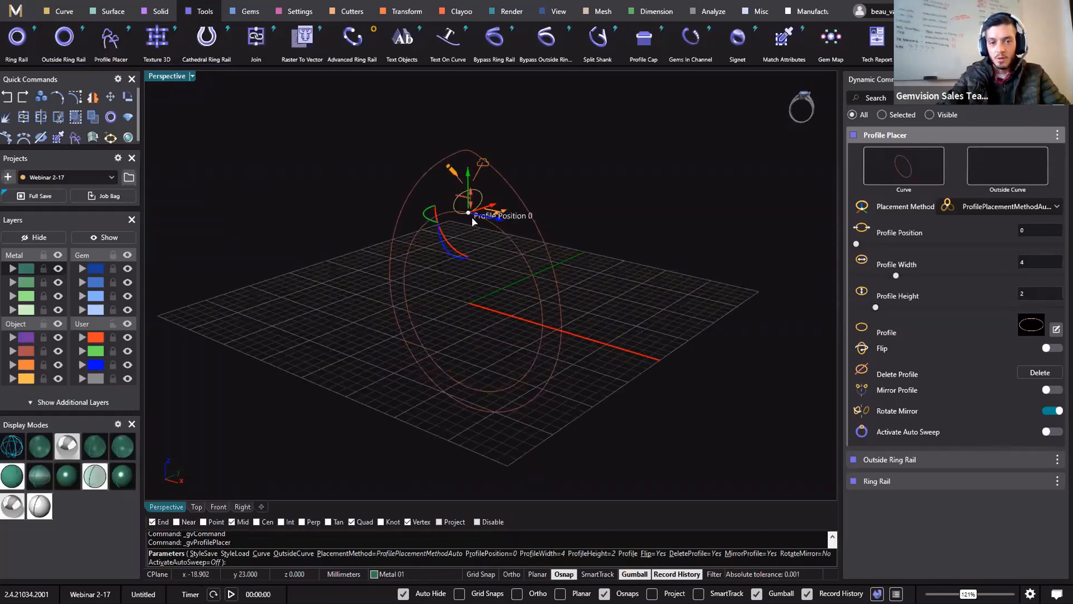
{"action": "mouse_move", "coordinate": [472, 222]}
{"action": "left_mouse_down"}
{"action": "mouse_move", "coordinate": [554, 282]}
{"action": "mouse_move", "coordinate": [523, 358]}
{"action": "mouse_move", "coordinate": [446, 335]}
{"action": "mouse_move", "coordinate": [429, 268]}
{"action": "mouse_move", "coordinate": [445, 226]}
{"action": "mouse_move", "coordinate": [467, 221]}
{"action": "mouse_move", "coordinate": [467, 230]}
{"action": "left_mouse_up"}
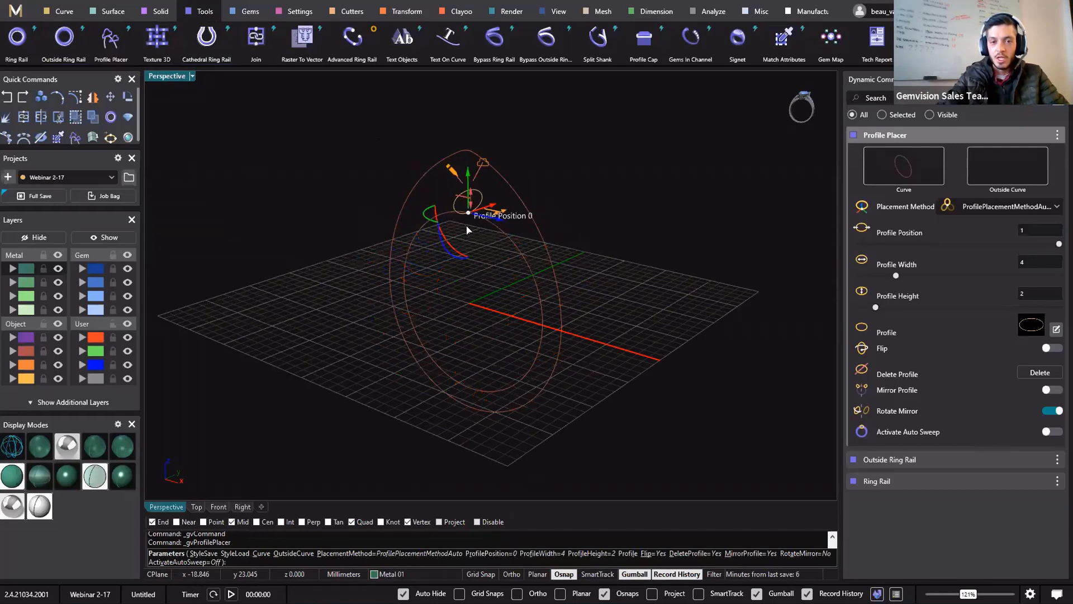
{"action": "right_click_drag", "start_coordinate": [476, 236], "coordinate": [475, 231]}
{"action": "right_click_drag", "start_coordinate": [471, 275], "coordinate": [480, 251]}
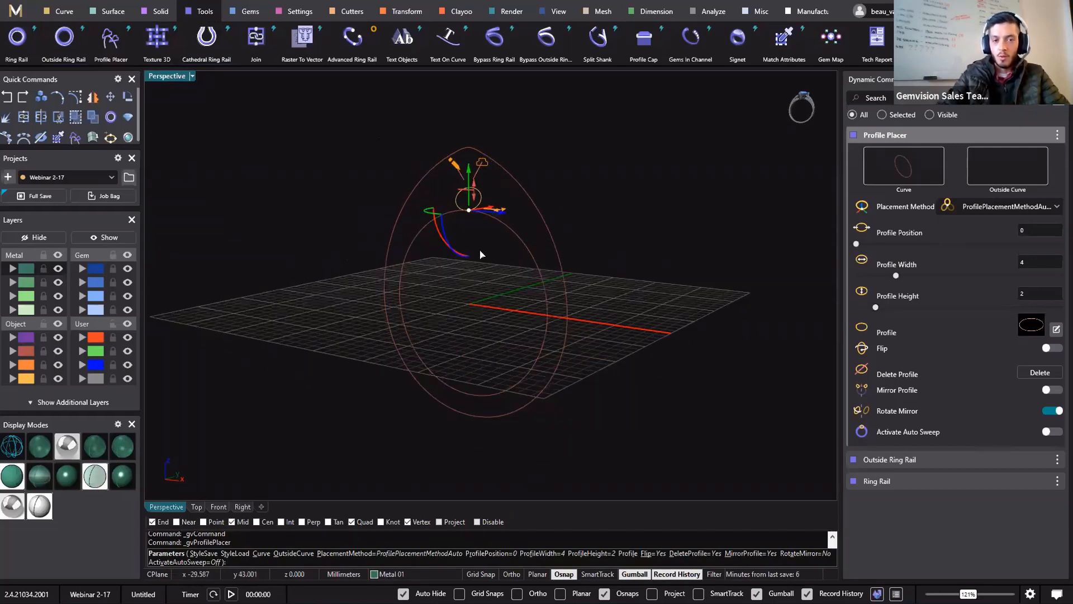
{"action": "scroll", "coordinate": [470, 212], "scroll_direction": "up", "scroll_amount": 2}
{"action": "right_click_drag", "start_coordinate": [471, 210], "coordinate": [473, 225]}
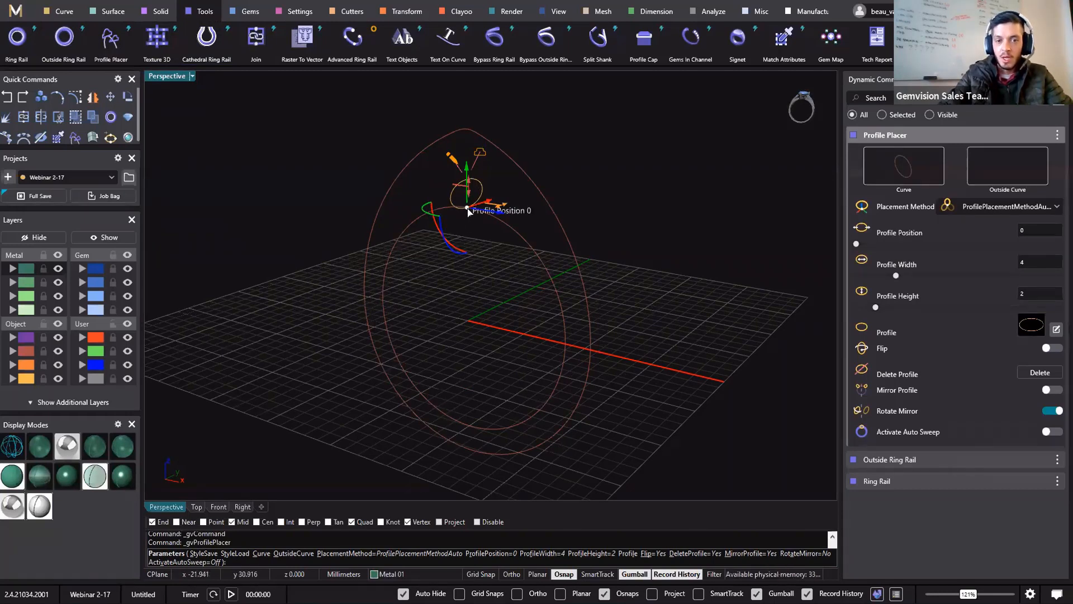
{"action": "mouse_move", "coordinate": [468, 213]}
{"action": "left_mouse_down"}
{"action": "mouse_move", "coordinate": [506, 257]}
{"action": "mouse_move", "coordinate": [556, 375]}
{"action": "mouse_move", "coordinate": [497, 414]}
{"action": "mouse_move", "coordinate": [402, 333]}
{"action": "mouse_move", "coordinate": [413, 221]}
{"action": "mouse_move", "coordinate": [486, 208]}
{"action": "left_mouse_up"}
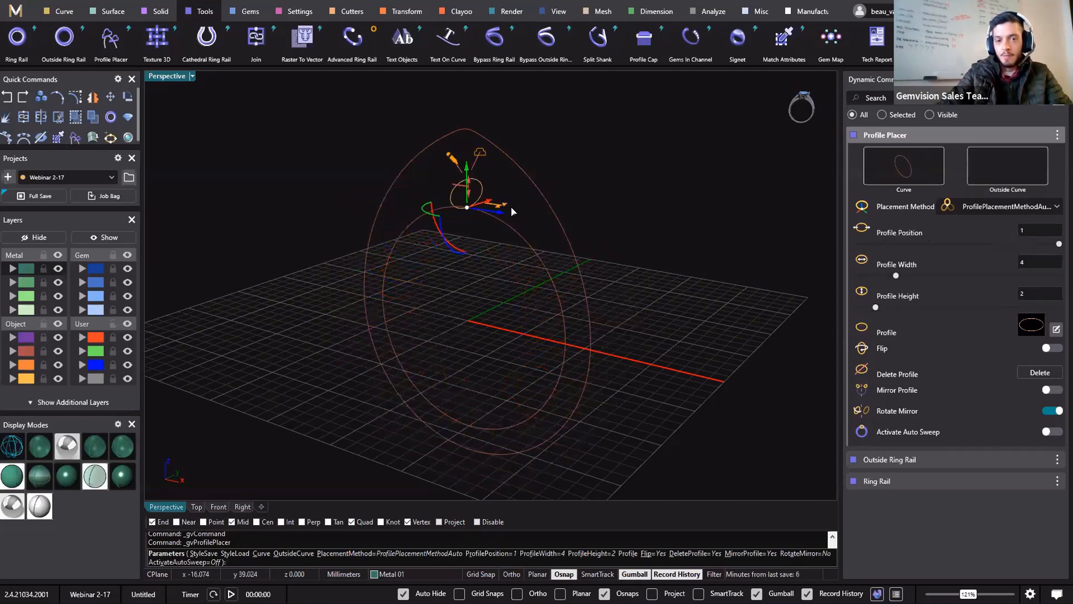
- Assign the outside ring rail as the profile's outside curve and set the profile position to 0
{"action": "left_click", "coordinate": [1004, 172]}
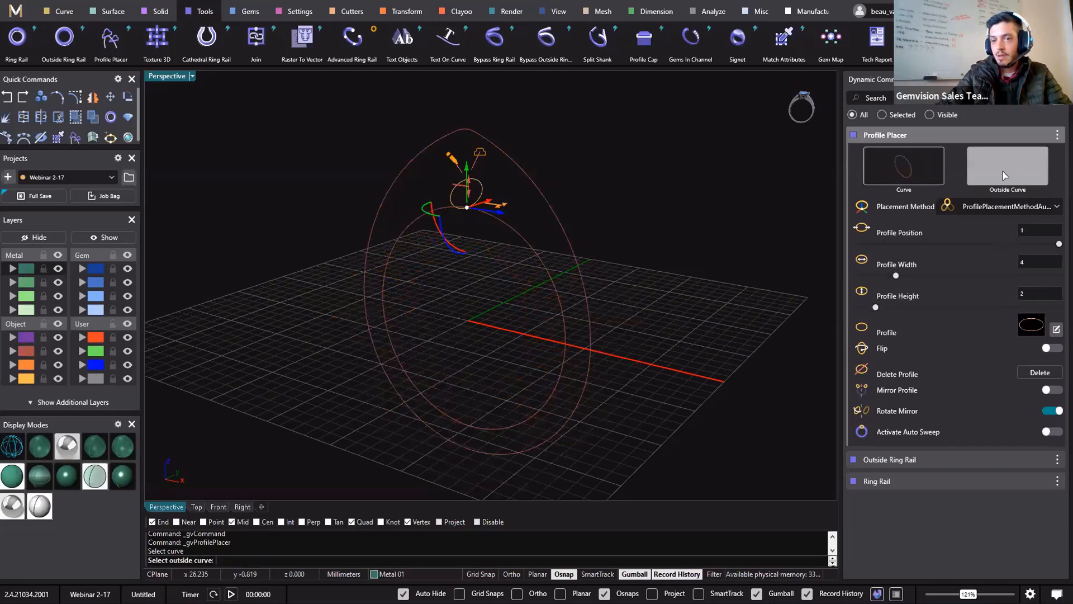
{"action": "left_click", "coordinate": [469, 133]}
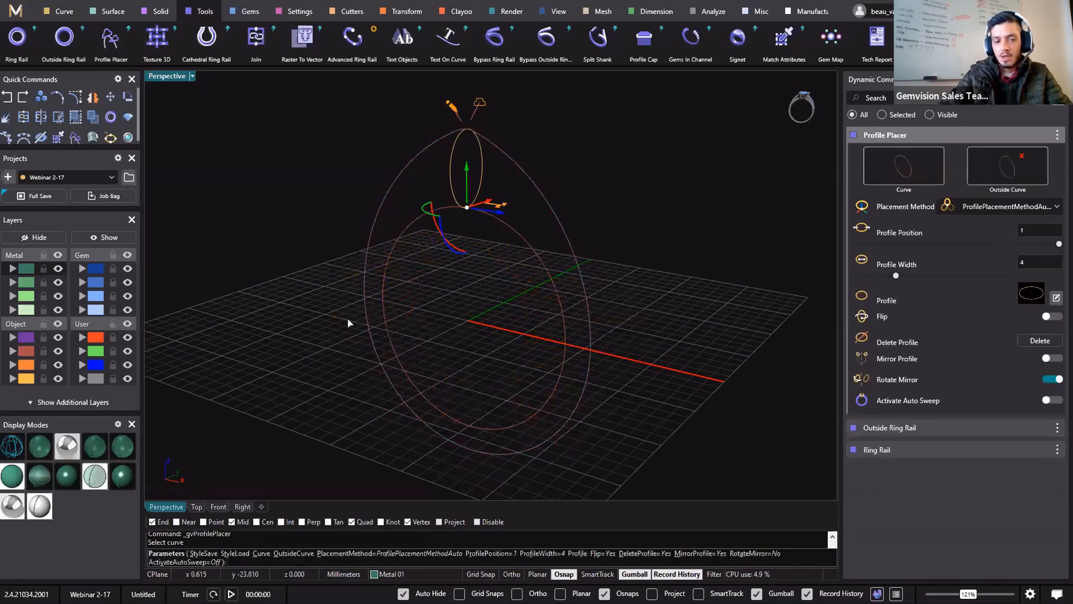
{"action": "right_click_drag", "start_coordinate": [435, 284], "coordinate": [471, 226]}
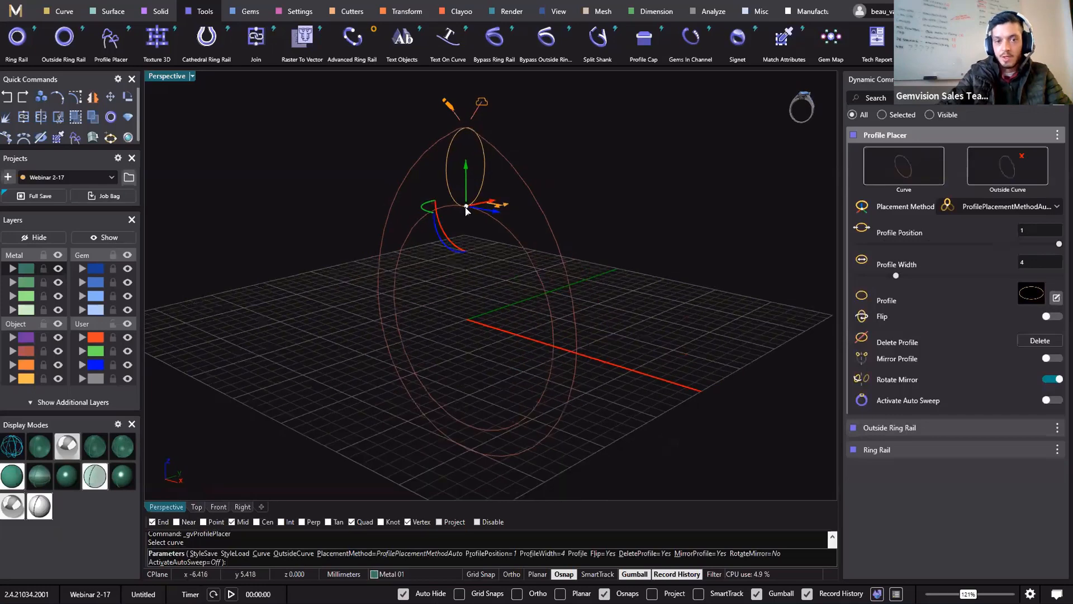
{"action": "left_click_drag", "start_coordinate": [467, 208], "coordinate": [464, 238]}
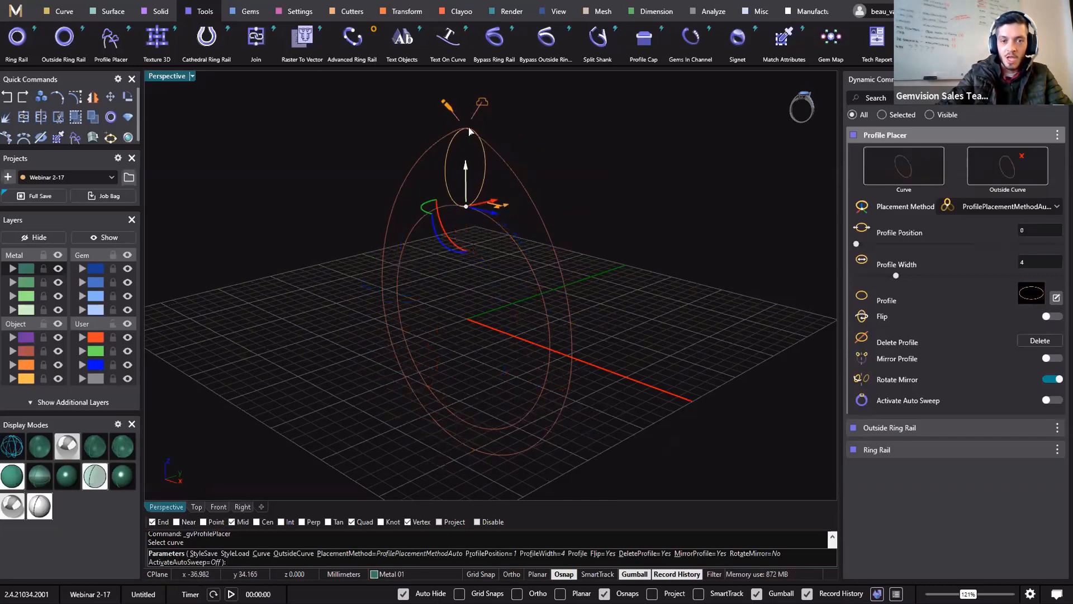
{"action": "right_click_drag", "start_coordinate": [660, 425], "coordinate": [918, 379]}
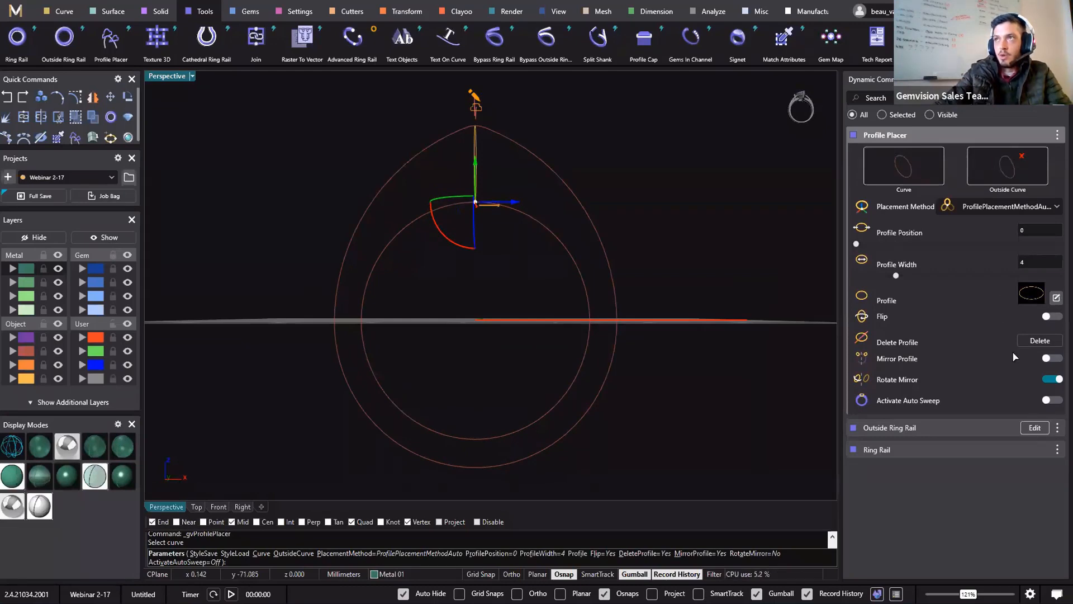
{"action": "right_click", "coordinate": [899, 356]}
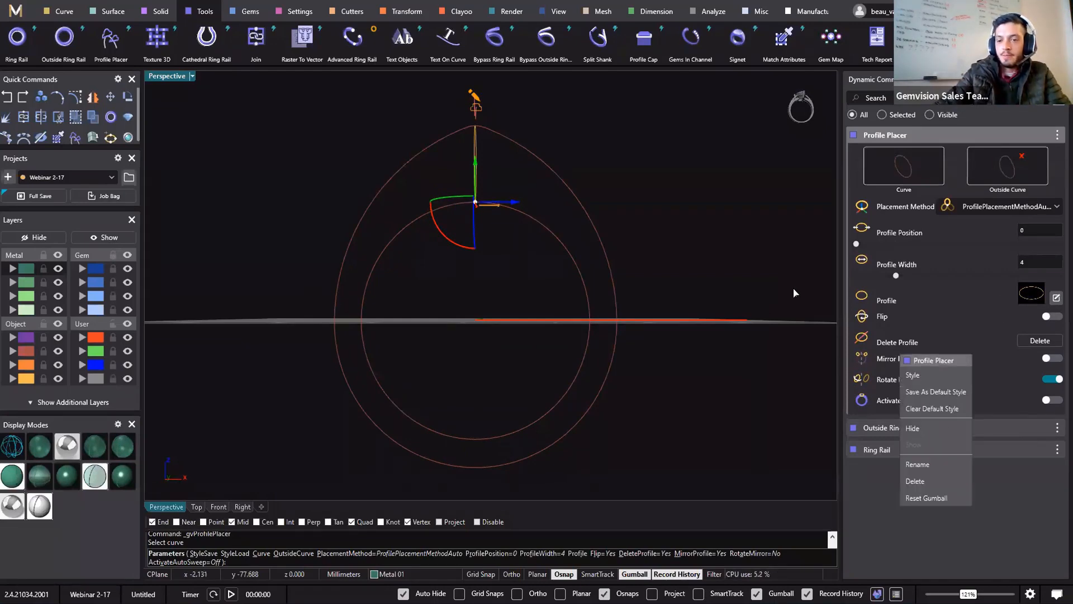
{"action": "right_click_drag", "start_coordinate": [793, 291], "coordinate": [693, 229]}
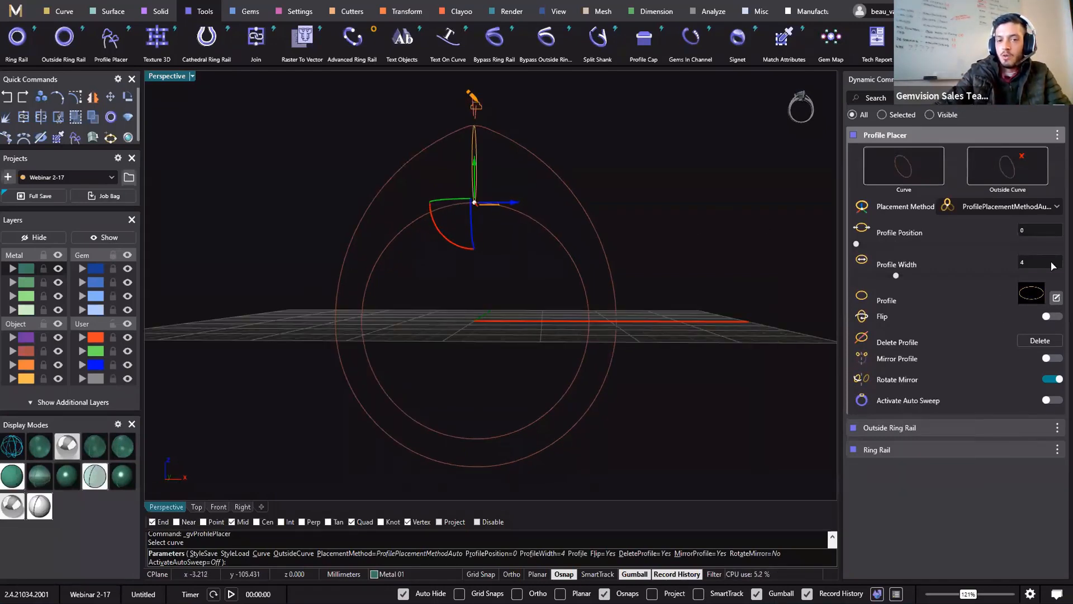
- Switch the placed profile to shank shape 15 from the library and view it between the rails
{"action": "left_click", "coordinate": [1037, 292]}
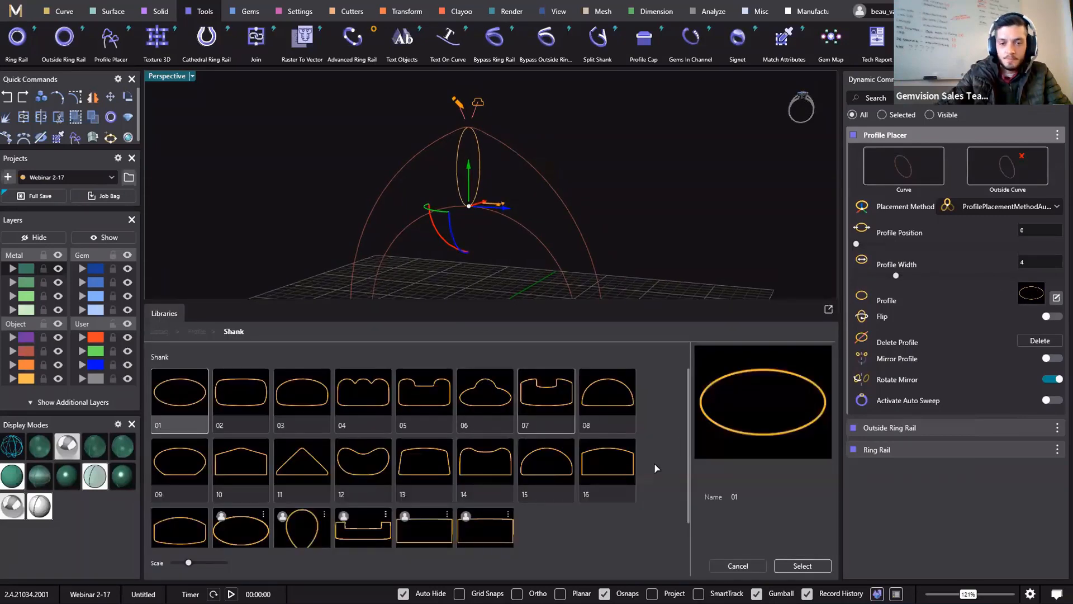
{"action": "scroll", "coordinate": [248, 481], "scroll_direction": "down", "scroll_amount": 1}
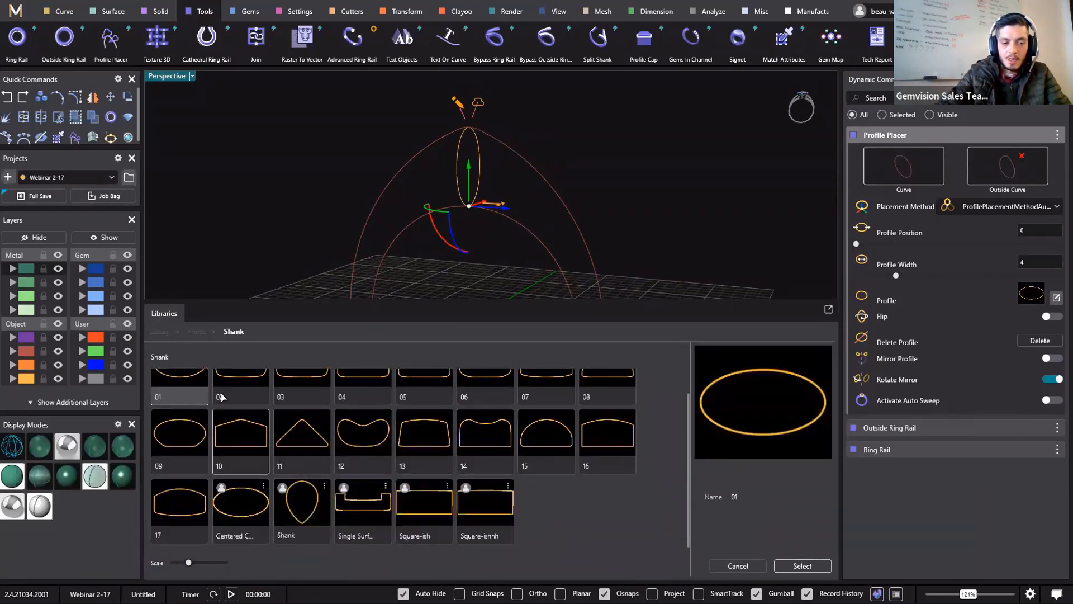
{"action": "scroll", "coordinate": [246, 441], "scroll_direction": "up", "scroll_amount": 1}
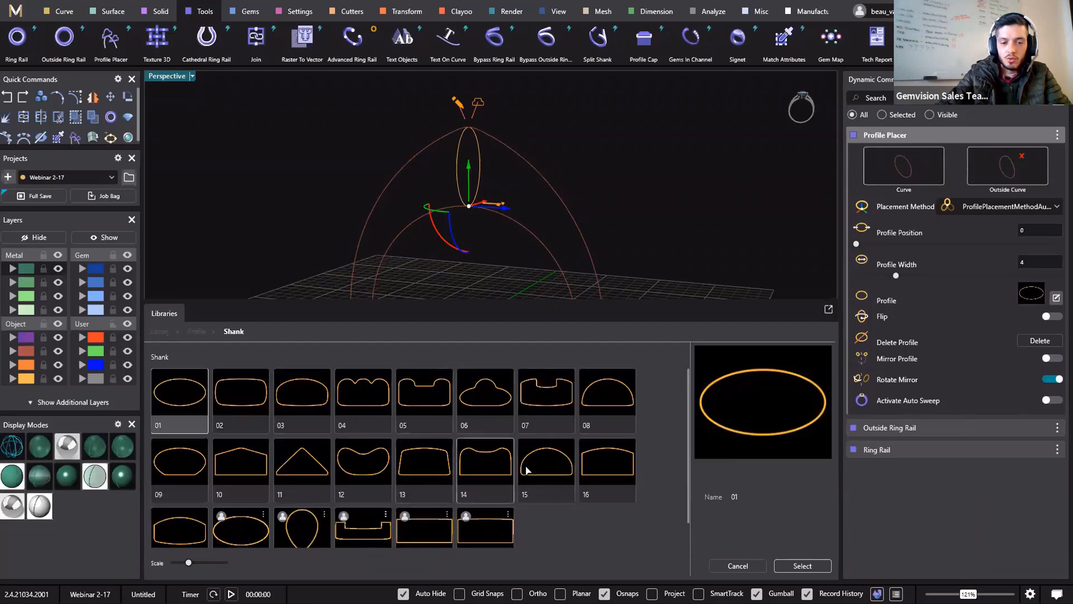
{"action": "left_click", "coordinate": [562, 488]}
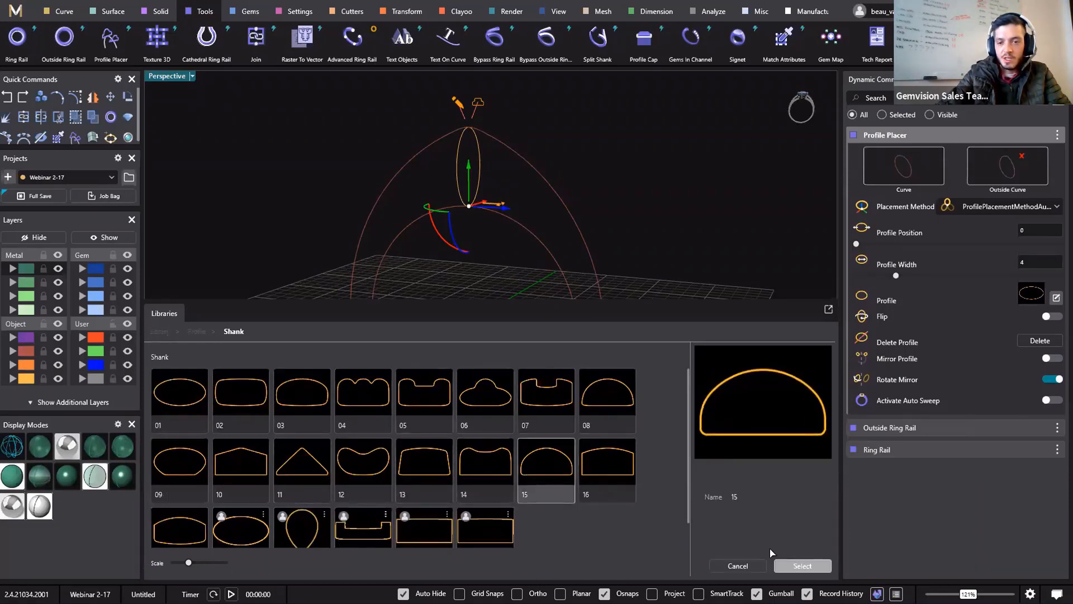
{"action": "left_click", "coordinate": [800, 566]}
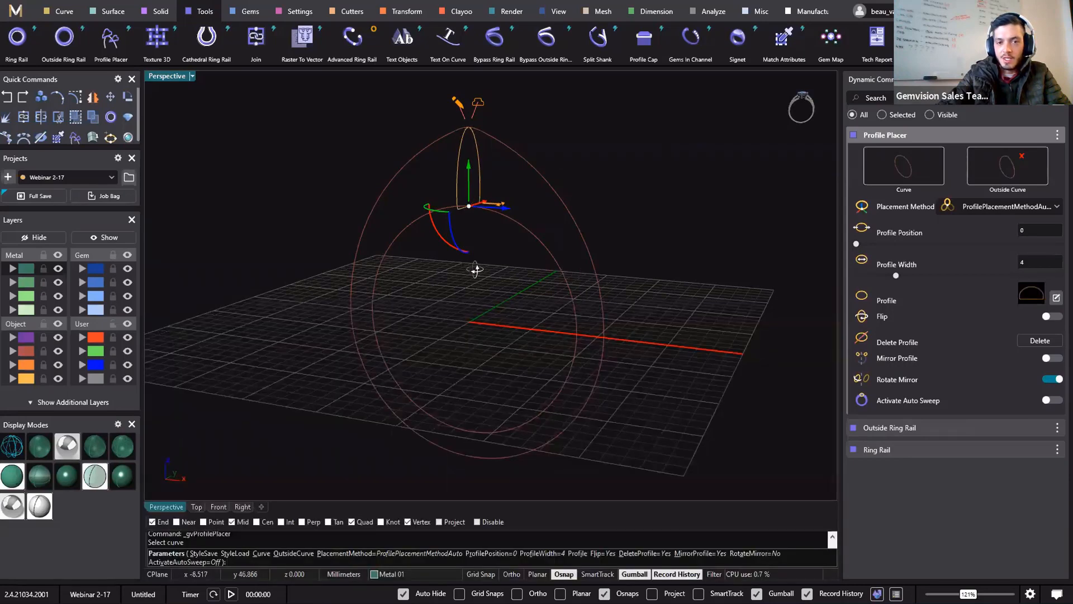
{"action": "right_click_drag", "start_coordinate": [506, 207], "coordinate": [743, 326]}
{"action": "right_click_drag", "start_coordinate": [470, 411], "coordinate": [726, 335]}
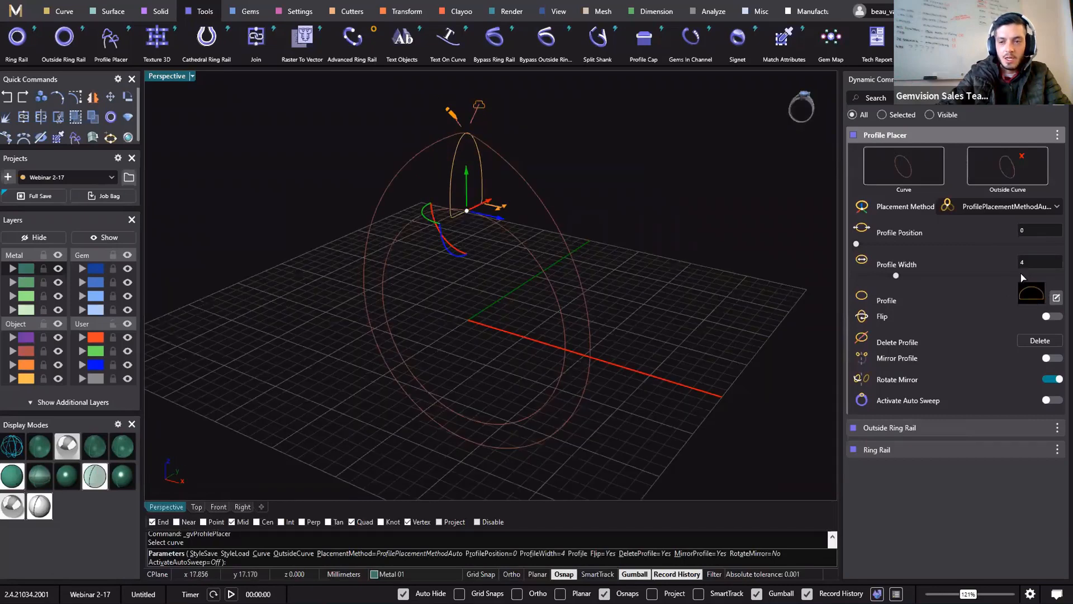
- Try shank shape 17 for the profile and cancel the Profile Placer
{"action": "left_click", "coordinate": [1031, 301]}
{"action": "left_click", "coordinate": [195, 529]}
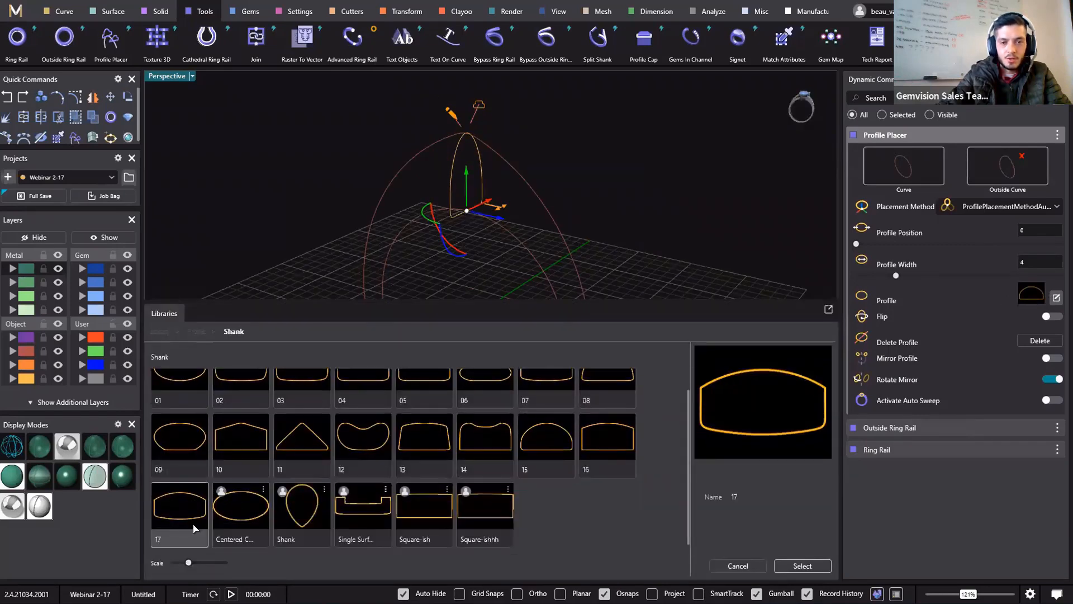
{"action": "double_click", "coordinate": [193, 528]}
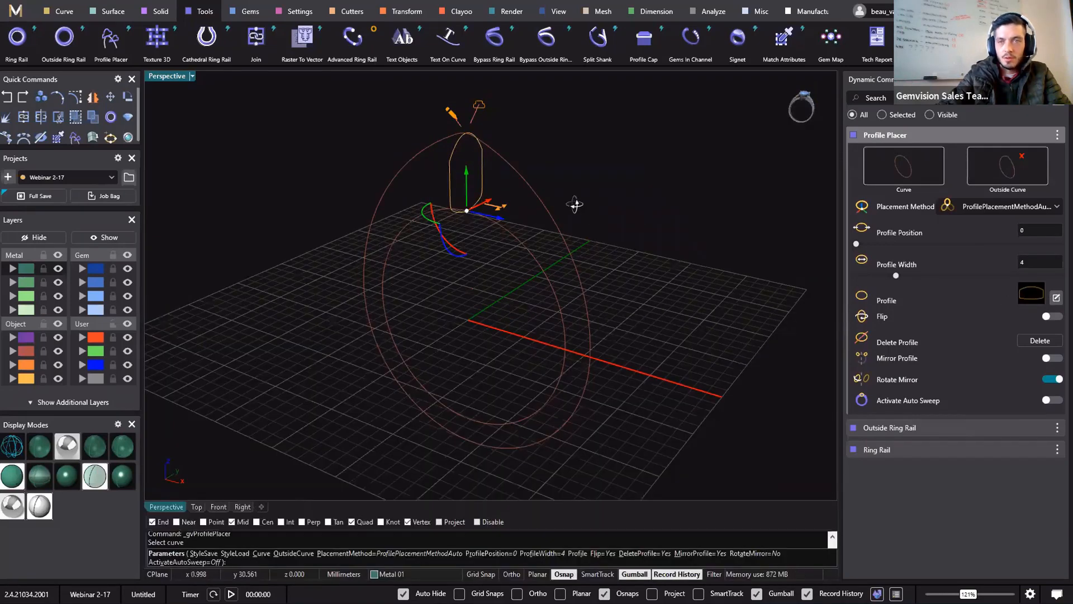
{"action": "right_click_drag", "start_coordinate": [575, 205], "coordinate": [478, 217]}
{"action": "key", "text": "Escape"}
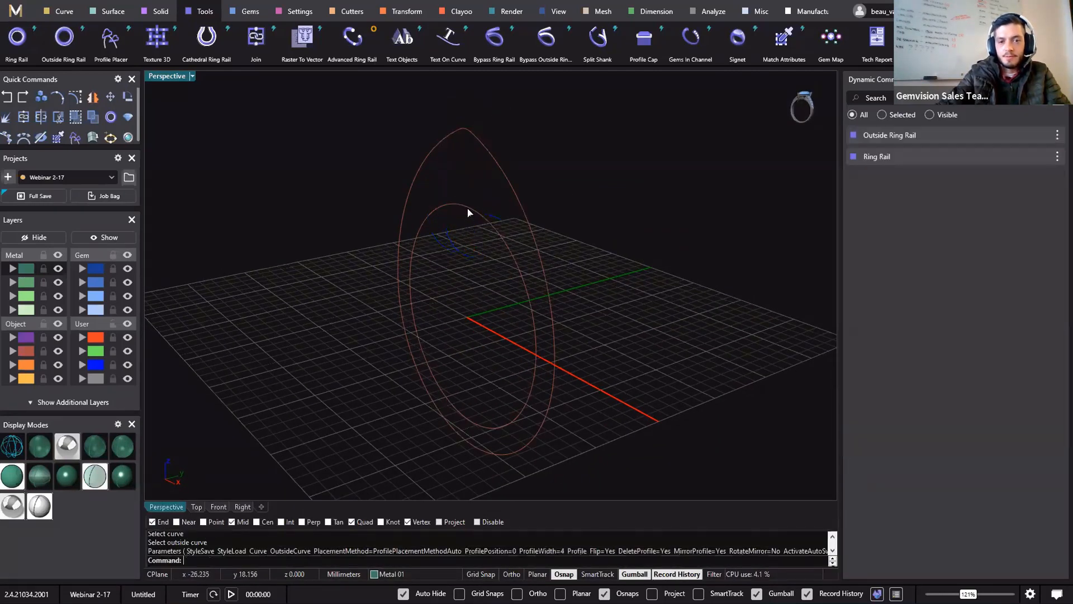
- Run Profile Placer between the finger rail and the outside ring rail, using shank shape 17 from the library
{"action": "right_click", "coordinate": [468, 212]}
{"action": "left_click", "coordinate": [468, 211]}
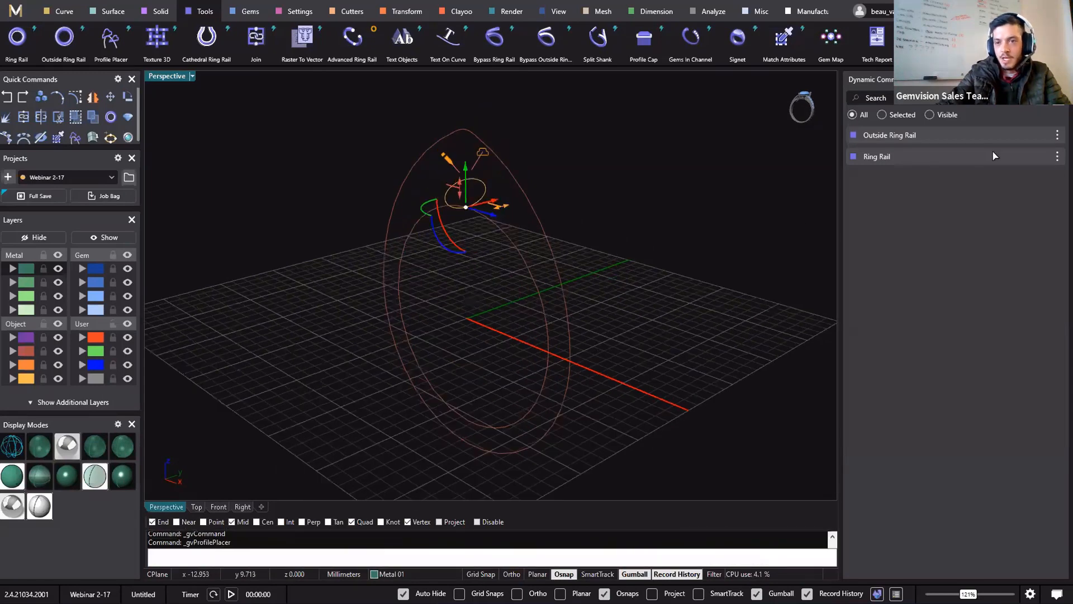
{"action": "left_click", "coordinate": [1002, 165]}
{"action": "left_click", "coordinate": [471, 139]}
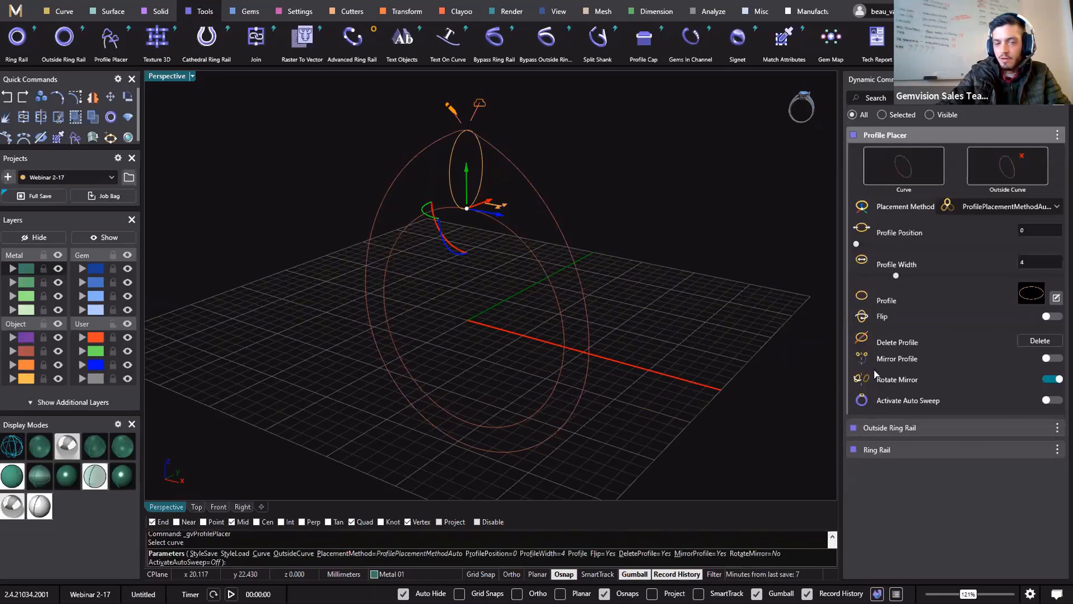
{"action": "scroll", "coordinate": [182, 531], "scroll_direction": "down", "scroll_amount": 1}
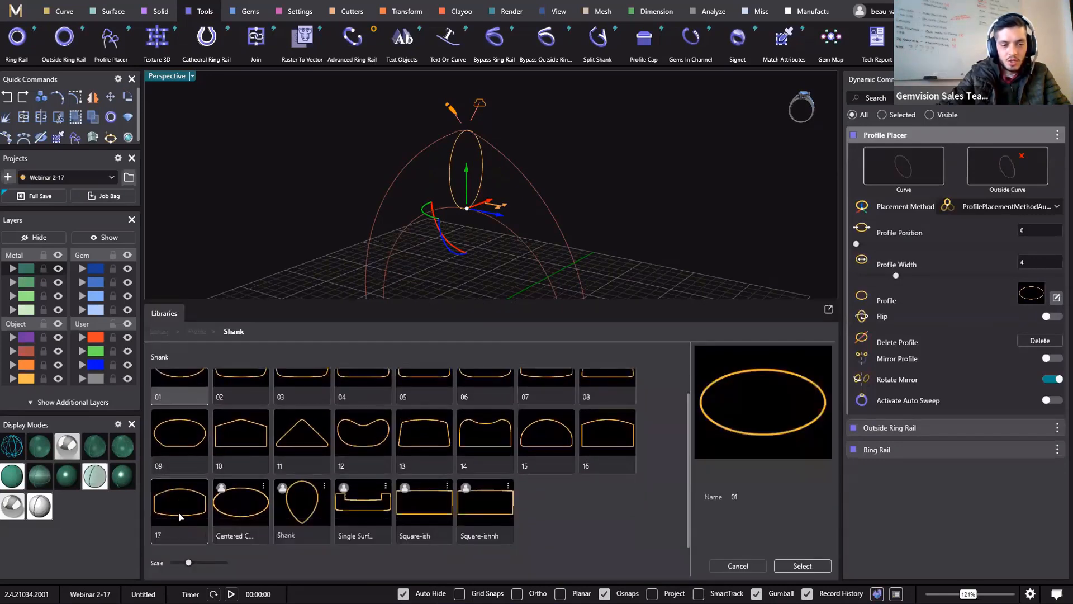
{"action": "left_click", "coordinate": [184, 519]}
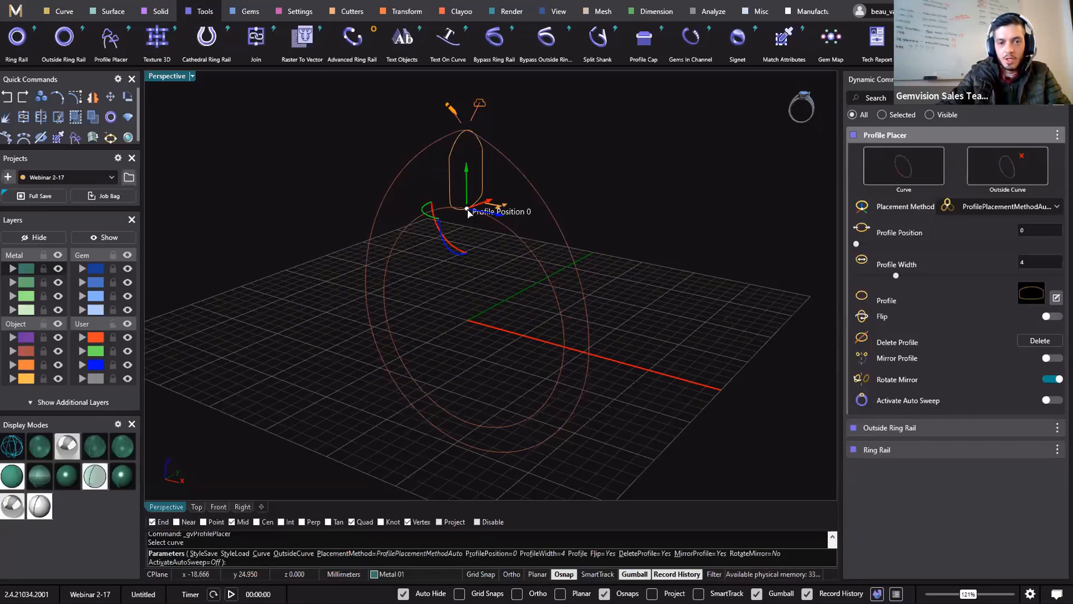
- Move the profile off the top of the ring to position about 0.04 and set its width to 4.5 mm
{"action": "left_click_drag", "start_coordinate": [468, 211], "coordinate": [494, 224]}
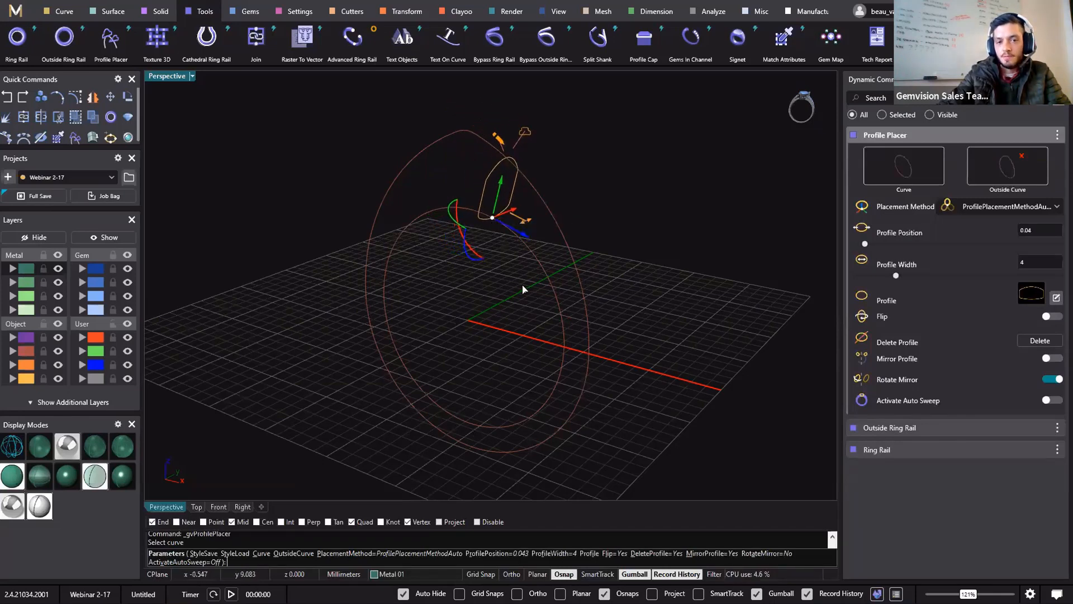
{"action": "right_click_drag", "start_coordinate": [443, 259], "coordinate": [508, 267]}
{"action": "left_click_drag", "start_coordinate": [512, 229], "coordinate": [518, 231]}
{"action": "right_click_drag", "start_coordinate": [499, 288], "coordinate": [572, 307]}
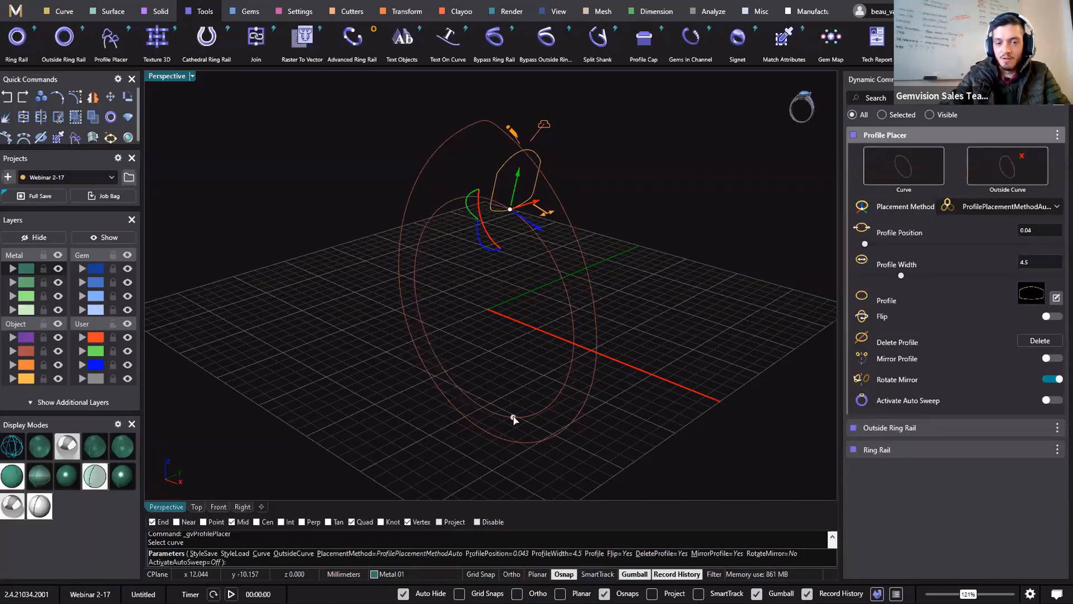
- Add four more profiles around the finger rail at positions of about 0.21, 0.32, 0.45 and 0.61
{"action": "left_click", "coordinate": [571, 312]}
{"action": "left_click", "coordinate": [565, 384]}
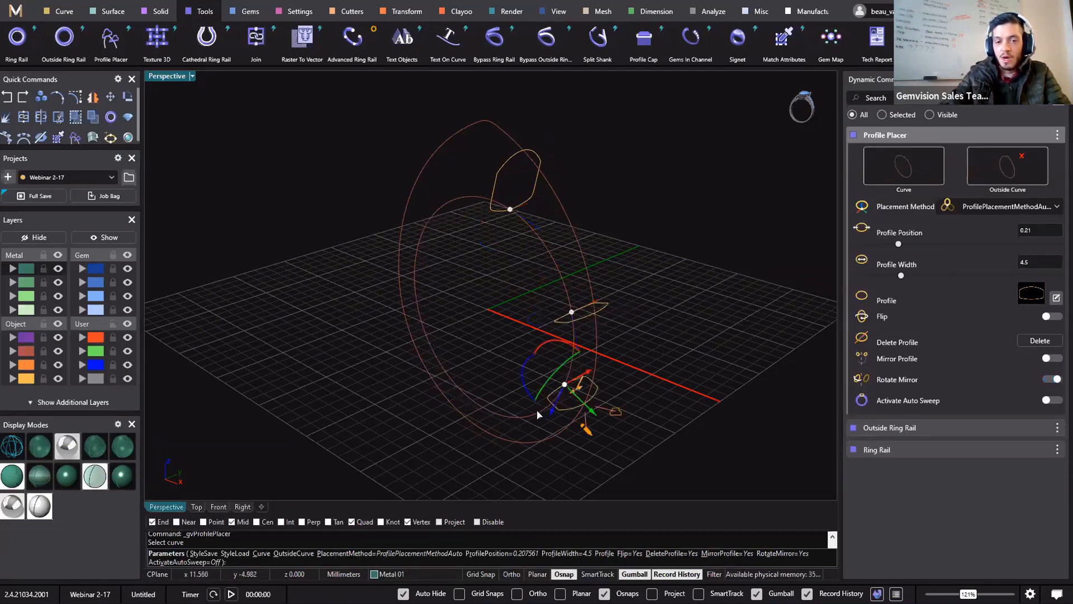
{"action": "left_click", "coordinate": [514, 417]}
{"action": "left_click", "coordinate": [441, 364]}
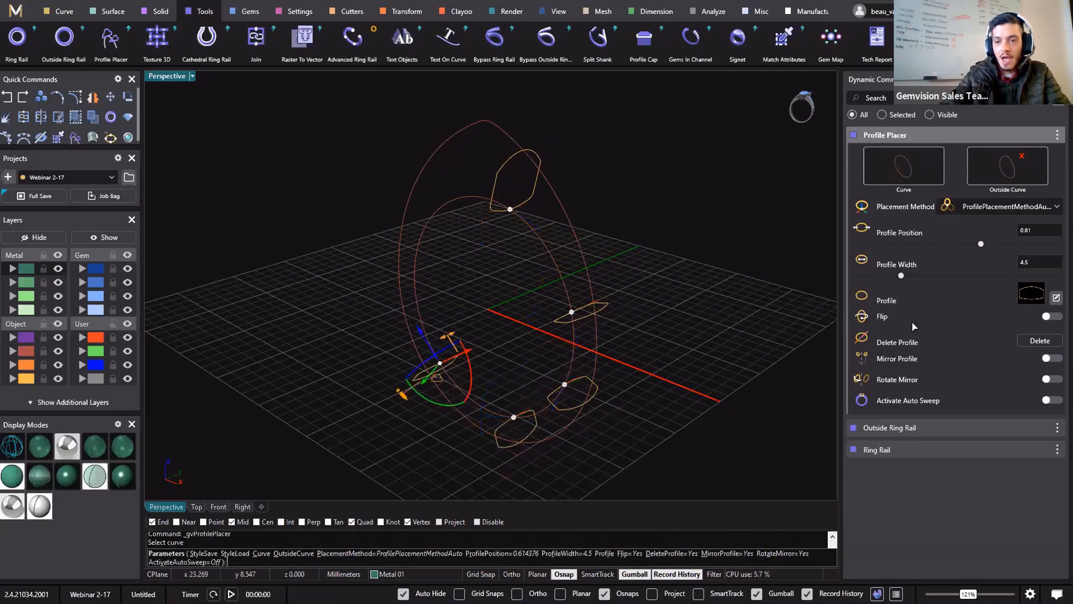
- Delete the three profiles at positions of about 0.61, 0.45 and 0.32 on the finger rail
{"action": "left_click", "coordinate": [1040, 340]}
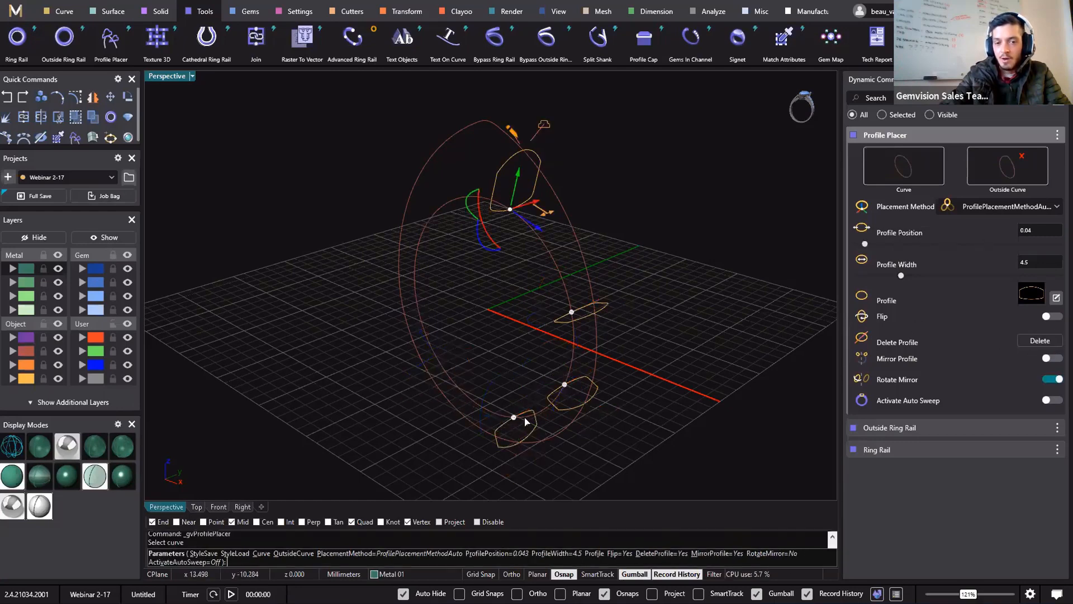
{"action": "left_click", "coordinate": [515, 423]}
{"action": "left_click", "coordinate": [1040, 341]}
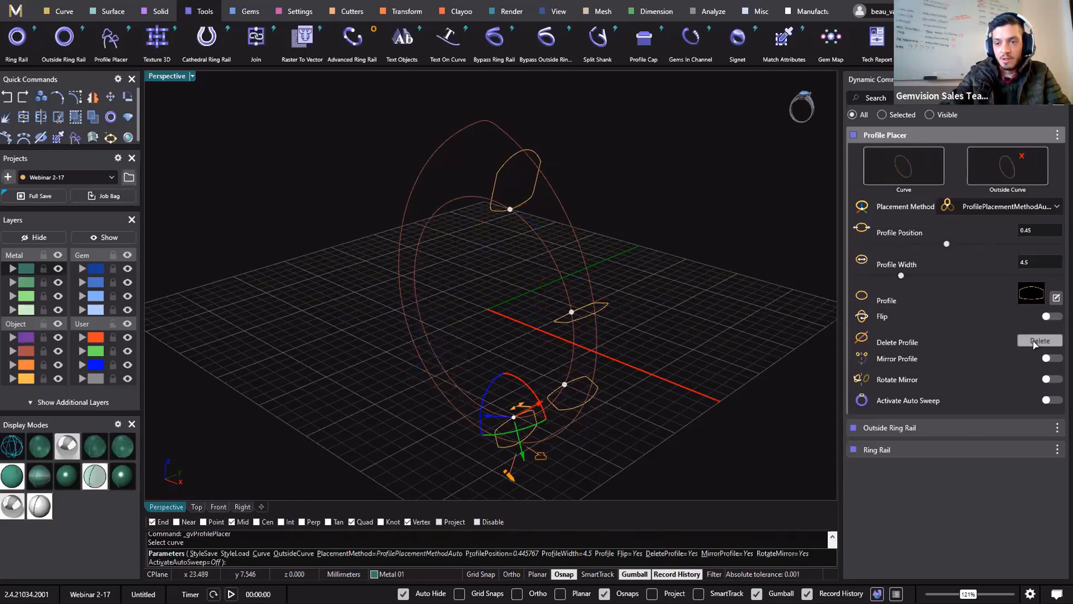
{"action": "left_click", "coordinate": [565, 386]}
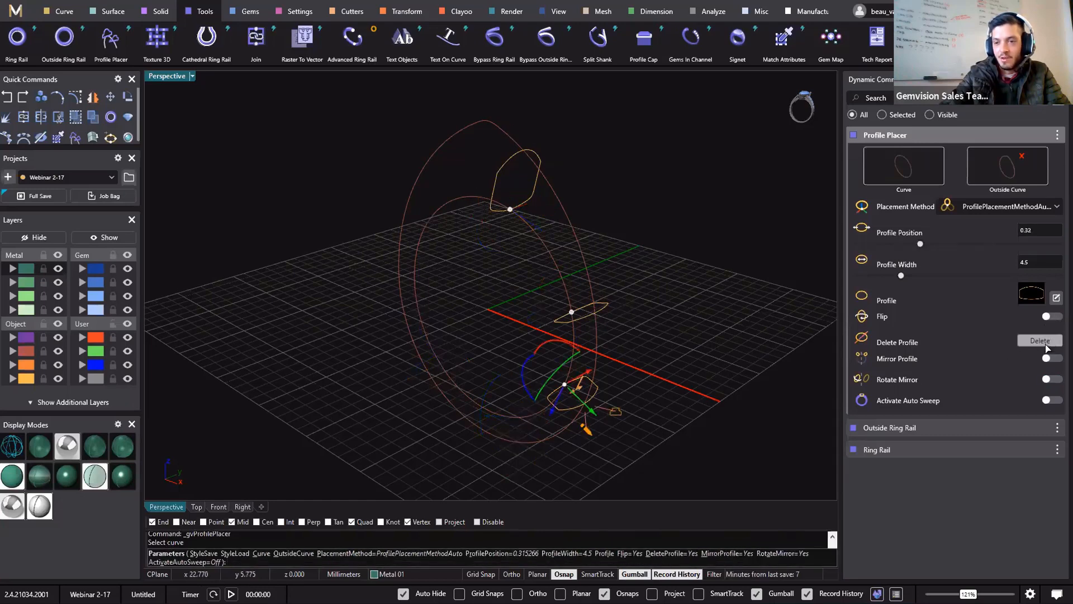
{"action": "left_click", "coordinate": [1041, 340]}
- Move the remaining side profile around the finger rail to position 0.5 at the bottom of the ring
{"action": "left_click", "coordinate": [575, 316]}
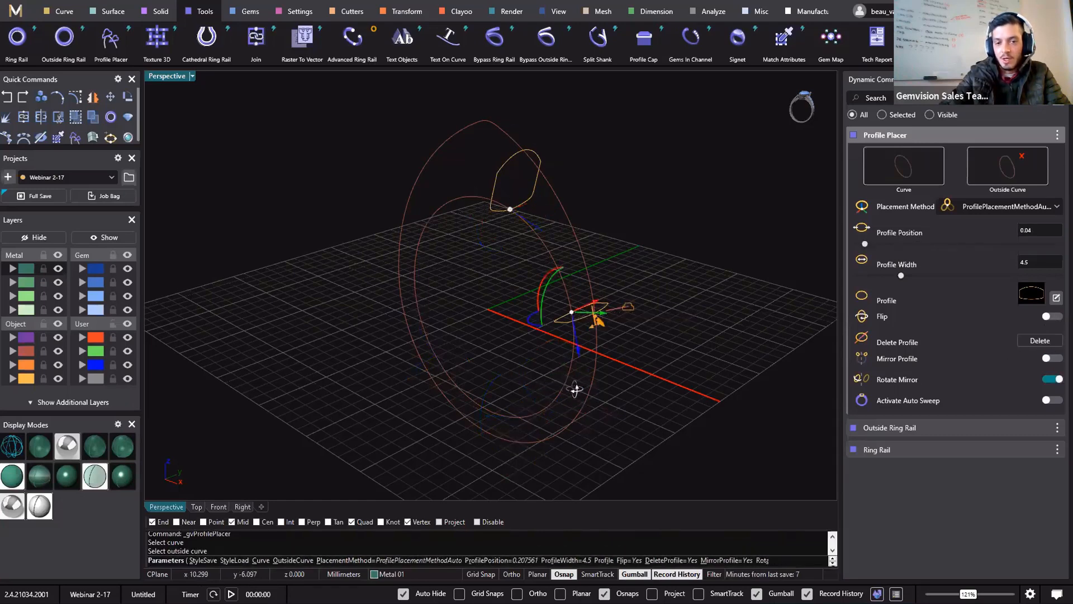
{"action": "right_click_drag", "start_coordinate": [603, 317], "coordinate": [631, 308]}
{"action": "mouse_move", "coordinate": [592, 301]}
{"action": "left_mouse_down"}
{"action": "mouse_move", "coordinate": [601, 314]}
{"action": "mouse_move", "coordinate": [592, 358]}
{"action": "mouse_move", "coordinate": [517, 417]}
{"action": "mouse_move", "coordinate": [560, 403]}
{"action": "mouse_move", "coordinate": [598, 314]}
{"action": "left_mouse_up"}
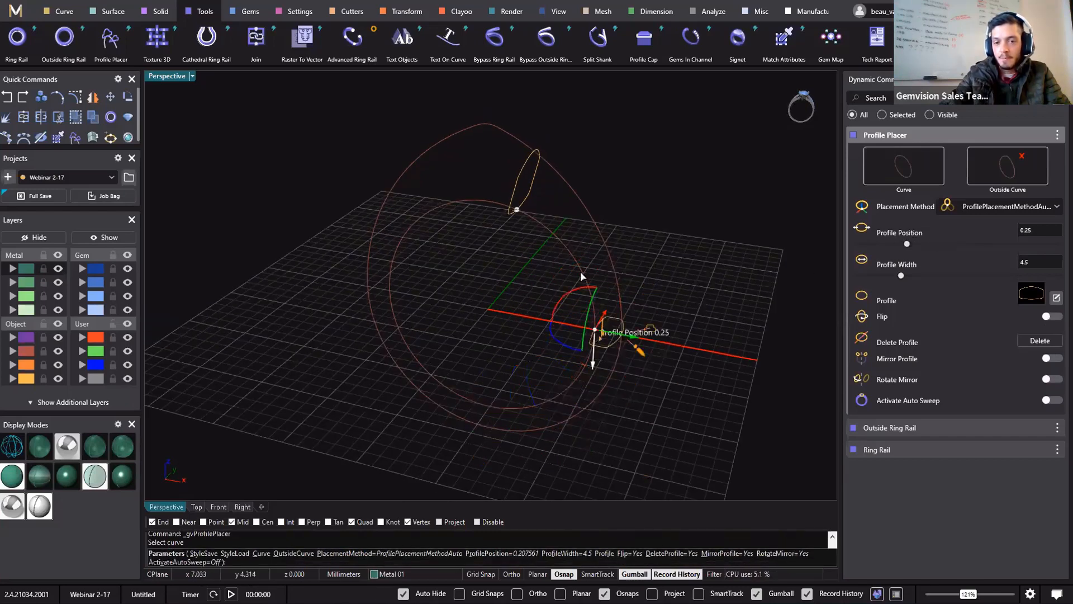
{"action": "left_click_drag", "start_coordinate": [581, 275], "coordinate": [478, 429]}
{"action": "right_click_drag", "start_coordinate": [623, 457], "coordinate": [560, 280]}
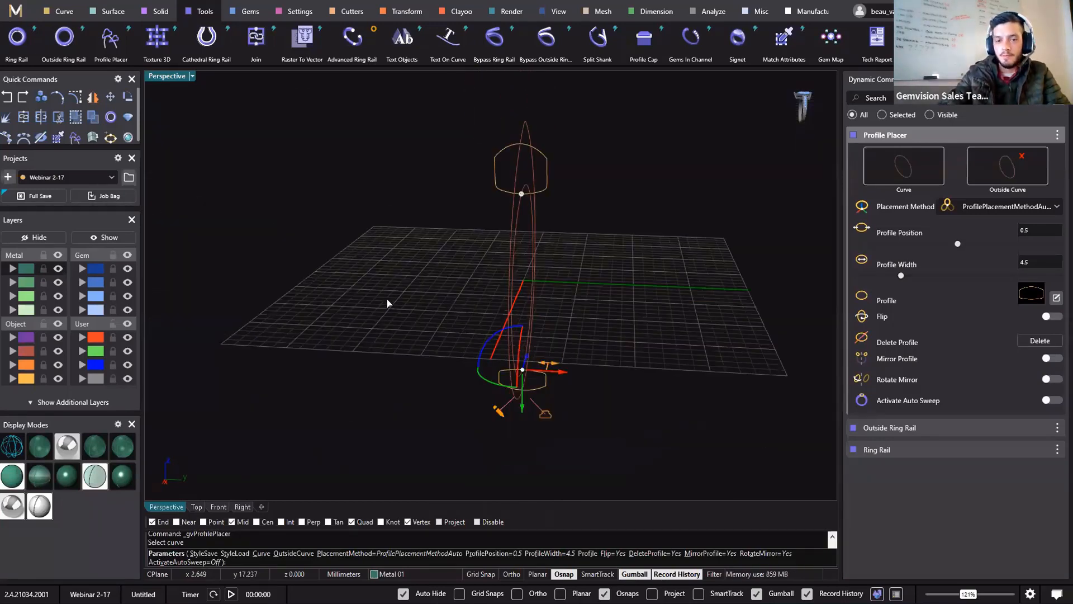
- Check the reference sketch in Photos, set the bottom profile's width to 3 mm and finish the Profile Placer
{"action": "key", "text": "alt+Tab"}
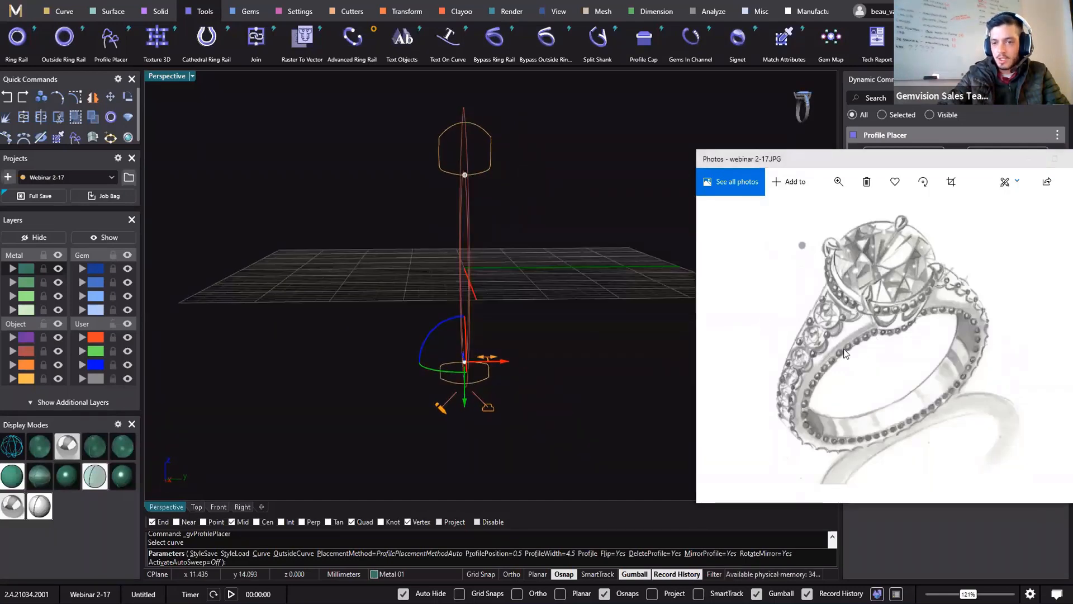
{"action": "right_click_drag", "start_coordinate": [520, 202], "coordinate": [511, 199]}
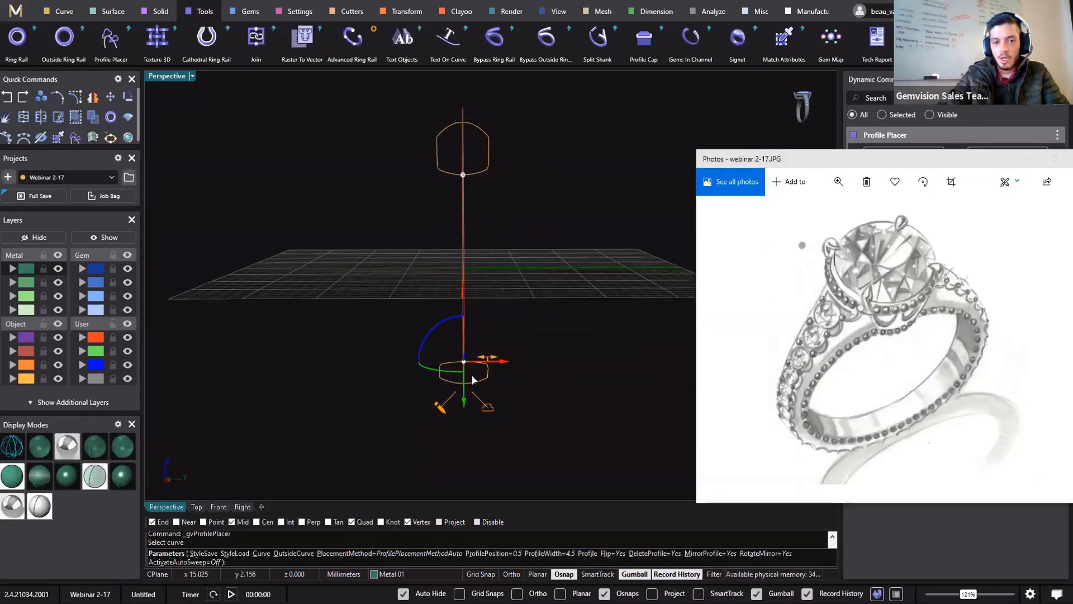
{"action": "left_click_drag", "start_coordinate": [489, 361], "coordinate": [475, 372]}
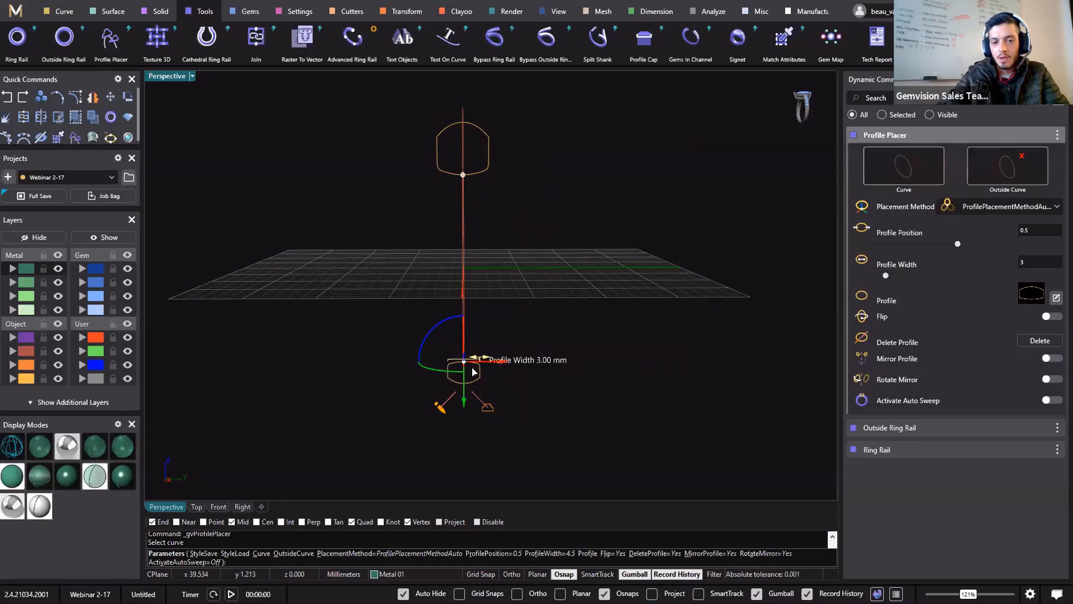
{"action": "right_click_drag", "start_coordinate": [642, 438], "coordinate": [783, 455]}
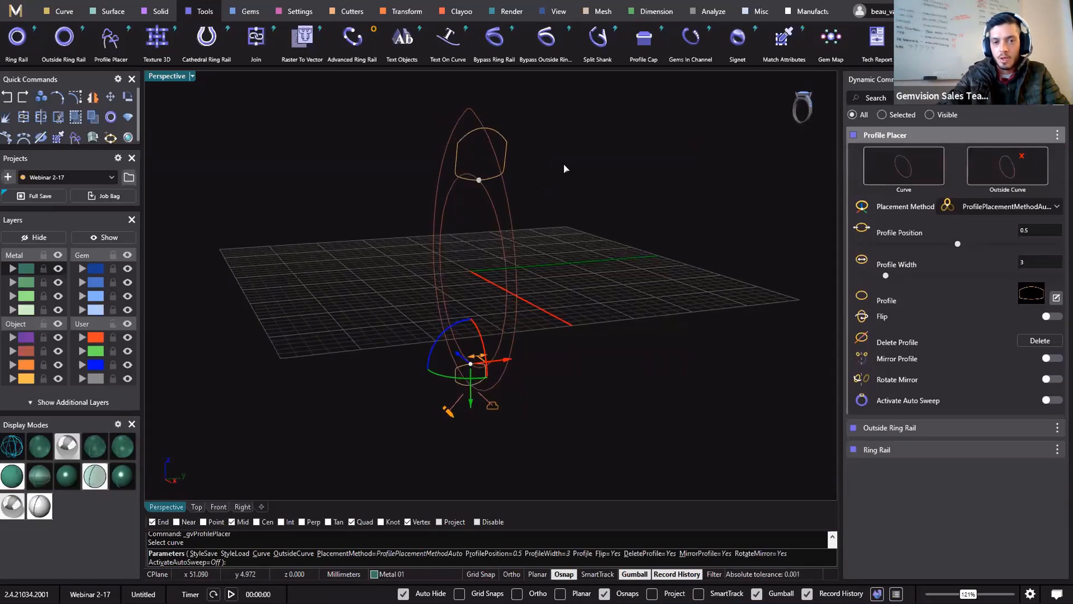
{"action": "right_click_drag", "start_coordinate": [527, 192], "coordinate": [610, 210]}
{"action": "left_click", "coordinate": [525, 188]}
{"action": "right_click_drag", "start_coordinate": [531, 195], "coordinate": [499, 296]}
{"action": "right_click", "coordinate": [665, 288]}
- Examine the two shank profiles and the two ring rails that will define the sweep
{"action": "left_click", "coordinate": [498, 379]}
{"action": "left_click", "coordinate": [498, 378]}
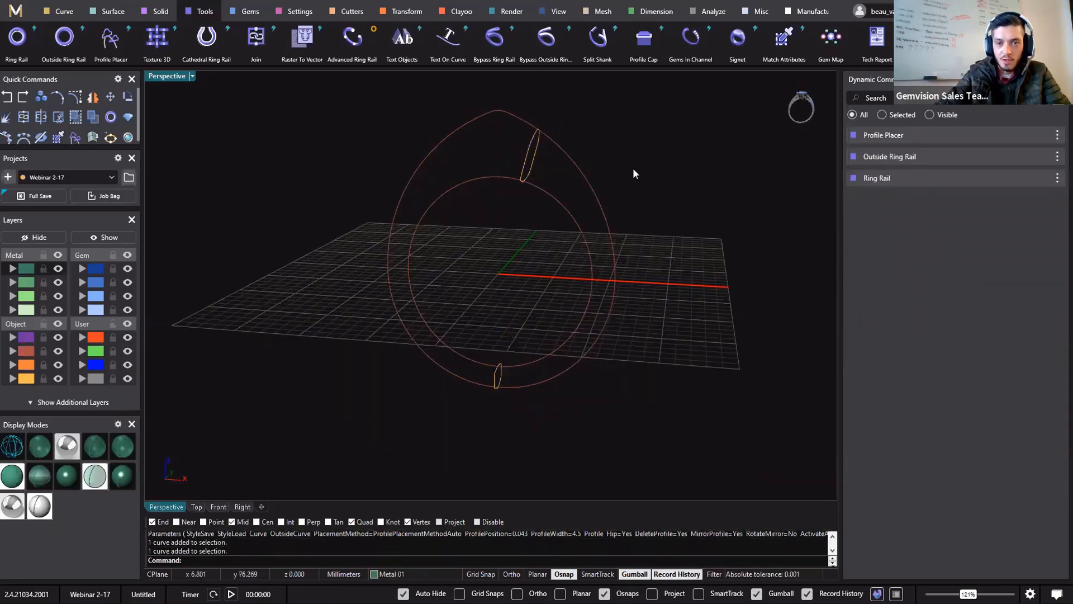
{"action": "left_click_drag", "start_coordinate": [583, 178], "coordinate": [570, 177]}
{"action": "left_click", "coordinate": [630, 323]}
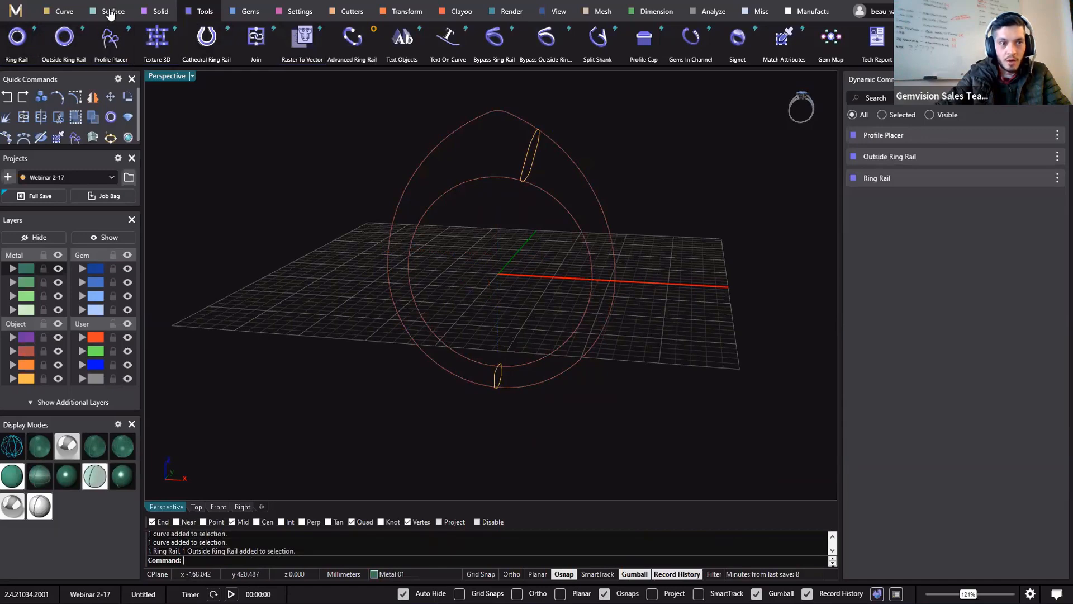
{"action": "right_click_drag", "start_coordinate": [652, 306], "coordinate": [651, 317]}
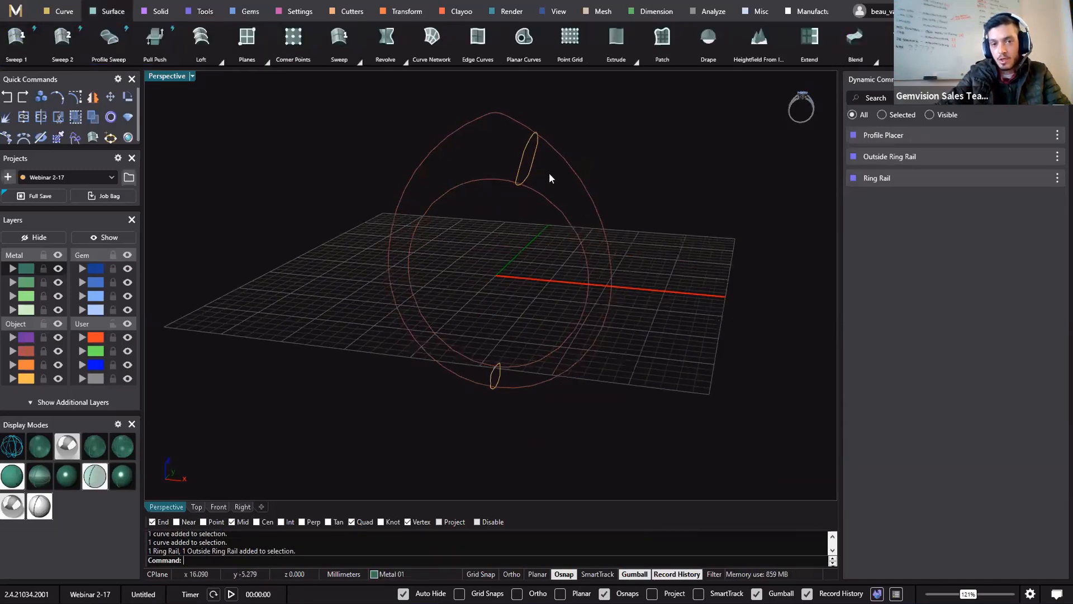
{"action": "right_click_drag", "start_coordinate": [531, 188], "coordinate": [526, 176]}
{"action": "left_click", "coordinate": [525, 177]}
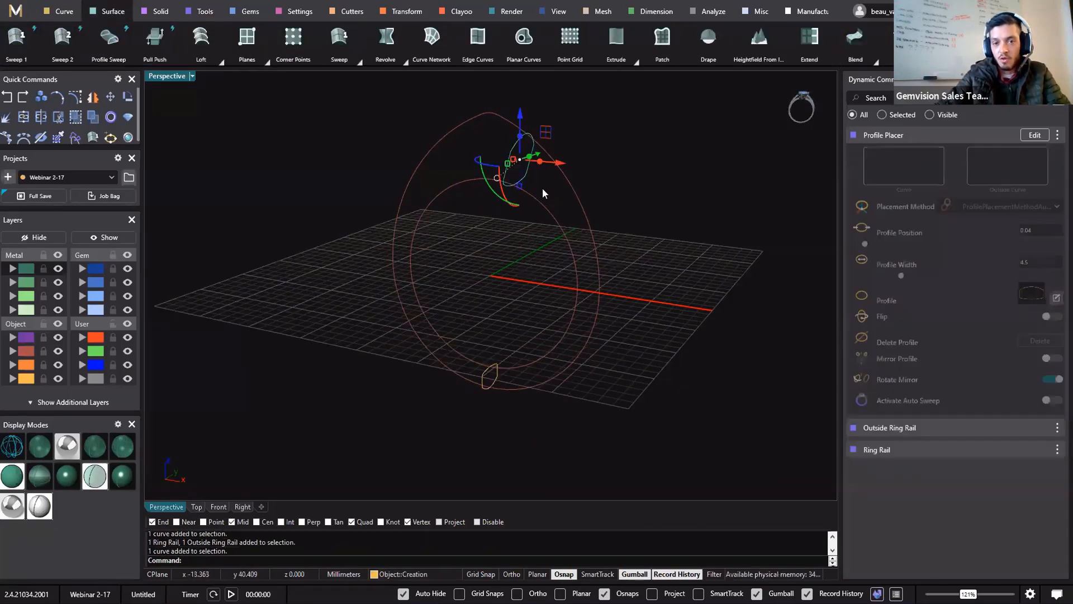
{"action": "left_click", "coordinate": [542, 188]}
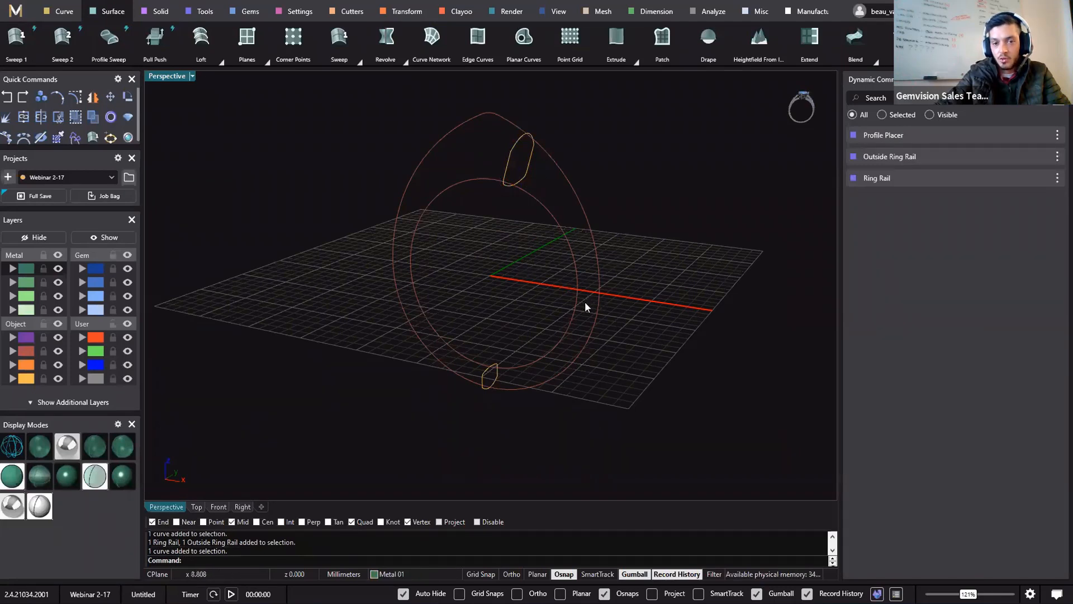
- Run Sweep 2 along the finger rail and the outside ring rail, using the top and bottom profiles
{"action": "left_click", "coordinate": [63, 56]}
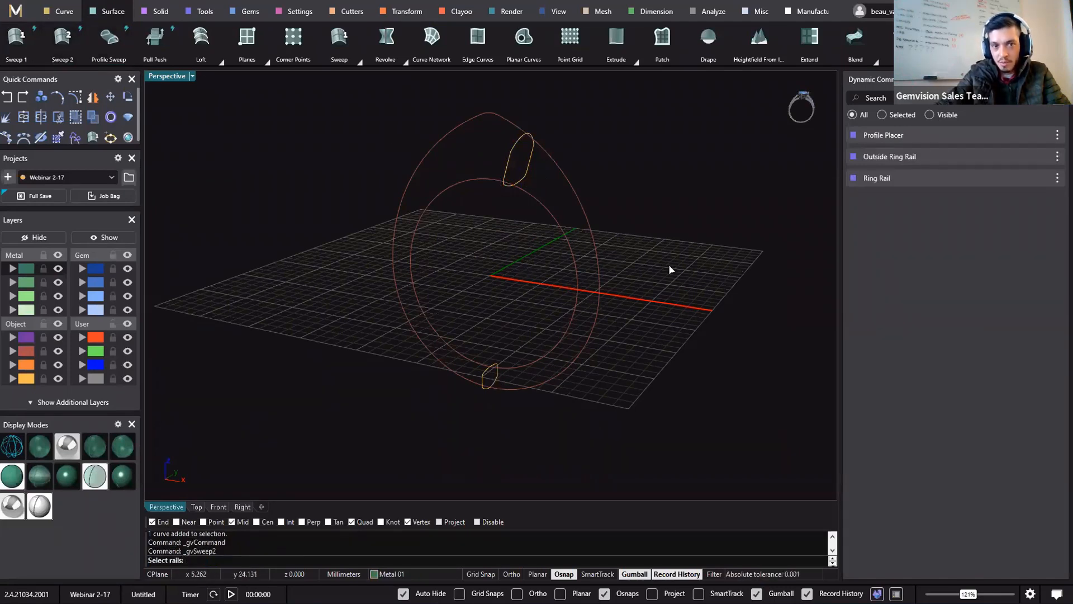
{"action": "left_click", "coordinate": [563, 229]}
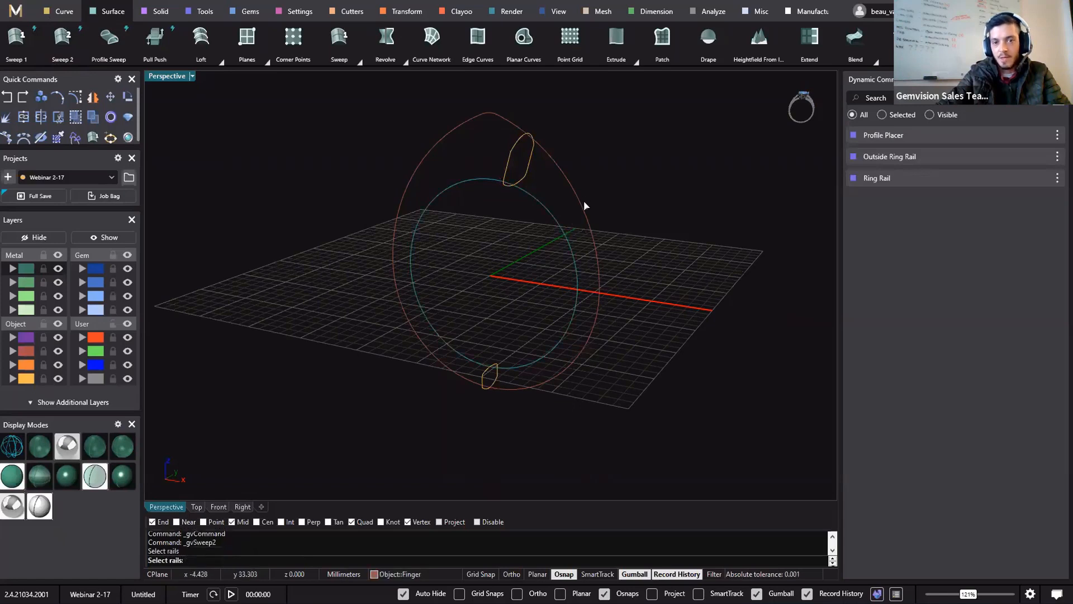
{"action": "left_click", "coordinate": [583, 202]}
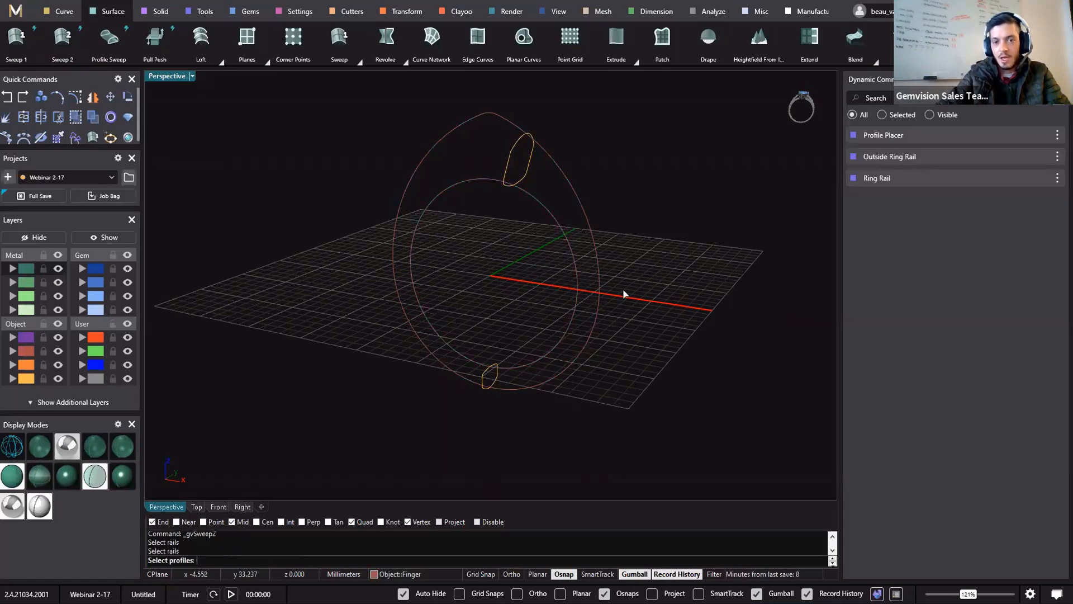
{"action": "left_click", "coordinate": [506, 162]}
{"action": "left_click", "coordinate": [491, 376]}
{"action": "key", "text": "Return"}
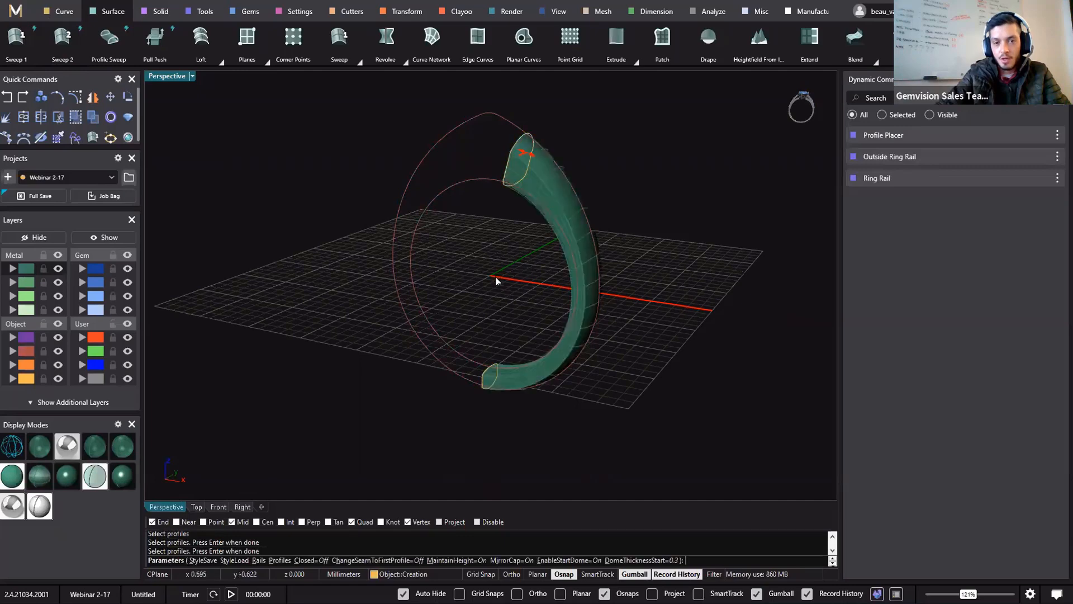
- Turn off Mirror Cap and disable the end dome where the sweep stops at the bottom of the ring
{"action": "right_click_drag", "start_coordinate": [518, 283], "coordinate": [638, 257]}
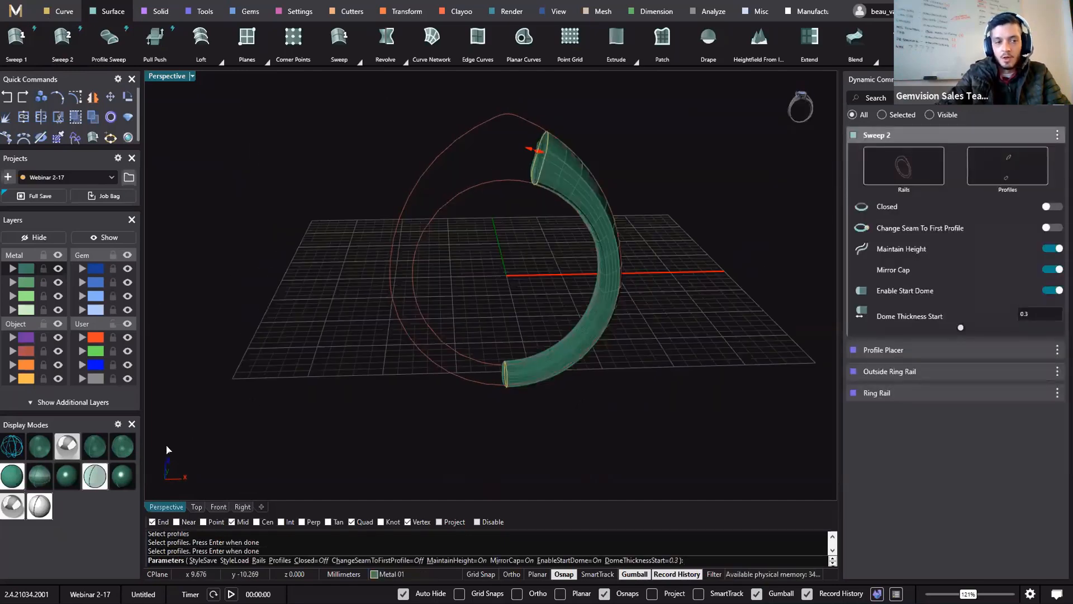
{"action": "right_click_drag", "start_coordinate": [166, 450], "coordinate": [532, 381]}
{"action": "right_click_drag", "start_coordinate": [565, 347], "coordinate": [559, 383]}
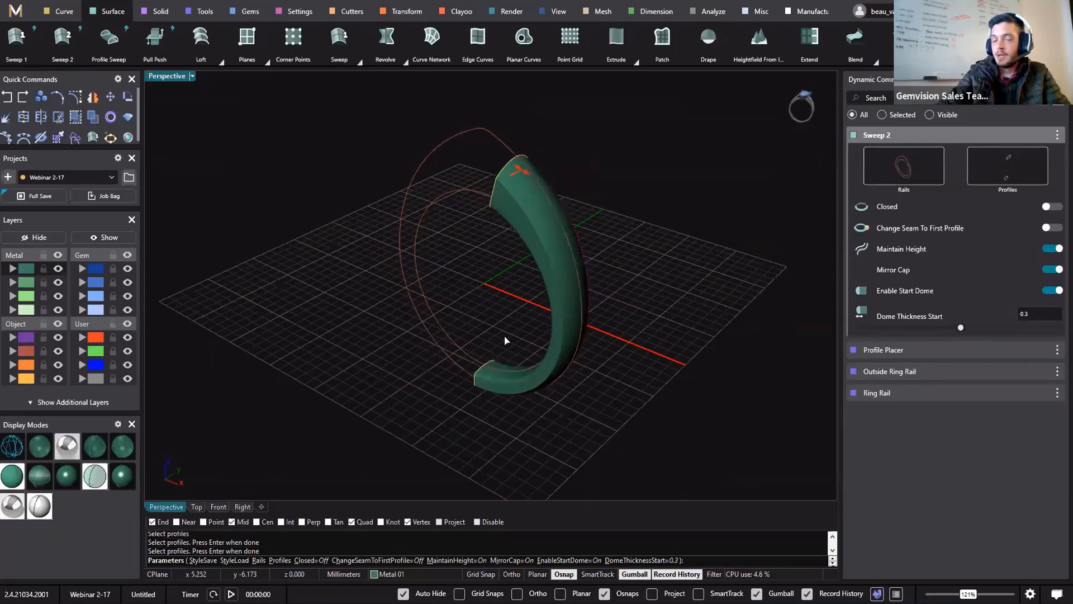
{"action": "right_click_drag", "start_coordinate": [465, 313], "coordinate": [501, 433]}
{"action": "right_click_drag", "start_coordinate": [501, 388], "coordinate": [534, 383]}
{"action": "scroll", "coordinate": [506, 335], "scroll_direction": "up", "scroll_amount": 5}
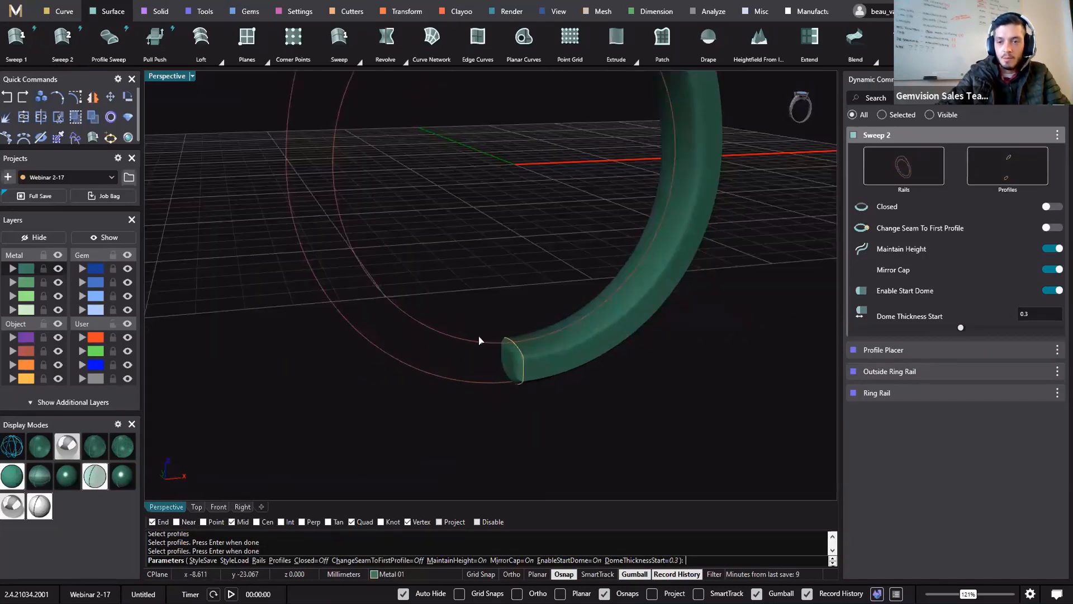
{"action": "left_click", "coordinate": [1052, 269]}
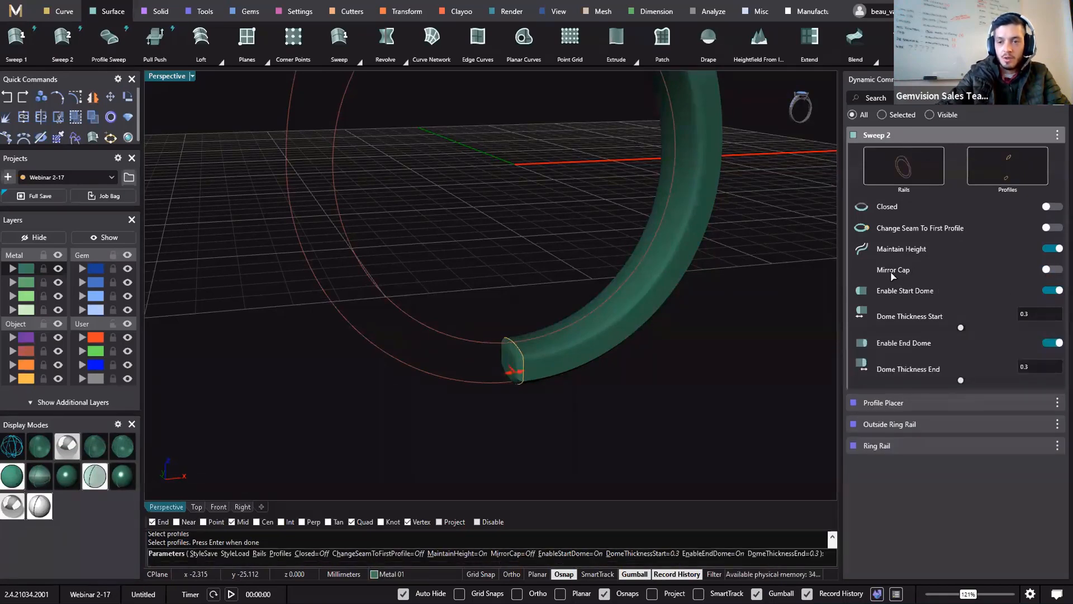
{"action": "right_click_drag", "start_coordinate": [515, 374], "coordinate": [469, 418], "text": "shift"}
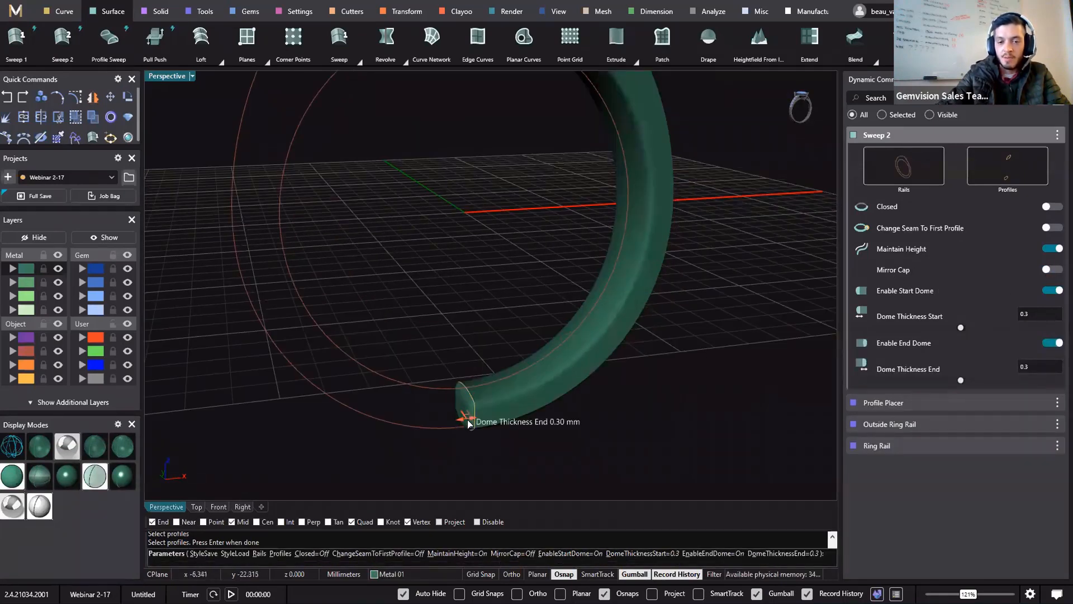
{"action": "left_click", "coordinate": [1054, 343]}
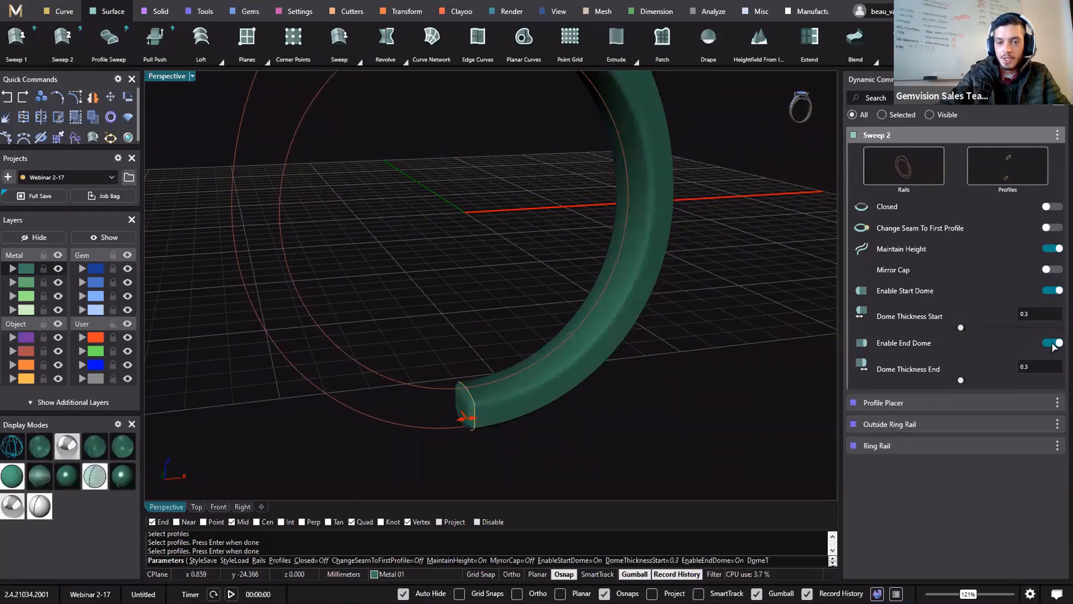
- Increase the start dome thickness at the top of the shank to 0.8 mm and complete the sweep
{"action": "right_click_drag", "start_coordinate": [664, 318], "coordinate": [604, 236], "text": "shift"}
{"action": "scroll", "coordinate": [651, 368], "scroll_direction": "down", "scroll_amount": 6}
{"action": "scroll", "coordinate": [604, 236], "scroll_direction": "up", "scroll_amount": 3}
{"action": "left_click_drag", "start_coordinate": [599, 235], "coordinate": [578, 268]}
{"action": "scroll", "coordinate": [577, 320], "scroll_direction": "down", "scroll_amount": 5}
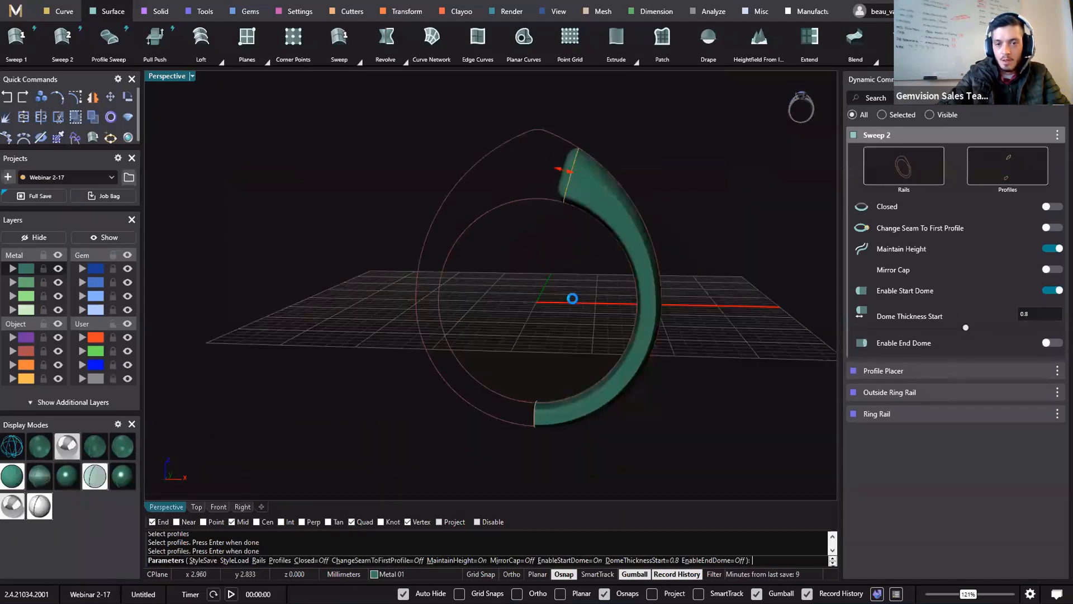
{"action": "key", "text": "Return"}
- Compare the shank with the ring sketch in Photos, and edit the Profile Placer to set the top profile's width to 5 mm
{"action": "right_click_drag", "start_coordinate": [536, 390], "coordinate": [497, 367]}
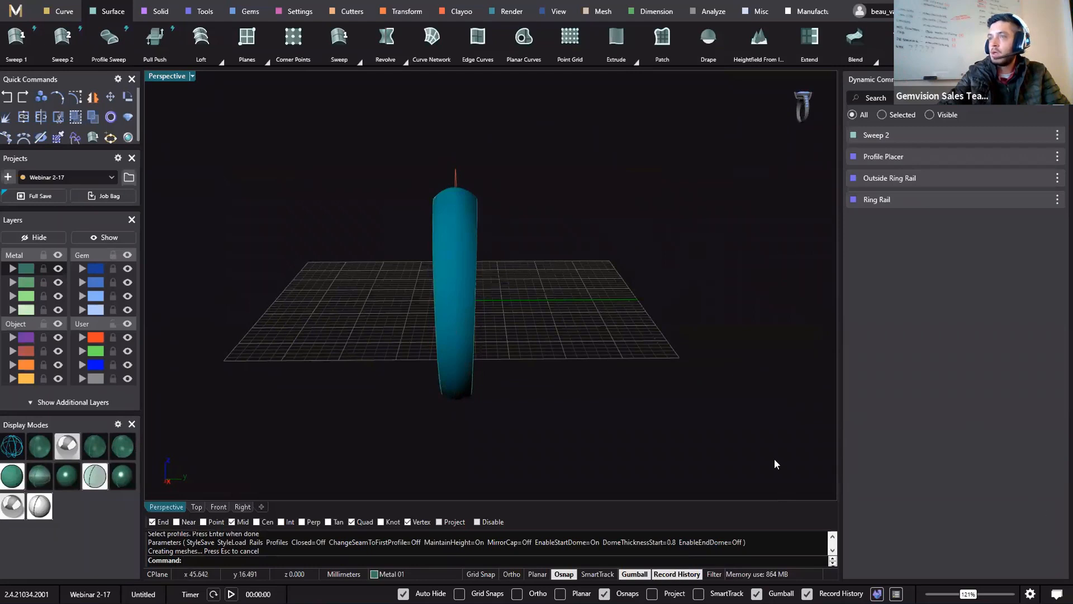
{"action": "key", "text": "alt+Tab"}
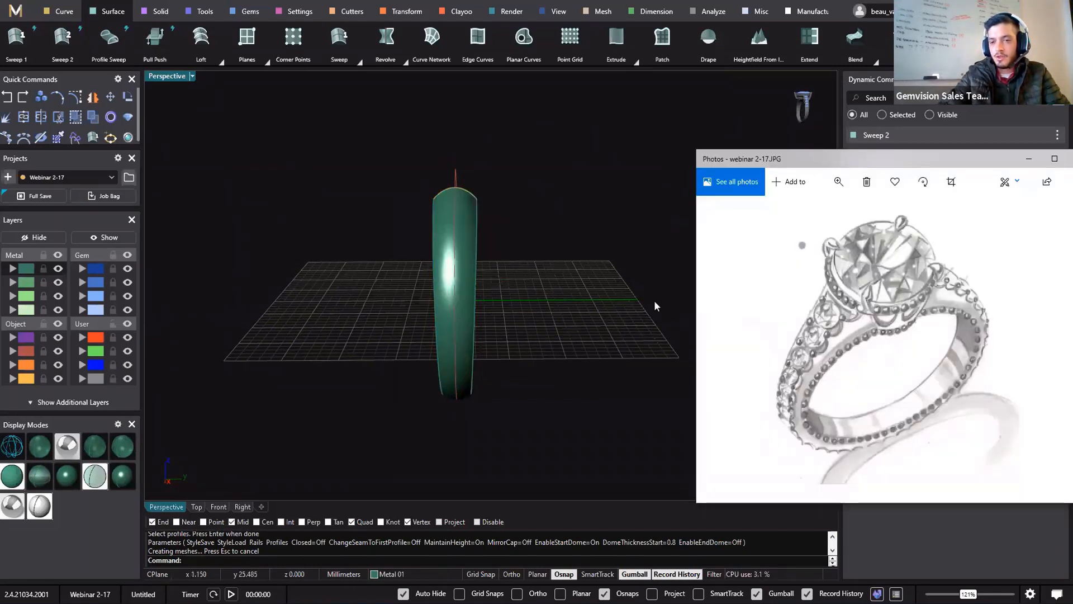
{"action": "right_click_drag", "start_coordinate": [527, 317], "coordinate": [553, 302]}
{"action": "left_click", "coordinate": [1003, 165]}
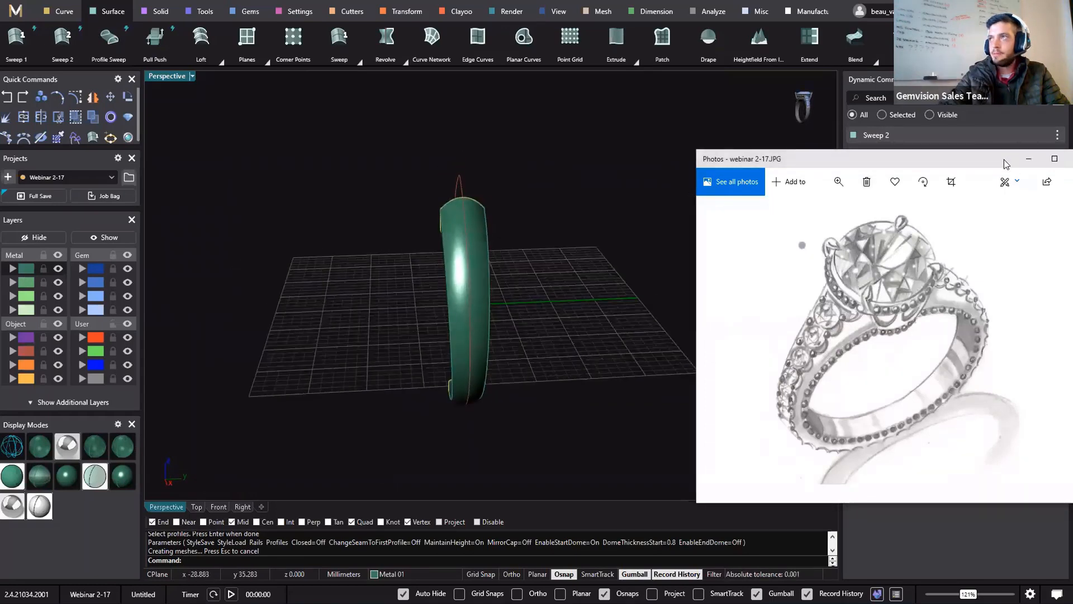
{"action": "left_click", "coordinate": [1028, 159]}
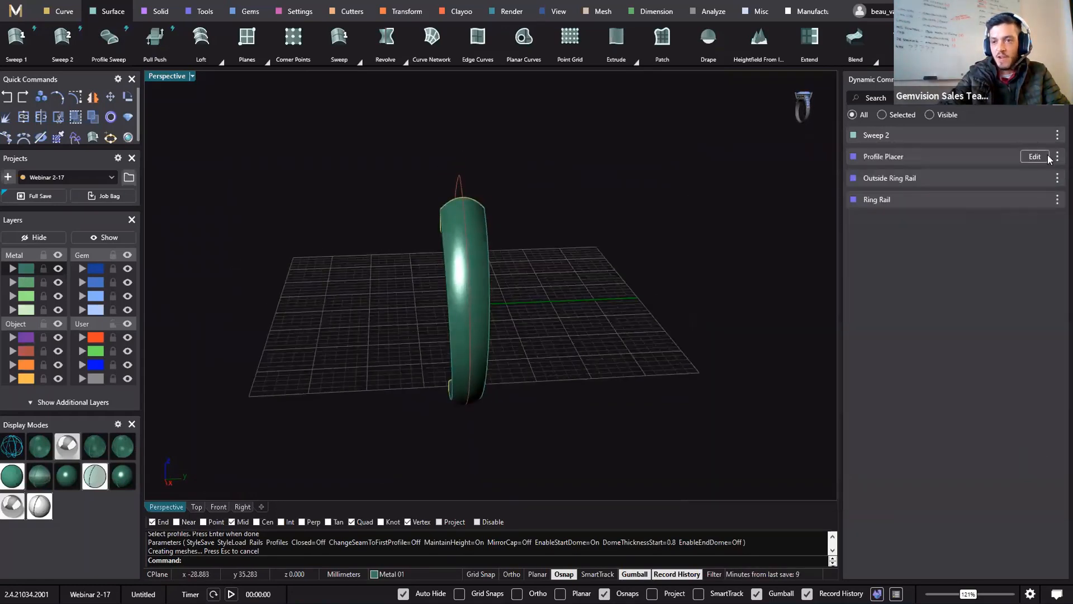
{"action": "right_click_drag", "start_coordinate": [759, 200], "coordinate": [563, 249]}
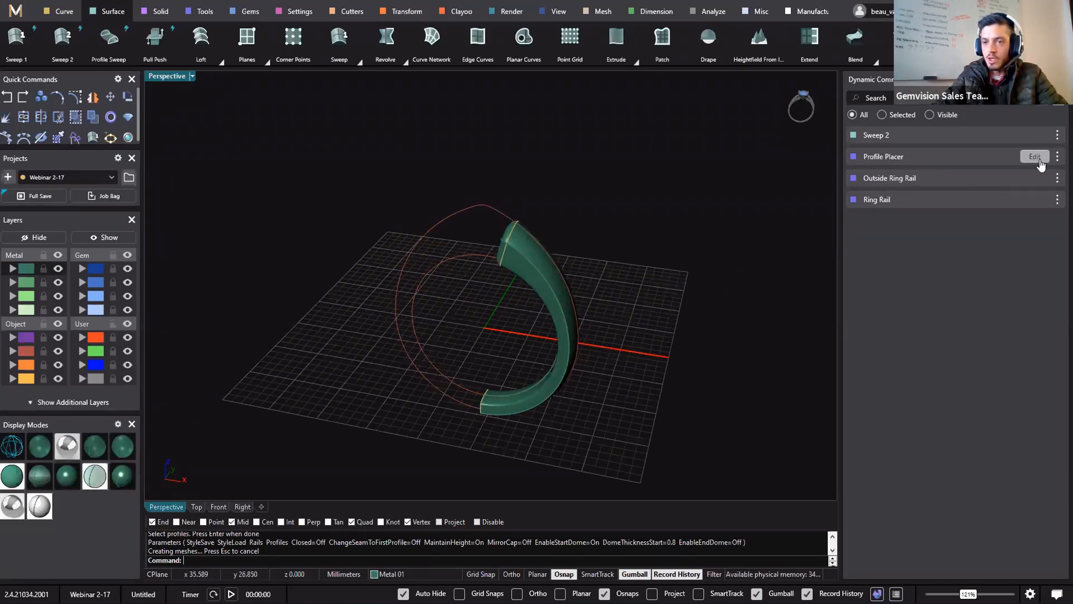
{"action": "left_click", "coordinate": [1035, 157]}
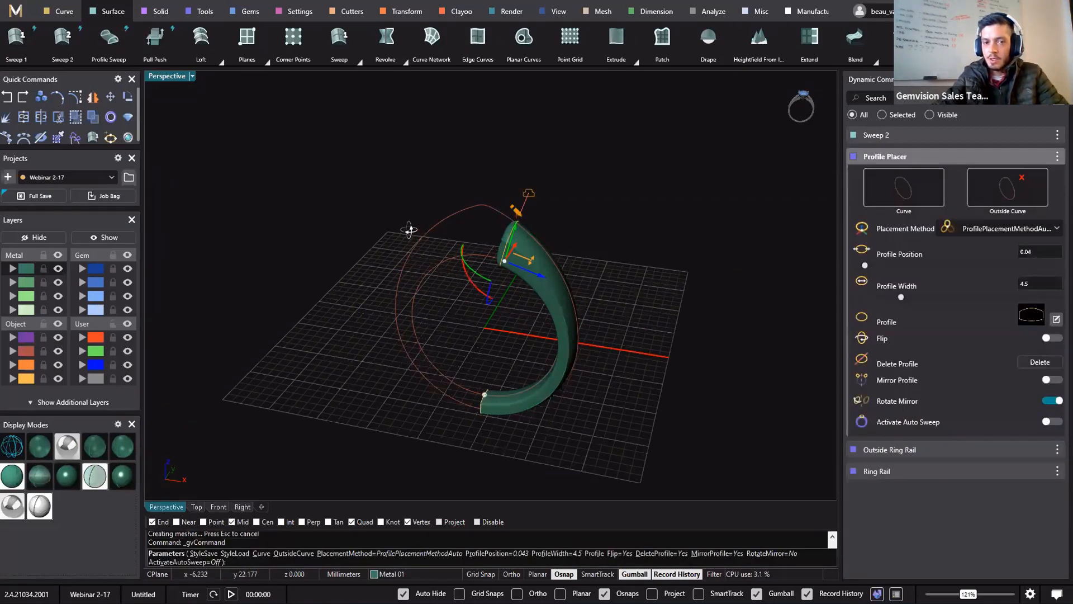
{"action": "right_click_drag", "start_coordinate": [410, 230], "coordinate": [330, 227]}
{"action": "left_click_drag", "start_coordinate": [485, 266], "coordinate": [488, 260]}
{"action": "right_click_drag", "start_coordinate": [575, 348], "coordinate": [809, 380]}
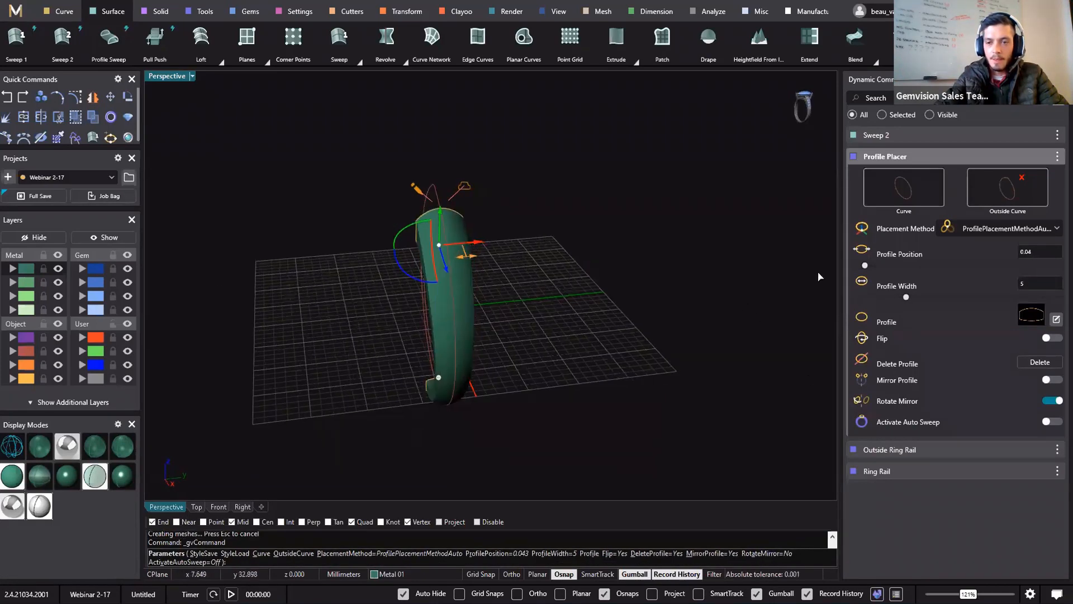
{"action": "right_click_drag", "start_coordinate": [546, 243], "coordinate": [582, 301]}
{"action": "key", "text": "Return"}
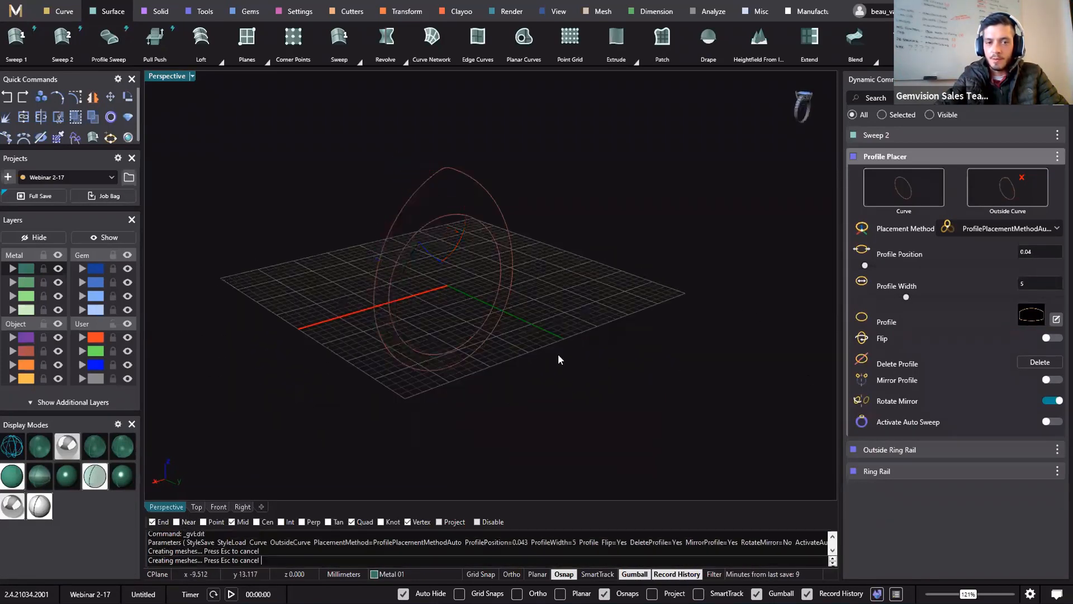
- Edit Sweep 2 to turn off Maintain Height, check the shank against the ring sketch in Photos, and complete the change
{"action": "left_click", "coordinate": [1033, 136]}
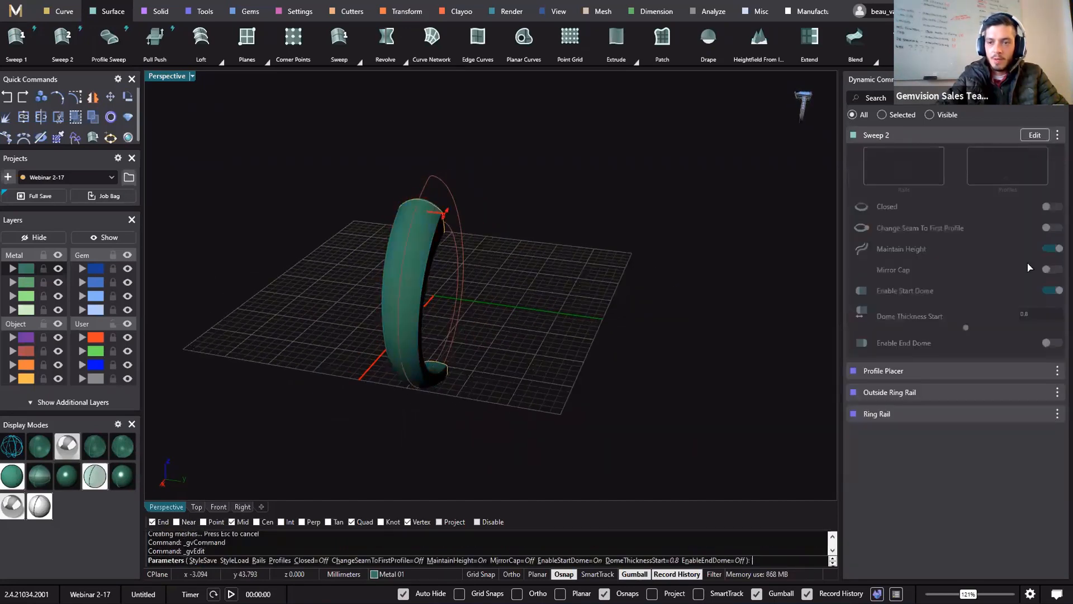
{"action": "left_click", "coordinate": [1054, 249]}
{"action": "mouse_move", "coordinate": [591, 259]}
{"action": "right_mouse_down"}
{"action": "mouse_move", "coordinate": [582, 209]}
{"action": "mouse_move", "coordinate": [577, 309]}
{"action": "mouse_move", "coordinate": [597, 233]}
{"action": "mouse_move", "coordinate": [723, 228]}
{"action": "mouse_move", "coordinate": [703, 380]}
{"action": "mouse_move", "coordinate": [589, 249]}
{"action": "mouse_move", "coordinate": [587, 268]}
{"action": "right_mouse_up"}
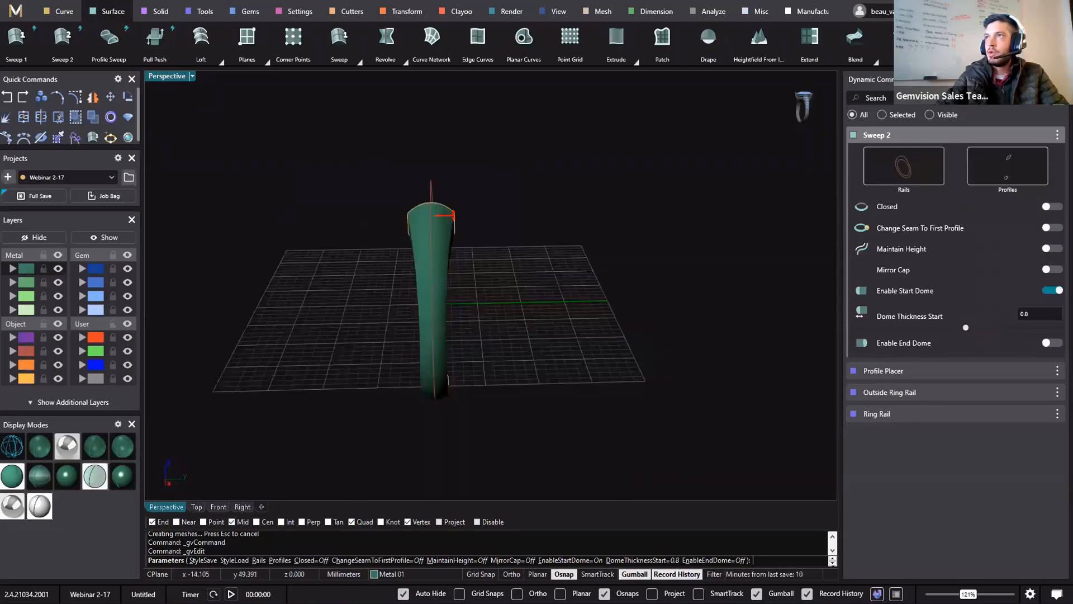
{"action": "right_click_drag", "start_coordinate": [447, 229], "coordinate": [240, 352]}
{"action": "right_click_drag", "start_coordinate": [522, 237], "coordinate": [589, 235]}
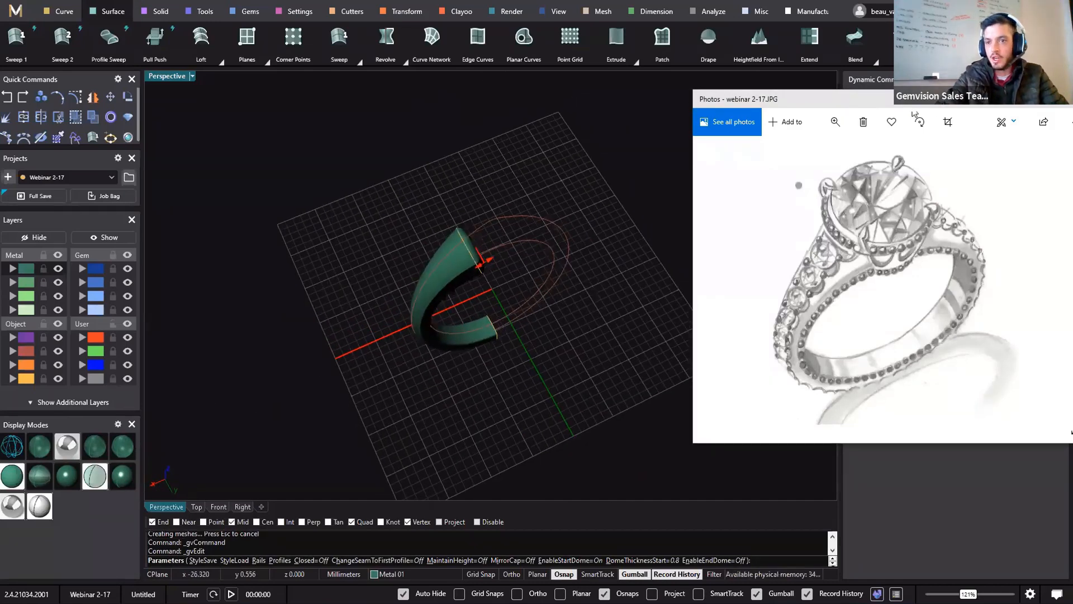
{"action": "left_click", "coordinate": [1044, 99]}
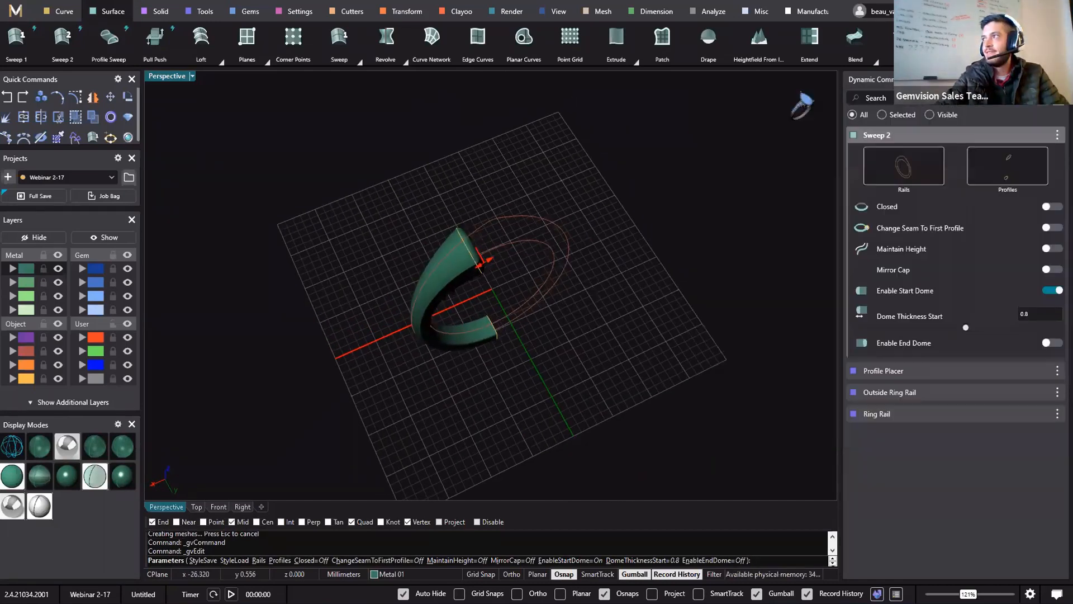
{"action": "right_click", "coordinate": [664, 271]}
{"action": "right_click_drag", "start_coordinate": [539, 321], "coordinate": [532, 182]}
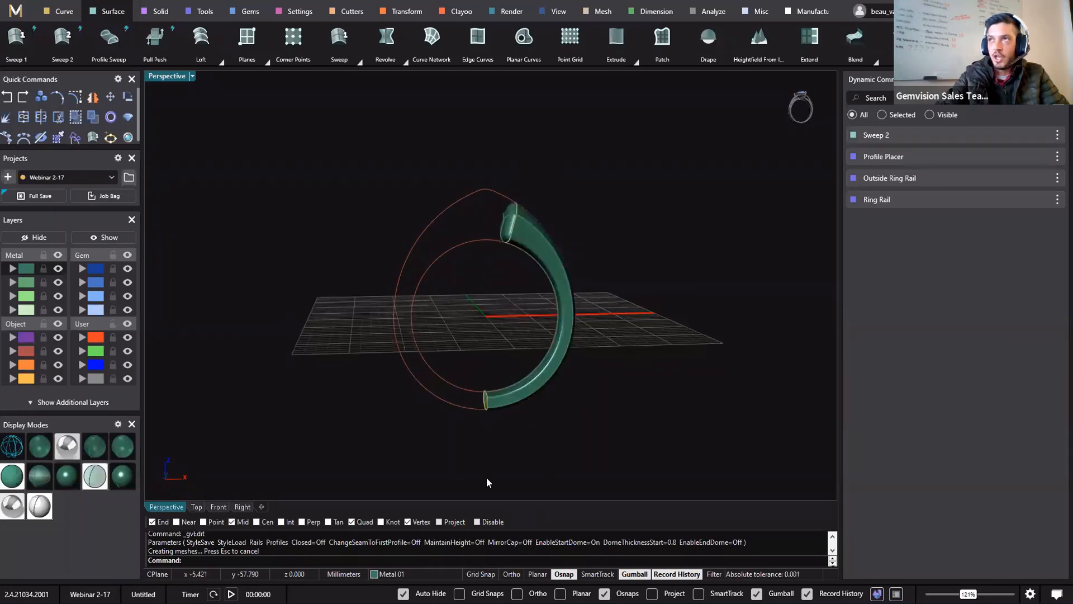
{"action": "right_click_drag", "start_coordinate": [463, 322], "coordinate": [460, 246]}
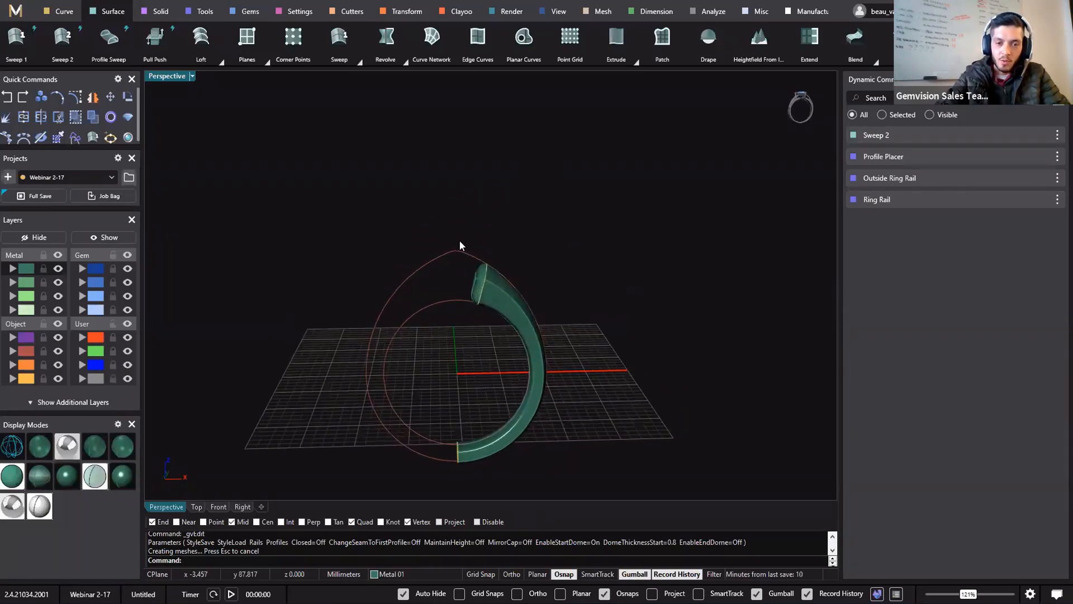
- Add a 7 mm round diamond with Gem on Ring Rail at the top of the ring, with a Z offset of 6 mm
{"action": "left_click", "coordinate": [248, 14]}
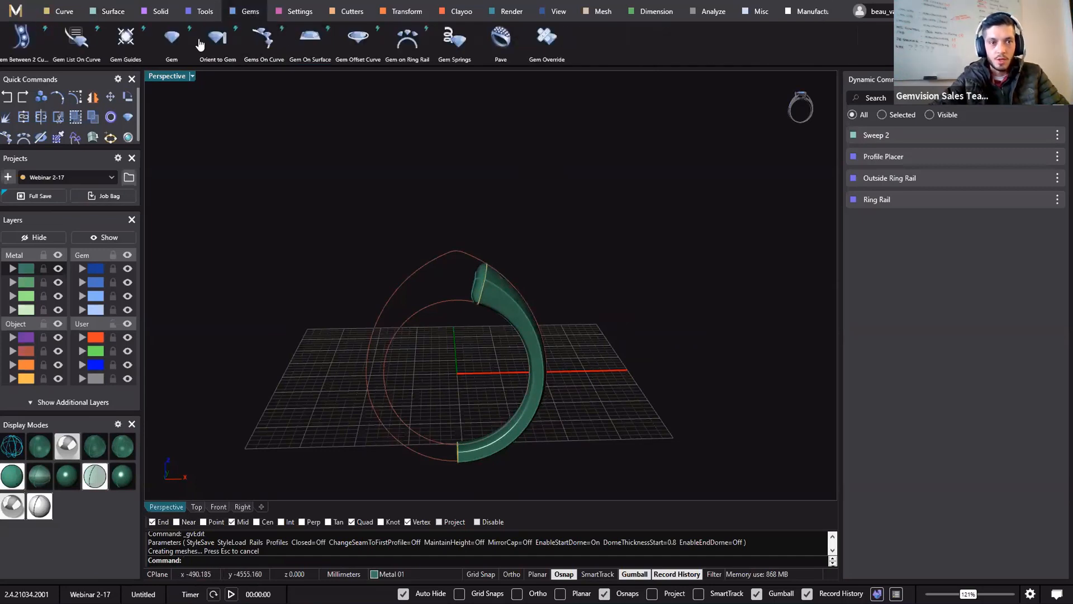
{"action": "left_click", "coordinate": [407, 64]}
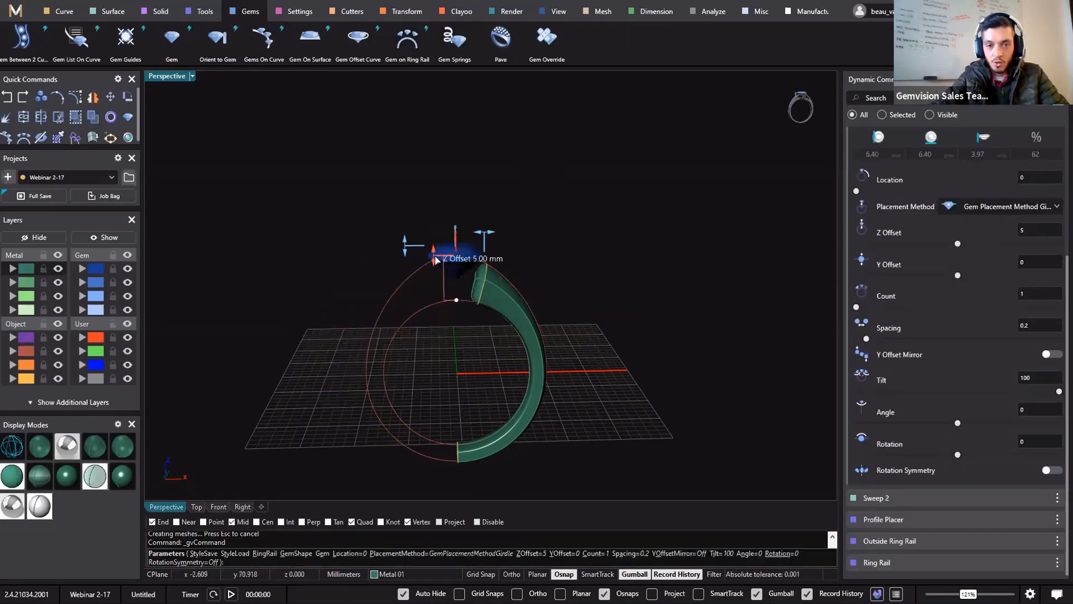
{"action": "left_click_drag", "start_coordinate": [433, 257], "coordinate": [433, 248]}
{"action": "right_click_drag", "start_coordinate": [542, 311], "coordinate": [489, 226]}
{"action": "scroll", "coordinate": [488, 228], "scroll_direction": "up", "scroll_amount": 5}
{"action": "left_click_drag", "start_coordinate": [475, 244], "coordinate": [480, 246]}
{"action": "right_click_drag", "start_coordinate": [480, 246], "coordinate": [426, 392]}
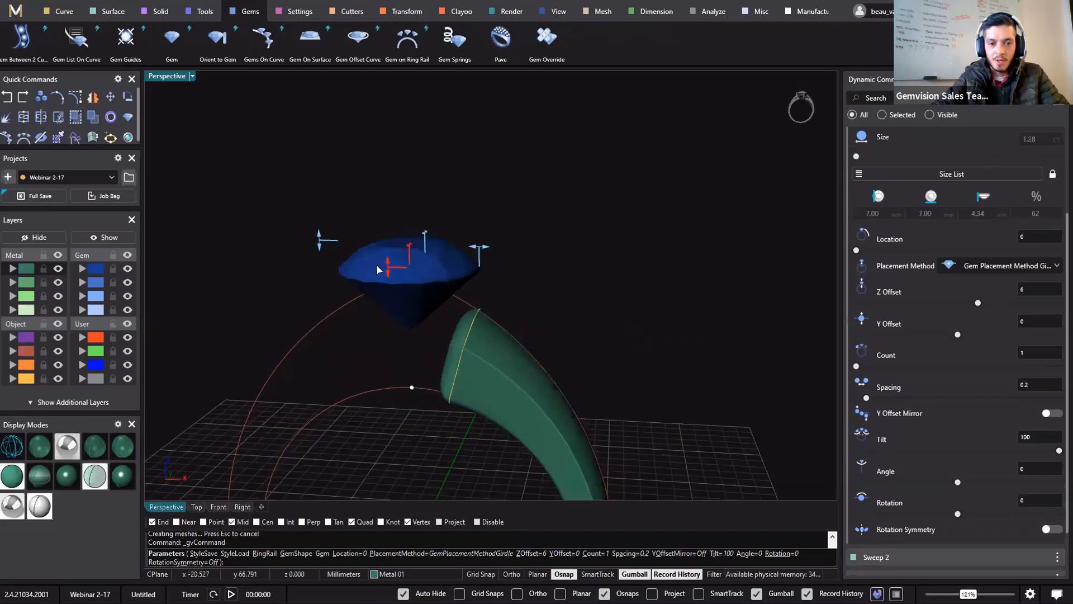
{"action": "left_click_drag", "start_coordinate": [387, 267], "coordinate": [387, 272]}
{"action": "right_click_drag", "start_coordinate": [429, 351], "coordinate": [540, 341]}
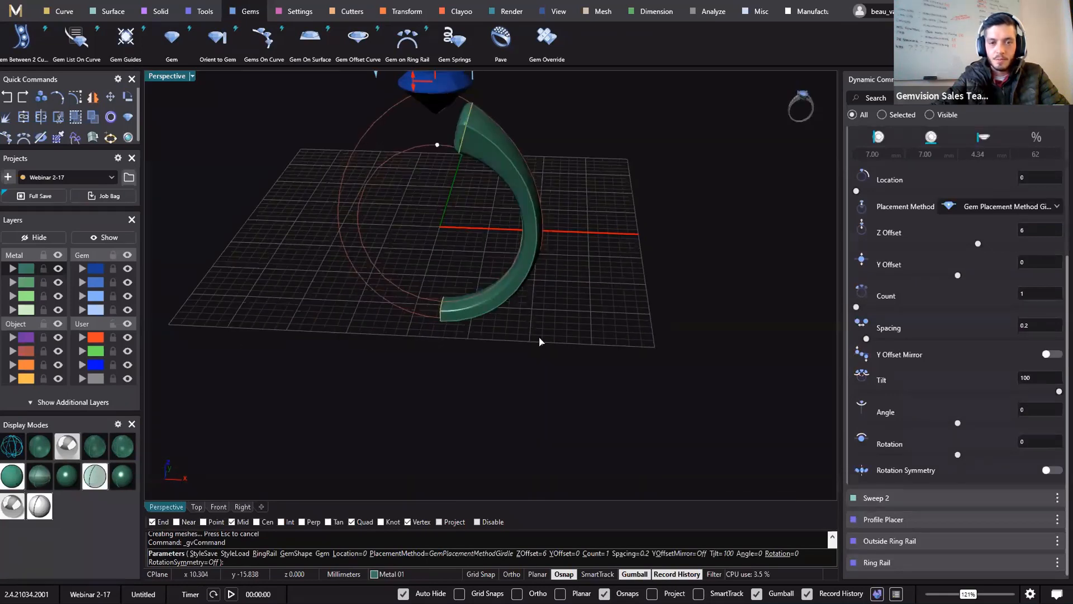
{"action": "right_click", "coordinate": [663, 294]}
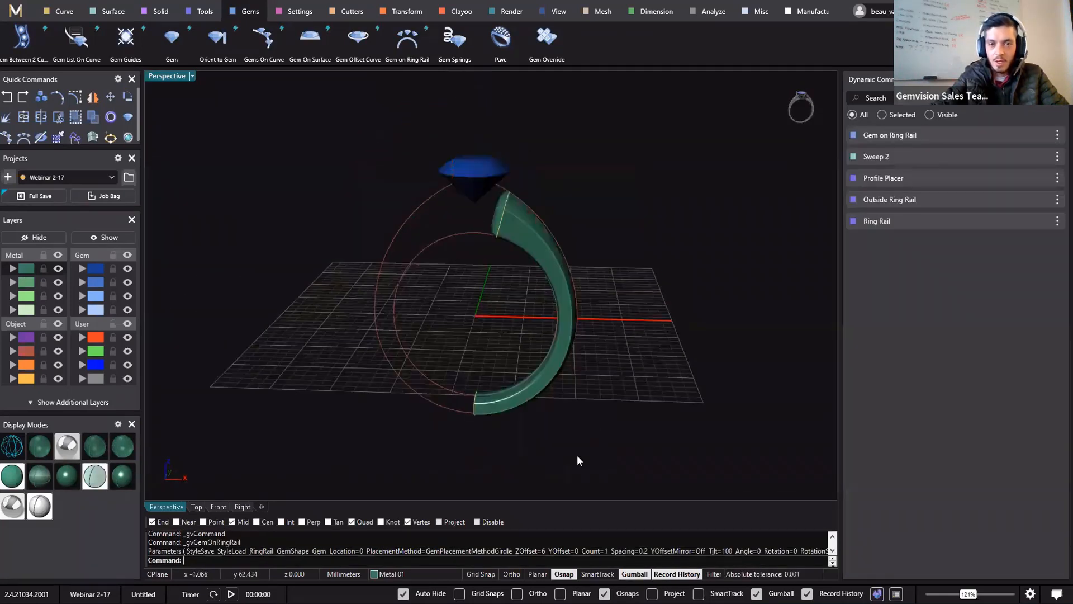
- Edit the Ring Rail to try its finger size adjustment, and finish with US size 6 1/2
{"action": "left_click", "coordinate": [1034, 222]}
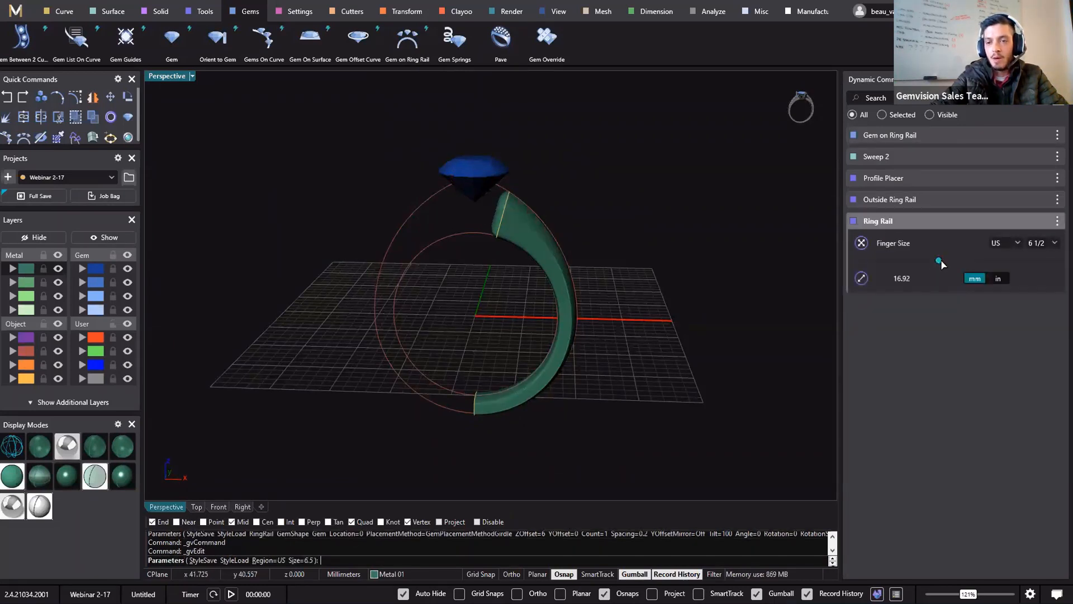
{"action": "mouse_move", "coordinate": [939, 261]}
{"action": "left_mouse_down"}
{"action": "mouse_move", "coordinate": [915, 270]}
{"action": "mouse_move", "coordinate": [989, 268]}
{"action": "mouse_move", "coordinate": [940, 271]}
{"action": "left_mouse_up"}
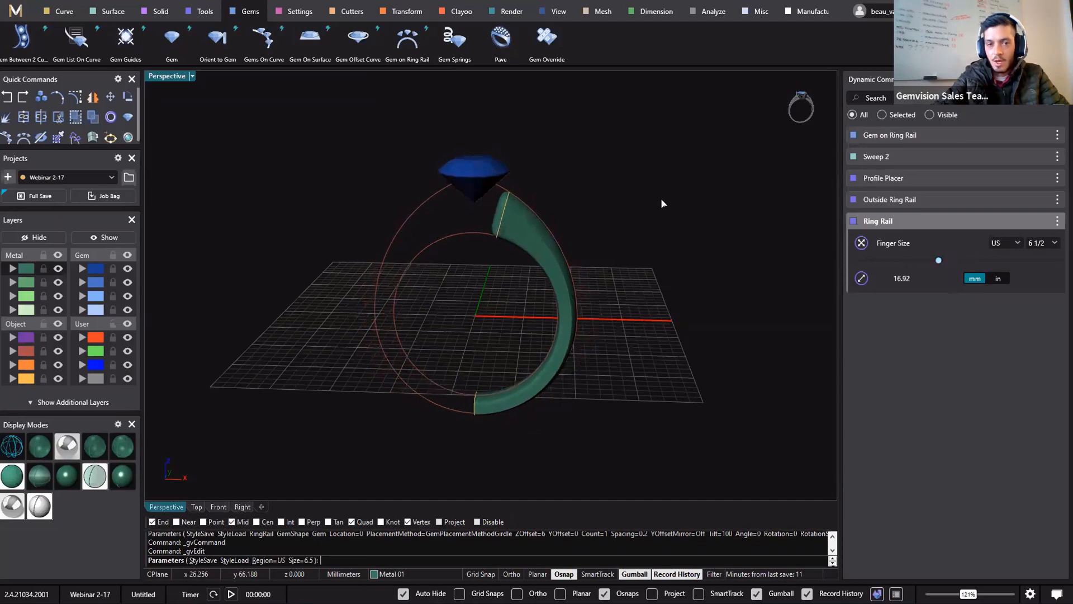
{"action": "key", "text": "Return"}
{"action": "right_click_drag", "start_coordinate": [633, 253], "coordinate": [621, 366]}
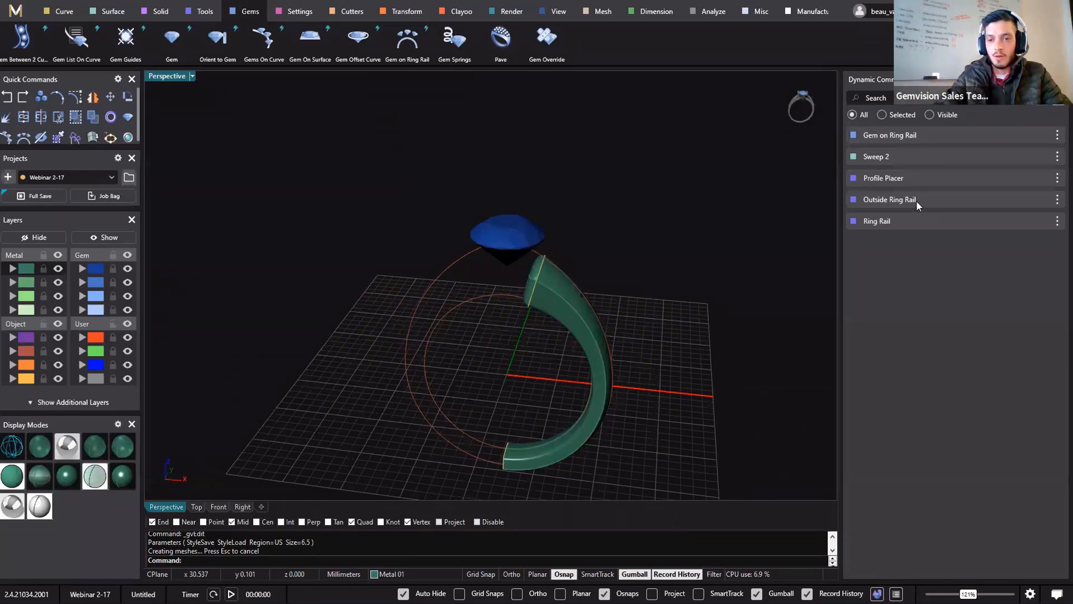
- Check the ring sketch in Photos, and add a Gallery Rail with the Square profile under the center gem
{"action": "key", "text": "alt+Tab"}
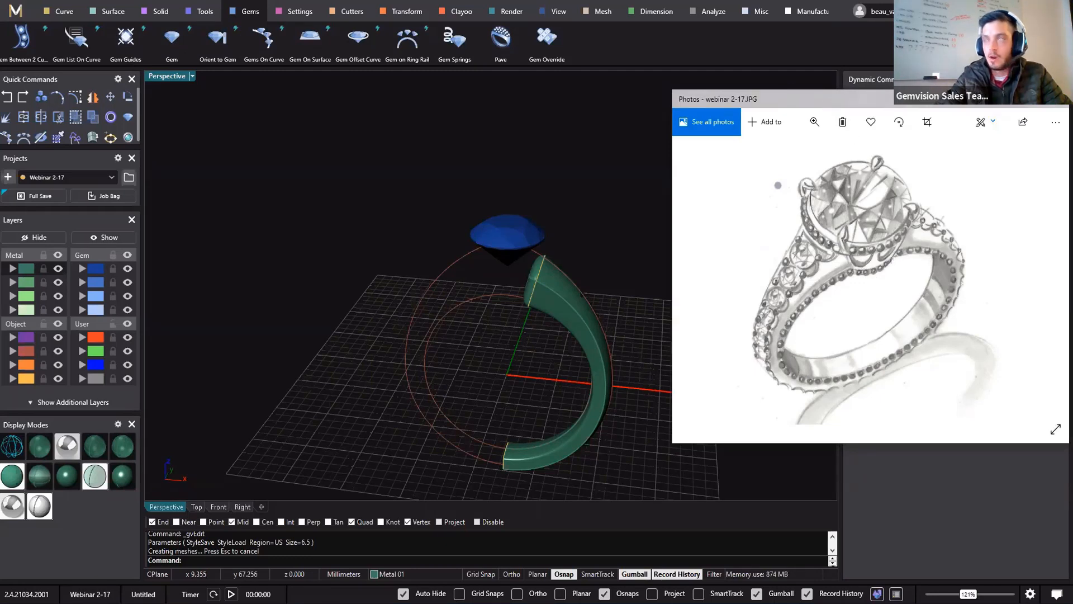
{"action": "left_click", "coordinate": [1005, 98]}
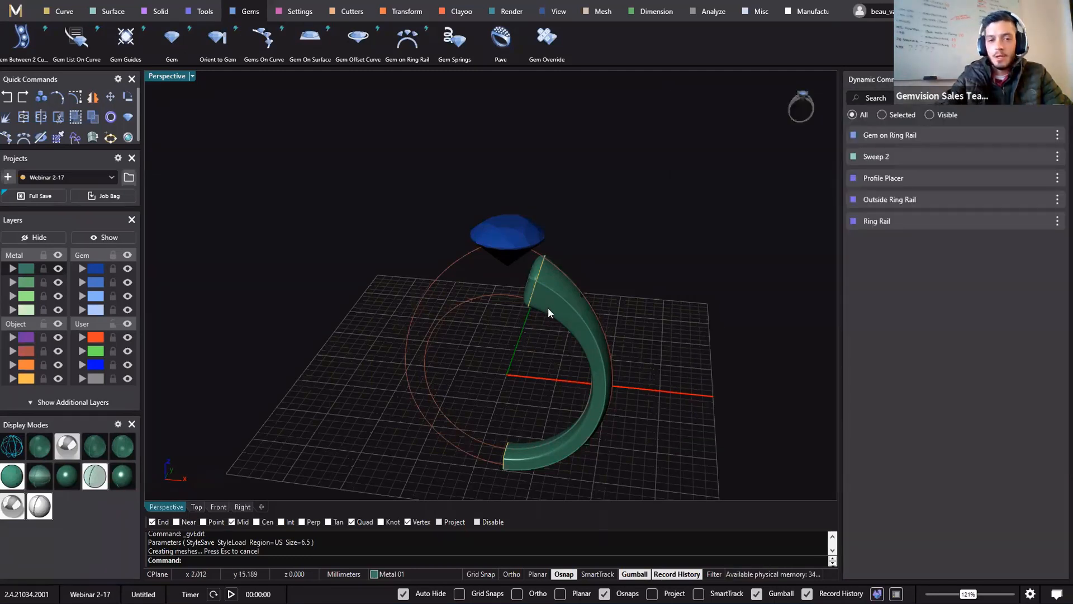
{"action": "left_click", "coordinate": [527, 221]}
{"action": "left_click", "coordinate": [291, 11]}
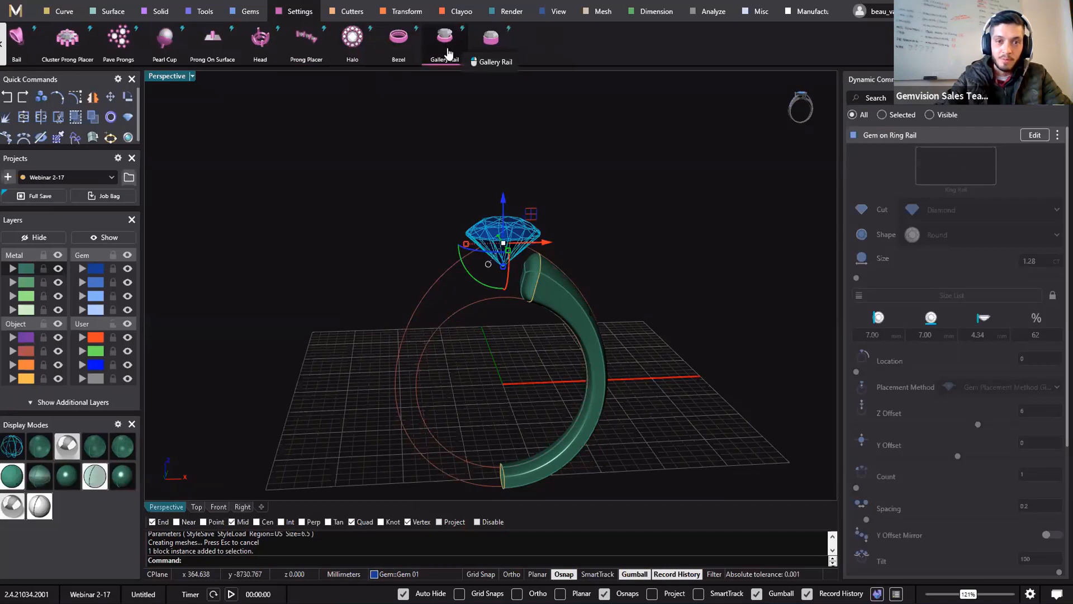
{"action": "left_click", "coordinate": [444, 39]}
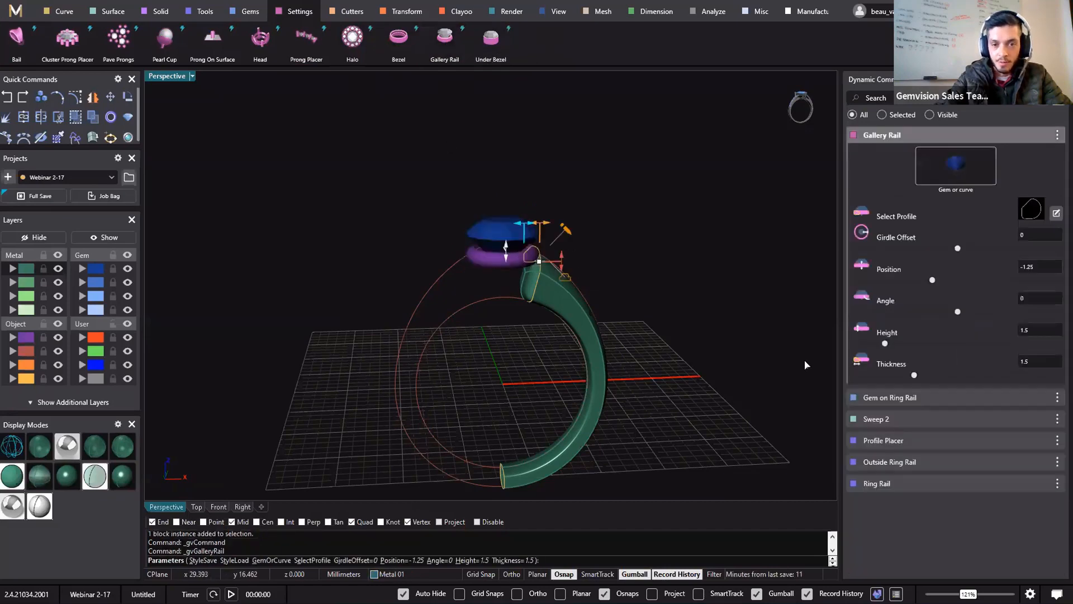
{"action": "right_click_drag", "start_coordinate": [739, 308], "coordinate": [724, 282]}
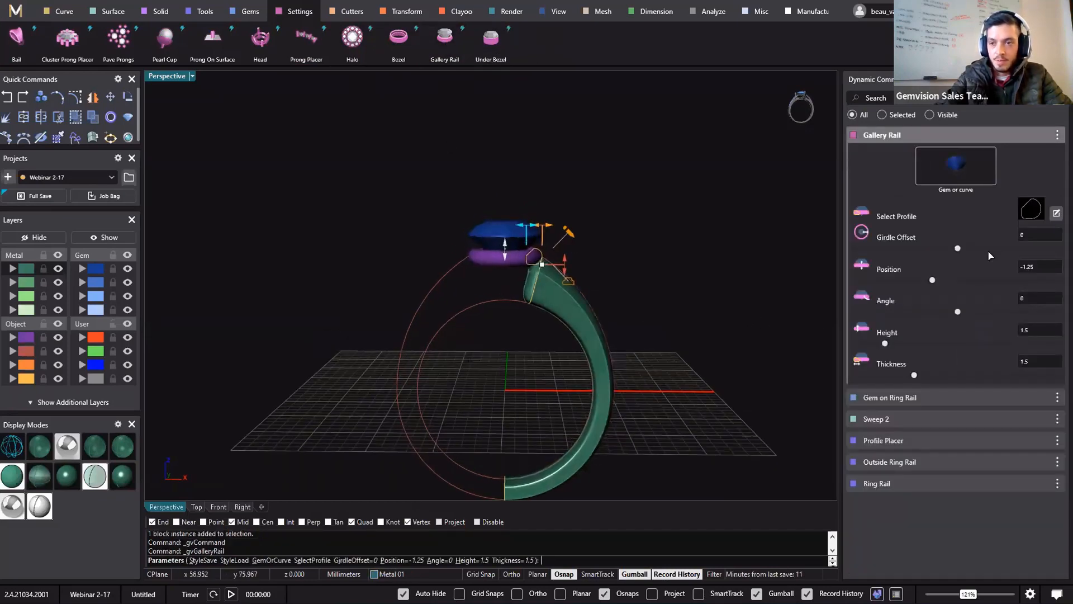
{"action": "left_click", "coordinate": [1039, 217]}
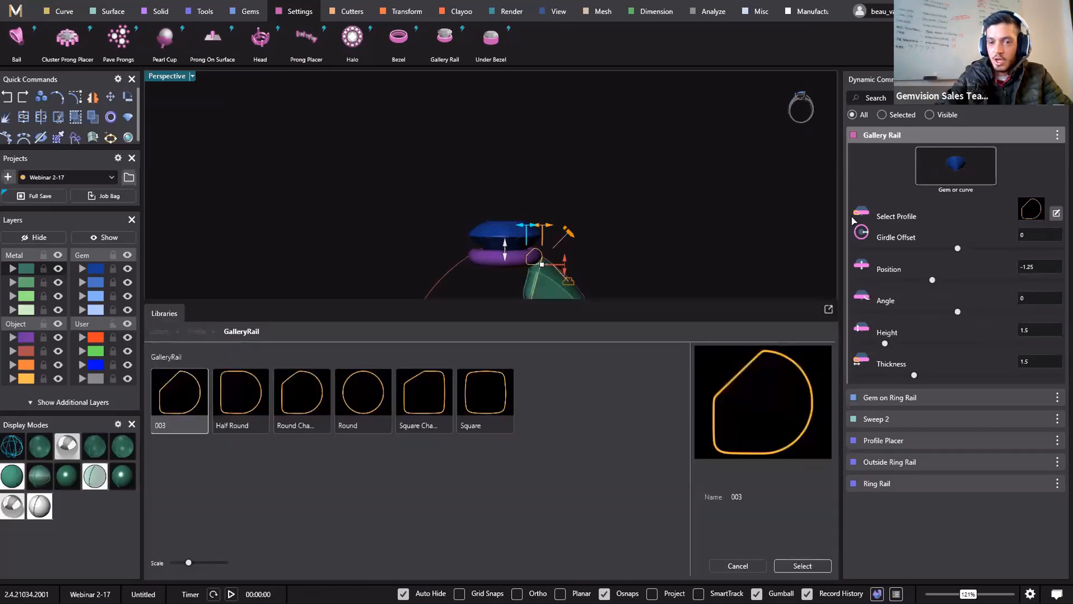
{"action": "left_click", "coordinate": [476, 405]}
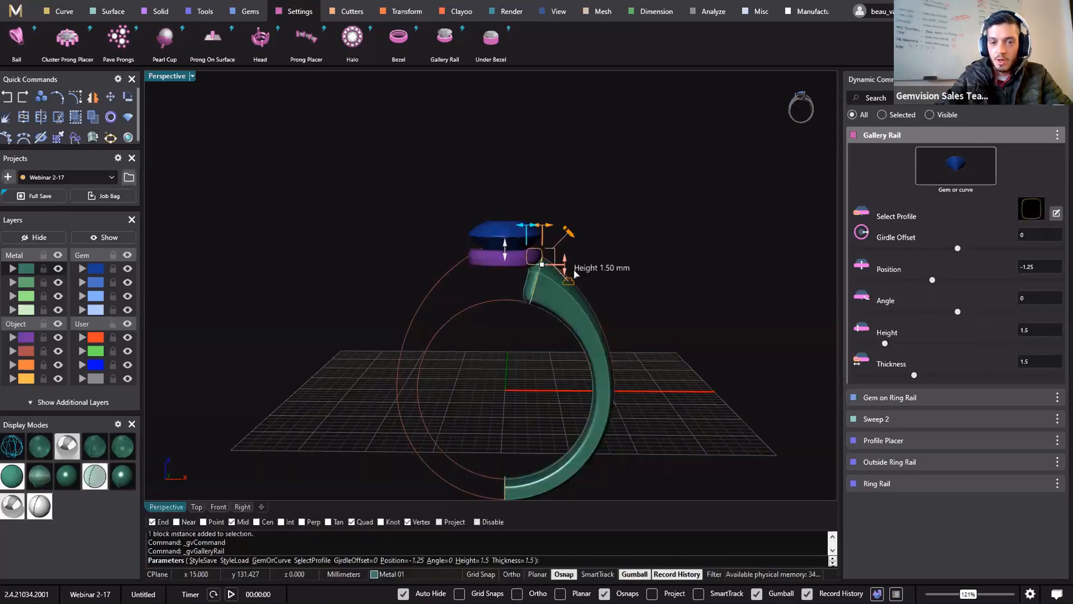
- Reduce the Gallery Rail's thickness to 1 mm, with a girdle offset of -0.1 mm, and extend its height to 4.99 mm
{"action": "right_click_drag", "start_coordinate": [580, 384], "coordinate": [543, 293]}
{"action": "scroll", "coordinate": [517, 272], "scroll_direction": "up", "scroll_amount": 6}
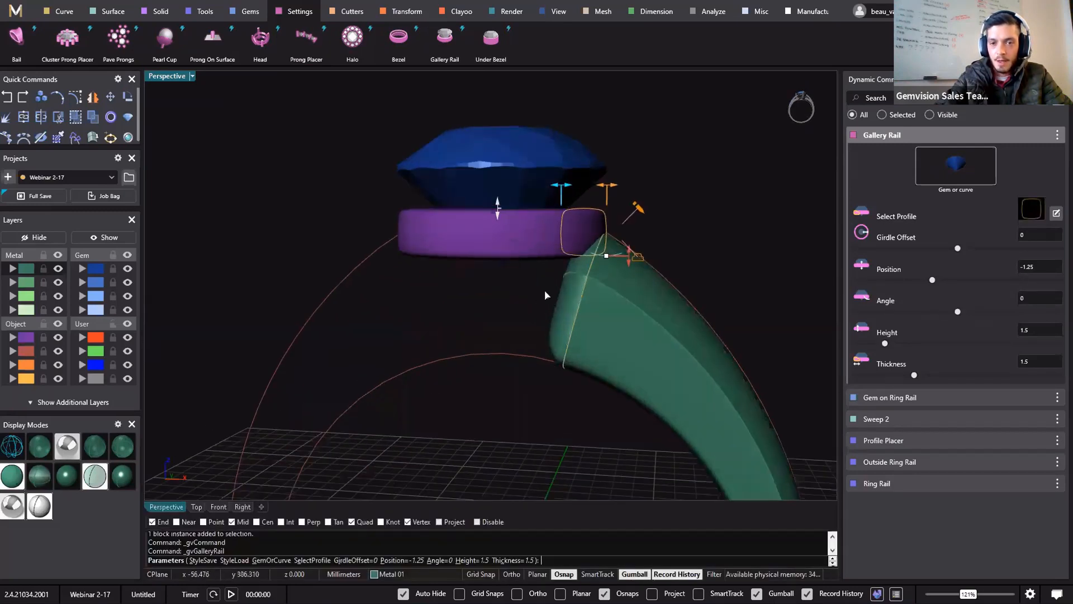
{"action": "left_click_drag", "start_coordinate": [576, 183], "coordinate": [594, 289]}
{"action": "right_click_drag", "start_coordinate": [668, 337], "coordinate": [632, 269]}
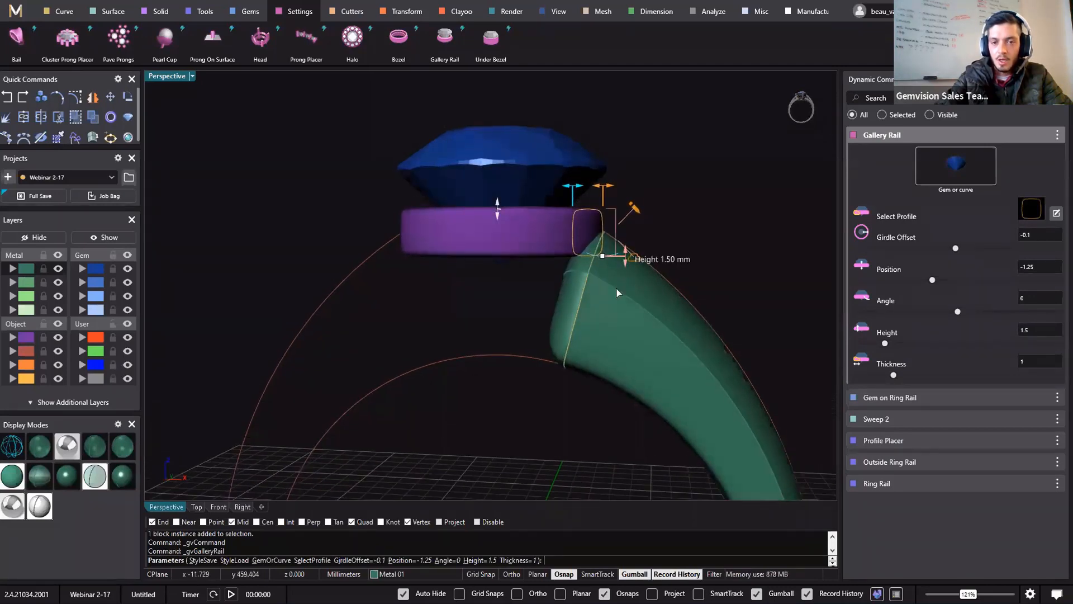
{"action": "left_click_drag", "start_coordinate": [617, 291], "coordinate": [614, 326]}
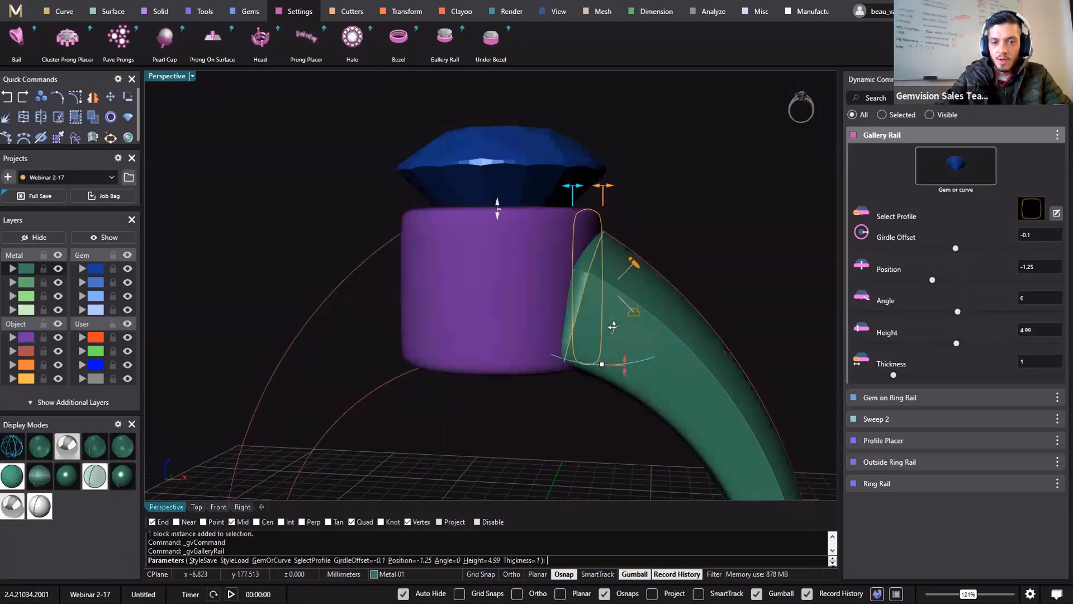
- Taper the Gallery Rail with a girdle offset of 0.3 mm, an angle of -9 and a height of 5.91 mm, and complete it
{"action": "right_click_drag", "start_coordinate": [613, 326], "coordinate": [615, 376]}
{"action": "left_click_drag", "start_coordinate": [607, 188], "coordinate": [618, 190]}
{"action": "right_click_drag", "start_coordinate": [595, 381], "coordinate": [612, 377]}
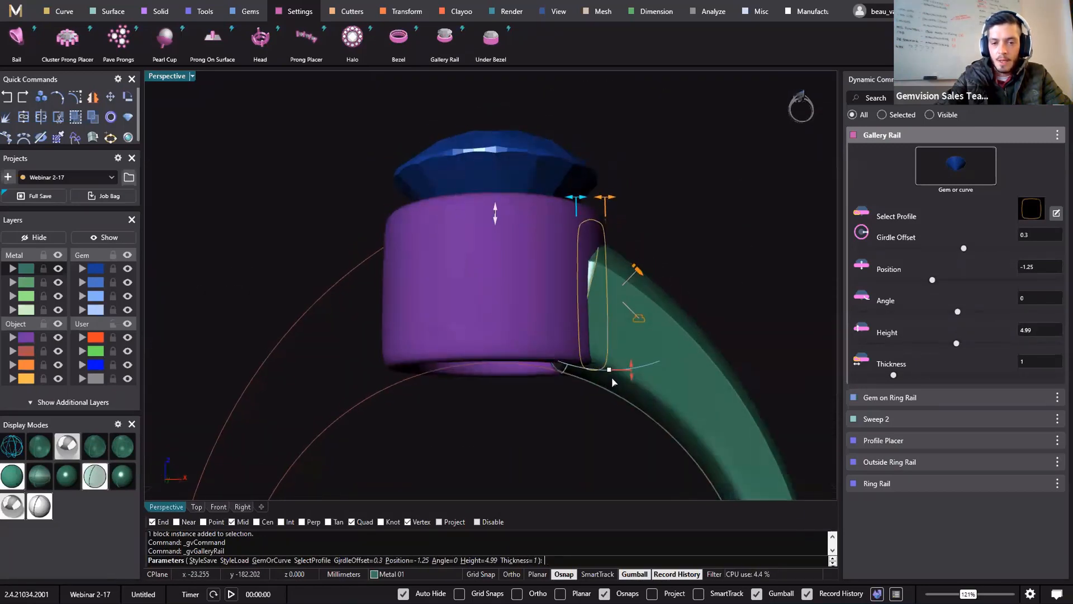
{"action": "left_click_drag", "start_coordinate": [630, 395], "coordinate": [582, 399]}
{"action": "right_click_drag", "start_coordinate": [487, 413], "coordinate": [687, 202]}
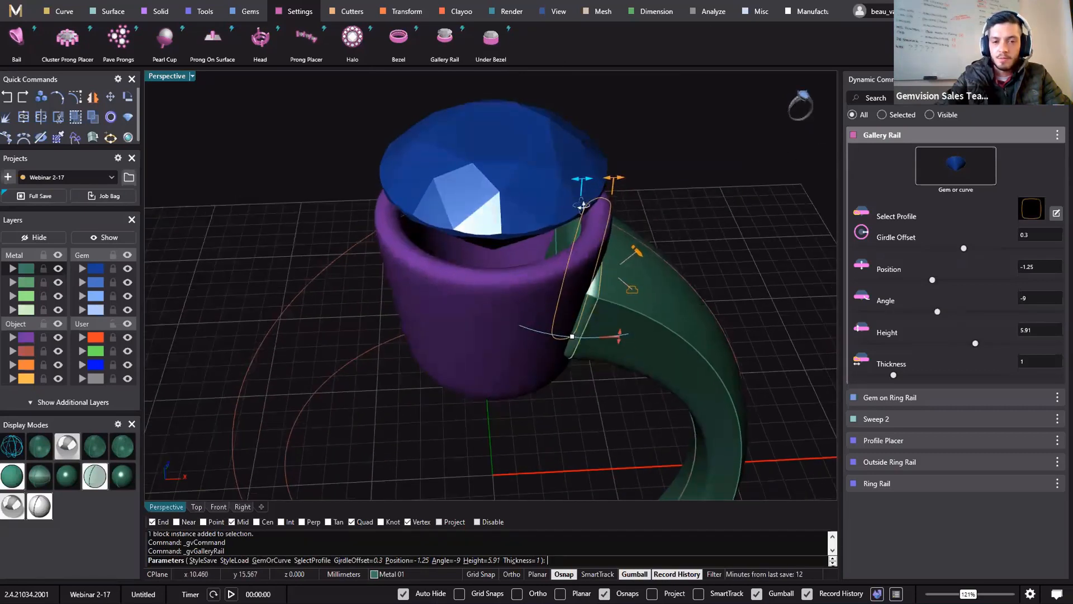
{"action": "right_click_drag", "start_coordinate": [582, 206], "coordinate": [647, 156]}
{"action": "scroll", "coordinate": [676, 168], "scroll_direction": "down", "scroll_amount": 4}
{"action": "right_click", "coordinate": [696, 179]}
- Edit the Profile Placer to move the shank's top profile to position 0.036, extending the shank into the gallery rail
{"action": "right_click_drag", "start_coordinate": [678, 231], "coordinate": [594, 255], "text": "shift"}
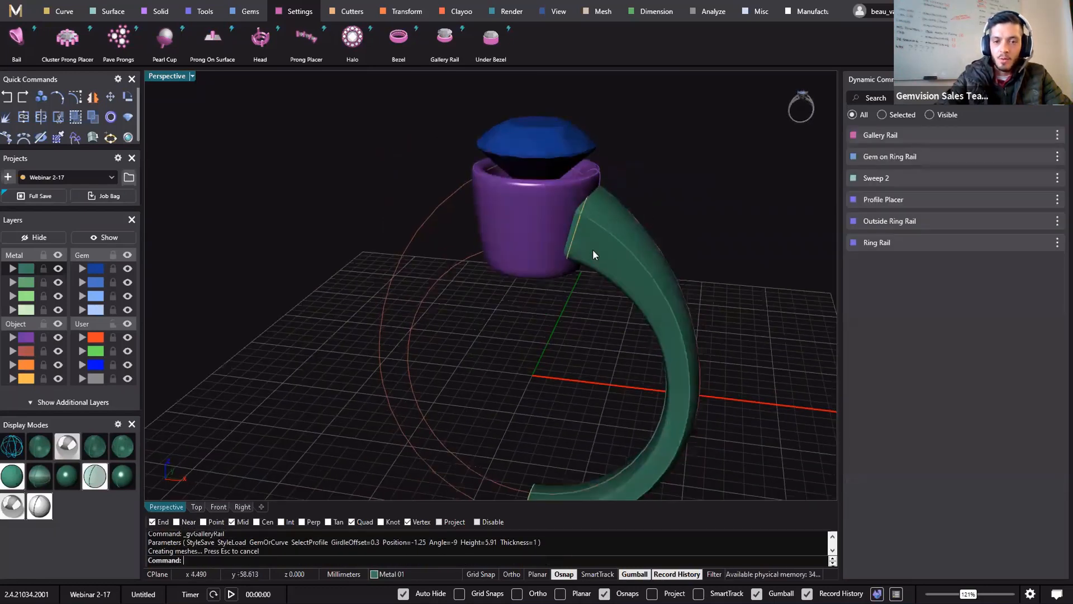
{"action": "scroll", "coordinate": [566, 365], "scroll_direction": "up", "scroll_amount": 5}
{"action": "right_click_drag", "start_coordinate": [541, 284], "coordinate": [563, 210]}
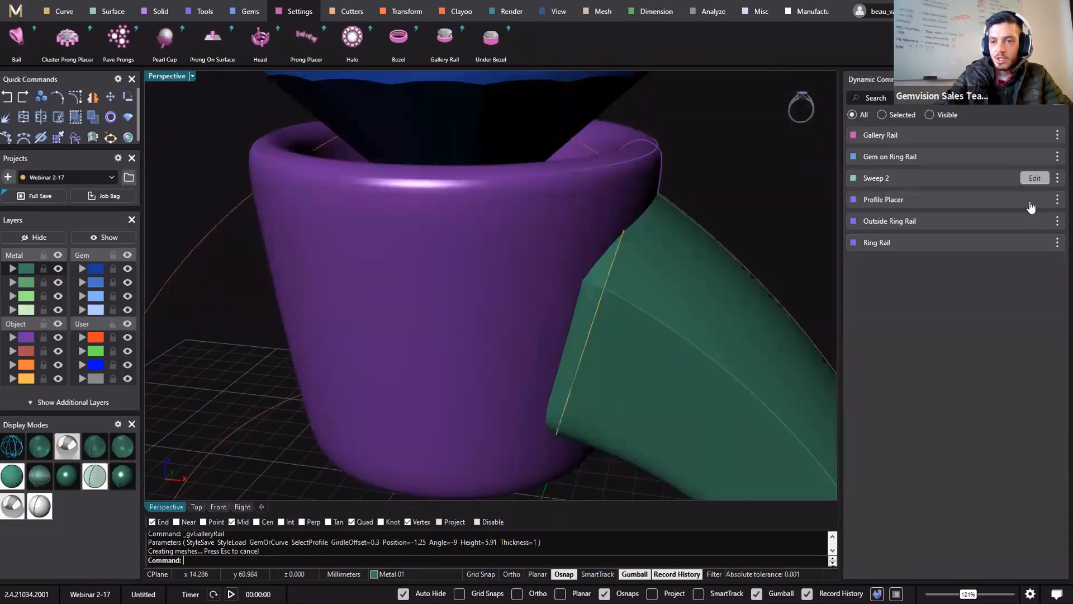
{"action": "left_click", "coordinate": [1034, 201]}
{"action": "right_click_drag", "start_coordinate": [562, 454], "coordinate": [570, 424]}
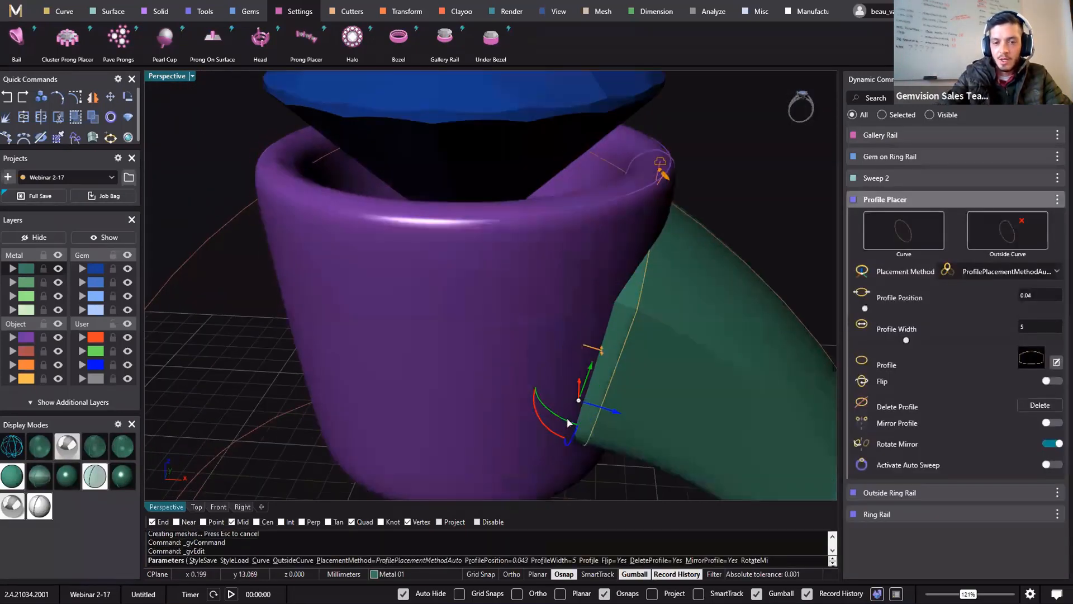
{"action": "left_click_drag", "start_coordinate": [578, 400], "coordinate": [561, 398]}
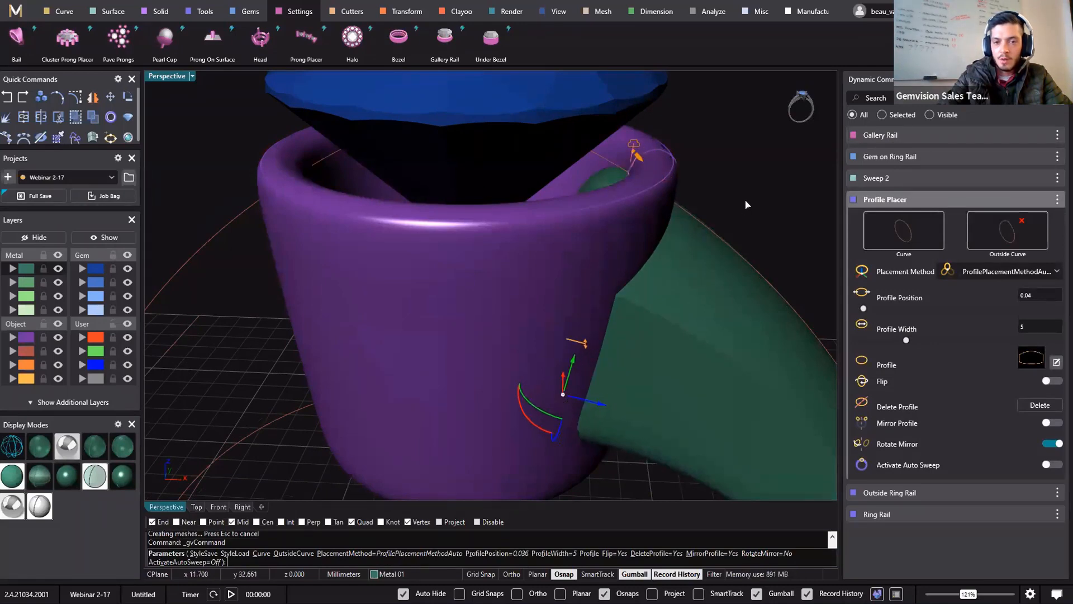
{"action": "right_click", "coordinate": [747, 207]}
{"action": "scroll", "coordinate": [641, 292], "scroll_direction": "down", "scroll_amount": 3}
{"action": "scroll", "coordinate": [630, 288], "scroll_direction": "down", "scroll_amount": 4}
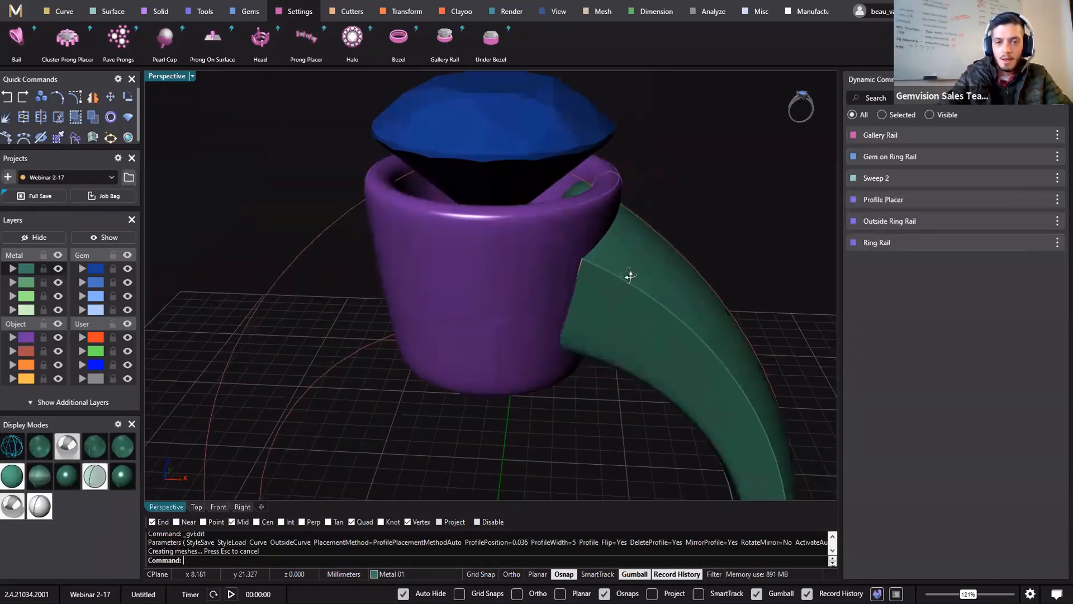
- Trim the base of the gallery rail to the finger opening using Cut To Ring Rail
{"action": "right_click_drag", "start_coordinate": [630, 314], "coordinate": [582, 363]}
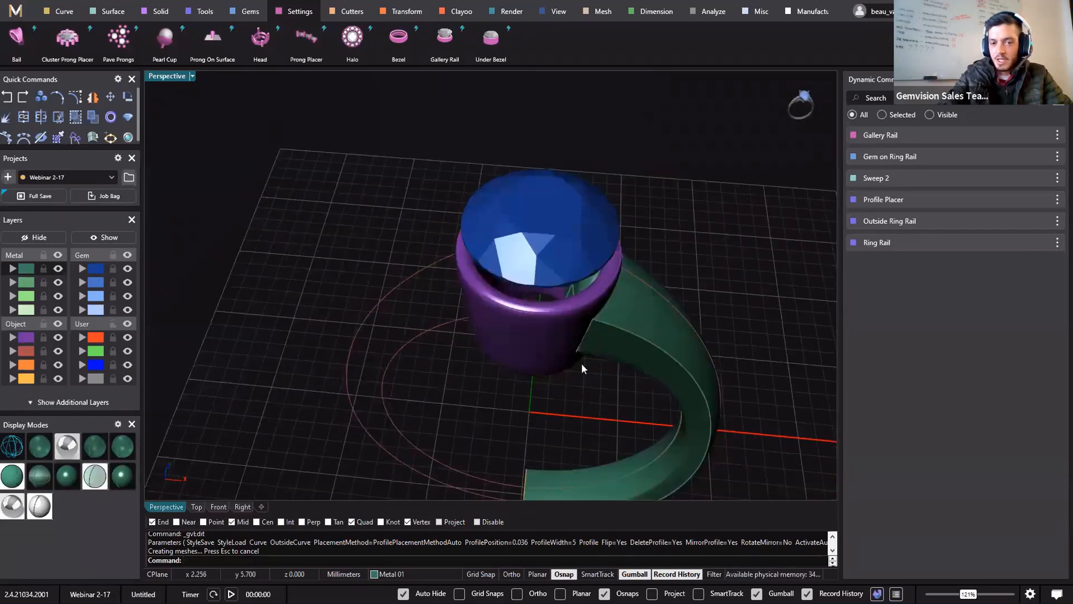
{"action": "right_click_drag", "start_coordinate": [570, 264], "coordinate": [434, 287]}
{"action": "left_click", "coordinate": [447, 268]}
{"action": "left_click", "coordinate": [441, 338]}
{"action": "right_click_drag", "start_coordinate": [460, 353], "coordinate": [435, 289]}
{"action": "left_click", "coordinate": [435, 288]}
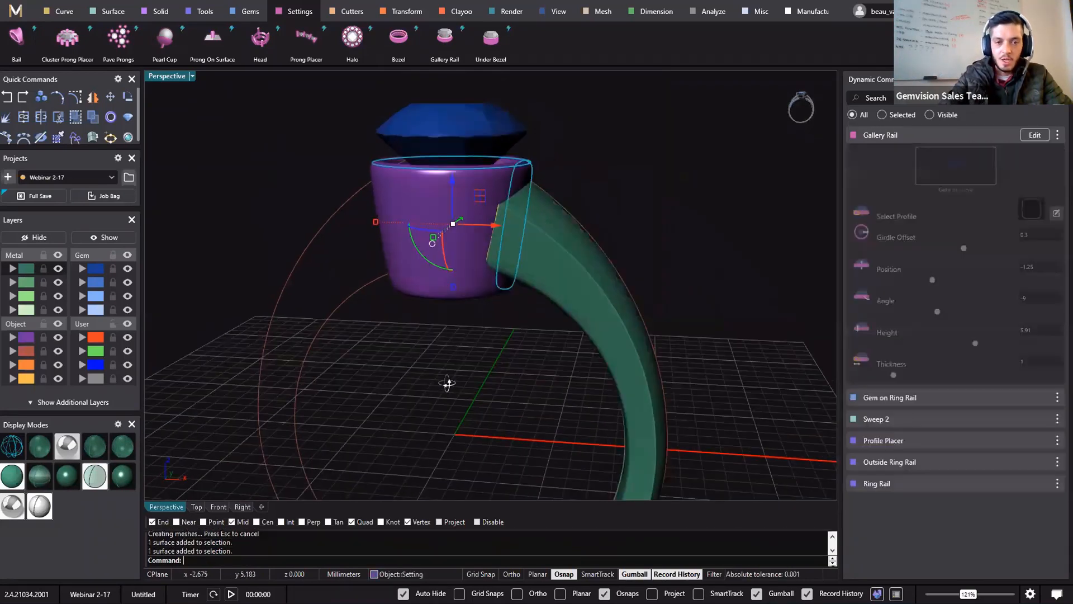
{"action": "right_click_drag", "start_coordinate": [448, 384], "coordinate": [486, 124]}
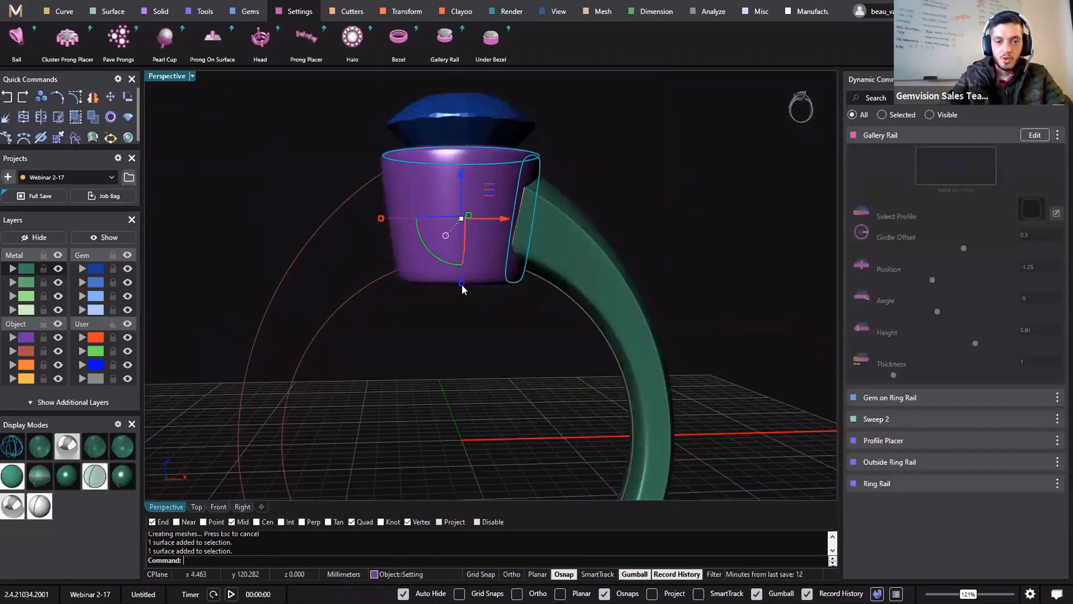
{"action": "left_click", "coordinate": [353, 14]}
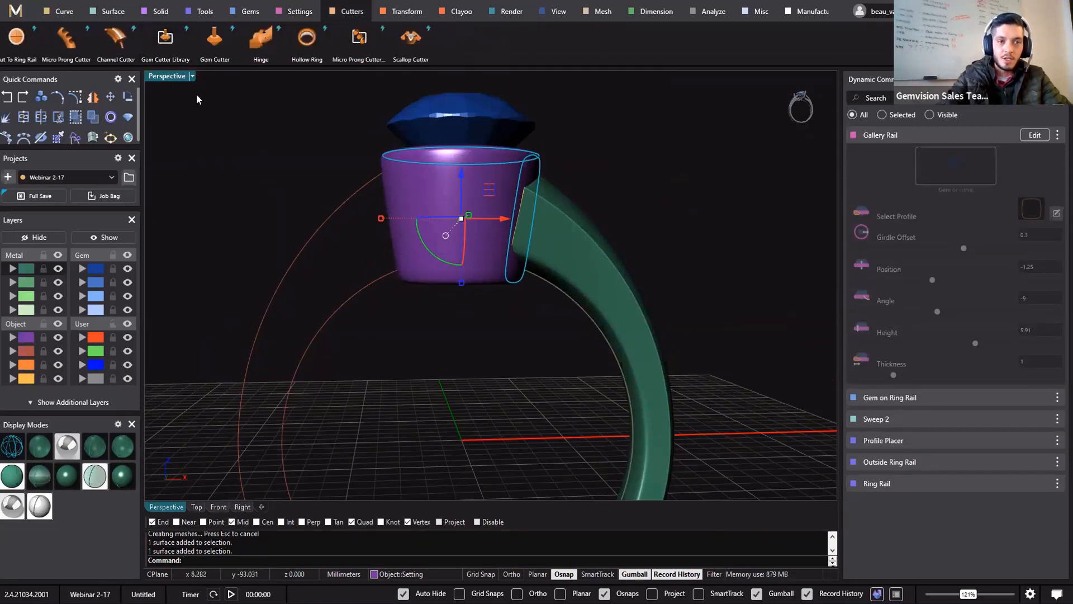
{"action": "left_click", "coordinate": [11, 58]}
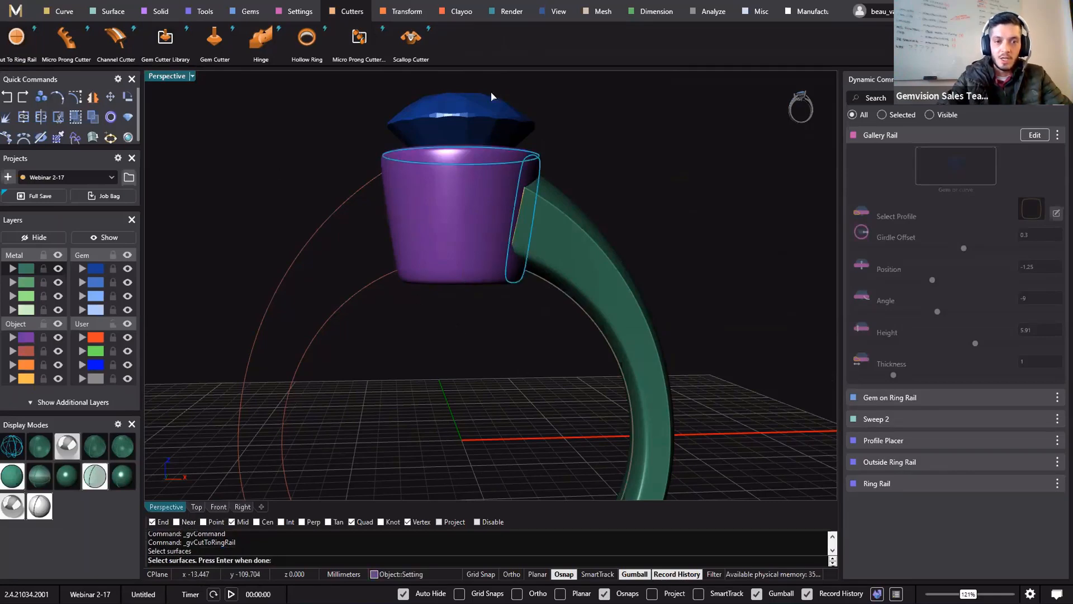
{"action": "key", "text": "Return"}
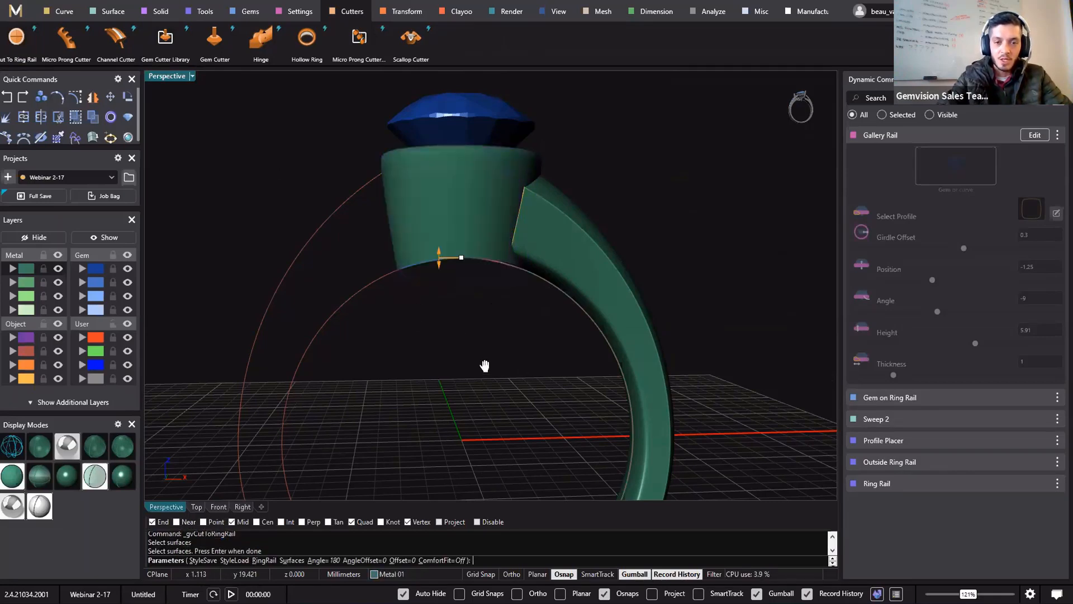
{"action": "mouse_move", "coordinate": [485, 366]}
{"action": "right_mouse_down", "text": "shift"}
{"action": "mouse_move", "coordinate": [470, 408]}
{"action": "mouse_move", "coordinate": [474, 333]}
{"action": "mouse_move", "coordinate": [490, 311]}
{"action": "mouse_move", "coordinate": [549, 343]}
{"action": "mouse_move", "coordinate": [620, 311]}
{"action": "mouse_move", "coordinate": [585, 350]}
{"action": "mouse_move", "coordinate": [490, 369]}
{"action": "right_mouse_up", "text": "shift"}
{"action": "key", "text": "Return"}
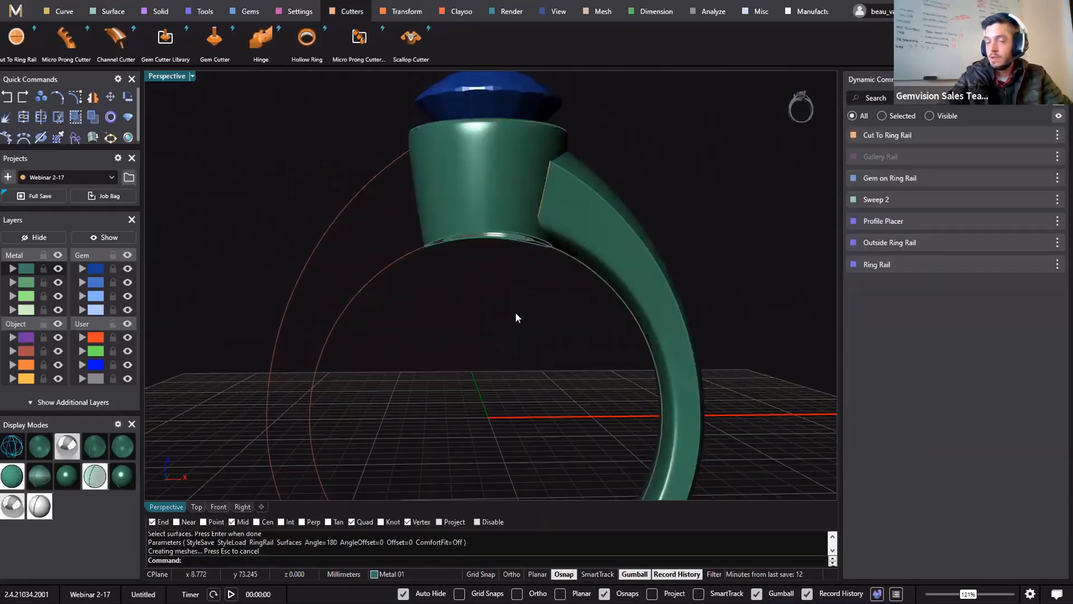
- Switch to Photos and examine the gallery details beneath the center gem in the ring sketch
{"action": "right_click_drag", "start_coordinate": [516, 313], "coordinate": [496, 326]}
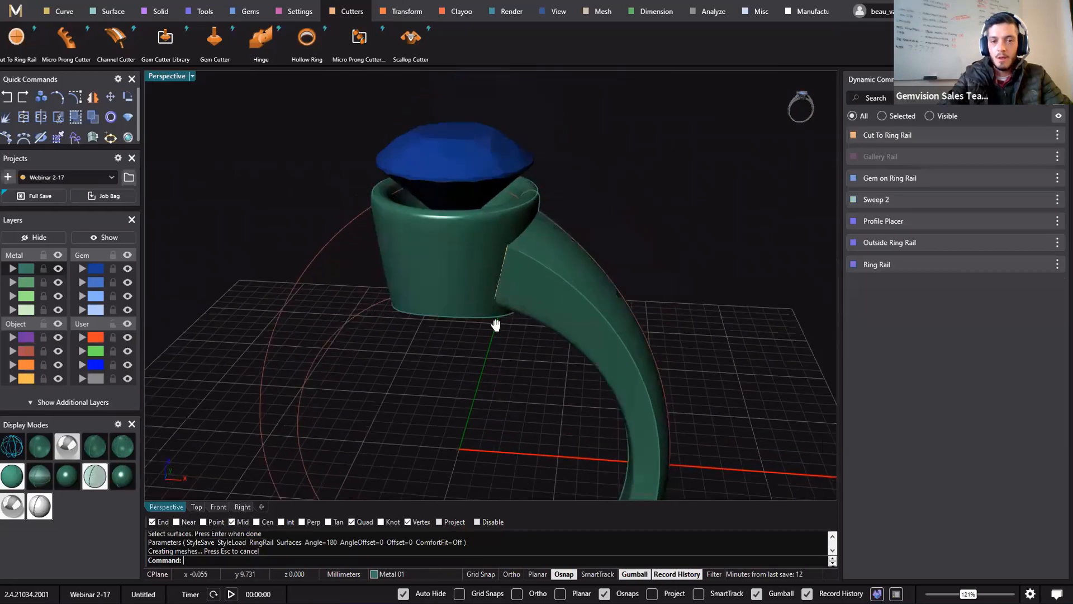
{"action": "scroll", "coordinate": [496, 326], "scroll_direction": "down", "scroll_amount": 6}
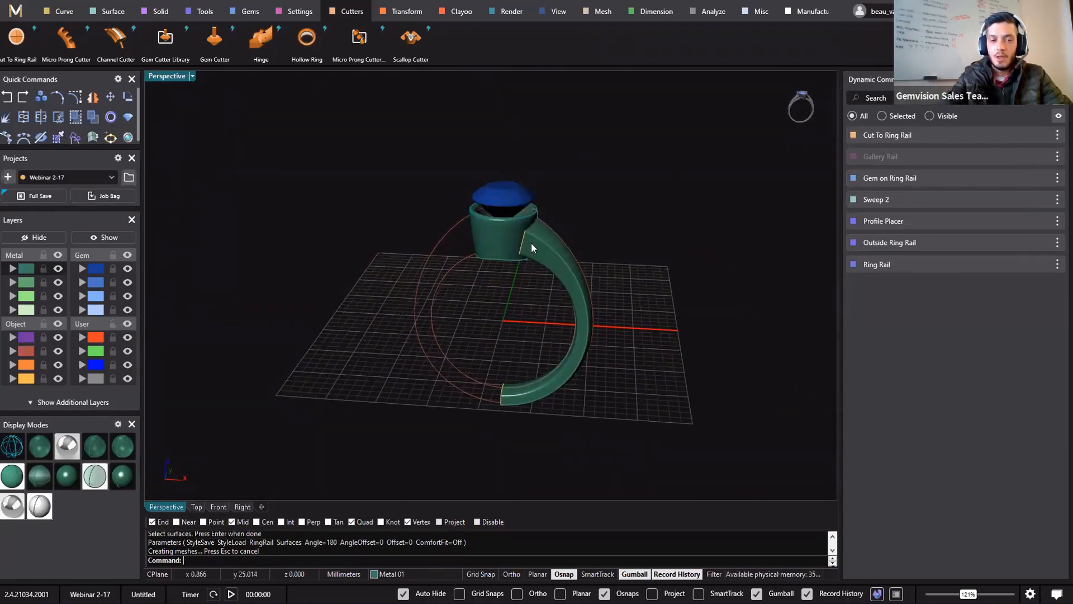
{"action": "scroll", "coordinate": [532, 247], "scroll_direction": "up", "scroll_amount": 8}
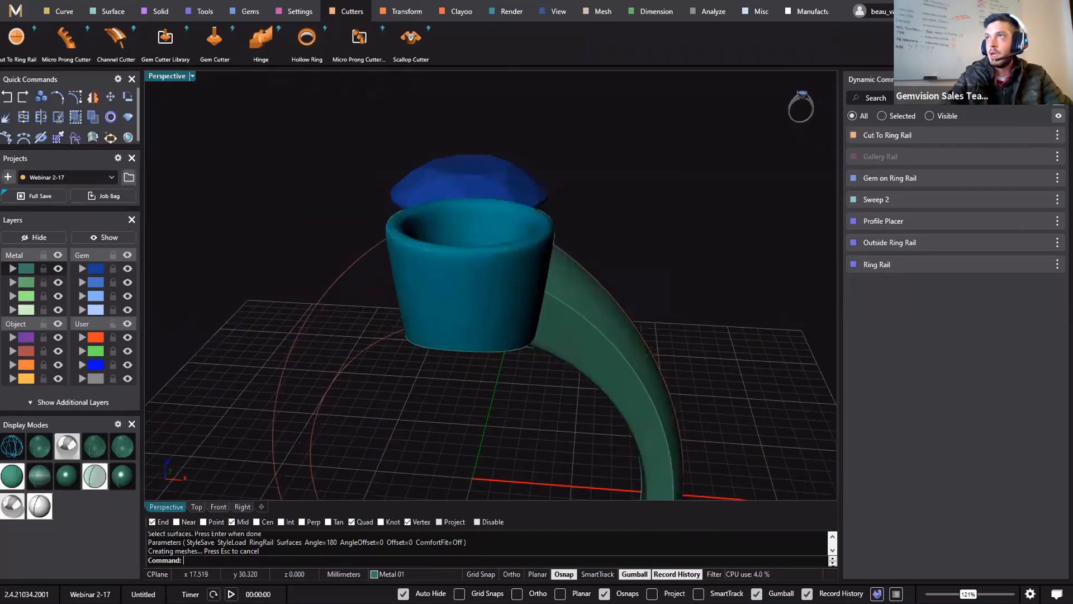
{"action": "key", "text": "alt+Tab"}
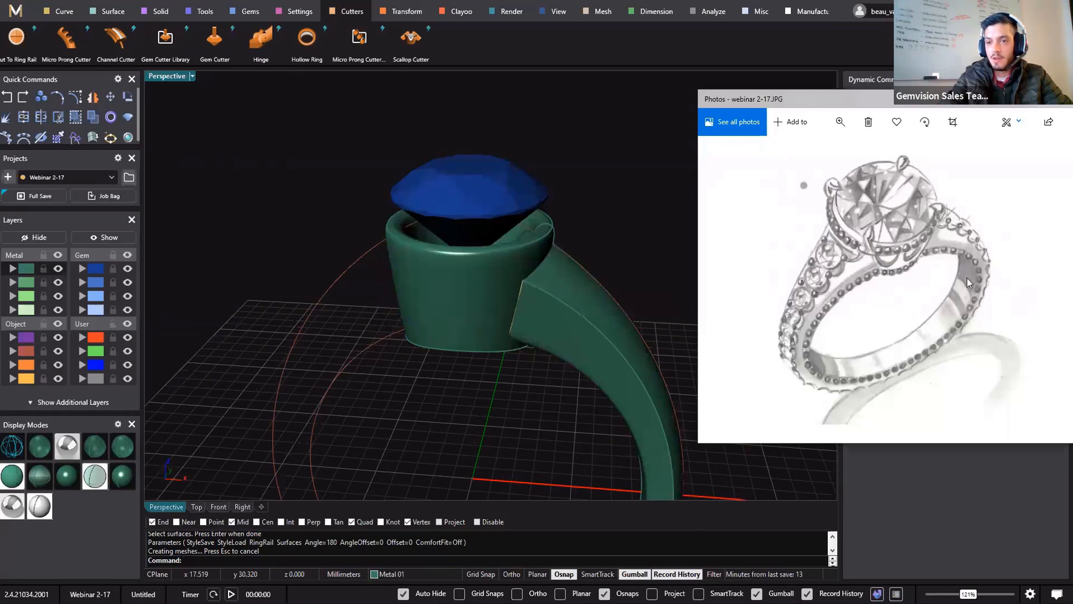
{"action": "left_click_drag", "start_coordinate": [831, 74], "coordinate": [786, 79]}
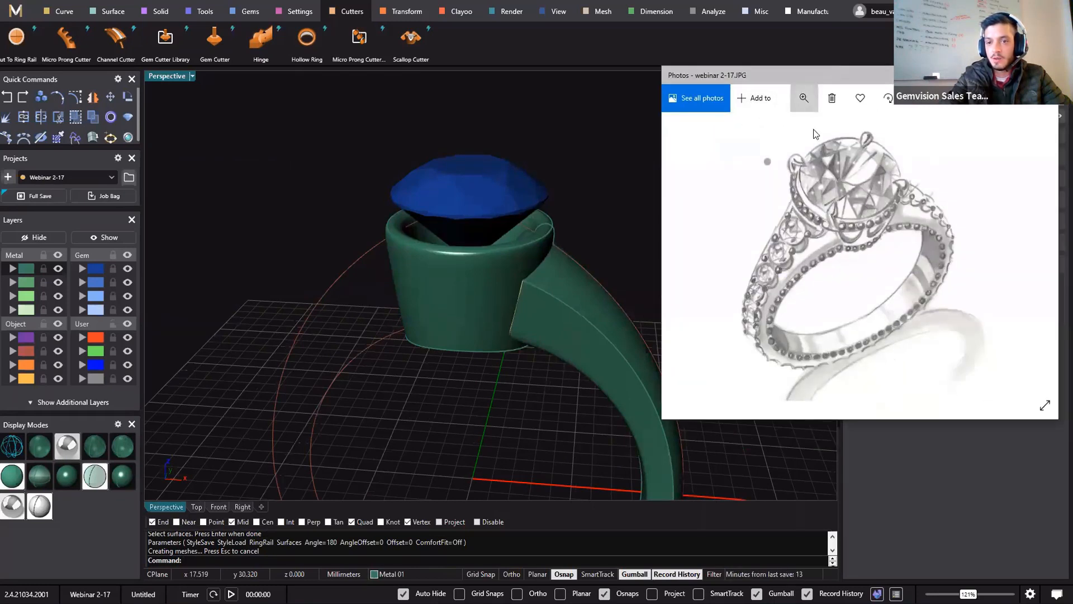
{"action": "left_click", "coordinate": [804, 98]}
{"action": "left_click_drag", "start_coordinate": [752, 129], "coordinate": [796, 195]}
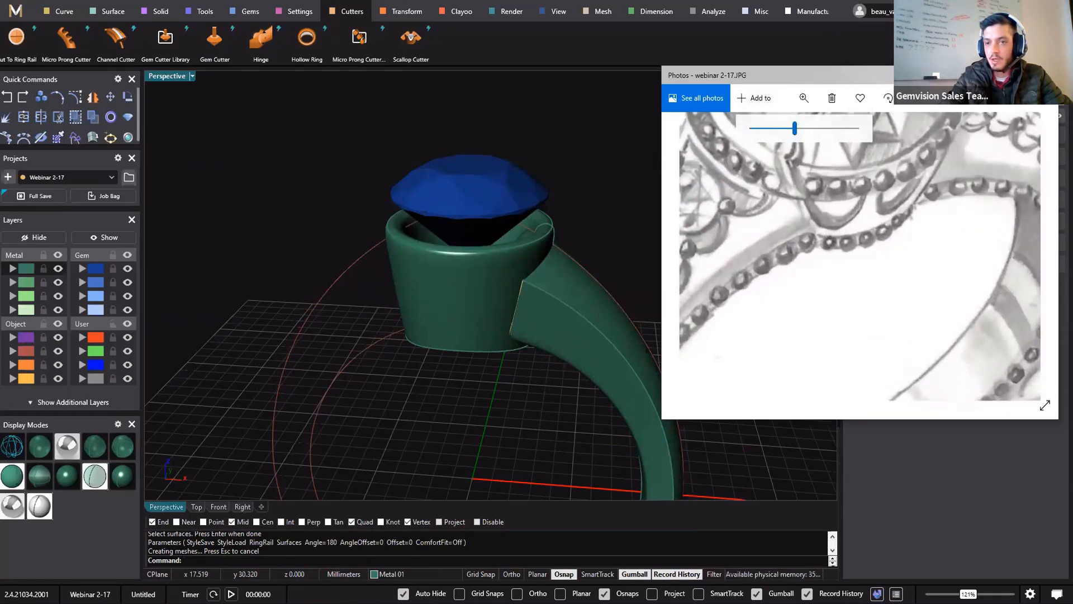
{"action": "left_click_drag", "start_coordinate": [786, 130], "coordinate": [734, 128]}
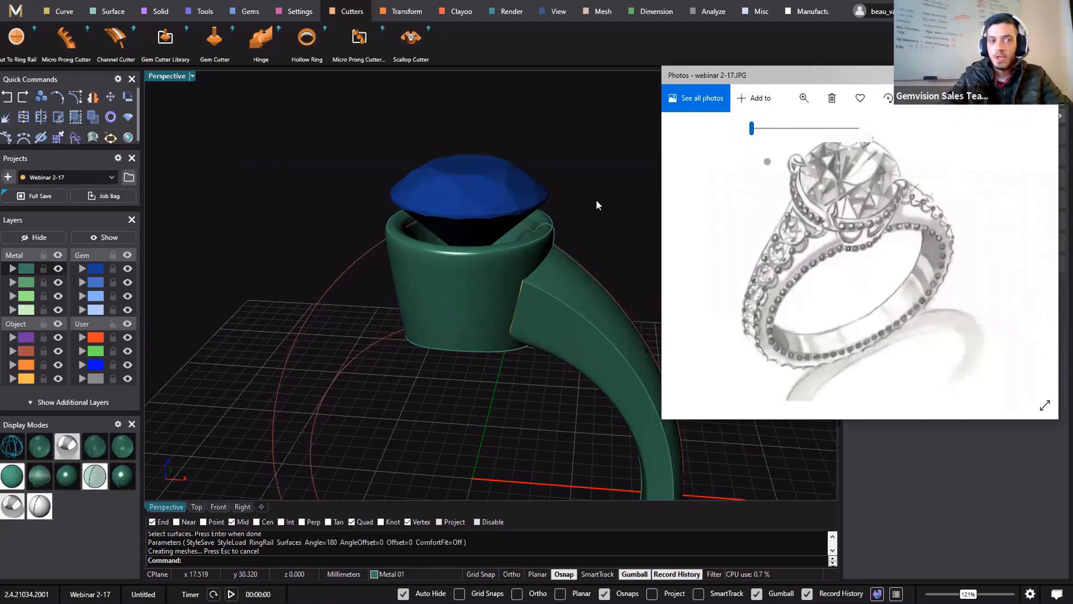
{"action": "left_click", "coordinate": [615, 109]}
- Add a Scallop Cutter around the center gem with a count of 8
{"action": "right_click_drag", "start_coordinate": [655, 203], "coordinate": [674, 246]}
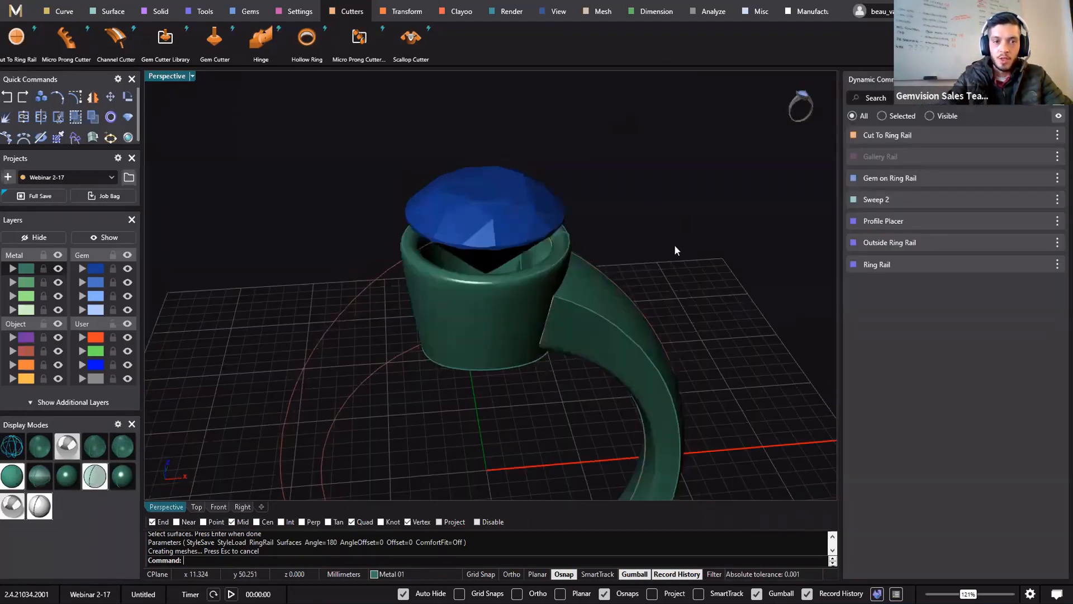
{"action": "scroll", "coordinate": [675, 246], "scroll_direction": "down", "scroll_amount": 3}
{"action": "right_click_drag", "start_coordinate": [774, 297], "coordinate": [726, 290]}
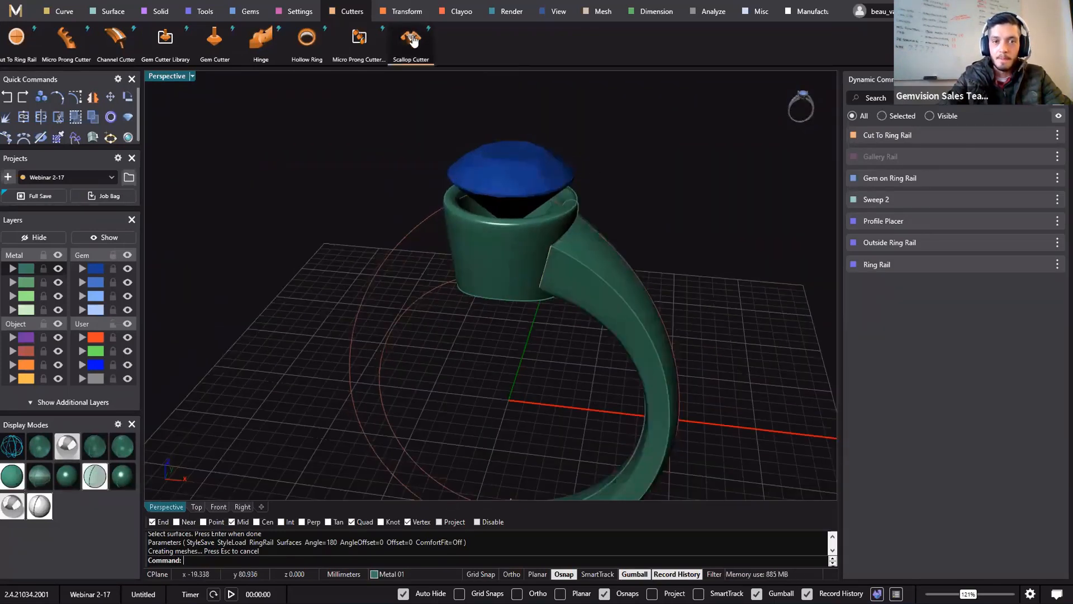
{"action": "left_click", "coordinate": [411, 38]}
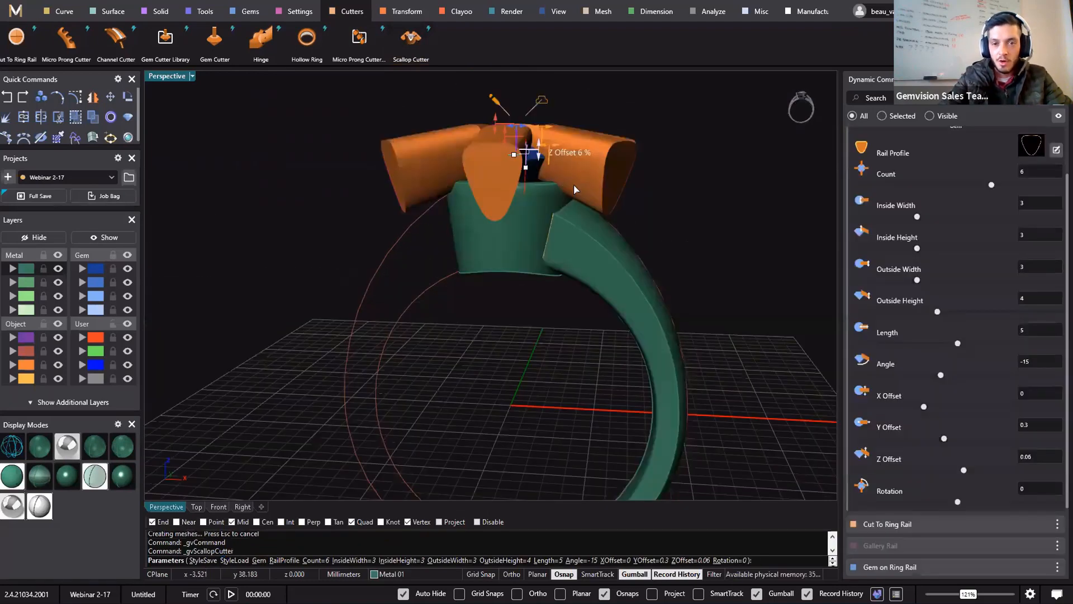
{"action": "scroll", "coordinate": [929, 238], "scroll_direction": "up", "scroll_amount": 2}
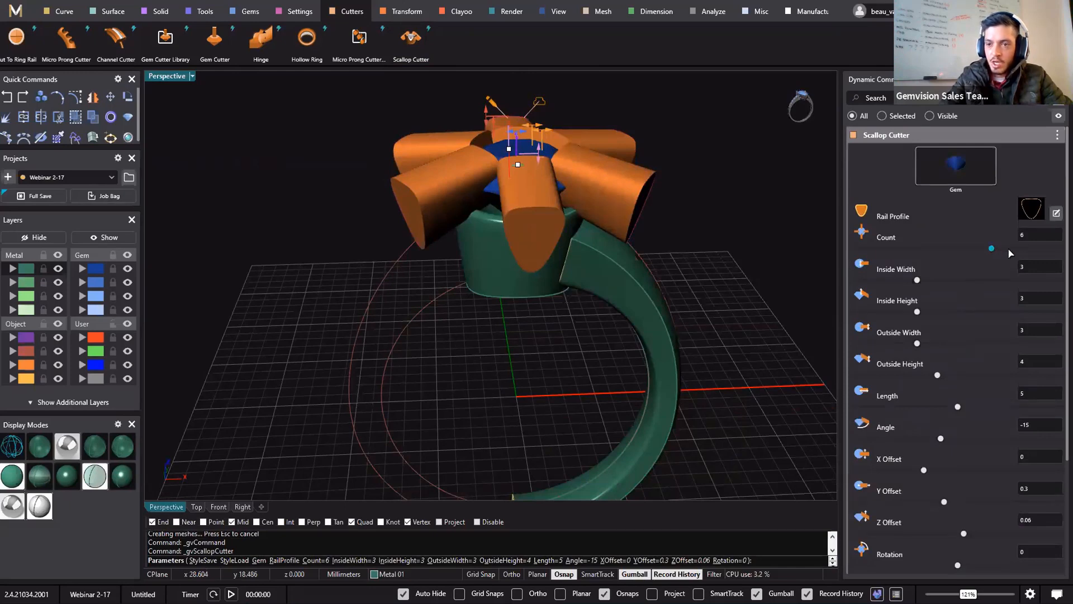
{"action": "left_click", "coordinate": [1011, 251]}
{"action": "right_click_drag", "start_coordinate": [611, 260], "coordinate": [516, 244]}
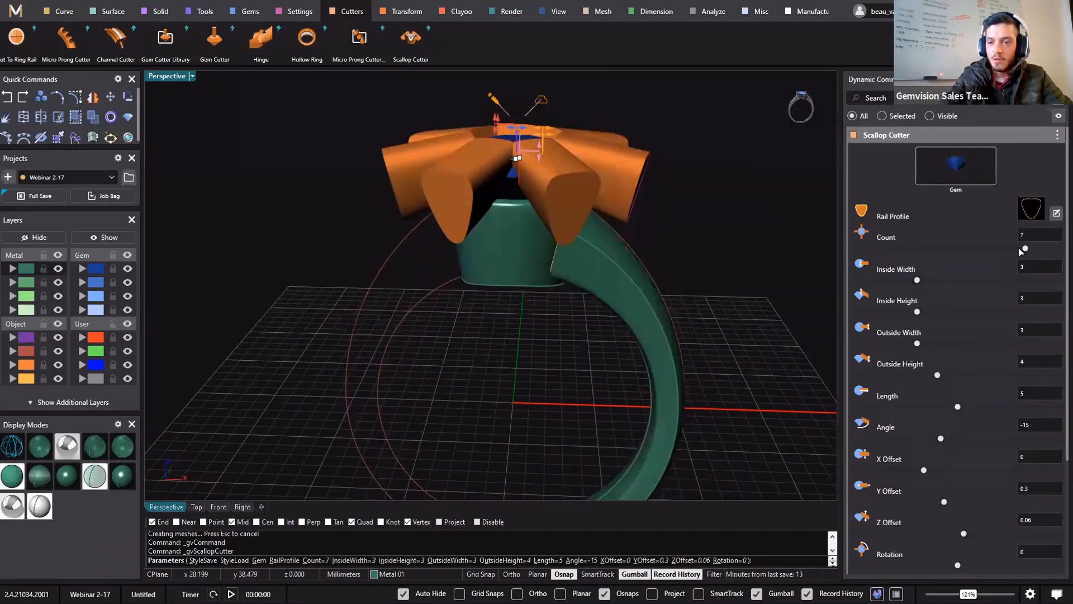
{"action": "left_click", "coordinate": [1053, 250]}
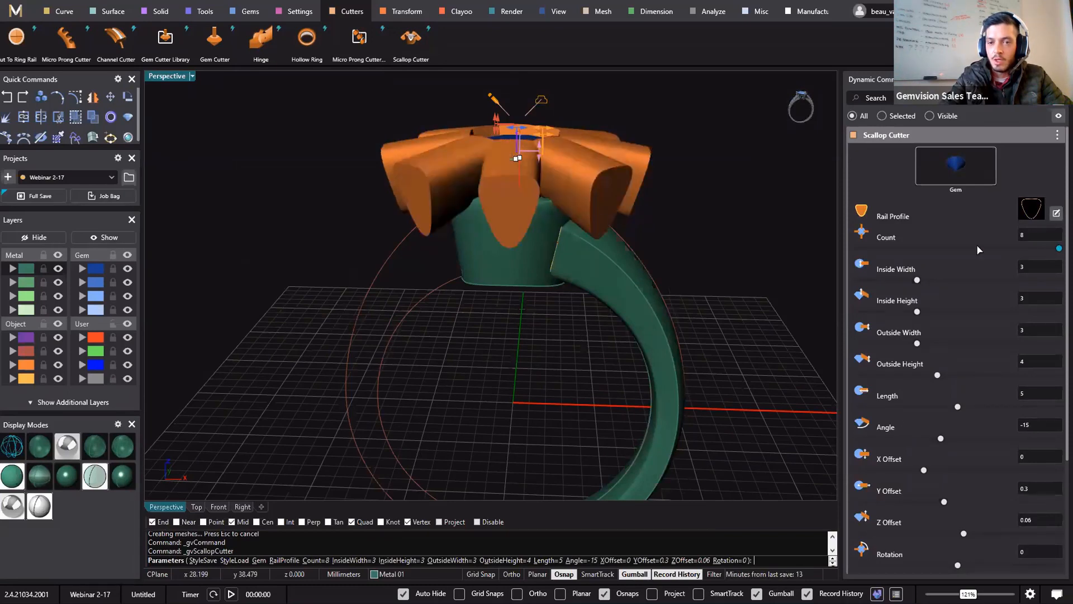
{"action": "right_click_drag", "start_coordinate": [578, 225], "coordinate": [585, 138]}
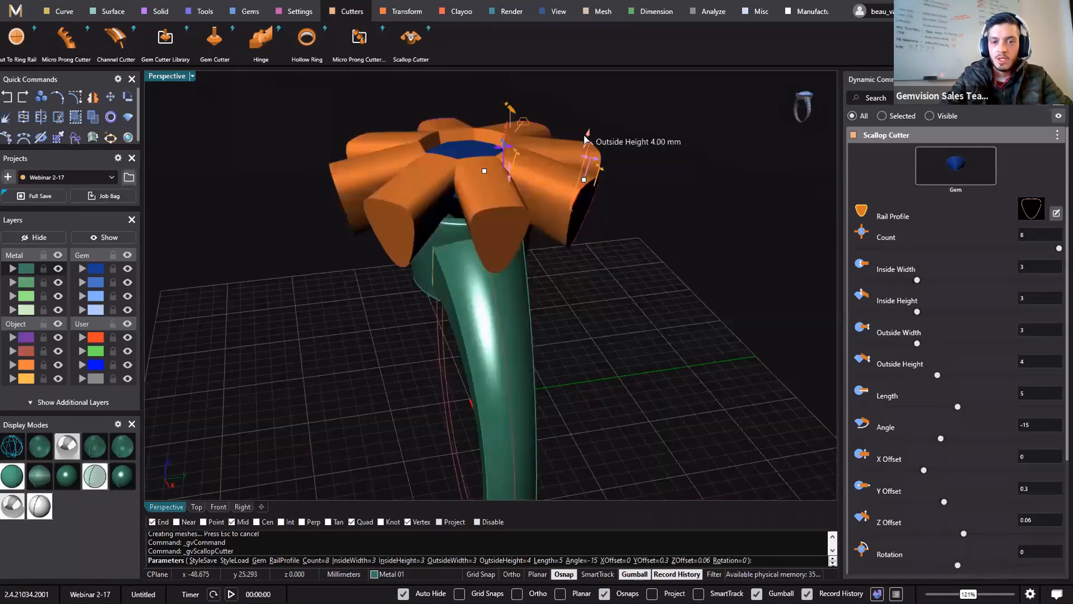
- Reduce the scallop cutters' inside height to 1.75 and inside width to 1.8
{"action": "right_click_drag", "start_coordinate": [519, 215], "coordinate": [477, 159]}
{"action": "left_click_drag", "start_coordinate": [478, 162], "coordinate": [479, 197]}
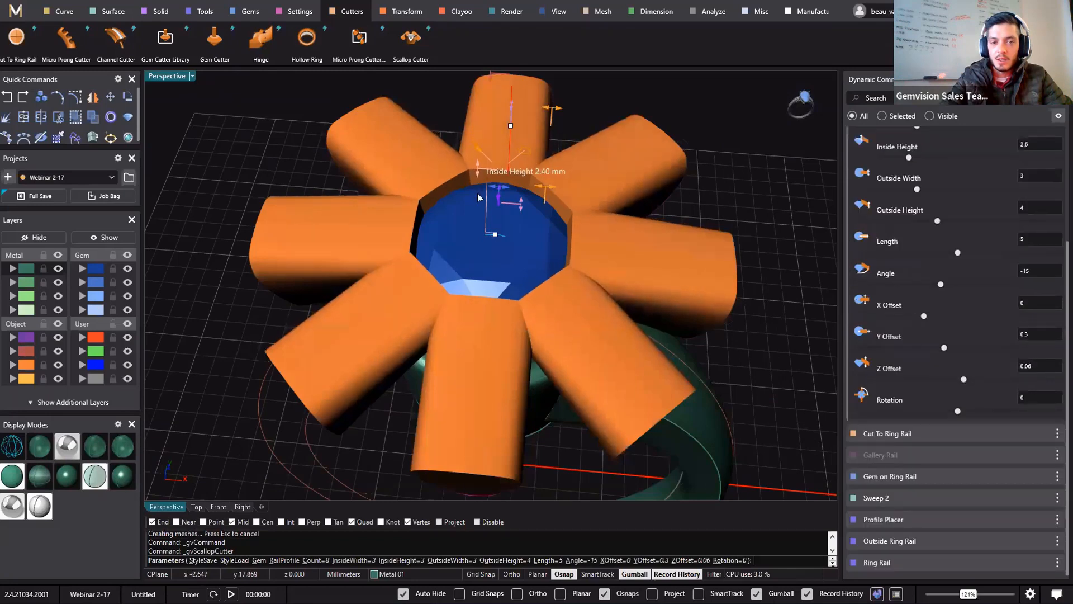
{"action": "left_click_drag", "start_coordinate": [544, 189], "coordinate": [508, 194]}
{"action": "right_click_drag", "start_coordinate": [560, 303], "coordinate": [485, 130]}
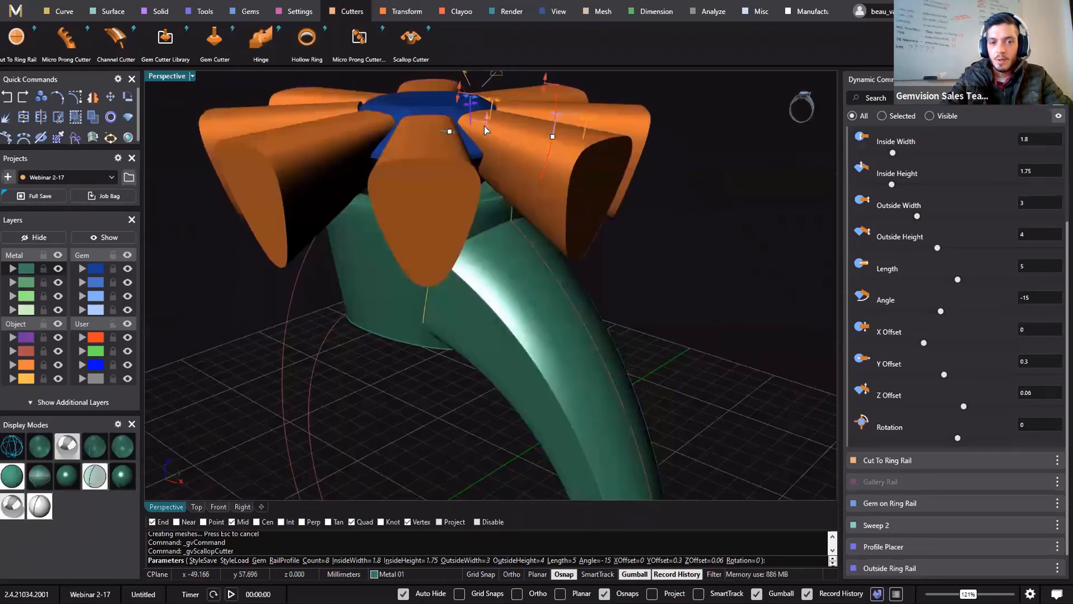
- Lower the scallop cutters to a Z offset of -0.81 and reduce their inside height to 1.55 mm
{"action": "left_click_drag", "start_coordinate": [485, 173], "coordinate": [474, 339]}
{"action": "right_click_drag", "start_coordinate": [473, 340], "coordinate": [563, 275]}
{"action": "scroll", "coordinate": [563, 276], "scroll_direction": "up", "scroll_amount": 5}
{"action": "right_click_drag", "start_coordinate": [592, 335], "coordinate": [453, 239]}
{"action": "scroll", "coordinate": [454, 239], "scroll_direction": "up", "scroll_amount": 4}
{"action": "left_click_drag", "start_coordinate": [453, 238], "coordinate": [453, 243]}
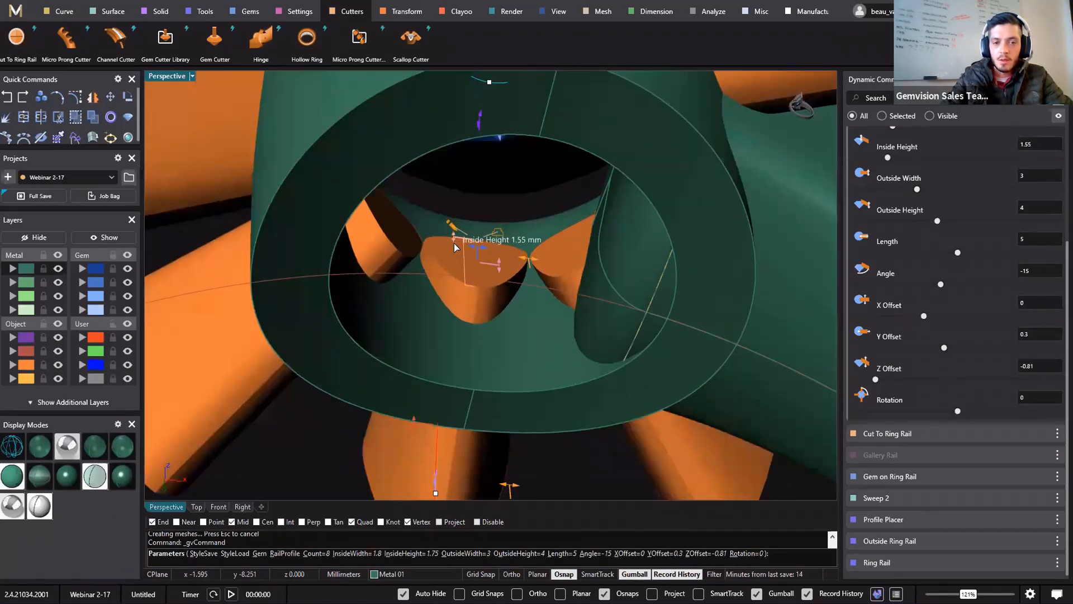
- Increase the number of scallop cutters around the gallery rail to 10
{"action": "right_click_drag", "start_coordinate": [482, 296], "coordinate": [561, 307]}
{"action": "scroll", "coordinate": [477, 300], "scroll_direction": "down", "scroll_amount": 5}
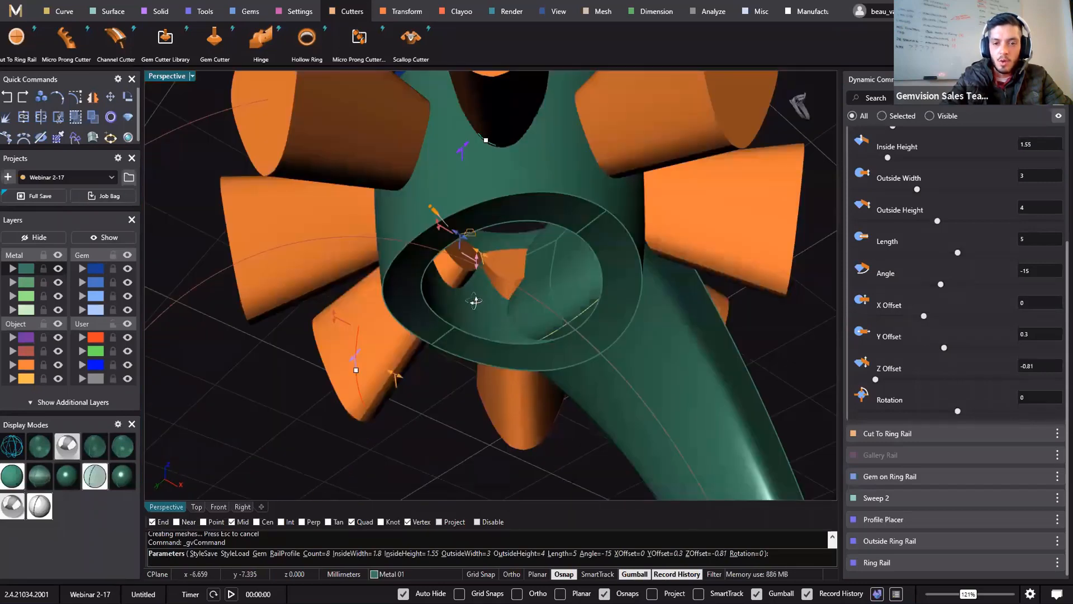
{"action": "scroll", "coordinate": [496, 271], "scroll_direction": "down", "scroll_amount": 3}
{"action": "right_click_drag", "start_coordinate": [477, 300], "coordinate": [492, 369]}
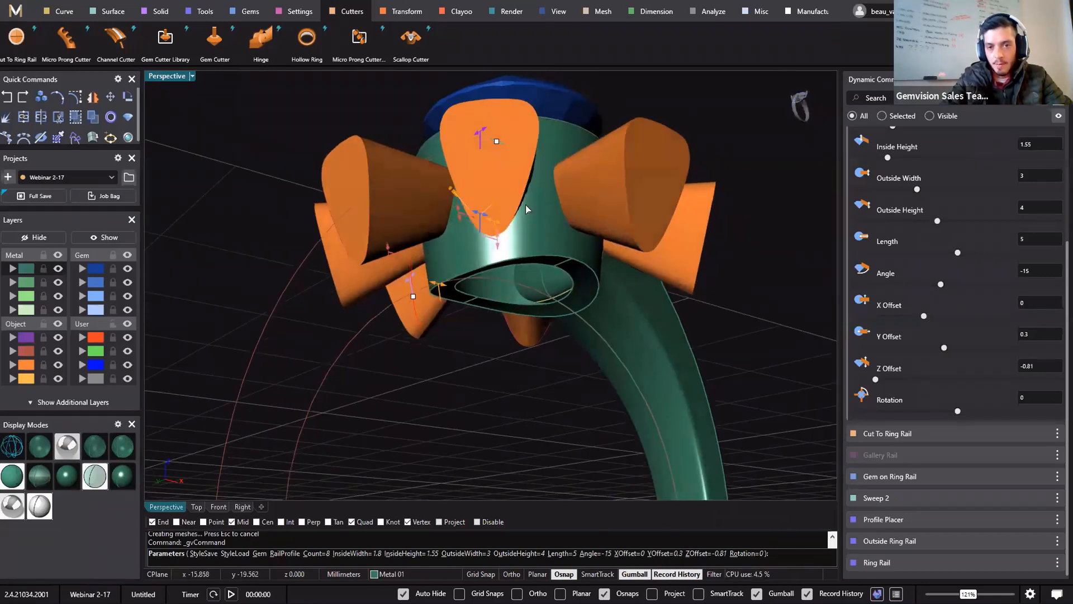
{"action": "right_click_drag", "start_coordinate": [526, 209], "coordinate": [829, 122]}
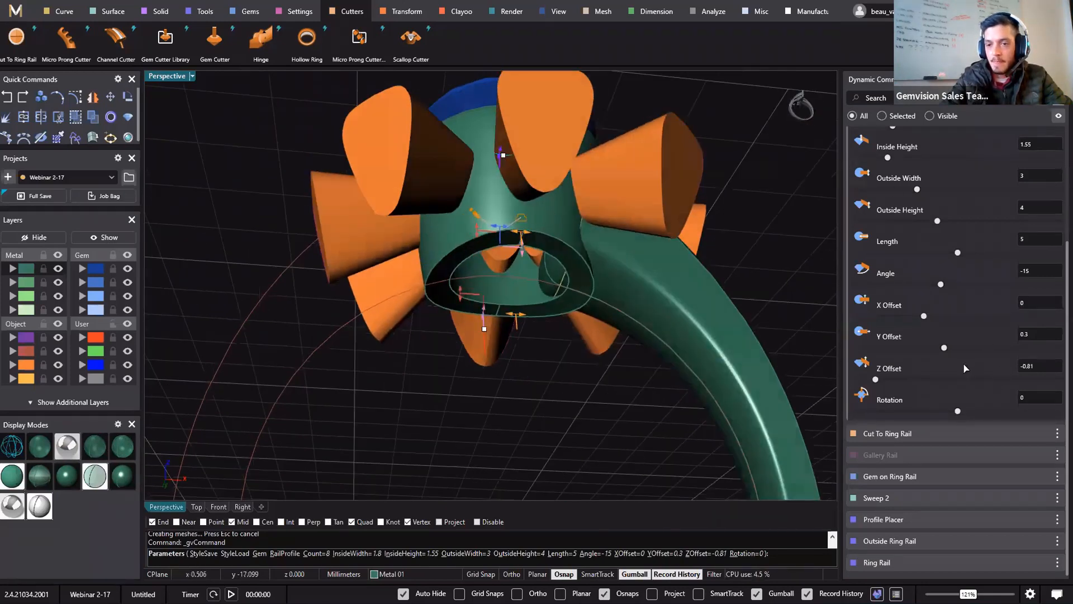
{"action": "scroll", "coordinate": [927, 209], "scroll_direction": "up", "scroll_amount": 5}
{"action": "scroll", "coordinate": [925, 268], "scroll_direction": "up", "scroll_amount": 1}
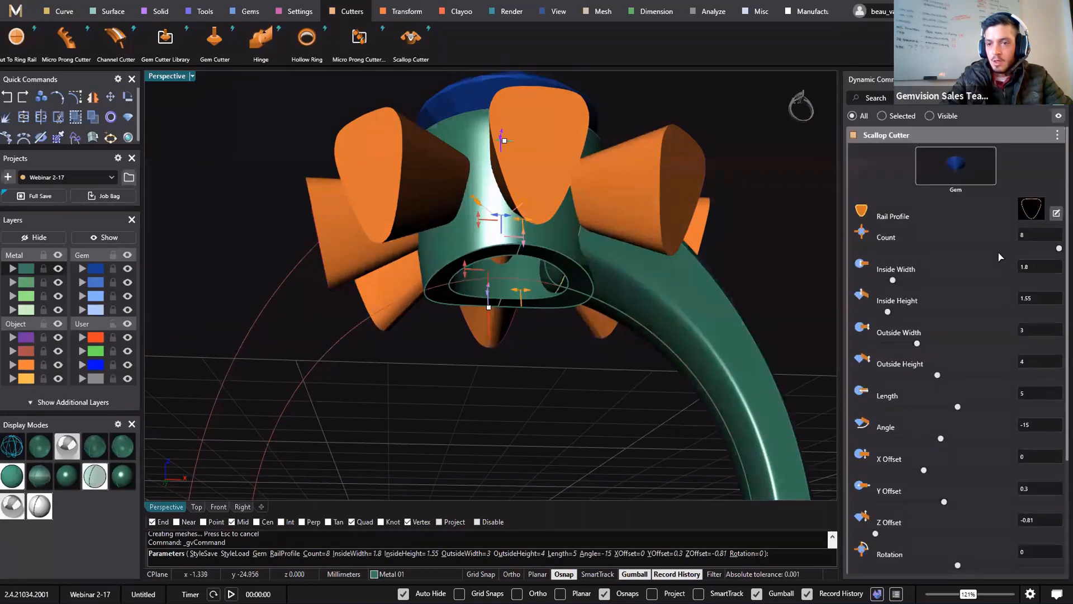
{"action": "right_click_drag", "start_coordinate": [819, 258], "coordinate": [795, 307]}
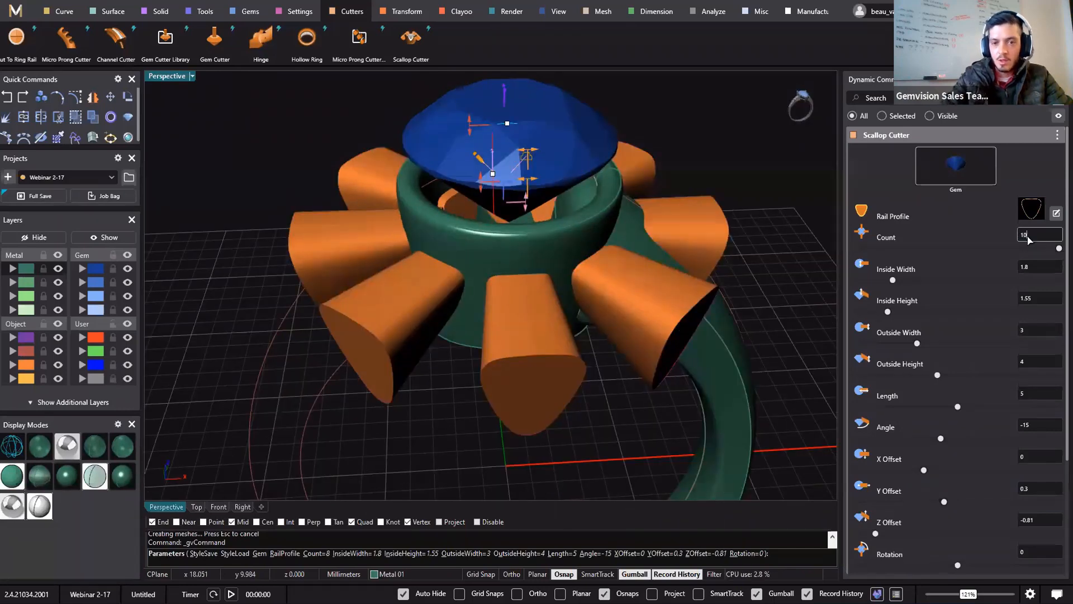
{"action": "key", "text": "Return"}
- Hide the center gem's layer and narrow the scallop cutters' inside width to 1.5 mm
{"action": "right_click_drag", "start_coordinate": [550, 197], "coordinate": [141, 267]}
{"action": "left_click", "coordinate": [127, 268]}
{"action": "right_click_drag", "start_coordinate": [235, 313], "coordinate": [478, 296]}
{"action": "scroll", "coordinate": [473, 317], "scroll_direction": "up", "scroll_amount": 5}
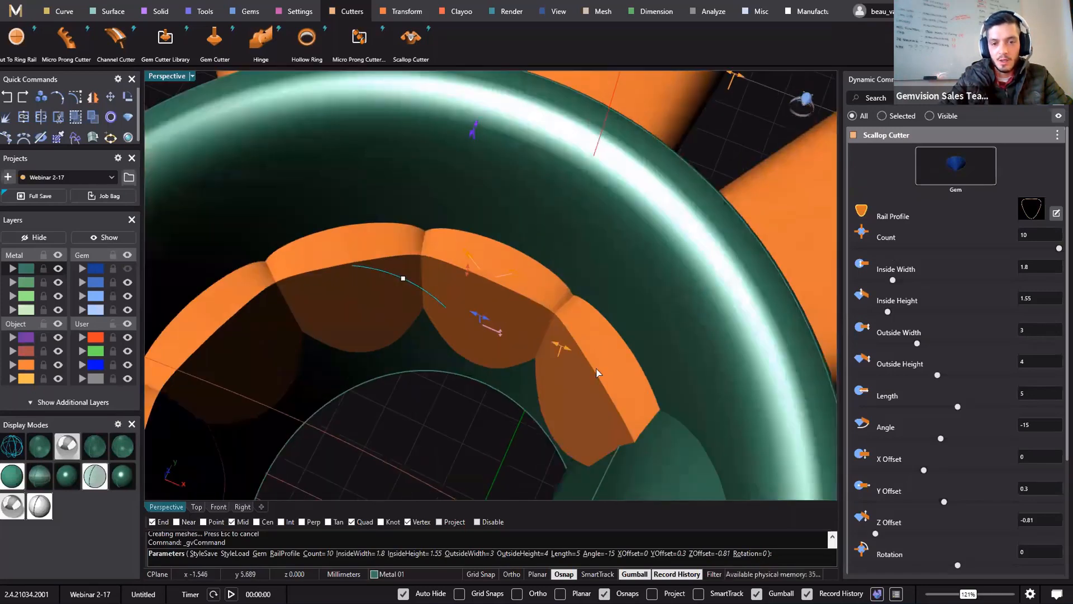
{"action": "left_click_drag", "start_coordinate": [547, 350], "coordinate": [532, 347]}
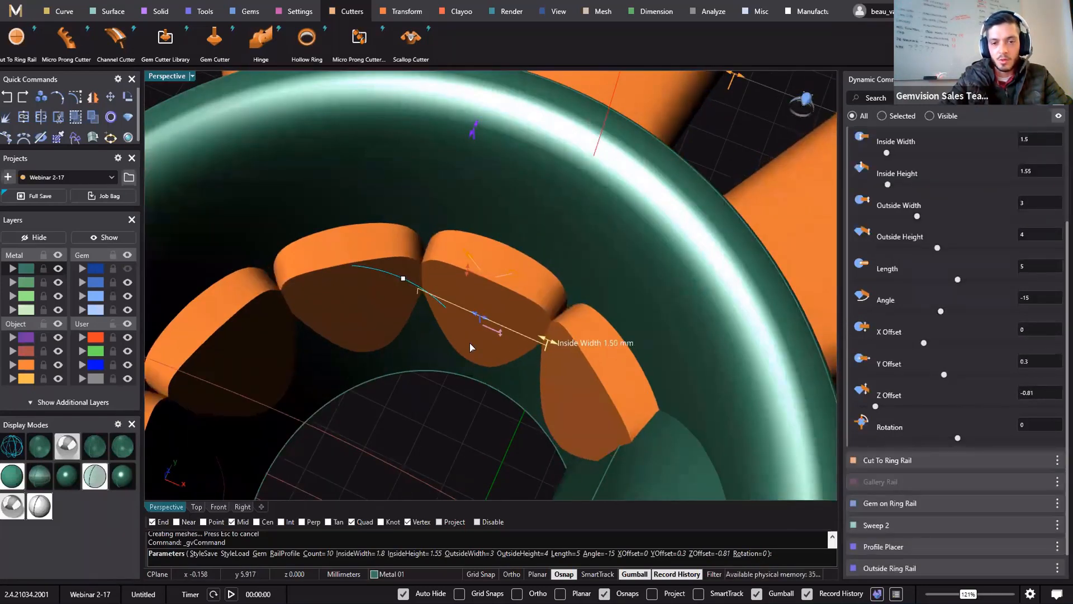
- Set the scallop cutters' Y offset to 0.23 and their inside width to 1.4
{"action": "scroll", "coordinate": [462, 314], "scroll_direction": "down", "scroll_amount": 4}
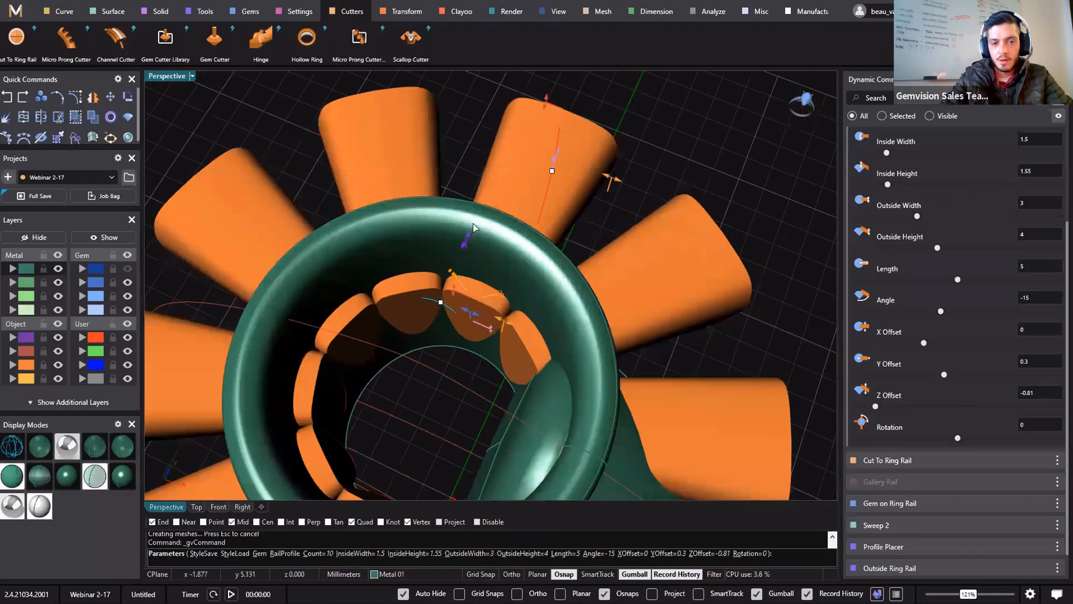
{"action": "right_click_drag", "start_coordinate": [473, 227], "coordinate": [585, 205]}
{"action": "right_click_drag", "start_coordinate": [540, 302], "coordinate": [419, 224]}
{"action": "left_click_drag", "start_coordinate": [412, 151], "coordinate": [394, 151]}
{"action": "scroll", "coordinate": [464, 311], "scroll_direction": "up", "scroll_amount": 5}
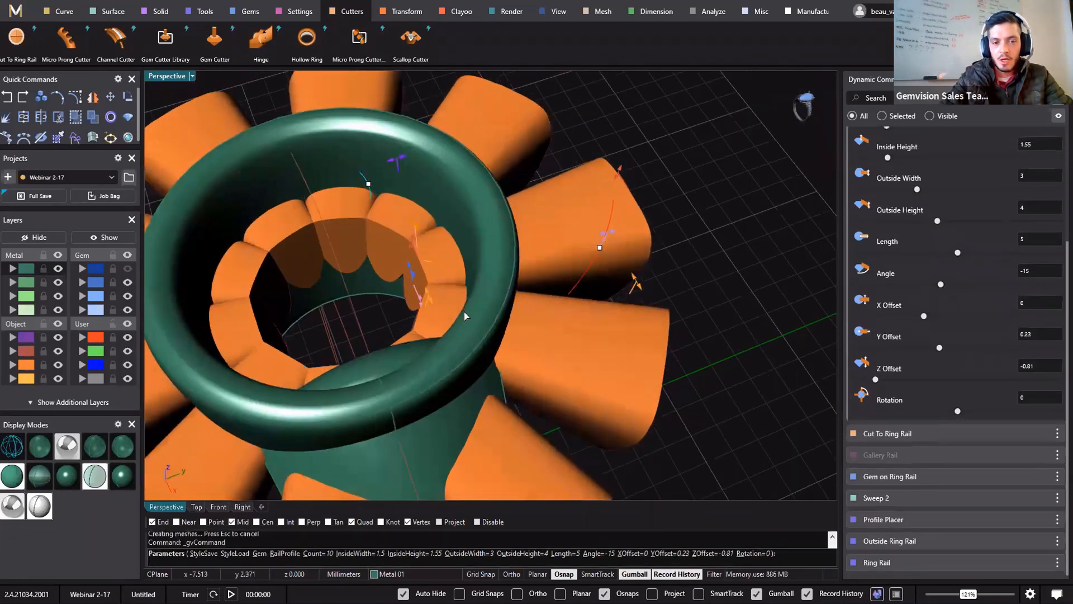
{"action": "mouse_move", "coordinate": [479, 324]}
{"action": "left_mouse_down"}
{"action": "mouse_move", "coordinate": [456, 311]}
{"action": "mouse_move", "coordinate": [464, 329]}
{"action": "left_mouse_up"}
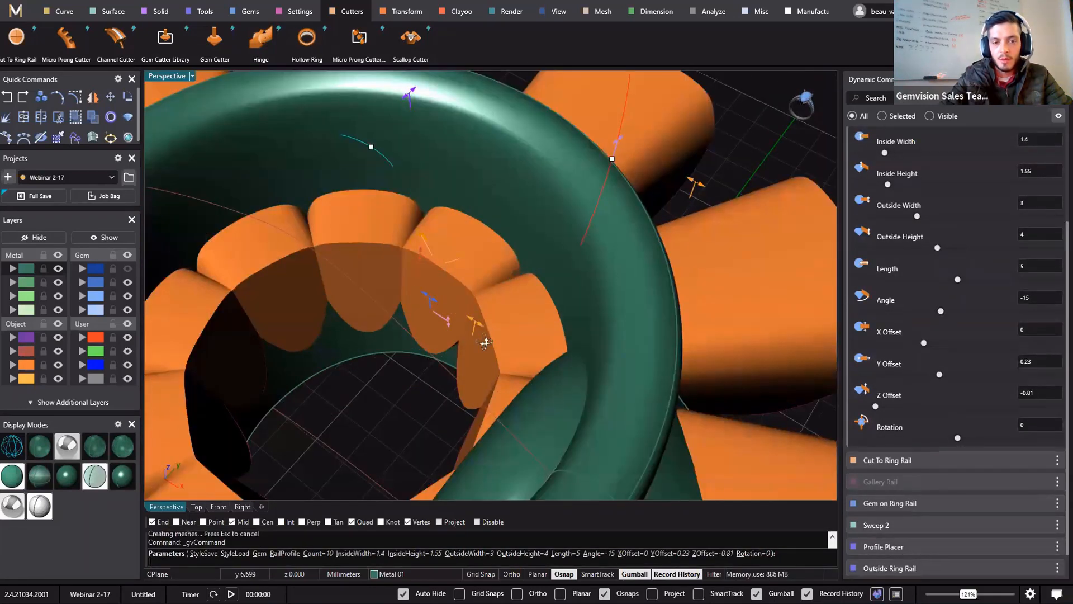
- Raise the scallop cutters to a Z offset of -0.75 and tilt them to an angle of -20
{"action": "right_click_drag", "start_coordinate": [464, 328], "coordinate": [418, 254]}
{"action": "left_click_drag", "start_coordinate": [419, 249], "coordinate": [418, 242]}
{"action": "right_click_drag", "start_coordinate": [439, 259], "coordinate": [358, 263]}
{"action": "left_click_drag", "start_coordinate": [359, 247], "coordinate": [366, 273]}
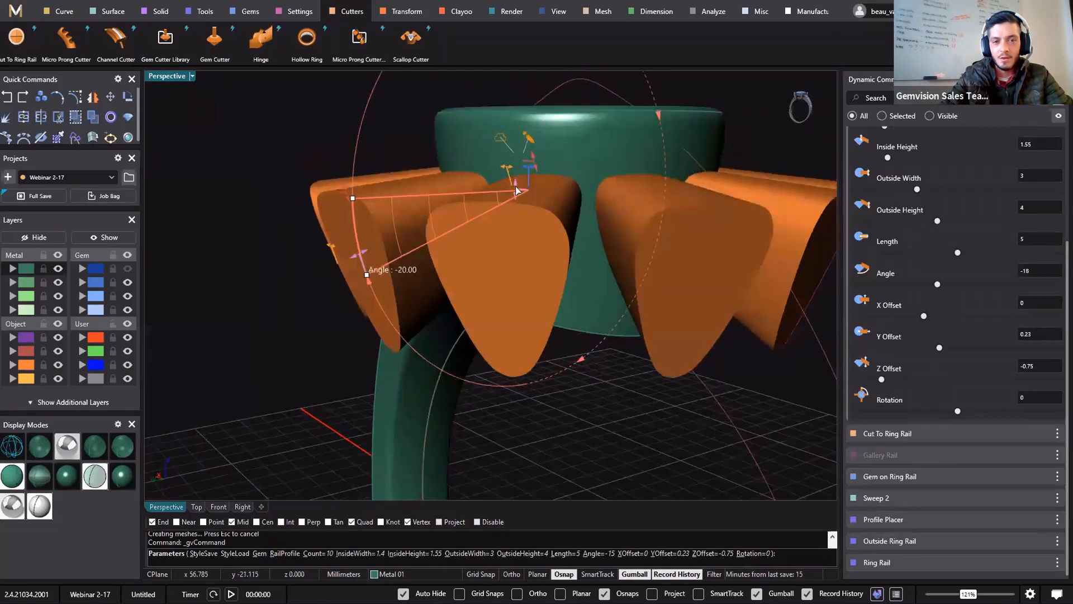
- Set the scallop cutters' Z offset to -0.7 and angle to -21, and finish creating them
{"action": "left_click_drag", "start_coordinate": [514, 190], "coordinate": [515, 182]}
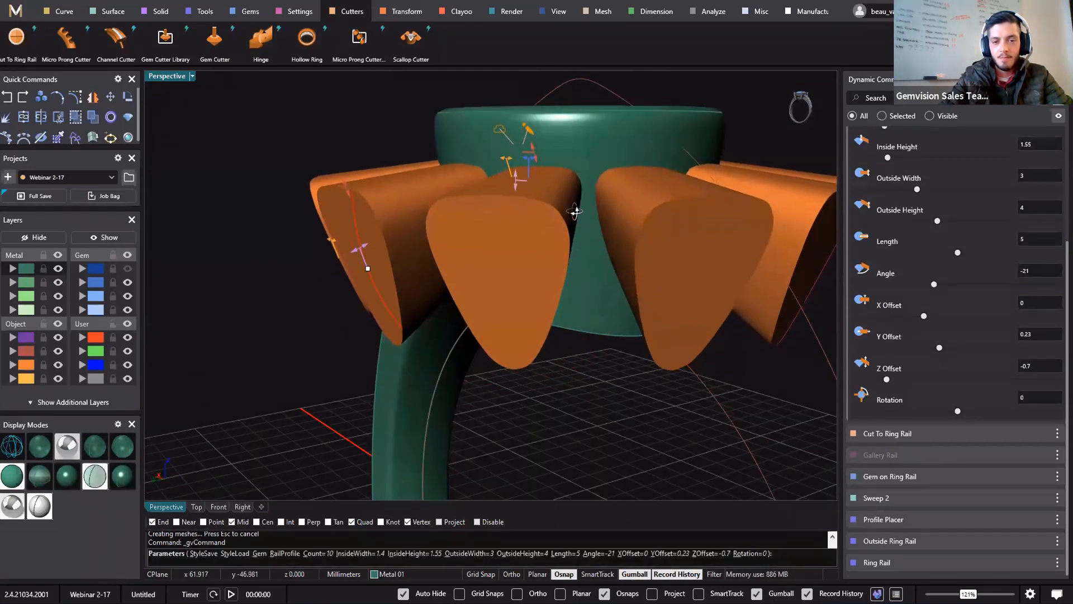
{"action": "right_click_drag", "start_coordinate": [575, 211], "coordinate": [742, 303]}
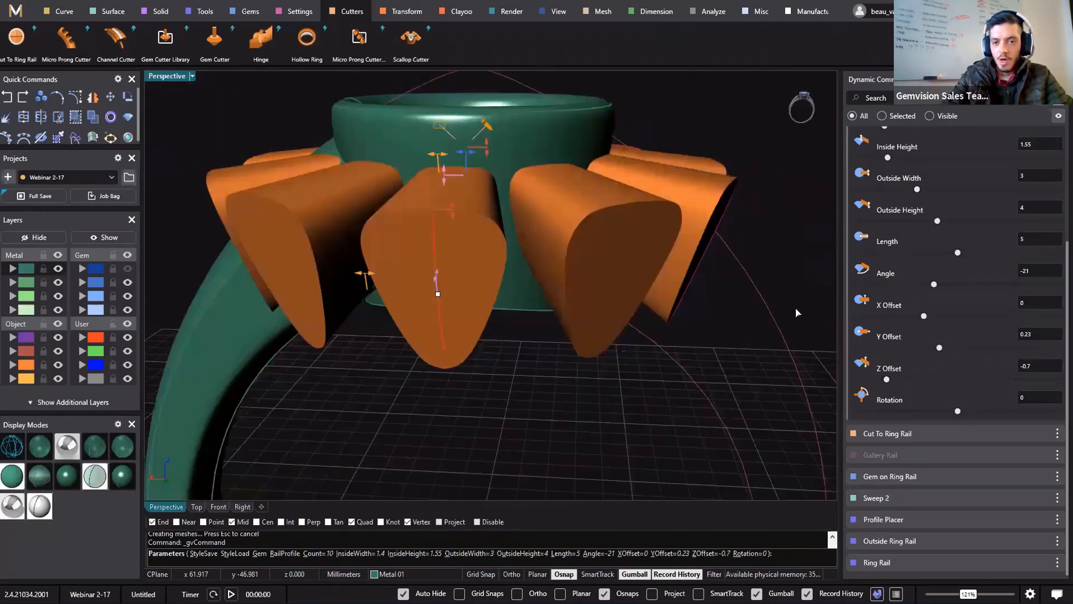
{"action": "scroll", "coordinate": [783, 306], "scroll_direction": "down", "scroll_amount": 6}
{"action": "right_click", "coordinate": [650, 311]}
{"action": "right_click_drag", "start_coordinate": [650, 311], "coordinate": [611, 419]}
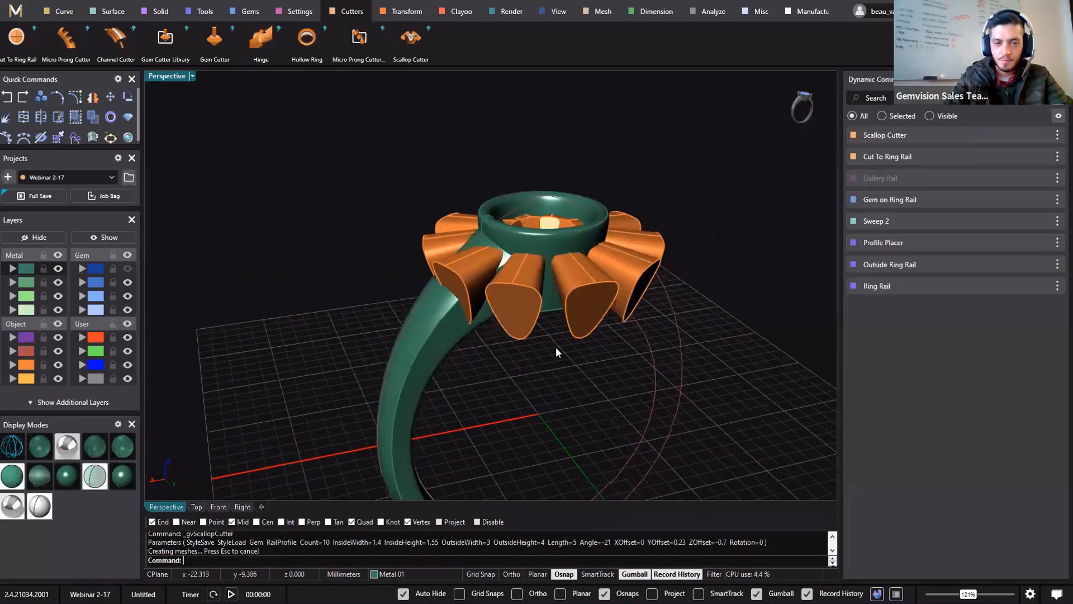
{"action": "right_click_drag", "start_coordinate": [556, 346], "coordinate": [723, 485]}
{"action": "right_click_drag", "start_coordinate": [663, 403], "coordinate": [466, 350]}
{"action": "scroll", "coordinate": [450, 193], "scroll_direction": "up", "scroll_amount": 5}
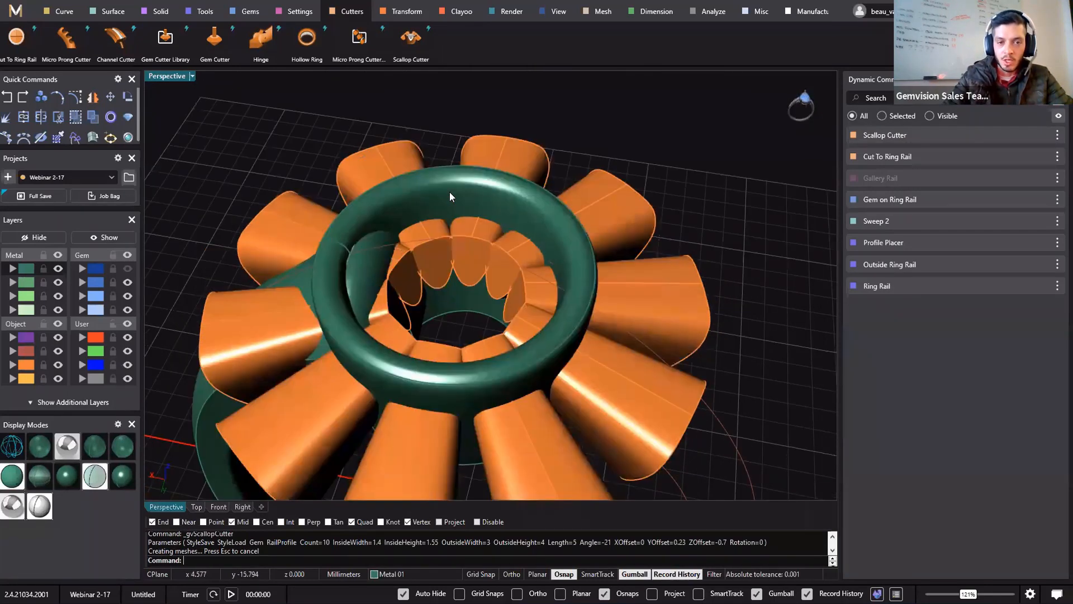
{"action": "left_click", "coordinate": [450, 192]}
{"action": "scroll", "coordinate": [402, 361], "scroll_direction": "down", "scroll_amount": 6}
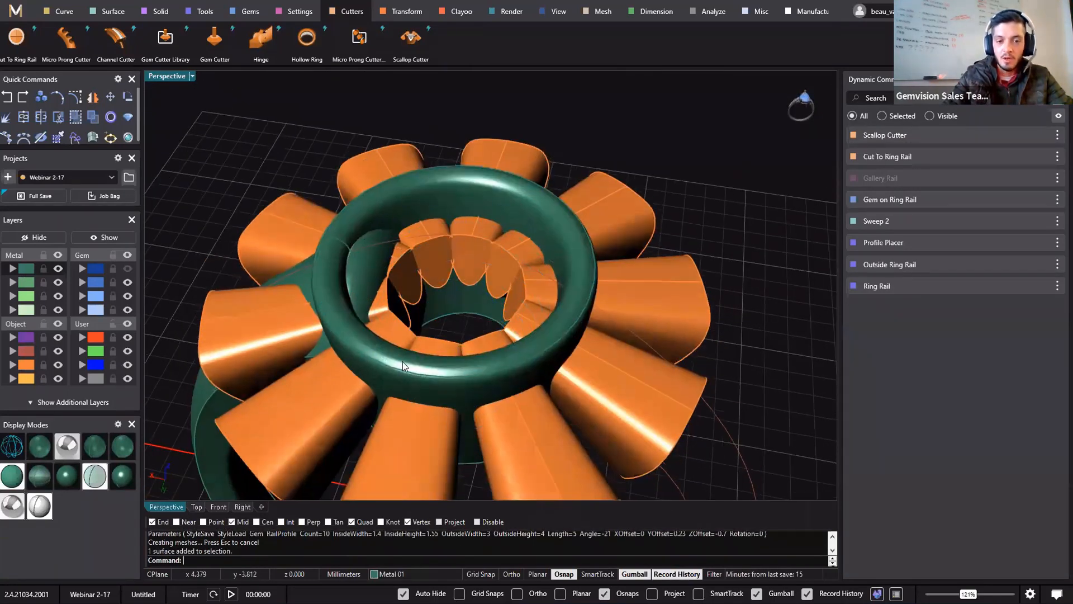
{"action": "left_click", "coordinate": [403, 363]}
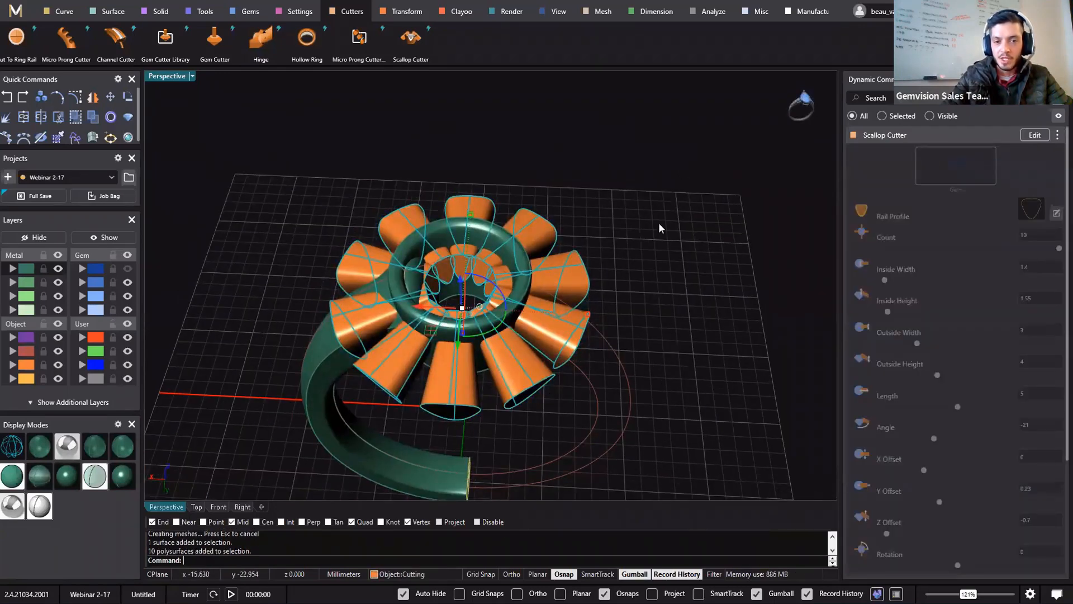
{"action": "key", "text": "Escape"}
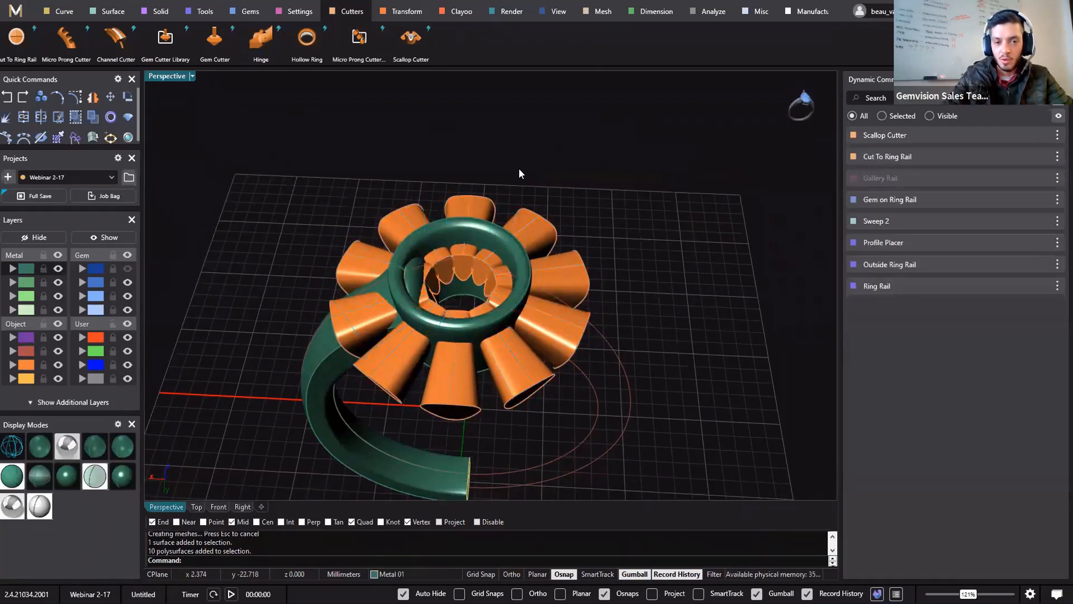
- Subtract the three front and three back scallop cutters from the gallery rail with Boolean Difference, leaving out the four at the shank sides
{"action": "left_click", "coordinate": [160, 11]}
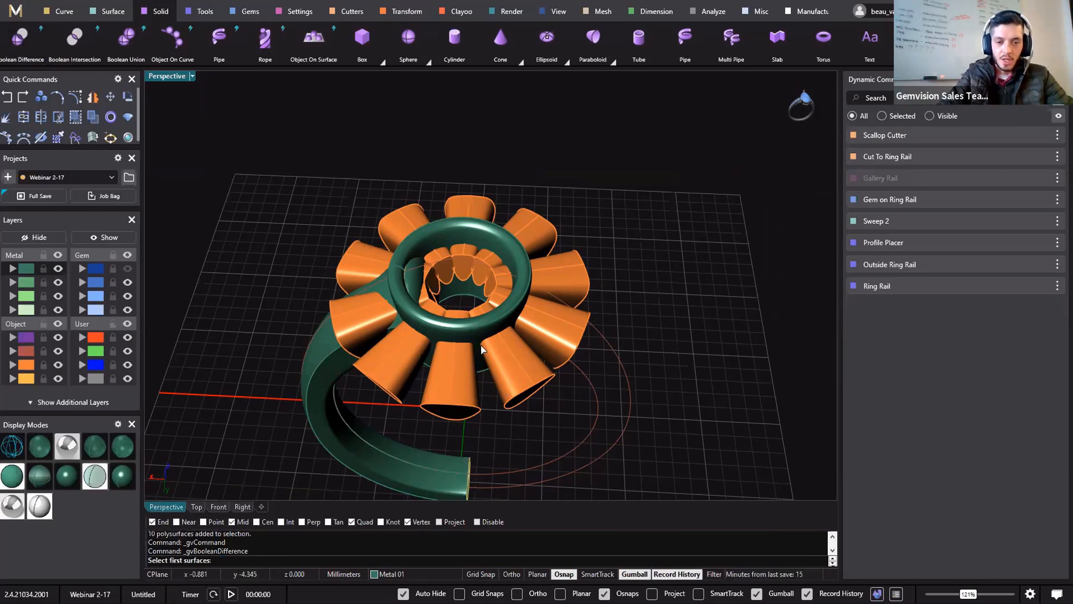
{"action": "scroll", "coordinate": [484, 385], "scroll_direction": "up", "scroll_amount": 3}
{"action": "scroll", "coordinate": [485, 385], "scroll_direction": "up", "scroll_amount": 1}
{"action": "left_click", "coordinate": [481, 384]}
{"action": "scroll", "coordinate": [509, 412], "scroll_direction": "down", "scroll_amount": 5}
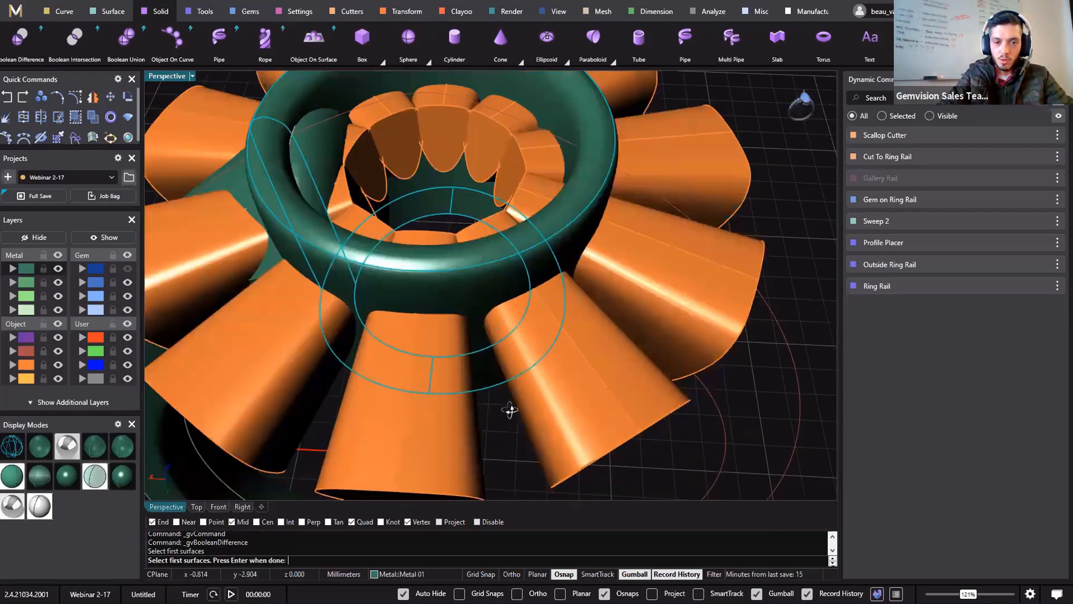
{"action": "right_click_drag", "start_coordinate": [665, 386], "coordinate": [639, 393]}
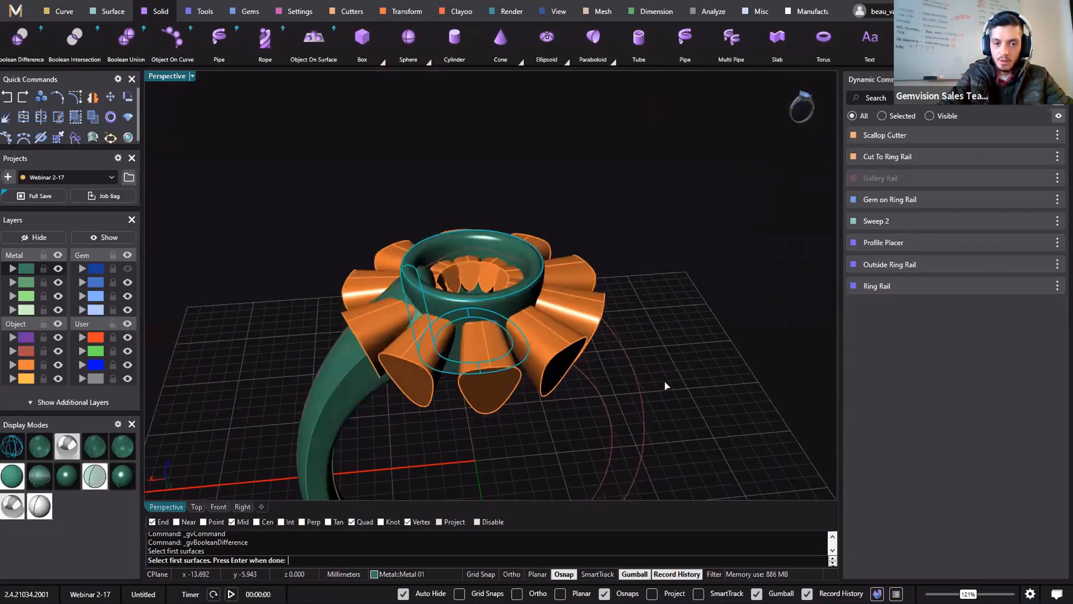
{"action": "right_click", "coordinate": [639, 393]}
{"action": "right_click_drag", "start_coordinate": [582, 438], "coordinate": [519, 416]}
{"action": "left_click", "coordinate": [519, 417]}
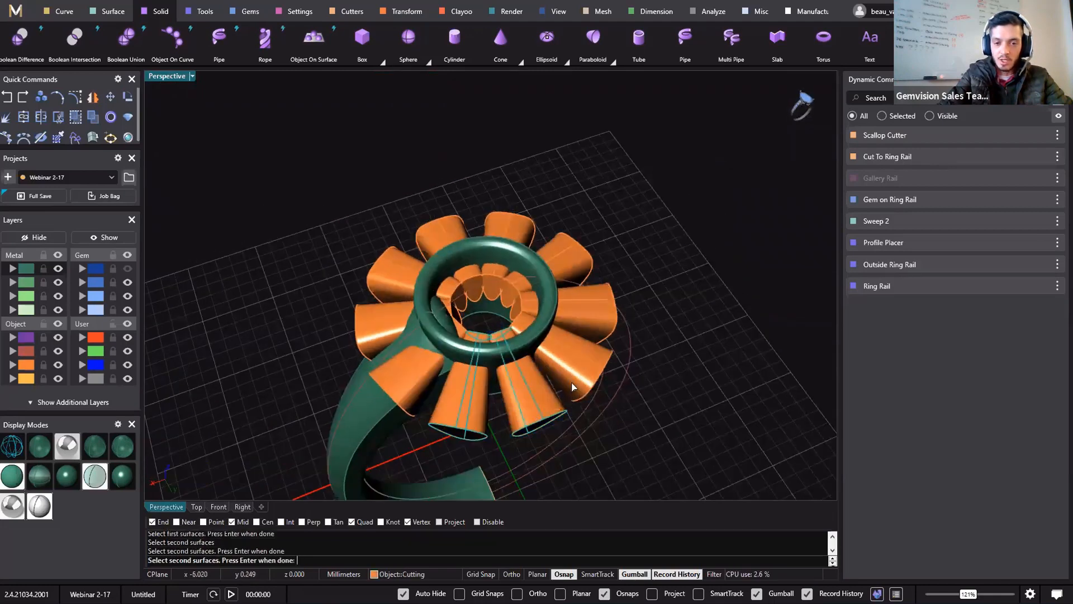
{"action": "right_click_drag", "start_coordinate": [751, 426], "coordinate": [420, 246]}
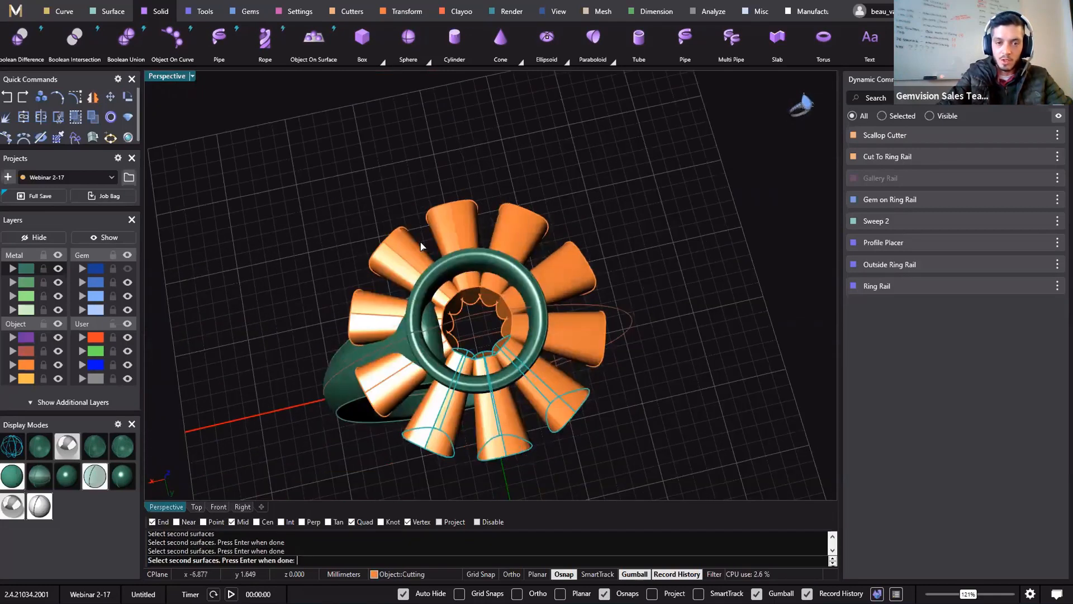
{"action": "right_click_drag", "start_coordinate": [607, 337], "coordinate": [532, 408]}
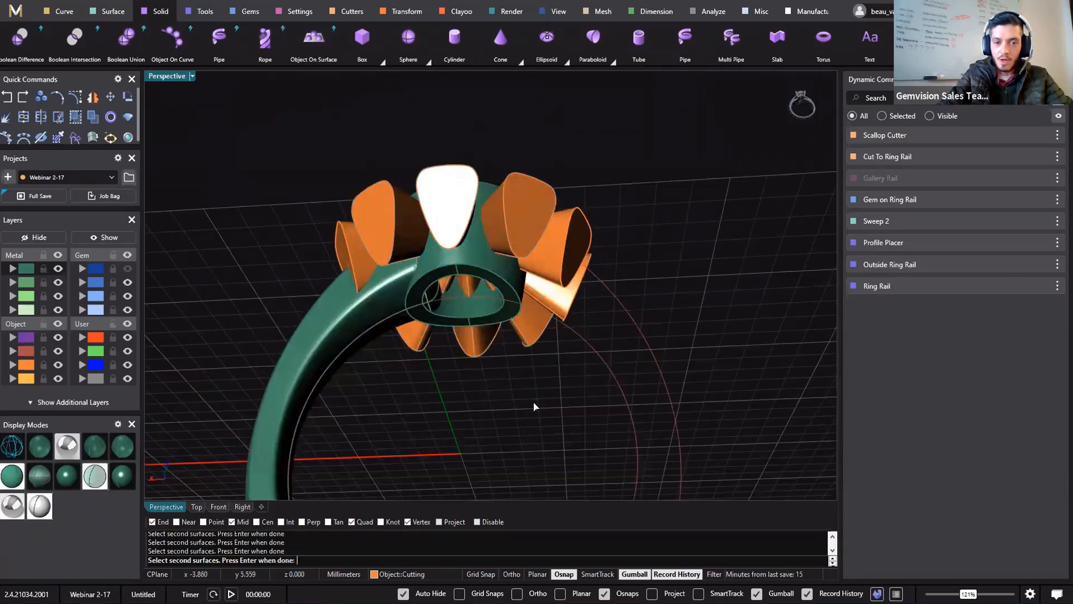
{"action": "key", "text": "Return"}
- Hide the remaining four scallop cutters at the shank sides of the gallery rail
{"action": "right_click_drag", "start_coordinate": [543, 445], "coordinate": [531, 470]}
{"action": "left_click", "coordinate": [558, 324]}
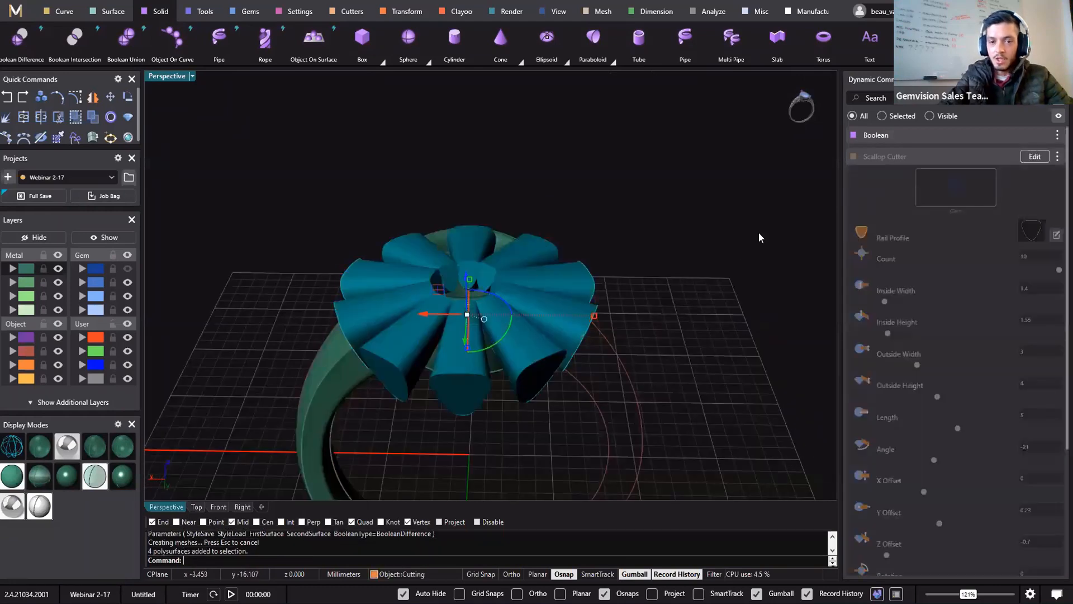
{"action": "left_click", "coordinate": [1058, 158]}
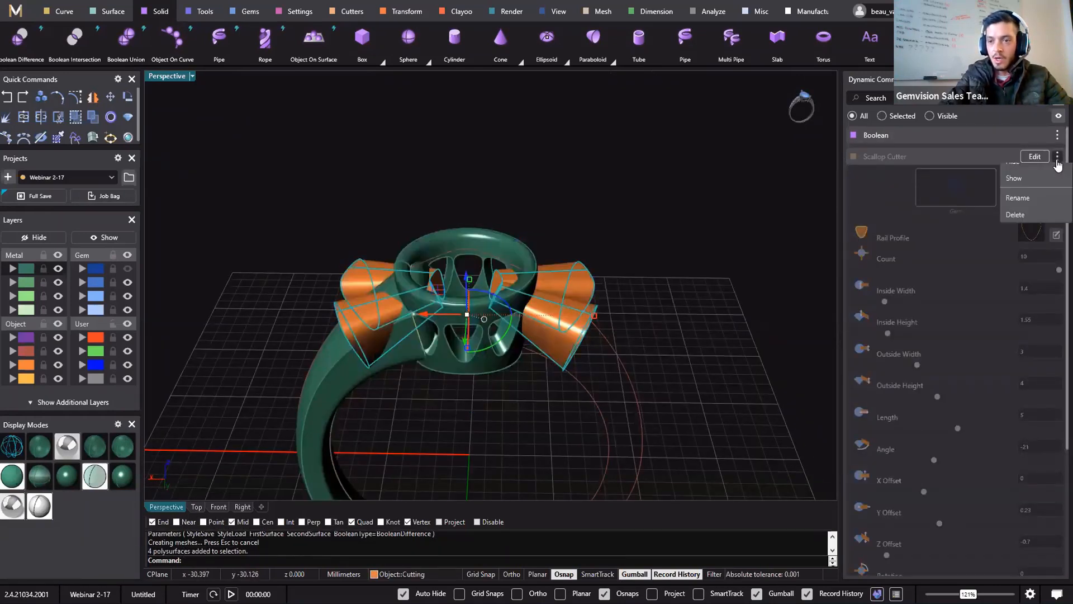
{"action": "left_click", "coordinate": [1027, 241]}
{"action": "right_click_drag", "start_coordinate": [675, 202], "coordinate": [630, 194]}
{"action": "right_click_drag", "start_coordinate": [542, 402], "coordinate": [692, 397]}
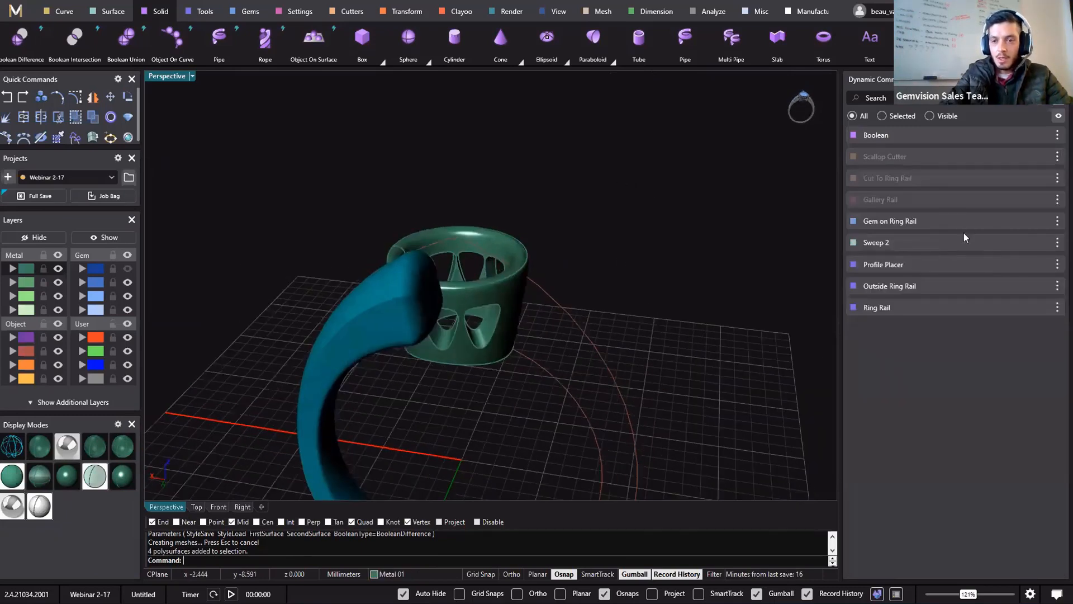
{"action": "left_click", "coordinate": [1058, 159]}
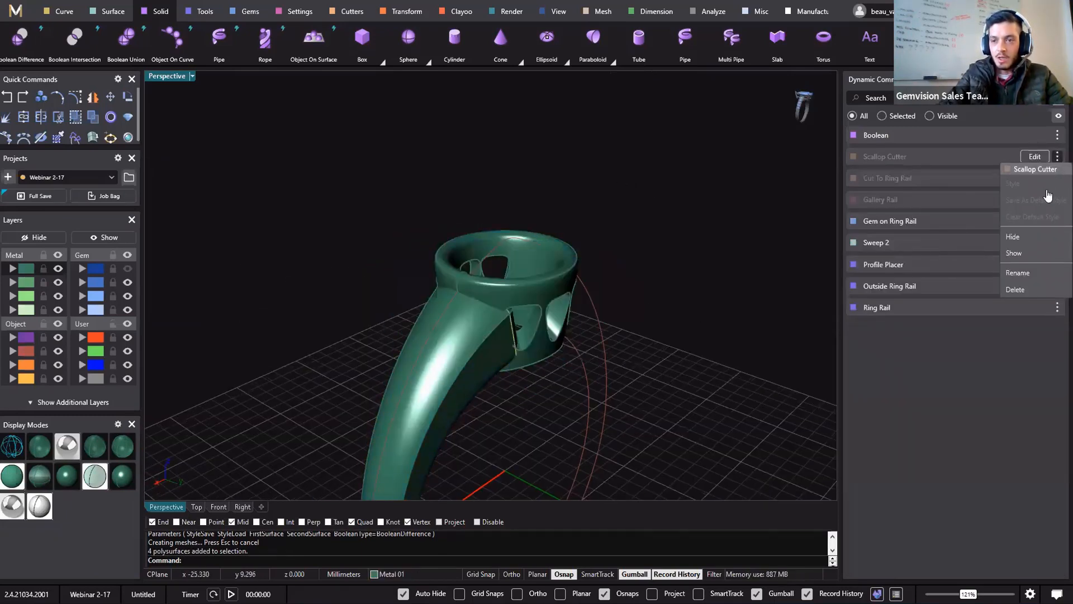
{"action": "left_click", "coordinate": [818, 216]}
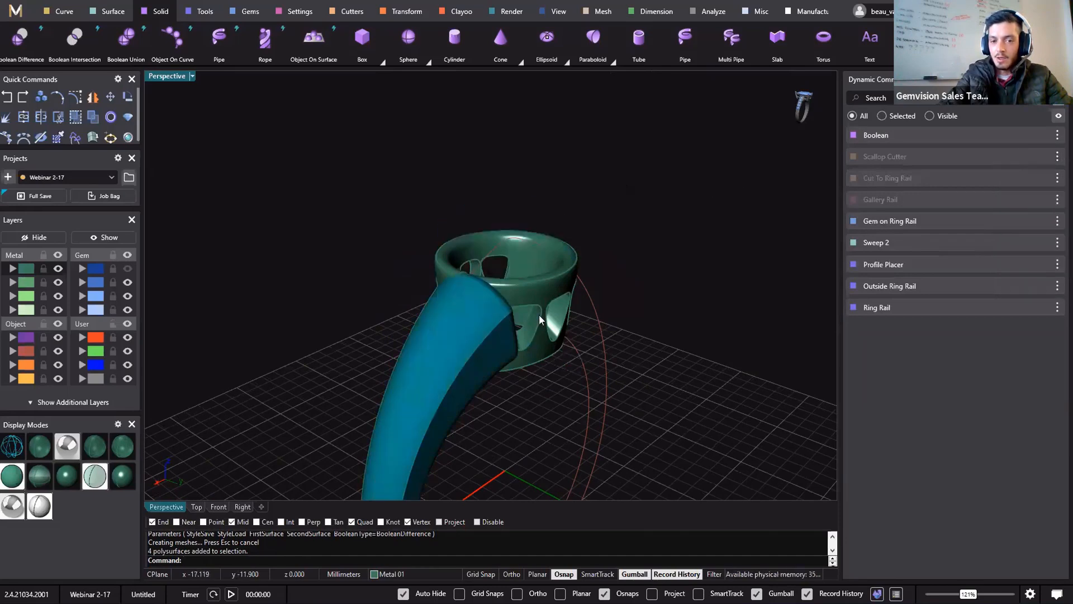
{"action": "right_click_drag", "start_coordinate": [466, 309], "coordinate": [726, 212]}
{"action": "right_click_drag", "start_coordinate": [407, 367], "coordinate": [484, 317]}
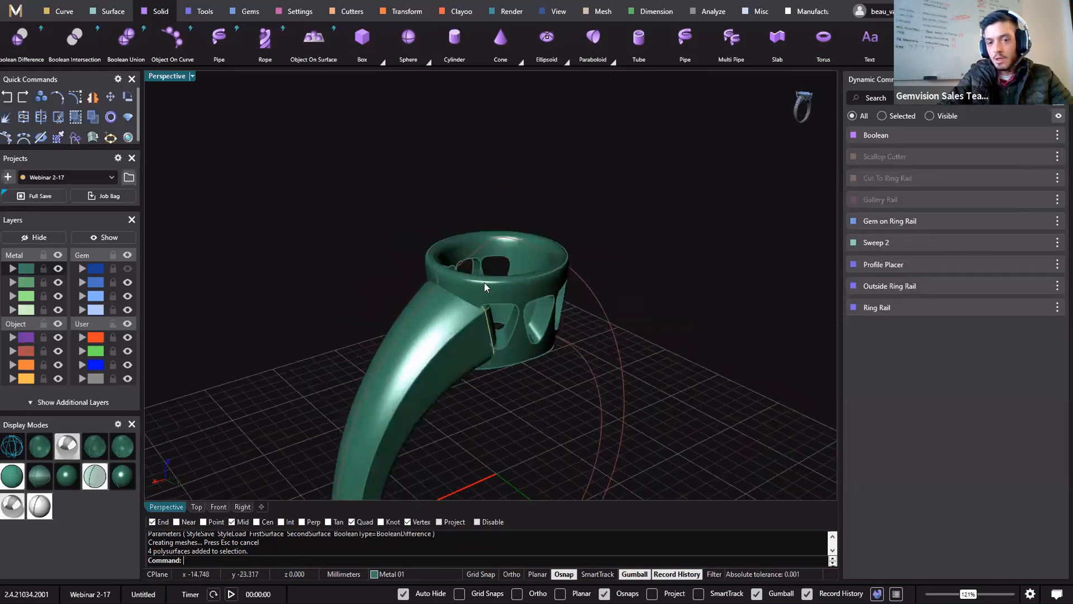
- Edit the shank's upper profile, setting its width to 4.5 mm and its position to 0.042
{"action": "mouse_move", "coordinate": [941, 294]}
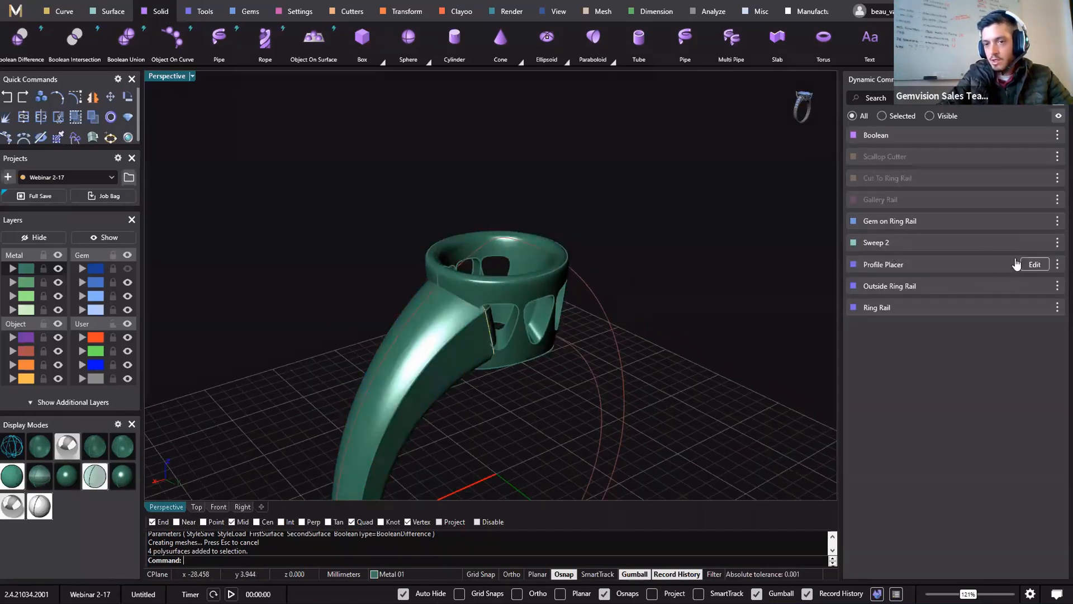
{"action": "left_click", "coordinate": [1035, 266]}
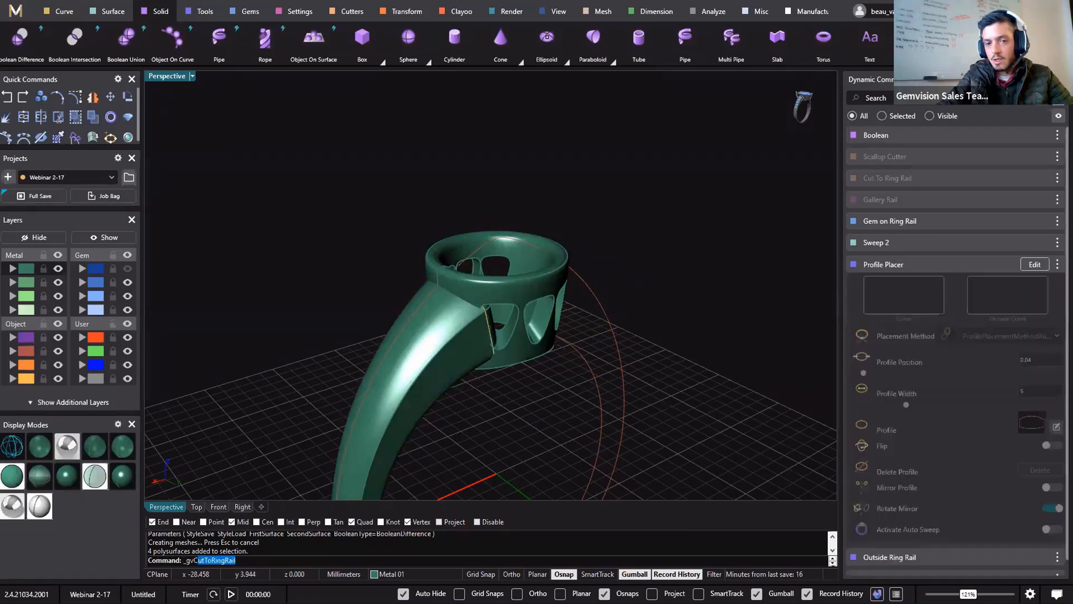
{"action": "right_click_drag", "start_coordinate": [554, 445], "coordinate": [561, 346]}
{"action": "scroll", "coordinate": [559, 344], "scroll_direction": "up", "scroll_amount": 5}
{"action": "left_click_drag", "start_coordinate": [551, 341], "coordinate": [536, 341]}
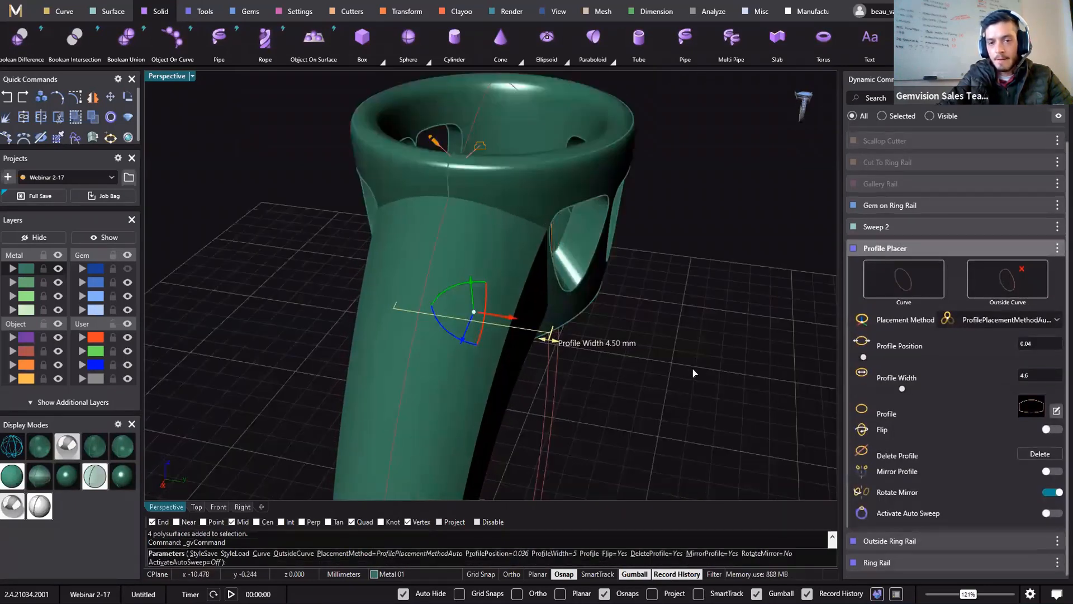
{"action": "right_click_drag", "start_coordinate": [621, 364], "coordinate": [420, 282]}
{"action": "scroll", "coordinate": [420, 282], "scroll_direction": "up", "scroll_amount": 5}
{"action": "left_click_drag", "start_coordinate": [421, 284], "coordinate": [400, 286]}
{"action": "scroll", "coordinate": [403, 293], "scroll_direction": "down", "scroll_amount": 6}
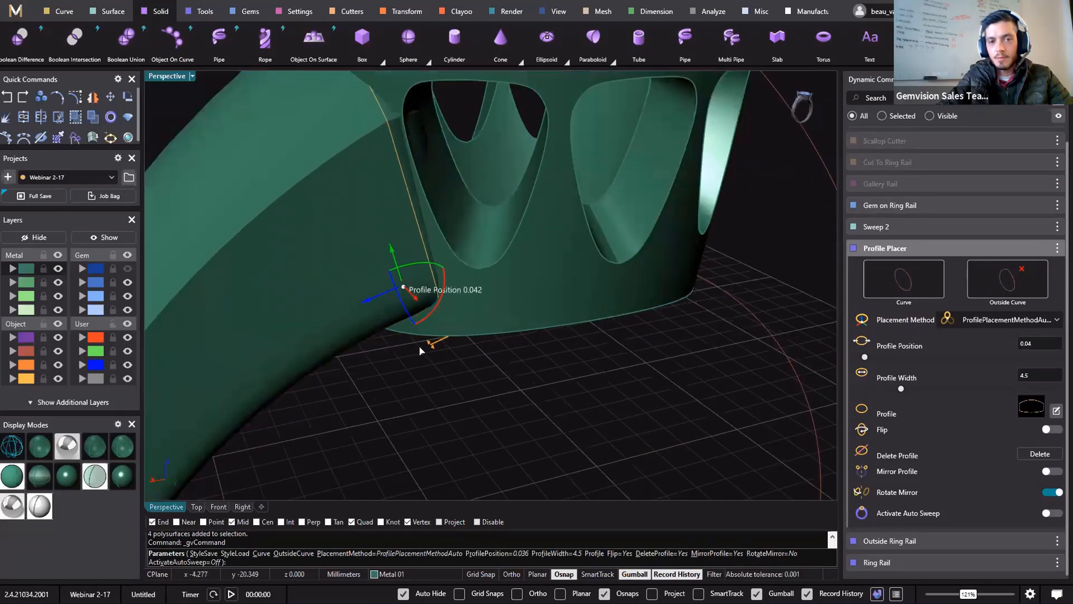
{"action": "right_click_drag", "start_coordinate": [472, 304], "coordinate": [484, 331]}
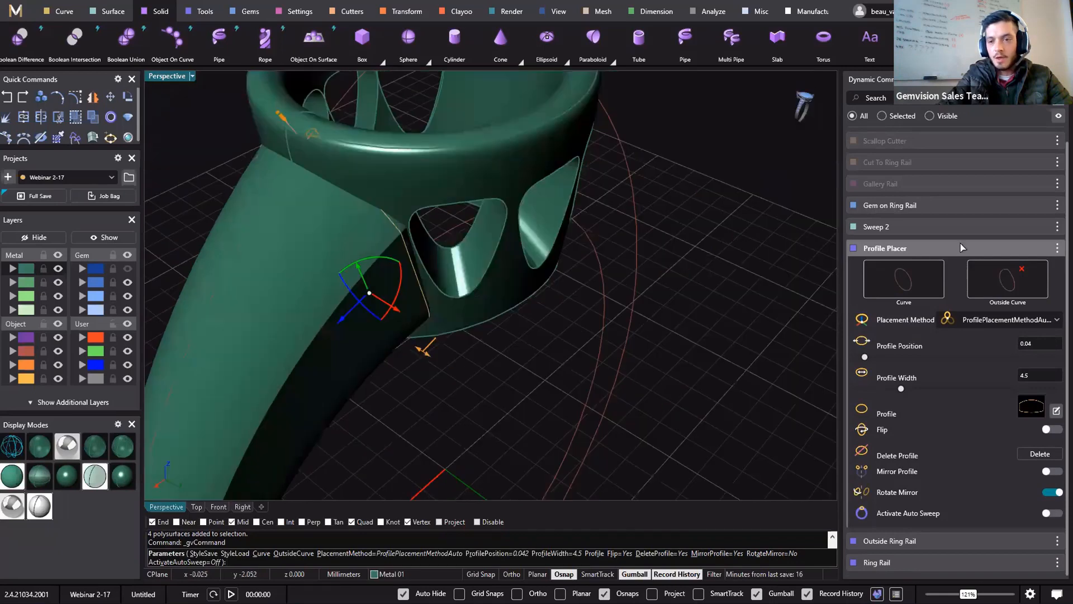
{"action": "left_click", "coordinate": [1032, 225]}
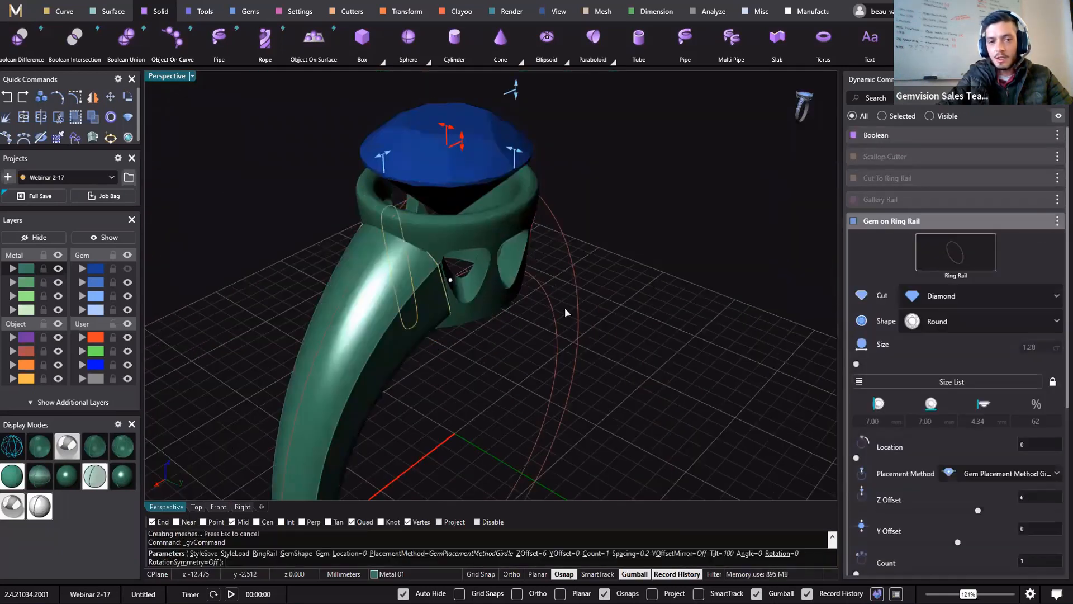
{"action": "right_click_drag", "start_coordinate": [676, 240], "coordinate": [694, 221]}
{"action": "key", "text": "Return"}
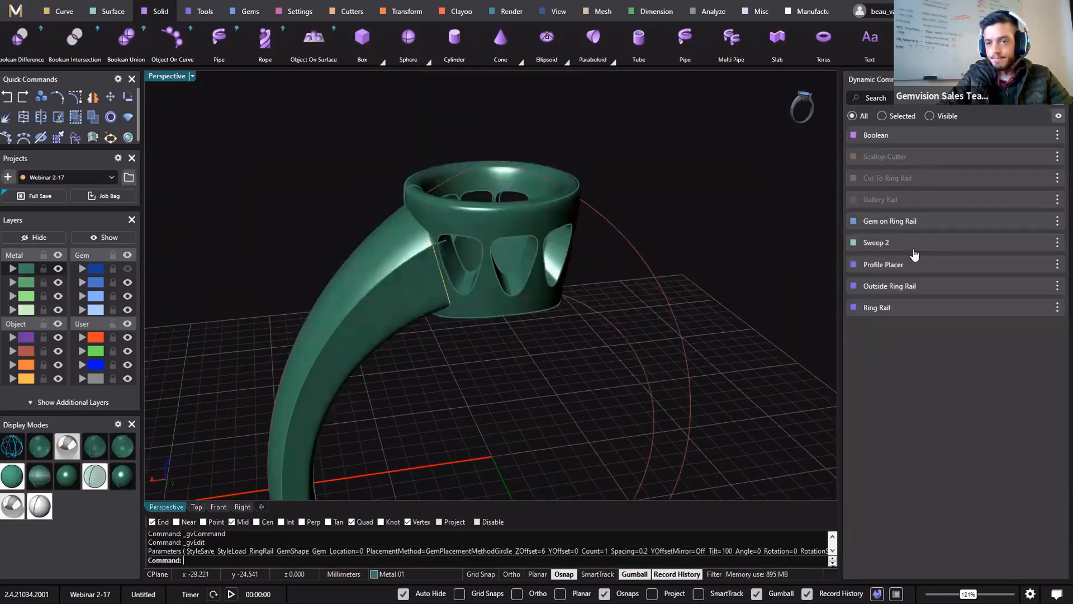
- Edit the shank's Sweep 2 to a start dome thickness of 0.4 mm
{"action": "left_click", "coordinate": [1034, 243]}
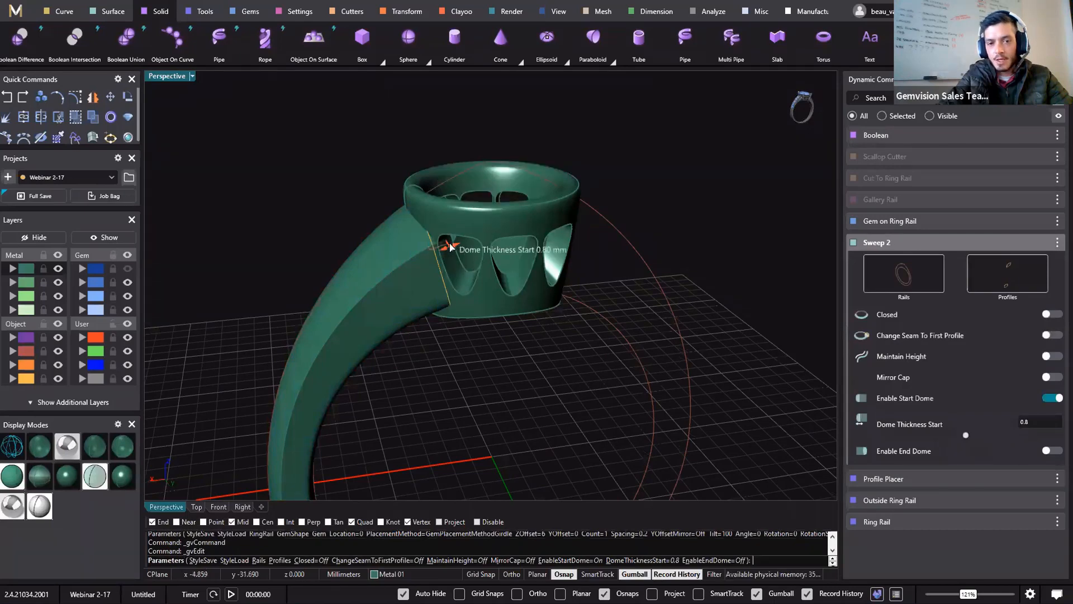
{"action": "key", "text": "Return"}
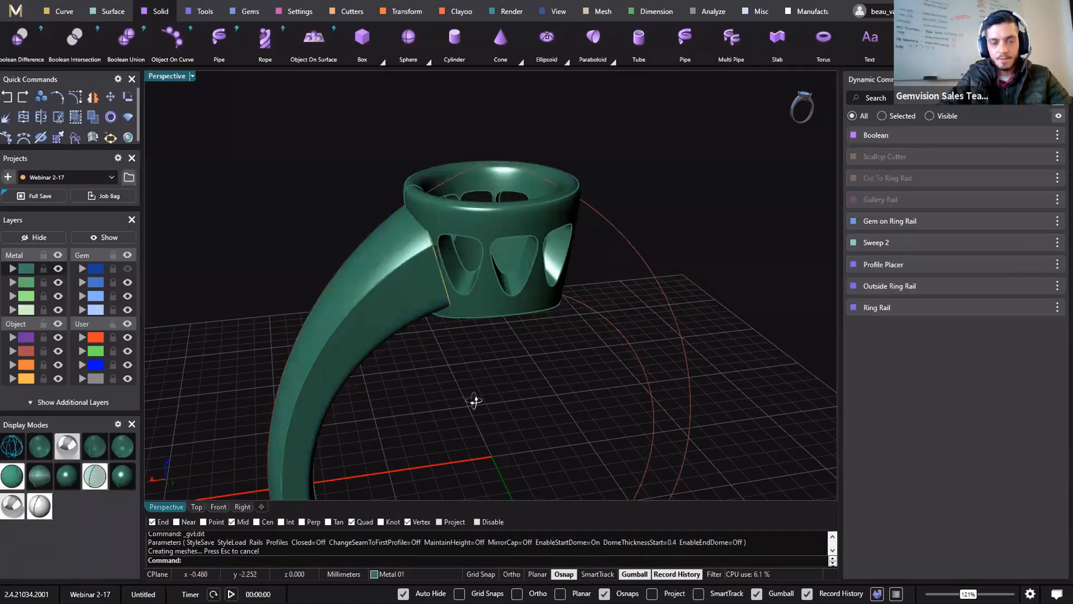
{"action": "right_click_drag", "start_coordinate": [486, 384], "coordinate": [593, 281]}
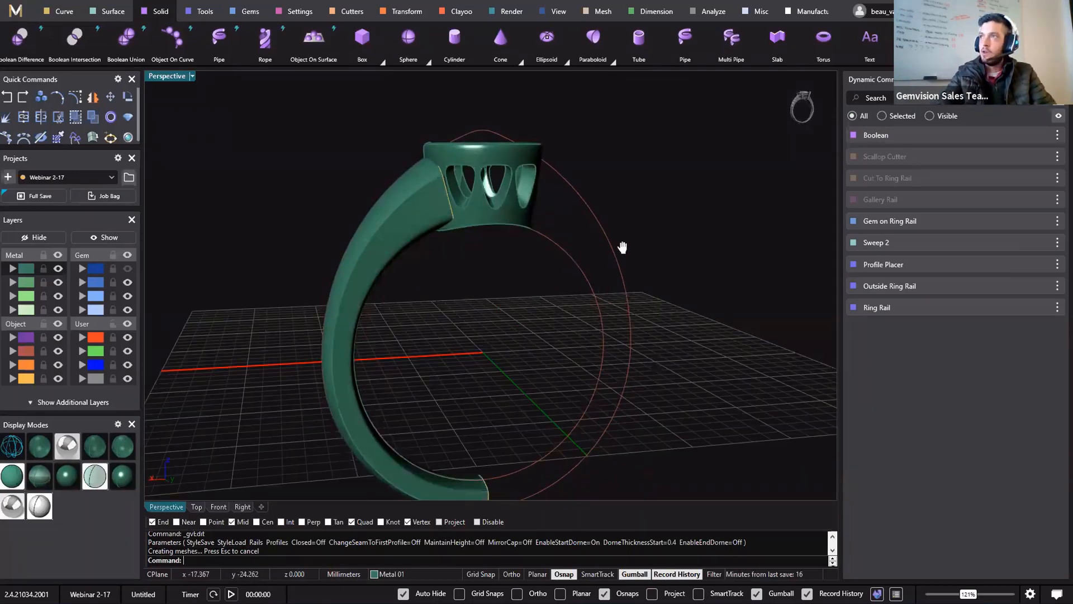
{"action": "right_click_drag", "start_coordinate": [623, 244], "coordinate": [564, 242]}
{"action": "right_click_drag", "start_coordinate": [573, 247], "coordinate": [582, 268]}
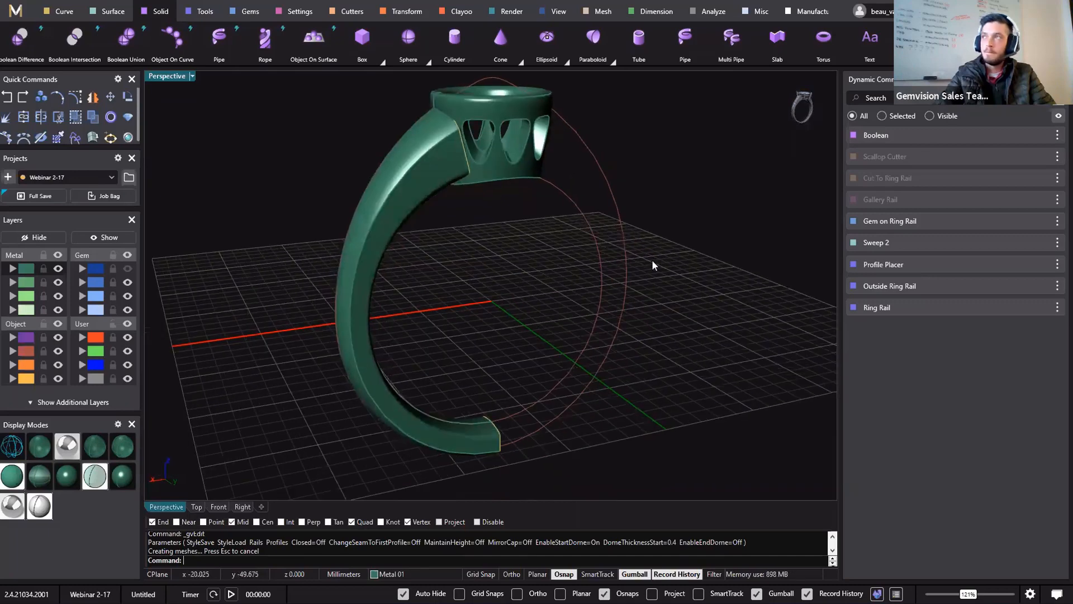
- Show the center gem's layer again and select the center gem
{"action": "left_click", "coordinate": [128, 269]}
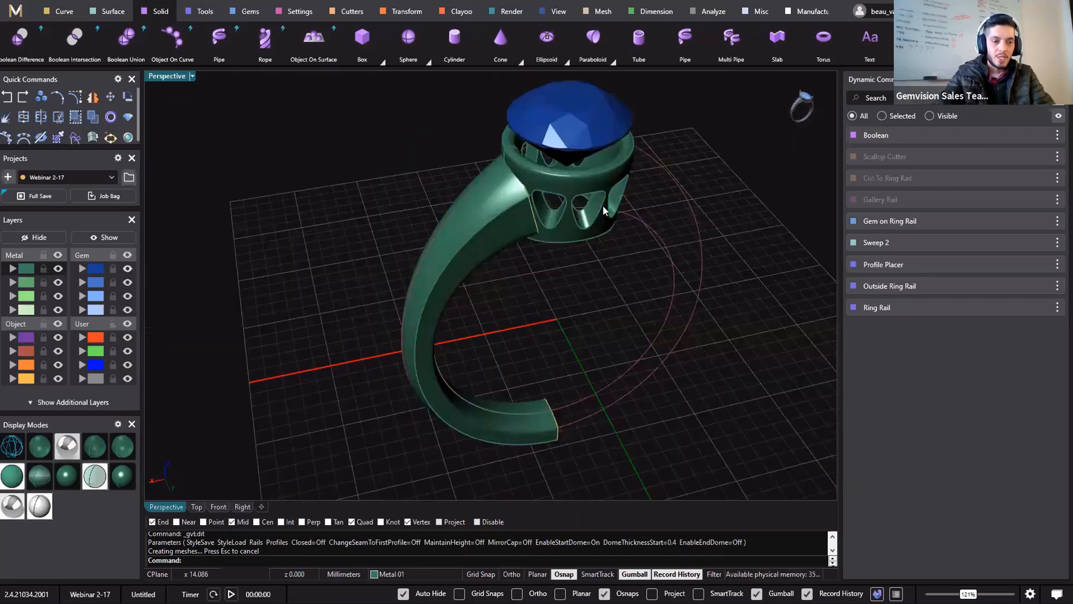
{"action": "right_click_drag", "start_coordinate": [605, 267], "coordinate": [645, 307]}
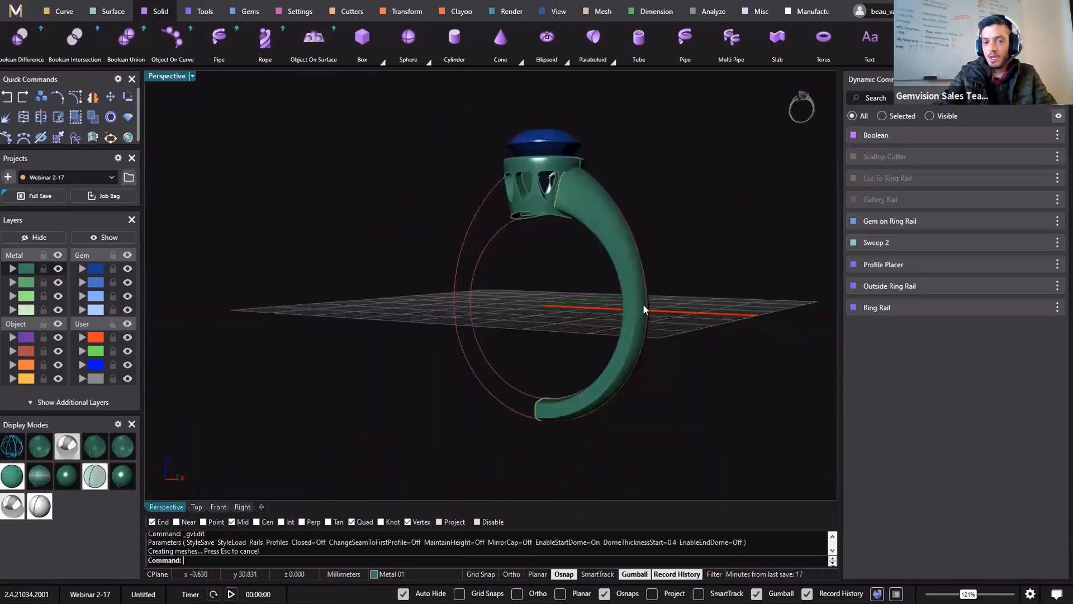
{"action": "right_click_drag", "start_coordinate": [585, 145], "coordinate": [416, 170]}
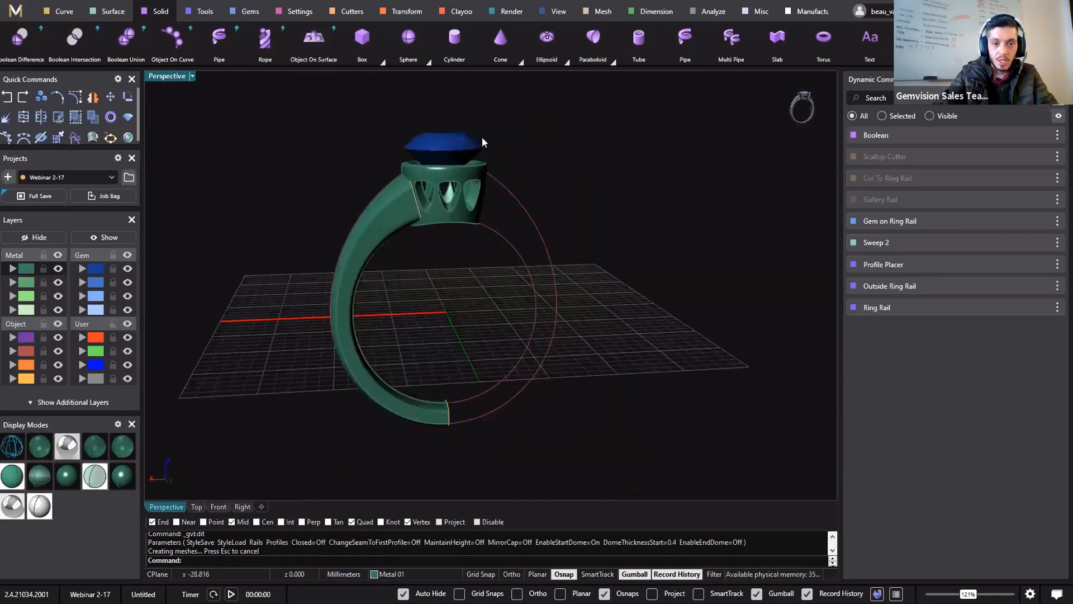
{"action": "right_click_drag", "start_coordinate": [564, 192], "coordinate": [484, 197]}
{"action": "left_click", "coordinate": [476, 200]}
{"action": "left_click", "coordinate": [540, 237]}
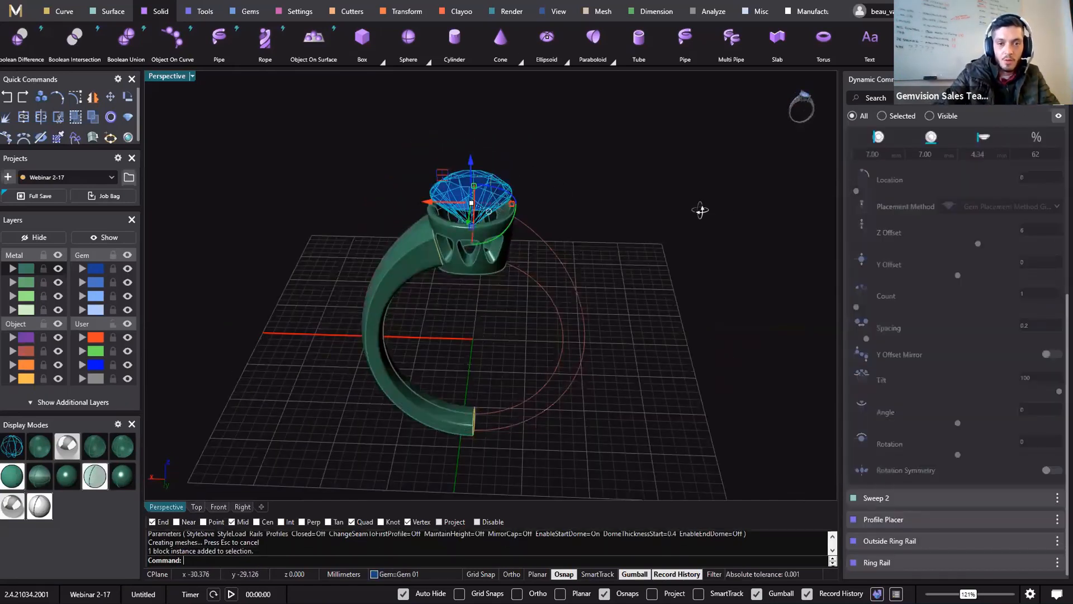
{"action": "right_click_drag", "start_coordinate": [702, 211], "coordinate": [512, 208]}
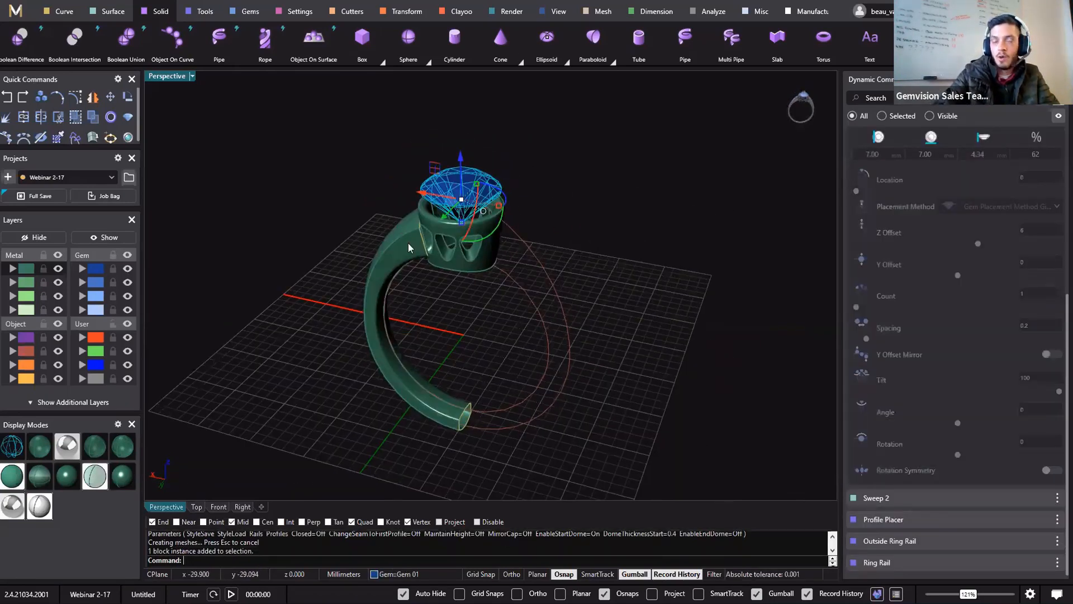
- Compare the center gem and gallery rail with the ring head in the reference sketch
{"action": "scroll", "coordinate": [488, 193], "scroll_direction": "up", "scroll_amount": 9}
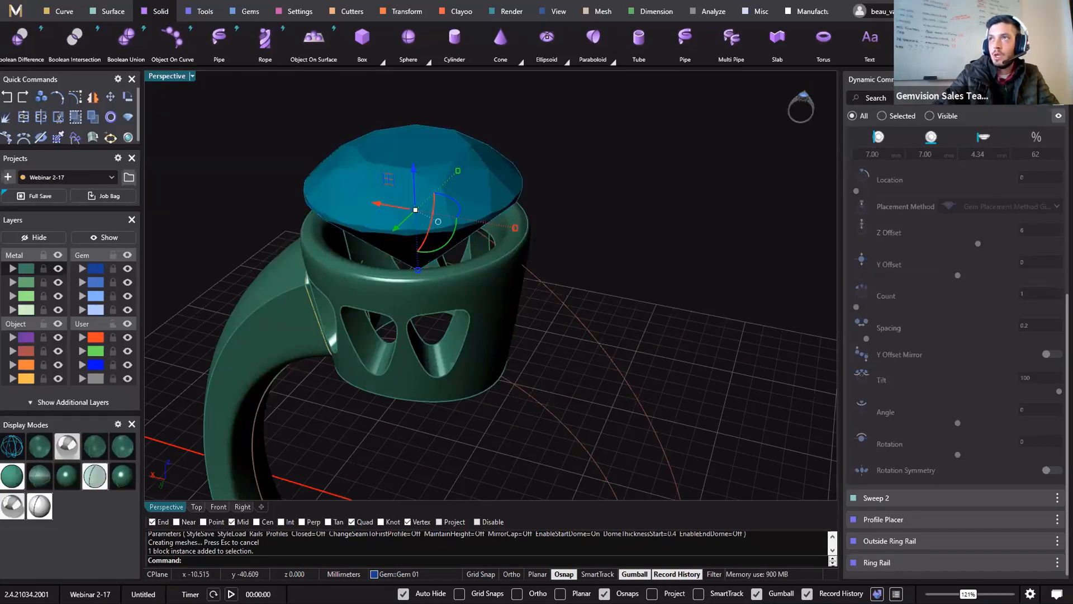
{"action": "key", "text": "alt+Tab"}
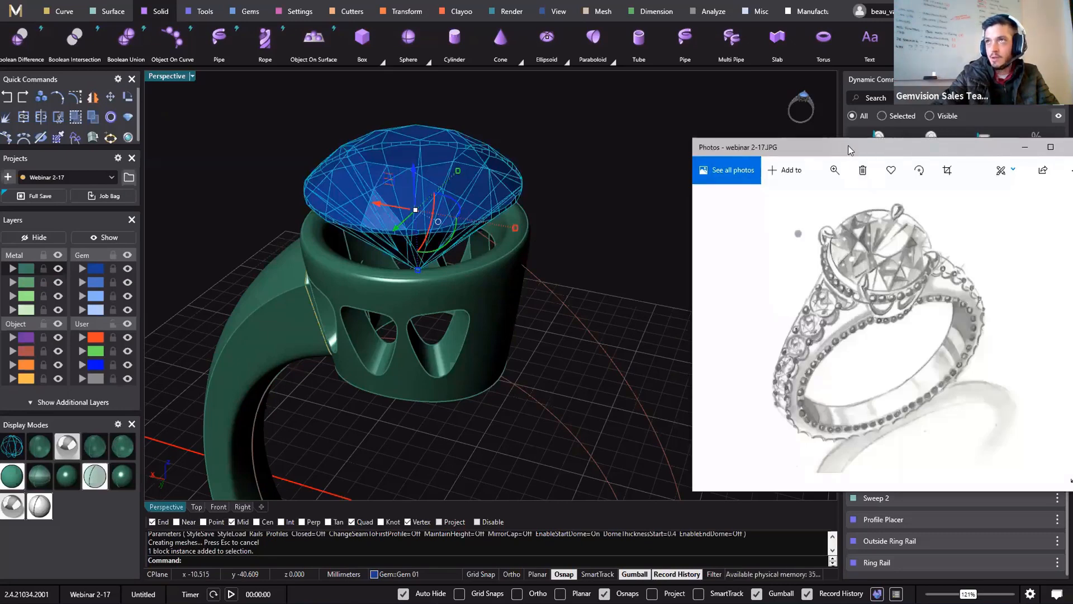
{"action": "key", "text": "alt+Tab"}
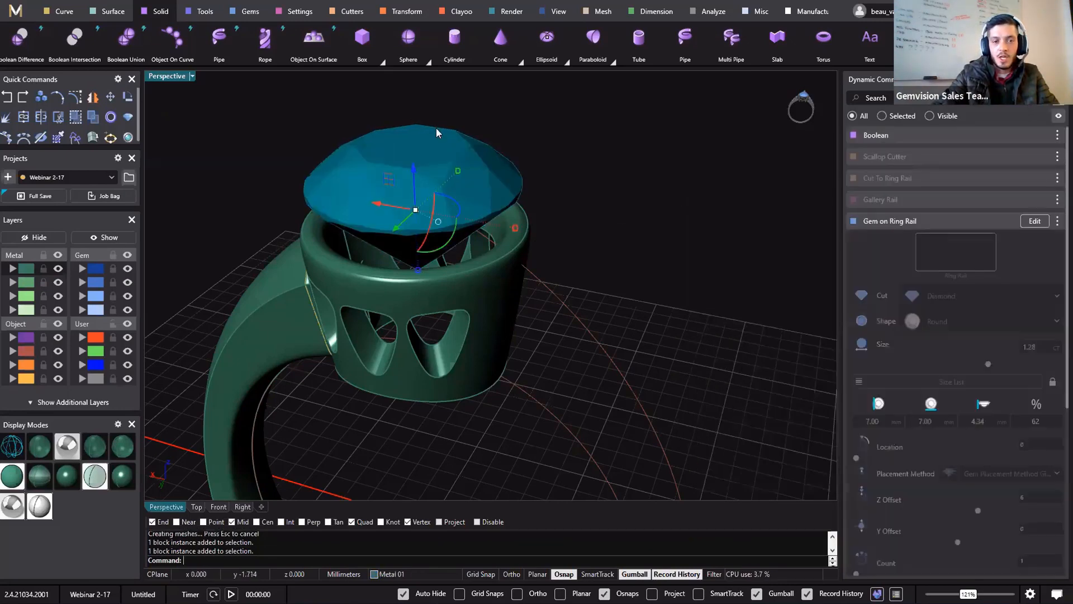
{"action": "right_click_drag", "start_coordinate": [613, 160], "coordinate": [582, 154]}
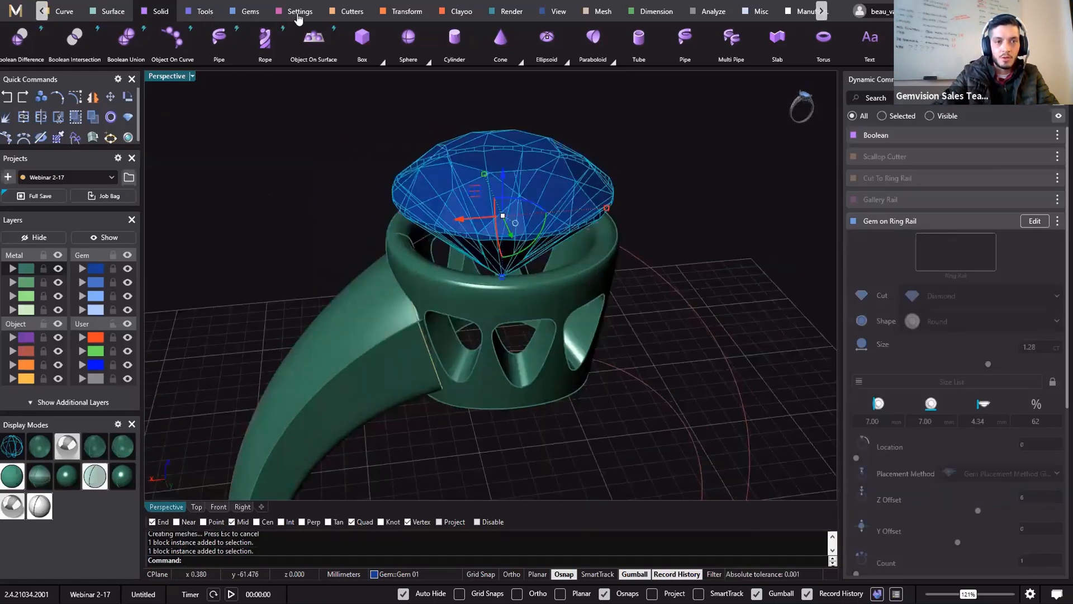
- Start a halo around the selected center gem and set its spacing from center to -0.75 mm
{"action": "left_click", "coordinate": [298, 12]}
{"action": "left_click", "coordinate": [352, 39]}
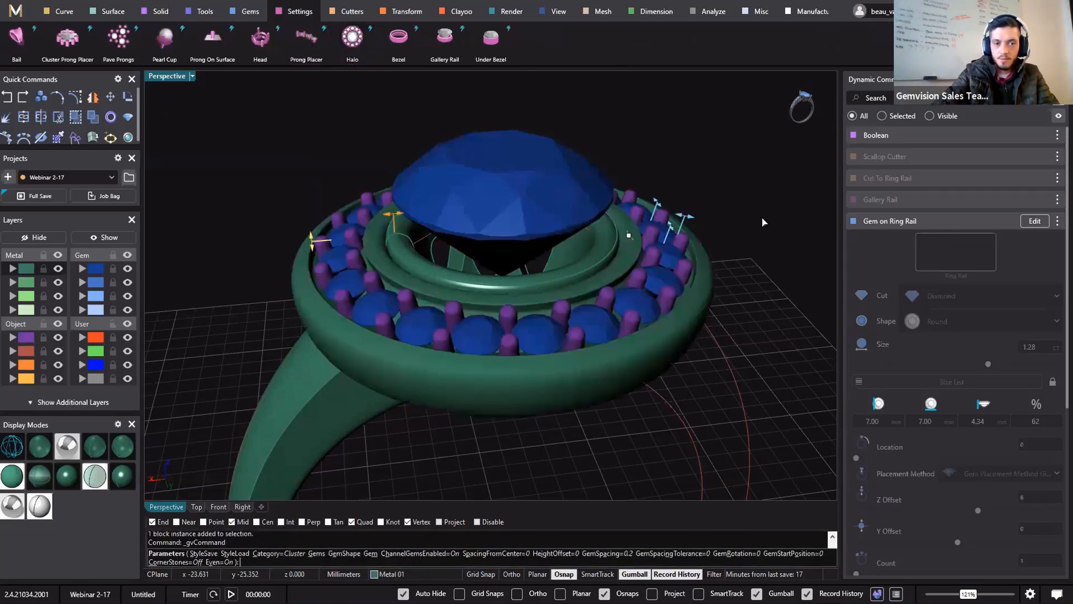
{"action": "right_click_drag", "start_coordinate": [820, 297], "coordinate": [370, 226]}
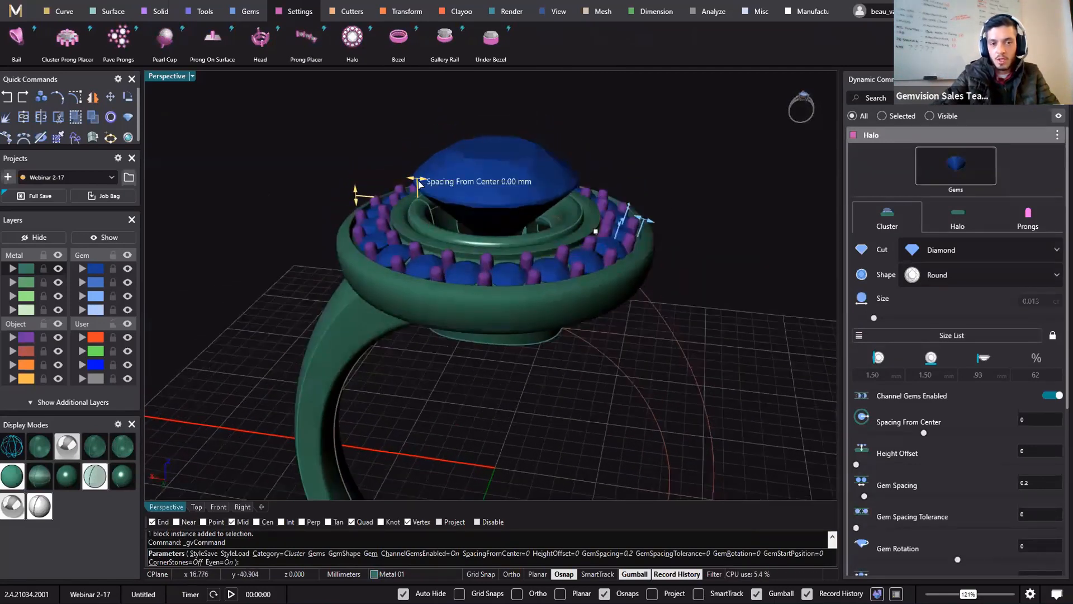
{"action": "left_click_drag", "start_coordinate": [430, 181], "coordinate": [436, 182]}
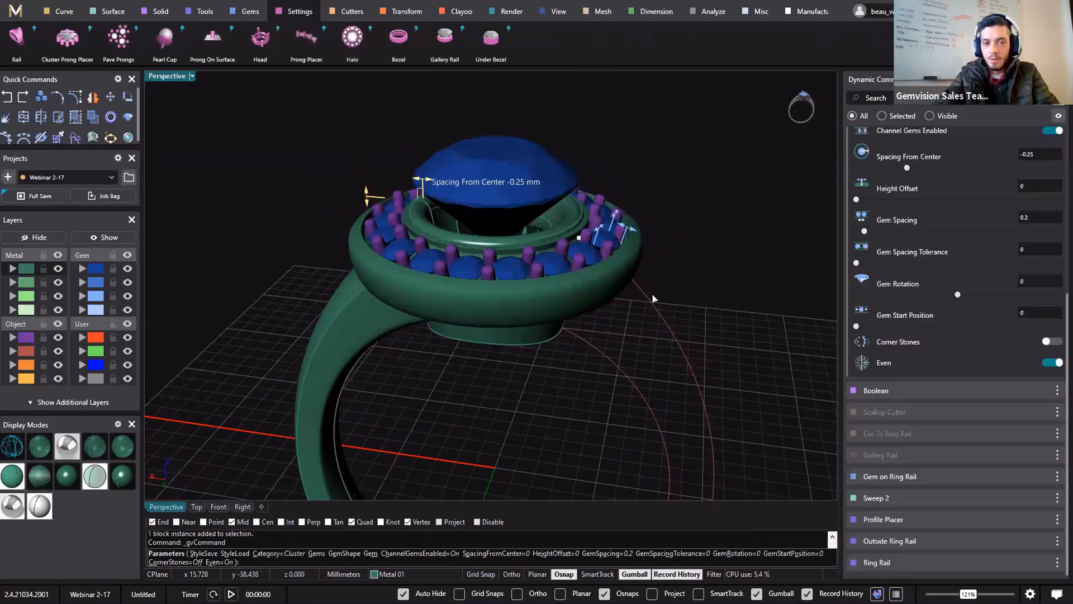
{"action": "right_click_drag", "start_coordinate": [653, 298], "coordinate": [406, 270]}
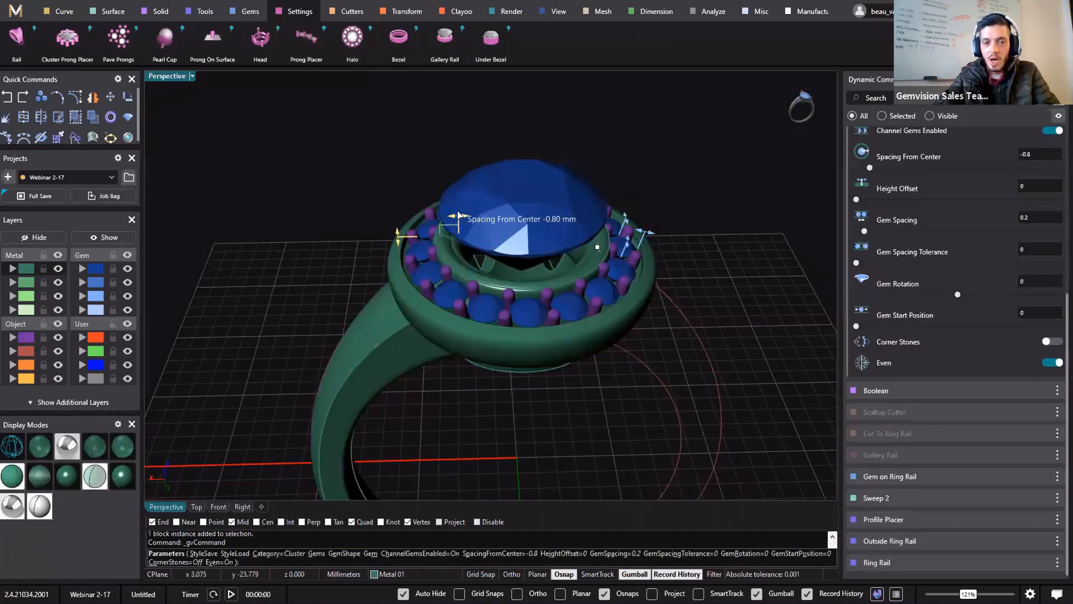
{"action": "left_click_drag", "start_coordinate": [458, 218], "coordinate": [457, 217]}
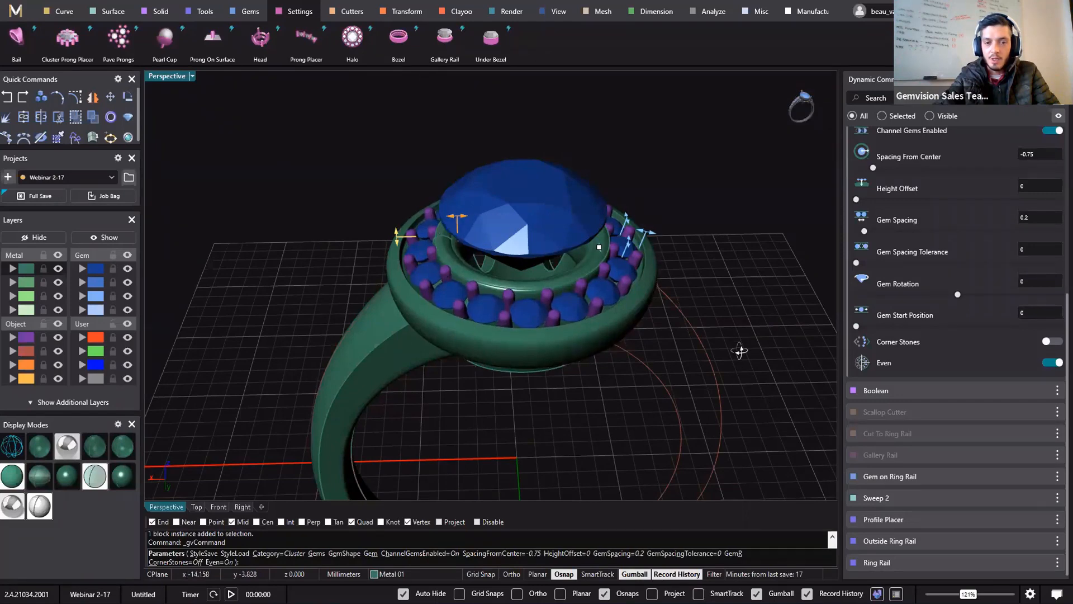
- Disable the halo's channel gems so that only the metal channel is generated
{"action": "right_click_drag", "start_coordinate": [618, 153], "coordinate": [575, 256]}
{"action": "scroll", "coordinate": [607, 297], "scroll_direction": "up", "scroll_amount": 8}
{"action": "scroll", "coordinate": [673, 298], "scroll_direction": "down", "scroll_amount": 8}
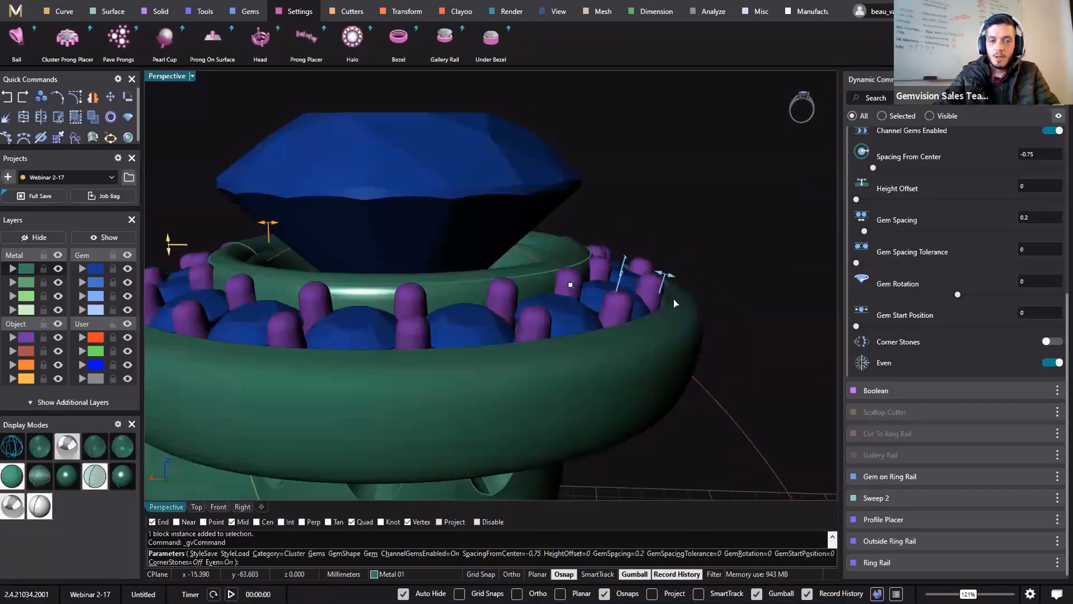
{"action": "scroll", "coordinate": [1040, 313], "scroll_direction": "up", "scroll_amount": 5}
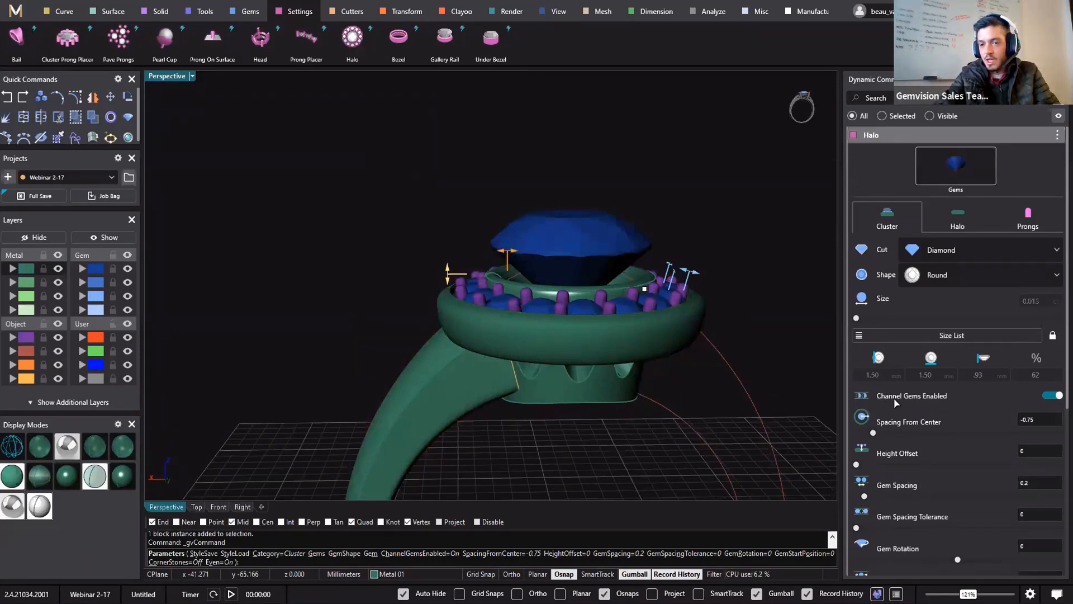
{"action": "left_click", "coordinate": [1054, 396]}
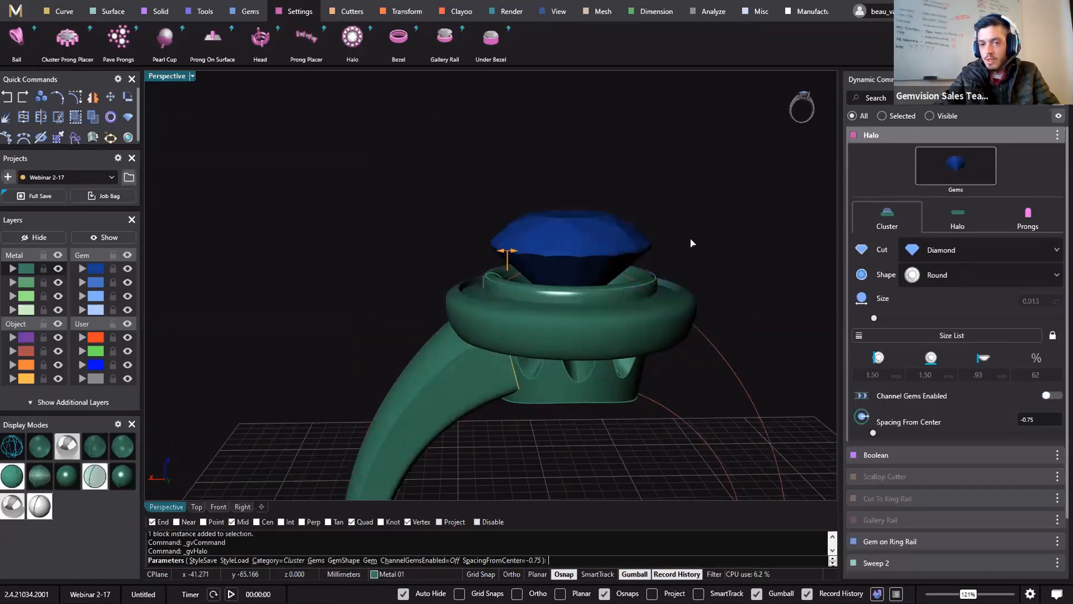
{"action": "right_click_drag", "start_coordinate": [667, 205], "coordinate": [613, 215]}
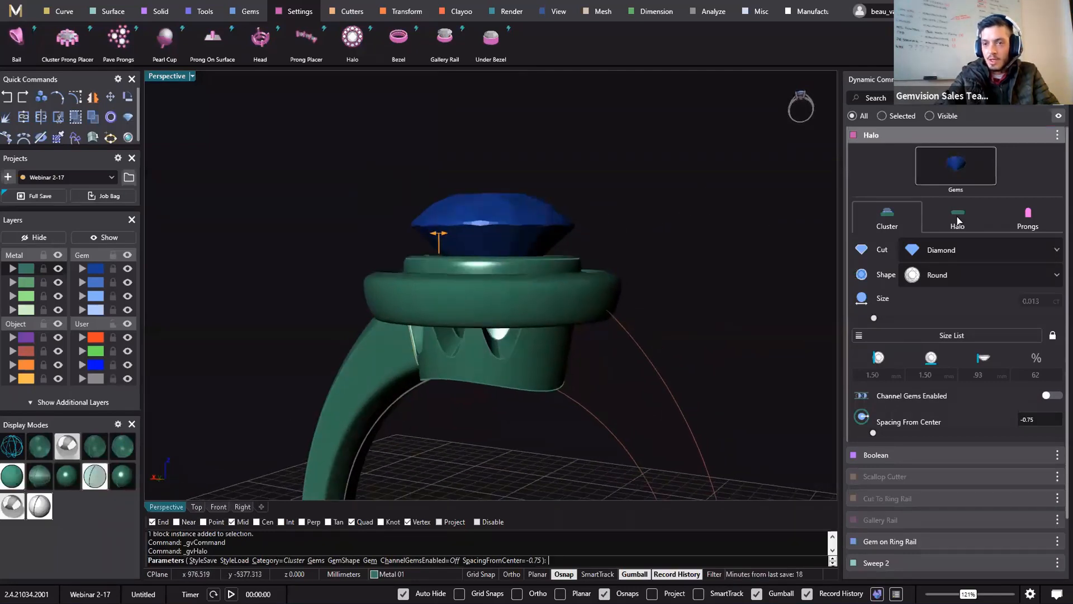
- Reduce the halo profile to 2 mm wide and 1.5 mm high, and set the halo placement to -0.7 mm
{"action": "left_click", "coordinate": [958, 221]}
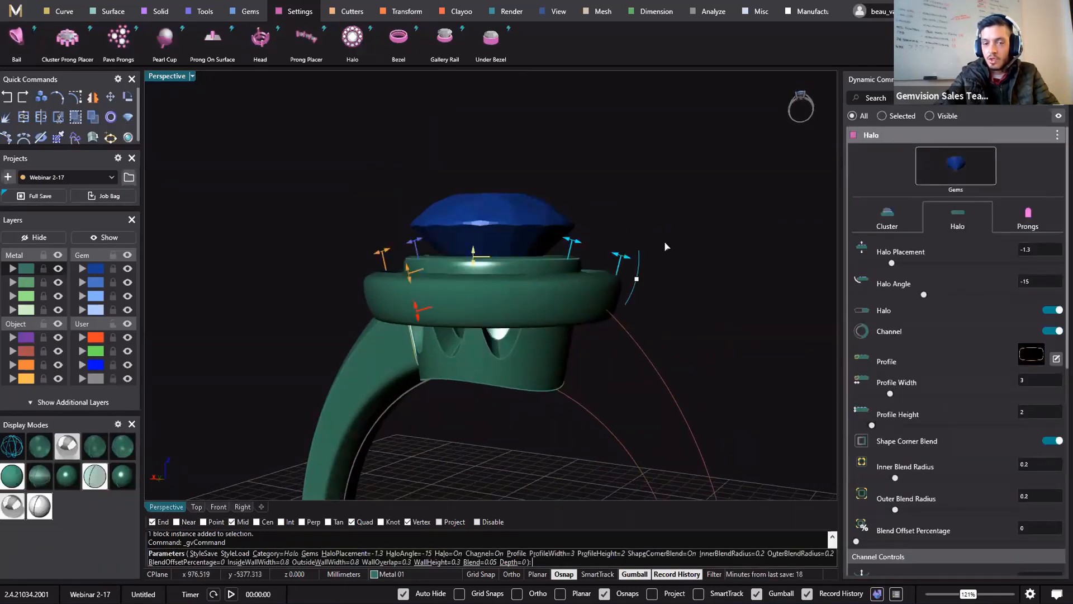
{"action": "right_click_drag", "start_coordinate": [686, 257], "coordinate": [504, 302]}
{"action": "left_click_drag", "start_coordinate": [454, 317], "coordinate": [452, 305]}
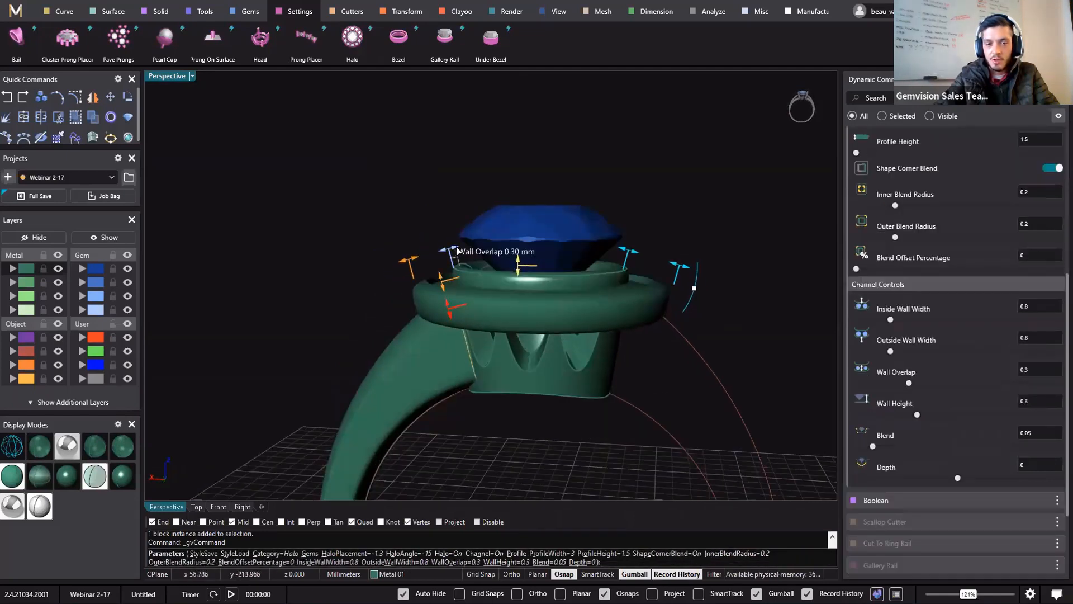
{"action": "left_click_drag", "start_coordinate": [456, 251], "coordinate": [434, 252]}
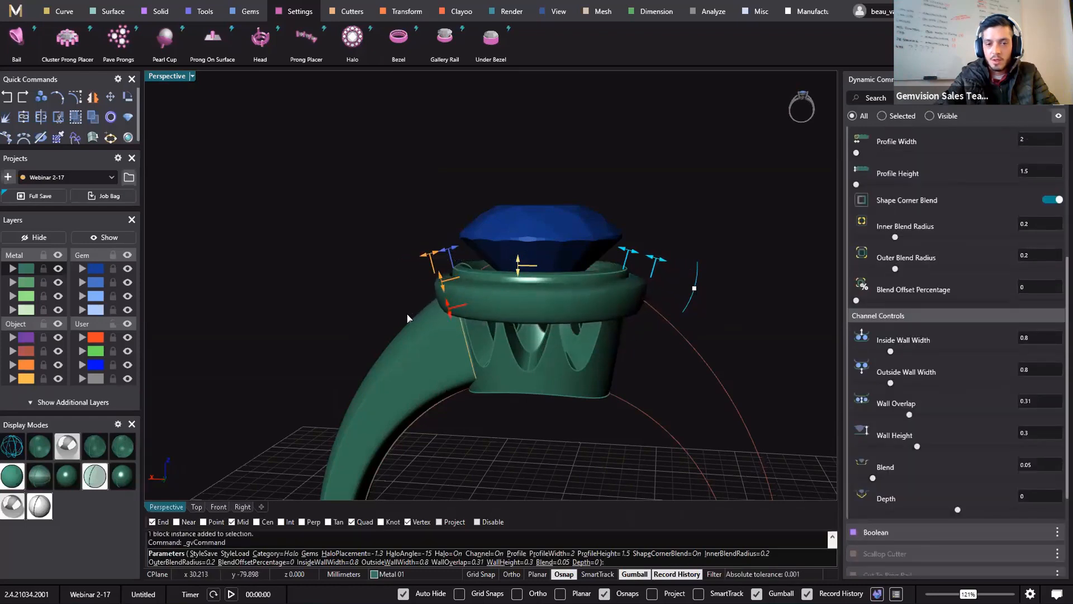
{"action": "right_click_drag", "start_coordinate": [518, 437], "coordinate": [546, 376]}
{"action": "left_click_drag", "start_coordinate": [542, 225], "coordinate": [542, 213]}
{"action": "right_click_drag", "start_coordinate": [595, 289], "coordinate": [655, 331]}
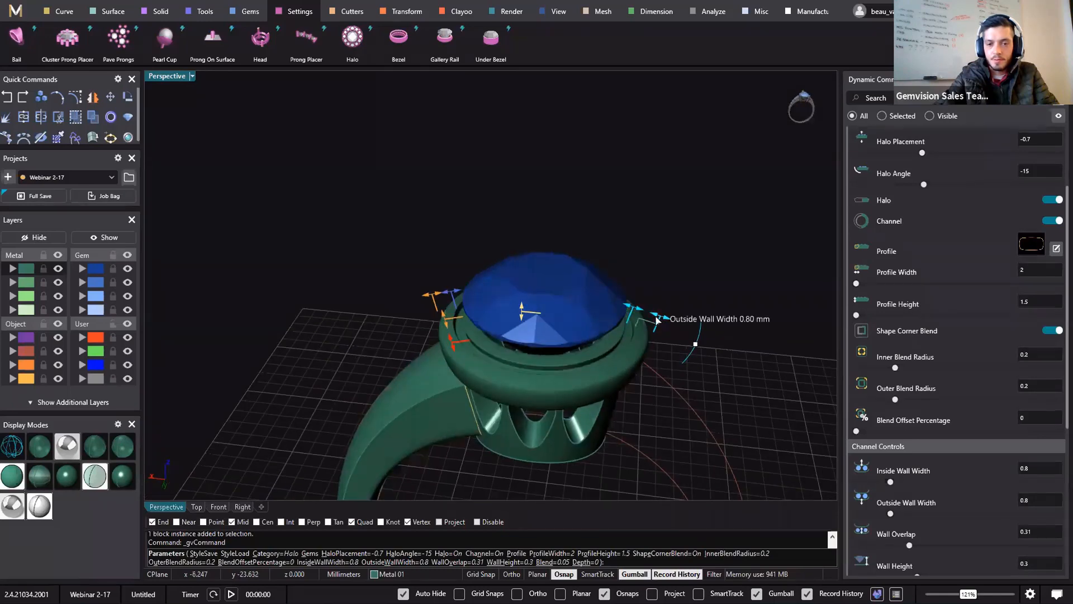
- Adjust the halo's channel walls to 0.76 mm inside width, 0.51 mm outside width, 0.05 mm overlap and 0.16 mm height
{"action": "left_click_drag", "start_coordinate": [665, 318], "coordinate": [636, 347]}
{"action": "scroll", "coordinate": [655, 322], "scroll_direction": "up", "scroll_amount": 4}
{"action": "scroll", "coordinate": [636, 347], "scroll_direction": "down", "scroll_amount": 4}
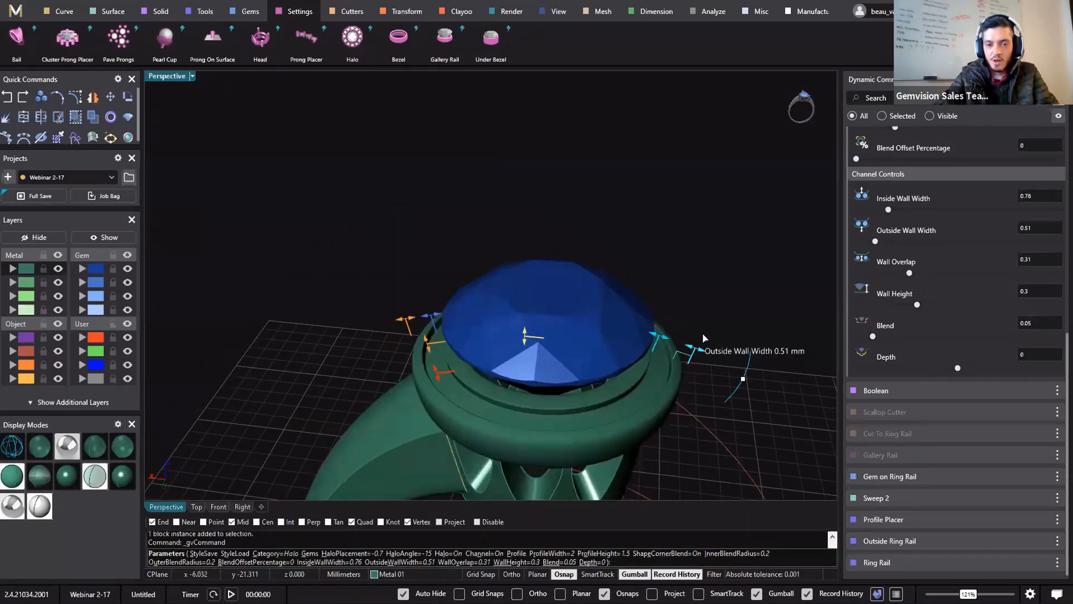
{"action": "scroll", "coordinate": [526, 300], "scroll_direction": "up", "scroll_amount": 4}
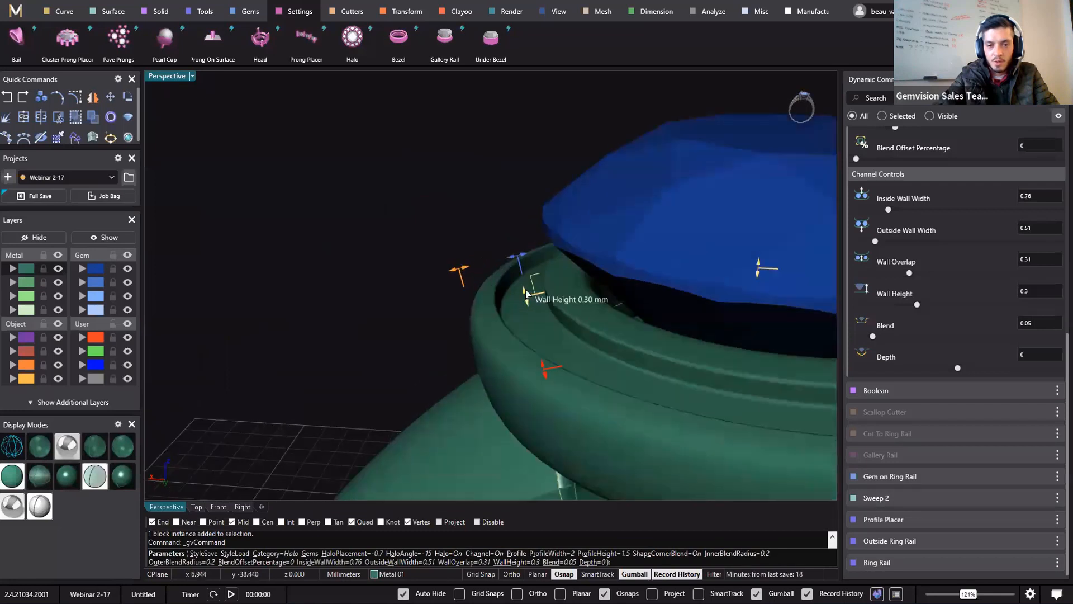
{"action": "left_click_drag", "start_coordinate": [526, 294], "coordinate": [490, 263]}
{"action": "scroll", "coordinate": [532, 255], "scroll_direction": "down", "scroll_amount": 3}
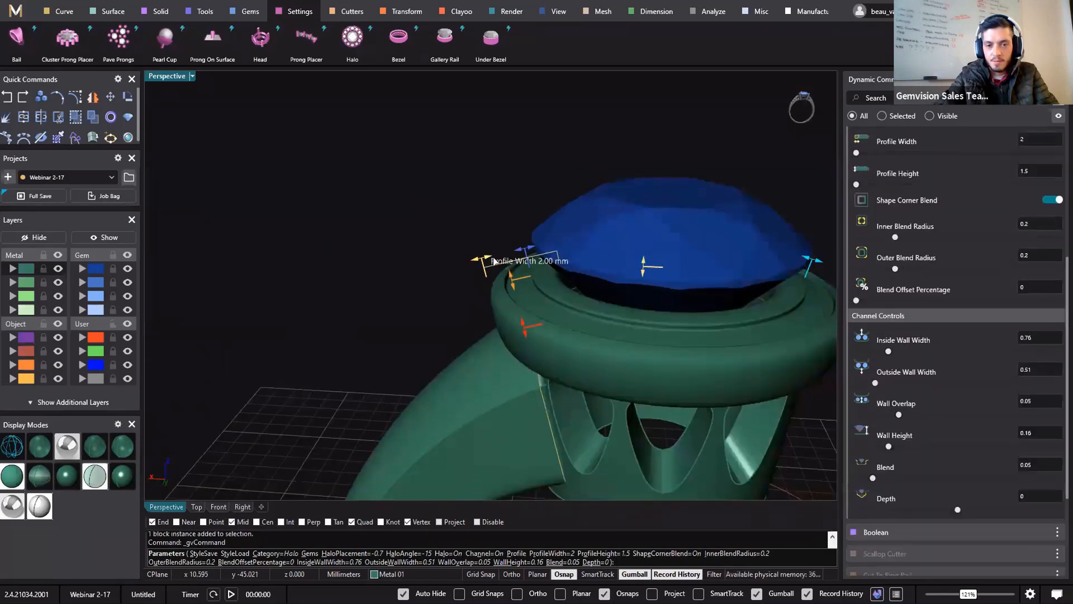
- Set the halo's profile height to 1 mm
{"action": "scroll", "coordinate": [620, 327], "scroll_direction": "down", "scroll_amount": 3}
{"action": "right_click_drag", "start_coordinate": [719, 419], "coordinate": [444, 245], "text": "shift"}
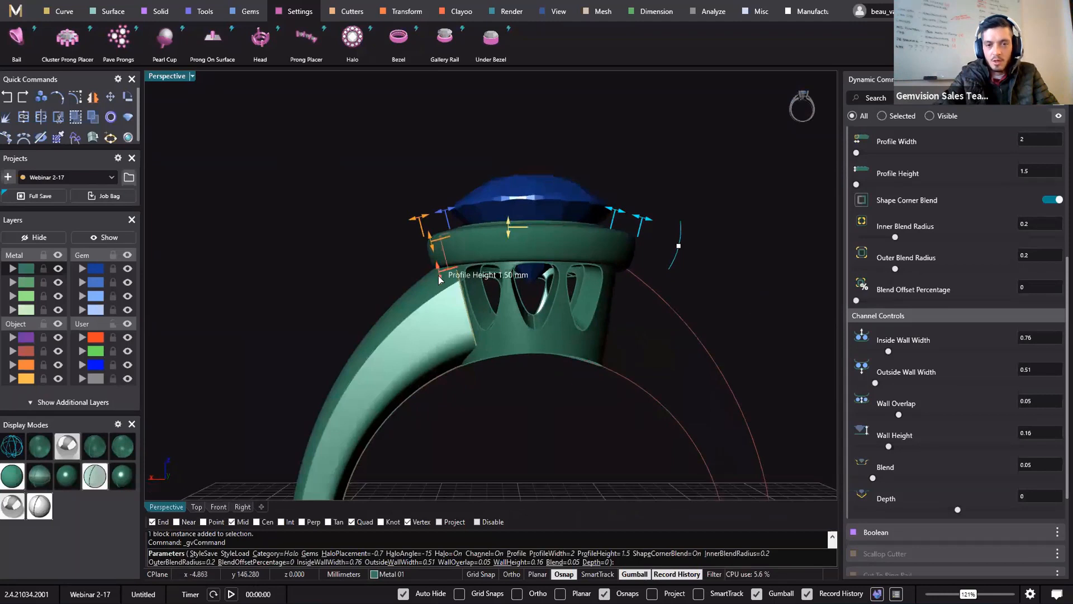
{"action": "scroll", "coordinate": [961, 255], "scroll_direction": "up", "scroll_amount": 4}
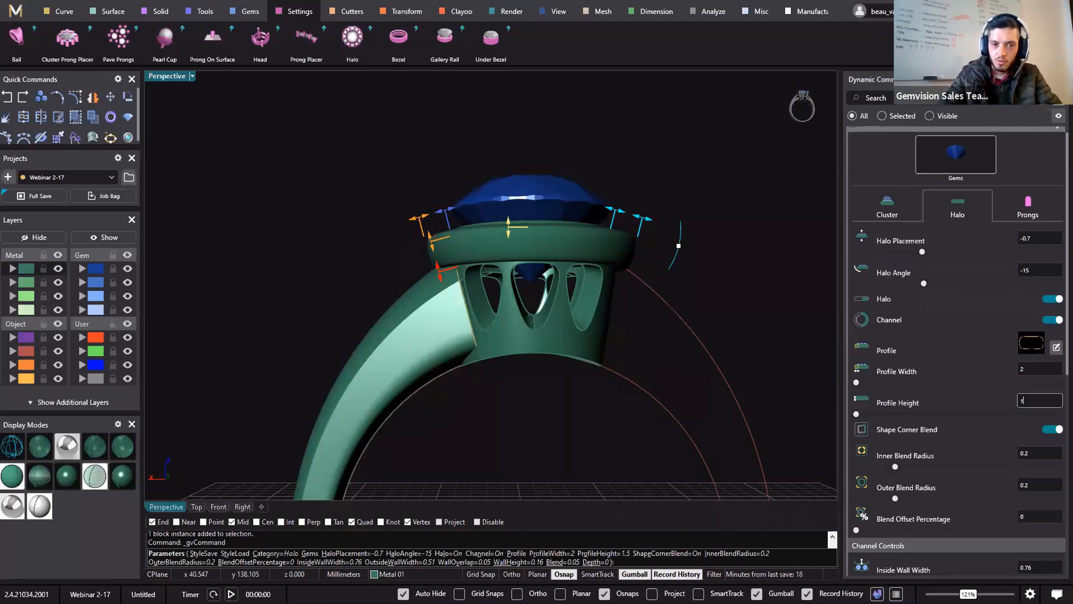
{"action": "key", "text": "Return"}
- Lower the halo below the center gem to a placement of -0.9 mm
{"action": "mouse_move", "coordinate": [499, 223]}
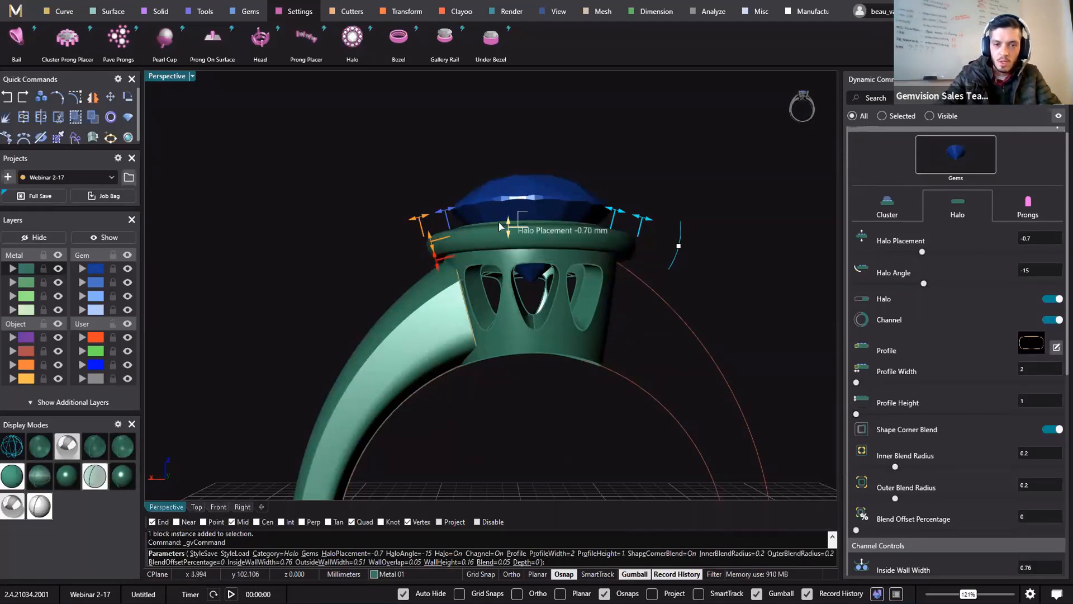
{"action": "right_click_drag", "start_coordinate": [530, 281], "coordinate": [513, 307]}
{"action": "scroll", "coordinate": [522, 263], "scroll_direction": "up", "scroll_amount": 6}
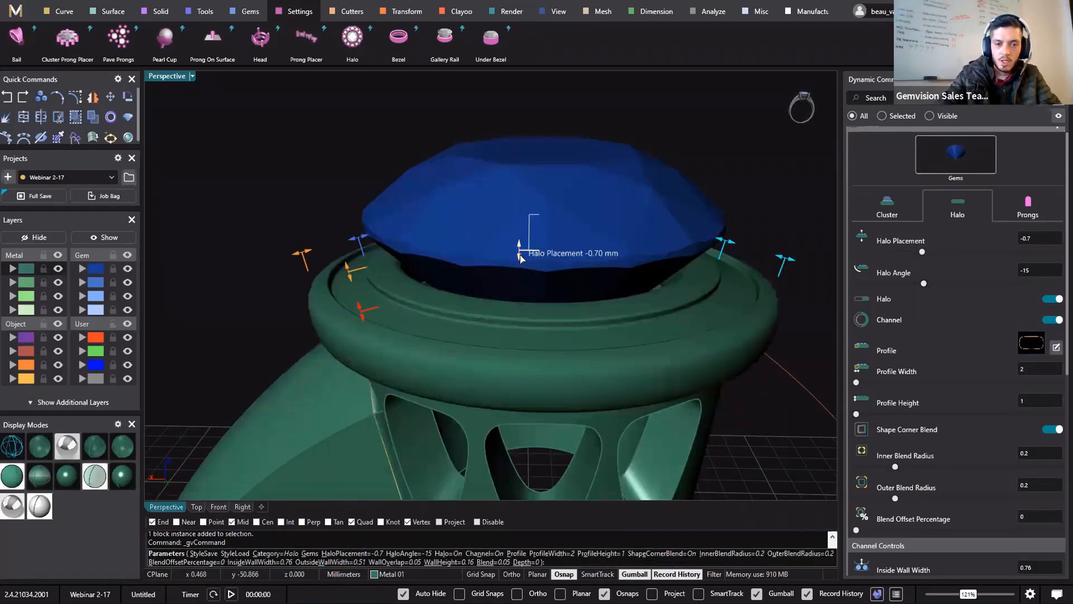
{"action": "left_click_drag", "start_coordinate": [519, 252], "coordinate": [517, 259]}
{"action": "right_click_drag", "start_coordinate": [425, 319], "coordinate": [684, 349]}
{"action": "scroll", "coordinate": [687, 349], "scroll_direction": "down", "scroll_amount": 3}
{"action": "scroll", "coordinate": [978, 213], "scroll_direction": "up", "scroll_amount": 3}
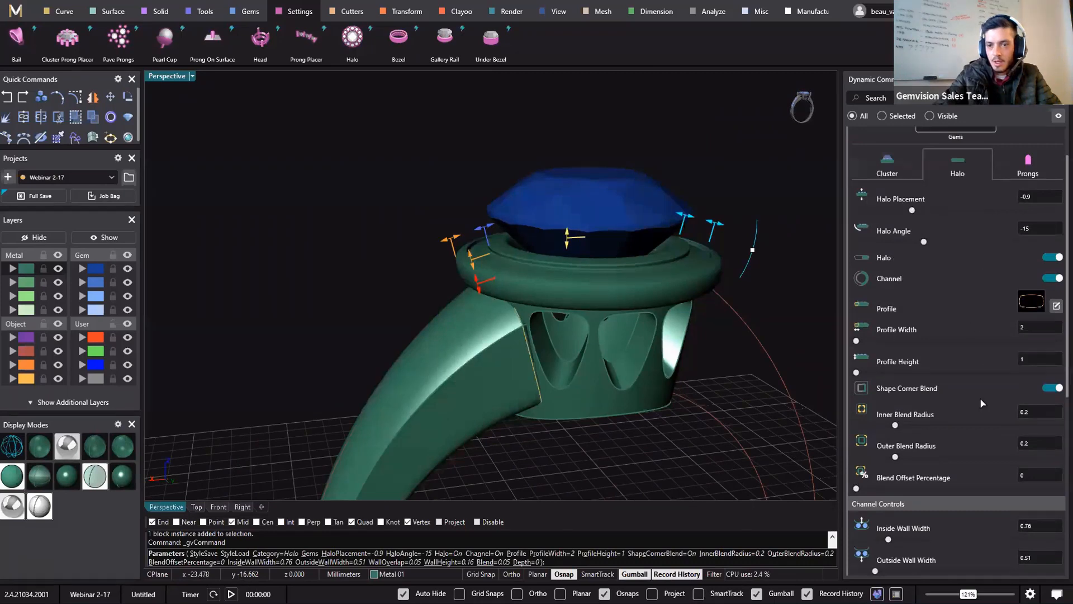
- Set the halo's profile width to 1.5 mm and tilt it to a halo angle of -20 degrees
{"action": "left_click", "coordinate": [1028, 357]}
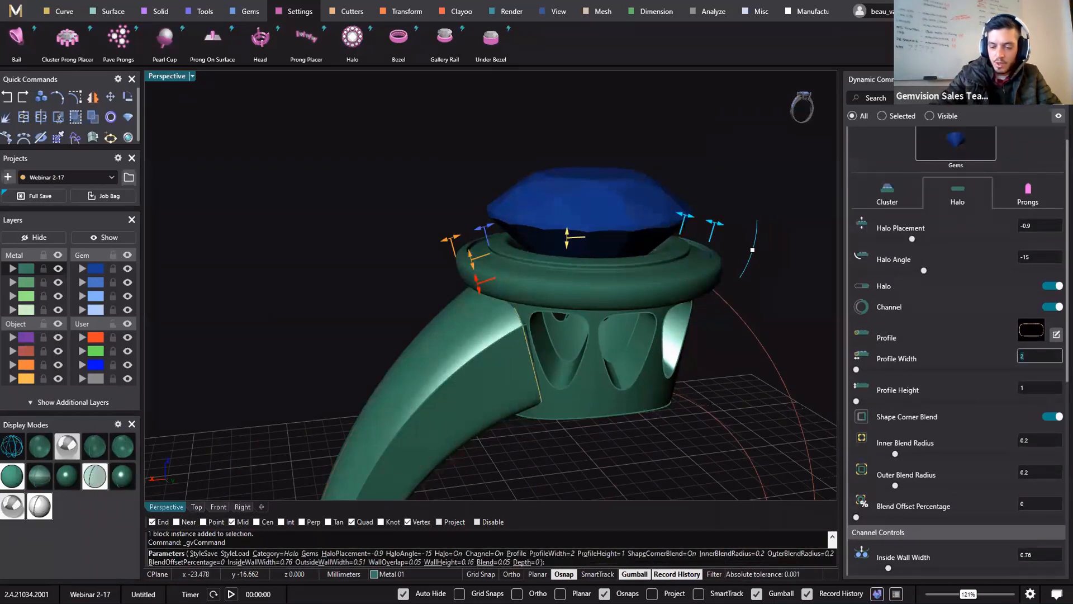
{"action": "key", "text": "Return"}
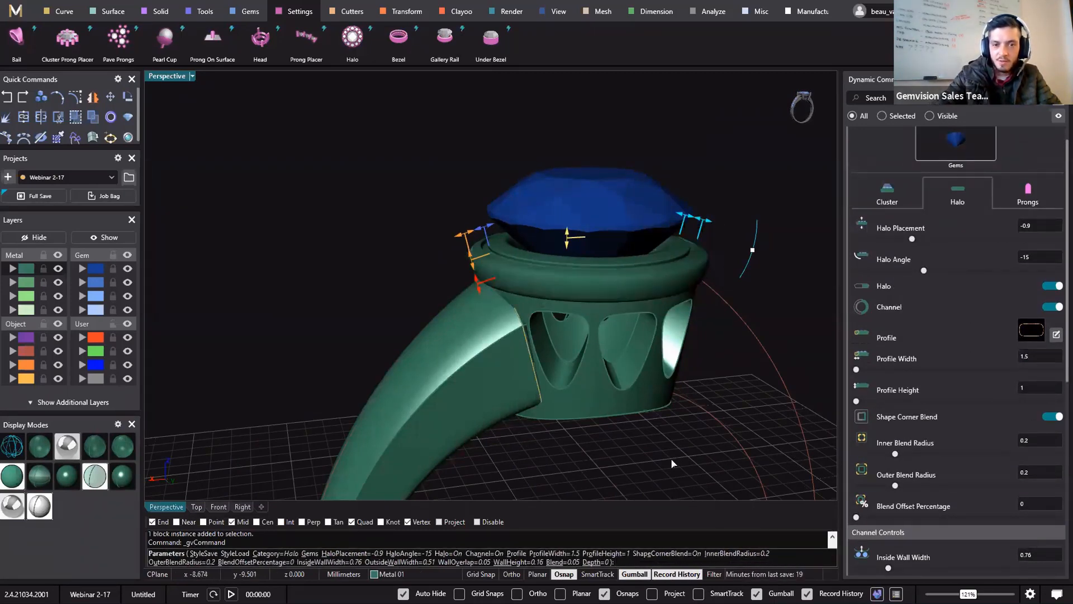
{"action": "scroll", "coordinate": [569, 300], "scroll_direction": "up", "scroll_amount": 4}
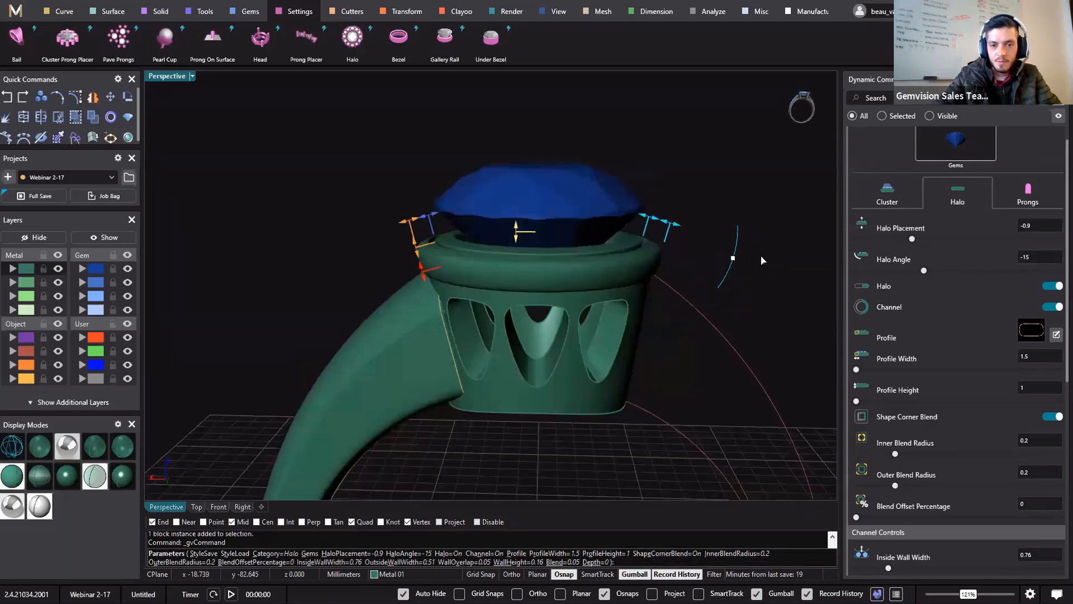
{"action": "mouse_move", "coordinate": [730, 278]}
{"action": "left_click_drag", "start_coordinate": [736, 265], "coordinate": [741, 273]}
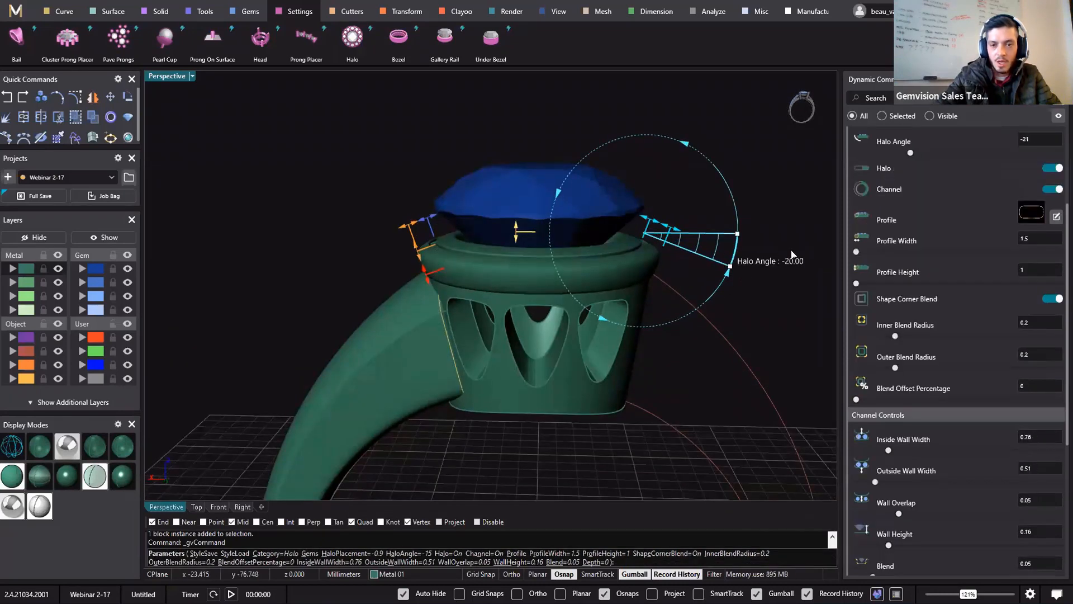
- Set the halo's profile width to 1.75 mm and complete the halo
{"action": "scroll", "coordinate": [1006, 175], "scroll_direction": "up", "scroll_amount": 1}
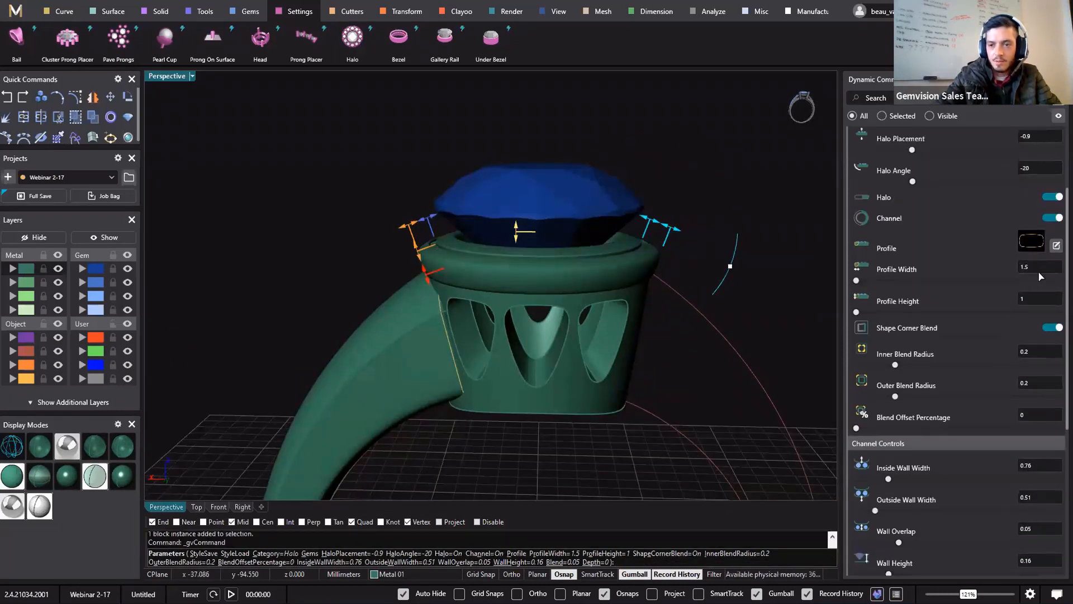
{"action": "key", "text": "Return"}
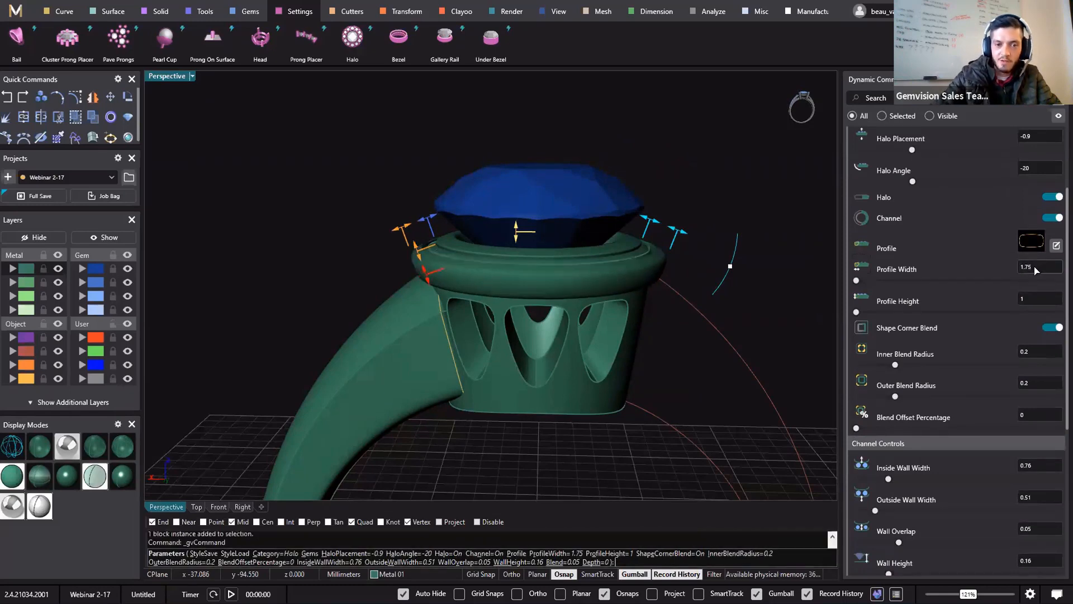
{"action": "right_click_drag", "start_coordinate": [688, 312], "coordinate": [503, 257]}
{"action": "scroll", "coordinate": [472, 209], "scroll_direction": "down", "scroll_amount": 5}
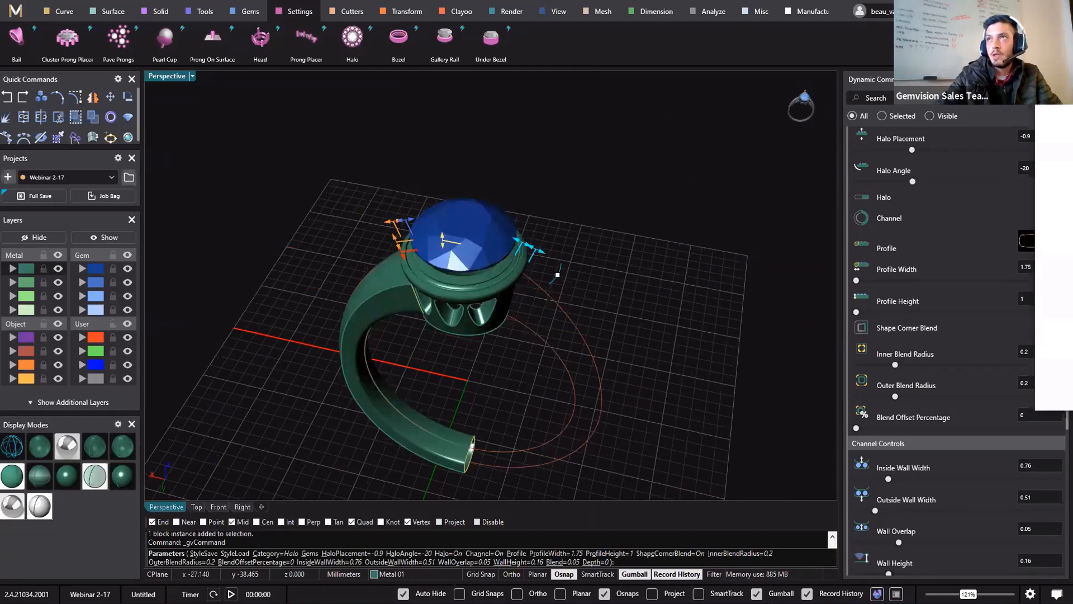
{"action": "right_click", "coordinate": [459, 123]}
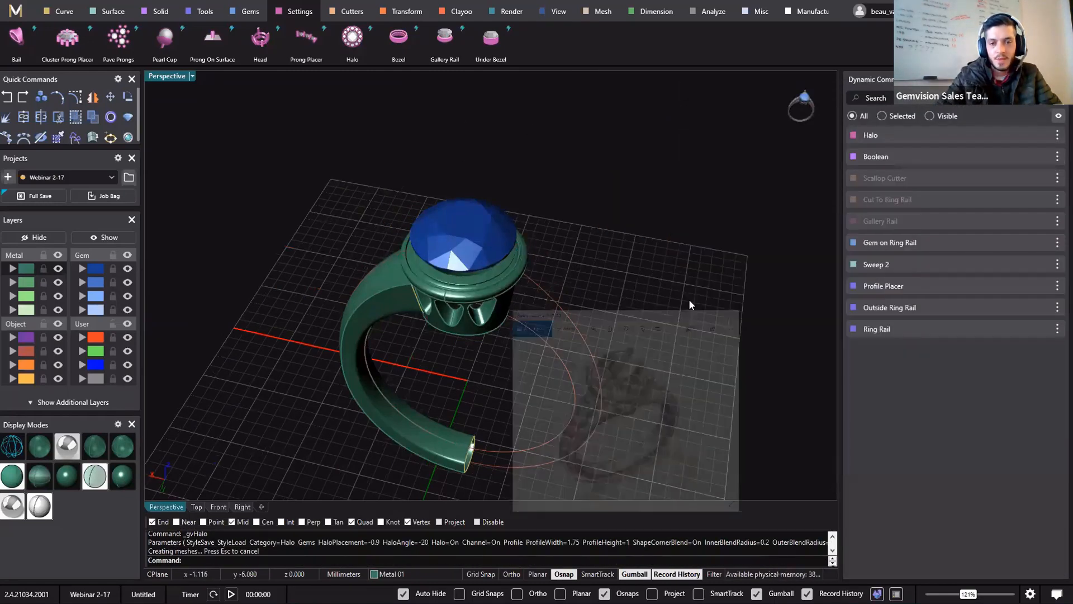
- Check the halo and prong design in the reference sketch against the modeled ring
{"action": "key", "text": "alt+Tab"}
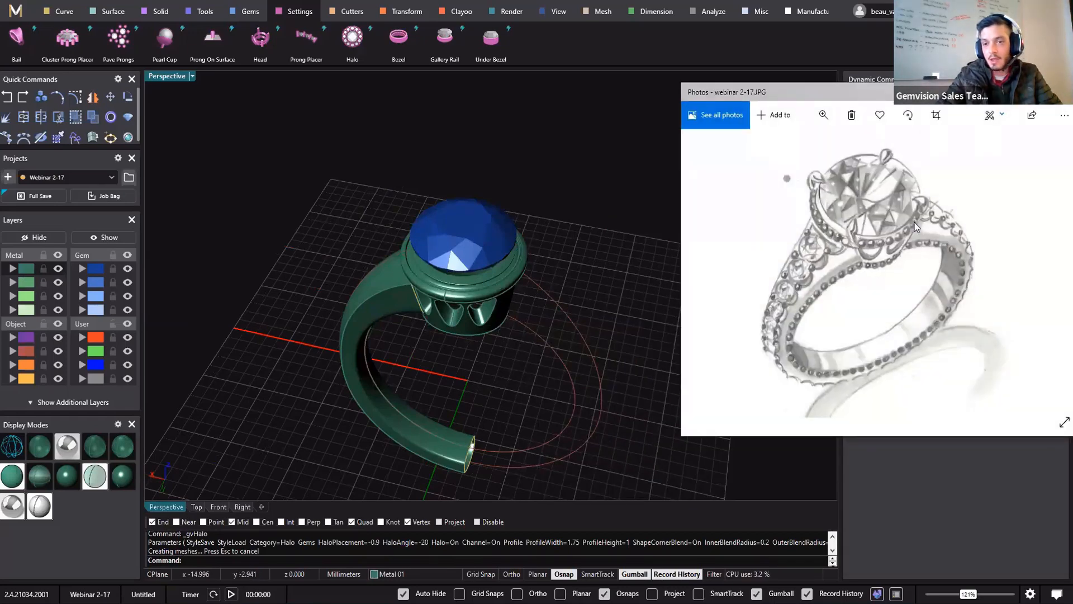
{"action": "left_click", "coordinate": [482, 103]}
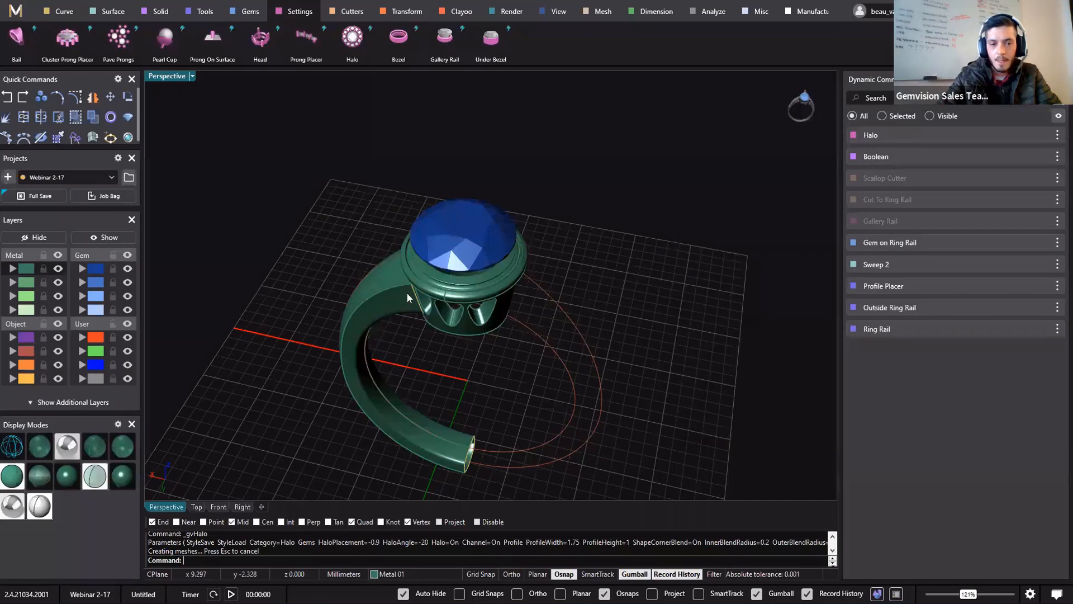
- Build a four-prong head on the center gem and set its rail count to 0
{"action": "right_click_drag", "start_coordinate": [407, 292], "coordinate": [490, 217]}
{"action": "scroll", "coordinate": [463, 235], "scroll_direction": "up", "scroll_amount": 5}
{"action": "left_click", "coordinate": [529, 185]}
{"action": "left_click", "coordinate": [511, 180]}
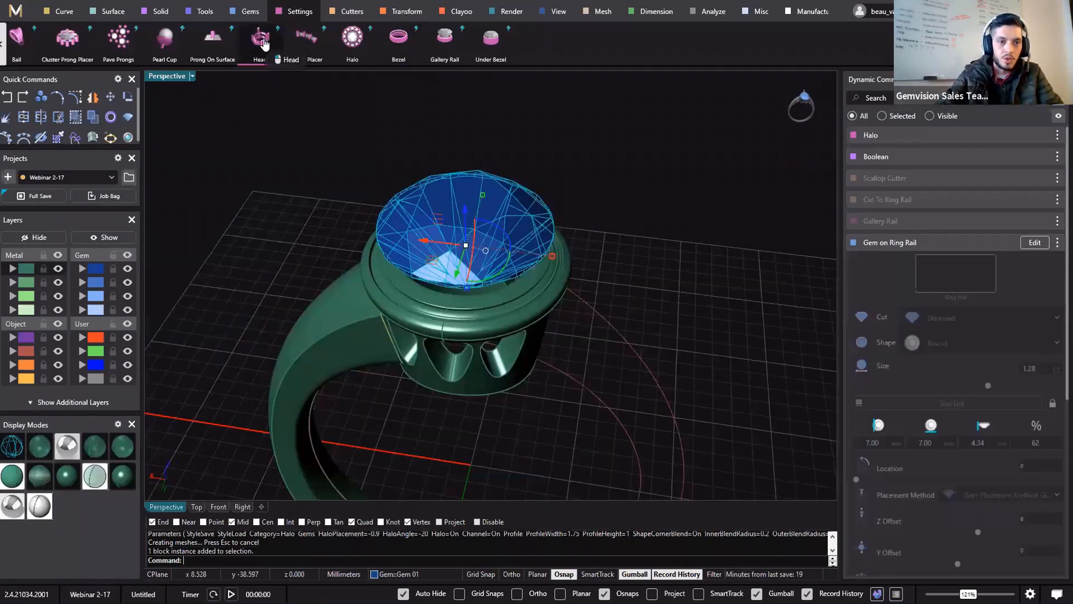
{"action": "left_click", "coordinate": [306, 38]}
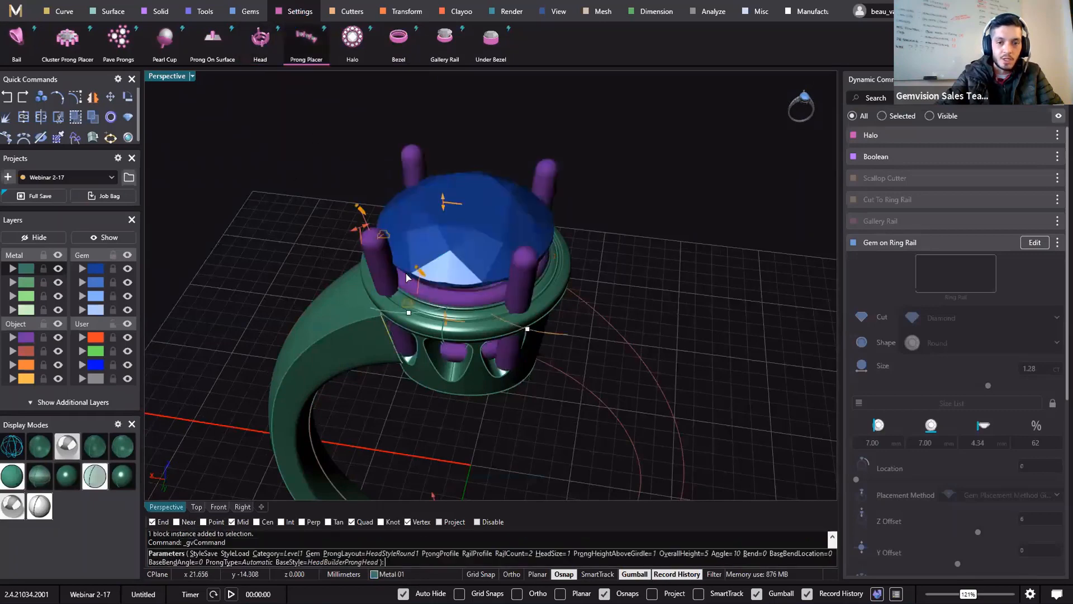
{"action": "scroll", "coordinate": [617, 449], "scroll_direction": "down", "scroll_amount": 5}
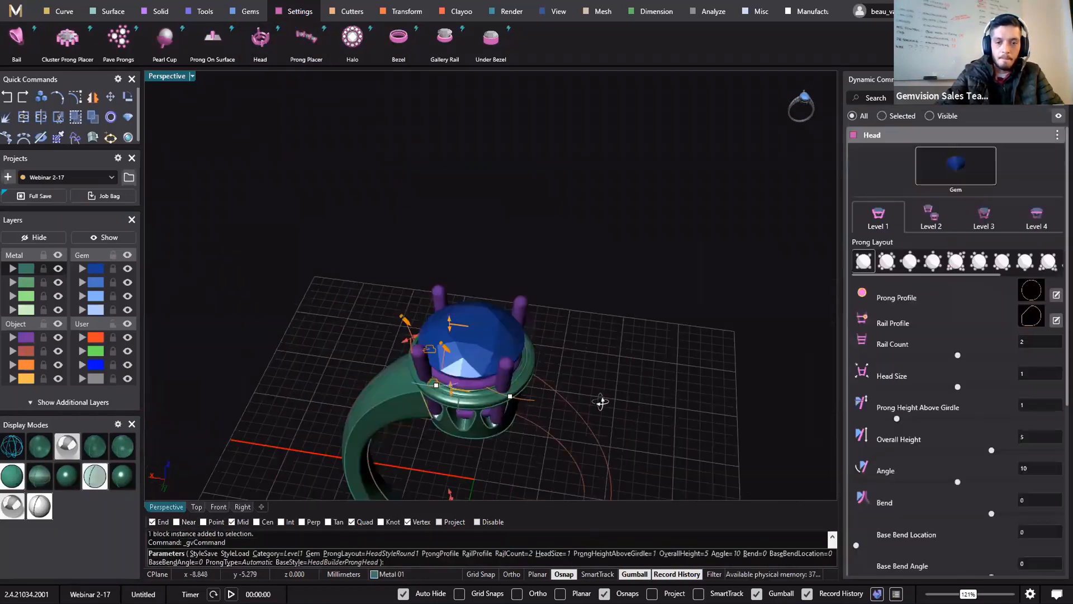
{"action": "right_click_drag", "start_coordinate": [601, 403], "coordinate": [601, 336]}
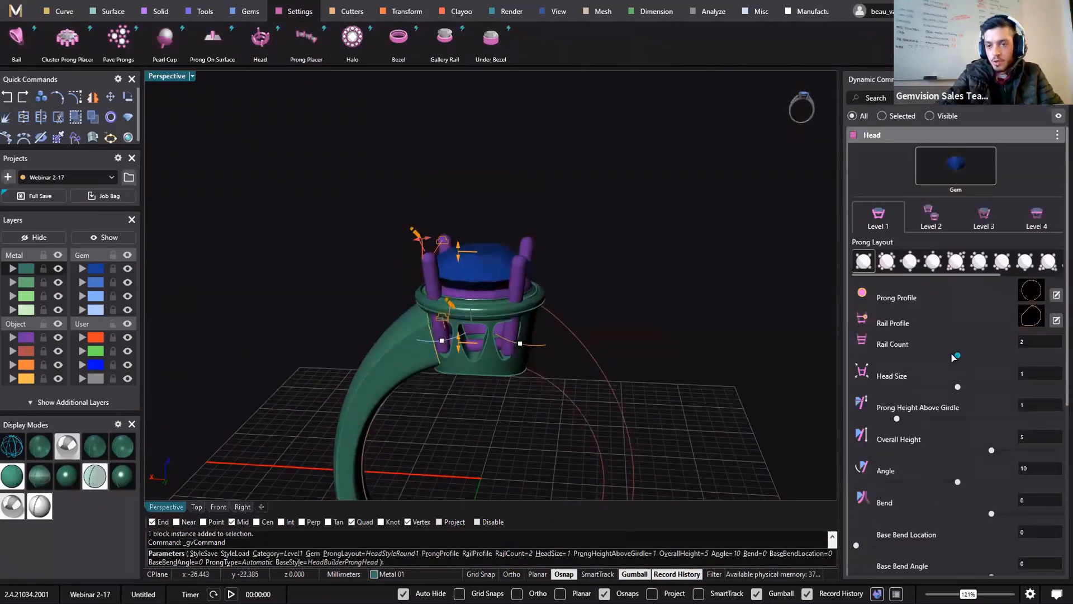
{"action": "left_click_drag", "start_coordinate": [956, 356], "coordinate": [861, 350]}
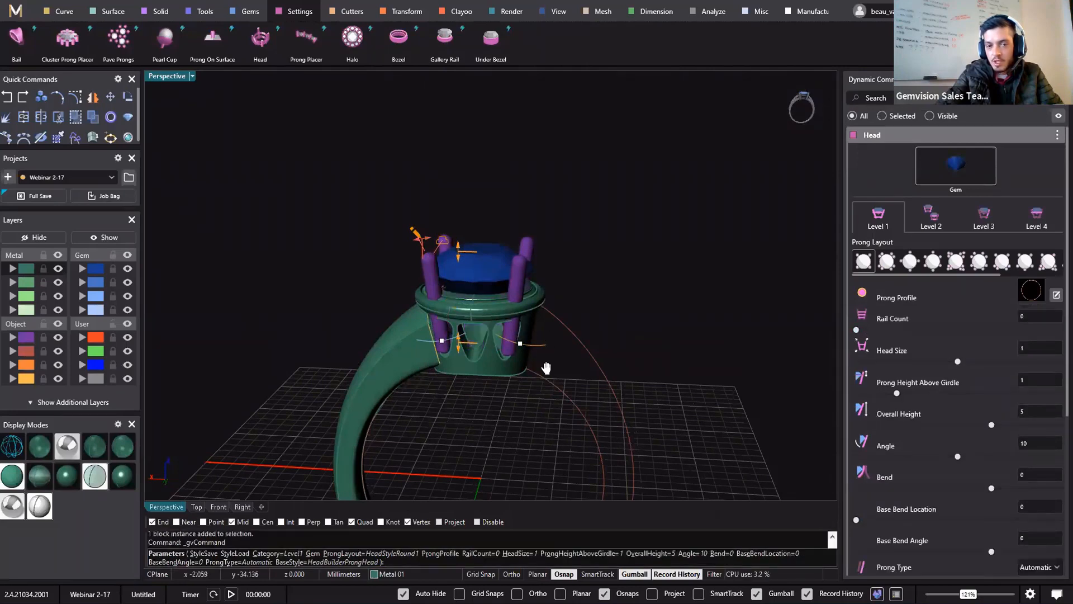
- Set the head's overall height to 1.95 mm, with a prong angle of 29 degrees and a bend of -13.2
{"action": "right_click_drag", "start_coordinate": [547, 368], "coordinate": [542, 404], "text": "shift"}
{"action": "left_click_drag", "start_coordinate": [457, 378], "coordinate": [457, 330]}
{"action": "scroll", "coordinate": [455, 337], "scroll_direction": "up", "scroll_amount": 7}
{"action": "scroll", "coordinate": [408, 322], "scroll_direction": "up", "scroll_amount": 4}
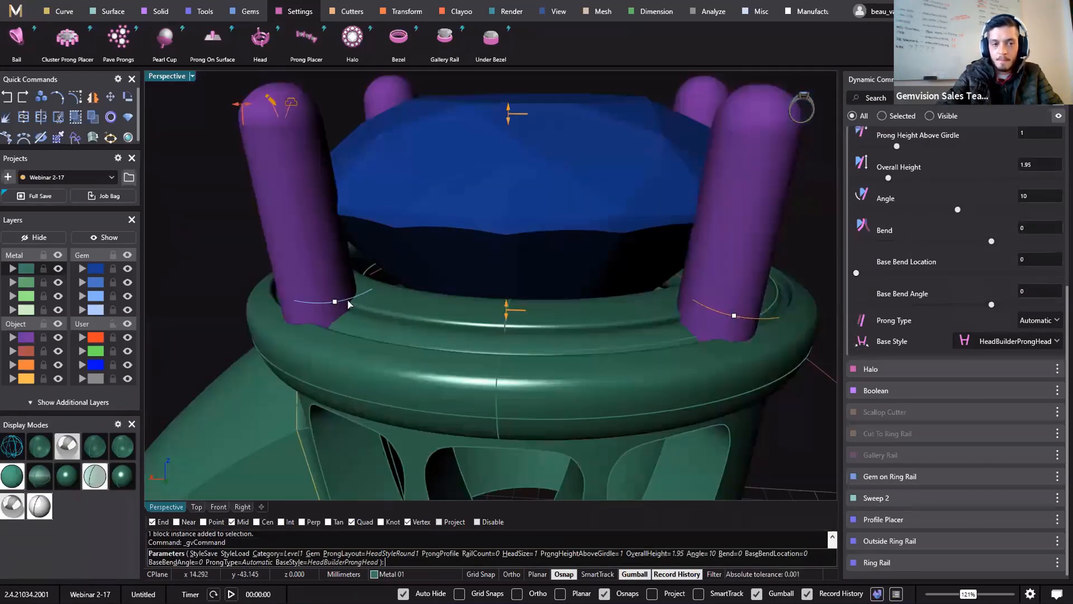
{"action": "left_click_drag", "start_coordinate": [345, 303], "coordinate": [373, 285]}
{"action": "mouse_move", "coordinate": [696, 301]}
{"action": "left_click_drag", "start_coordinate": [705, 306], "coordinate": [724, 316]}
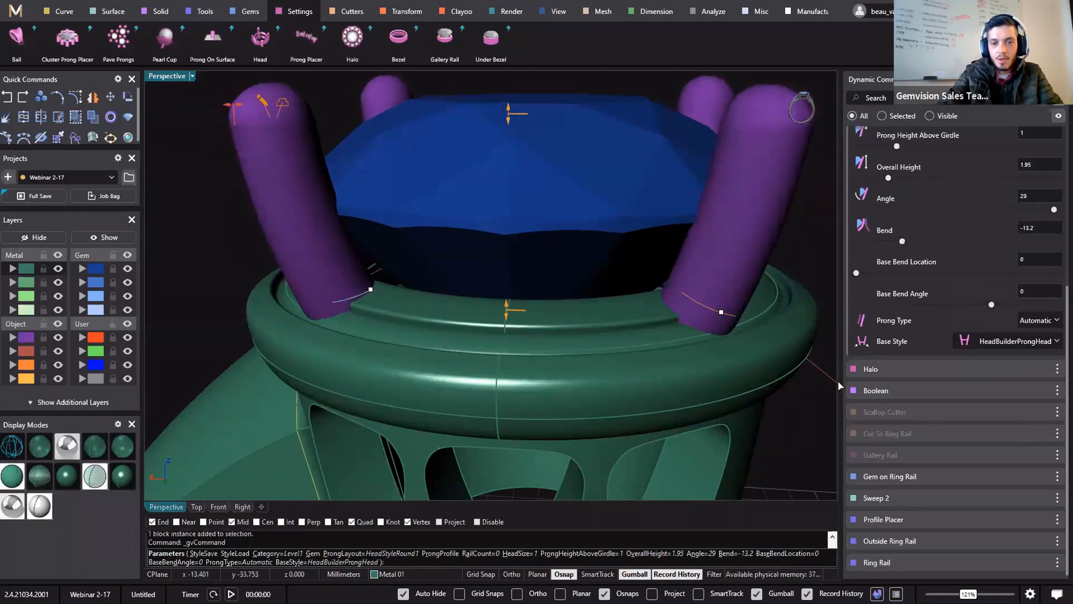
- Lower the prong height above the girdle to 0 mm and set the head size to 0.85 mm
{"action": "right_click_drag", "start_coordinate": [489, 125], "coordinate": [455, 199], "text": "shift"}
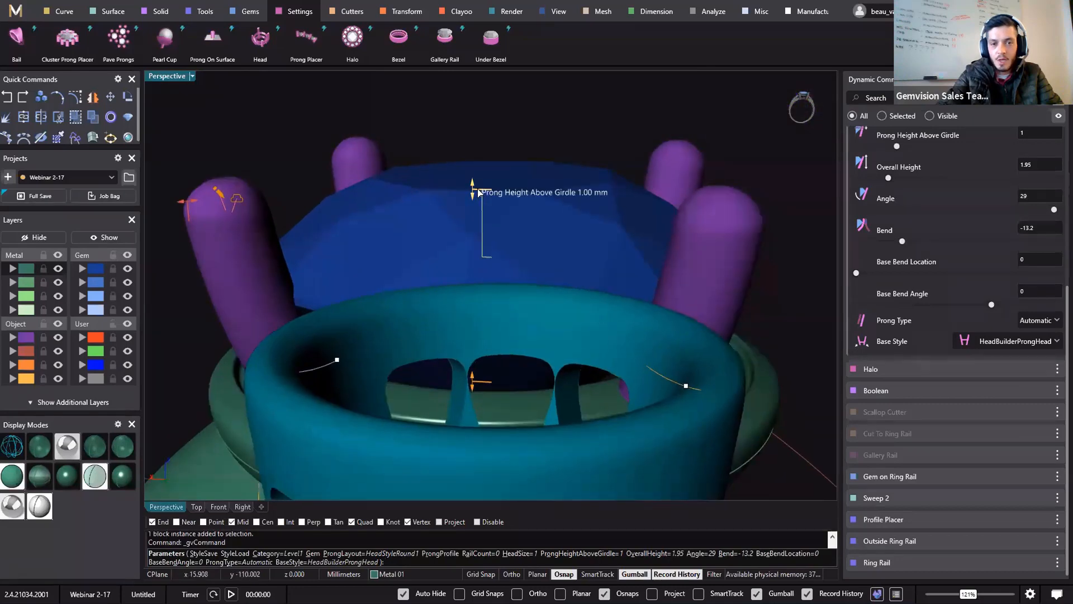
{"action": "left_click_drag", "start_coordinate": [481, 196], "coordinate": [502, 275]}
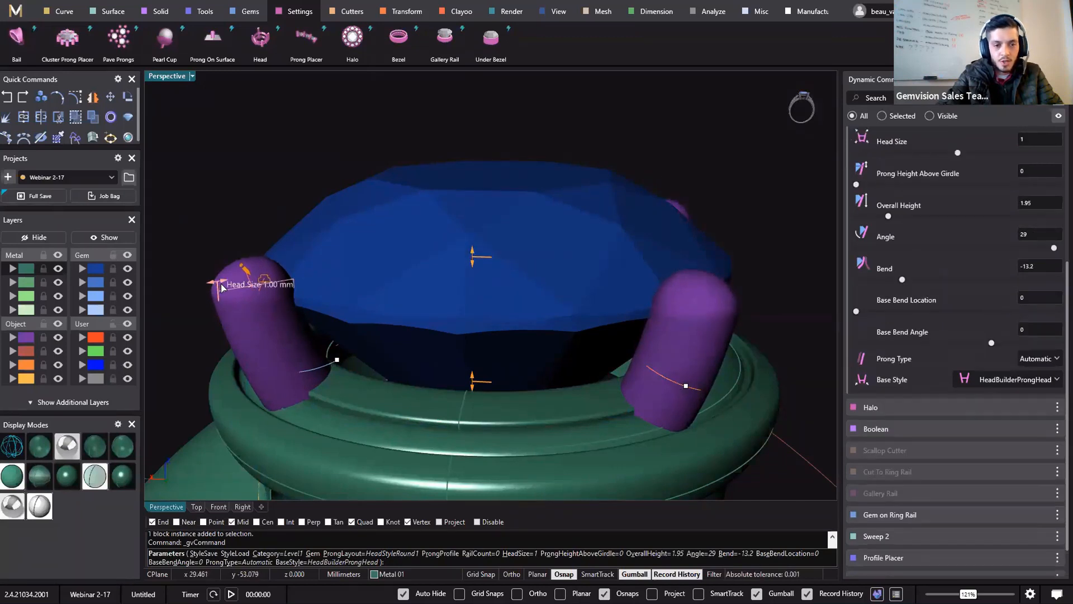
{"action": "left_click_drag", "start_coordinate": [222, 286], "coordinate": [234, 283]}
{"action": "right_click_drag", "start_coordinate": [259, 322], "coordinate": [260, 350]}
{"action": "scroll", "coordinate": [260, 350], "scroll_direction": "down", "scroll_amount": 6}
{"action": "right_click_drag", "start_coordinate": [390, 256], "coordinate": [534, 142], "text": "shift"}
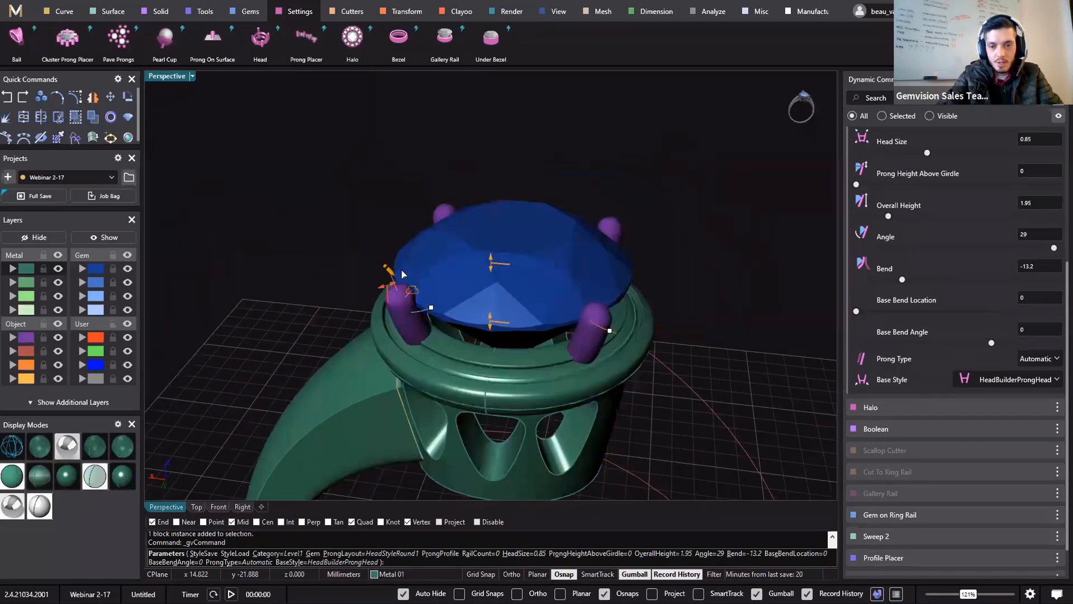
{"action": "scroll", "coordinate": [525, 159], "scroll_direction": "down", "scroll_amount": 2}
{"action": "right_click_drag", "start_coordinate": [420, 336], "coordinate": [423, 354]}
{"action": "right_click_drag", "start_coordinate": [417, 270], "coordinate": [385, 271]}
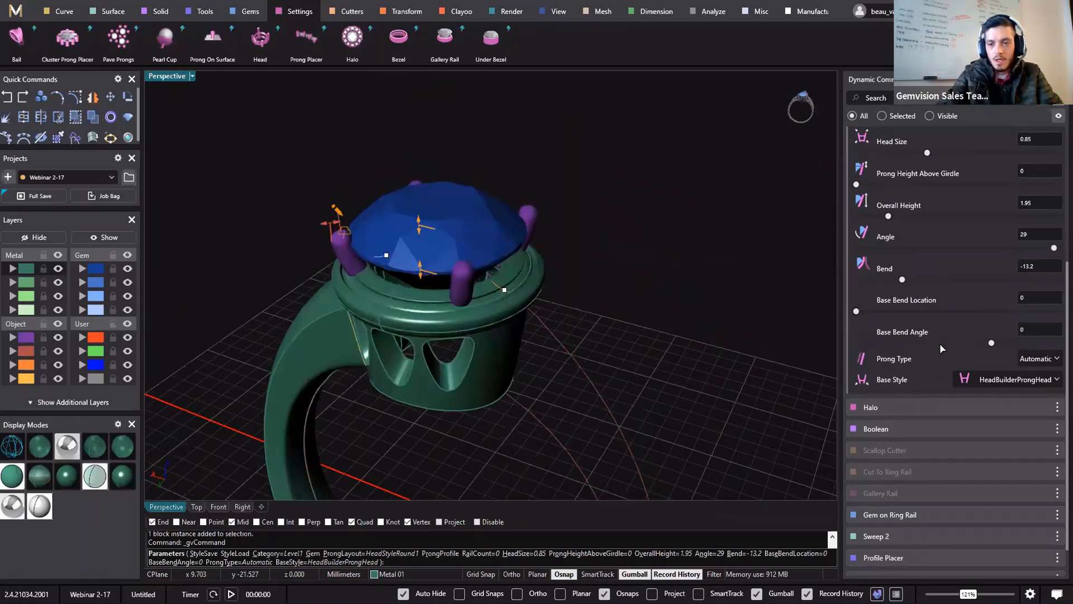
- In the head's Level 2 settings, set the dome height to 1.4 and dome rotation to 64, and complete the head
{"action": "scroll", "coordinate": [940, 343], "scroll_direction": "up", "scroll_amount": 4}
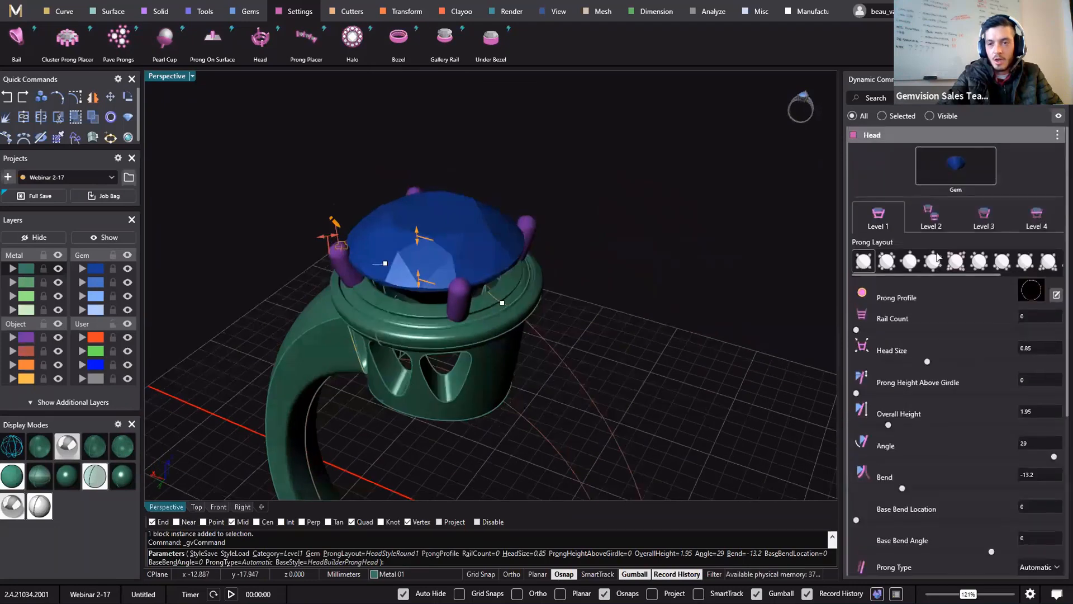
{"action": "left_click", "coordinate": [948, 219]}
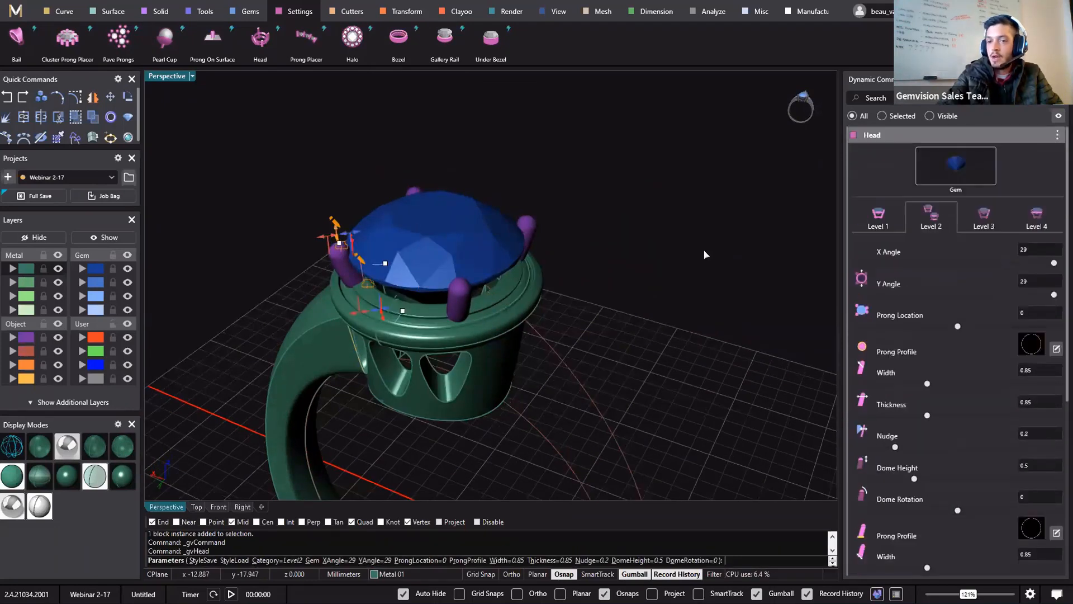
{"action": "scroll", "coordinate": [358, 268], "scroll_direction": "up", "scroll_amount": 5}
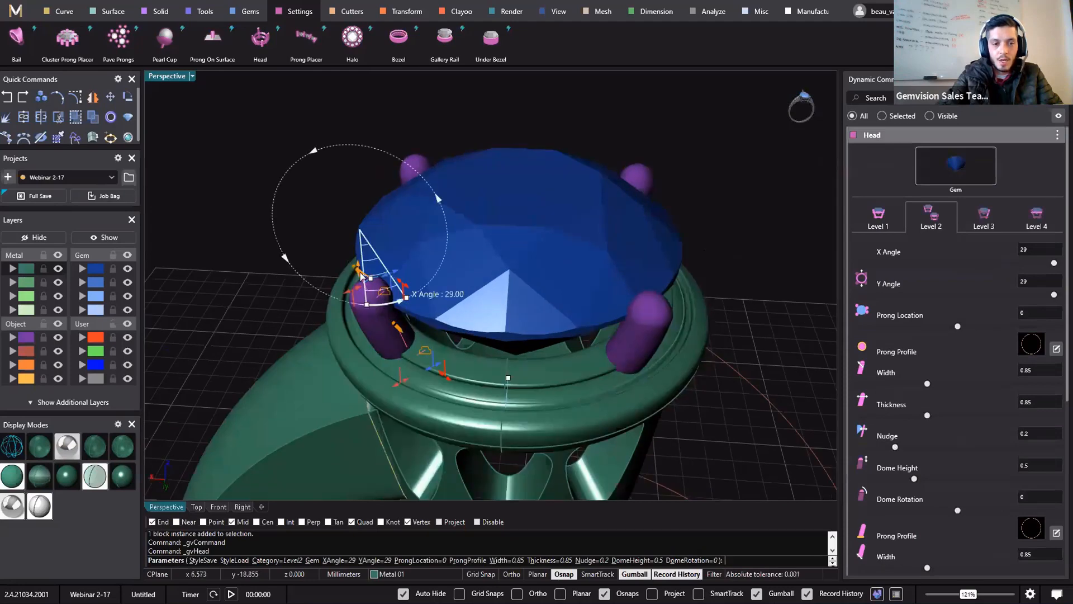
{"action": "left_click_drag", "start_coordinate": [353, 247], "coordinate": [356, 204]}
{"action": "right_click_drag", "start_coordinate": [497, 247], "coordinate": [464, 363], "text": "shift"}
{"action": "mouse_move", "coordinate": [324, 324]}
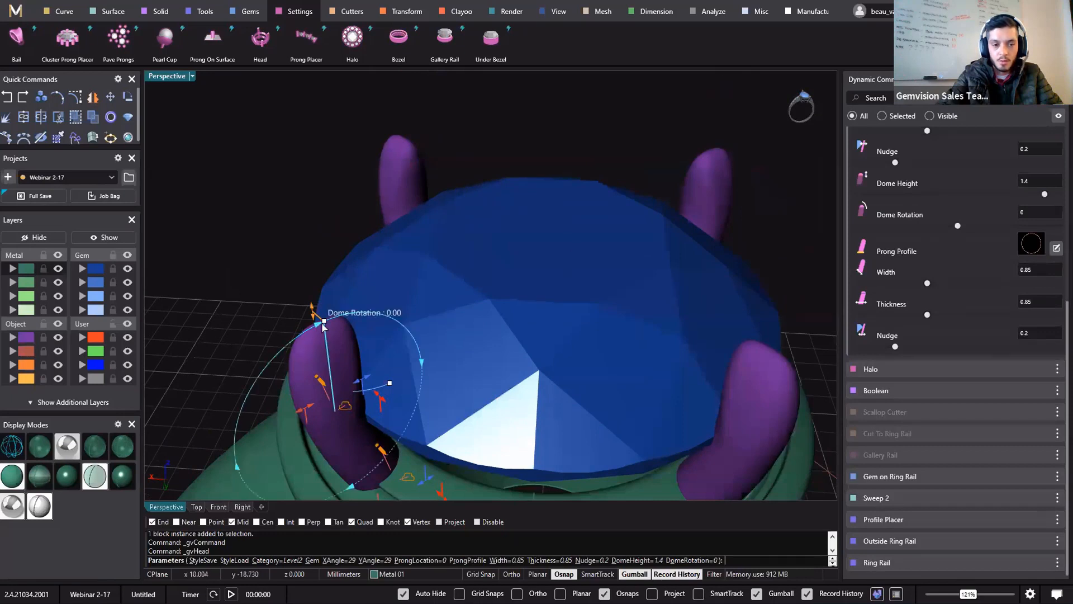
{"action": "left_click_drag", "start_coordinate": [337, 321], "coordinate": [416, 335]}
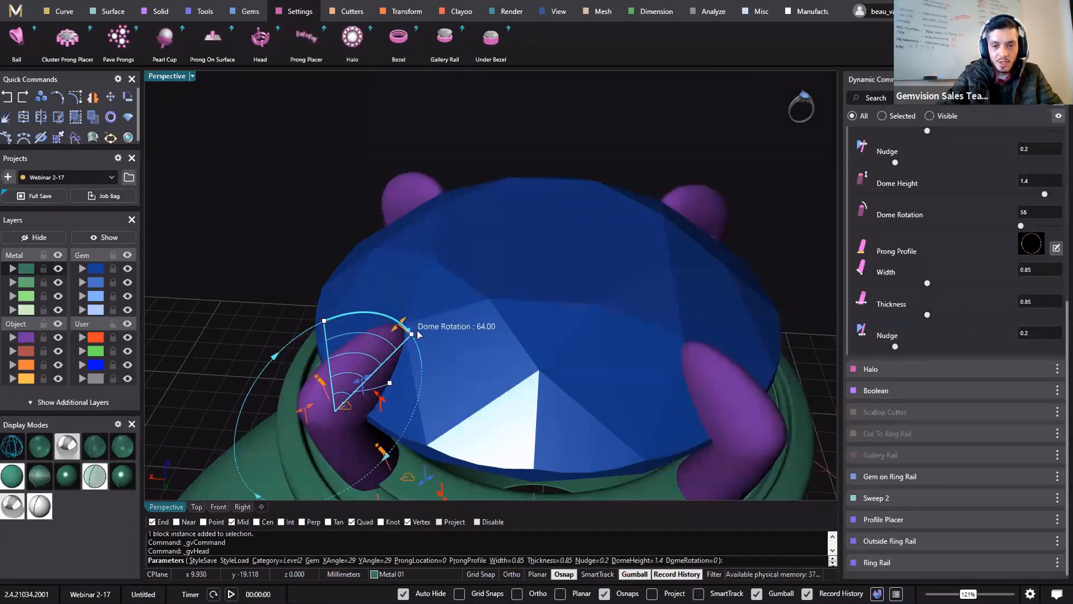
{"action": "scroll", "coordinate": [421, 373], "scroll_direction": "down", "scroll_amount": 8}
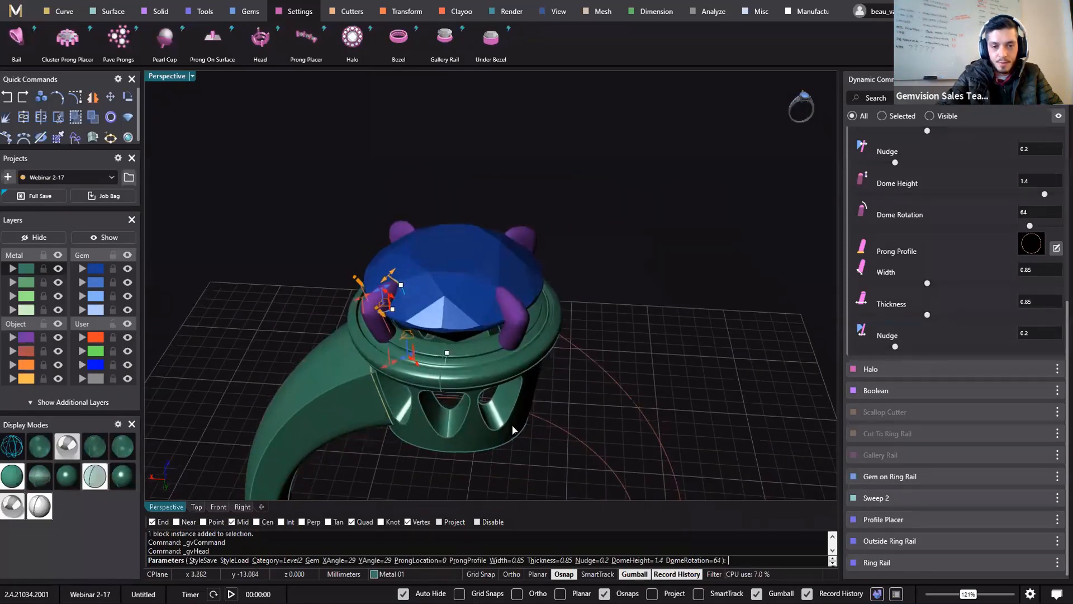
{"action": "scroll", "coordinate": [512, 428], "scroll_direction": "down", "scroll_amount": 1}
{"action": "key", "text": "Return"}
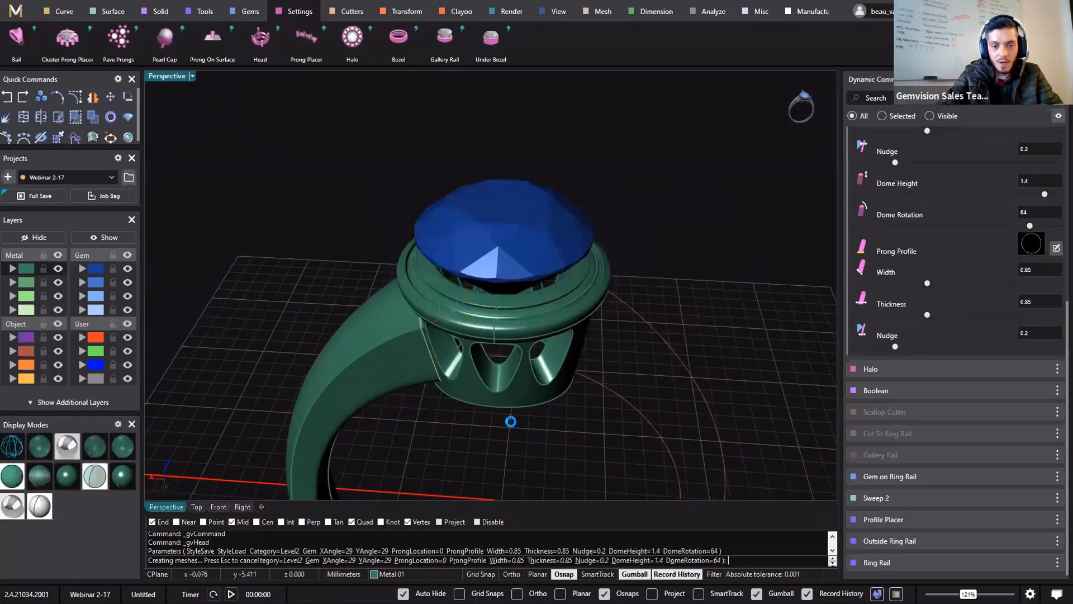
- Extract an isocurve from the halo's top surface, set to an angle of 180 degrees so it runs around the halo
{"action": "right_click_drag", "start_coordinate": [513, 391], "coordinate": [378, 294], "text": "shift"}
{"action": "scroll", "coordinate": [378, 294], "scroll_direction": "up", "scroll_amount": 5}
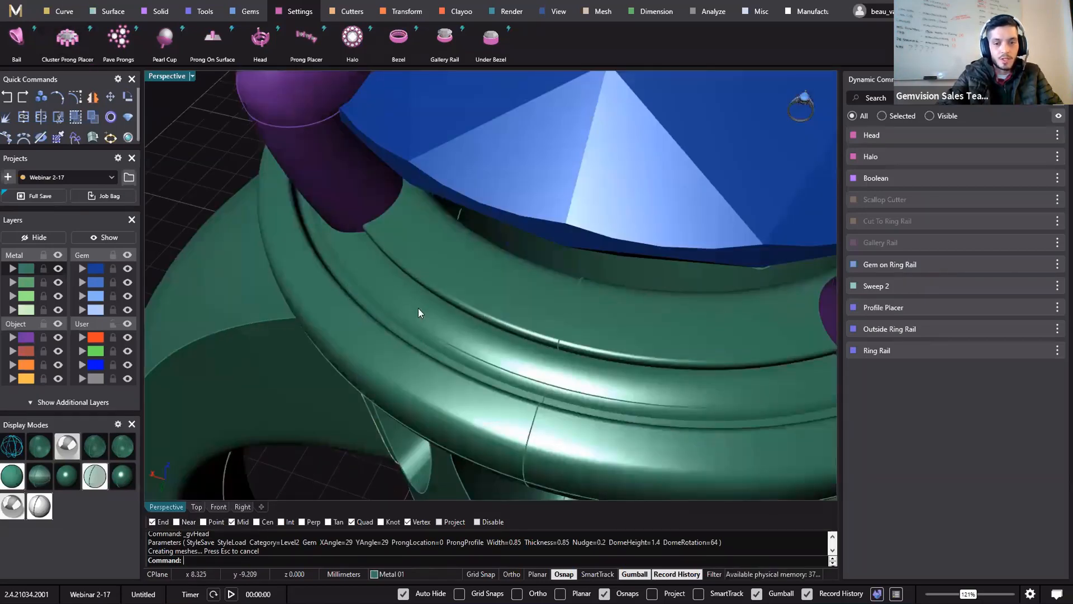
{"action": "scroll", "coordinate": [657, 391], "scroll_direction": "down", "scroll_amount": 9}
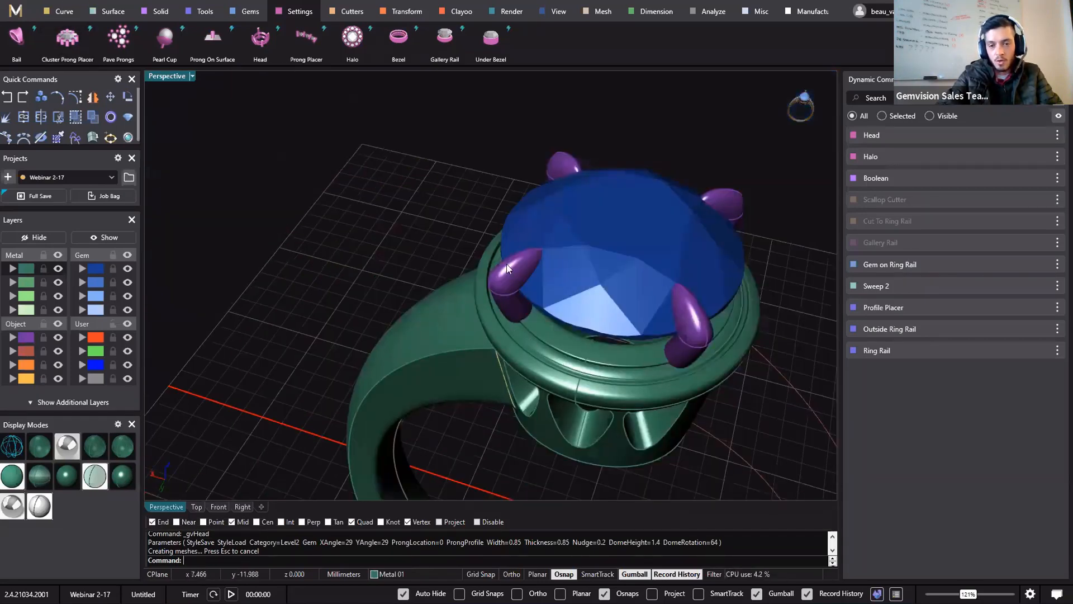
{"action": "right_click_drag", "start_coordinate": [504, 247], "coordinate": [82, 12]}
{"action": "left_click", "coordinate": [64, 11]}
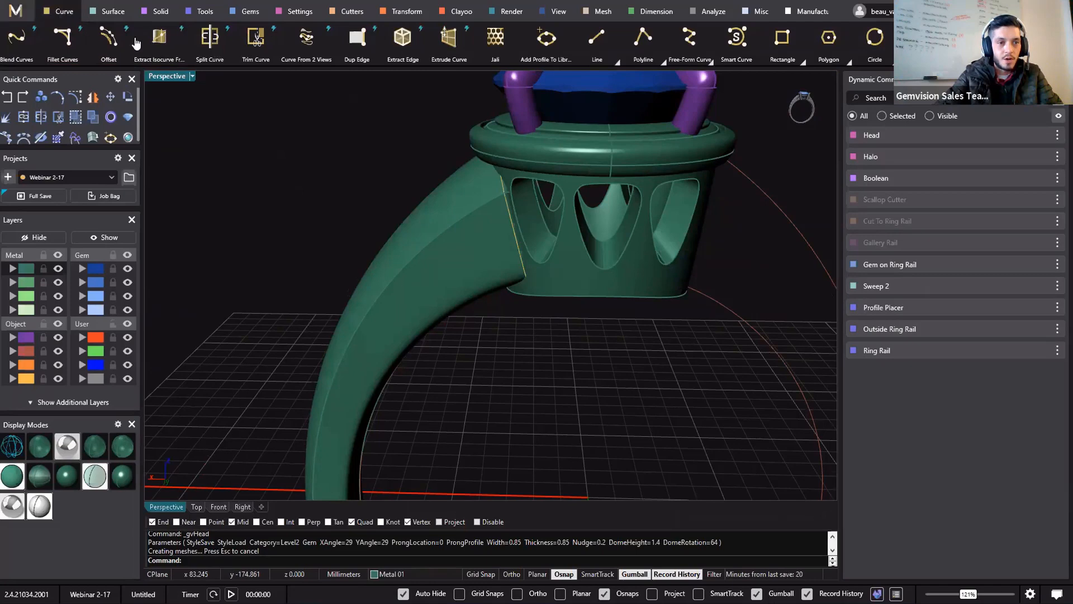
{"action": "left_click", "coordinate": [159, 39]}
{"action": "right_click_drag", "start_coordinate": [556, 224], "coordinate": [489, 229]}
{"action": "scroll", "coordinate": [489, 229], "scroll_direction": "up", "scroll_amount": 6}
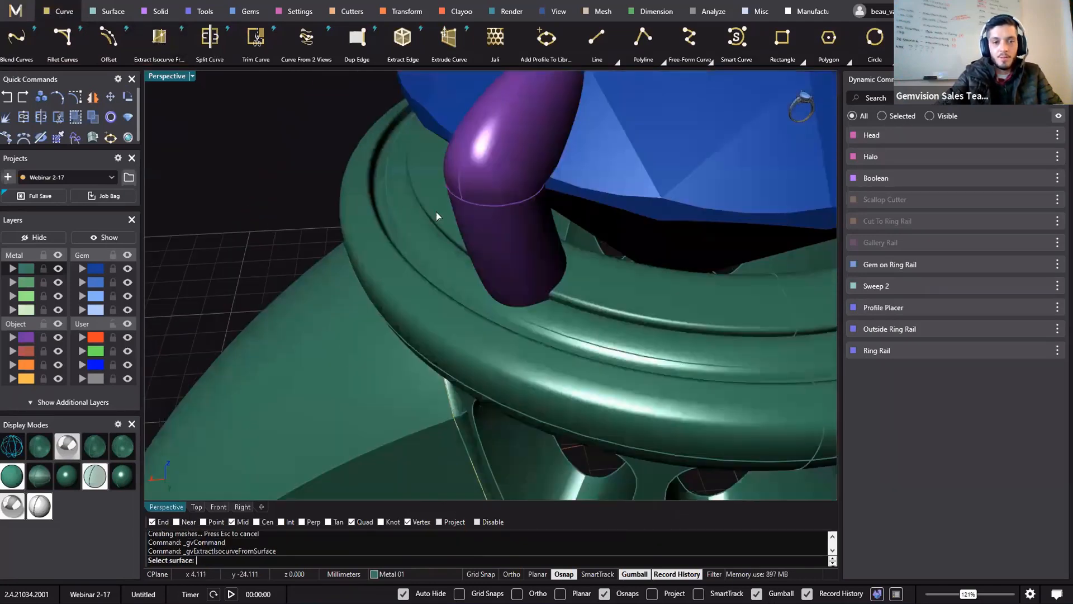
{"action": "left_click", "coordinate": [414, 277]}
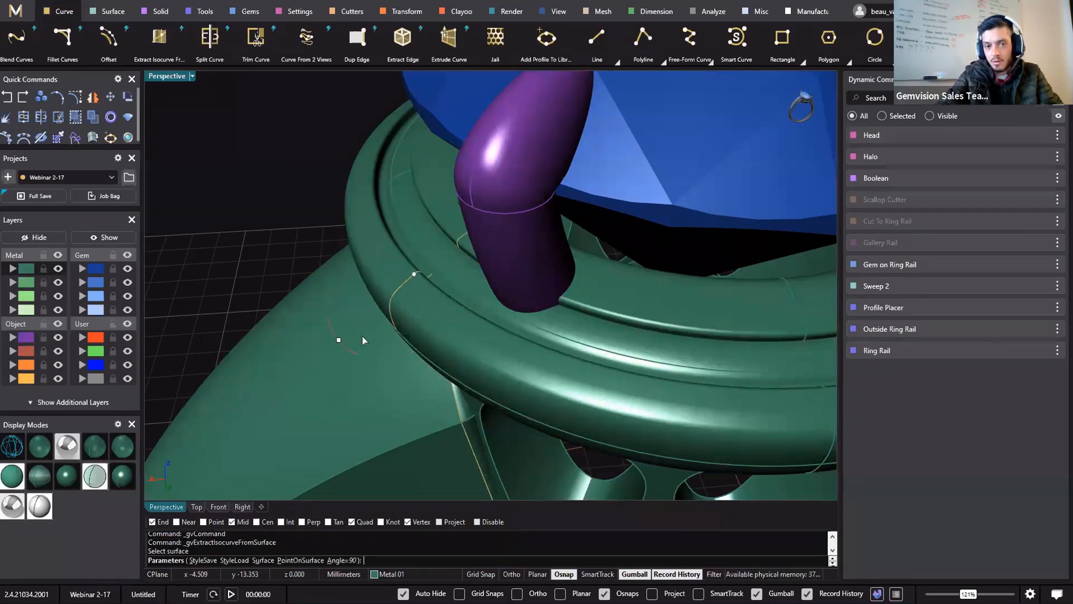
{"action": "left_click_drag", "start_coordinate": [347, 358], "coordinate": [486, 347]}
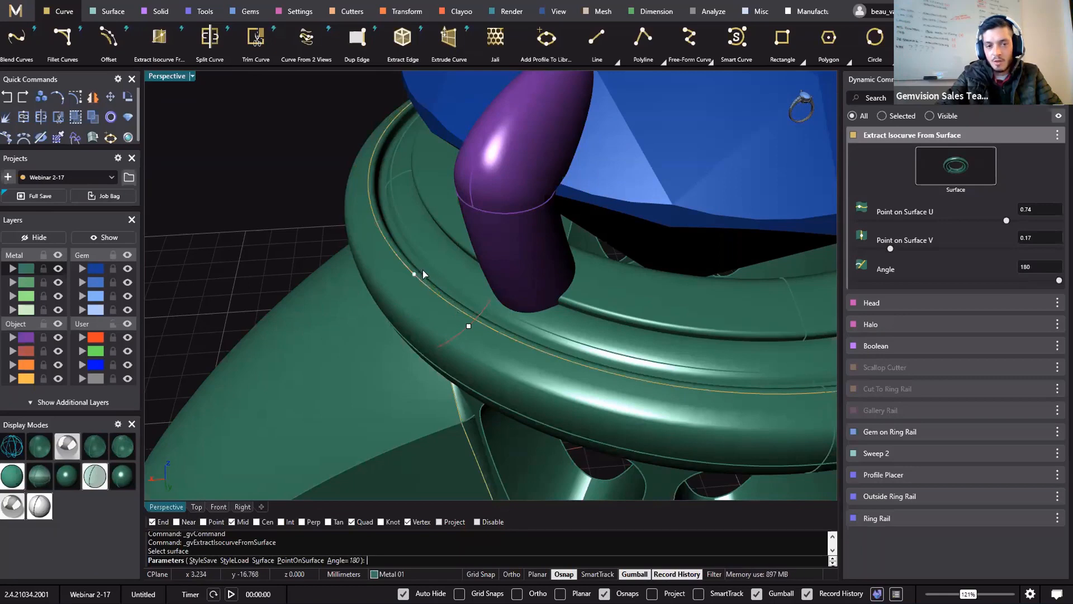
- Set the isocurve's Point on Surface U to 0.58 so it sits in the halo's groove, and complete it
{"action": "scroll", "coordinate": [422, 301], "scroll_direction": "down", "scroll_amount": 6}
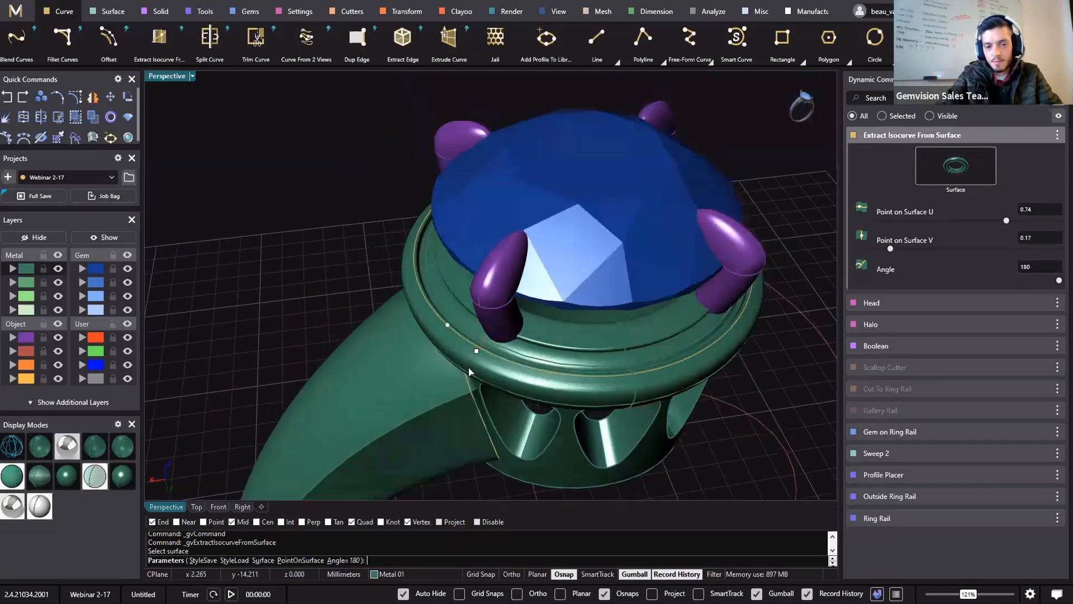
{"action": "scroll", "coordinate": [469, 368], "scroll_direction": "up", "scroll_amount": 5}
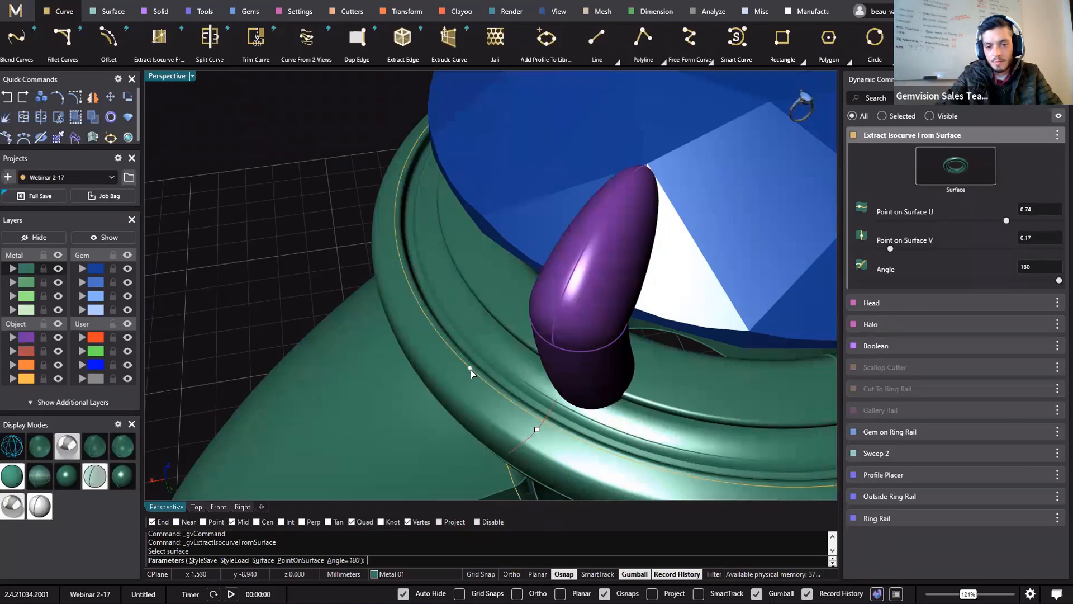
{"action": "scroll", "coordinate": [471, 370], "scroll_direction": "down", "scroll_amount": 5}
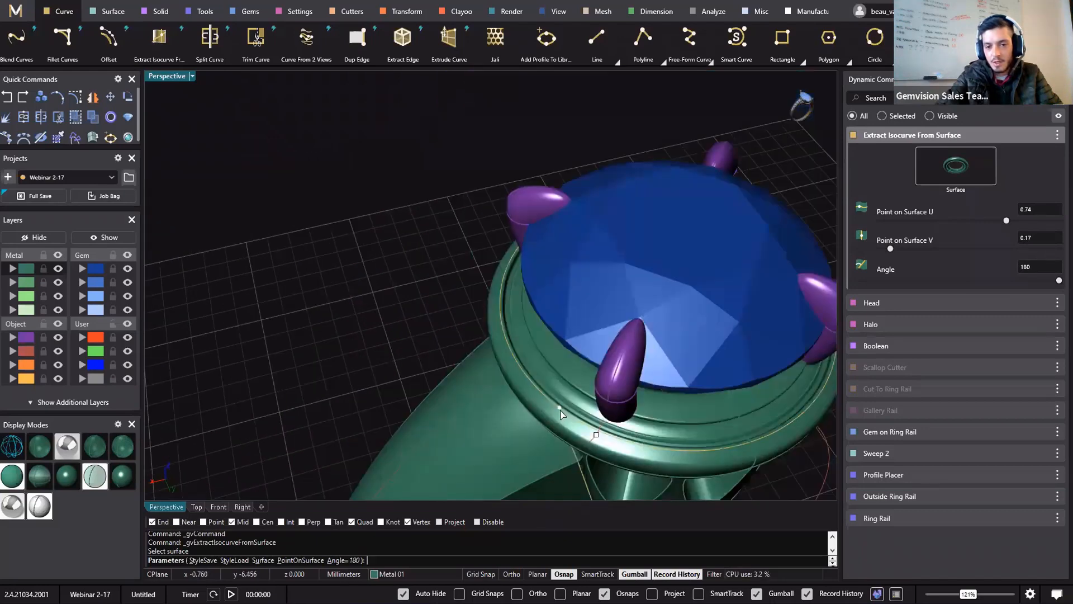
{"action": "scroll", "coordinate": [492, 381], "scroll_direction": "up", "scroll_amount": 7}
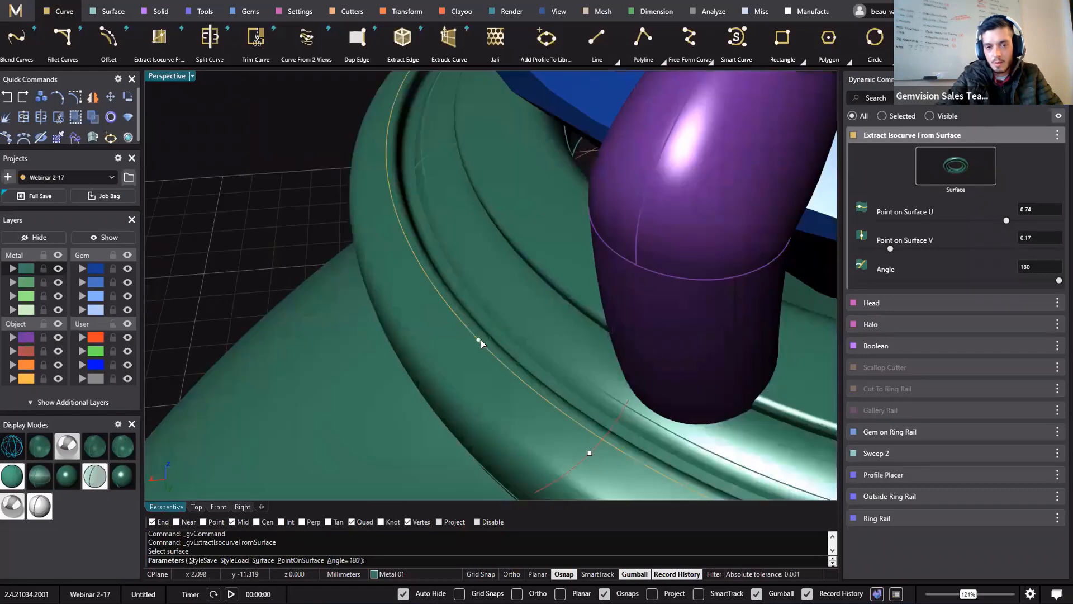
{"action": "scroll", "coordinate": [497, 361], "scroll_direction": "down", "scroll_amount": 4}
{"action": "right_click_drag", "start_coordinate": [497, 361], "coordinate": [408, 222]}
{"action": "scroll", "coordinate": [306, 216], "scroll_direction": "up", "scroll_amount": 6}
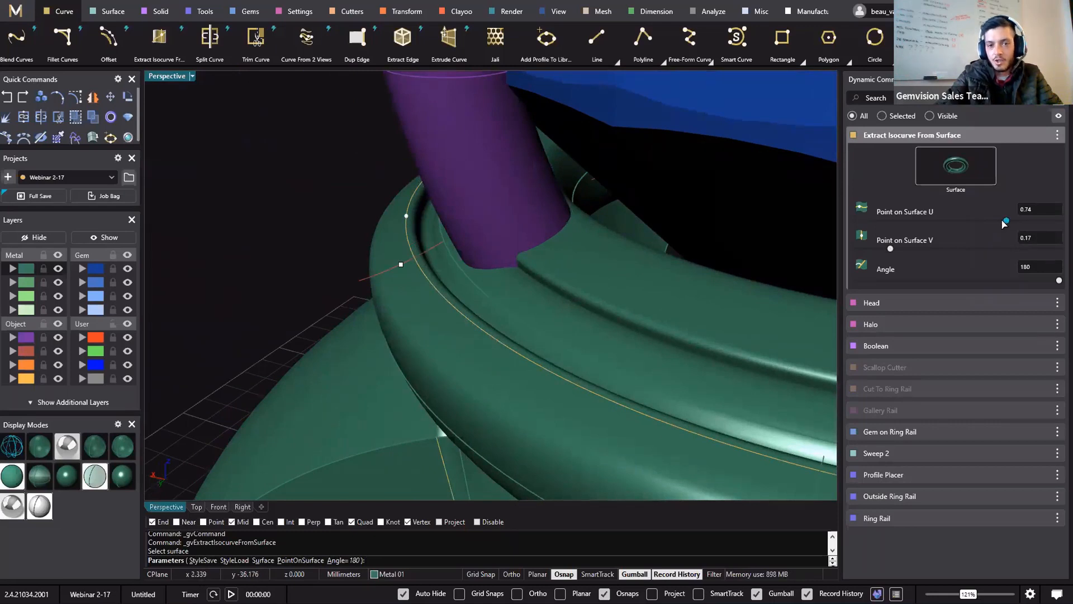
{"action": "left_click_drag", "start_coordinate": [1005, 223], "coordinate": [982, 227]}
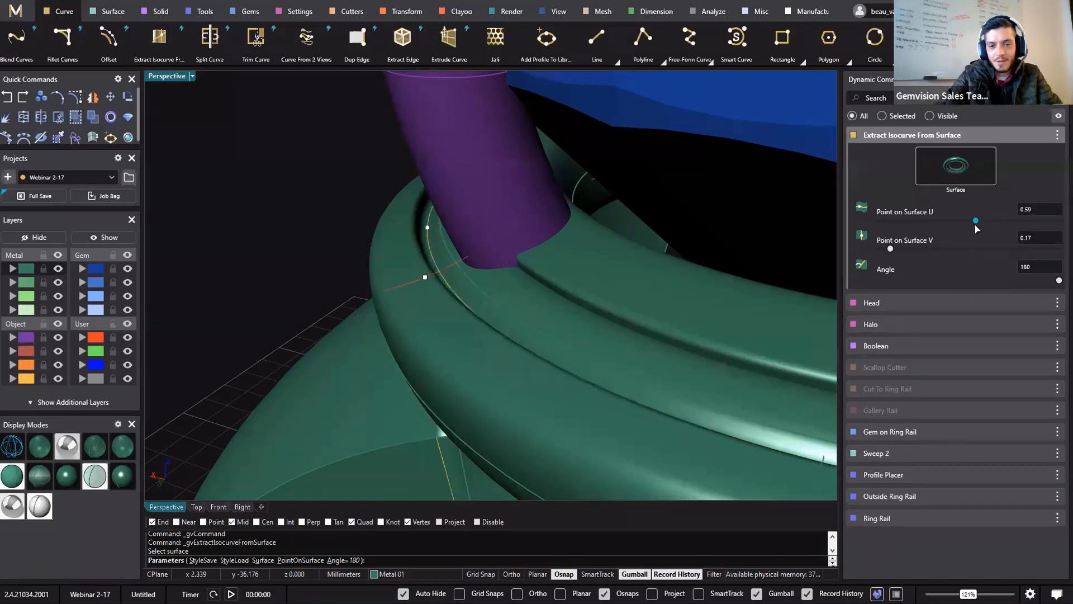
{"action": "left_click_drag", "start_coordinate": [975, 224], "coordinate": [974, 226]}
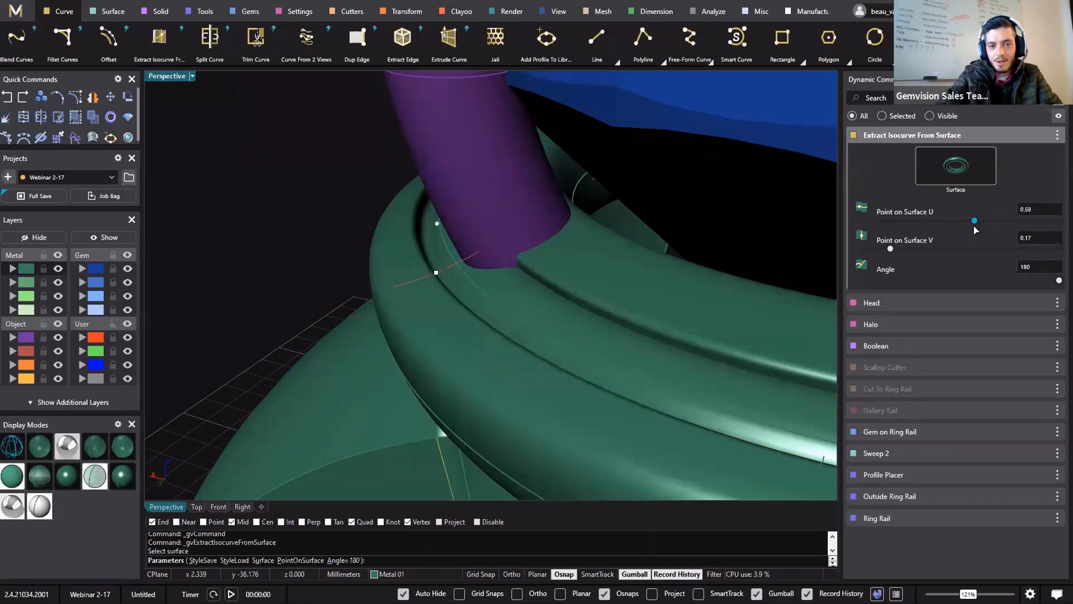
{"action": "right_click_drag", "start_coordinate": [609, 397], "coordinate": [283, 251]}
{"action": "right_click", "coordinate": [283, 252]}
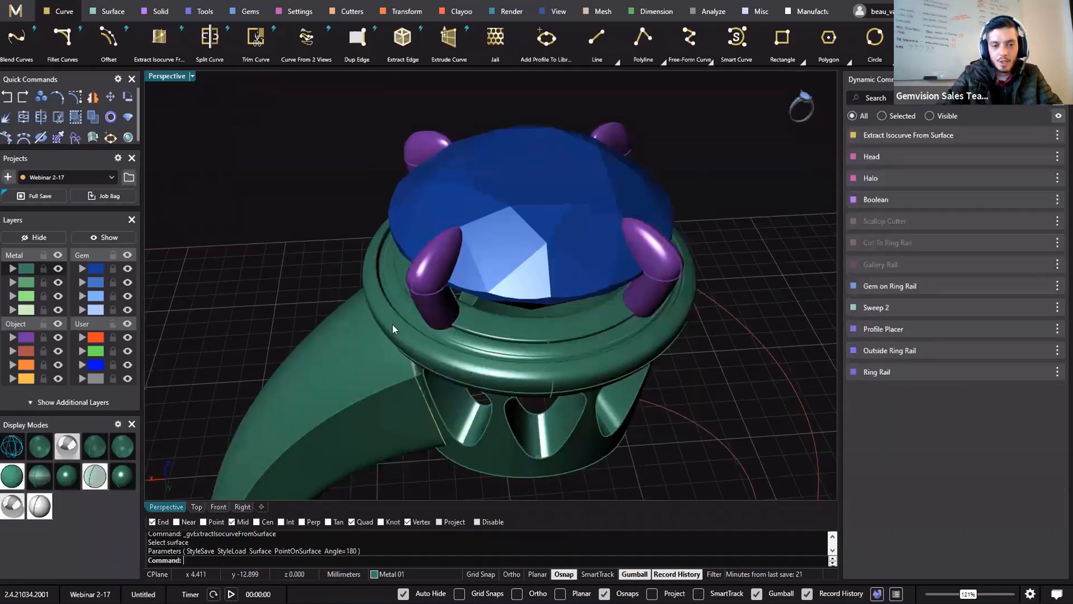
- Edit the gallery rail, lowering its position to -1.39 so it no longer pokes through the halo's groove, and complete it
{"action": "scroll", "coordinate": [393, 325], "scroll_direction": "up", "scroll_amount": 6}
{"action": "right_click_drag", "start_coordinate": [467, 448], "coordinate": [453, 409]}
{"action": "scroll", "coordinate": [453, 409], "scroll_direction": "down", "scroll_amount": 6}
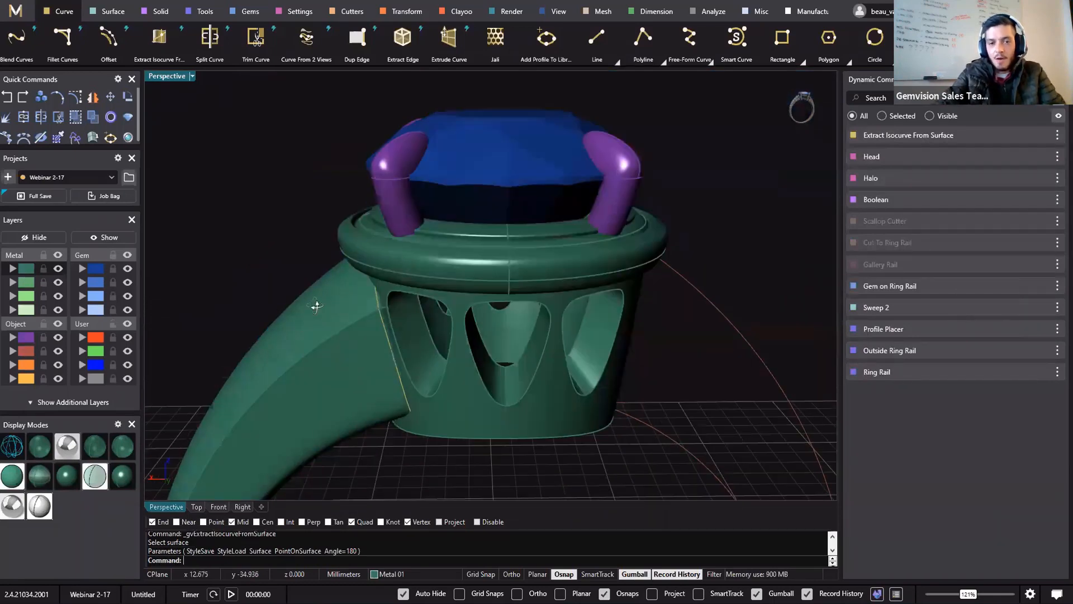
{"action": "right_click_drag", "start_coordinate": [316, 306], "coordinate": [518, 219]}
{"action": "scroll", "coordinate": [518, 219], "scroll_direction": "up", "scroll_amount": 3}
{"action": "right_click_drag", "start_coordinate": [428, 236], "coordinate": [525, 316]}
{"action": "scroll", "coordinate": [333, 309], "scroll_direction": "up", "scroll_amount": 6}
{"action": "scroll", "coordinate": [582, 286], "scroll_direction": "down", "scroll_amount": 5}
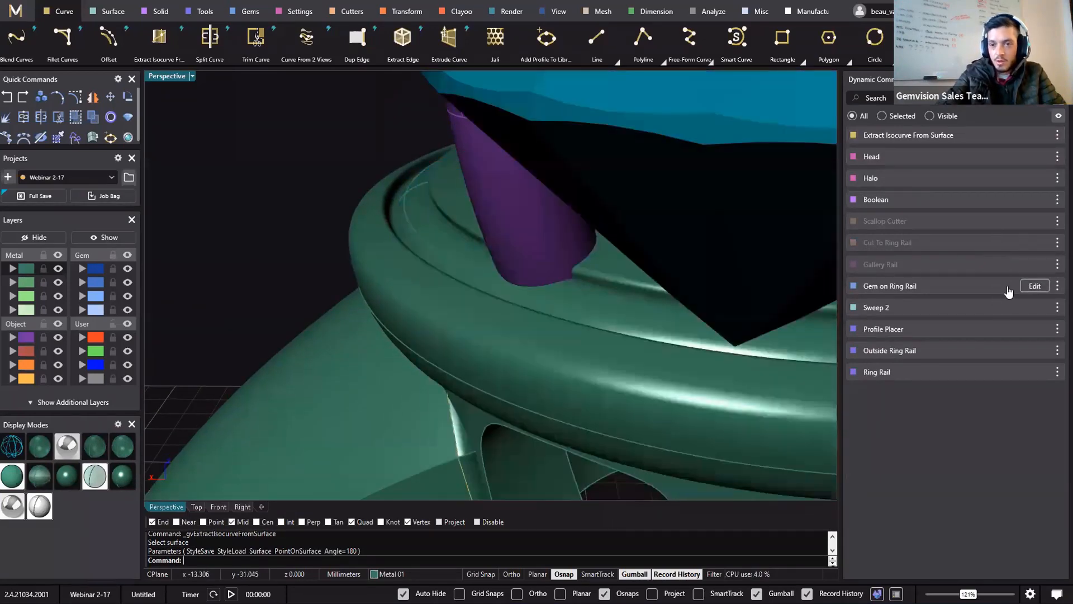
{"action": "left_click", "coordinate": [1034, 265]}
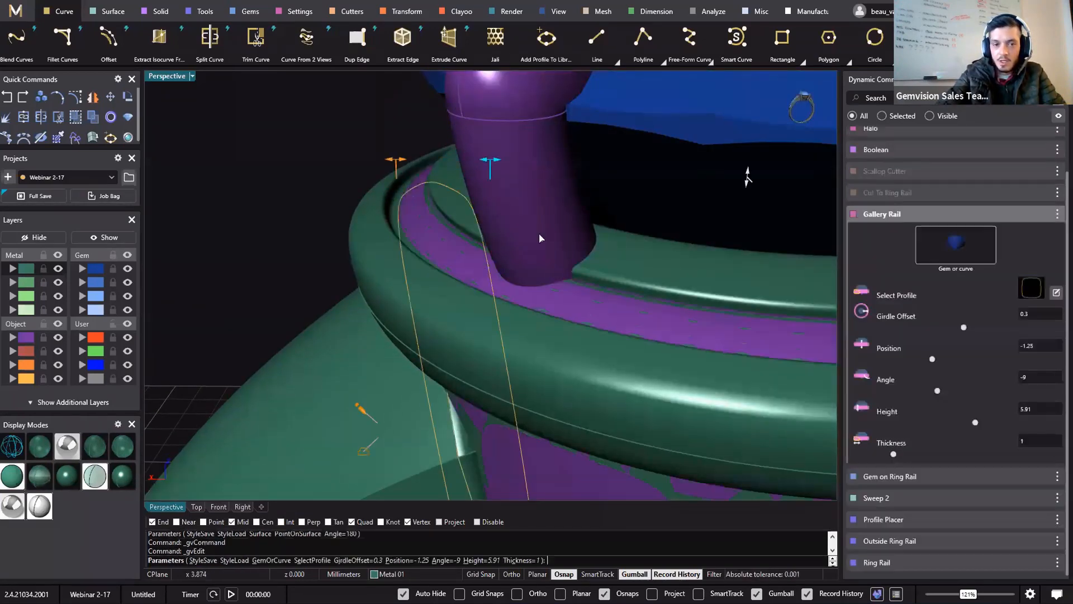
{"action": "mouse_move", "coordinate": [751, 179]}
{"action": "left_click_drag", "start_coordinate": [750, 180], "coordinate": [749, 194]}
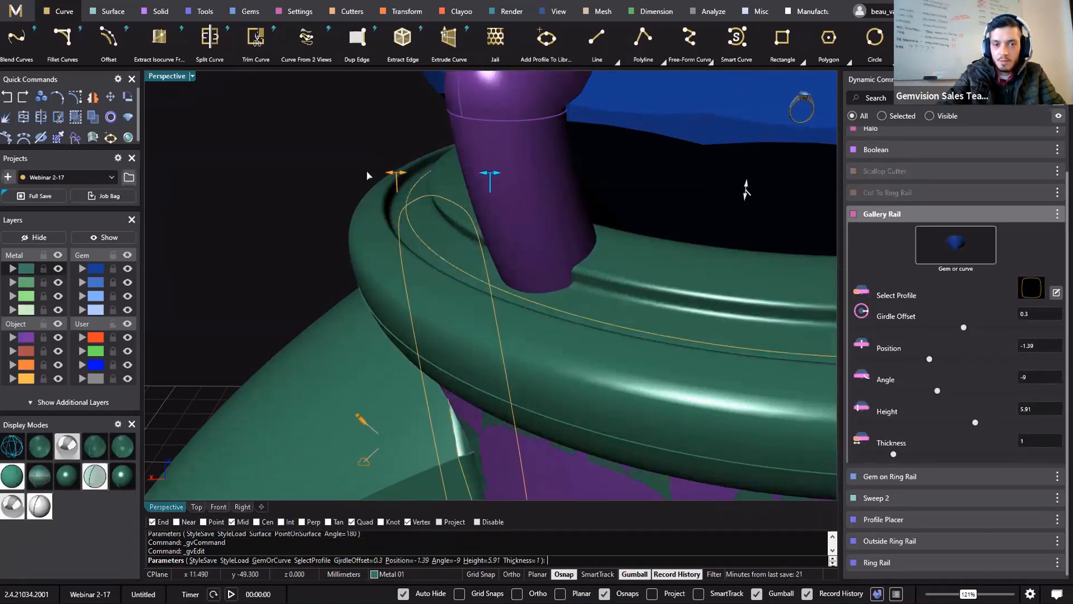
{"action": "right_click", "coordinate": [310, 136]}
{"action": "scroll", "coordinate": [524, 302], "scroll_direction": "down", "scroll_amount": 3}
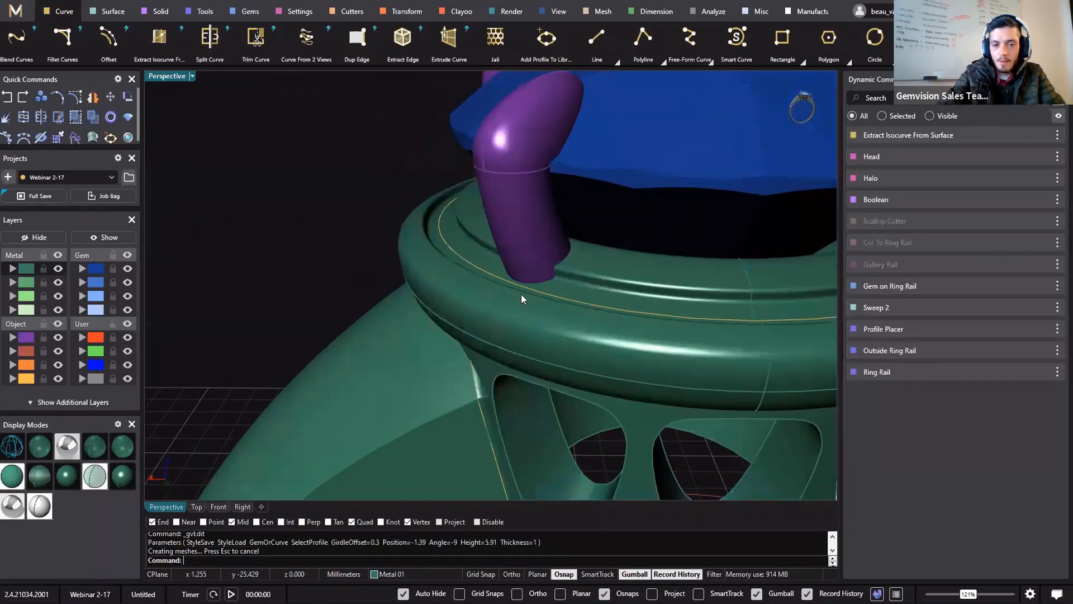
- Place spheres along the isocurve in the halo's groove with Object On Curve
{"action": "right_click_drag", "start_coordinate": [522, 297], "coordinate": [490, 350]}
{"action": "scroll", "coordinate": [554, 278], "scroll_direction": "down", "scroll_amount": 6}
{"action": "left_click", "coordinate": [488, 351]}
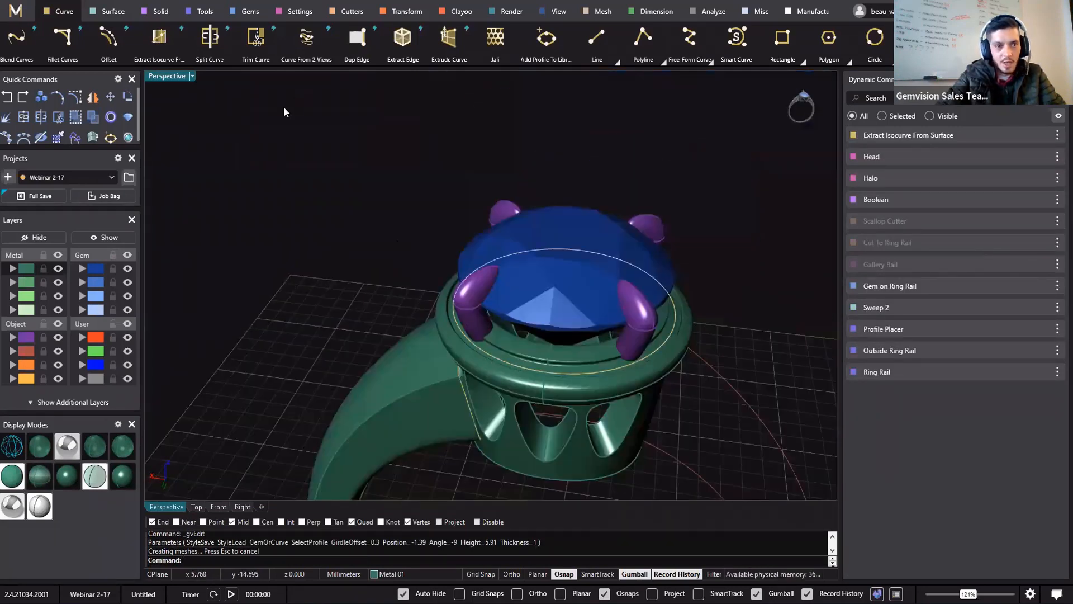
{"action": "left_click", "coordinate": [528, 382]}
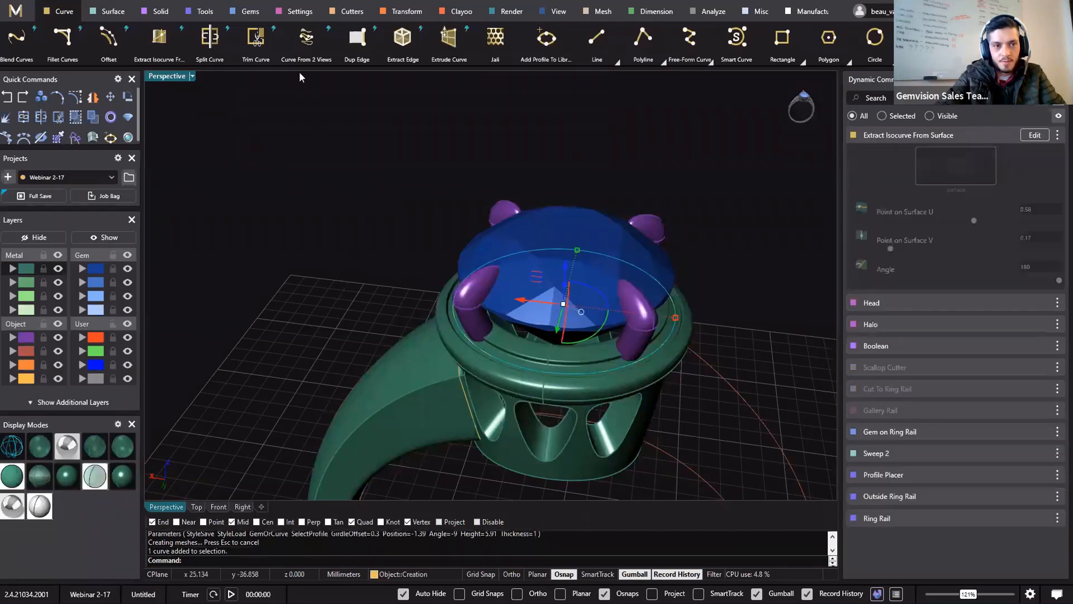
{"action": "left_click", "coordinate": [159, 16]}
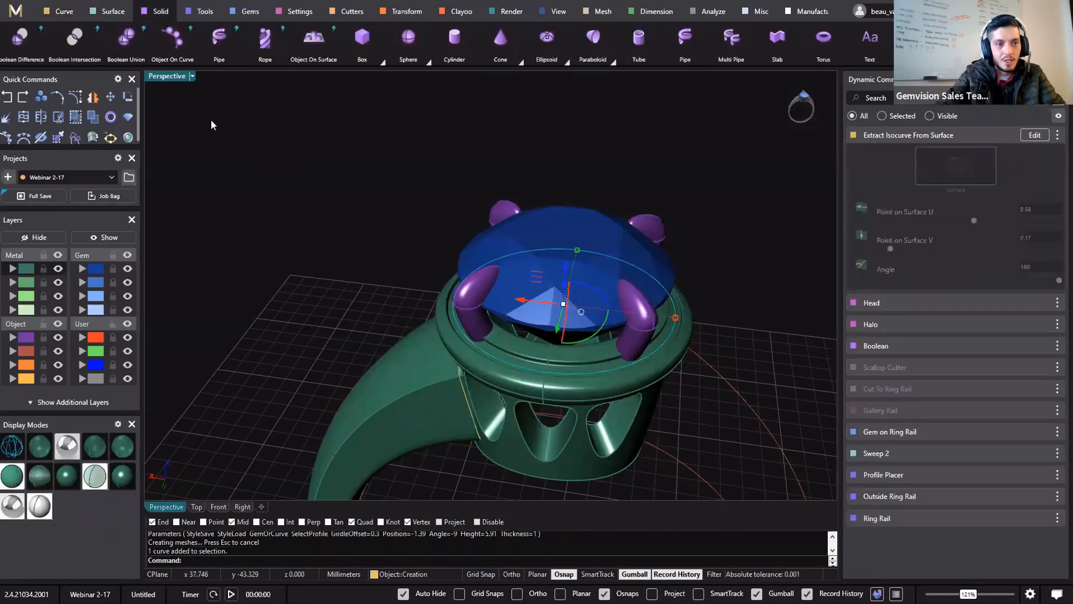
{"action": "left_click", "coordinate": [178, 56]}
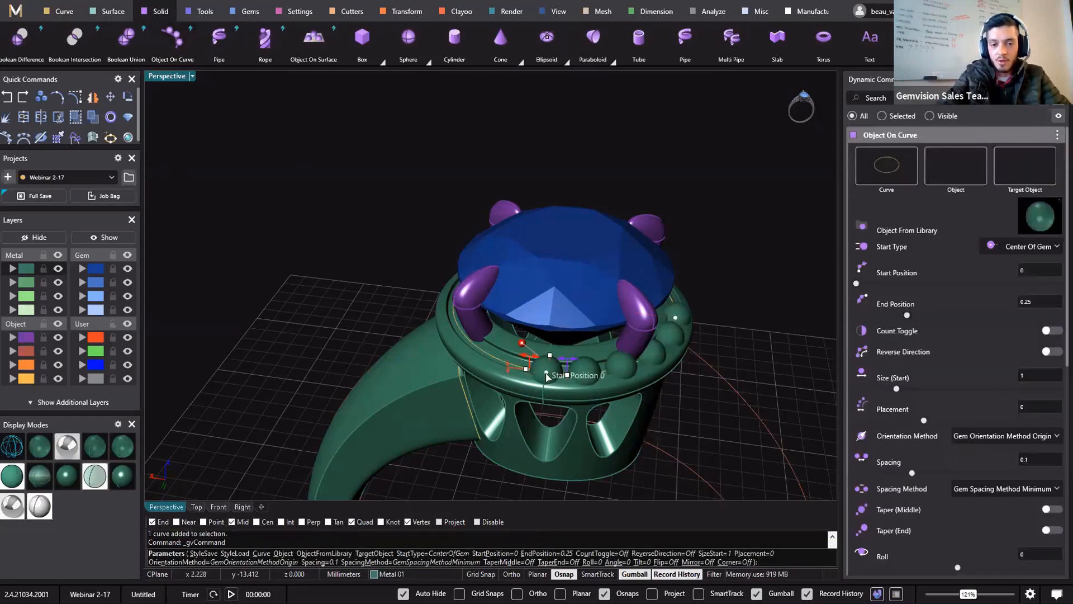
- Set the beads' start position to 1 and end position to about 0.98 so they run around the whole halo
{"action": "left_click", "coordinate": [547, 377]}
{"action": "right_click_drag", "start_coordinate": [592, 429], "coordinate": [601, 339]}
{"action": "scroll", "coordinate": [564, 315], "scroll_direction": "down", "scroll_amount": 4}
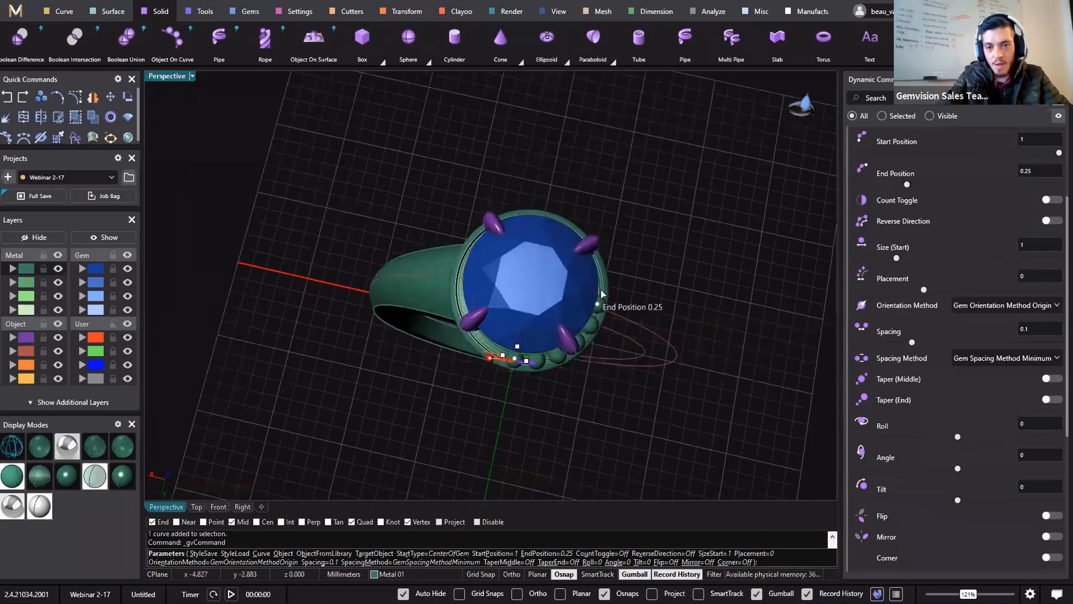
{"action": "left_click_drag", "start_coordinate": [595, 303], "coordinate": [522, 376]}
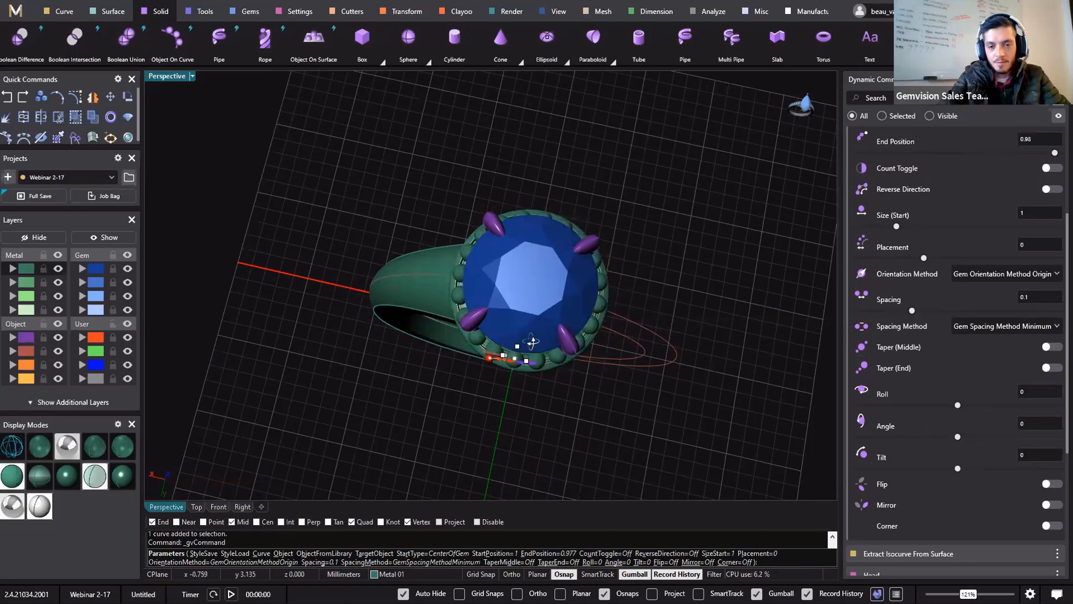
- Set the spacing between the beads to -0.05 so neighbouring spheres slightly overlap
{"action": "right_click_drag", "start_coordinate": [532, 343], "coordinate": [582, 389]}
{"action": "scroll", "coordinate": [526, 341], "scroll_direction": "up", "scroll_amount": 8}
{"action": "scroll", "coordinate": [503, 278], "scroll_direction": "up", "scroll_amount": 12}
{"action": "left_click_drag", "start_coordinate": [733, 258], "coordinate": [694, 257]}
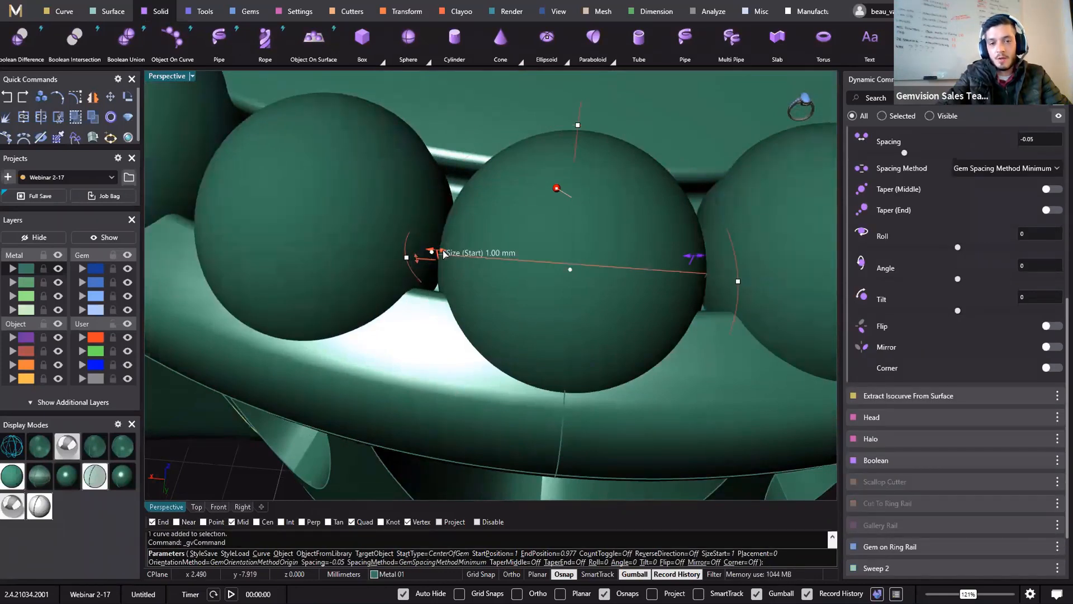
- Set the beads along the halo curve to a start size of 0.5 mm and an end position of 0.985
{"action": "left_click_drag", "start_coordinate": [450, 253], "coordinate": [554, 237]}
{"action": "left_click_drag", "start_coordinate": [433, 255], "coordinate": [479, 260]}
{"action": "scroll", "coordinate": [485, 258], "scroll_direction": "down", "scroll_amount": 2}
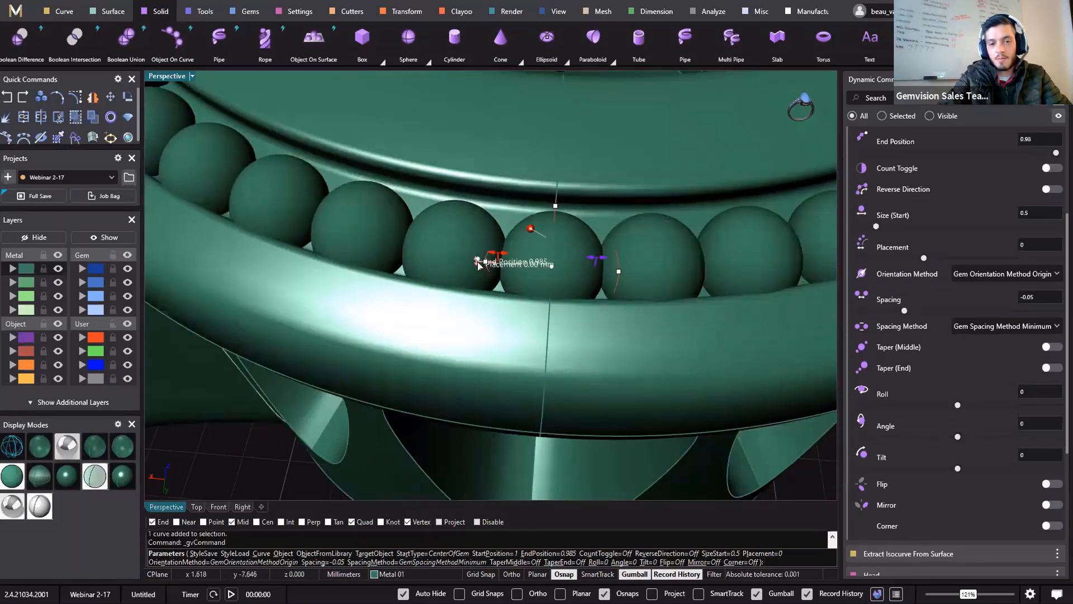
{"action": "scroll", "coordinate": [477, 260], "scroll_direction": "down", "scroll_amount": 5}
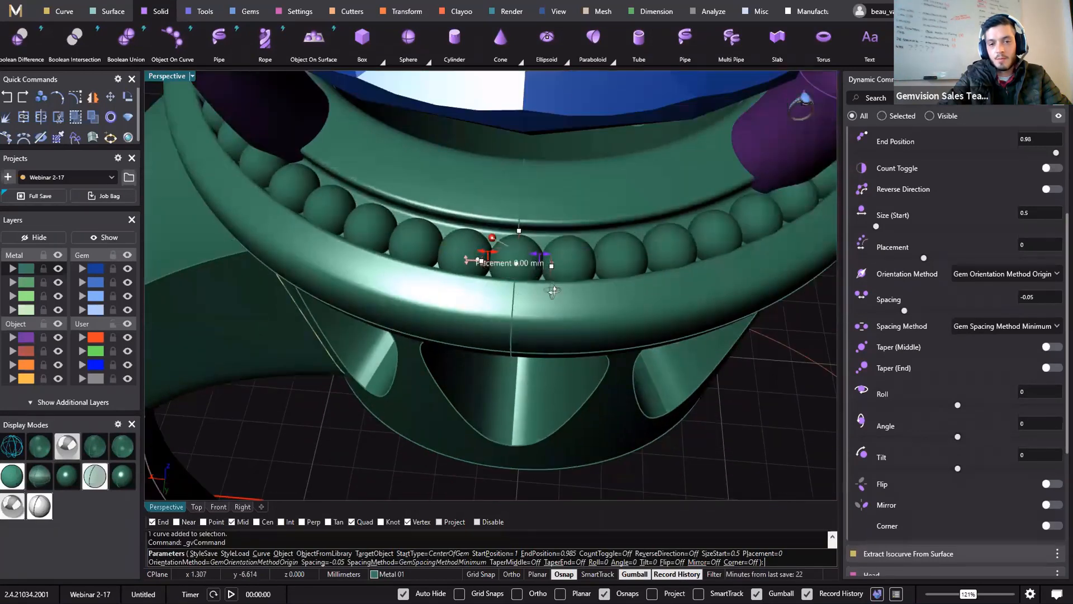
- Adjust the placement of the halo beads to 0.08 mm
{"action": "right_click_drag", "start_coordinate": [495, 296], "coordinate": [470, 263]}
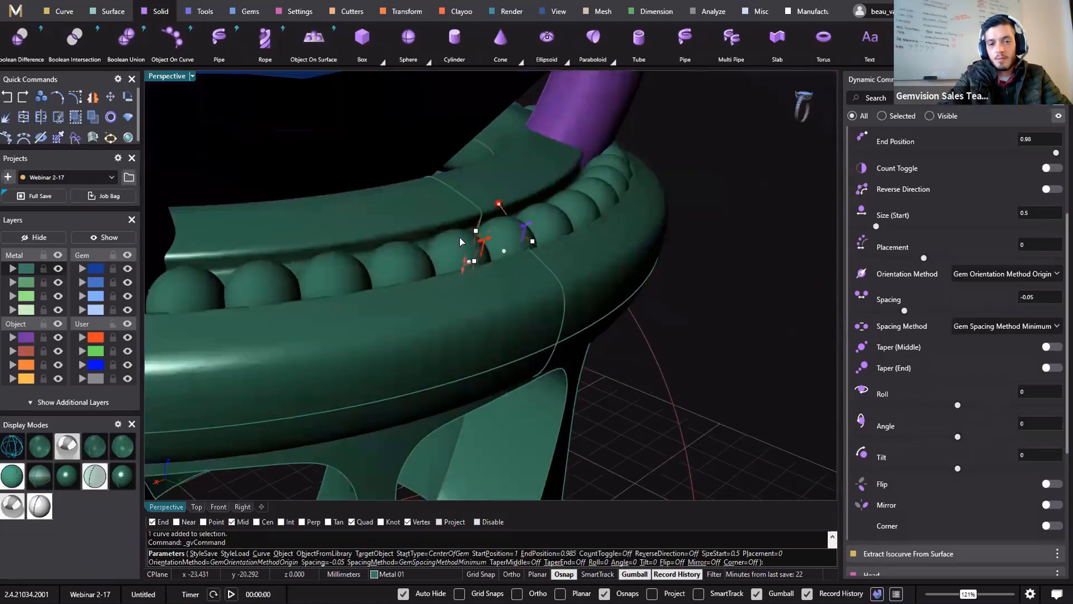
{"action": "scroll", "coordinate": [465, 248], "scroll_direction": "up", "scroll_amount": 3}
{"action": "left_click_drag", "start_coordinate": [463, 241], "coordinate": [474, 229]}
{"action": "right_click_drag", "start_coordinate": [474, 229], "coordinate": [487, 266]}
{"action": "scroll", "coordinate": [486, 266], "scroll_direction": "down", "scroll_amount": 6}
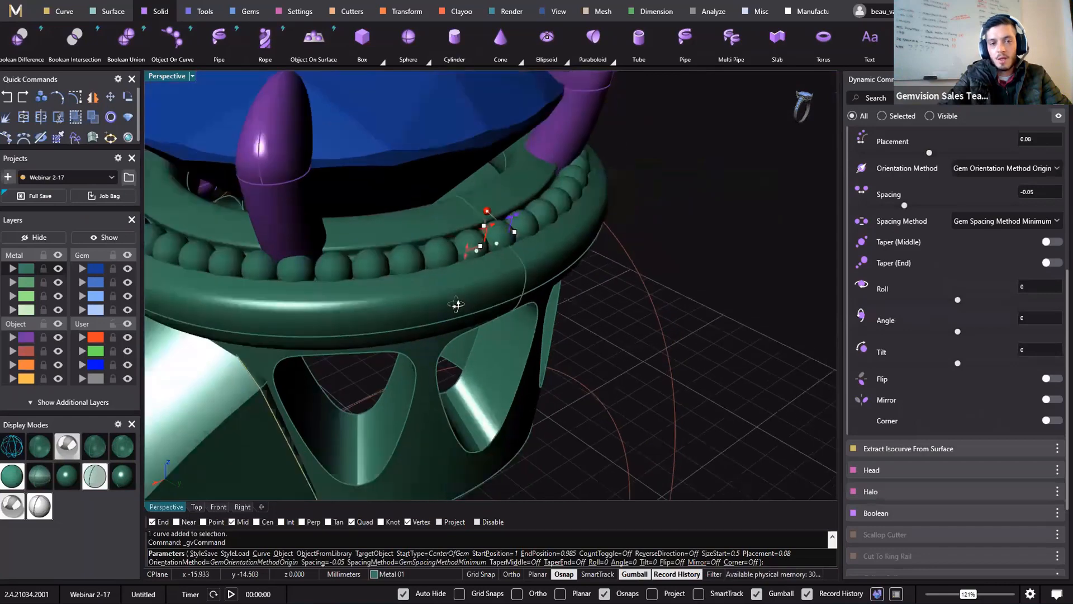
- Set the spacing between the halo beads to 0 mm and accept the Object On Curve settings
{"action": "scroll", "coordinate": [474, 335], "scroll_direction": "down", "scroll_amount": 2}
{"action": "right_click_drag", "start_coordinate": [473, 335], "coordinate": [453, 364]}
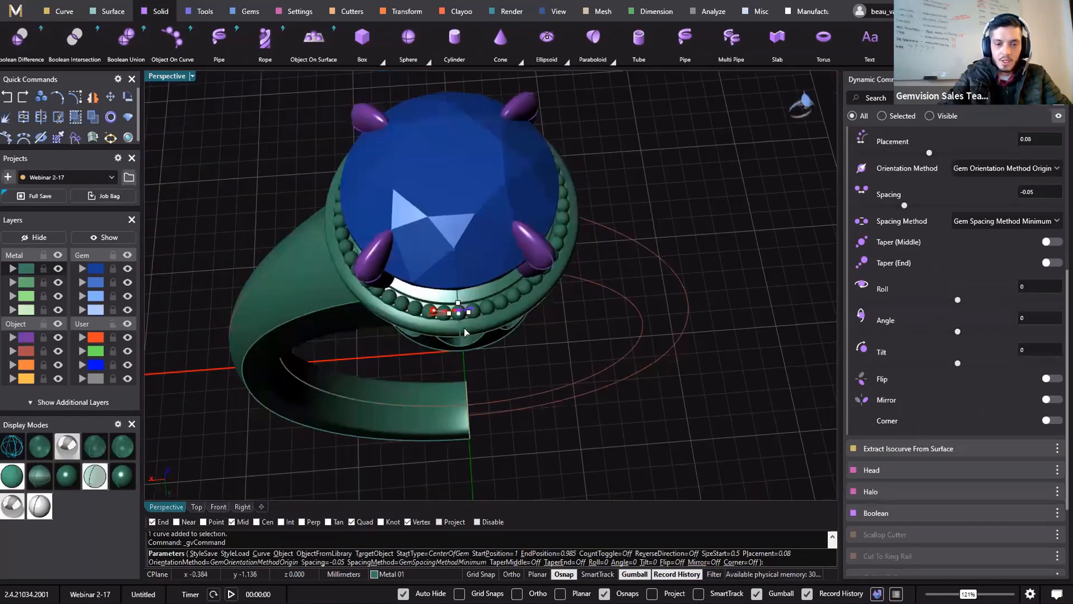
{"action": "scroll", "coordinate": [455, 305], "scroll_direction": "up", "scroll_amount": 7}
{"action": "left_click_drag", "start_coordinate": [462, 330], "coordinate": [468, 330]}
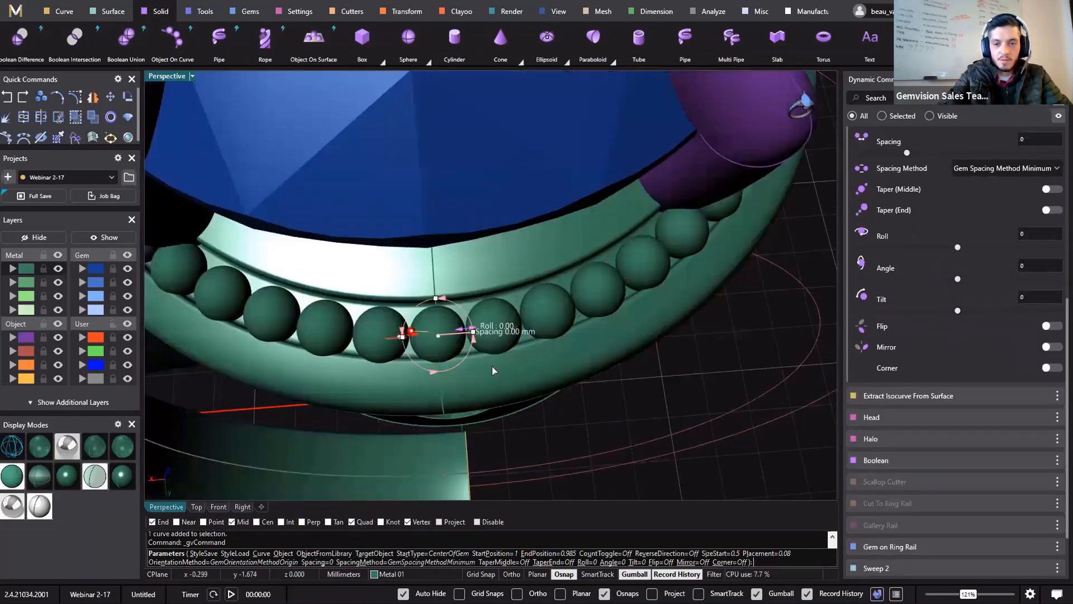
{"action": "scroll", "coordinate": [473, 336], "scroll_direction": "down", "scroll_amount": 6}
{"action": "right_click_drag", "start_coordinate": [463, 330], "coordinate": [393, 328]}
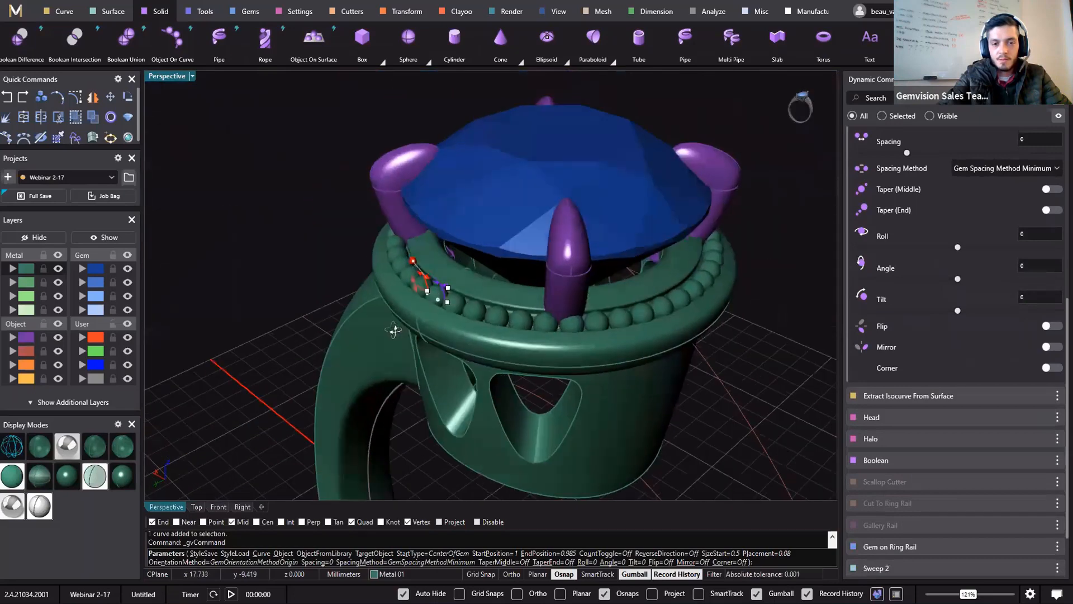
{"action": "right_click", "coordinate": [409, 383]}
- Edit the isocurve under the halo beads, set its Point on Surface U to 0.54, and accept the edit
{"action": "right_click_drag", "start_coordinate": [431, 290], "coordinate": [471, 373]}
{"action": "scroll", "coordinate": [340, 263], "scroll_direction": "up", "scroll_amount": 5}
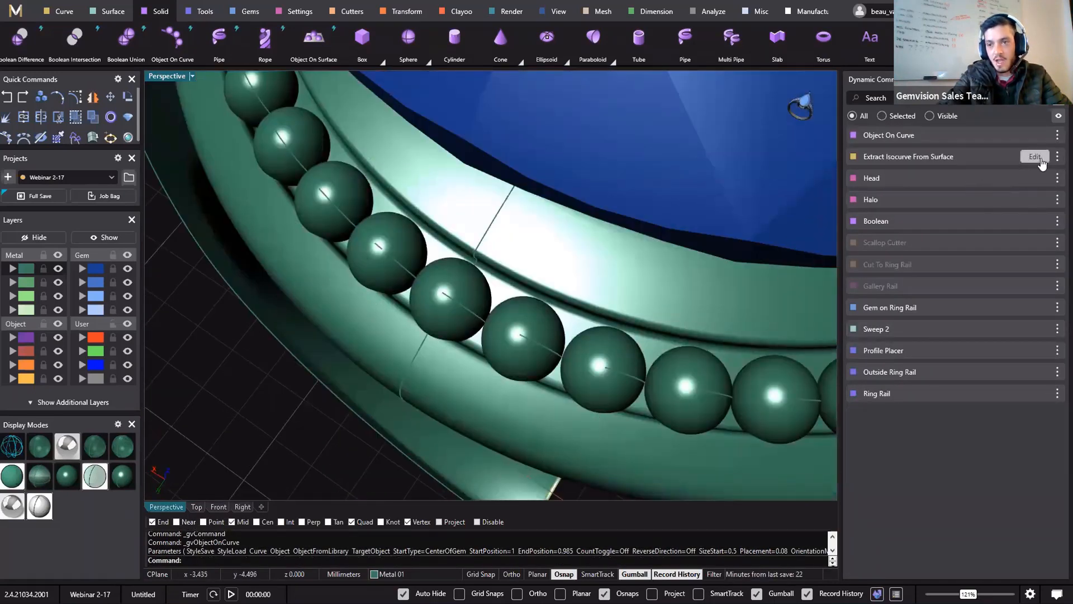
{"action": "left_click", "coordinate": [1042, 159]}
{"action": "right_click_drag", "start_coordinate": [343, 314], "coordinate": [472, 321]}
{"action": "scroll", "coordinate": [339, 253], "scroll_direction": "down", "scroll_amount": 4}
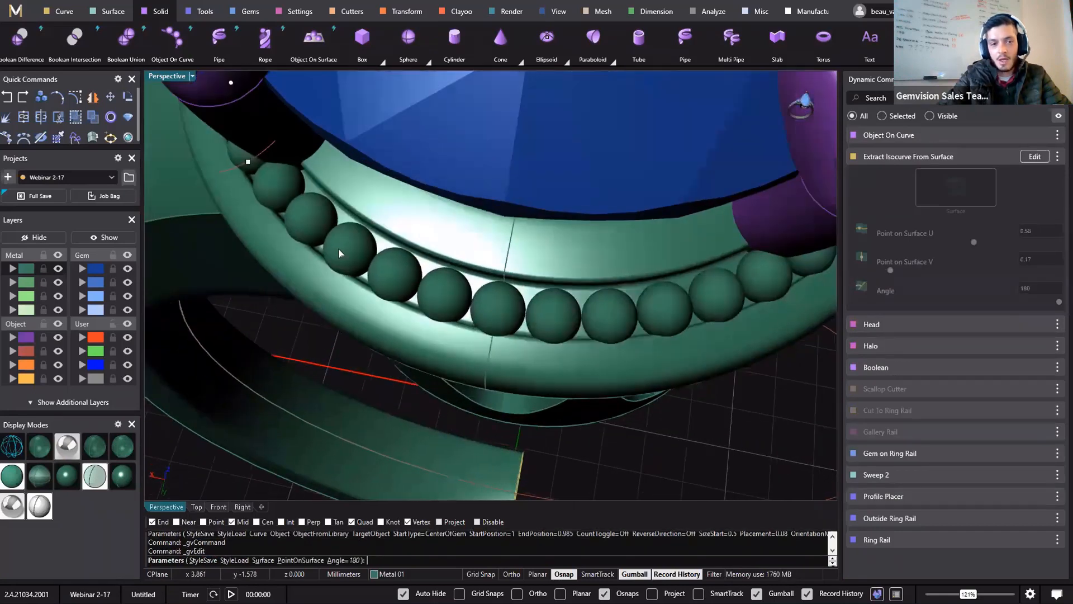
{"action": "right_click_drag", "start_coordinate": [339, 253], "coordinate": [284, 315]}
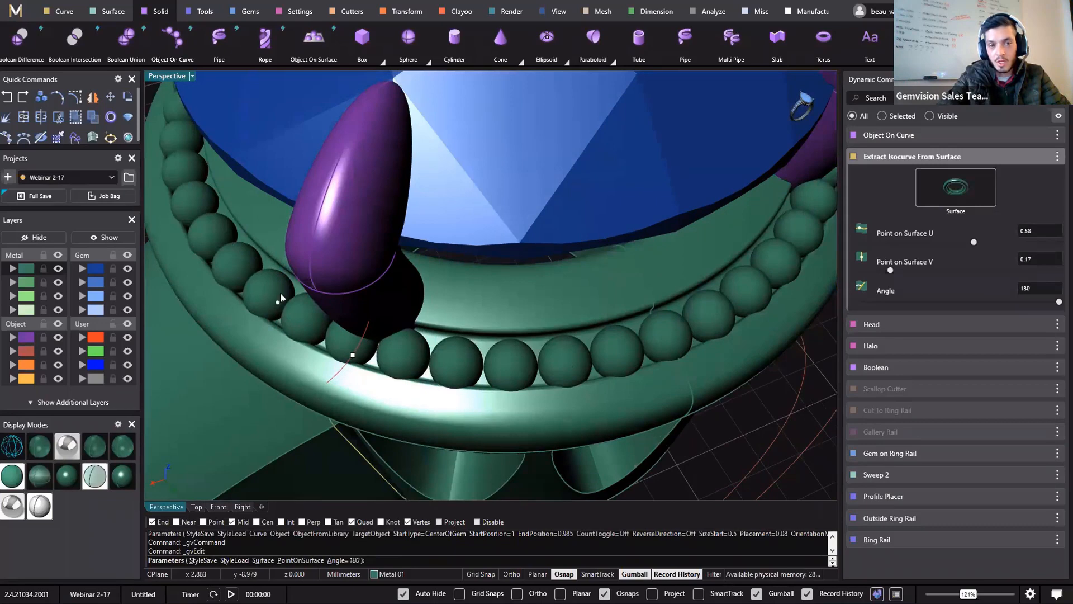
{"action": "right_click_drag", "start_coordinate": [279, 307], "coordinate": [363, 327]}
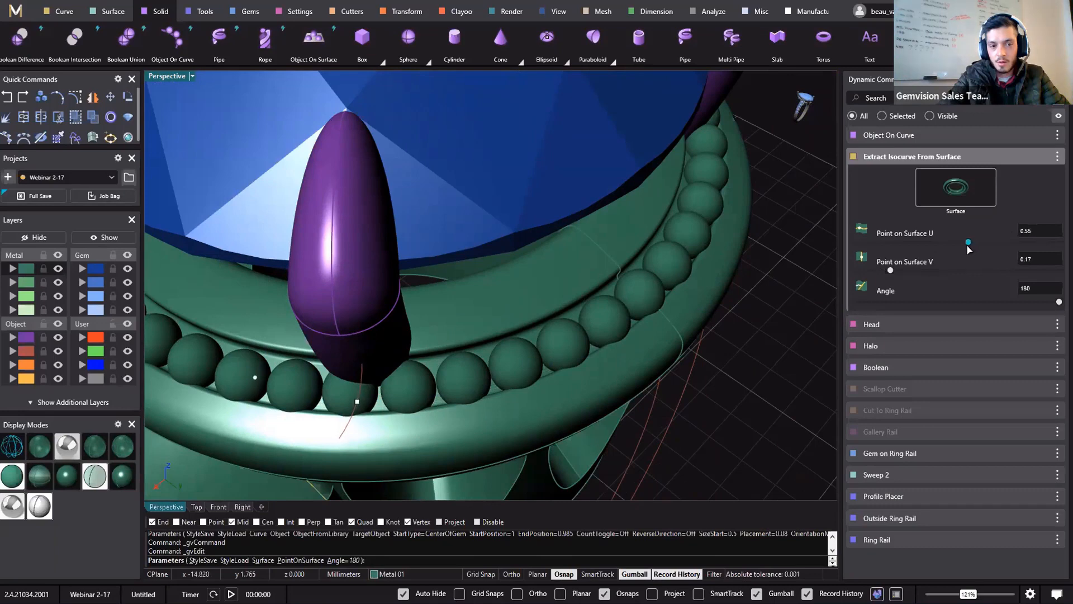
{"action": "left_click", "coordinate": [967, 244]}
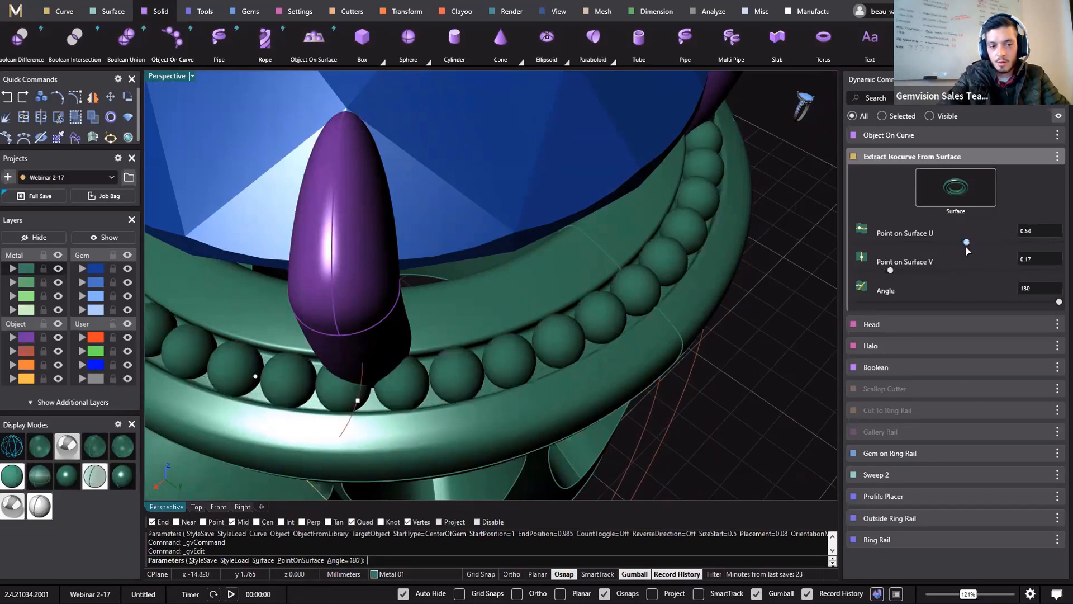
{"action": "right_click_drag", "start_coordinate": [681, 282], "coordinate": [604, 212]}
{"action": "scroll", "coordinate": [603, 212], "scroll_direction": "down", "scroll_amount": 8}
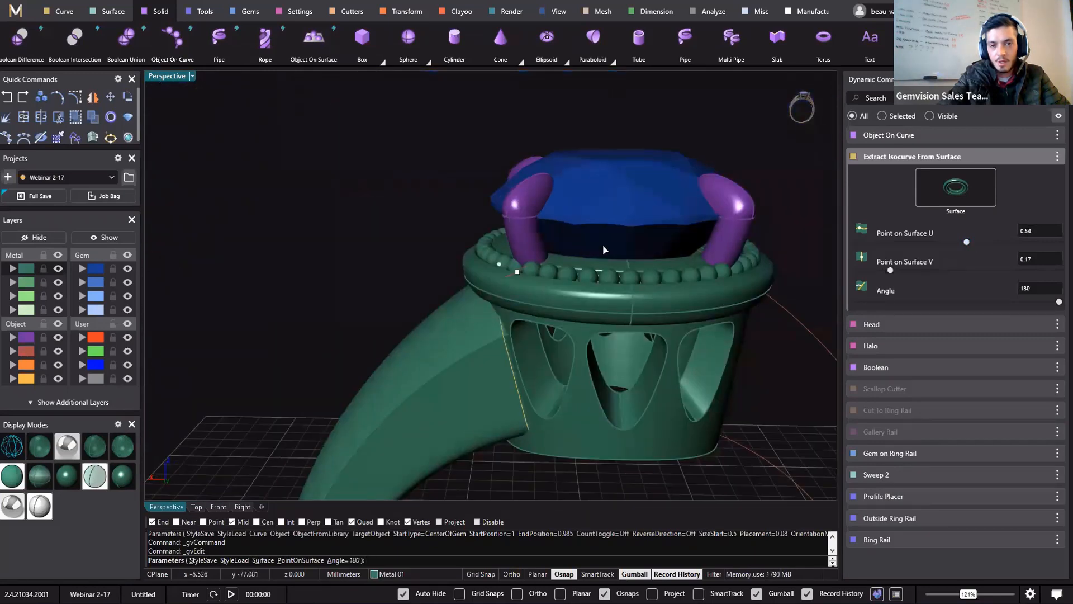
{"action": "key", "text": "Return"}
- Compare the whole ring model with the reference sketch webinar 2-17.JPG in Photos, then return to the modelling window
{"action": "scroll", "coordinate": [590, 257], "scroll_direction": "down", "scroll_amount": 3}
{"action": "right_click_drag", "start_coordinate": [590, 256], "coordinate": [546, 269]}
{"action": "scroll", "coordinate": [541, 336], "scroll_direction": "down", "scroll_amount": 3}
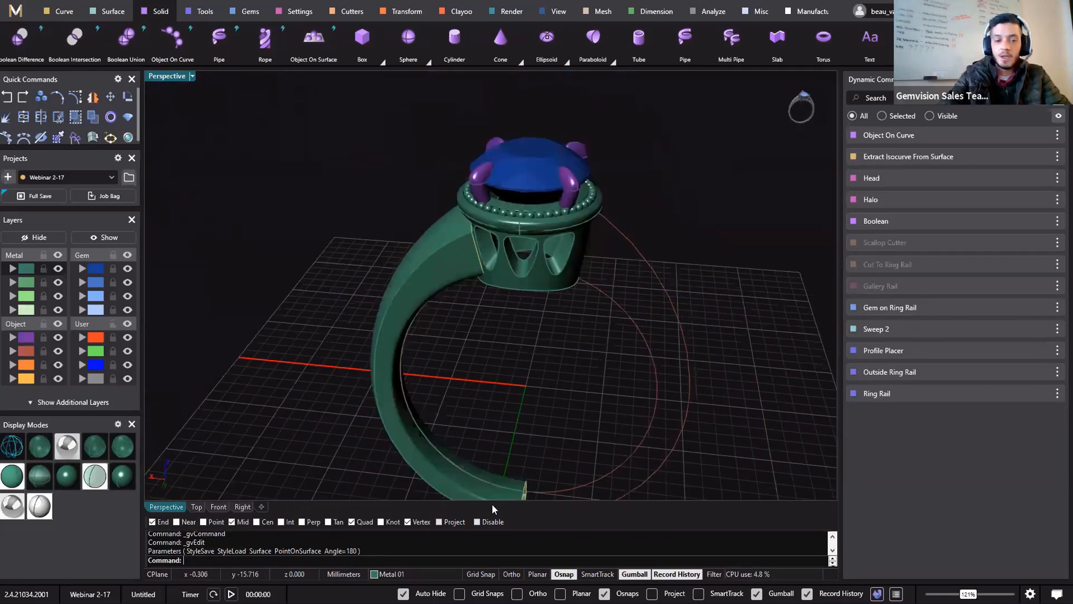
{"action": "right_click_drag", "start_coordinate": [493, 496], "coordinate": [496, 568]}
{"action": "key", "text": "alt+Tab"}
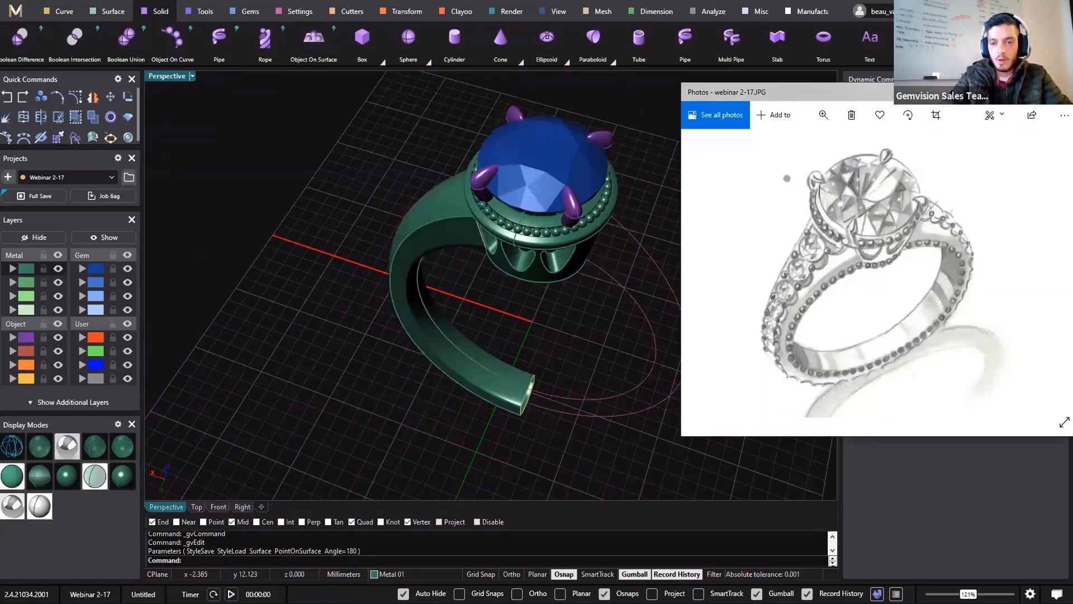
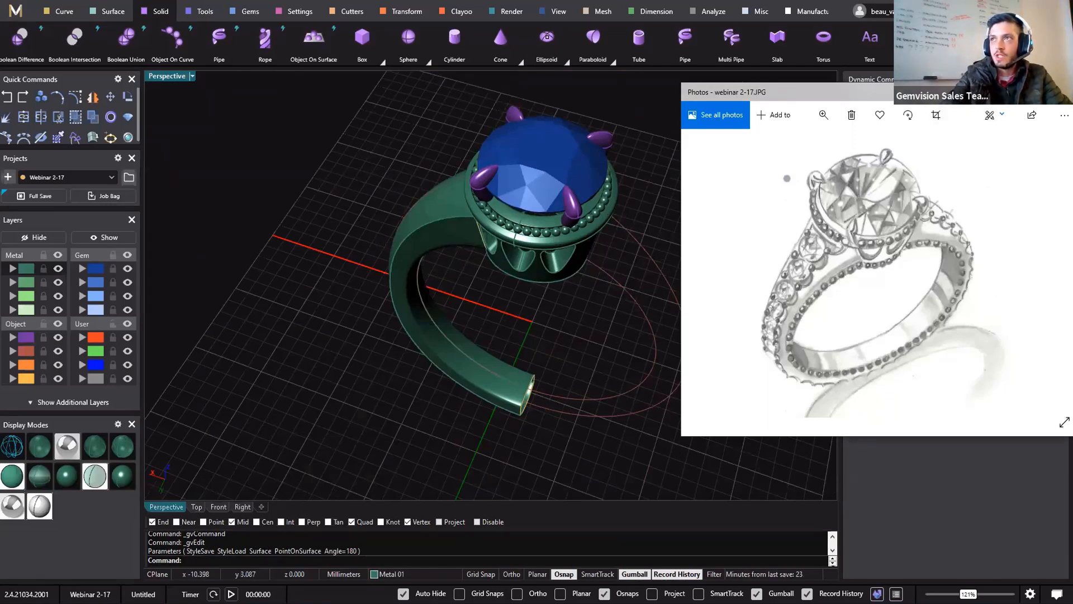
{"action": "left_click", "coordinate": [777, 506]}
- Extract an isocurve along the outer face of the shank with Point on Surface V 0.5 and angle 90
{"action": "right_click_drag", "start_coordinate": [579, 384], "coordinate": [568, 391], "text": "shift"}
{"action": "right_click_drag", "start_coordinate": [474, 405], "coordinate": [420, 112], "text": "shift"}
{"action": "left_click", "coordinate": [64, 11]}
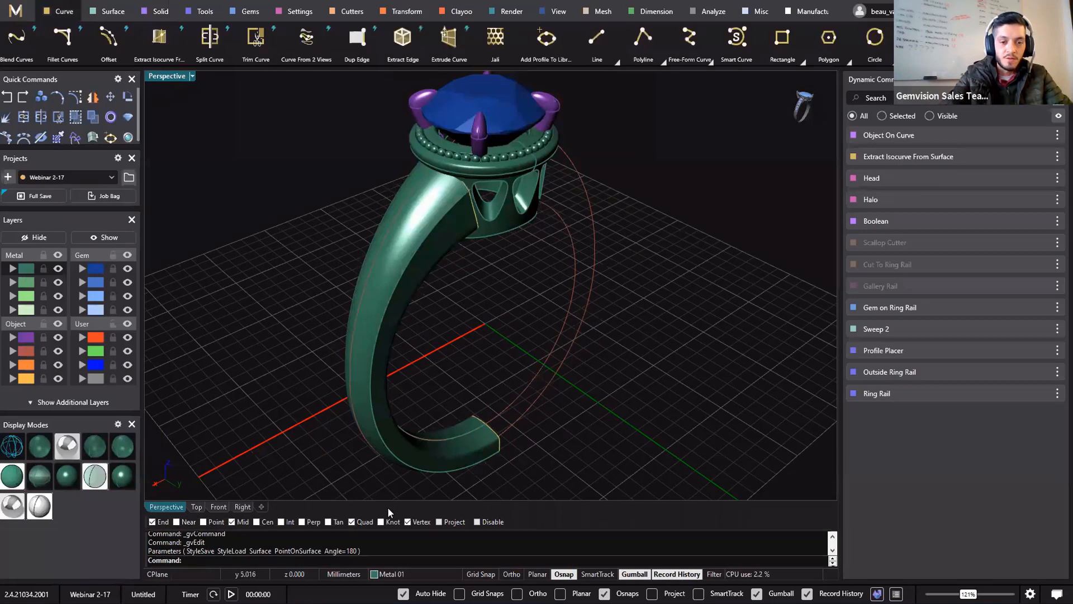
{"action": "left_click", "coordinate": [180, 59]}
{"action": "left_click", "coordinate": [380, 254]}
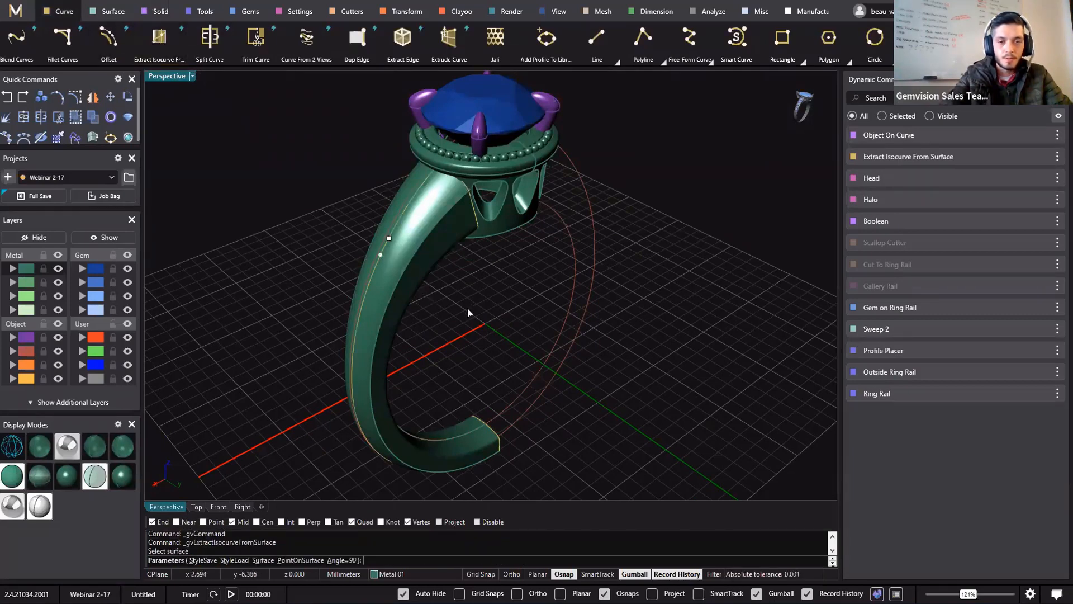
{"action": "right_click_drag", "start_coordinate": [468, 312], "coordinate": [396, 312]}
{"action": "scroll", "coordinate": [386, 249], "scroll_direction": "up", "scroll_amount": 5}
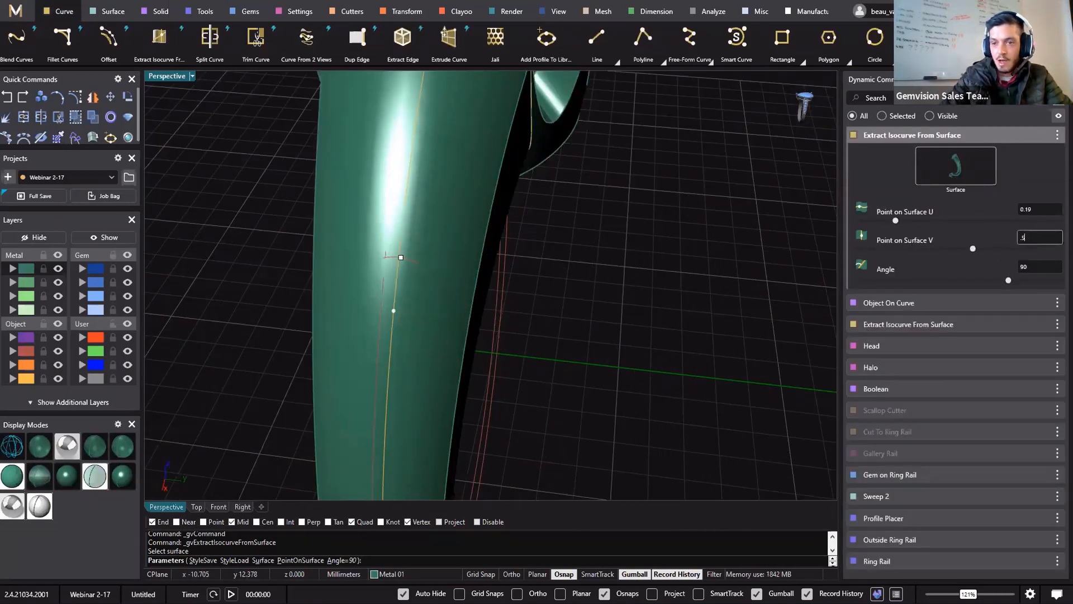
{"action": "key", "text": "Tab"}
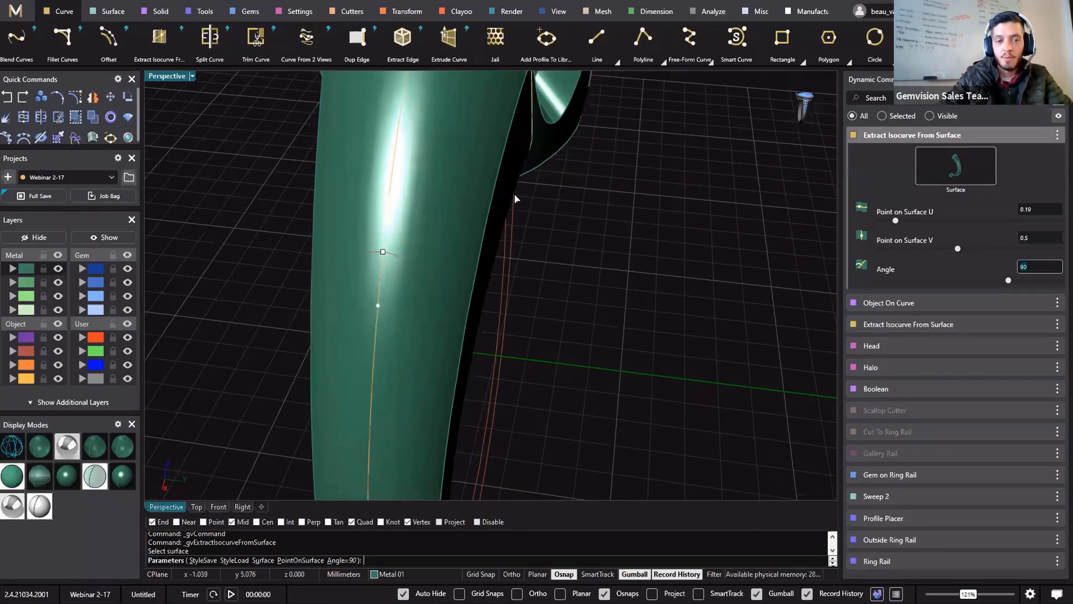
{"action": "scroll", "coordinate": [515, 199], "scroll_direction": "down", "scroll_amount": 6}
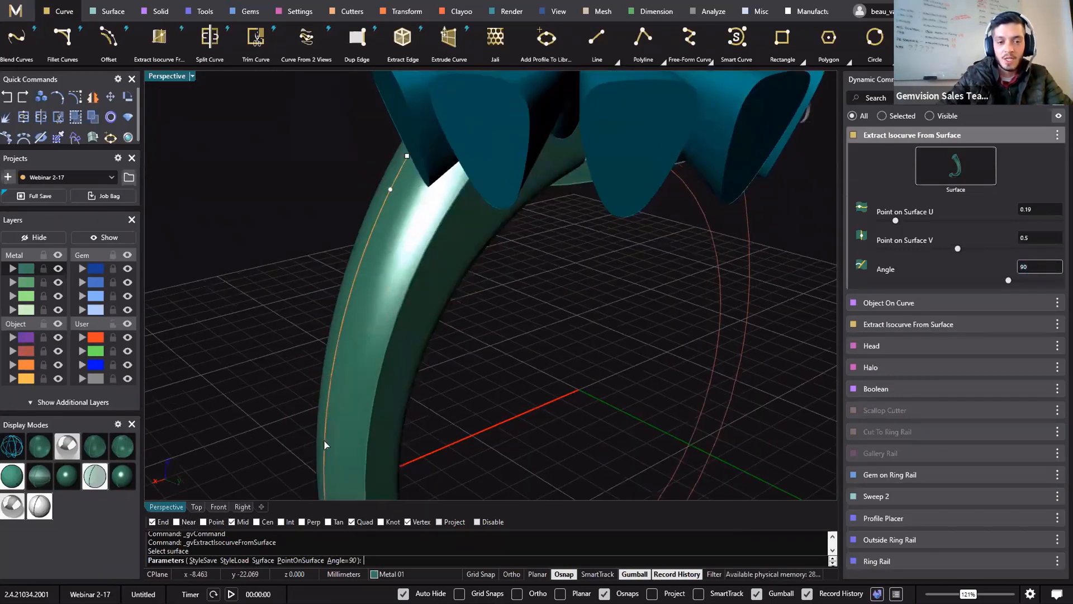
{"action": "mouse_move", "coordinate": [326, 445]}
{"action": "right_mouse_down", "text": "shift"}
{"action": "mouse_move", "coordinate": [337, 479]}
{"action": "mouse_move", "coordinate": [335, 432]}
{"action": "right_mouse_up", "text": "shift"}
{"action": "key", "text": "Return"}
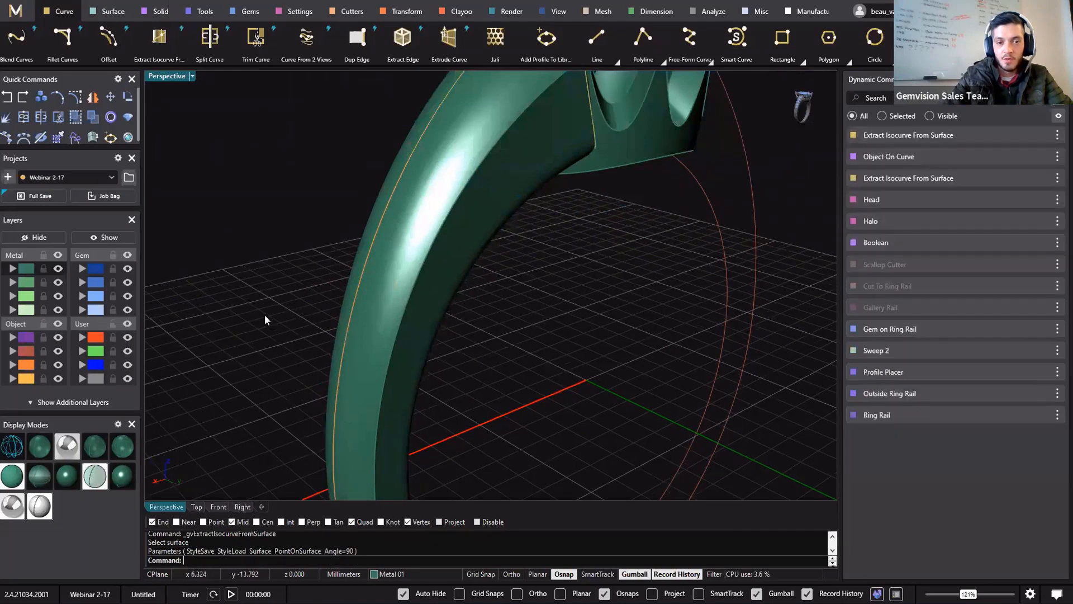
- Place round diamonds along the shank's extracted isocurve with Gems On Curve, setting the end position to 0.952
{"action": "right_click_drag", "start_coordinate": [392, 326], "coordinate": [431, 211]}
{"action": "left_click", "coordinate": [448, 220]}
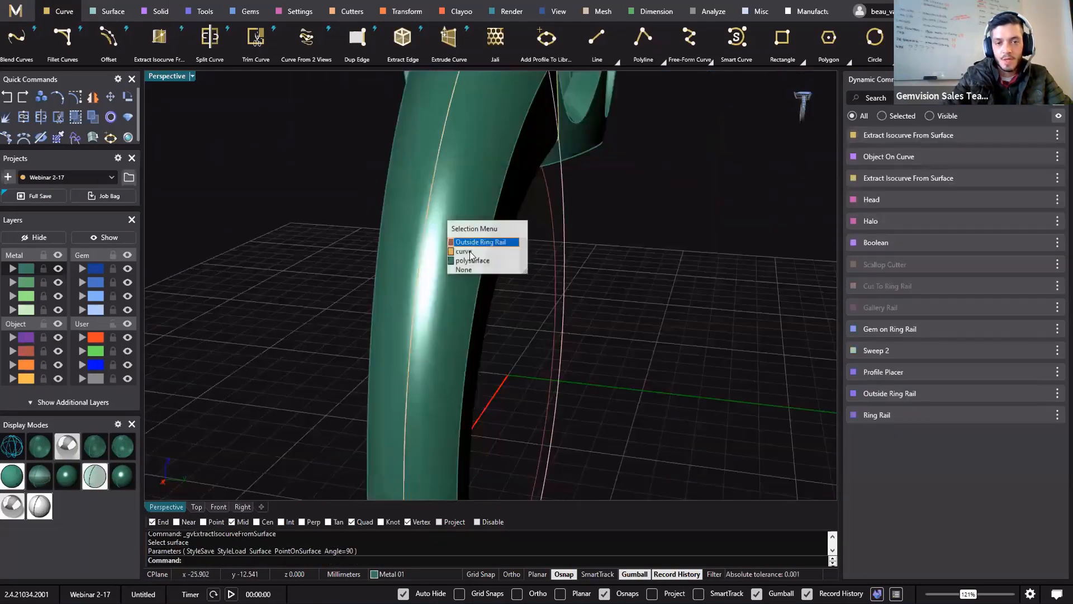
{"action": "left_click", "coordinate": [470, 251]}
{"action": "right_click_drag", "start_coordinate": [525, 379], "coordinate": [532, 382], "text": "shift"}
{"action": "right_click_drag", "start_coordinate": [620, 338], "coordinate": [644, 419], "text": "shift"}
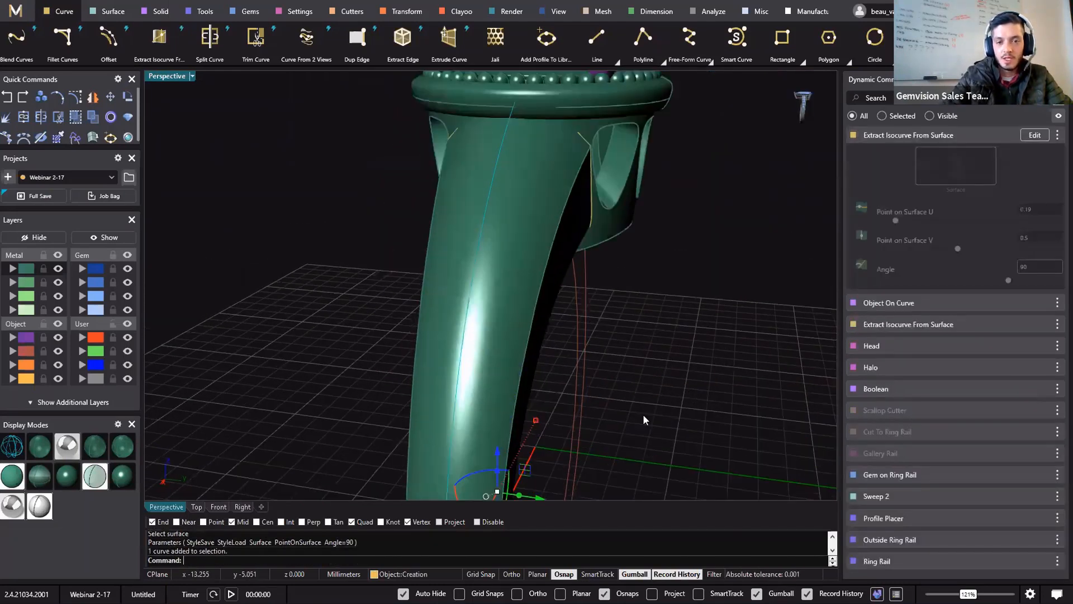
{"action": "scroll", "coordinate": [687, 324], "scroll_direction": "down", "scroll_amount": 3}
{"action": "right_click_drag", "start_coordinate": [687, 328], "coordinate": [503, 385]}
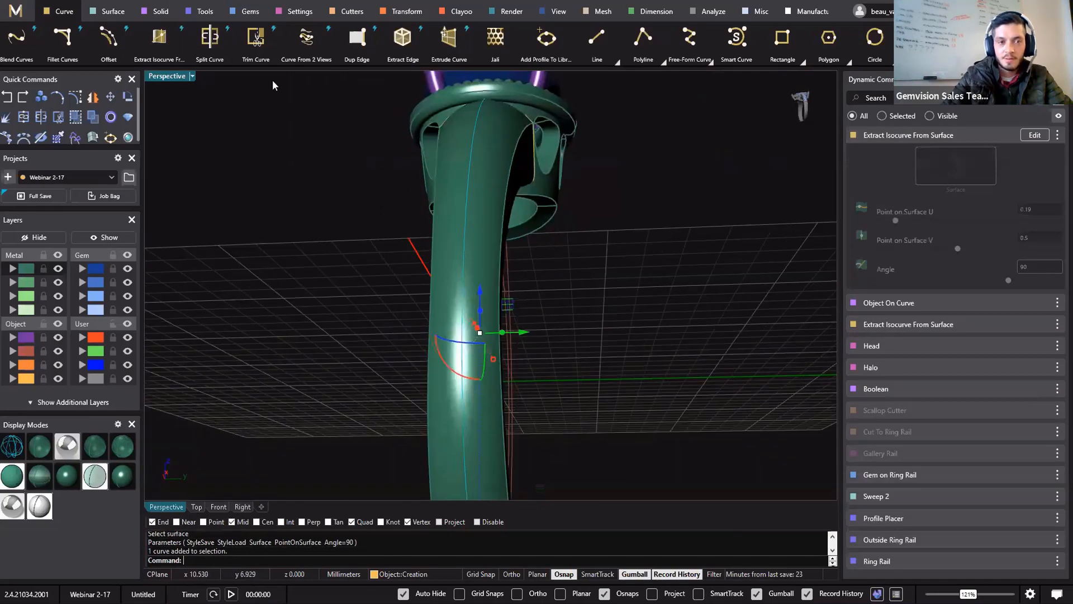
{"action": "left_click", "coordinate": [242, 15]}
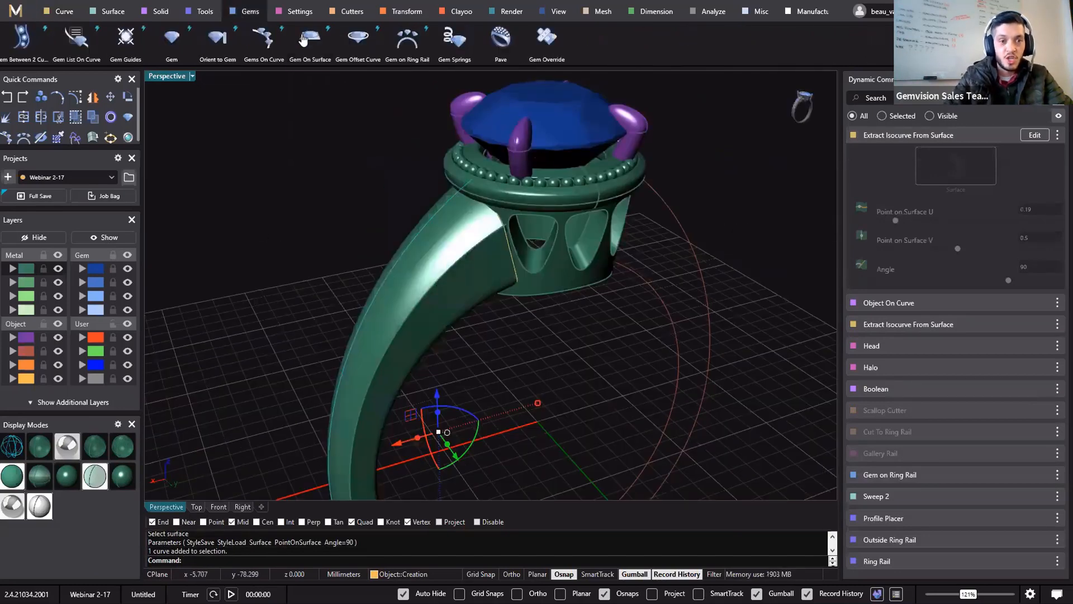
{"action": "left_click", "coordinate": [263, 38]}
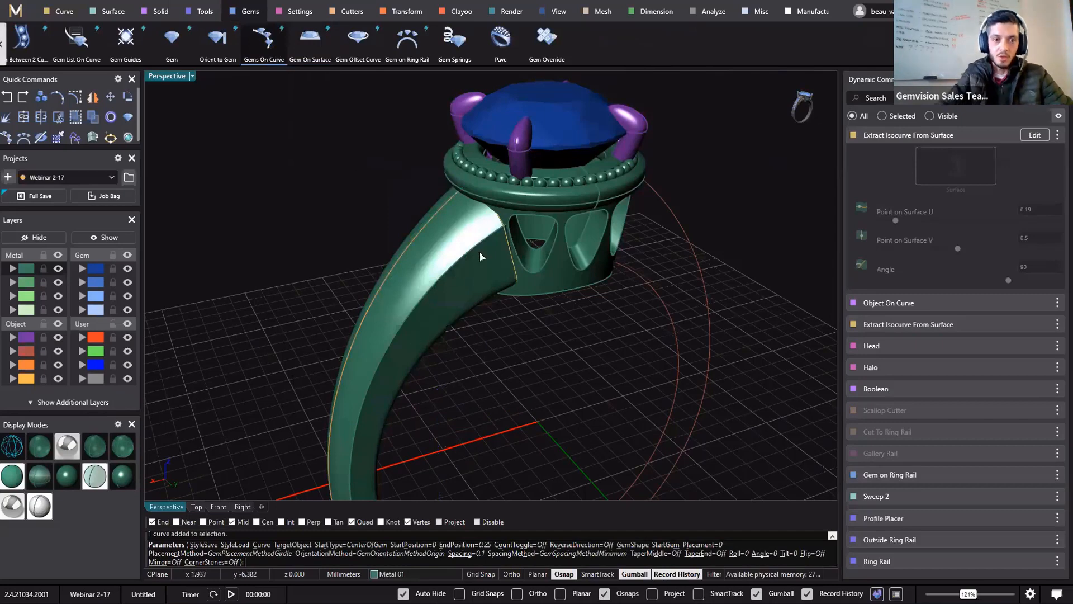
{"action": "right_click_drag", "start_coordinate": [534, 367], "coordinate": [559, 212], "text": "shift"}
{"action": "scroll", "coordinate": [520, 394], "scroll_direction": "down", "scroll_amount": 5}
{"action": "left_click_drag", "start_coordinate": [455, 313], "coordinate": [506, 166]}
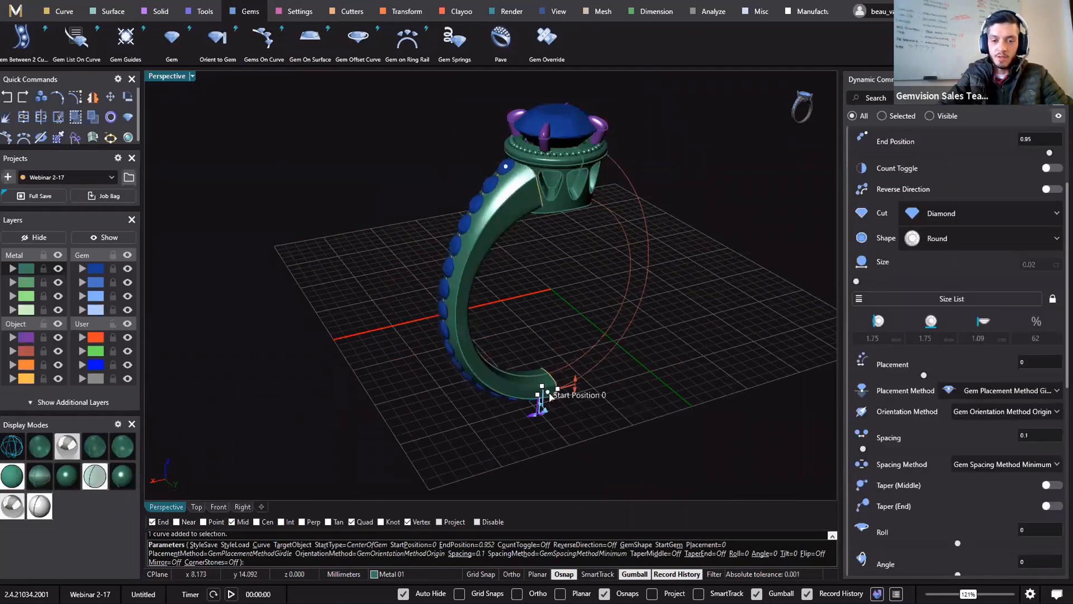
- Set the shank gem row's start position to 0.55 and its end position to 0.913
{"action": "mouse_move", "coordinate": [458, 311]}
{"action": "left_mouse_down"}
{"action": "mouse_move", "coordinate": [444, 365]}
{"action": "mouse_move", "coordinate": [452, 301]}
{"action": "left_mouse_up"}
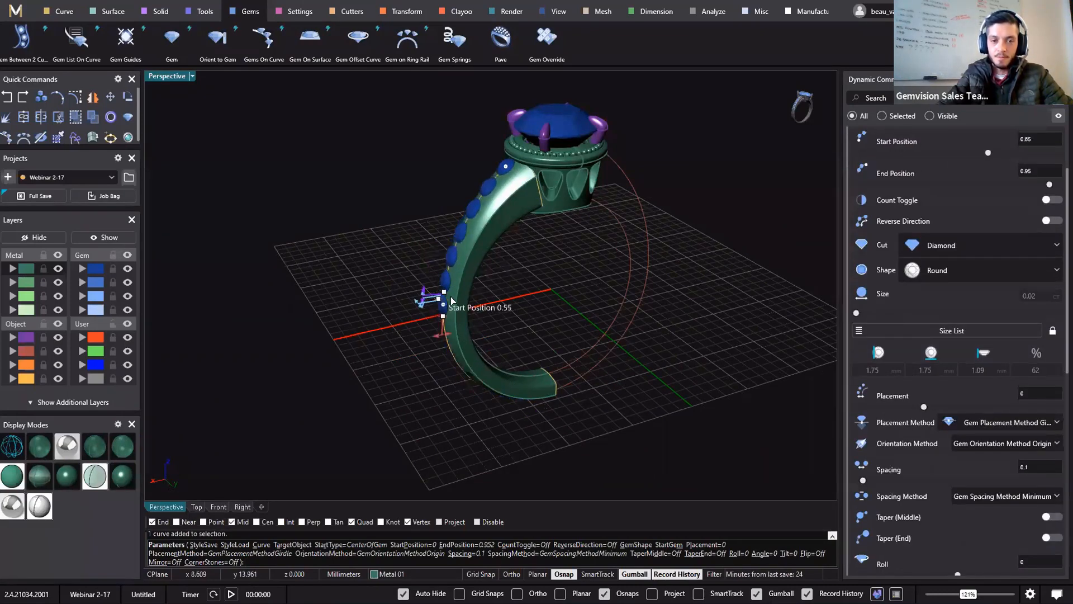
{"action": "right_click_drag", "start_coordinate": [553, 353], "coordinate": [468, 281]}
{"action": "scroll", "coordinate": [461, 300], "scroll_direction": "up", "scroll_amount": 2}
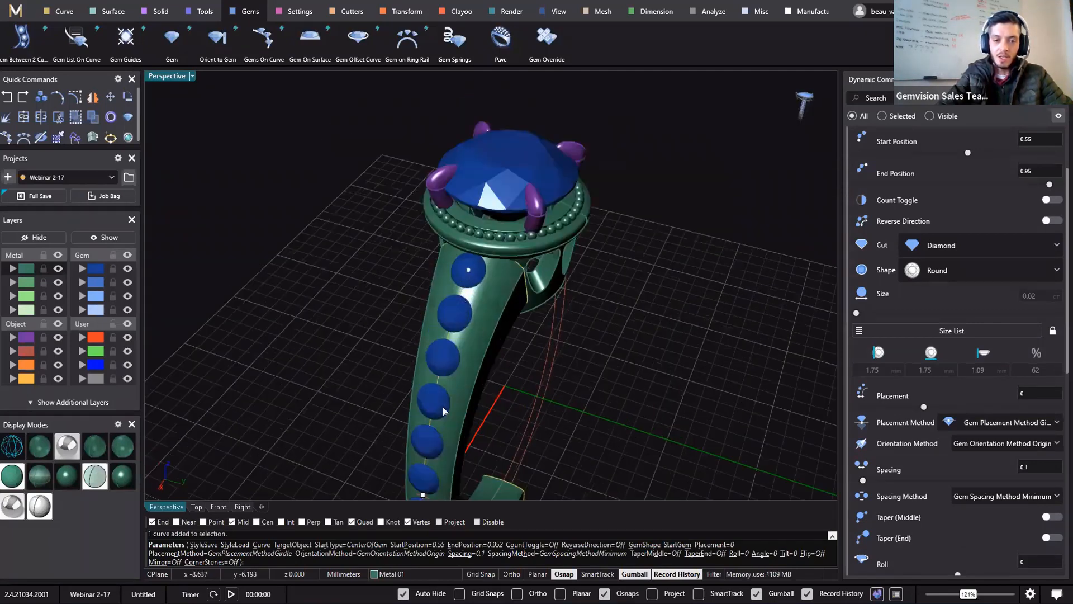
{"action": "right_click_drag", "start_coordinate": [428, 412], "coordinate": [440, 449]}
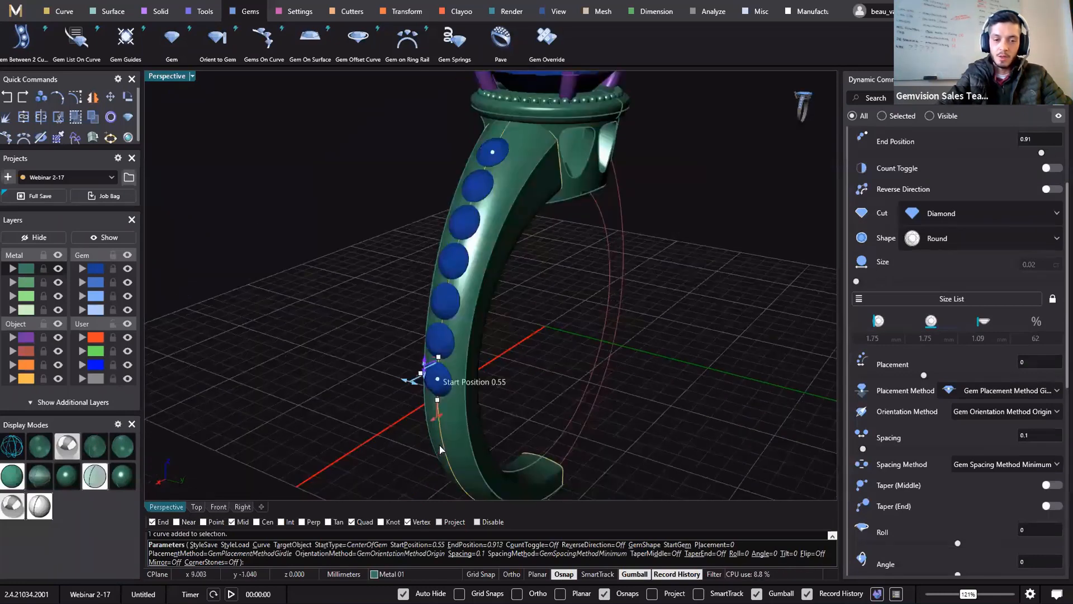
- Extend the gem row farther down the shank by setting its start position to 0.25
{"action": "left_click_drag", "start_coordinate": [439, 449], "coordinate": [444, 451]}
{"action": "right_click_drag", "start_coordinate": [481, 409], "coordinate": [453, 391]}
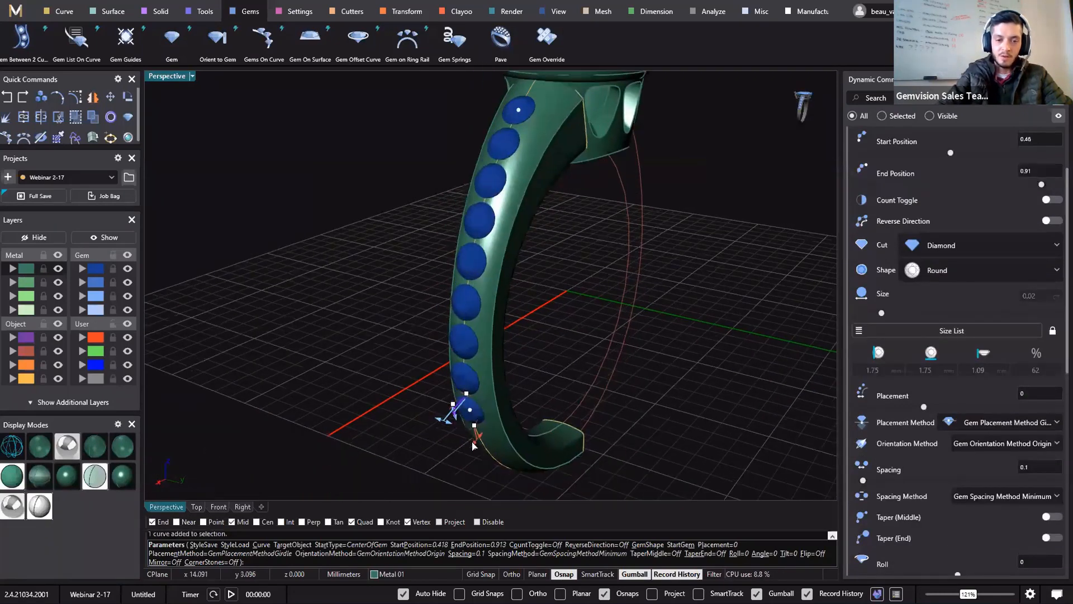
{"action": "left_click_drag", "start_coordinate": [472, 441], "coordinate": [497, 485]}
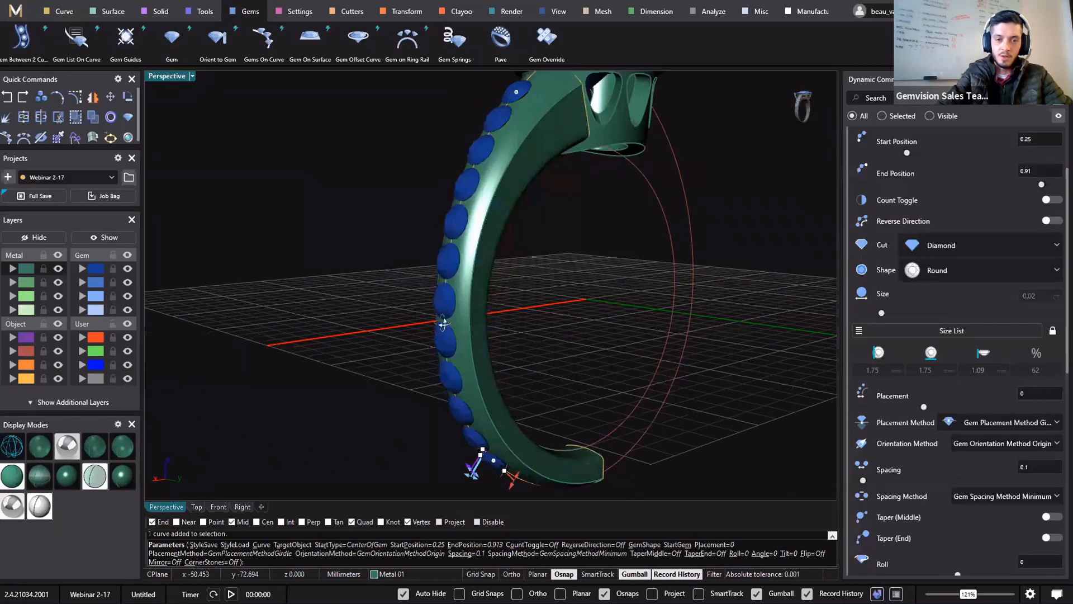
- Turn on Taper (End) for the shank gem row
{"action": "right_click_drag", "start_coordinate": [443, 322], "coordinate": [475, 339]}
{"action": "right_click_drag", "start_coordinate": [562, 220], "coordinate": [530, 303], "text": "shift"}
{"action": "right_click_drag", "start_coordinate": [503, 209], "coordinate": [584, 99]}
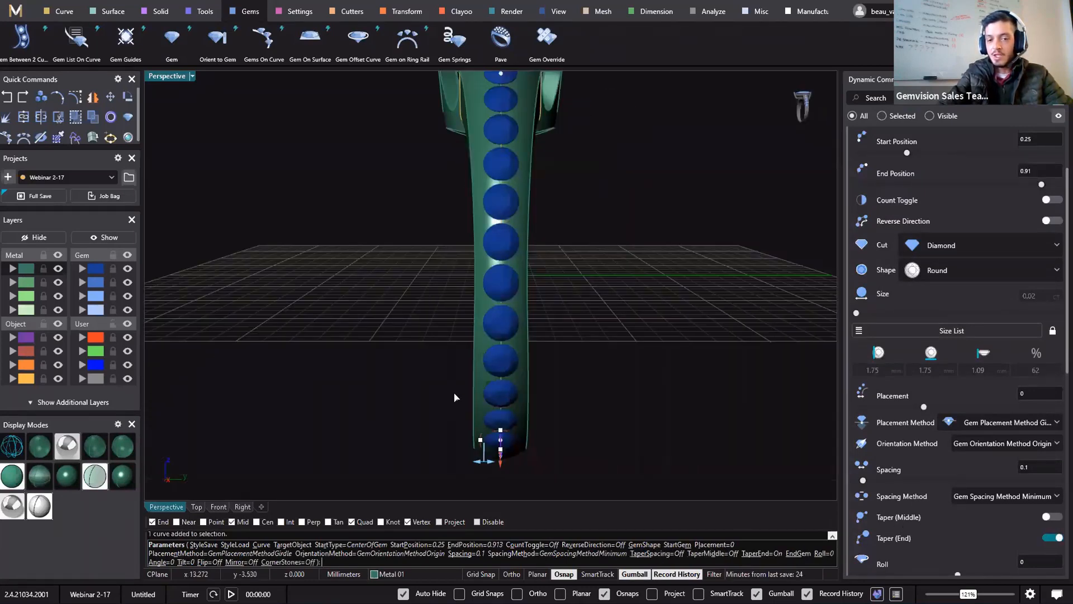
- Set the gem row's start position to 0.45 and enlarge the end gem beneath the head to a length of 1.90 mm
{"action": "right_click_drag", "start_coordinate": [517, 427], "coordinate": [470, 444]}
{"action": "left_click_drag", "start_coordinate": [468, 444], "coordinate": [435, 348]}
{"action": "right_click_drag", "start_coordinate": [446, 297], "coordinate": [472, 165]}
{"action": "left_click_drag", "start_coordinate": [472, 165], "coordinate": [467, 162]}
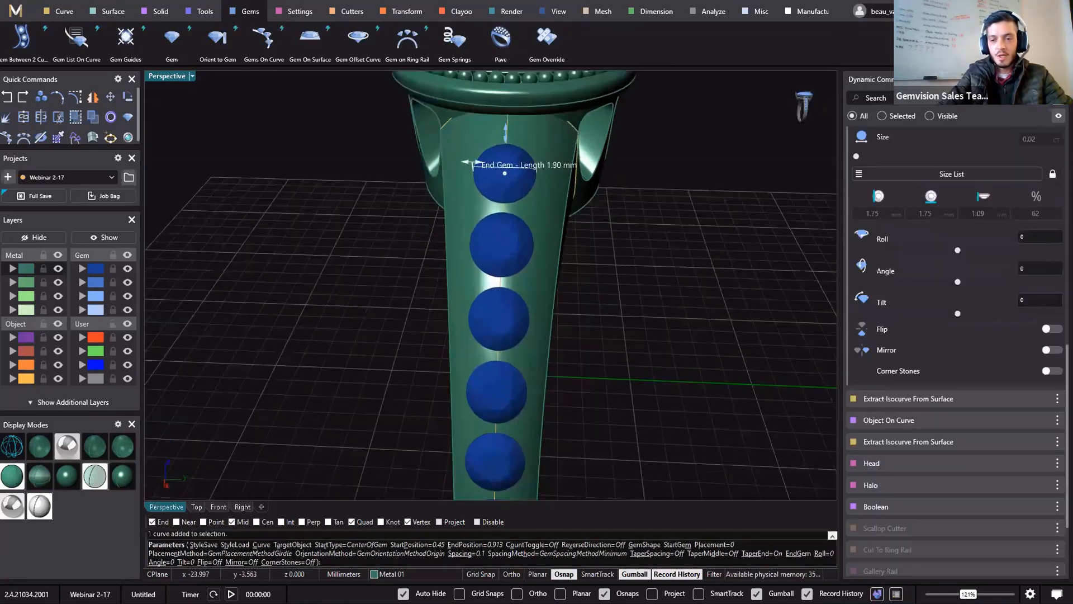
- Turn on Taper (Middle) for the shank gem row
{"action": "scroll", "coordinate": [617, 370], "scroll_direction": "down", "scroll_amount": 5}
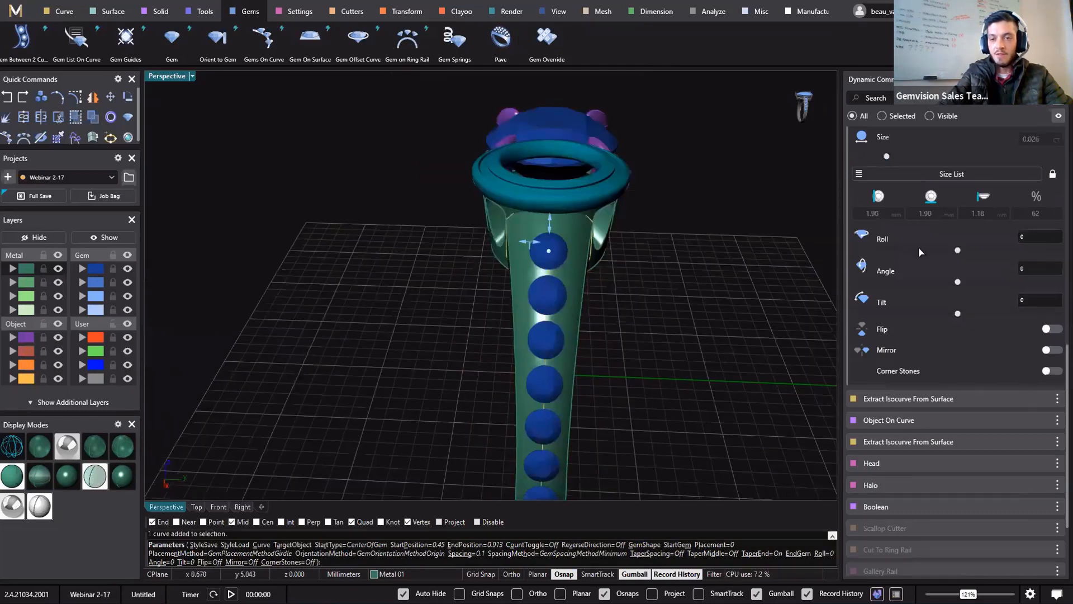
{"action": "scroll", "coordinate": [951, 330], "scroll_direction": "up", "scroll_amount": 4}
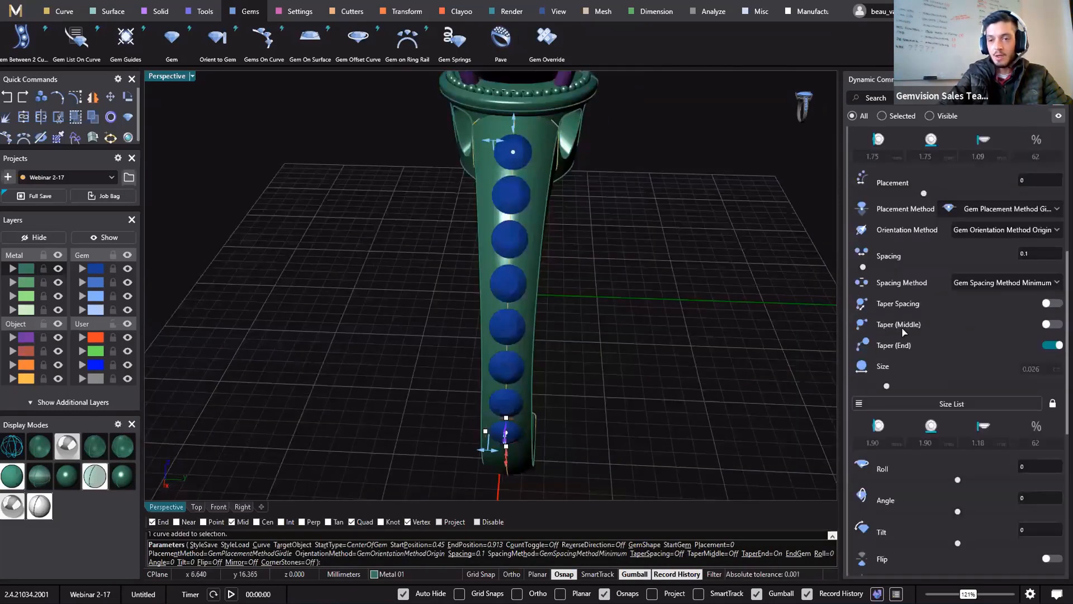
{"action": "left_click", "coordinate": [1053, 325]}
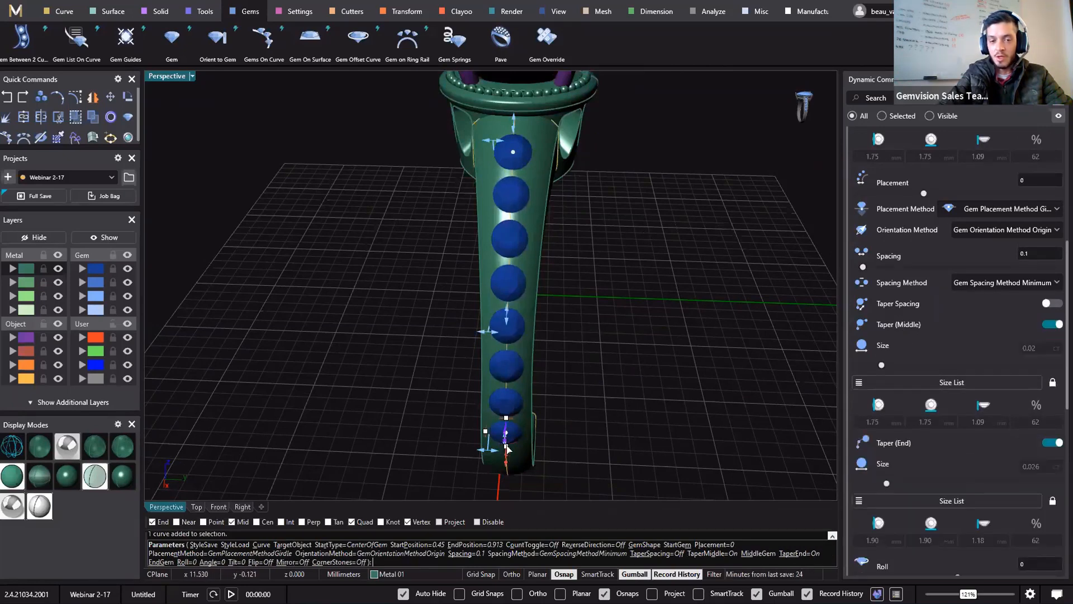
{"action": "right_click_drag", "start_coordinate": [657, 365], "coordinate": [655, 364]}
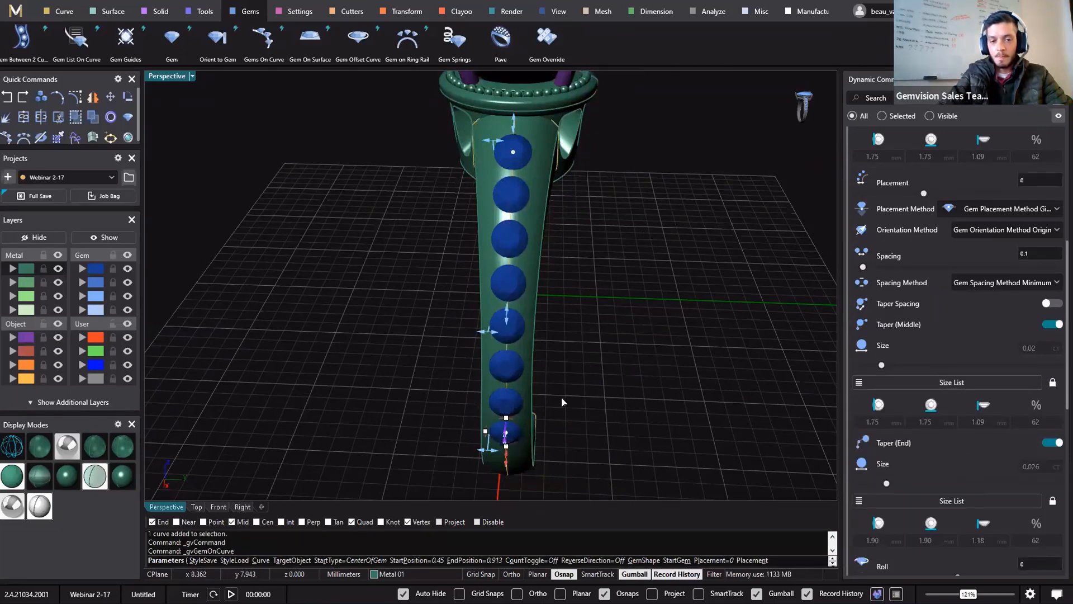
- Reduce the start gem and the middle gem of the shank row to a length of 1.50 mm each
{"action": "right_click_drag", "start_coordinate": [562, 397], "coordinate": [476, 389]}
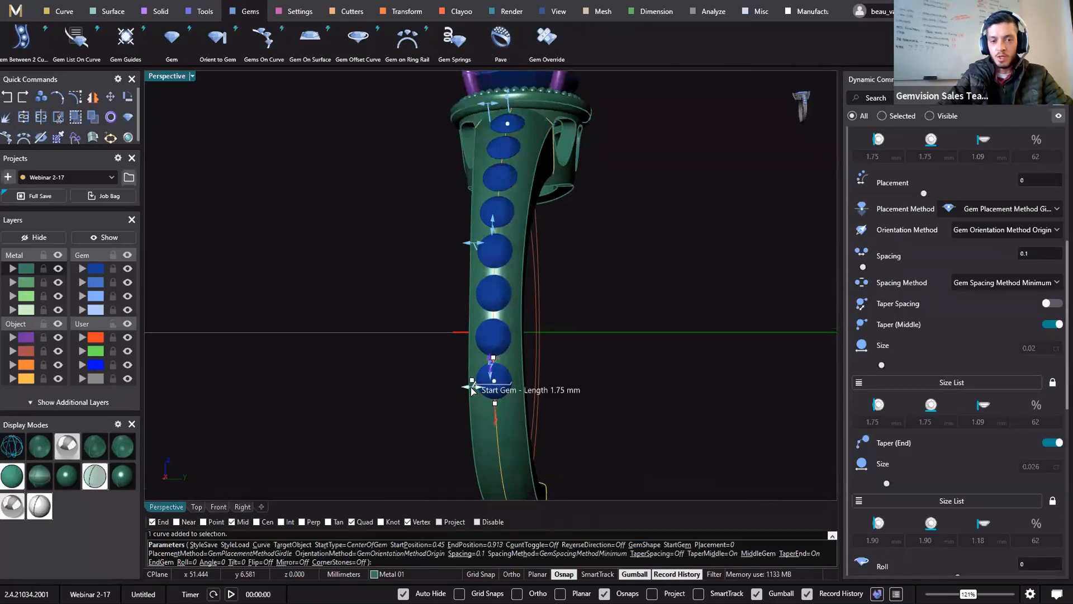
{"action": "left_click_drag", "start_coordinate": [472, 389], "coordinate": [474, 390]}
{"action": "mouse_move", "coordinate": [485, 291]}
{"action": "right_mouse_down"}
{"action": "mouse_move", "coordinate": [484, 300]}
{"action": "mouse_move", "coordinate": [509, 269]}
{"action": "mouse_move", "coordinate": [473, 301]}
{"action": "right_mouse_up"}
{"action": "scroll", "coordinate": [474, 301], "scroll_direction": "up", "scroll_amount": 5}
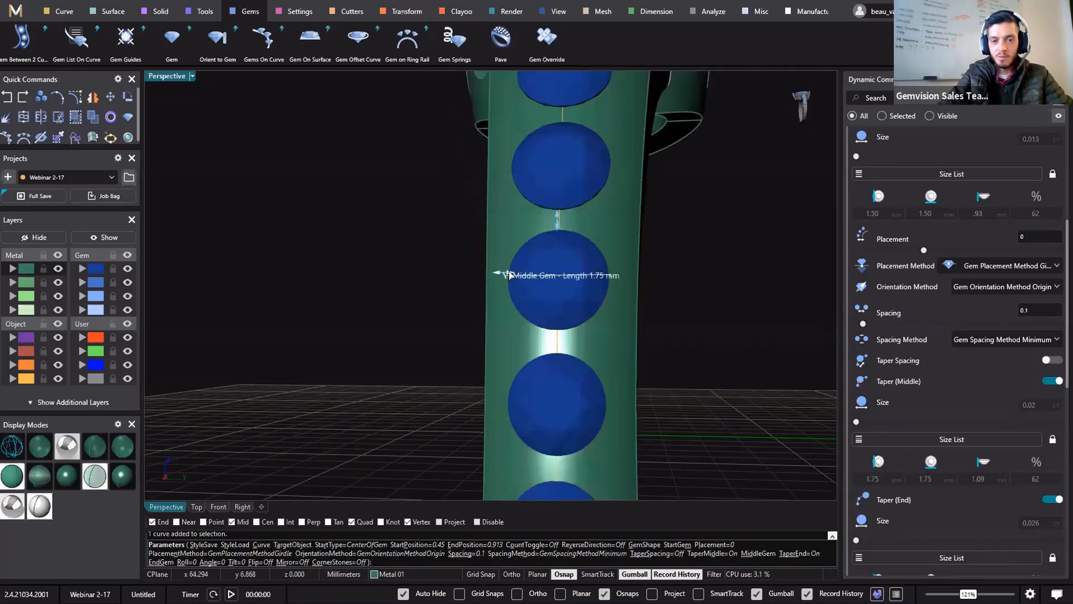
{"action": "scroll", "coordinate": [503, 273], "scroll_direction": "down", "scroll_amount": 5}
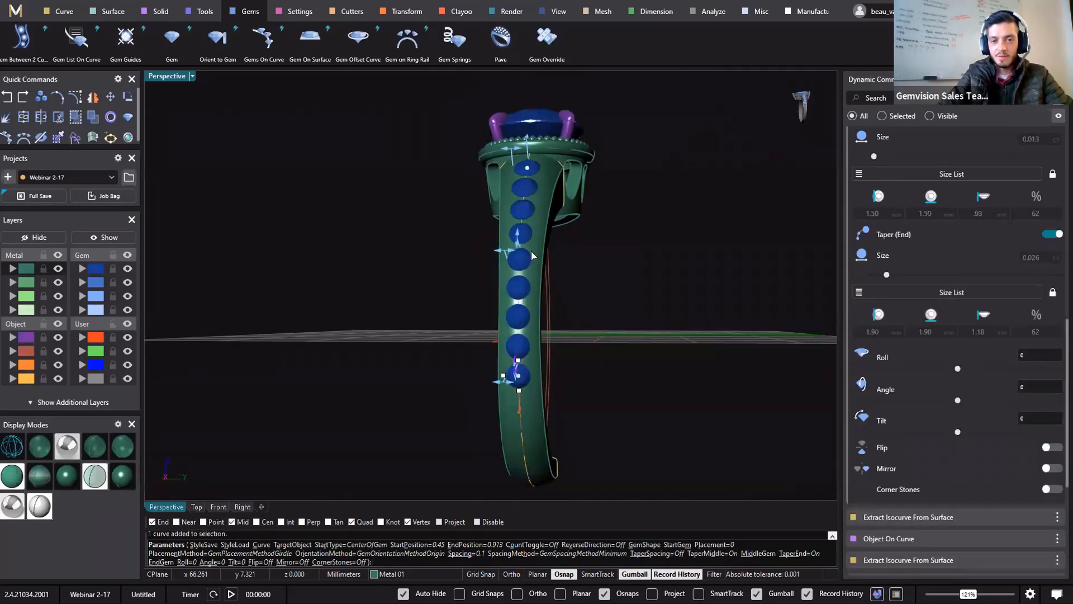
- Enlarge the end gem beneath the head to a length of 2.75 mm
{"action": "right_click_drag", "start_coordinate": [503, 273], "coordinate": [509, 194]}
{"action": "scroll", "coordinate": [500, 196], "scroll_direction": "up", "scroll_amount": 5}
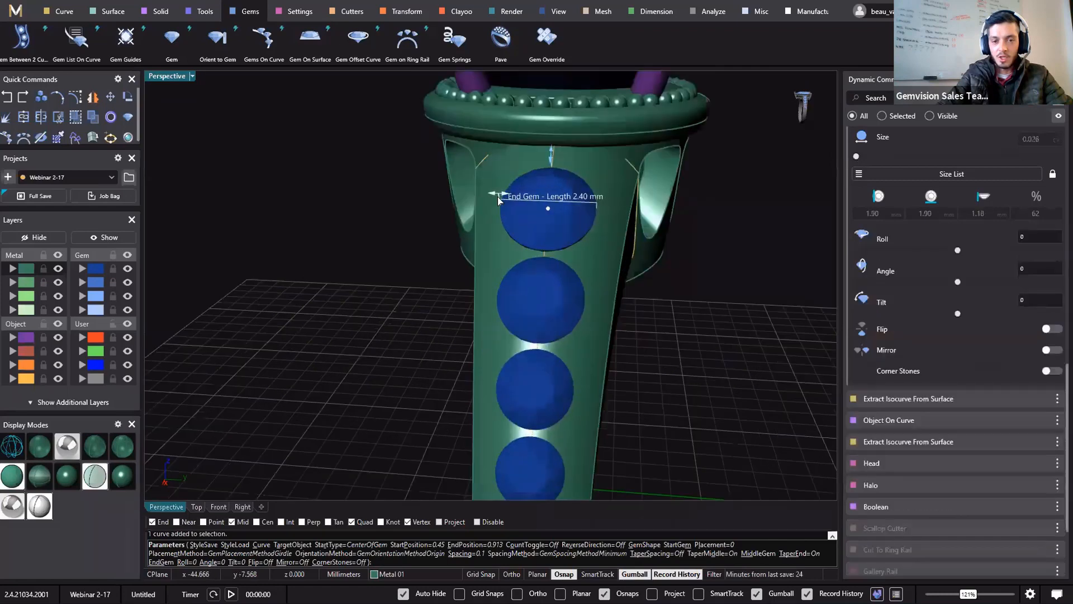
{"action": "left_click_drag", "start_coordinate": [495, 198], "coordinate": [489, 200]}
{"action": "scroll", "coordinate": [583, 323], "scroll_direction": "down", "scroll_amount": 5}
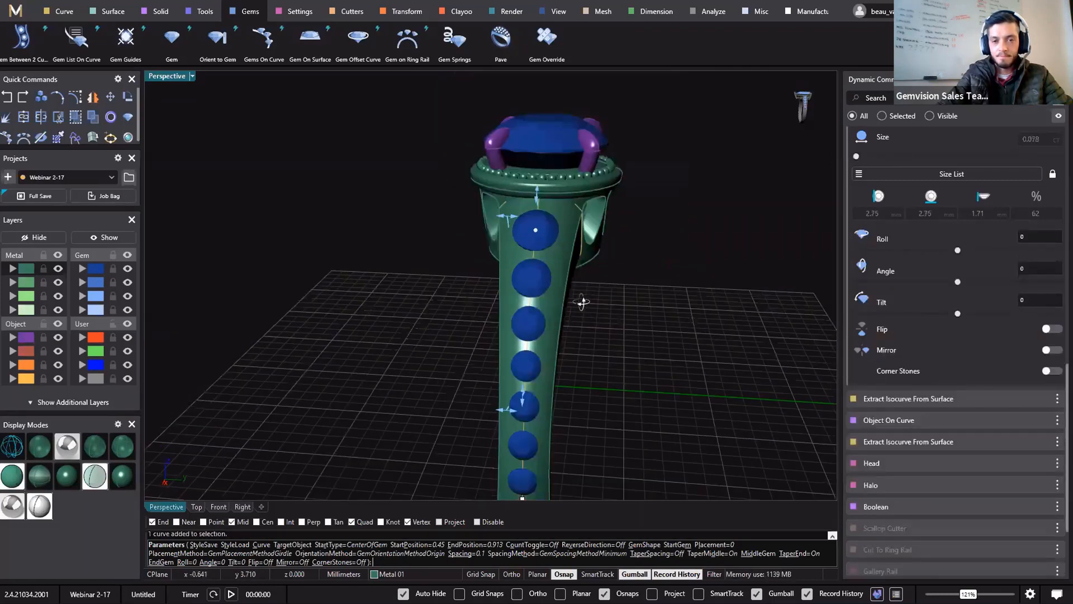
- Set the shank gem row's start position to 0.415 and finish the gem row
{"action": "scroll", "coordinate": [482, 359], "scroll_direction": "up", "scroll_amount": 3}
{"action": "right_click_drag", "start_coordinate": [481, 355], "coordinate": [472, 348]}
{"action": "left_click_drag", "start_coordinate": [472, 347], "coordinate": [477, 369]}
{"action": "right_click_drag", "start_coordinate": [532, 370], "coordinate": [647, 331]}
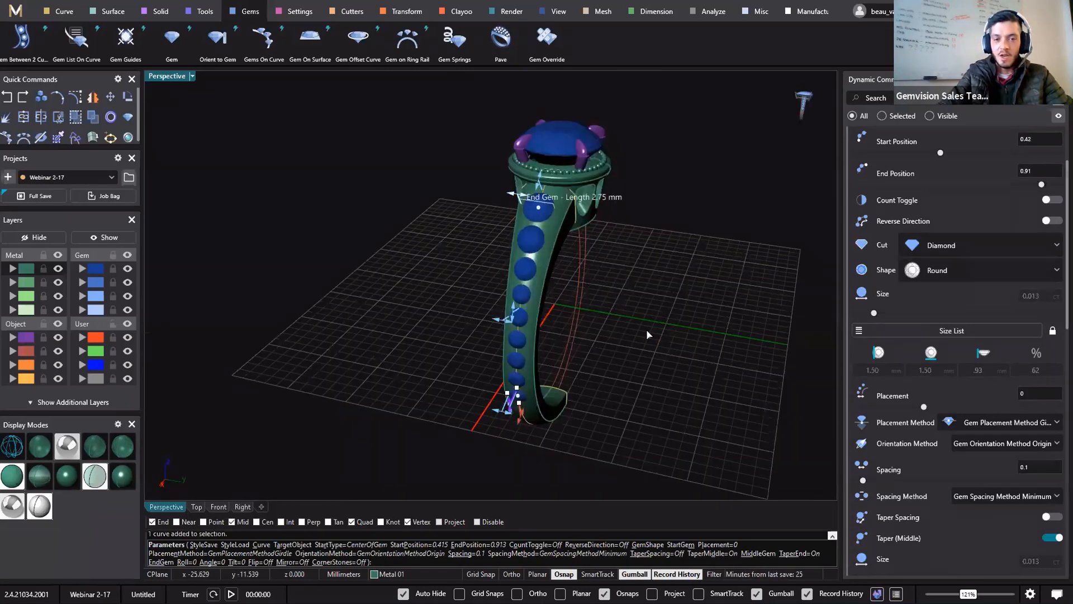
{"action": "right_click", "coordinate": [647, 330]}
{"action": "right_click_drag", "start_coordinate": [621, 234], "coordinate": [470, 235]}
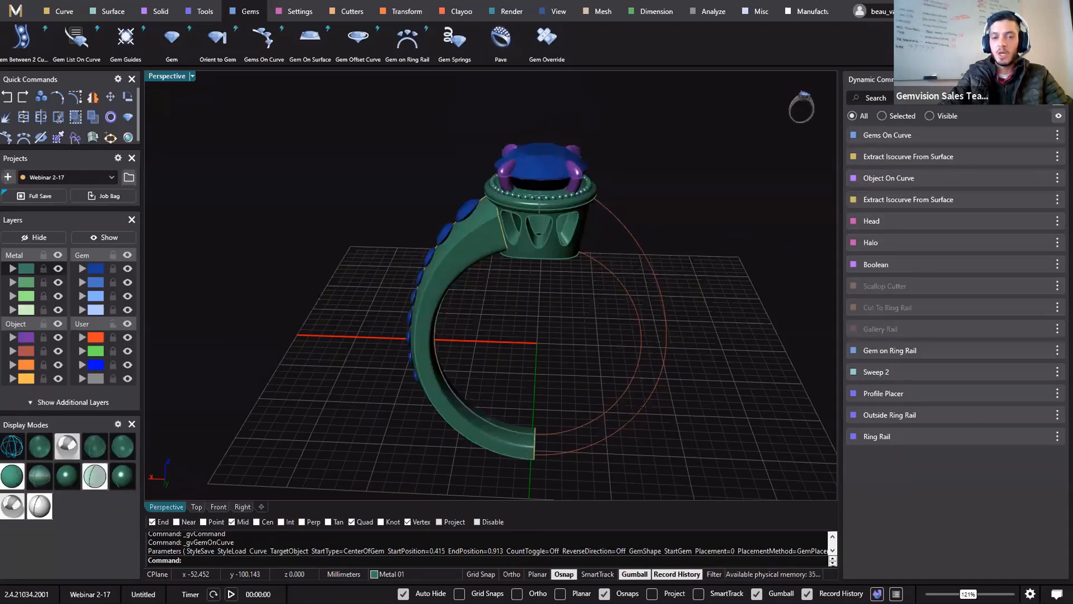
- Reopen the finished shank gem row for editing and assign the shank as its target object
{"action": "key", "text": "alt+Tab"}
{"action": "right_click_drag", "start_coordinate": [567, 221], "coordinate": [582, 290]}
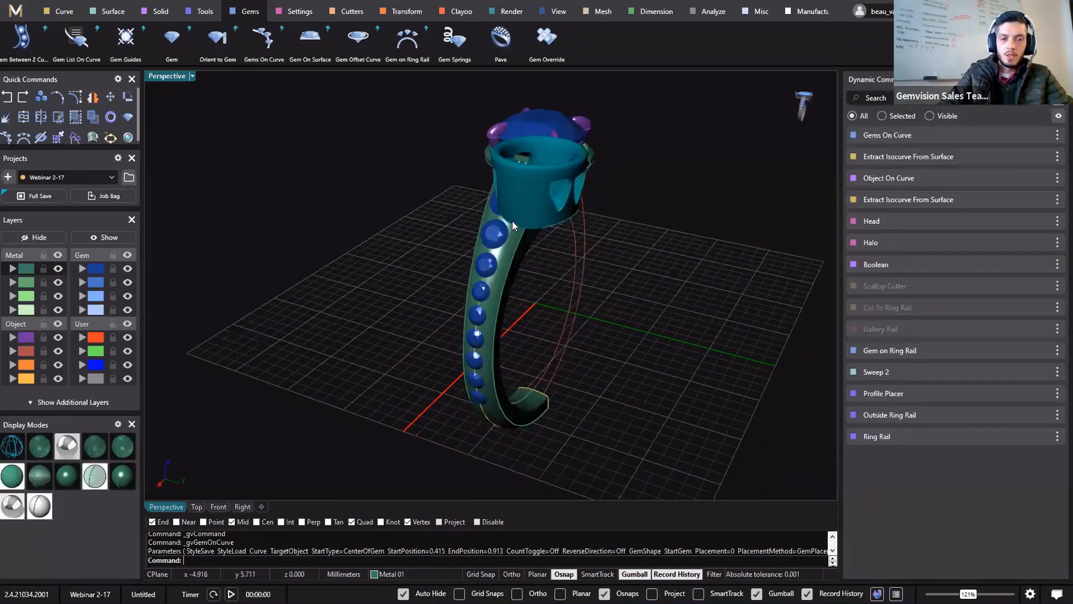
{"action": "scroll", "coordinate": [523, 419], "scroll_direction": "up", "scroll_amount": 6}
{"action": "right_click_drag", "start_coordinate": [520, 407], "coordinate": [484, 384], "text": "shift"}
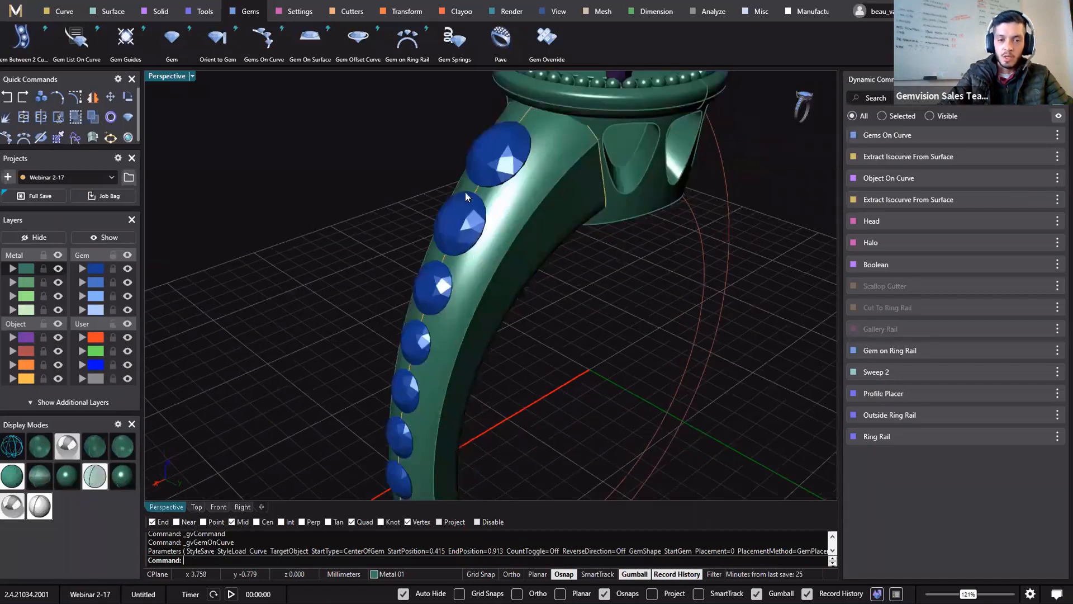
{"action": "scroll", "coordinate": [465, 192], "scroll_direction": "down", "scroll_amount": 2}
{"action": "left_click", "coordinate": [511, 111]}
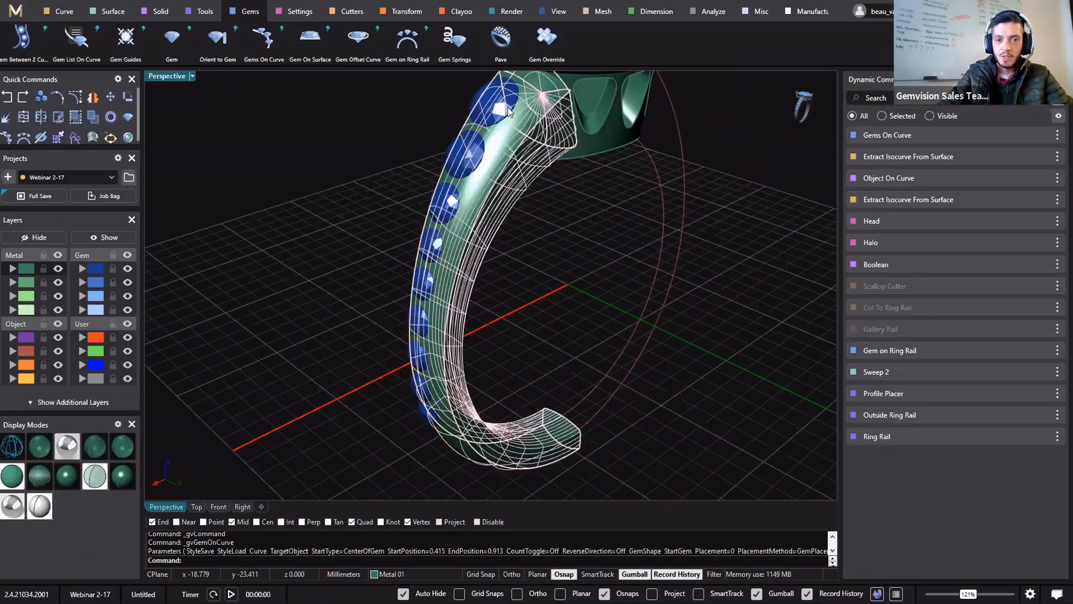
{"action": "left_click", "coordinate": [560, 166]}
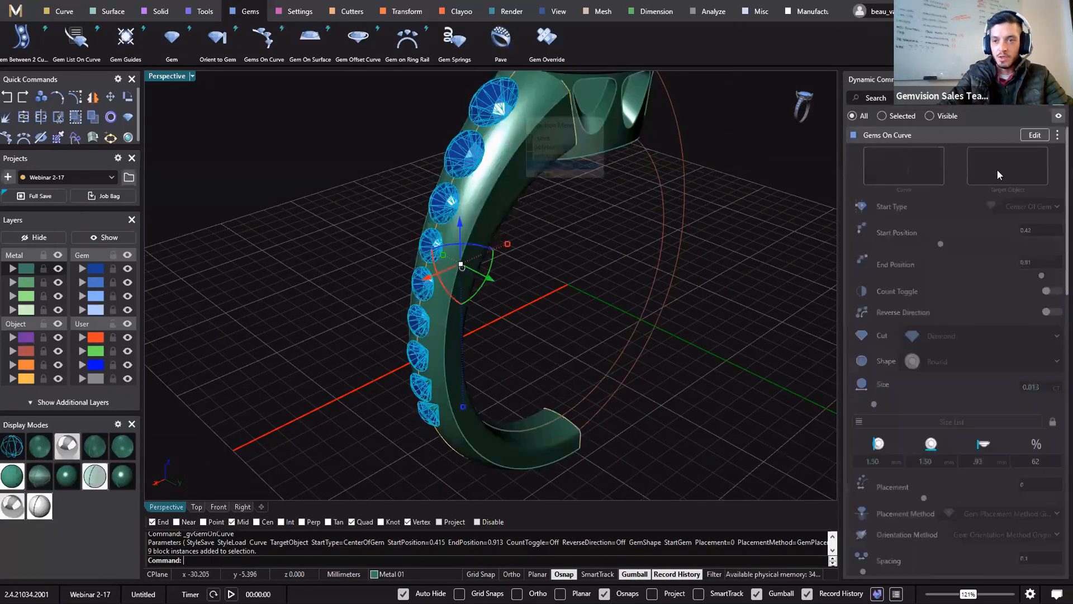
{"action": "left_click", "coordinate": [1035, 135]}
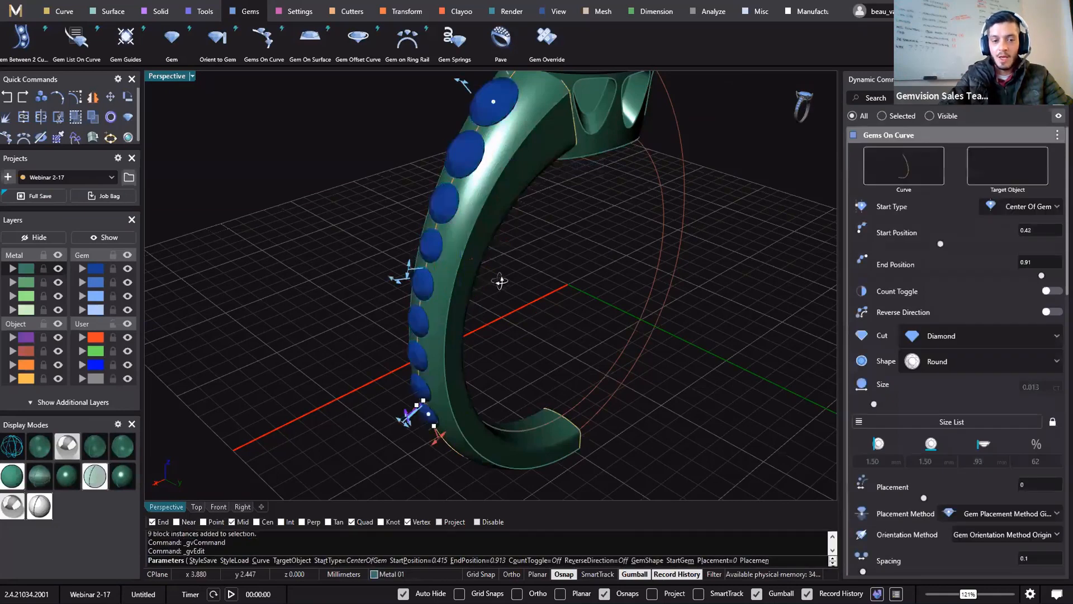
{"action": "right_click_drag", "start_coordinate": [403, 401], "coordinate": [368, 377]}
{"action": "scroll", "coordinate": [368, 380], "scroll_direction": "up", "scroll_amount": 5}
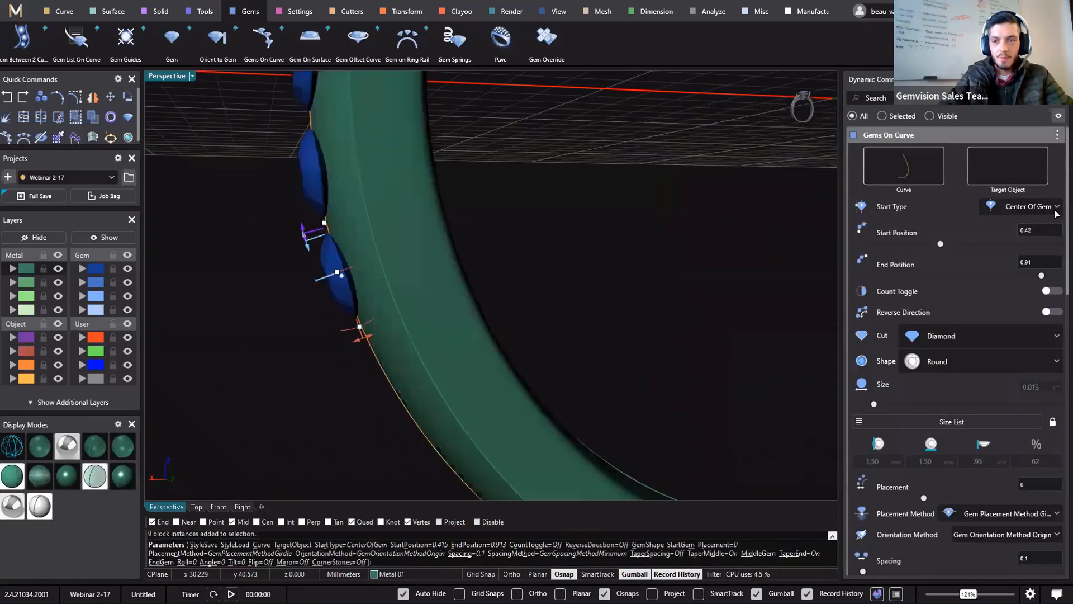
{"action": "right_click_drag", "start_coordinate": [668, 249], "coordinate": [589, 224]}
{"action": "left_click", "coordinate": [570, 322]}
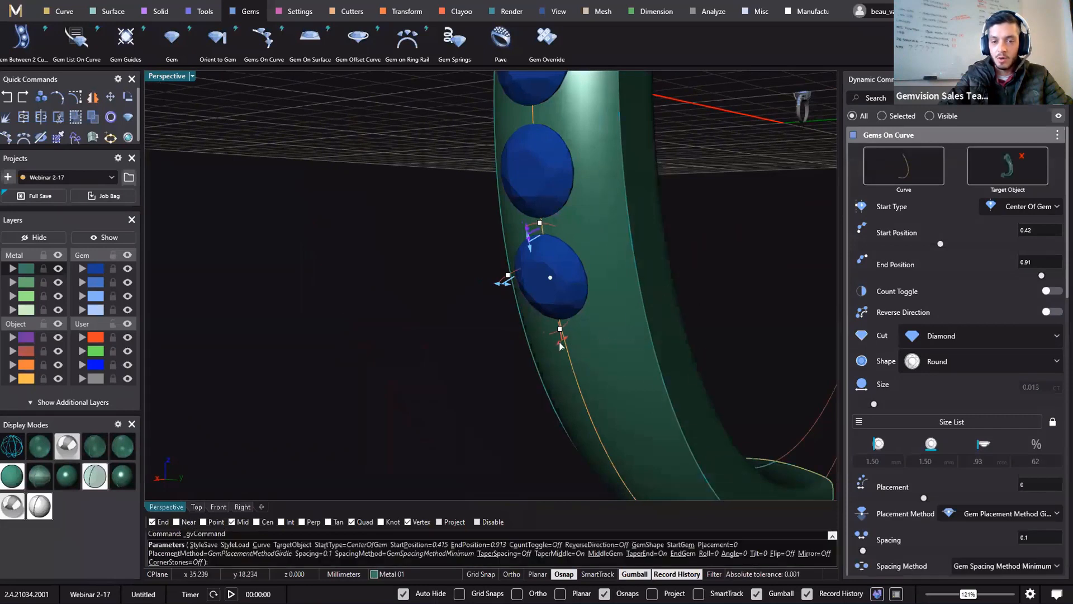
- Sink the gems into the shank with a placement of -0.18, set the start position to 0.432, and finish the edit
{"action": "left_click_drag", "start_coordinate": [541, 361], "coordinate": [566, 338]}
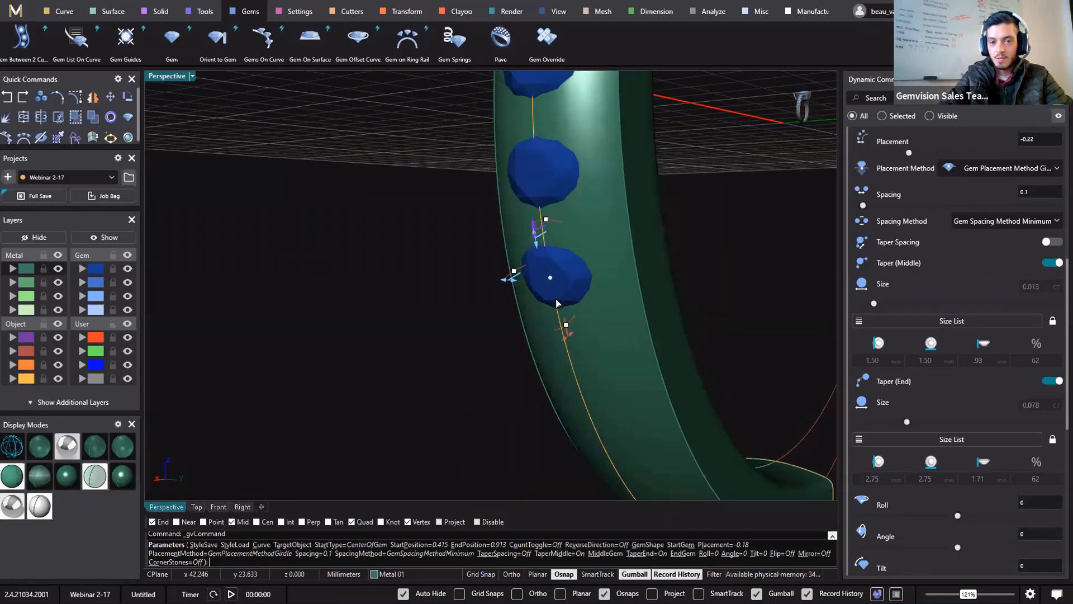
{"action": "left_click_drag", "start_coordinate": [552, 270], "coordinate": [553, 249]}
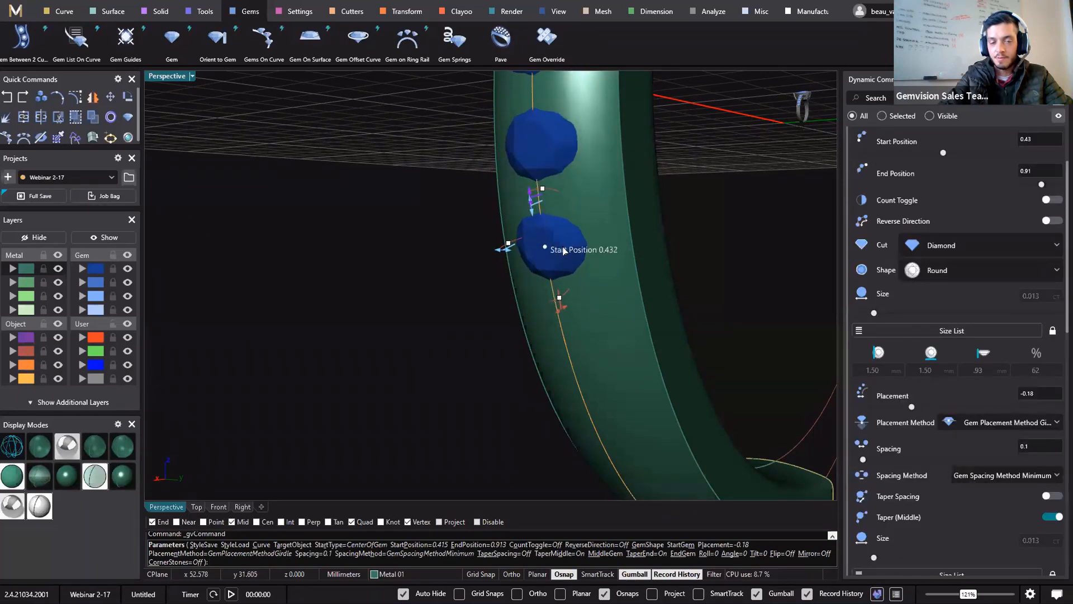
{"action": "scroll", "coordinate": [559, 249], "scroll_direction": "down", "scroll_amount": 10}
{"action": "right_click_drag", "start_coordinate": [580, 271], "coordinate": [549, 342], "text": "shift"}
{"action": "scroll", "coordinate": [577, 274], "scroll_direction": "down", "scroll_amount": 3}
{"action": "right_click_drag", "start_coordinate": [571, 279], "coordinate": [617, 259]}
{"action": "scroll", "coordinate": [551, 251], "scroll_direction": "up", "scroll_amount": 7}
{"action": "key", "text": "Return"}
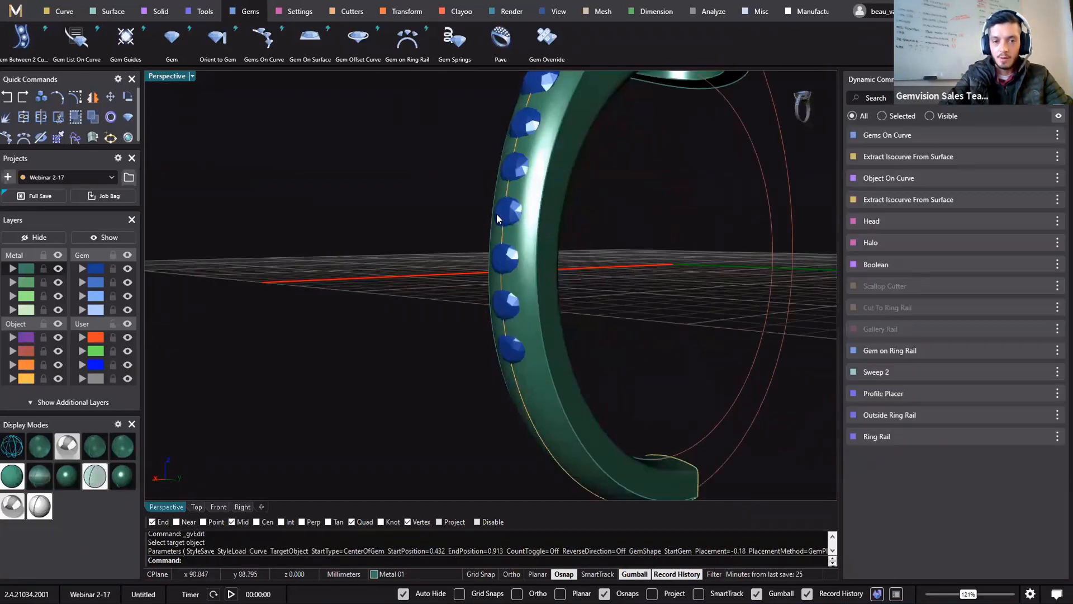
- Select the shank gem row and start a Channel Cutter from it
{"action": "left_click", "coordinate": [504, 223]}
{"action": "left_click", "coordinate": [534, 253]}
{"action": "right_click_drag", "start_coordinate": [673, 315], "coordinate": [671, 335]}
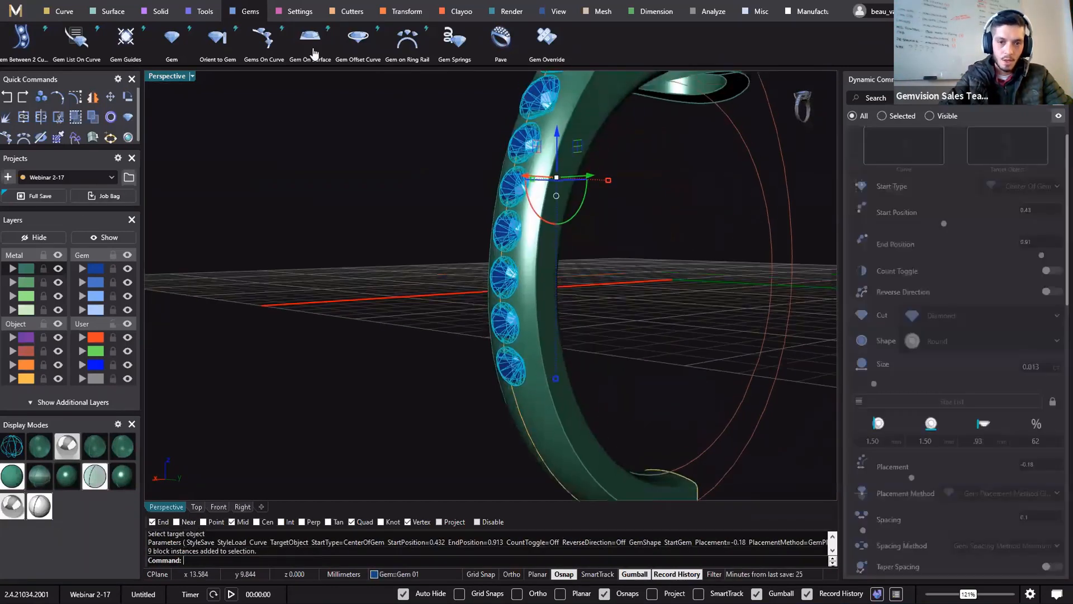
{"action": "left_click", "coordinate": [341, 12]}
{"action": "left_click", "coordinate": [116, 39]}
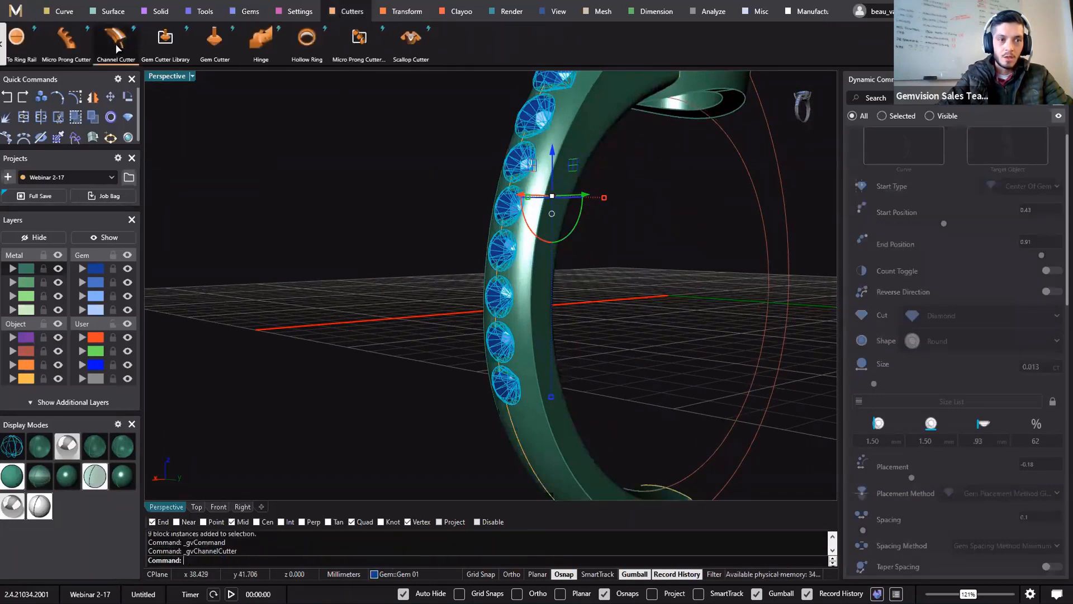
- Set the channel cutter's start width to 0.3 and its start cap length to 1.8
{"action": "right_click_drag", "start_coordinate": [630, 280], "coordinate": [573, 407]}
{"action": "left_click_drag", "start_coordinate": [579, 445], "coordinate": [563, 450]}
{"action": "right_click_drag", "start_coordinate": [537, 447], "coordinate": [399, 417]}
{"action": "left_click_drag", "start_coordinate": [400, 417], "coordinate": [401, 427]}
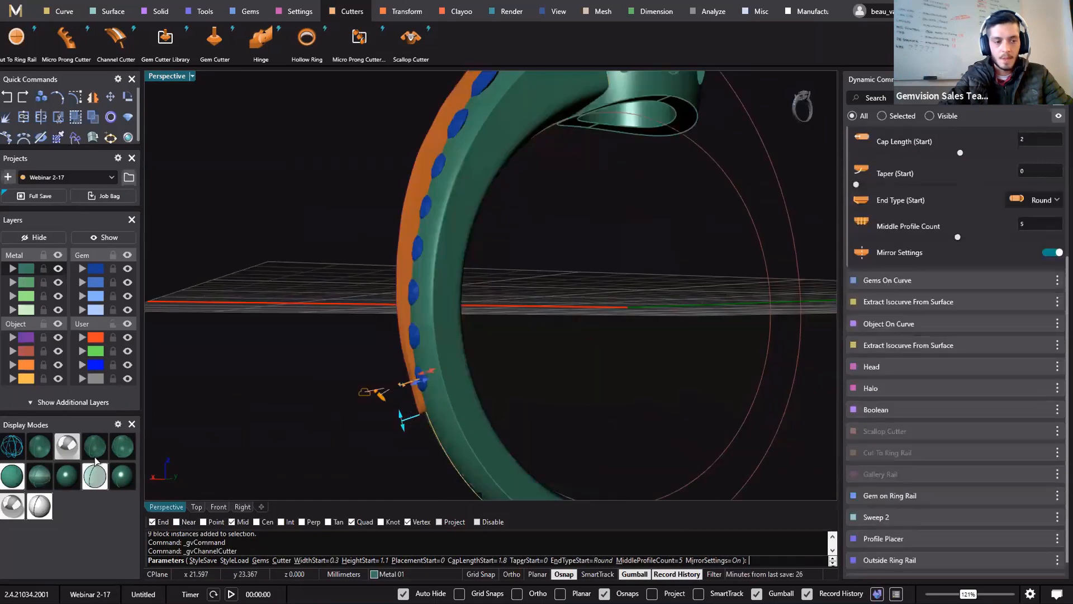
- Switch to wireframe display and set the channel cutter's start placement to 0.28
{"action": "left_click", "coordinate": [12, 446]}
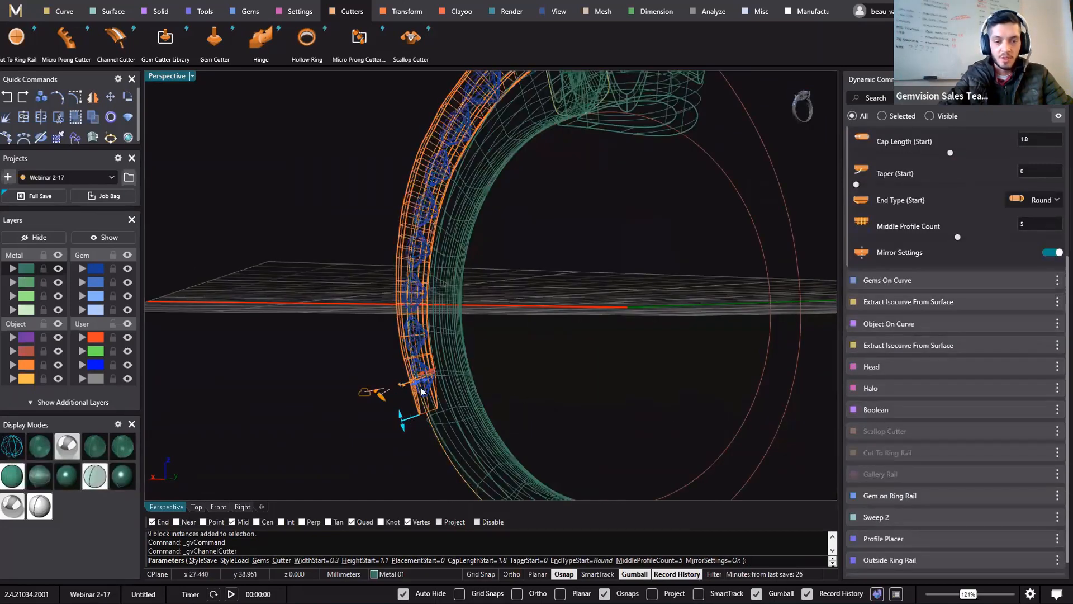
{"action": "right_click_drag", "start_coordinate": [422, 389], "coordinate": [436, 390]}
{"action": "scroll", "coordinate": [435, 390], "scroll_direction": "up", "scroll_amount": 3}
{"action": "scroll", "coordinate": [422, 375], "scroll_direction": "up", "scroll_amount": 2}
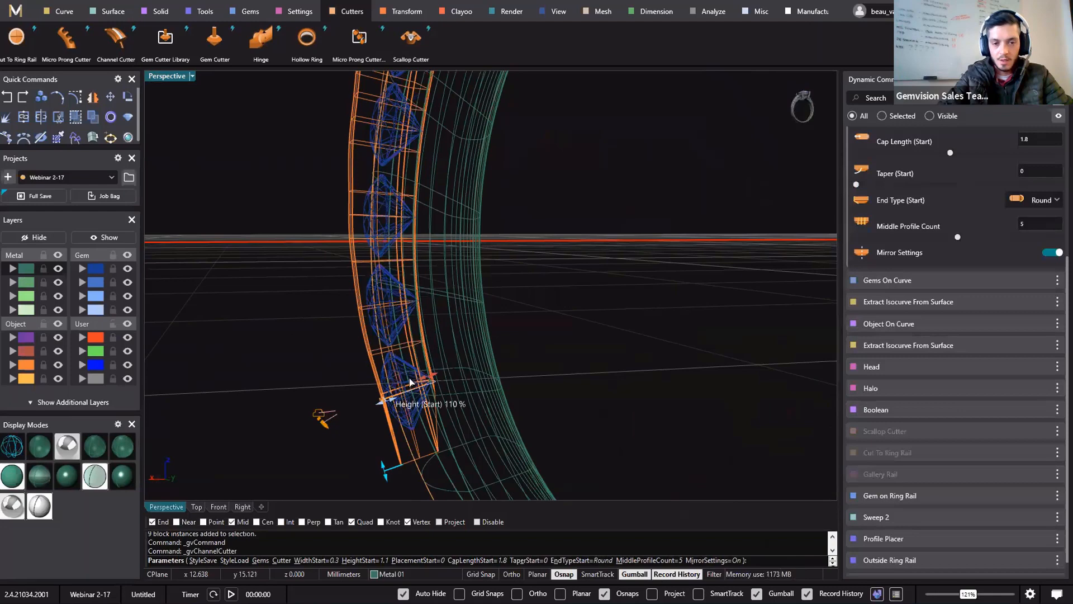
{"action": "scroll", "coordinate": [426, 381], "scroll_direction": "up", "scroll_amount": 5}
{"action": "left_click_drag", "start_coordinate": [428, 368], "coordinate": [395, 375]}
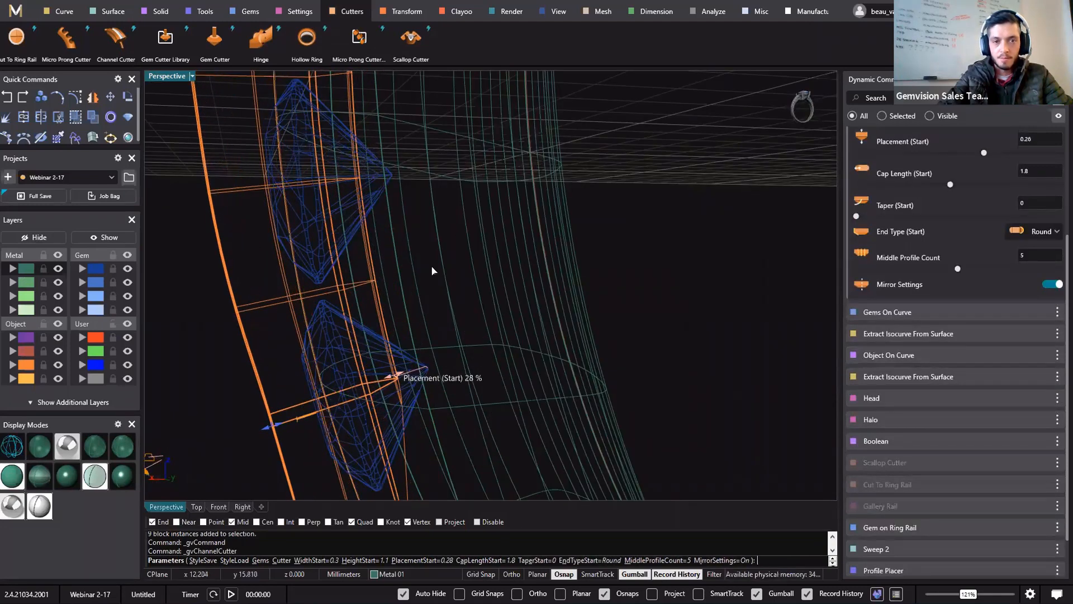
{"action": "scroll", "coordinate": [433, 270], "scroll_direction": "down", "scroll_amount": 5}
{"action": "mouse_move", "coordinate": [414, 292]}
{"action": "right_mouse_down"}
{"action": "mouse_move", "coordinate": [418, 281]}
{"action": "mouse_move", "coordinate": [391, 263]}
{"action": "mouse_move", "coordinate": [397, 289]}
{"action": "right_mouse_up"}
{"action": "scroll", "coordinate": [391, 263], "scroll_direction": "down", "scroll_amount": 4}
{"action": "right_click_drag", "start_coordinate": [445, 261], "coordinate": [442, 288]}
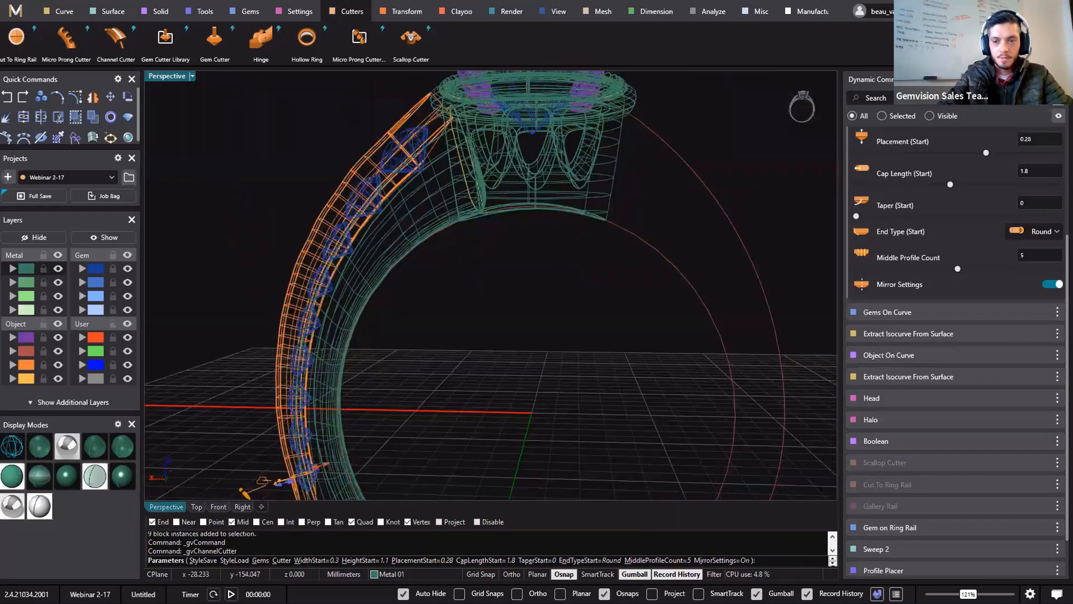
- Turn off Mirror Settings for the channel cutter and set its end cap length to 1.40 mm
{"action": "left_click", "coordinate": [1043, 286]}
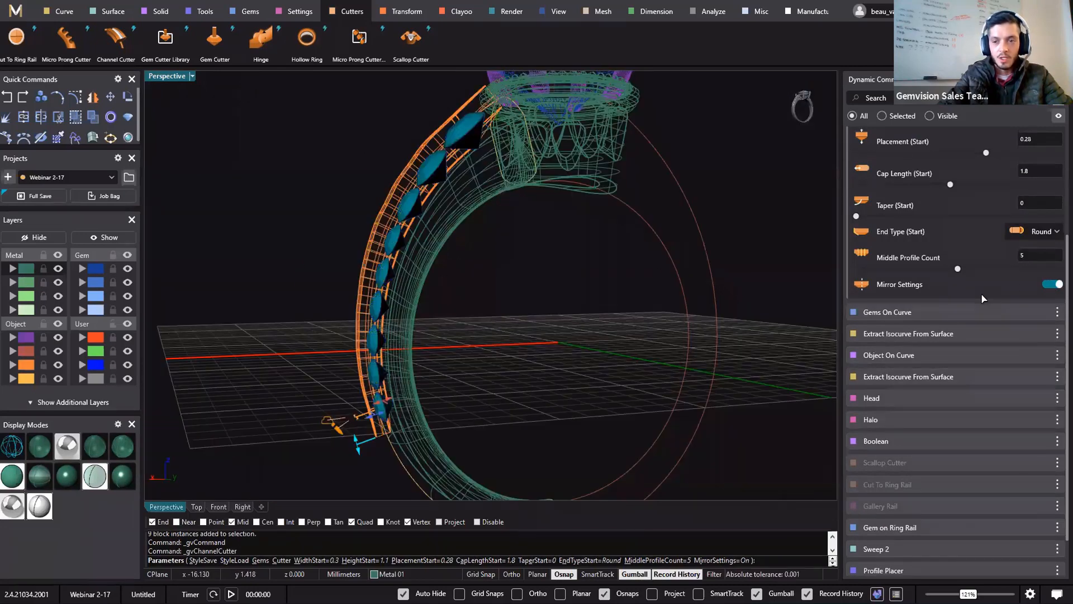
{"action": "left_click_drag", "start_coordinate": [467, 86], "coordinate": [474, 78]}
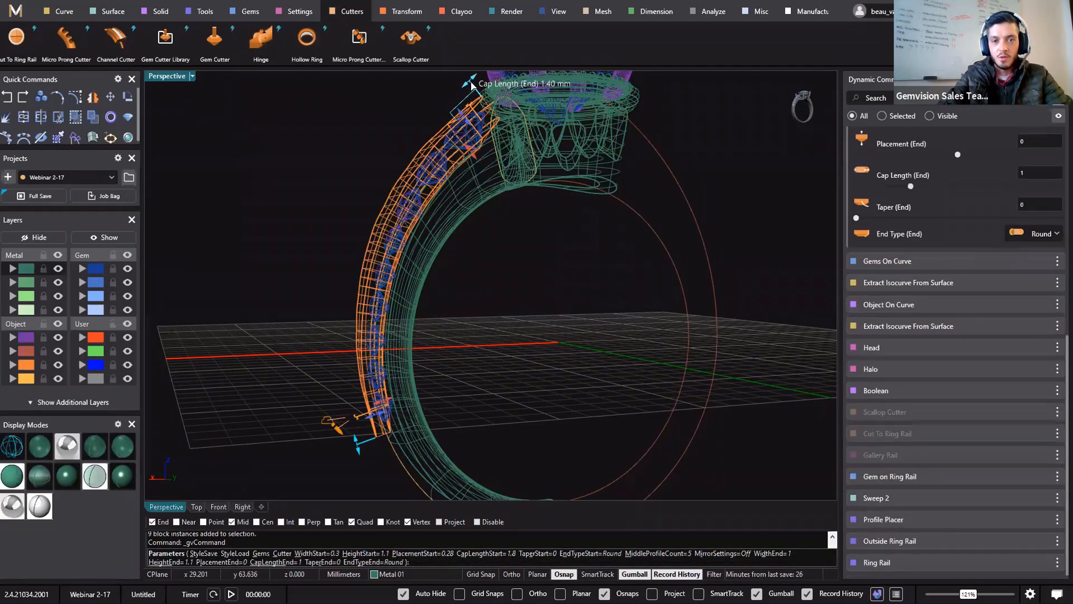
{"action": "right_click_drag", "start_coordinate": [573, 252], "coordinate": [530, 321]}
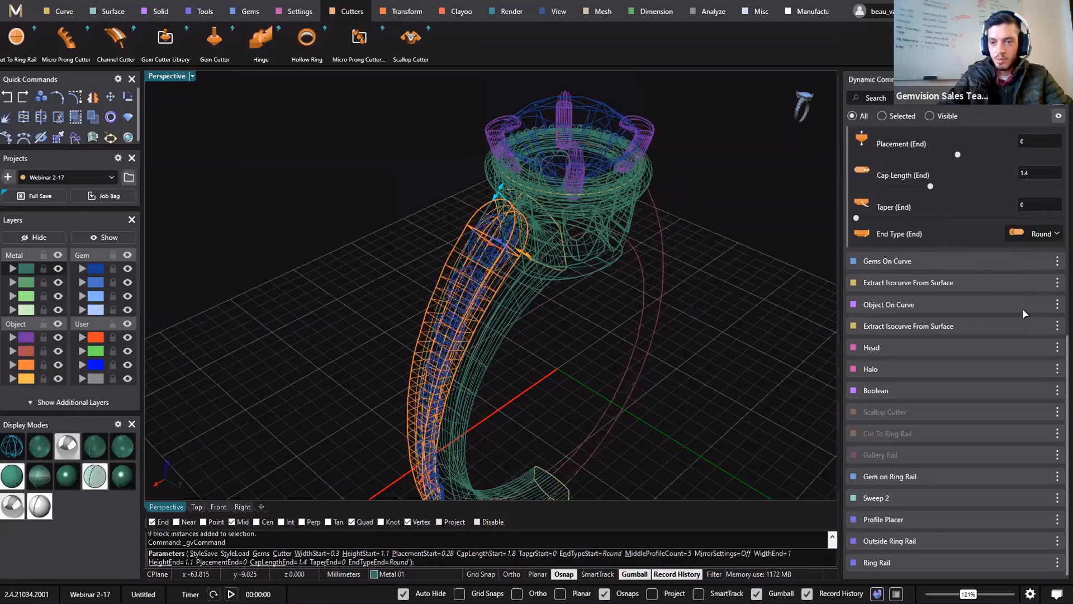
- Change the channel cutter's end type to Sharp Corner and set Taper (End) to 0.38
{"action": "left_click", "coordinate": [1021, 327]}
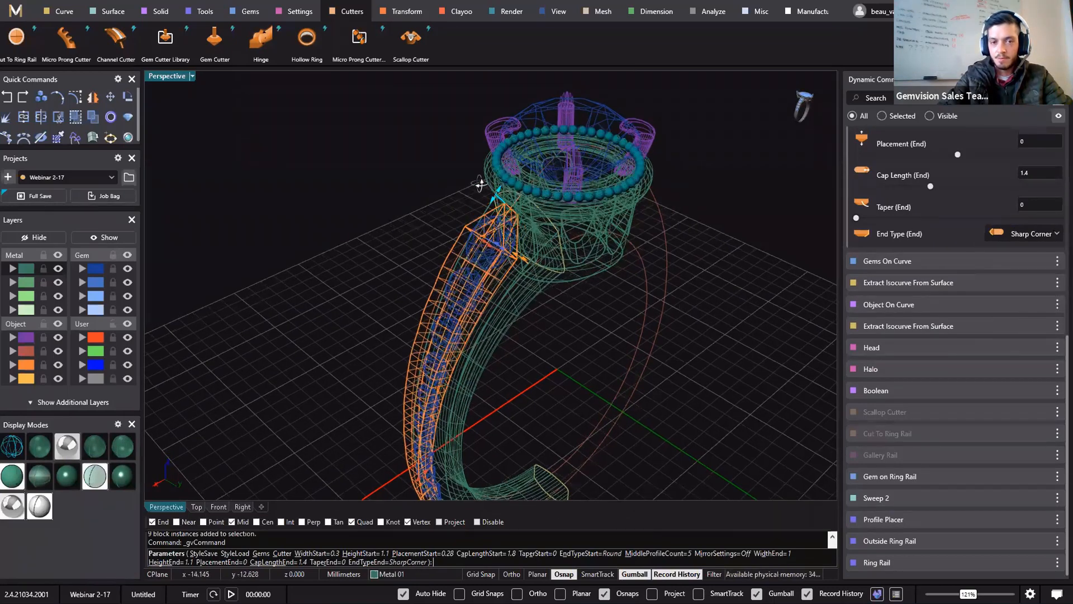
{"action": "right_click_drag", "start_coordinate": [480, 184], "coordinate": [480, 167]}
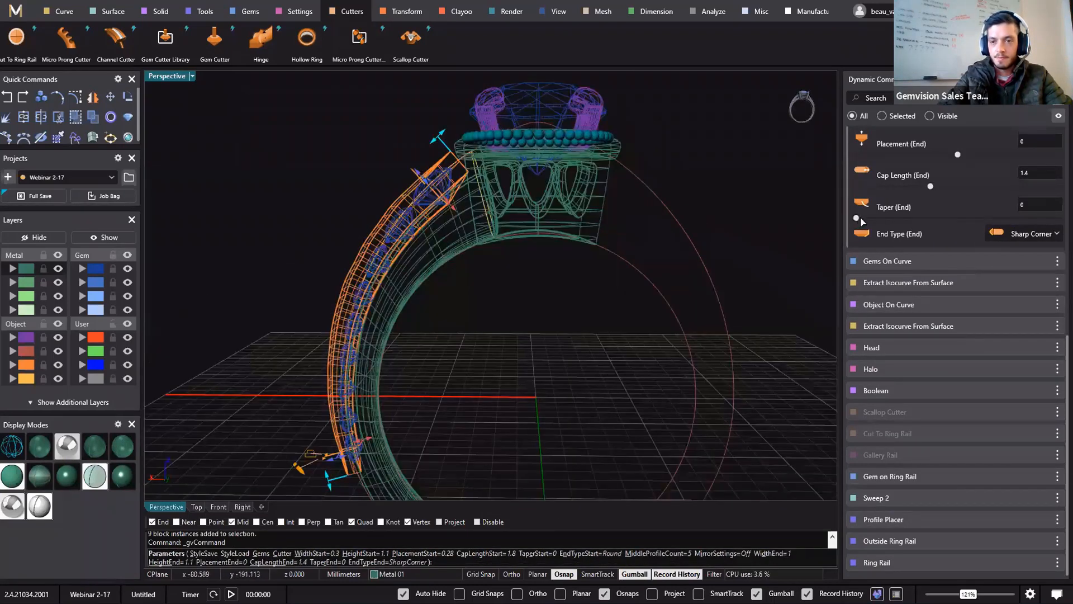
{"action": "left_click_drag", "start_coordinate": [860, 217], "coordinate": [958, 222]}
- Set the channel cutter's Placement (End) to 0.19
{"action": "left_click_drag", "start_coordinate": [453, 207], "coordinate": [444, 206]}
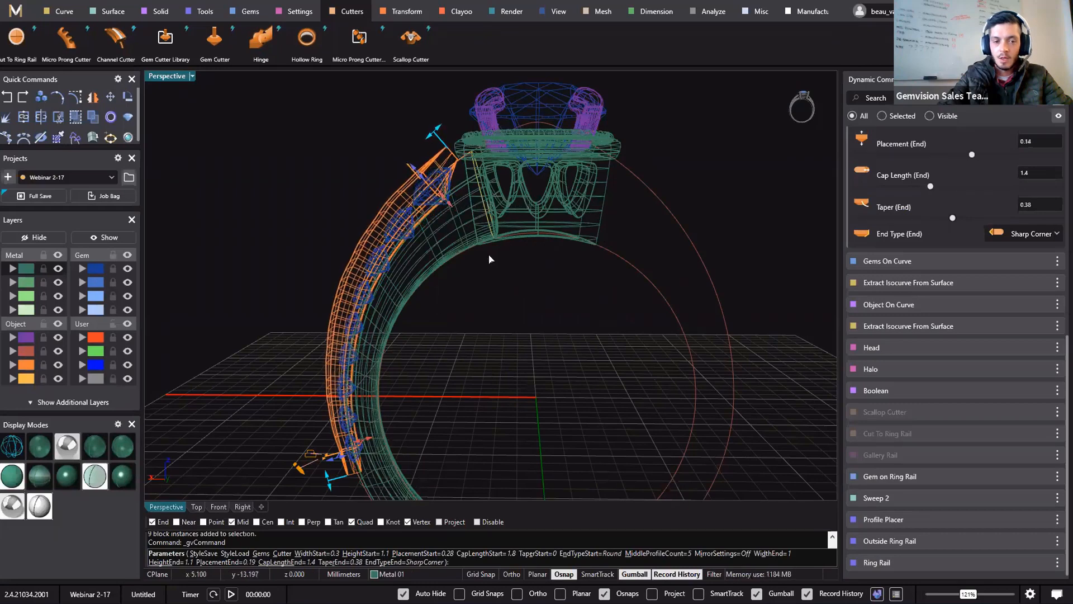
{"action": "right_click_drag", "start_coordinate": [358, 431], "coordinate": [401, 355], "text": "shift"}
{"action": "scroll", "coordinate": [400, 354], "scroll_direction": "up", "scroll_amount": 7}
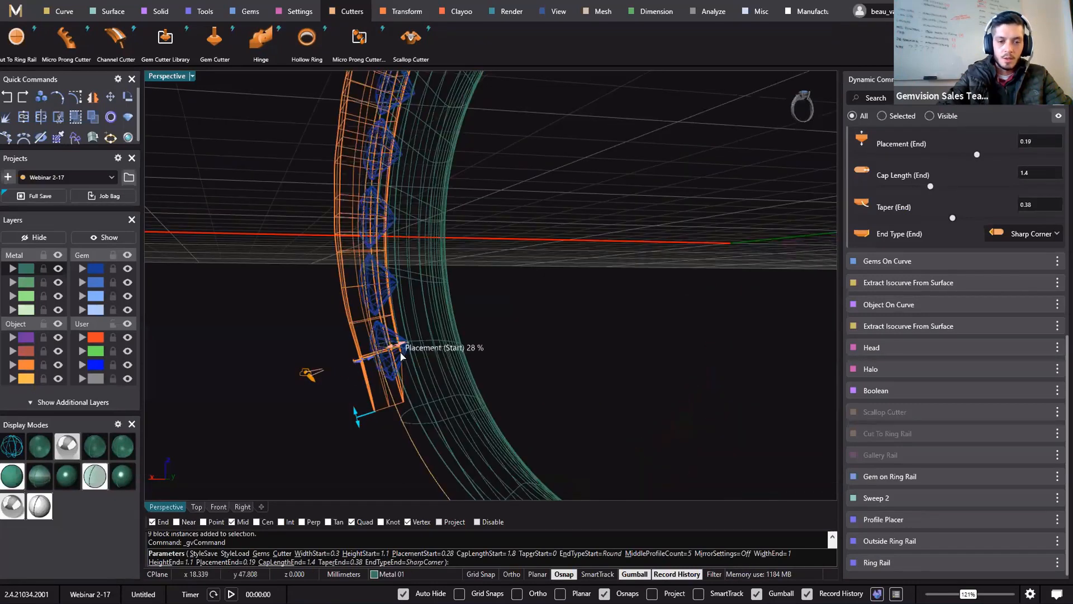
- Set the channel cutter's Placement (Start) to 0.38 and apply the cutter
{"action": "scroll", "coordinate": [568, 254], "scroll_direction": "down", "scroll_amount": 6}
{"action": "right_click_drag", "start_coordinate": [571, 250], "coordinate": [609, 304]}
{"action": "right_click_drag", "start_coordinate": [716, 274], "coordinate": [727, 166]}
{"action": "key", "text": "Return"}
- Reopen the channel cutter for editing and set its Width (End) to 0.4
{"action": "left_click", "coordinate": [1028, 137]}
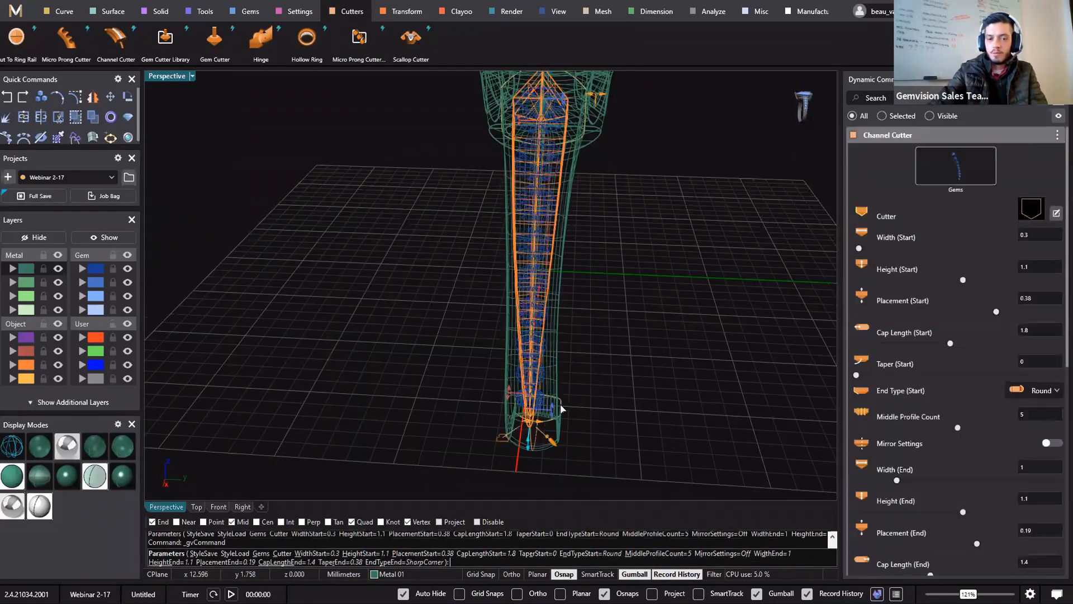
{"action": "scroll", "coordinate": [582, 242], "scroll_direction": "up", "scroll_amount": 3}
{"action": "scroll", "coordinate": [549, 352], "scroll_direction": "down", "scroll_amount": 5}
{"action": "right_click_drag", "start_coordinate": [574, 206], "coordinate": [560, 364], "text": "shift"}
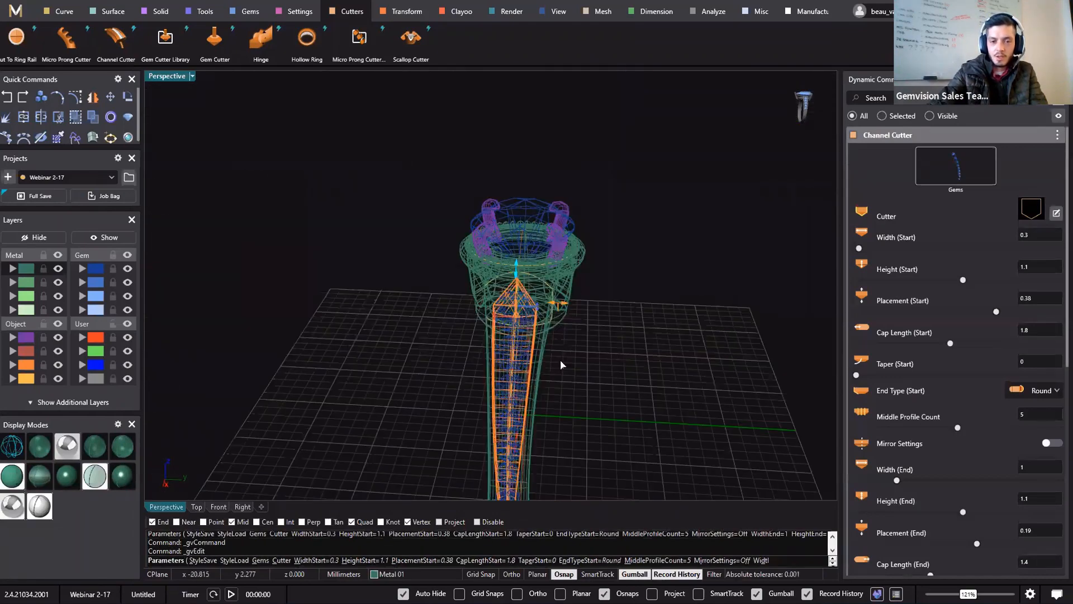
{"action": "scroll", "coordinate": [551, 373], "scroll_direction": "up", "scroll_amount": 3}
{"action": "left_click_drag", "start_coordinate": [528, 378], "coordinate": [524, 410]}
{"action": "scroll", "coordinate": [545, 371], "scroll_direction": "down", "scroll_amount": 5}
{"action": "right_click_drag", "start_coordinate": [545, 371], "coordinate": [509, 242]}
{"action": "scroll", "coordinate": [502, 238], "scroll_direction": "up", "scroll_amount": 6}
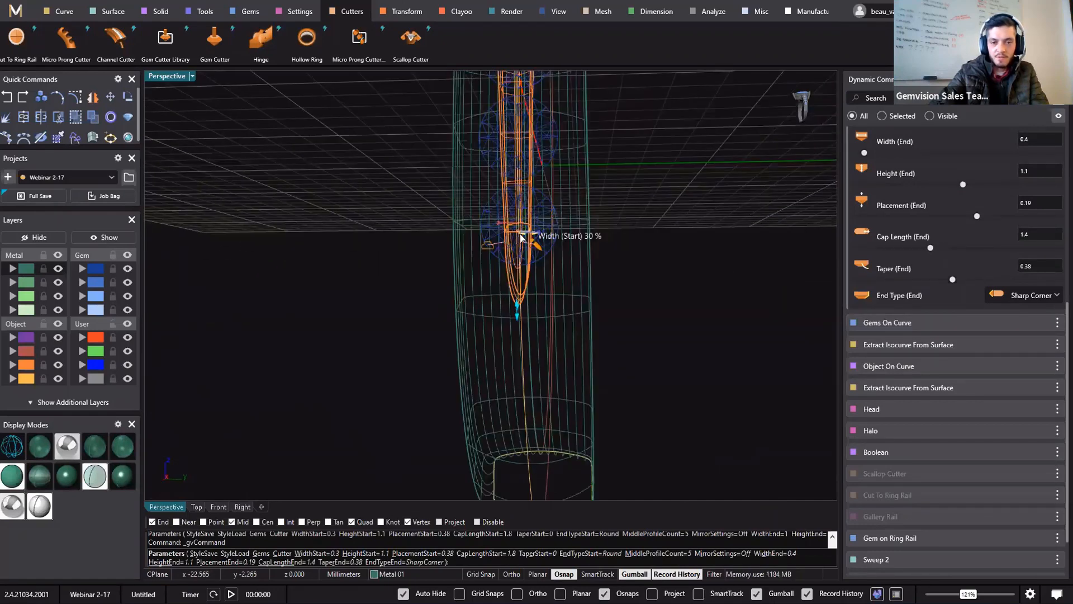
- Set the channel cutter's Width (Start) to 0.4, switch to shaded display and apply the cutter
{"action": "left_click_drag", "start_coordinate": [521, 237], "coordinate": [534, 239]}
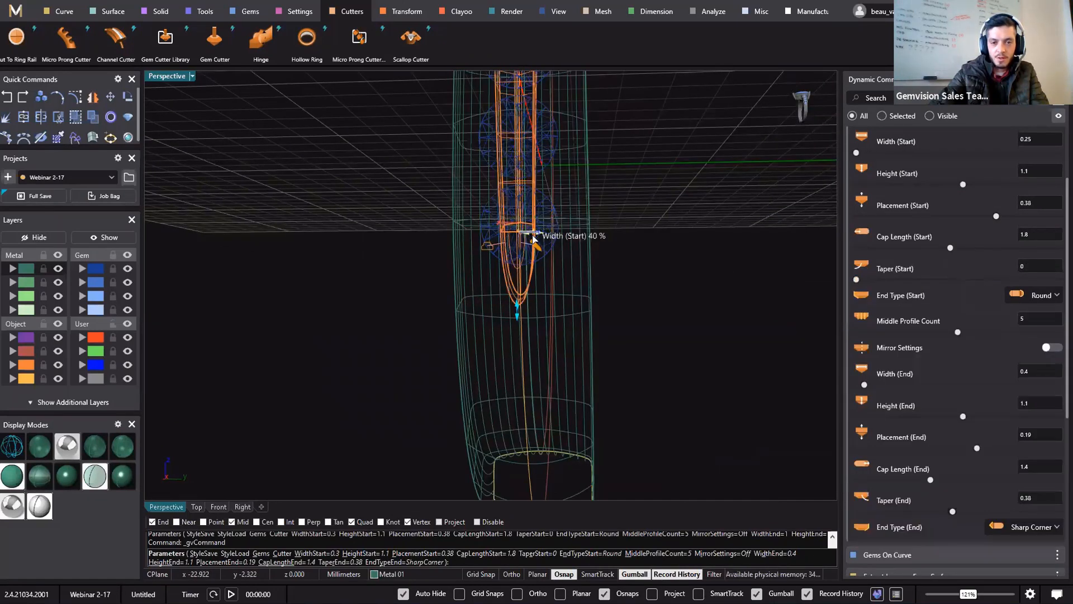
{"action": "scroll", "coordinate": [599, 289], "scroll_direction": "down", "scroll_amount": 5}
{"action": "right_click_drag", "start_coordinate": [599, 289], "coordinate": [465, 401]}
{"action": "left_click", "coordinate": [128, 482]}
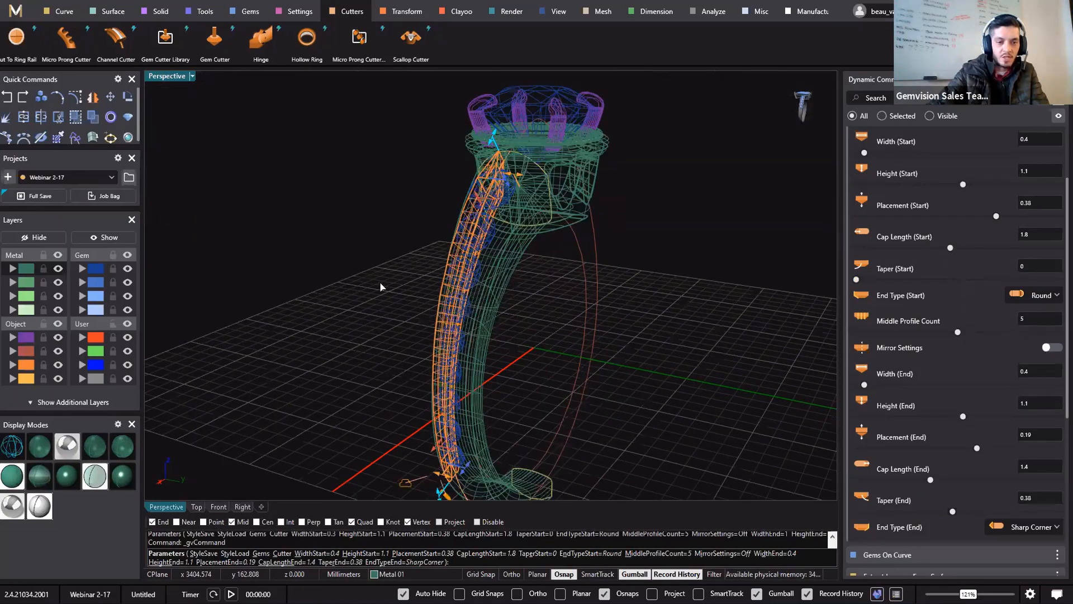
{"action": "mouse_move", "coordinate": [379, 285]}
{"action": "right_mouse_down"}
{"action": "mouse_move", "coordinate": [481, 254]}
{"action": "mouse_move", "coordinate": [489, 231]}
{"action": "mouse_move", "coordinate": [427, 272]}
{"action": "mouse_move", "coordinate": [407, 261]}
{"action": "mouse_move", "coordinate": [712, 388]}
{"action": "right_mouse_up"}
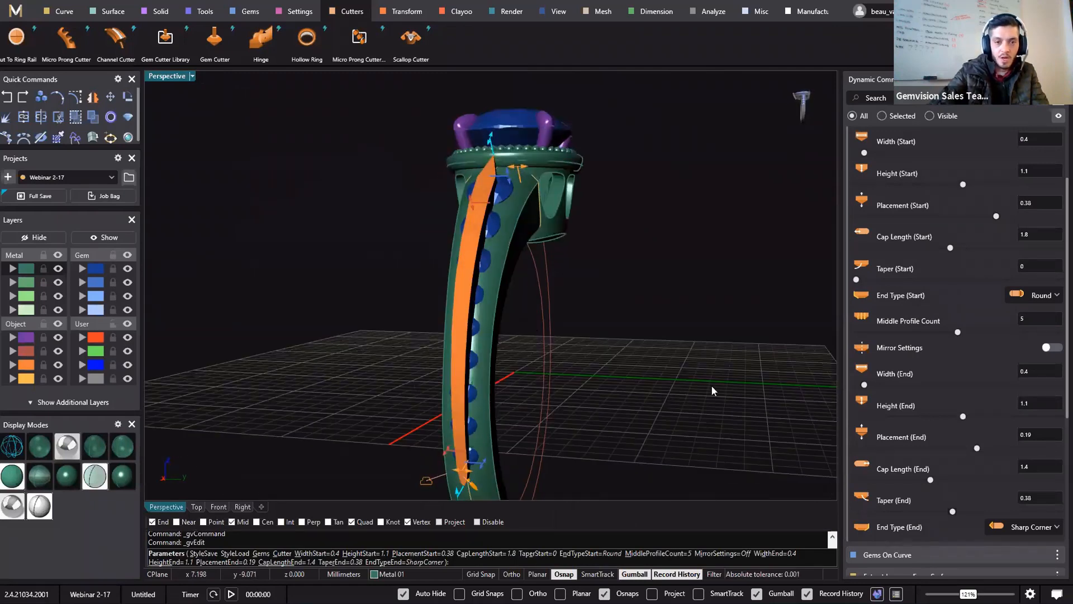
{"action": "right_click_drag", "start_coordinate": [622, 353], "coordinate": [507, 190]}
{"action": "right_click", "coordinate": [507, 191]}
- Create a Micro Prong Cutter on the row of diamonds along the shank
{"action": "left_click", "coordinate": [507, 190]}
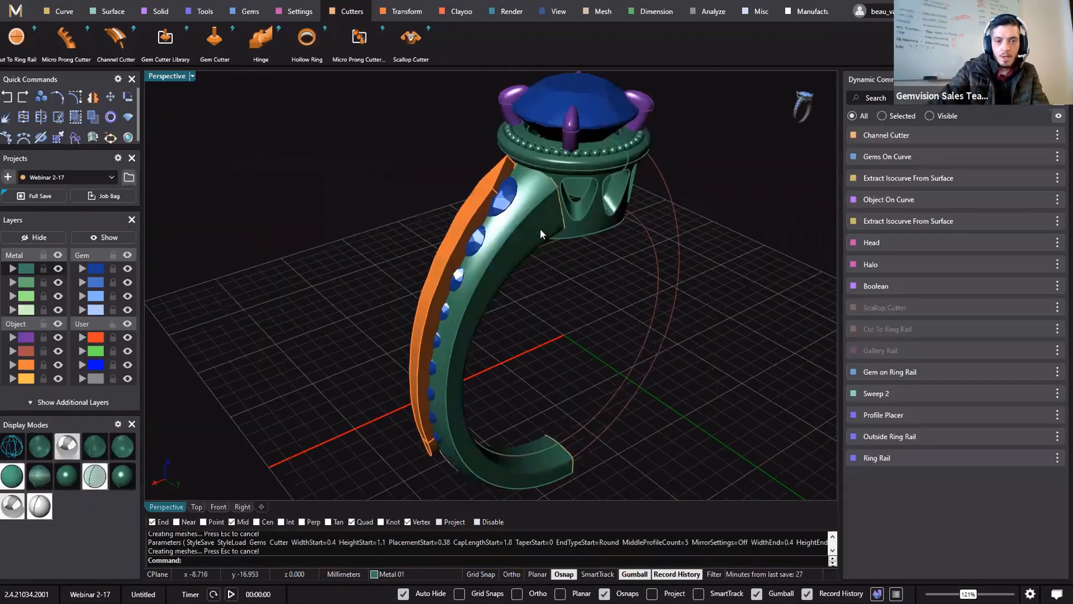
{"action": "left_click", "coordinate": [551, 243]}
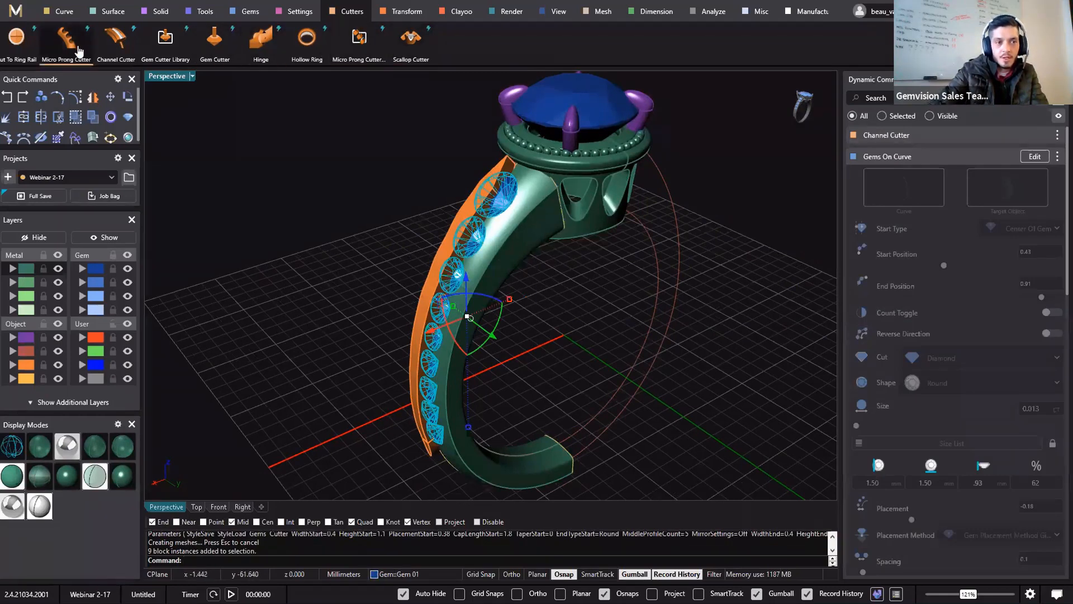
{"action": "left_click", "coordinate": [54, 64]}
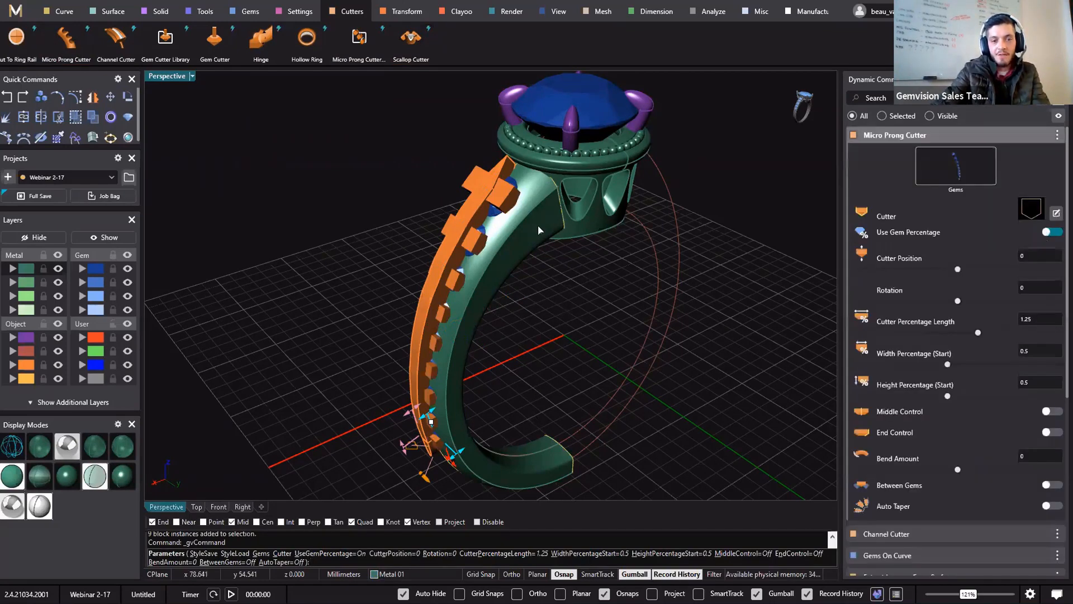
- Change the micro prong cutter's profile to Channel 03 from the cutter library
{"action": "right_click_drag", "start_coordinate": [539, 230], "coordinate": [481, 321]}
{"action": "right_click_drag", "start_coordinate": [470, 389], "coordinate": [425, 207], "text": "shift"}
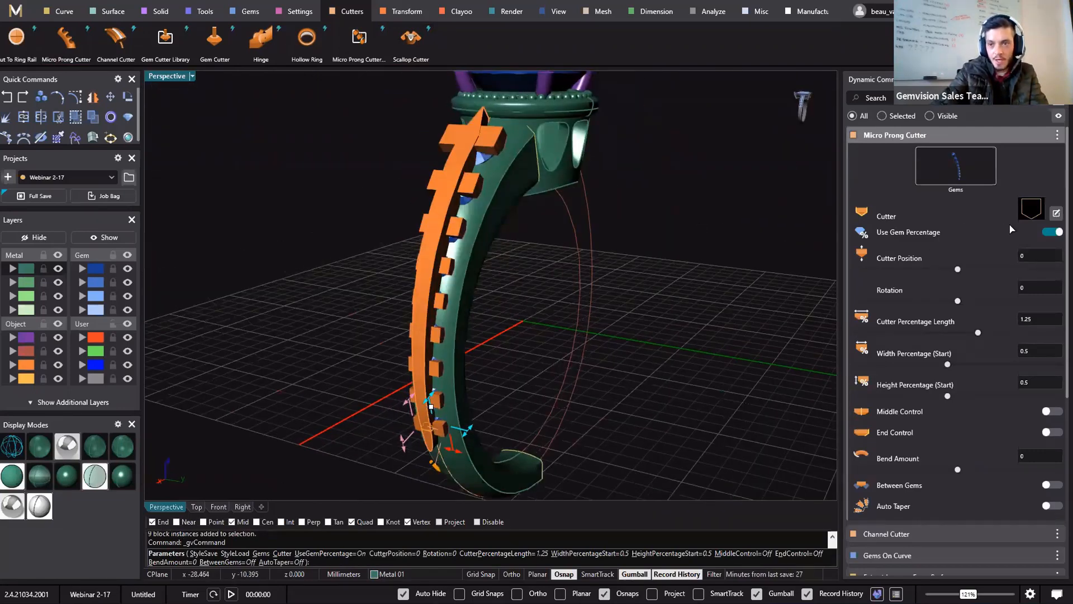
{"action": "left_click", "coordinate": [1032, 210]}
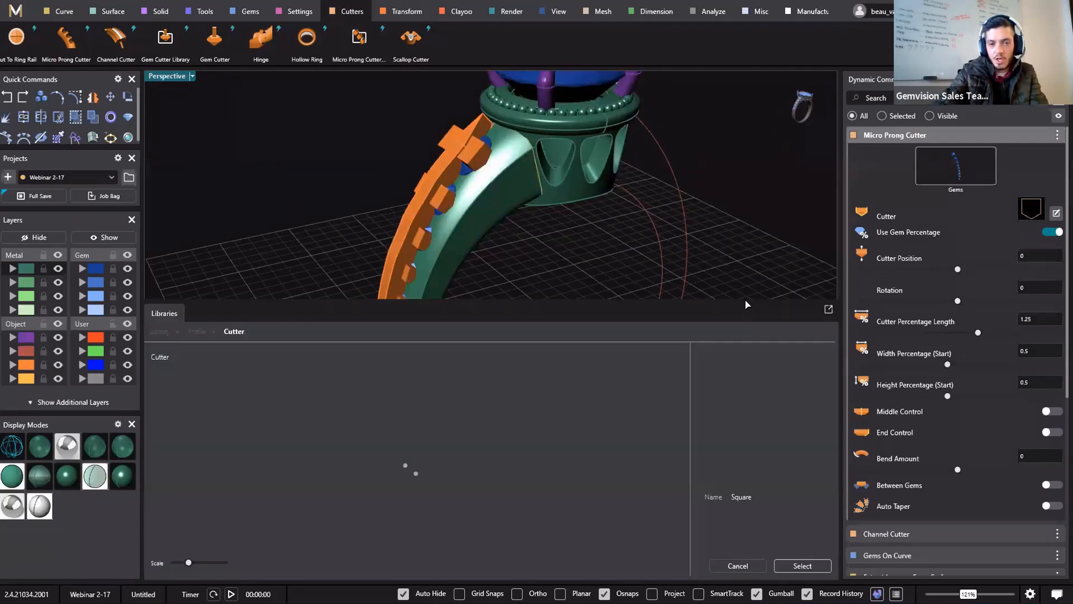
{"action": "left_click", "coordinate": [319, 414]}
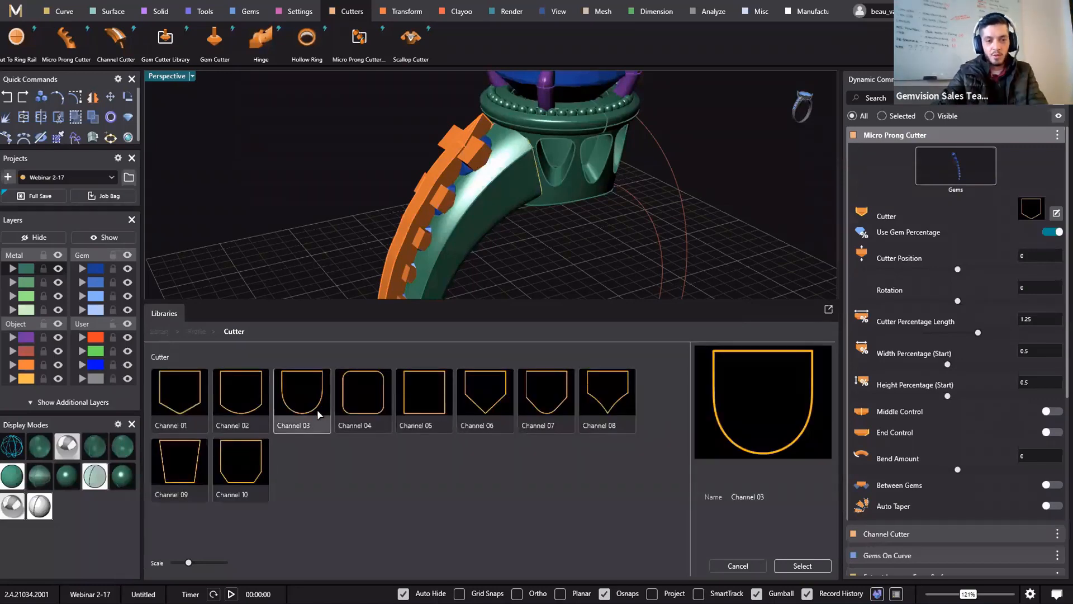
{"action": "left_click", "coordinate": [802, 566]}
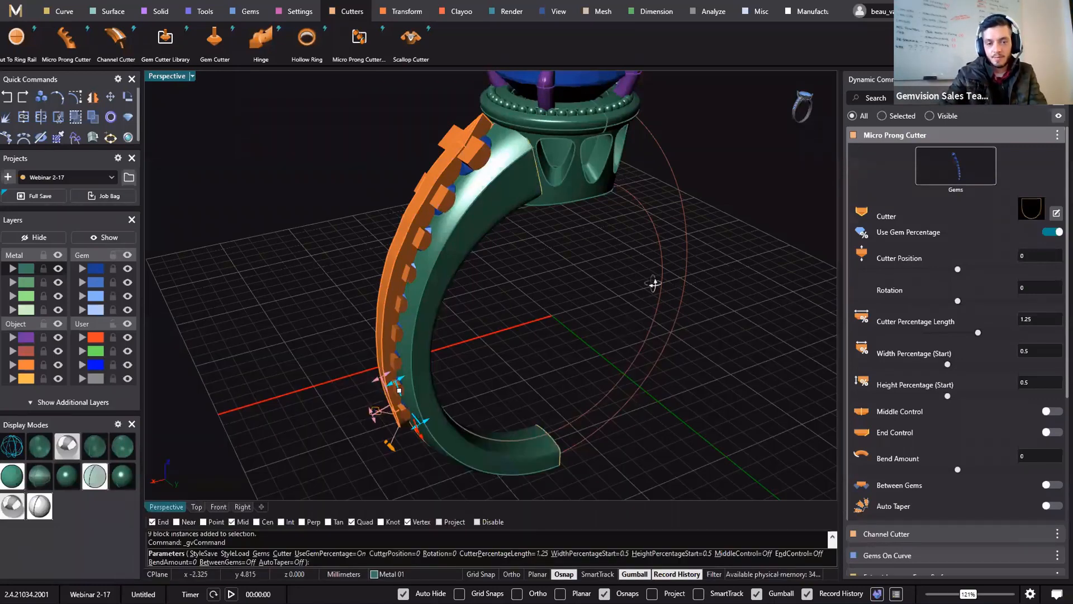
- Load the saved French Scallop Cuts style into the micro prong cutter
{"action": "right_click_drag", "start_coordinate": [651, 295], "coordinate": [460, 321]}
{"action": "scroll", "coordinate": [425, 279], "scroll_direction": "up", "scroll_amount": 6}
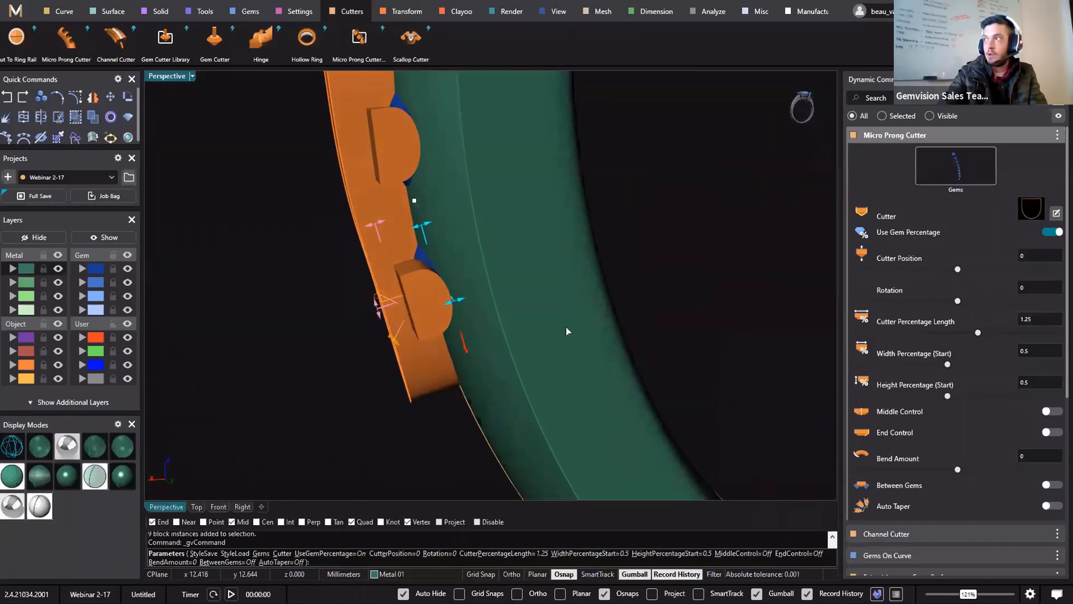
{"action": "scroll", "coordinate": [584, 299], "scroll_direction": "down", "scroll_amount": 8}
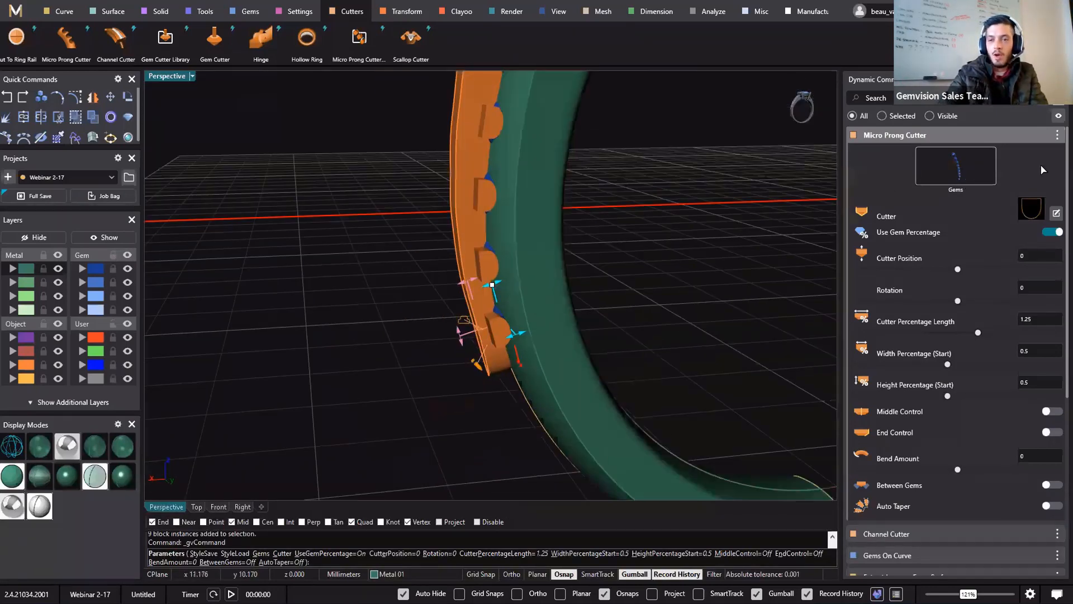
{"action": "left_click", "coordinate": [1057, 137]}
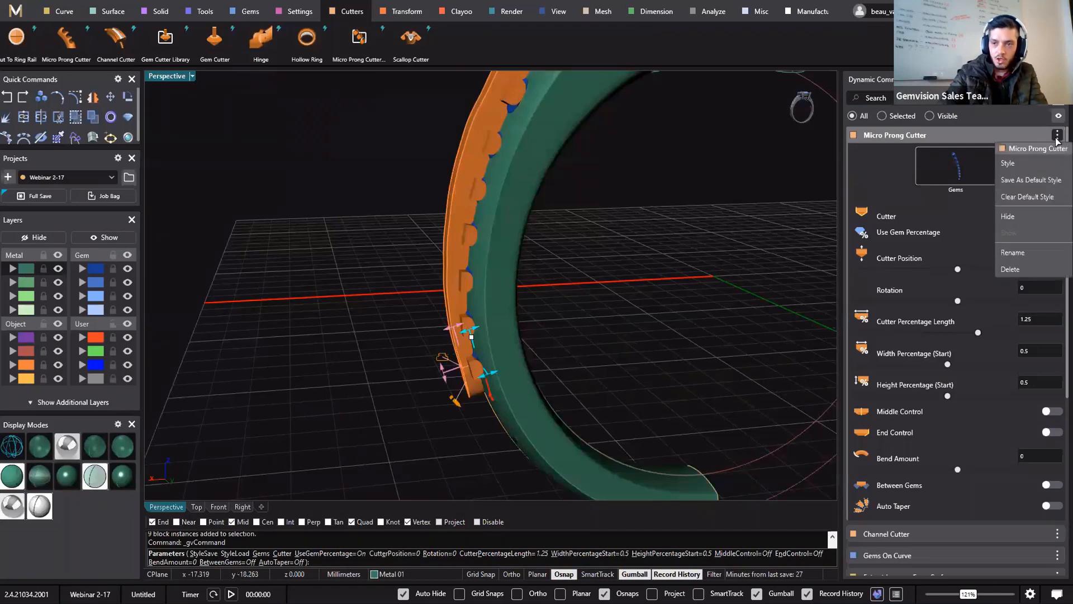
{"action": "left_click", "coordinate": [1028, 169]}
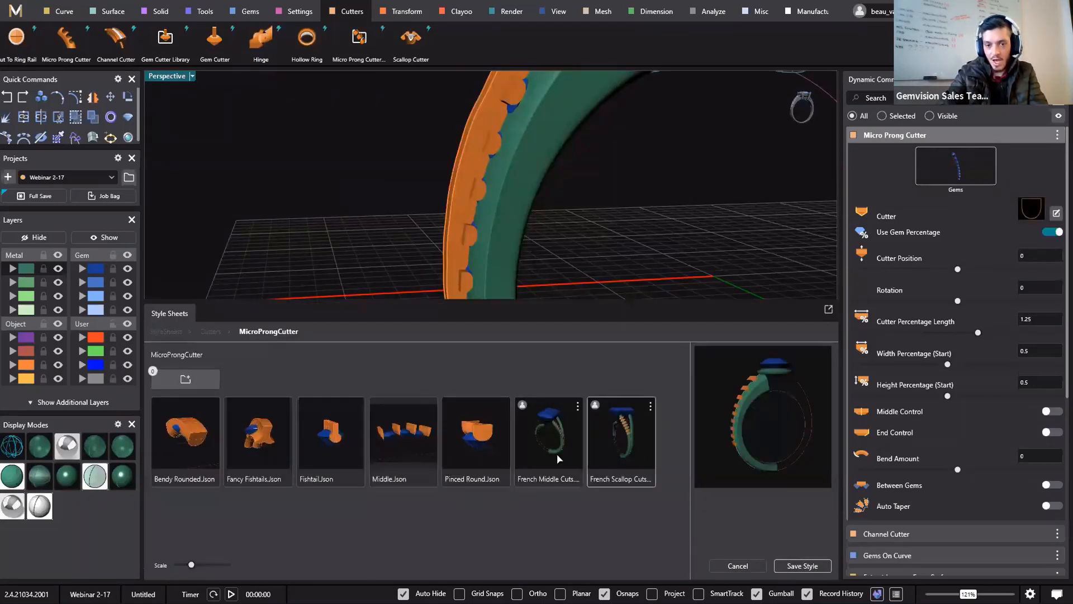
{"action": "left_click", "coordinate": [574, 466]}
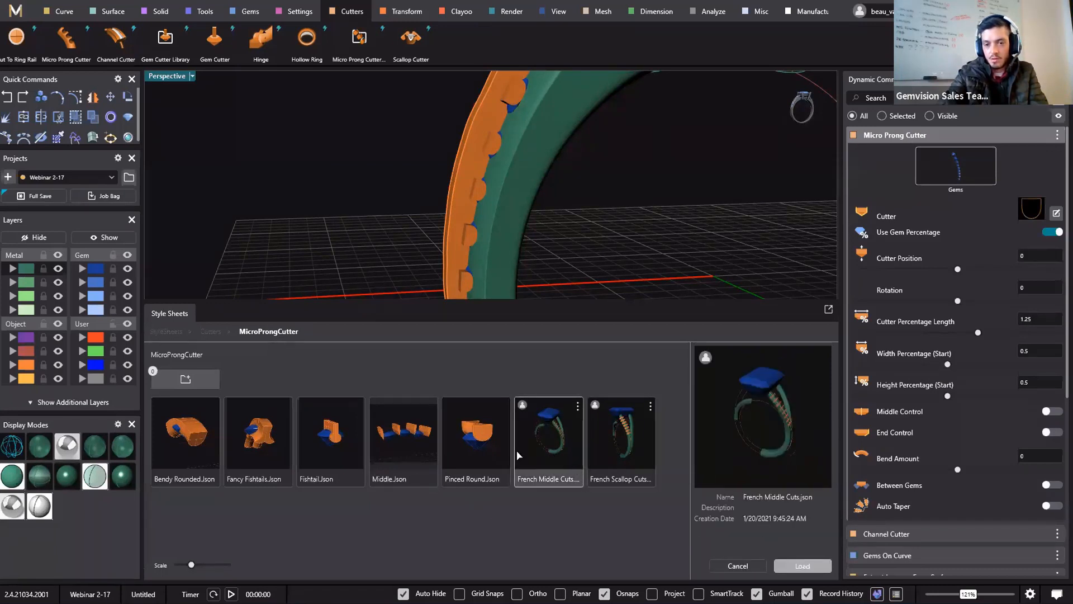
{"action": "left_click", "coordinate": [620, 447]}
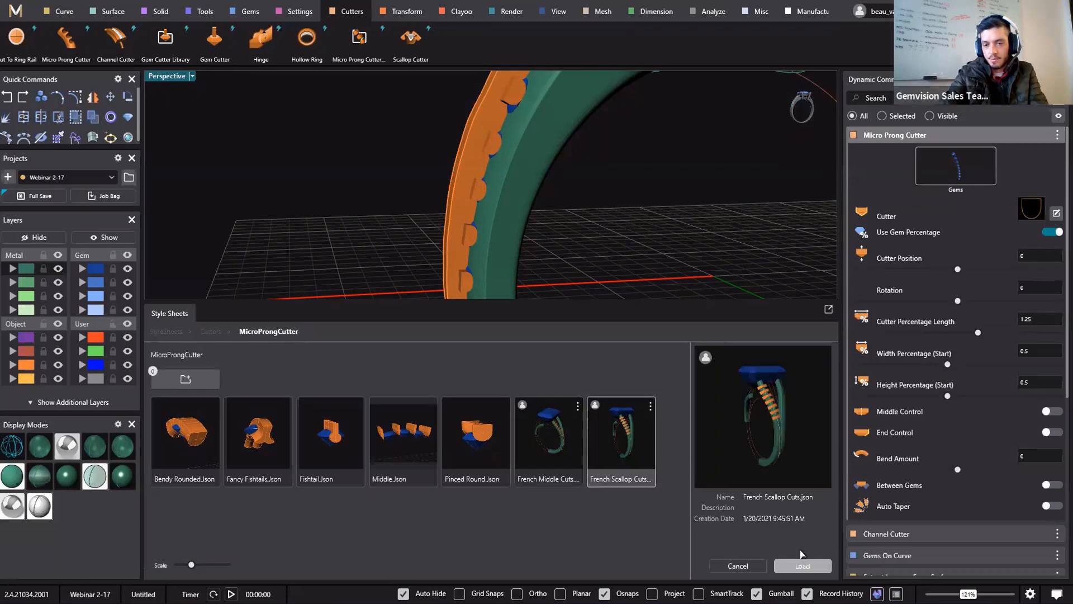
{"action": "left_click", "coordinate": [803, 566]}
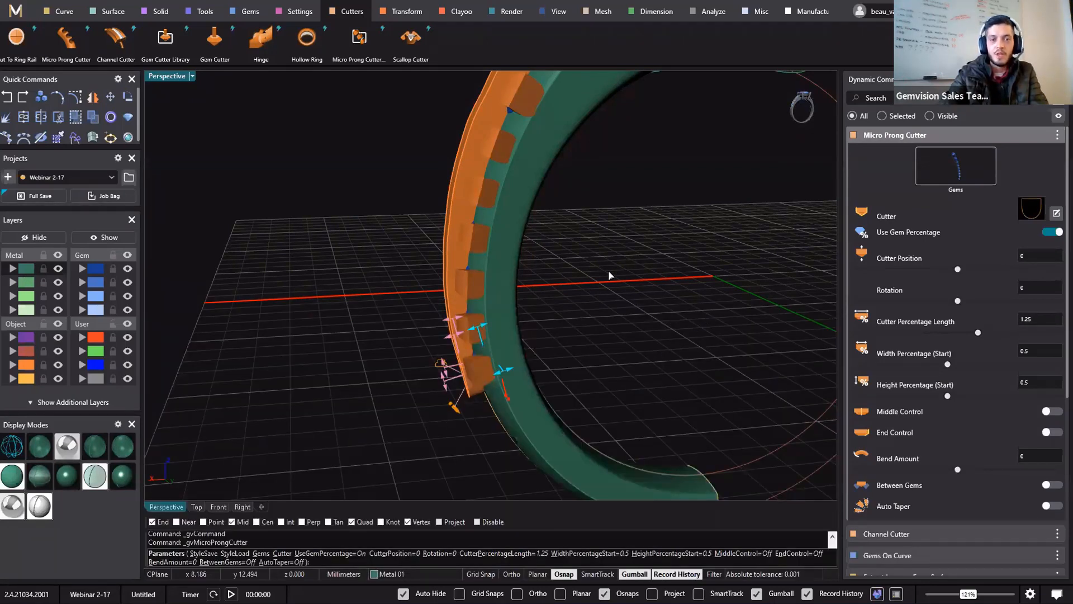
- Set the micro prong cutter's Cutter Percentage Length to 2
{"action": "right_click_drag", "start_coordinate": [527, 263], "coordinate": [485, 443]}
{"action": "scroll", "coordinate": [517, 387], "scroll_direction": "down", "scroll_amount": 5}
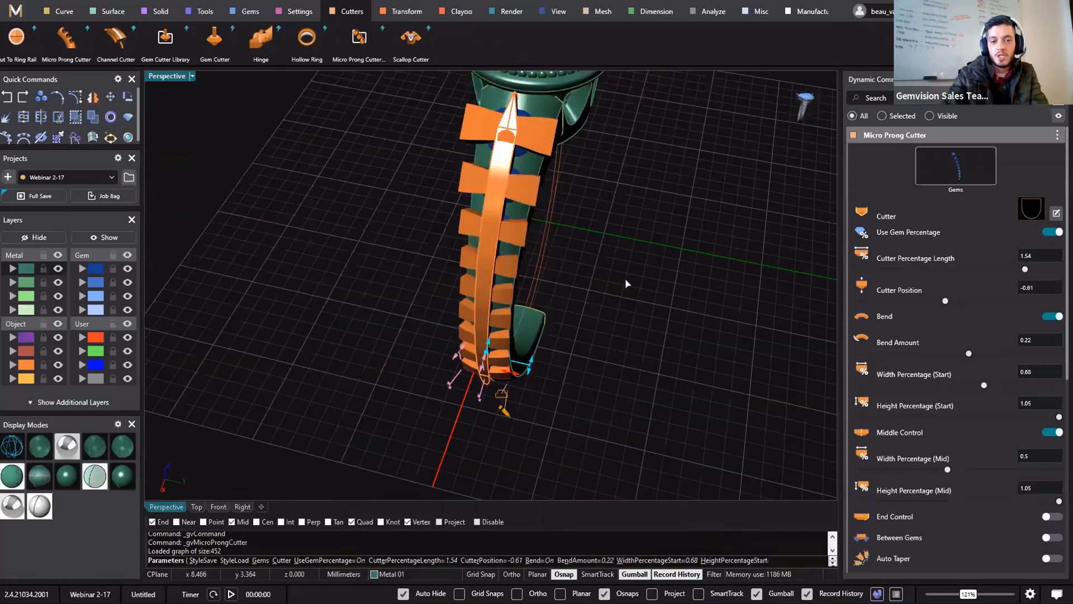
{"action": "right_click_drag", "start_coordinate": [625, 278], "coordinate": [649, 168]}
{"action": "scroll", "coordinate": [566, 279], "scroll_direction": "up", "scroll_amount": 7}
{"action": "right_click_drag", "start_coordinate": [657, 373], "coordinate": [615, 302]}
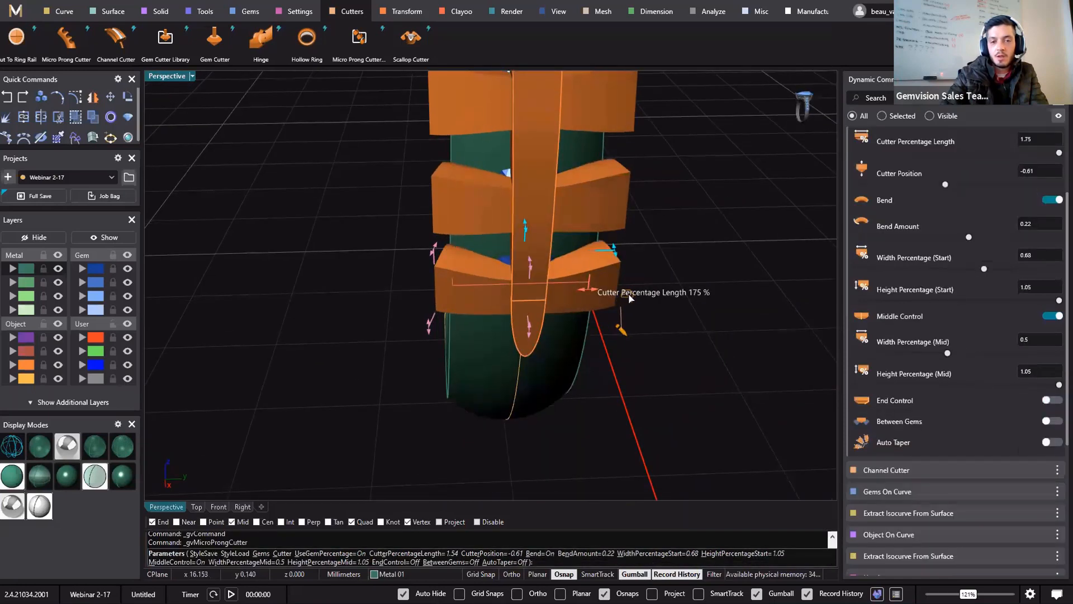
{"action": "right_click_drag", "start_coordinate": [682, 339], "coordinate": [621, 450]}
{"action": "scroll", "coordinate": [1014, 228], "scroll_direction": "up", "scroll_amount": 2}
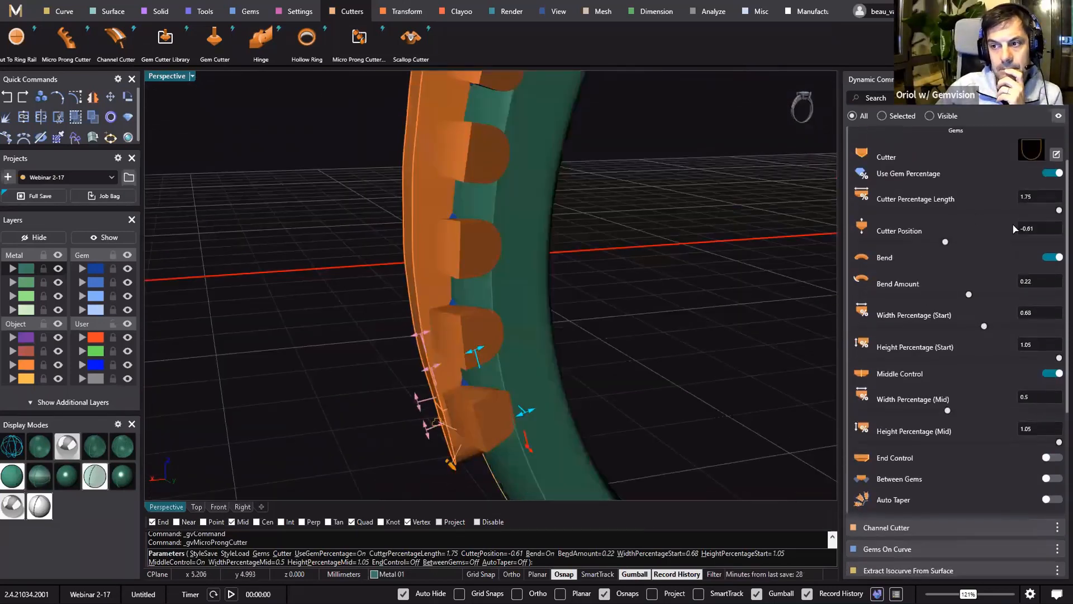
{"action": "left_click", "coordinate": [1041, 198]}
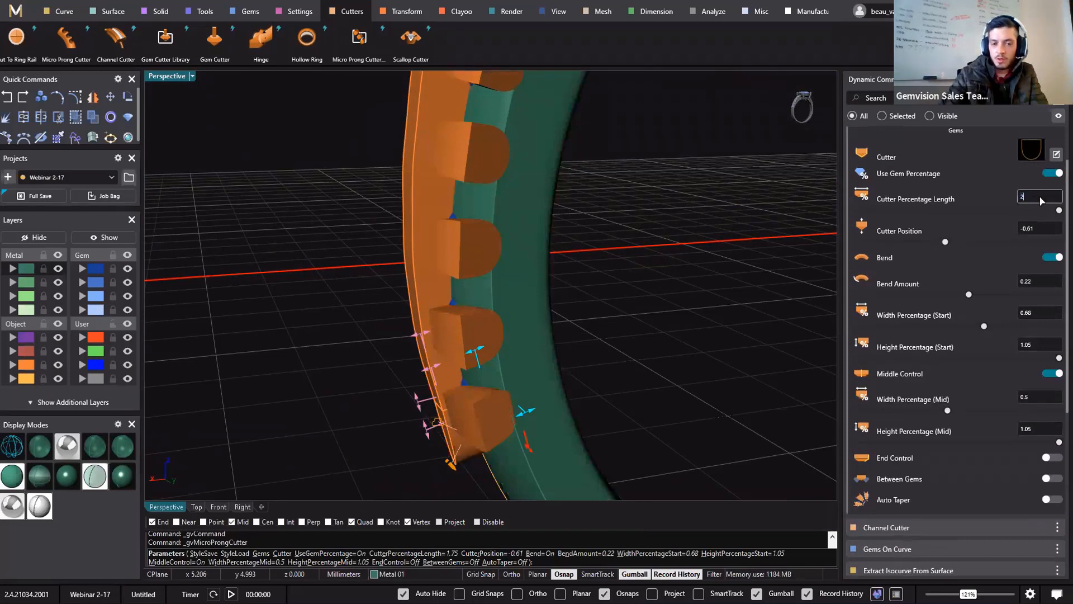
{"action": "key", "text": "Return"}
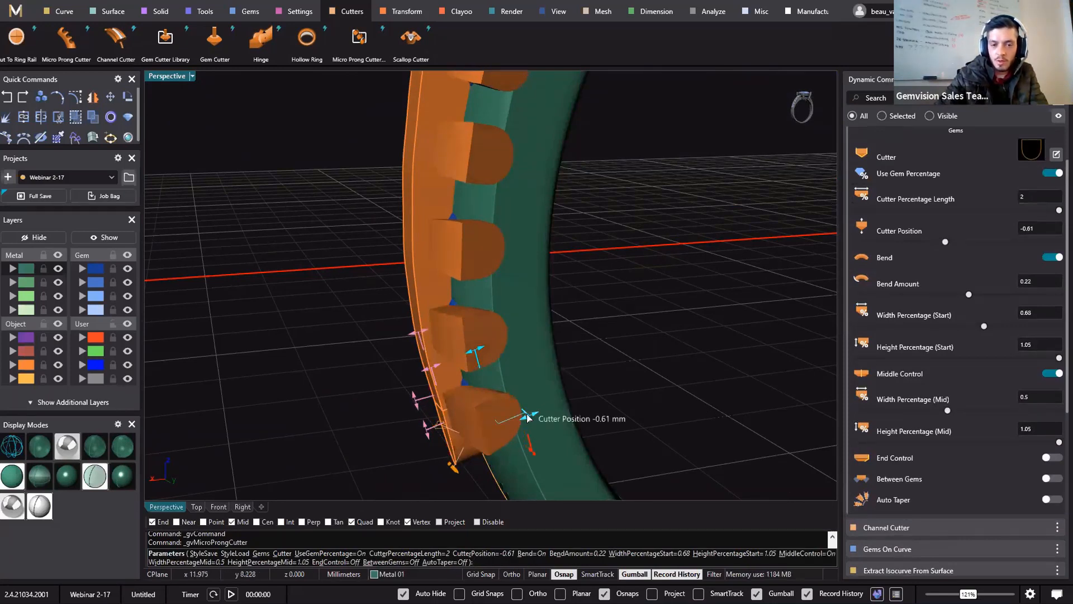
- Raise the micro prong cutter's Cutter Position to -0.44 and apply the cutter
{"action": "left_click_drag", "start_coordinate": [528, 420], "coordinate": [525, 422]}
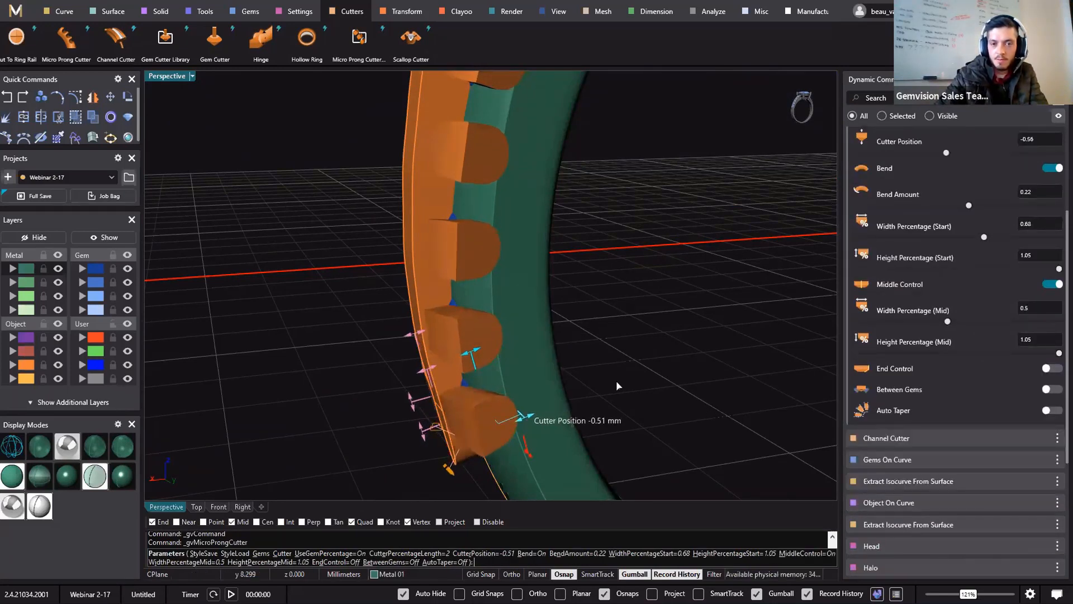
{"action": "right_click_drag", "start_coordinate": [618, 385], "coordinate": [447, 471]}
{"action": "scroll", "coordinate": [414, 433], "scroll_direction": "up", "scroll_amount": 5}
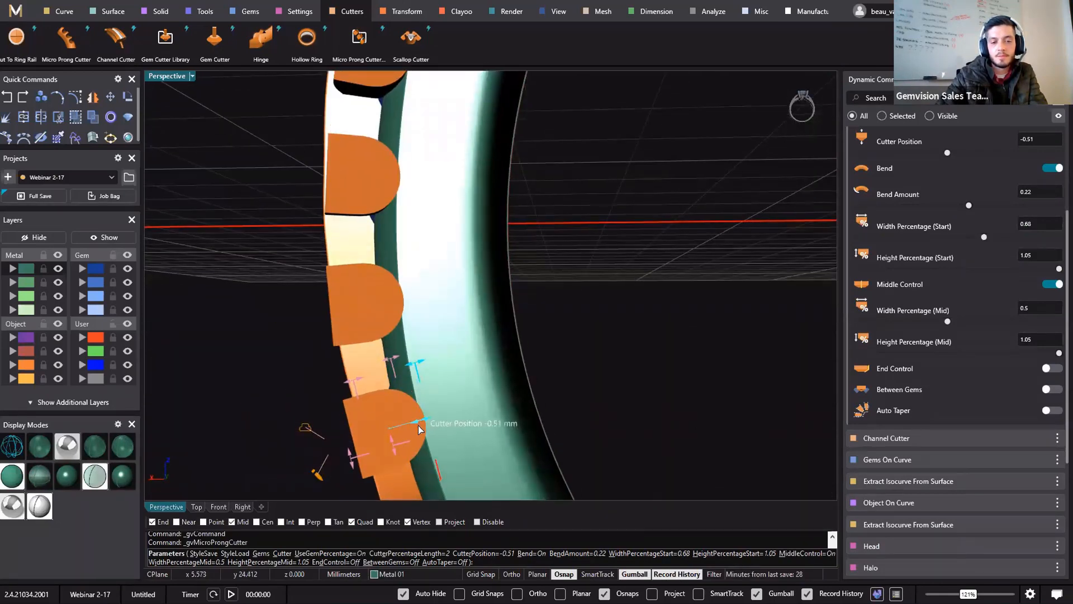
{"action": "left_click_drag", "start_coordinate": [418, 425], "coordinate": [416, 427]}
{"action": "scroll", "coordinate": [417, 428], "scroll_direction": "down", "scroll_amount": 3}
{"action": "scroll", "coordinate": [442, 342], "scroll_direction": "down", "scroll_amount": 4}
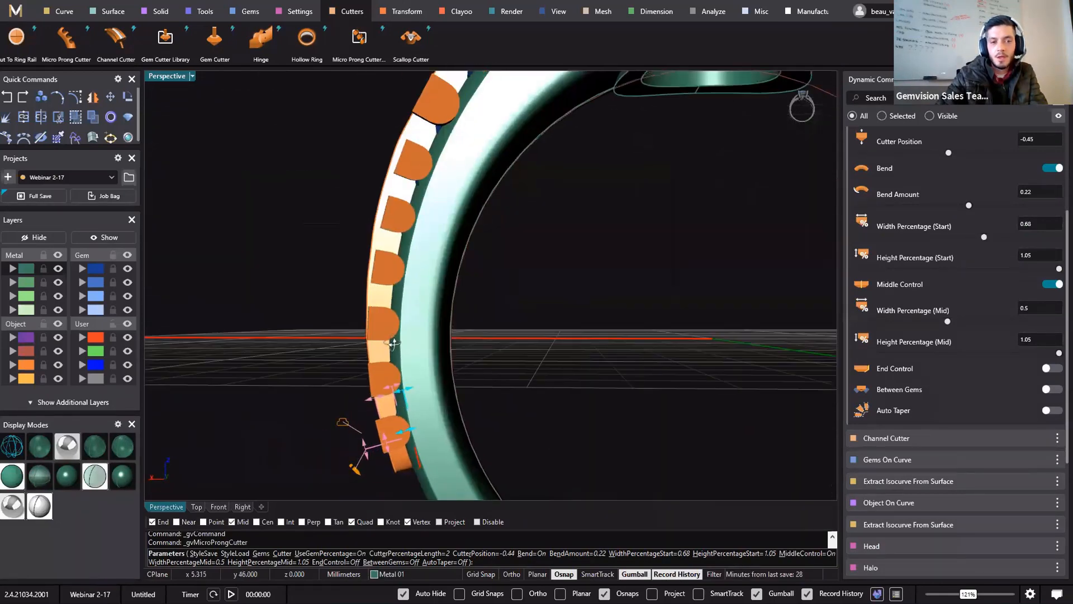
{"action": "mouse_move", "coordinate": [464, 363]}
{"action": "right_mouse_down", "text": "shift"}
{"action": "mouse_move", "coordinate": [453, 380]}
{"action": "mouse_move", "coordinate": [467, 378]}
{"action": "right_mouse_up", "text": "shift"}
{"action": "right_click_drag", "start_coordinate": [590, 407], "coordinate": [518, 373]}
{"action": "right_click", "coordinate": [496, 371]}
- Reopen the micro prong cutter and set Width Percentage (Start) to 0.88 and Width Percentage (Mid) to 0.7
{"action": "right_click_drag", "start_coordinate": [579, 388], "coordinate": [654, 499]}
{"action": "scroll", "coordinate": [593, 451], "scroll_direction": "down", "scroll_amount": 3}
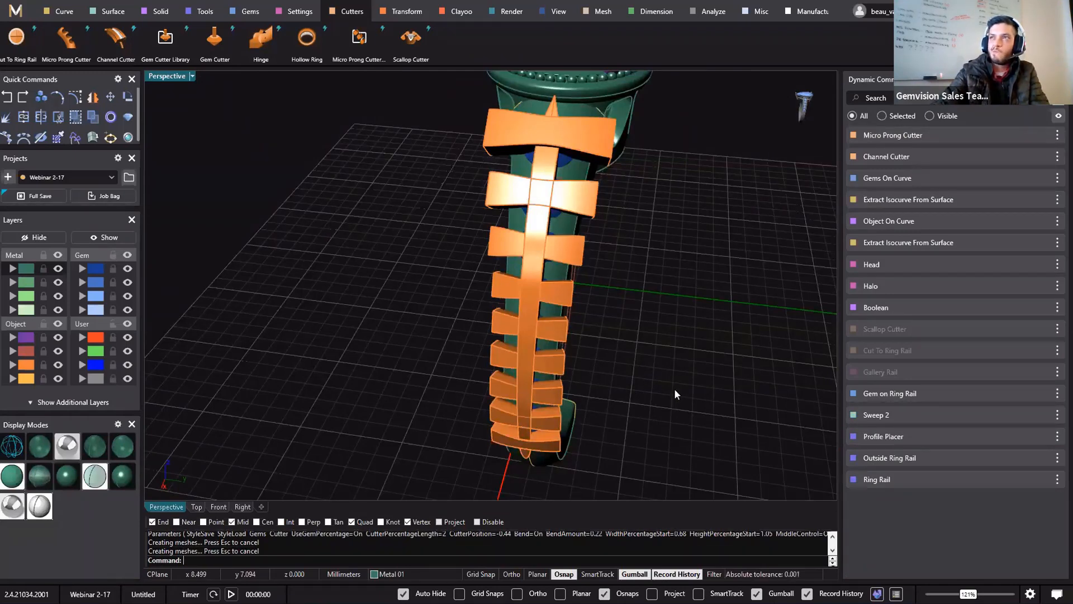
{"action": "right_click_drag", "start_coordinate": [682, 277], "coordinate": [615, 297]}
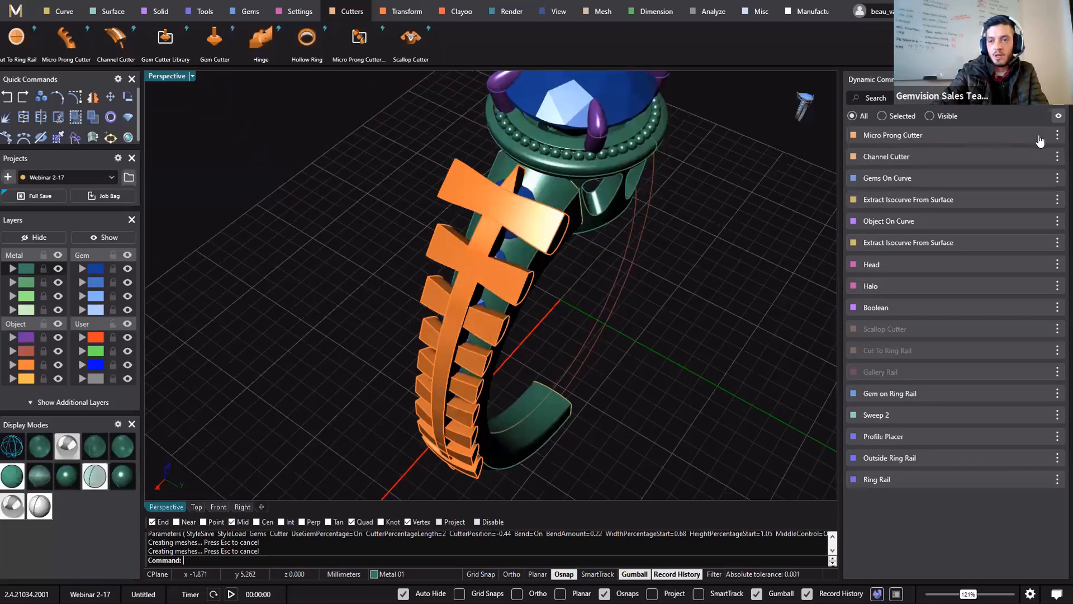
{"action": "left_click", "coordinate": [1038, 138]}
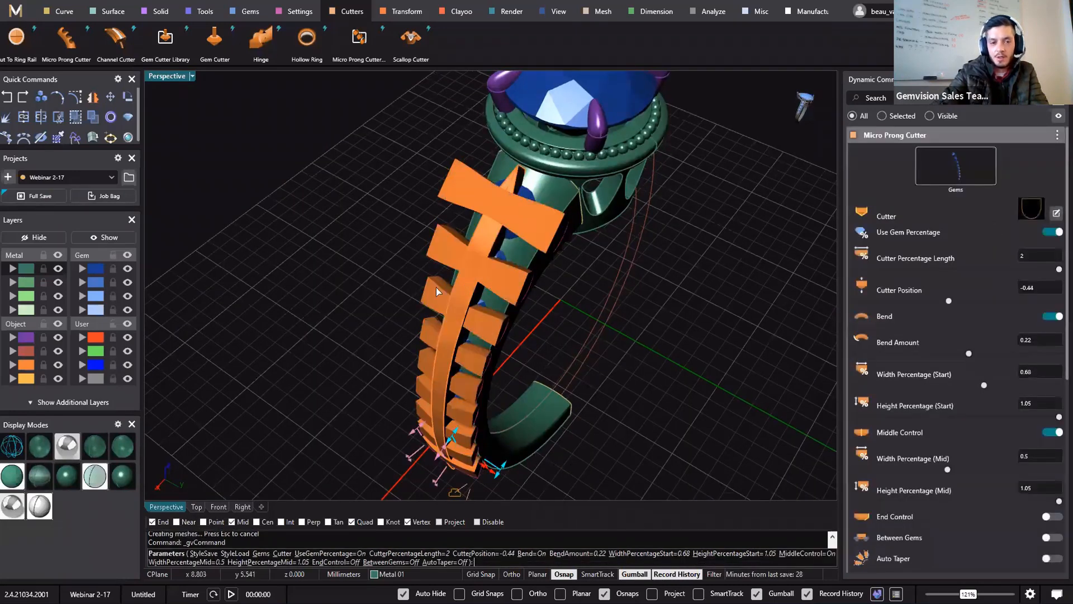
{"action": "right_click_drag", "start_coordinate": [469, 436], "coordinate": [469, 378]}
{"action": "right_click_drag", "start_coordinate": [451, 420], "coordinate": [294, 321]}
{"action": "scroll", "coordinate": [436, 327], "scroll_direction": "up", "scroll_amount": 5}
{"action": "mouse_move", "coordinate": [295, 320]}
{"action": "left_mouse_down"}
{"action": "mouse_move", "coordinate": [298, 343]}
{"action": "mouse_move", "coordinate": [301, 334]}
{"action": "left_mouse_up"}
{"action": "right_click_drag", "start_coordinate": [342, 362], "coordinate": [512, 347]}
{"action": "left_click_drag", "start_coordinate": [511, 351], "coordinate": [507, 356]}
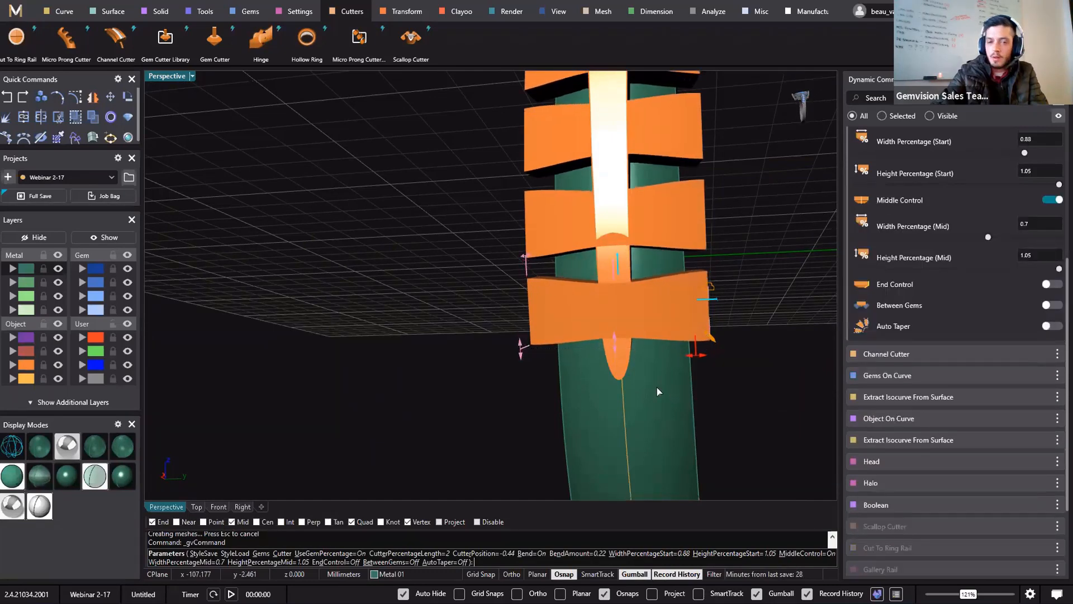
- Adjust the micro prong cutter's Width Percentage (Mid) to 0.93 and Width Percentage (Start) to 0.75
{"action": "left_click_drag", "start_coordinate": [615, 347], "coordinate": [613, 359]}
{"action": "left_click_drag", "start_coordinate": [521, 342], "coordinate": [520, 337]}
{"action": "left_click_drag", "start_coordinate": [614, 352], "coordinate": [613, 358]}
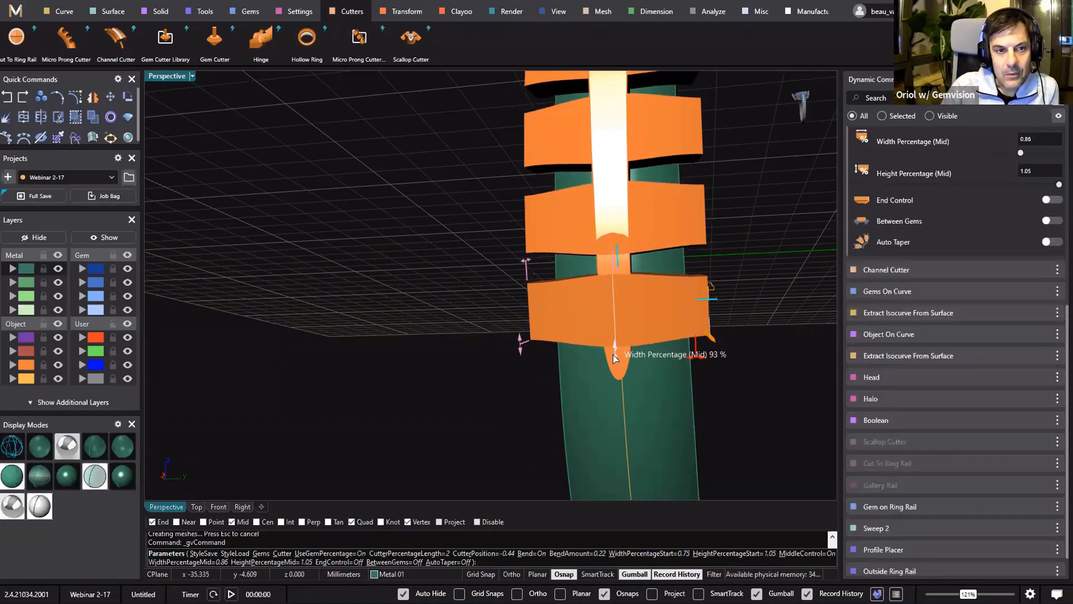
{"action": "scroll", "coordinate": [634, 357], "scroll_direction": "down", "scroll_amount": 5}
{"action": "right_click_drag", "start_coordinate": [582, 376], "coordinate": [476, 311]}
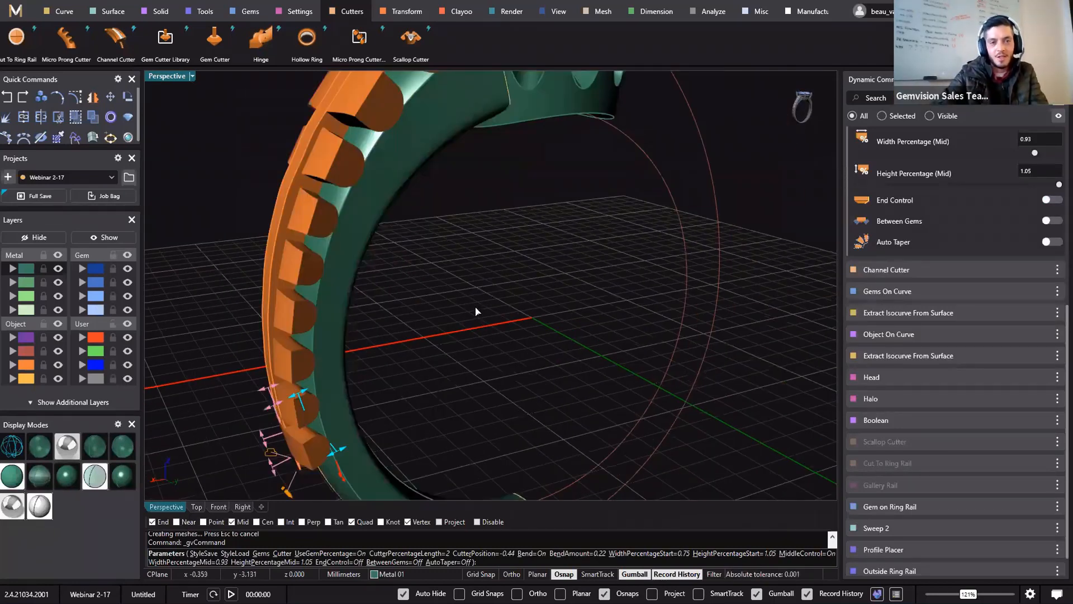
{"action": "scroll", "coordinate": [442, 334], "scroll_direction": "down", "scroll_amount": 3}
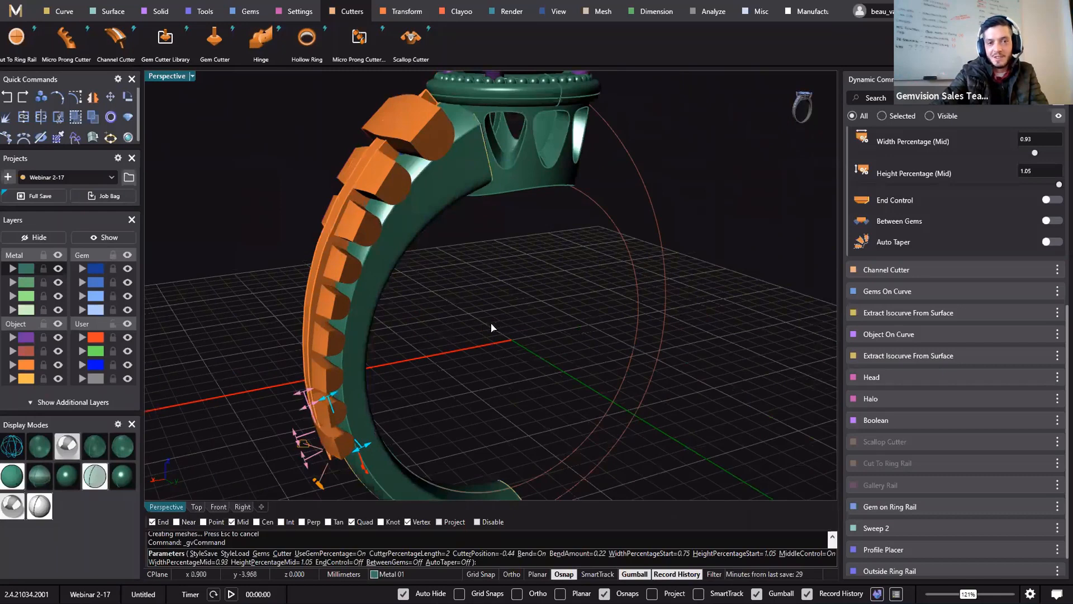
- Check the micro prong cutters along the shank and apply their edited settings
{"action": "right_click_drag", "start_coordinate": [536, 348], "coordinate": [516, 278]}
{"action": "scroll", "coordinate": [515, 335], "scroll_direction": "down", "scroll_amount": 5}
{"action": "right_click_drag", "start_coordinate": [542, 345], "coordinate": [509, 480]}
{"action": "right_click", "coordinate": [481, 333]}
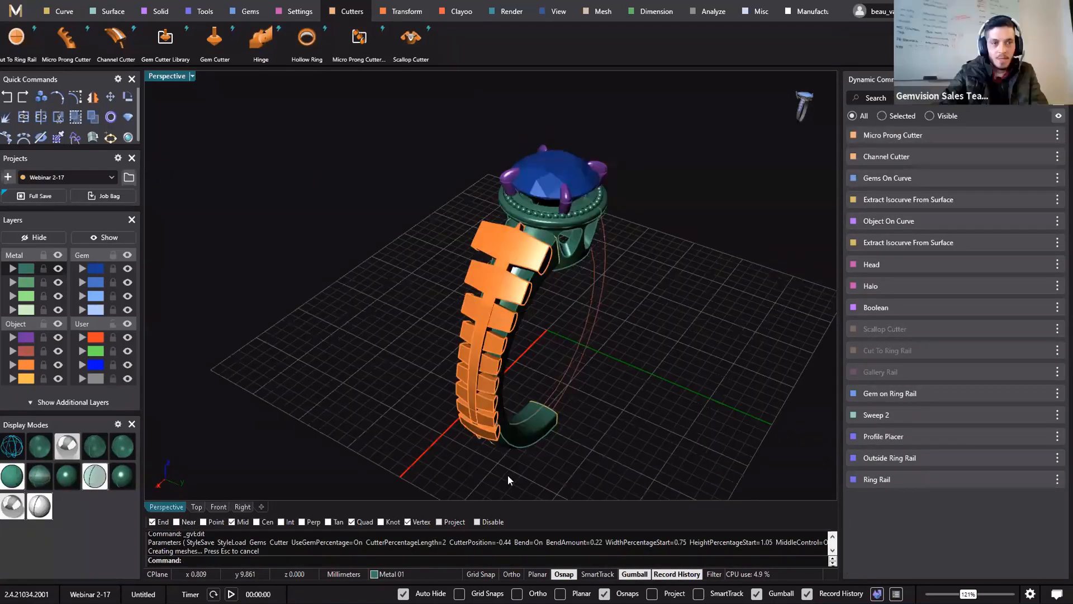
{"action": "left_click", "coordinate": [146, 11]}
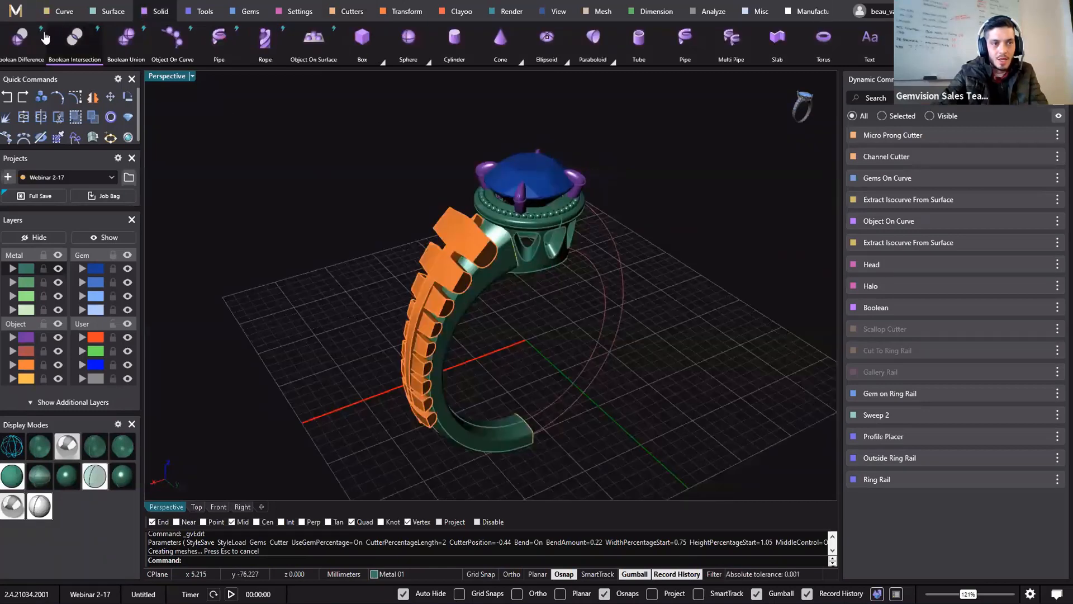
{"action": "left_click", "coordinate": [27, 58]}
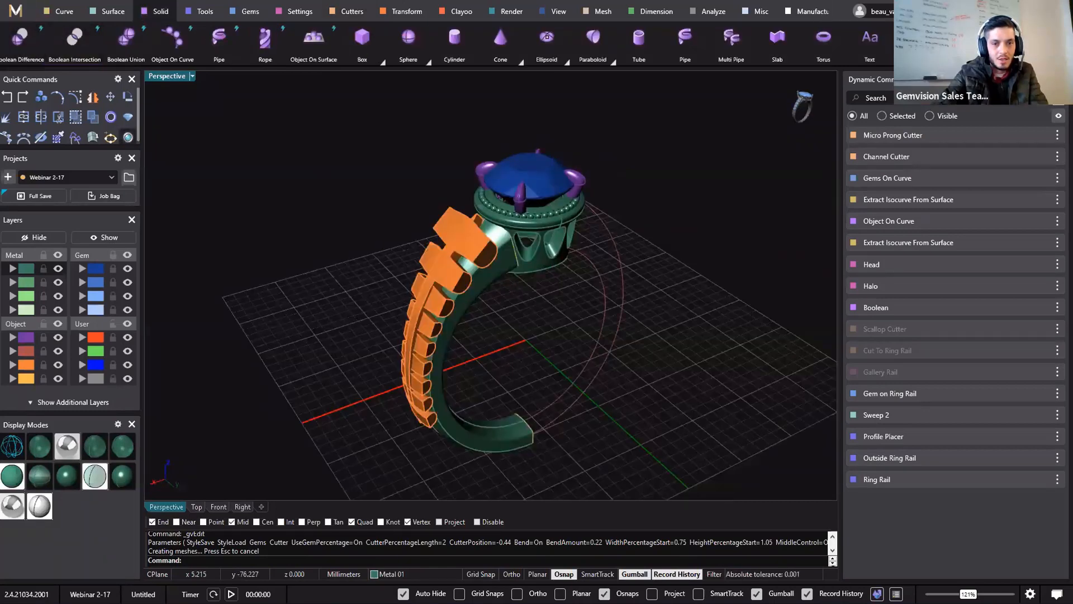
{"action": "left_click", "coordinate": [483, 277]}
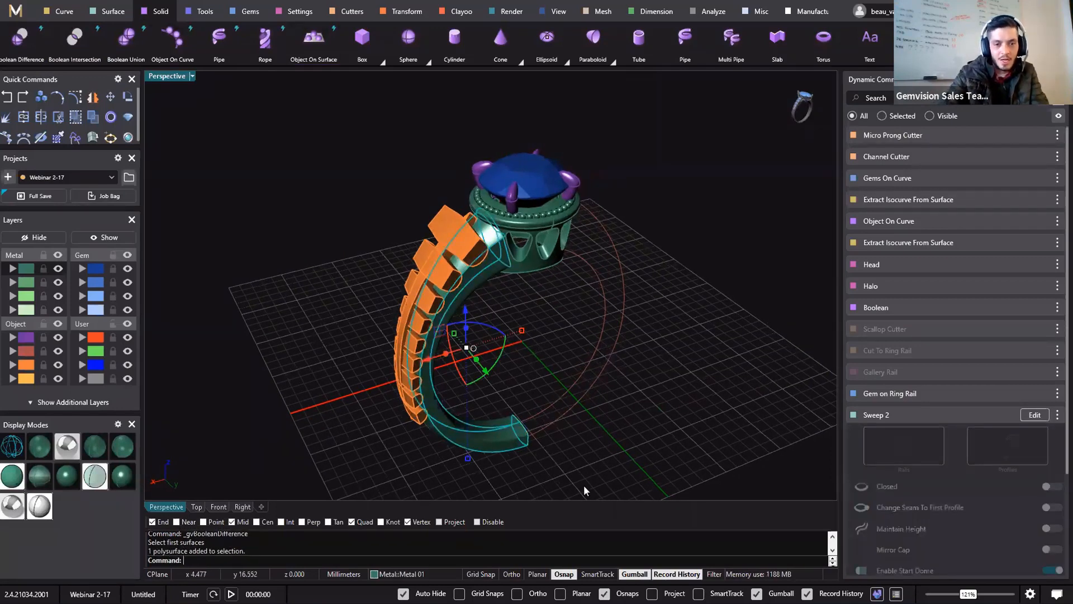
{"action": "scroll", "coordinate": [339, 234], "scroll_direction": "up", "scroll_amount": 5}
{"action": "left_click", "coordinate": [334, 230]}
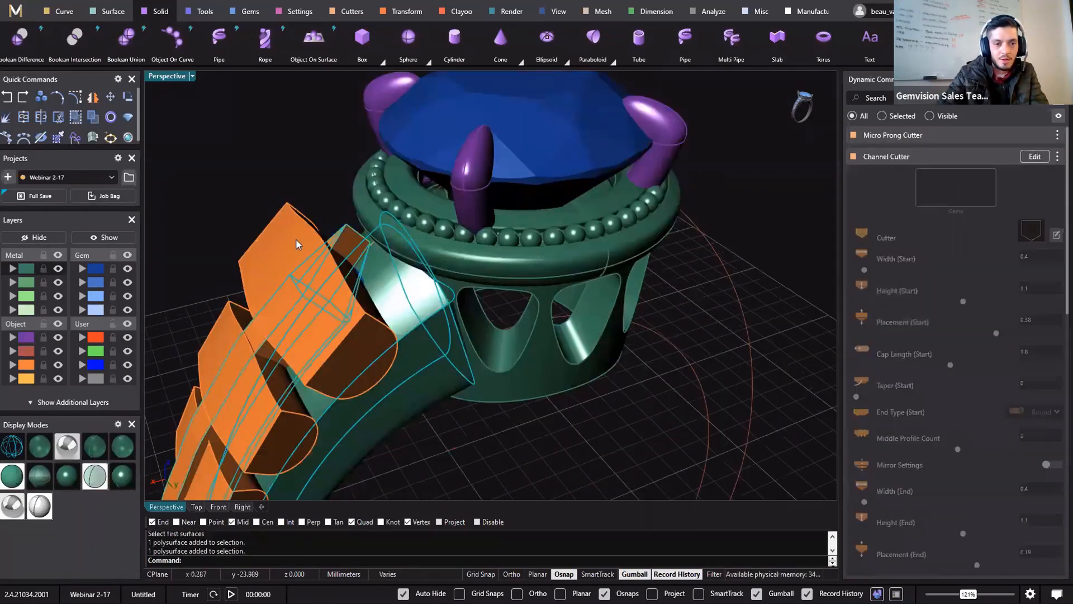
{"action": "right_click_drag", "start_coordinate": [279, 306], "coordinate": [313, 235]}
{"action": "key", "text": "Escape"}
- Mirror the half shank to the other side of the ring with only Y Mirror enabled
{"action": "left_click", "coordinate": [320, 295]}
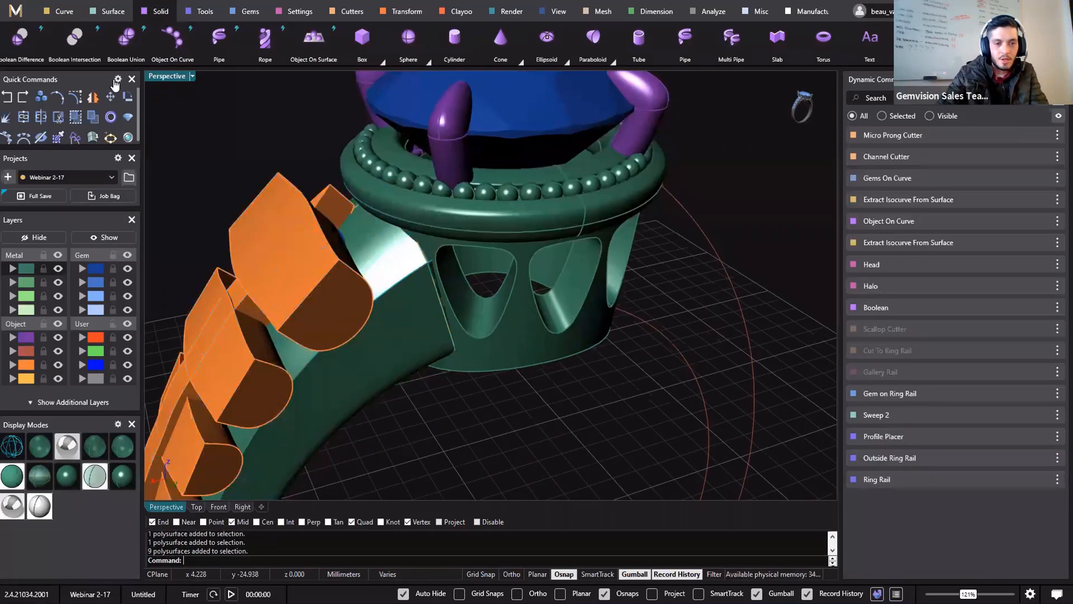
{"action": "left_click", "coordinate": [399, 12]}
{"action": "left_click", "coordinate": [155, 38]}
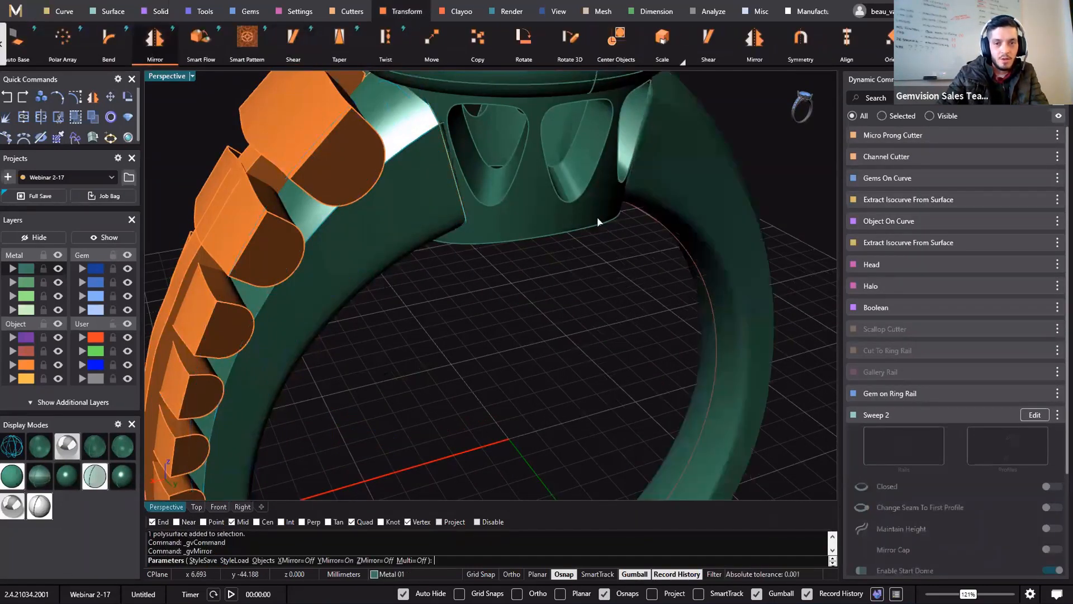
{"action": "scroll", "coordinate": [456, 307], "scroll_direction": "down", "scroll_amount": 3}
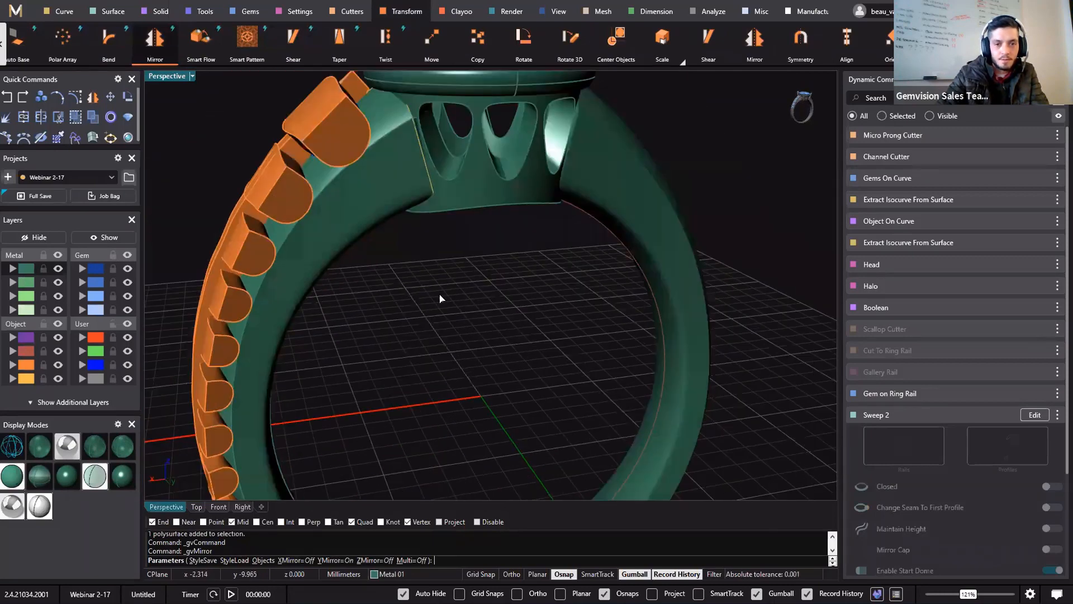
{"action": "scroll", "coordinate": [440, 298], "scroll_direction": "down", "scroll_amount": 3}
{"action": "key", "text": "Return"}
- Join the original and mirrored shank halves into one band
{"action": "left_click", "coordinate": [383, 210], "text": "shift"}
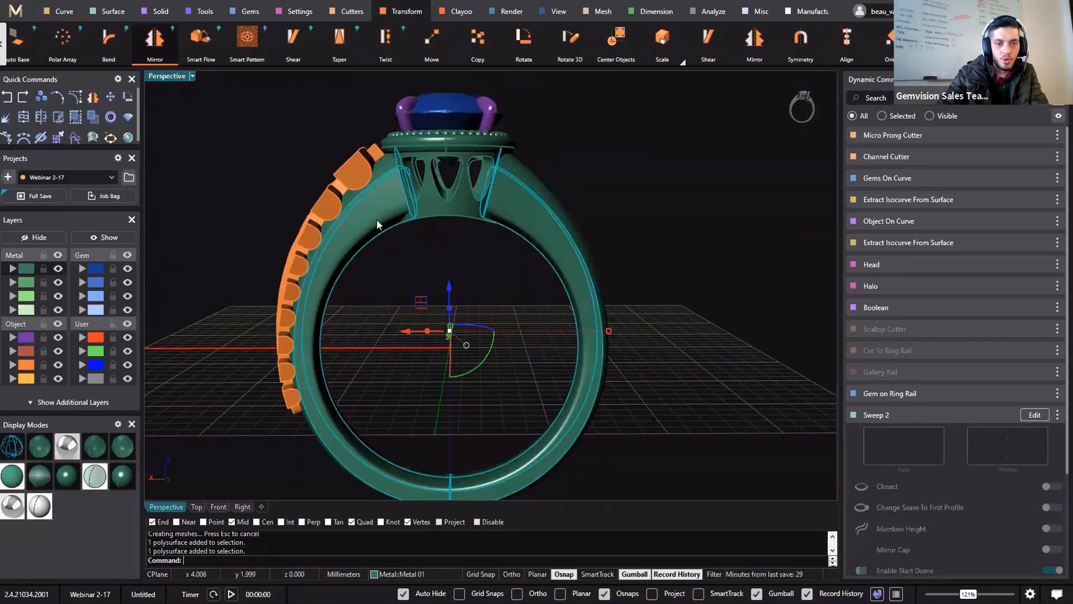
{"action": "left_click", "coordinate": [205, 12]}
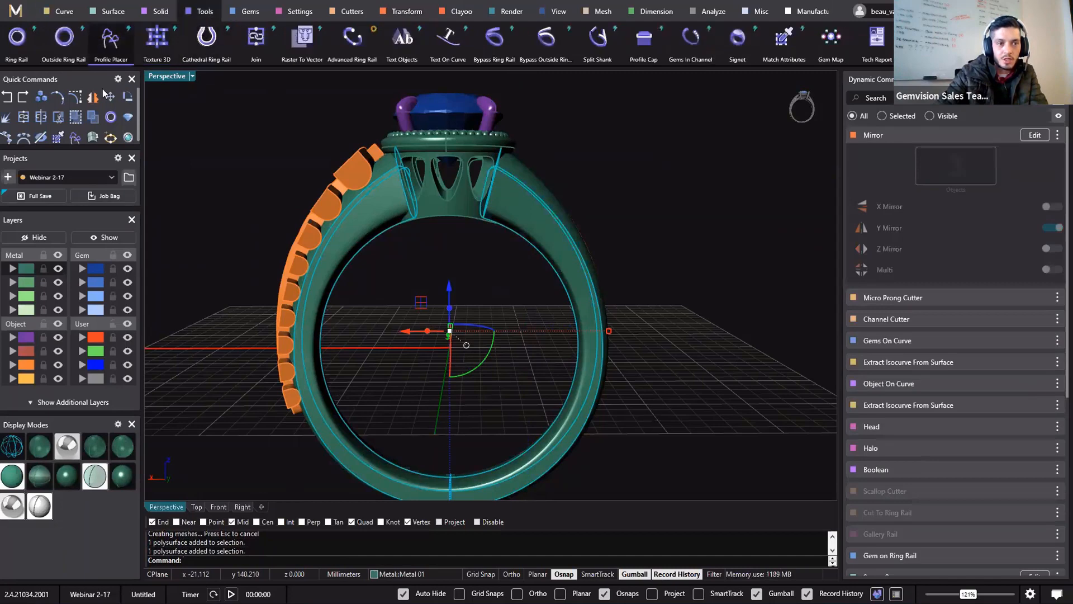
{"action": "left_click", "coordinate": [256, 51]}
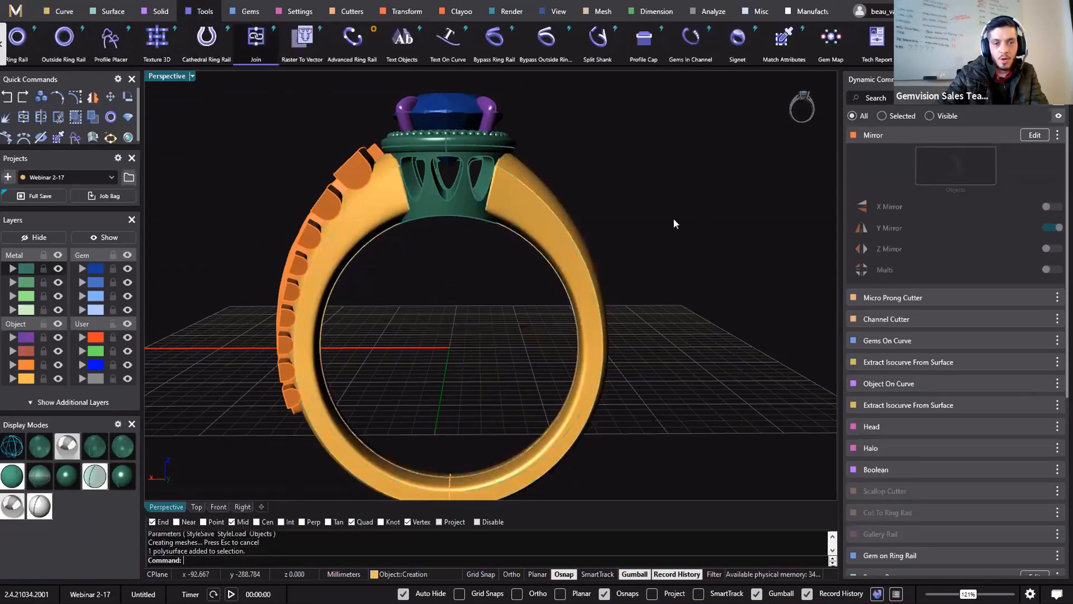
- Mirror the channel cutter, micro prong cutters and side diamonds to the opposite shoulder with only Y Mirror enabled
{"action": "left_click", "coordinate": [356, 169]}
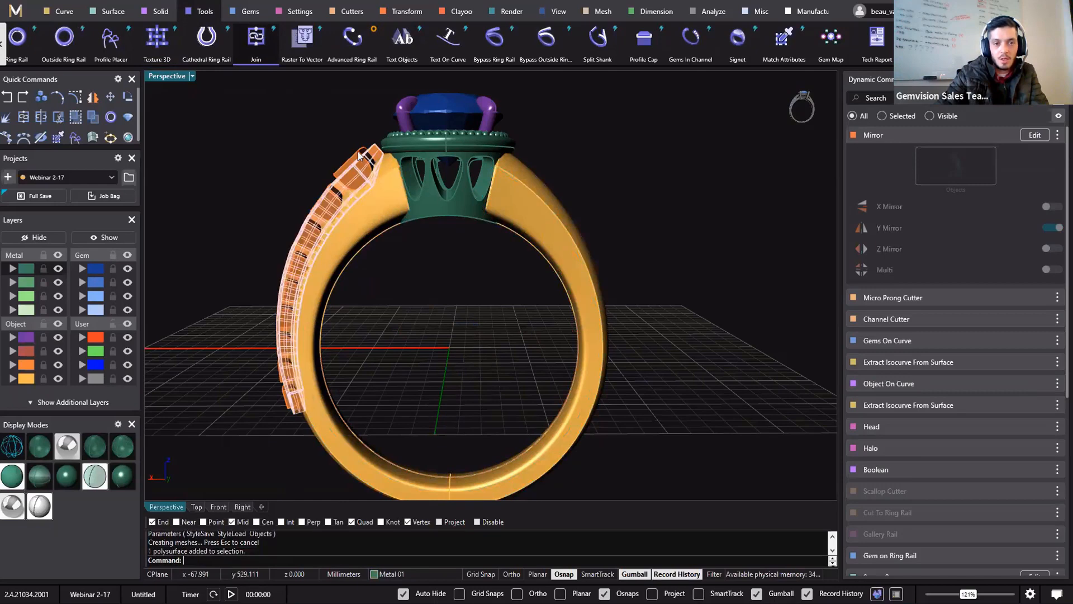
{"action": "left_click", "coordinate": [375, 146]}
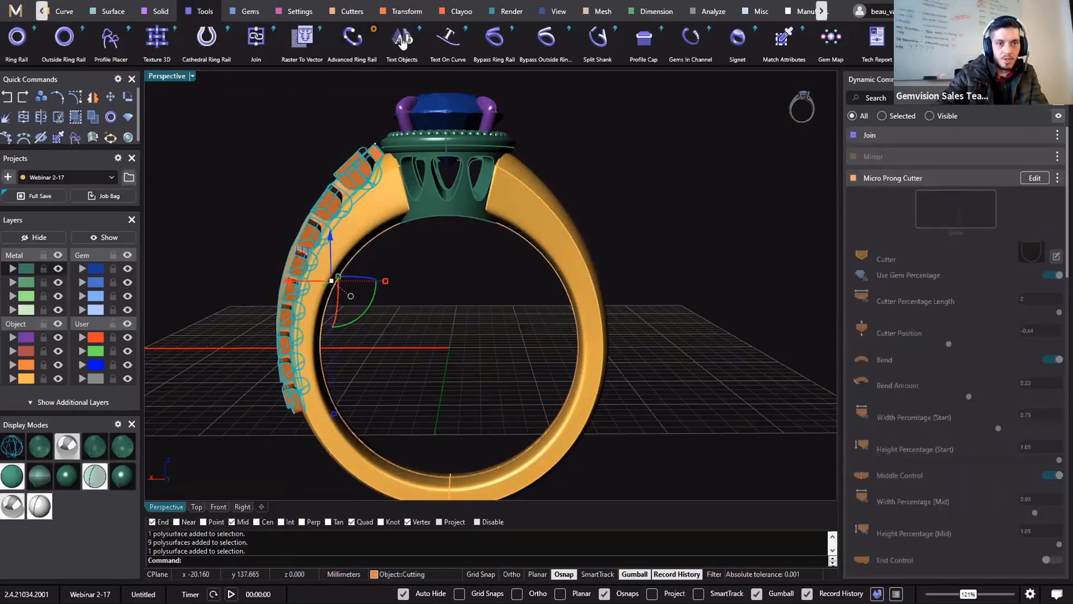
{"action": "left_click", "coordinate": [408, 13]}
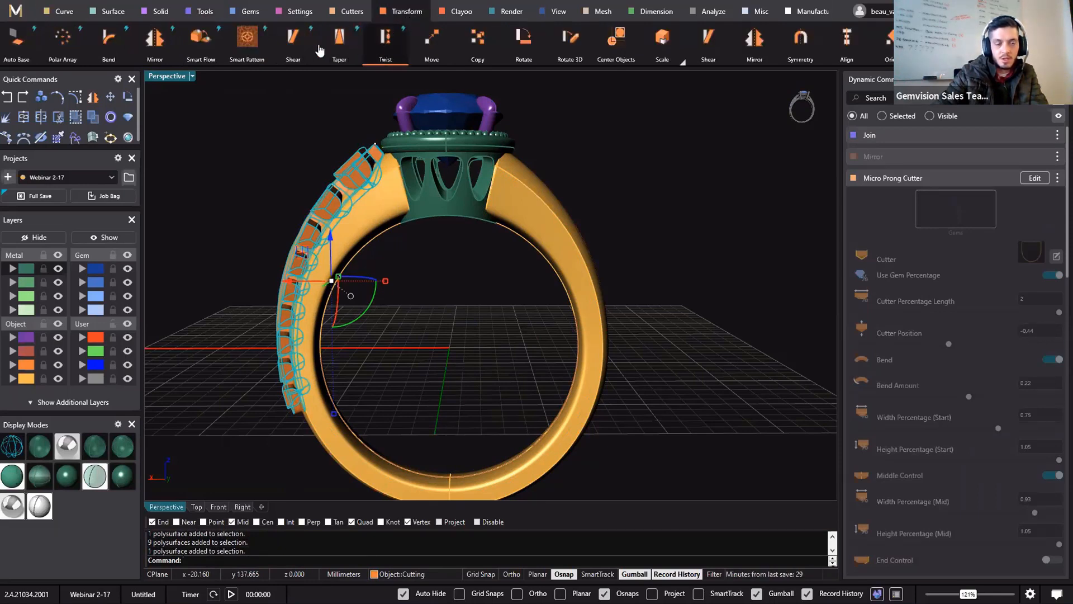
{"action": "left_click_drag", "start_coordinate": [267, 124], "coordinate": [391, 427]}
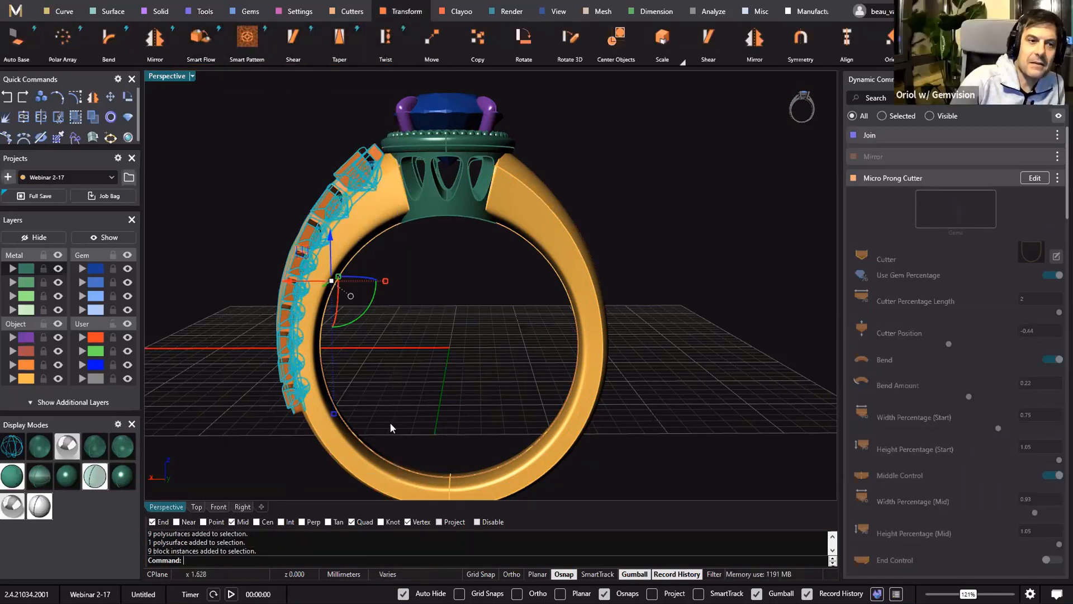
{"action": "left_click", "coordinate": [155, 39]}
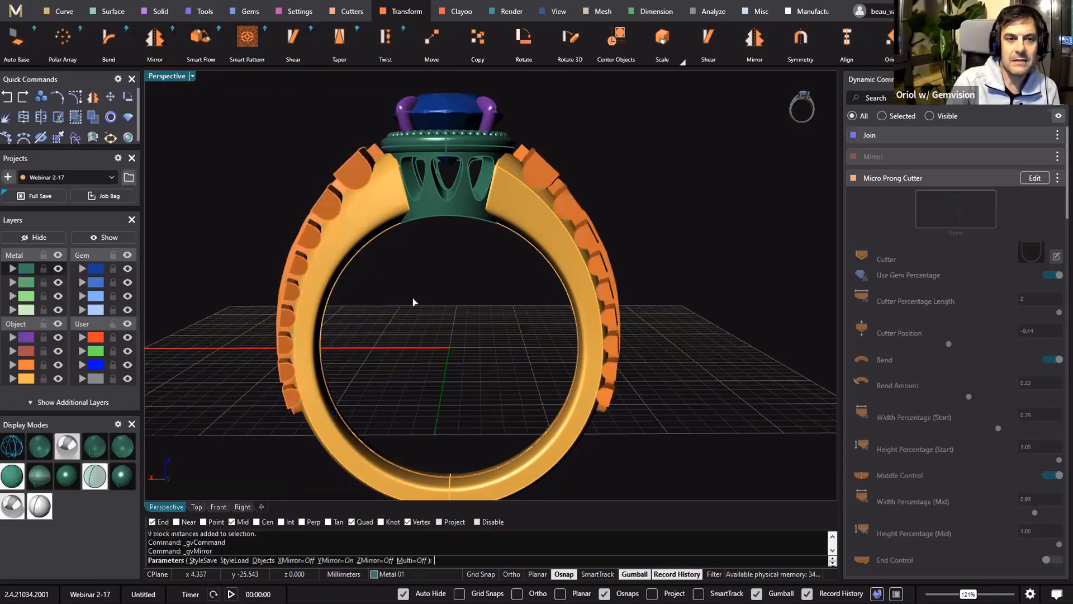
{"action": "key", "text": "Return"}
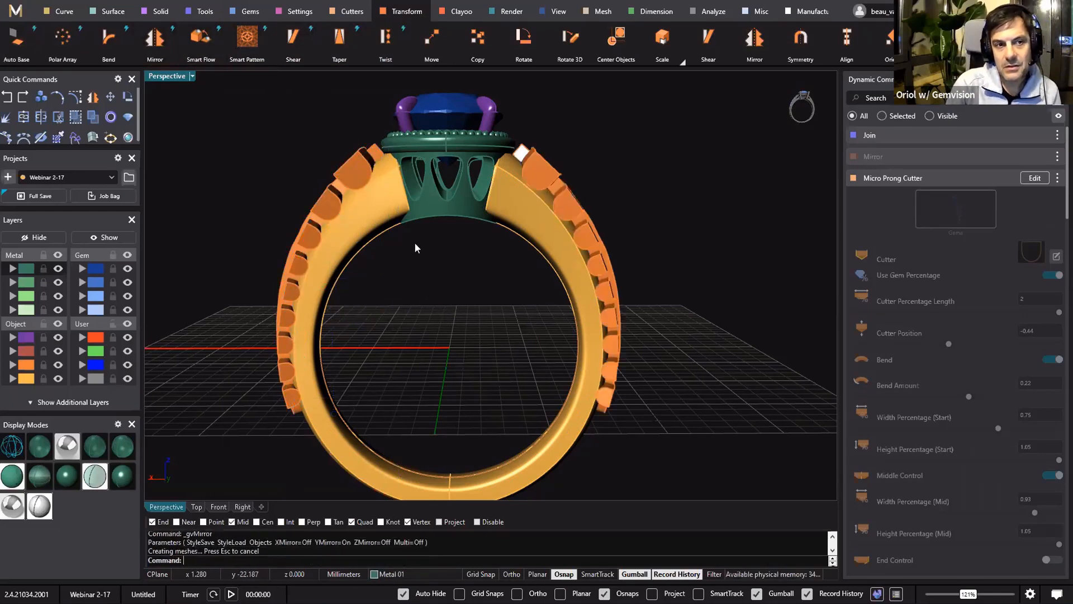
- Subtract all channel and micro prong cutters on both shoulders from the joined shank with a Boolean Difference
{"action": "right_click_drag", "start_coordinate": [513, 293], "coordinate": [560, 347]}
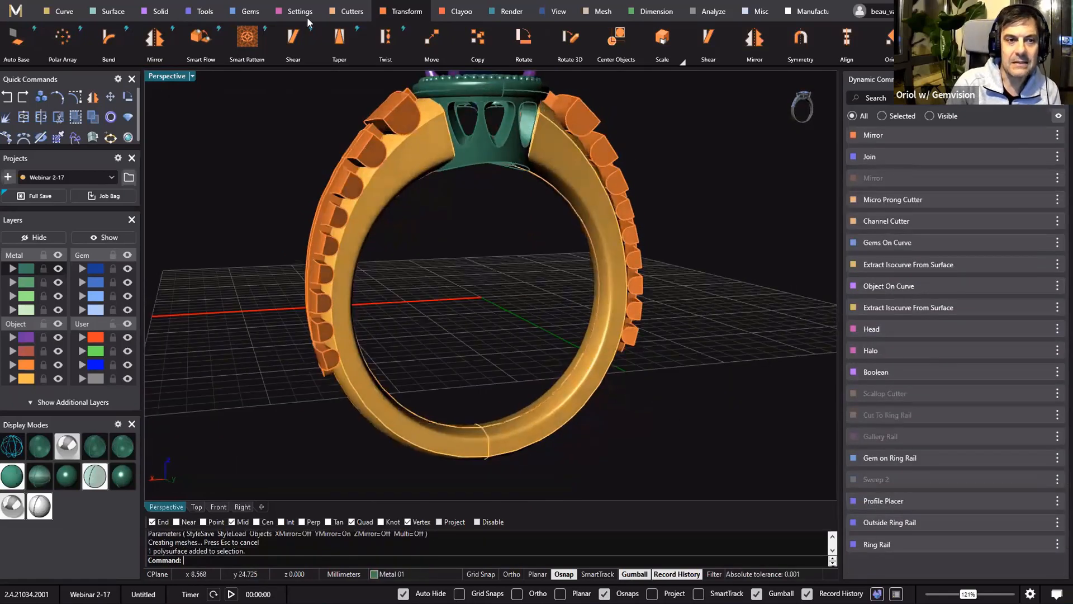
{"action": "left_click", "coordinate": [151, 12]}
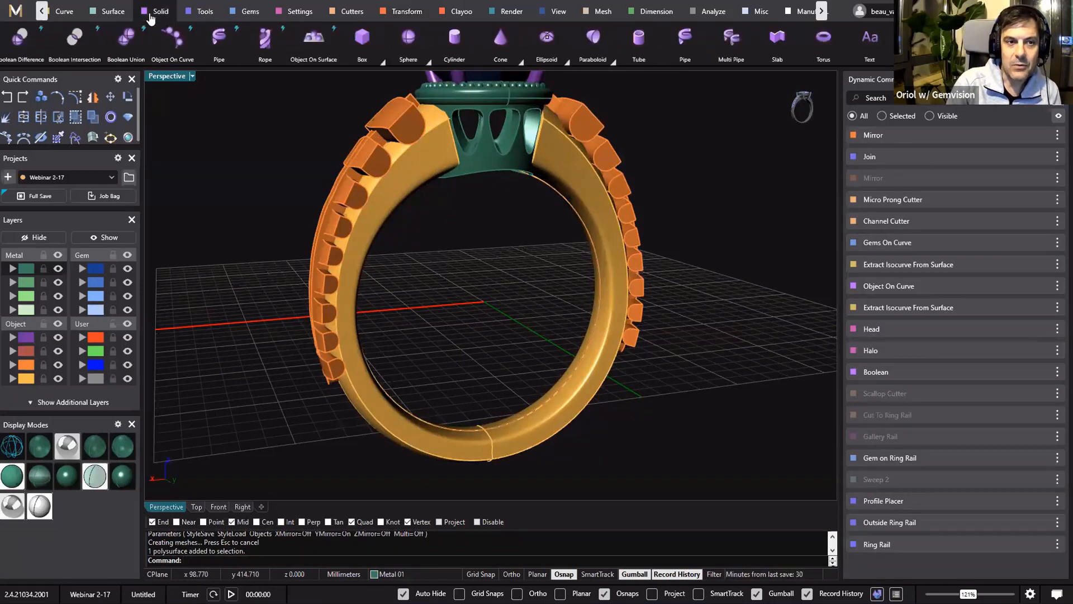
{"action": "left_click", "coordinate": [21, 45]}
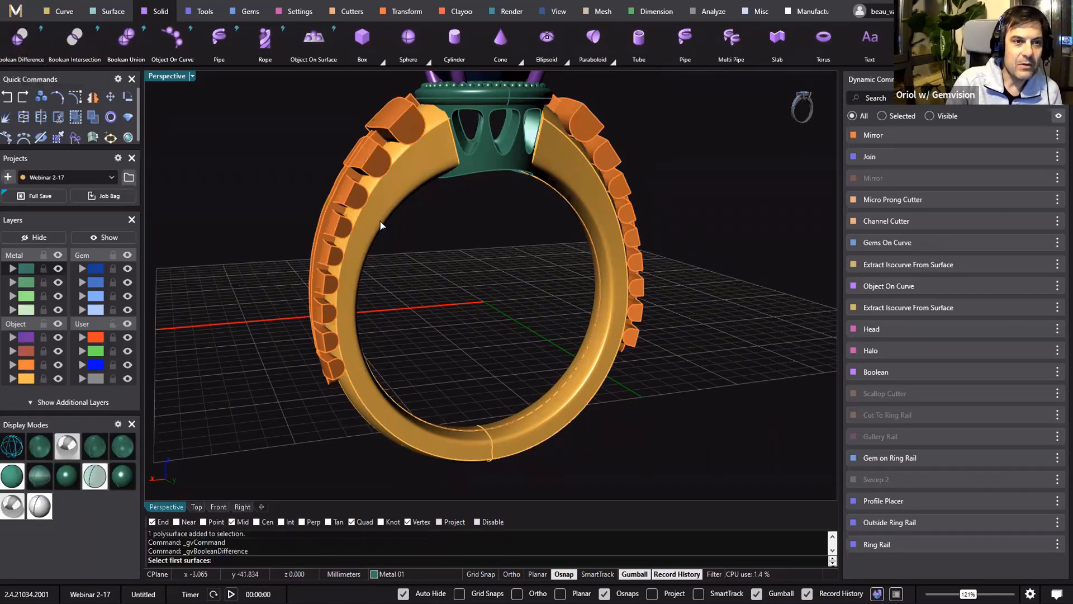
{"action": "left_click", "coordinate": [386, 226]}
{"action": "key", "text": "Return"}
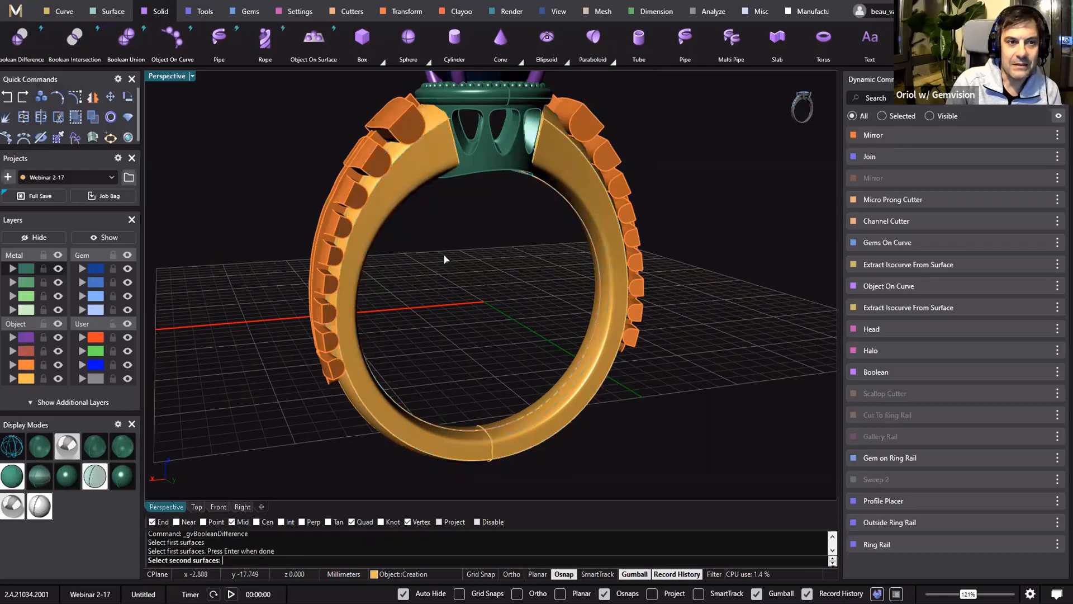
{"action": "left_click", "coordinate": [368, 139]}
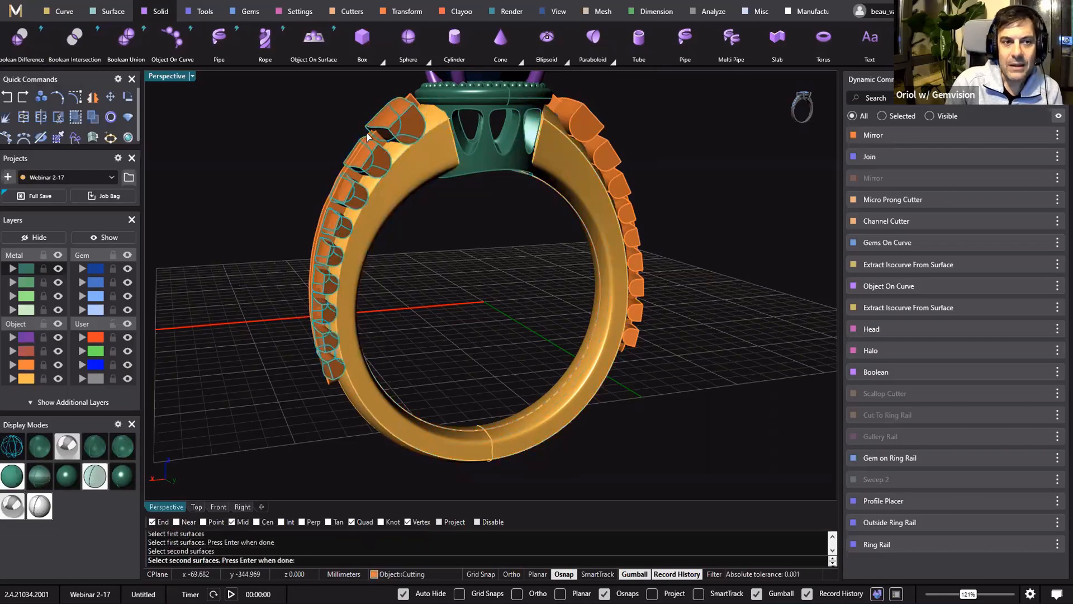
{"action": "left_click", "coordinate": [34, 365]}
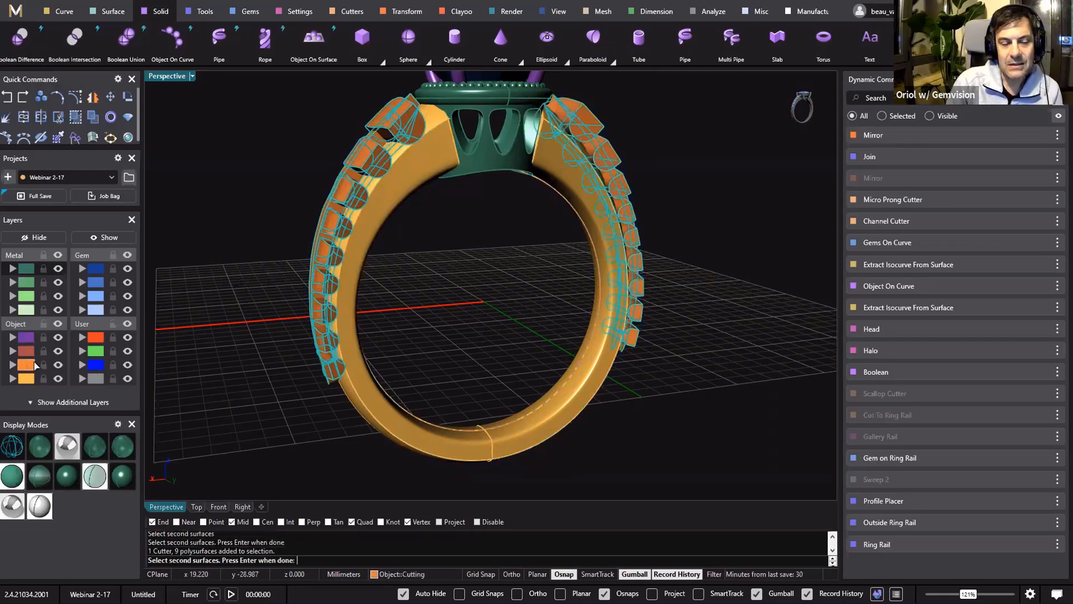
{"action": "right_click", "coordinate": [215, 152]}
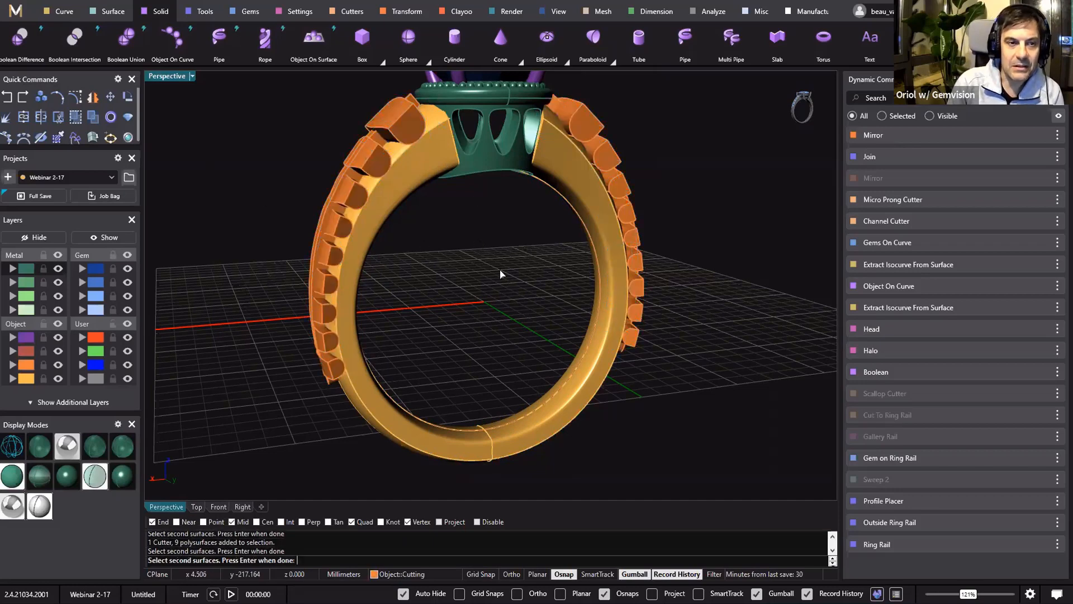
{"action": "right_click", "coordinate": [517, 302]}
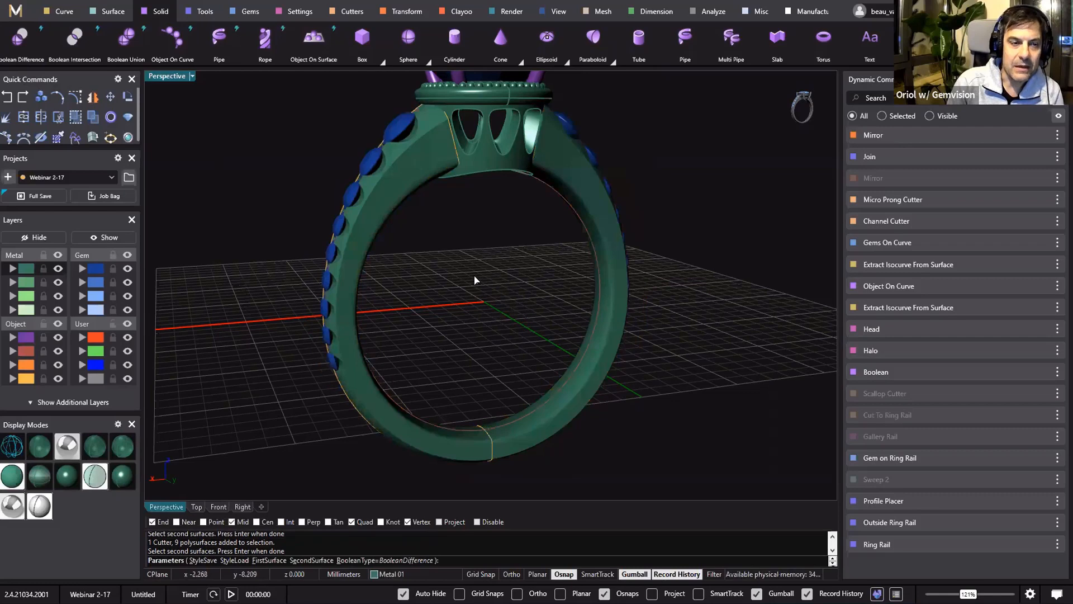
{"action": "right_click_drag", "start_coordinate": [476, 283], "coordinate": [540, 292]}
{"action": "right_click_drag", "start_coordinate": [588, 331], "coordinate": [574, 321]}
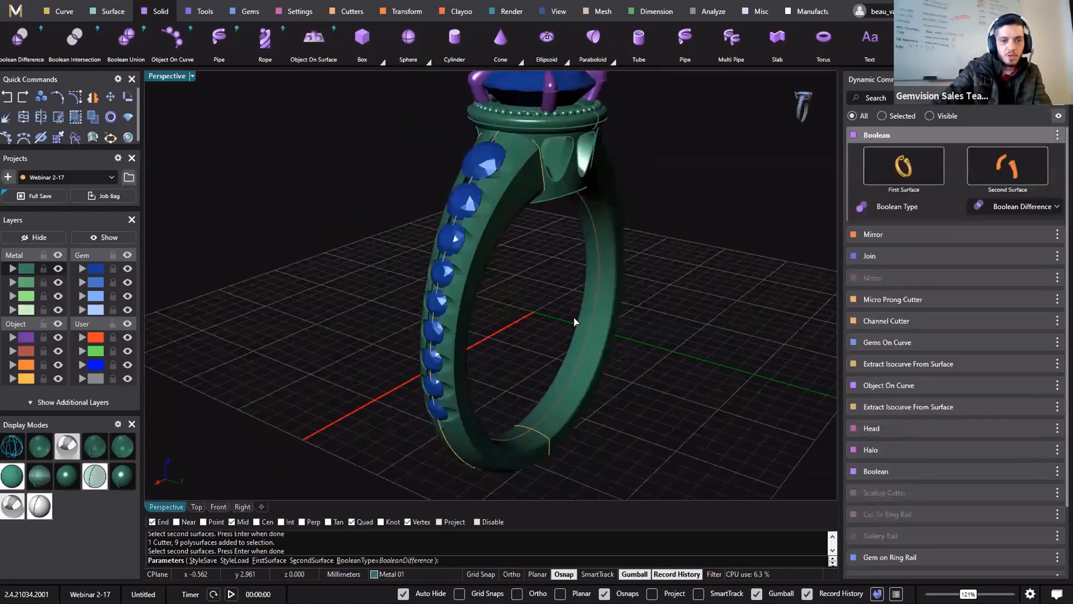
{"action": "right_click", "coordinate": [540, 316]}
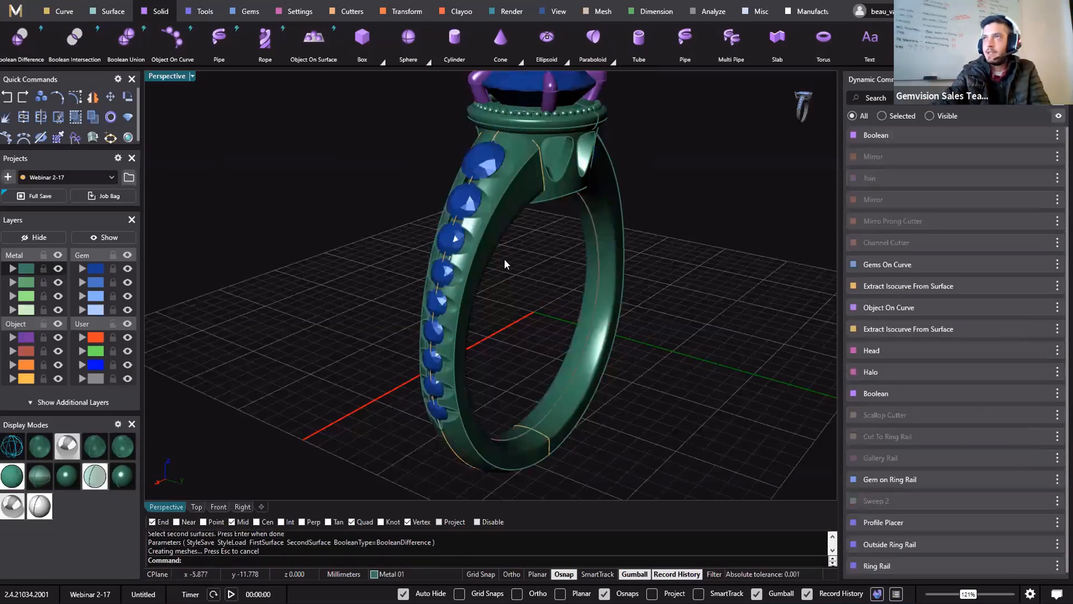
- Examine the scalloped cuts and the channel between the diamonds on the shank's shoulder
{"action": "right_click_drag", "start_coordinate": [471, 246], "coordinate": [760, 327]}
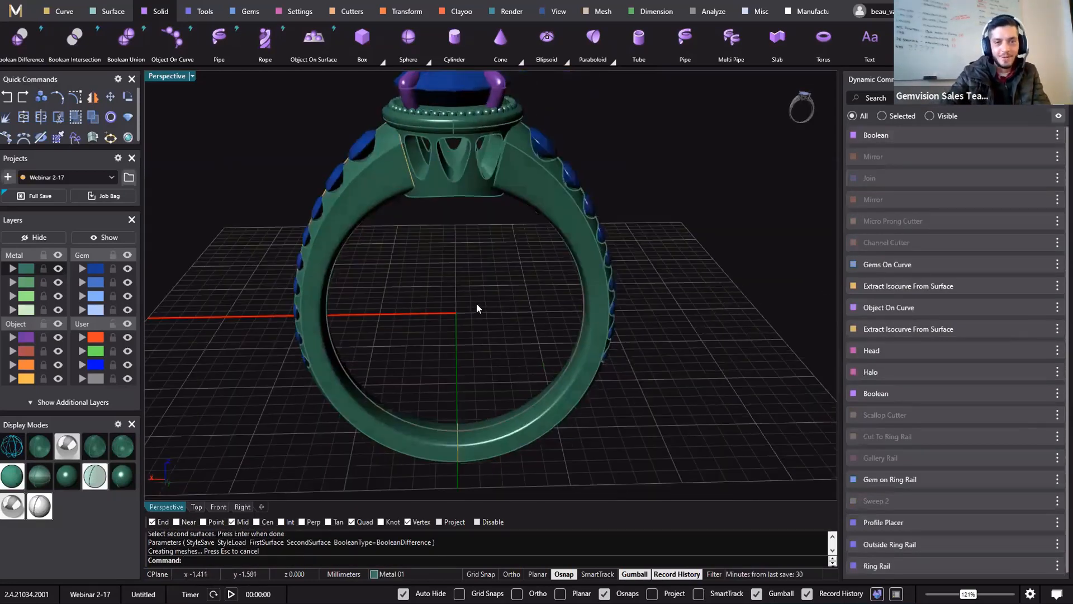
{"action": "right_click_drag", "start_coordinate": [430, 278], "coordinate": [516, 246]}
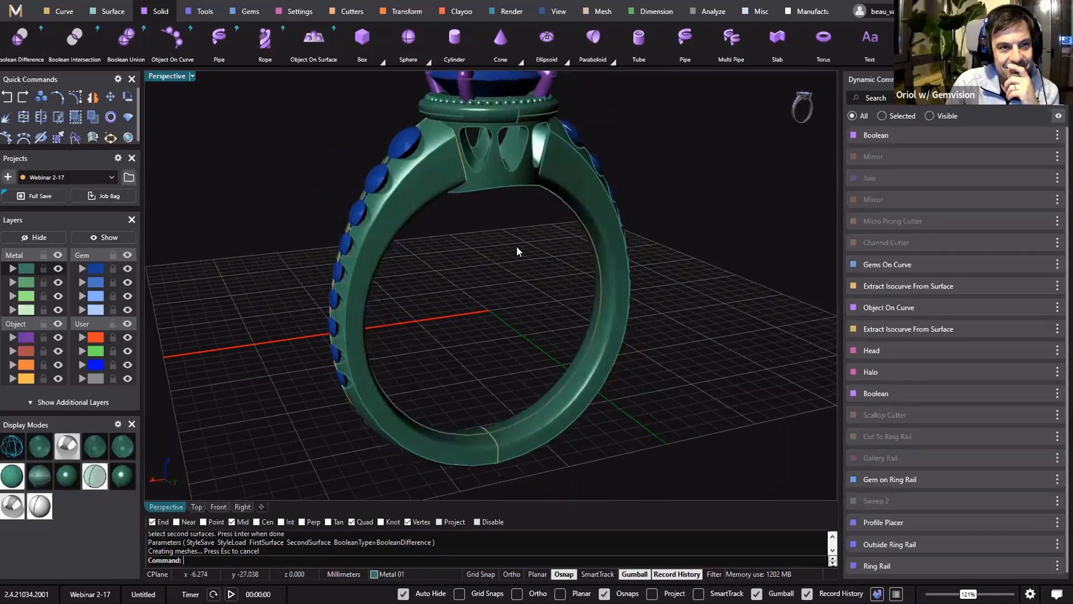
{"action": "right_click_drag", "start_coordinate": [462, 144], "coordinate": [466, 268]}
{"action": "right_click_drag", "start_coordinate": [525, 298], "coordinate": [451, 171]}
{"action": "scroll", "coordinate": [449, 166], "scroll_direction": "up", "scroll_amount": 8}
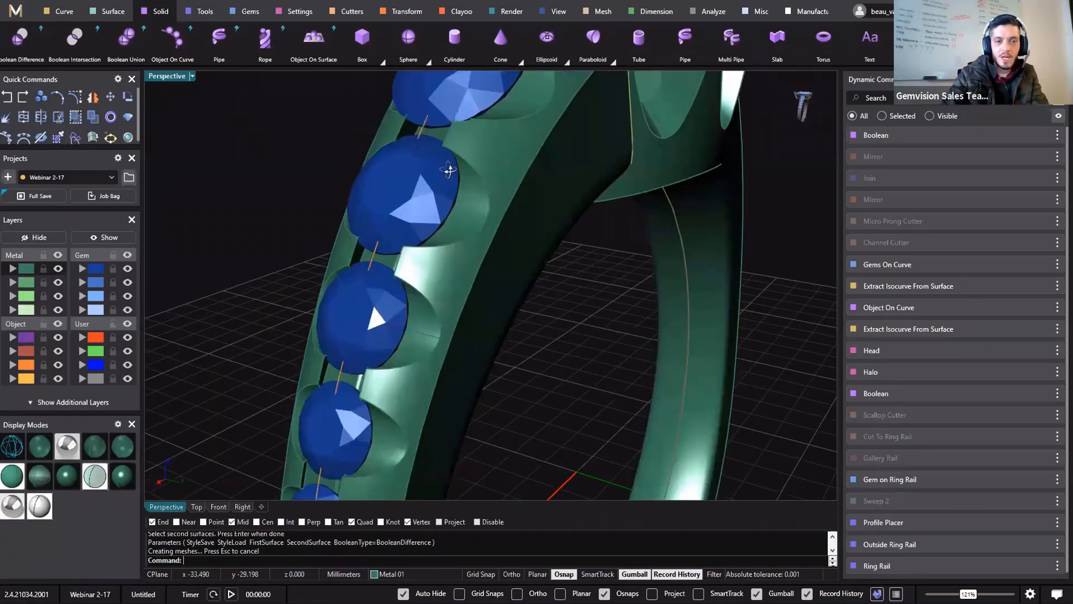
{"action": "scroll", "coordinate": [452, 186], "scroll_direction": "down", "scroll_amount": 5}
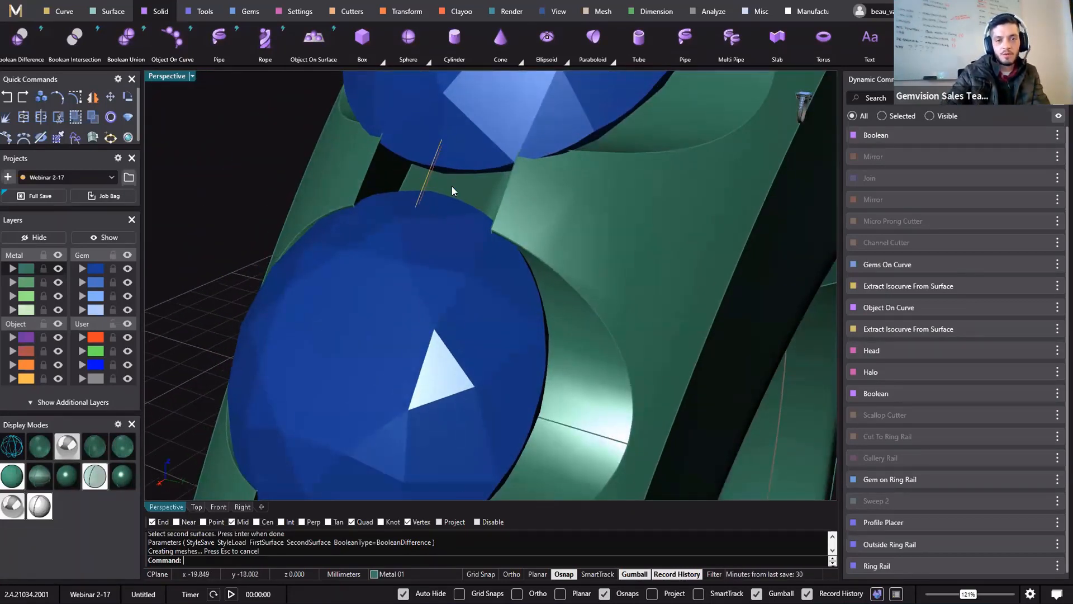
{"action": "scroll", "coordinate": [494, 263], "scroll_direction": "down", "scroll_amount": 5}
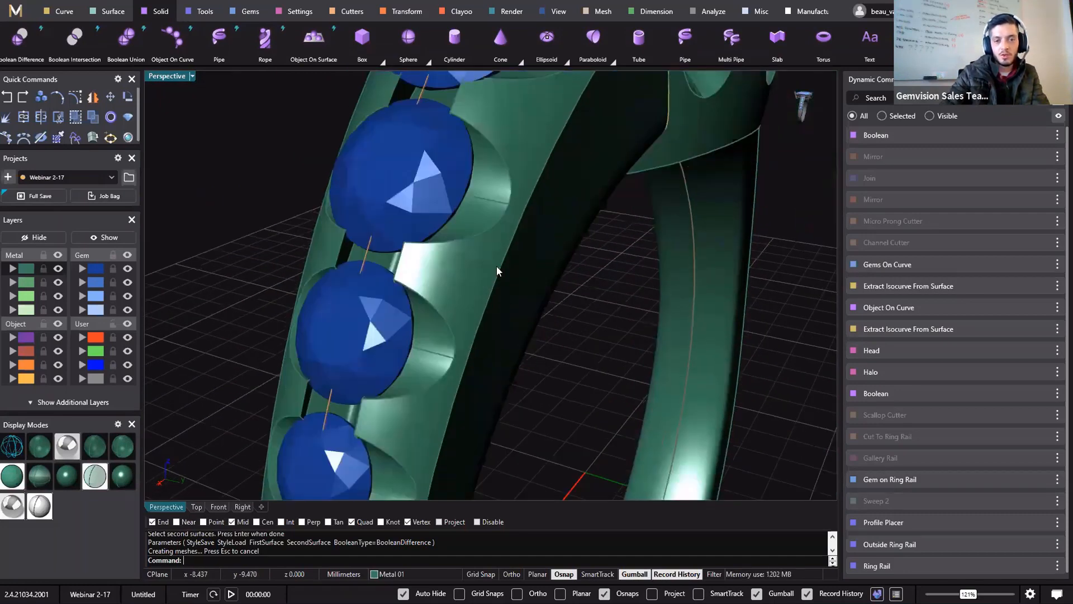
- Create a second channel cutter along one shoulder's row of side diamonds, using the Channel 05 profile
{"action": "left_click", "coordinate": [493, 220]}
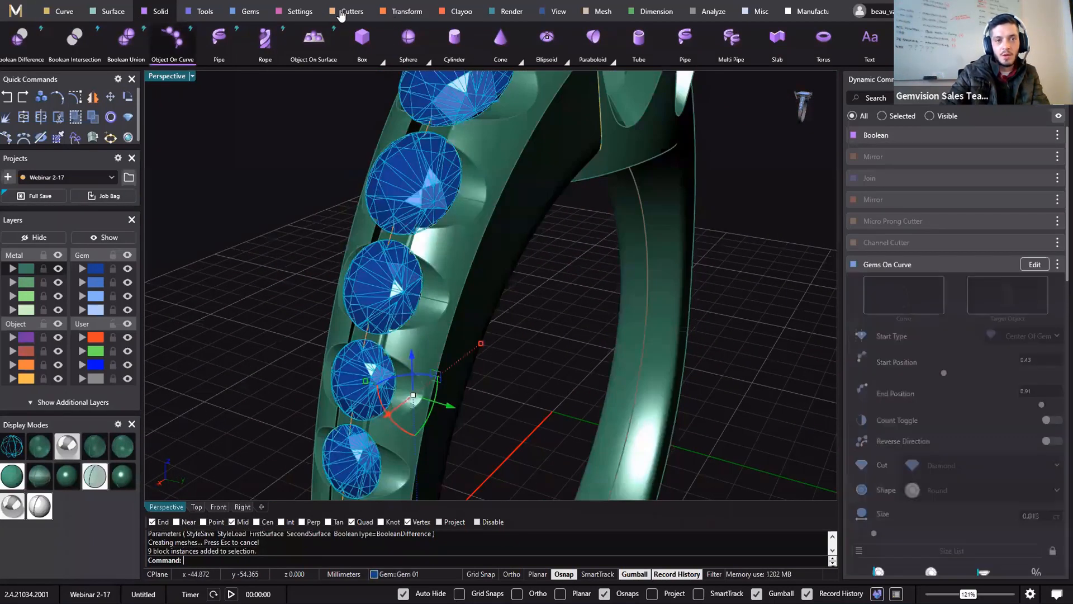
{"action": "left_click", "coordinate": [333, 12]}
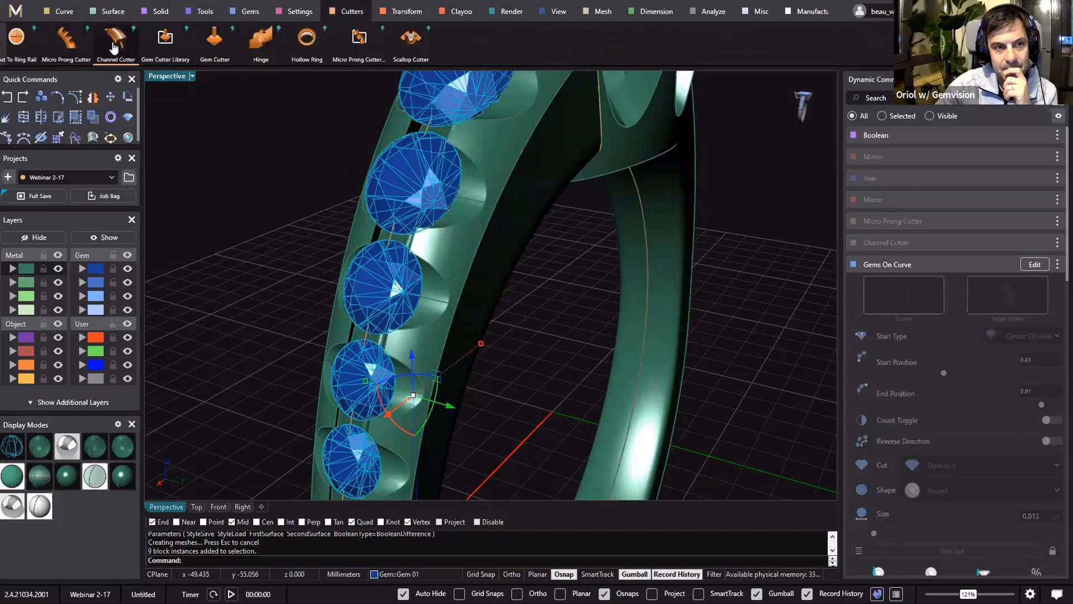
{"action": "left_click", "coordinate": [116, 38]}
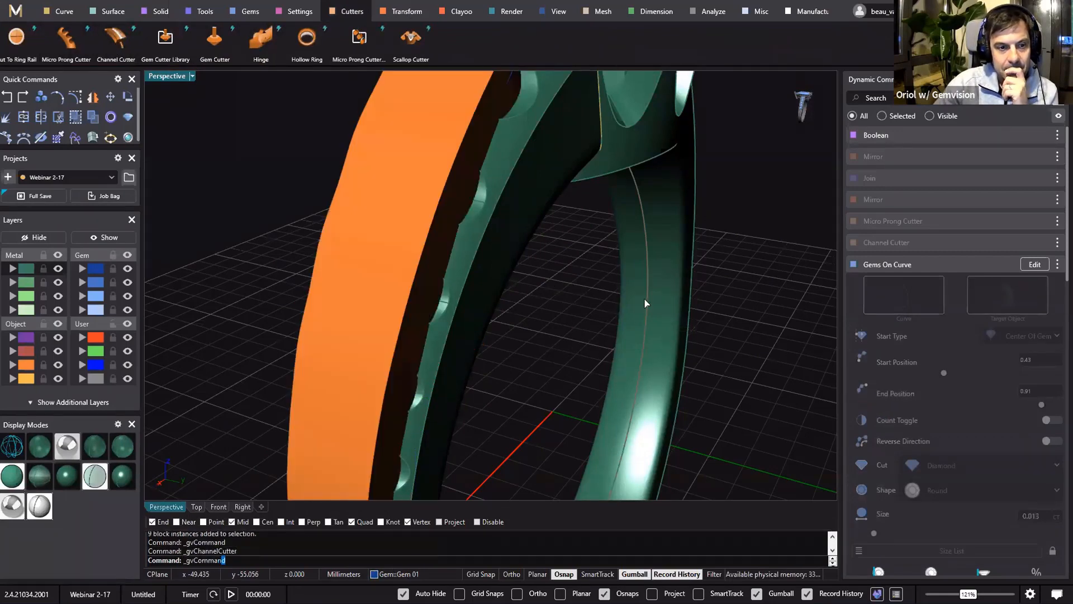
{"action": "right_click_drag", "start_coordinate": [644, 298], "coordinate": [981, 160]}
{"action": "scroll", "coordinate": [1015, 146], "scroll_direction": "down", "scroll_amount": 6}
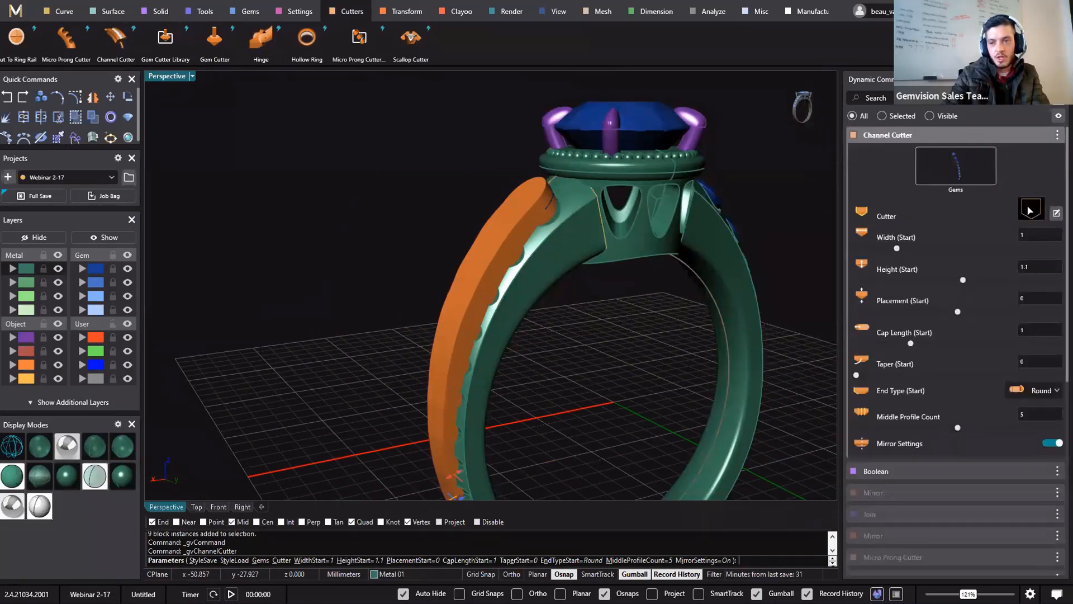
{"action": "left_click", "coordinate": [1031, 210]}
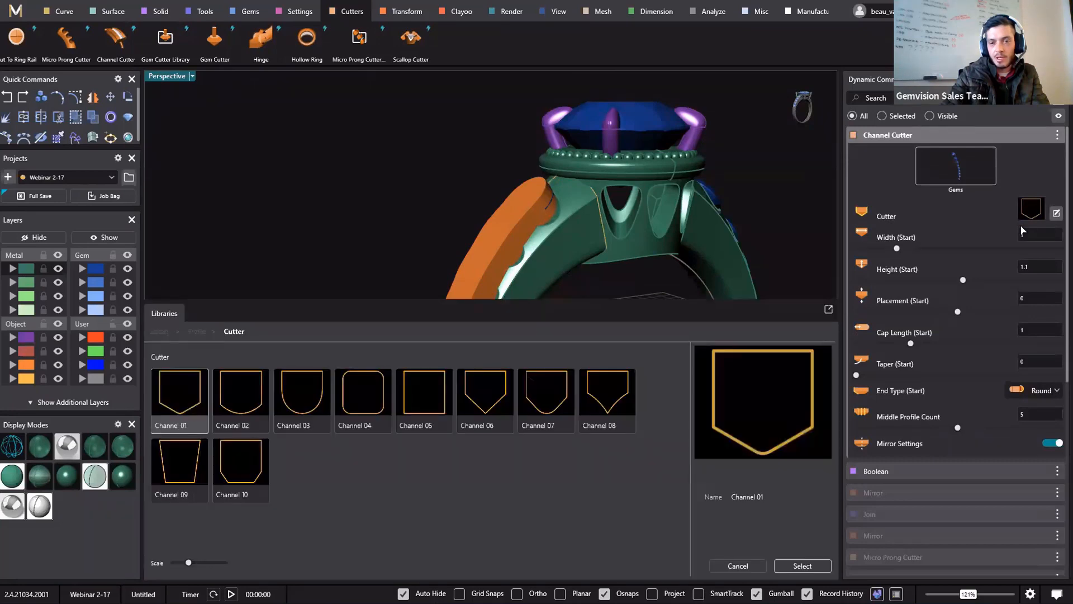
{"action": "left_click", "coordinate": [411, 406]}
{"action": "double_click", "coordinate": [409, 406]}
- Show the model in wireframe and raise the channel cutter's start placement to 0.67
{"action": "mouse_move", "coordinate": [530, 316]}
{"action": "right_mouse_down"}
{"action": "mouse_move", "coordinate": [553, 309]}
{"action": "mouse_move", "coordinate": [459, 294]}
{"action": "mouse_move", "coordinate": [394, 425]}
{"action": "right_mouse_up"}
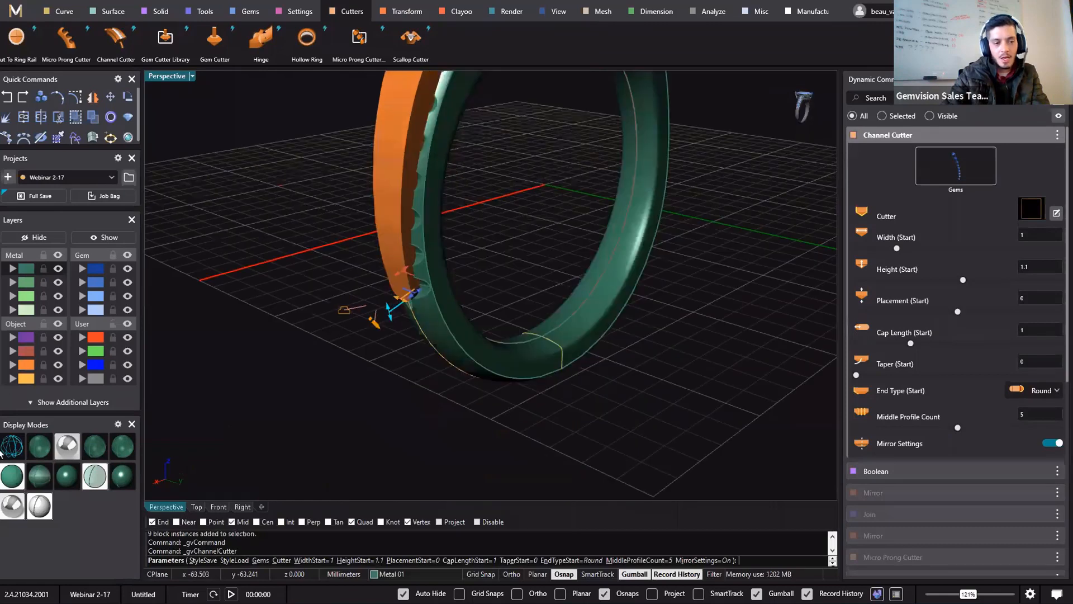
{"action": "scroll", "coordinate": [394, 302], "scroll_direction": "up", "scroll_amount": 6}
{"action": "left_click", "coordinate": [11, 446]}
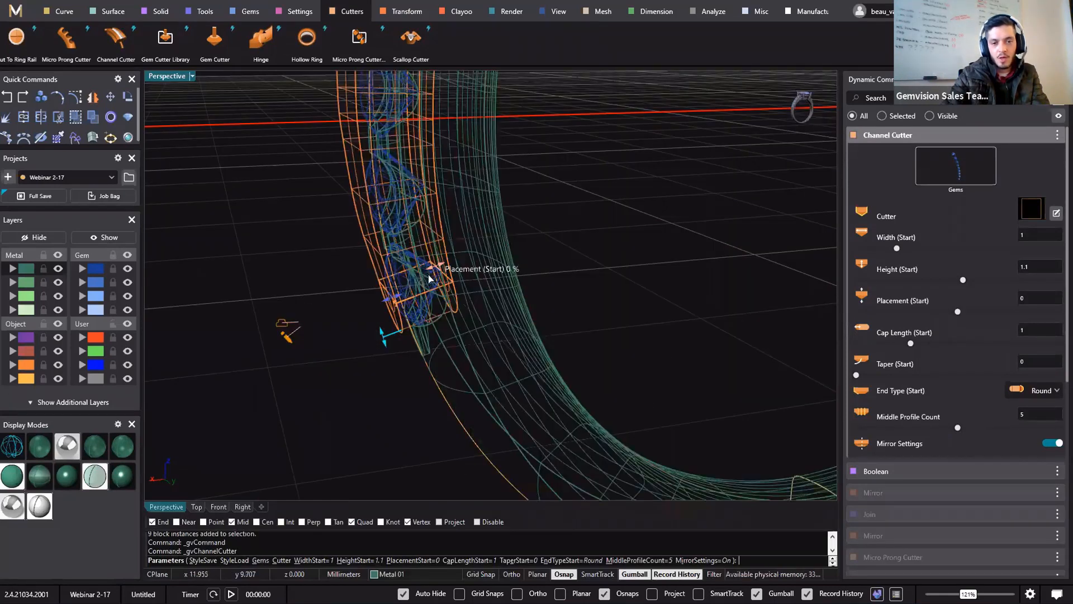
{"action": "left_click_drag", "start_coordinate": [429, 278], "coordinate": [336, 342]}
{"action": "right_click_drag", "start_coordinate": [431, 287], "coordinate": [448, 266]}
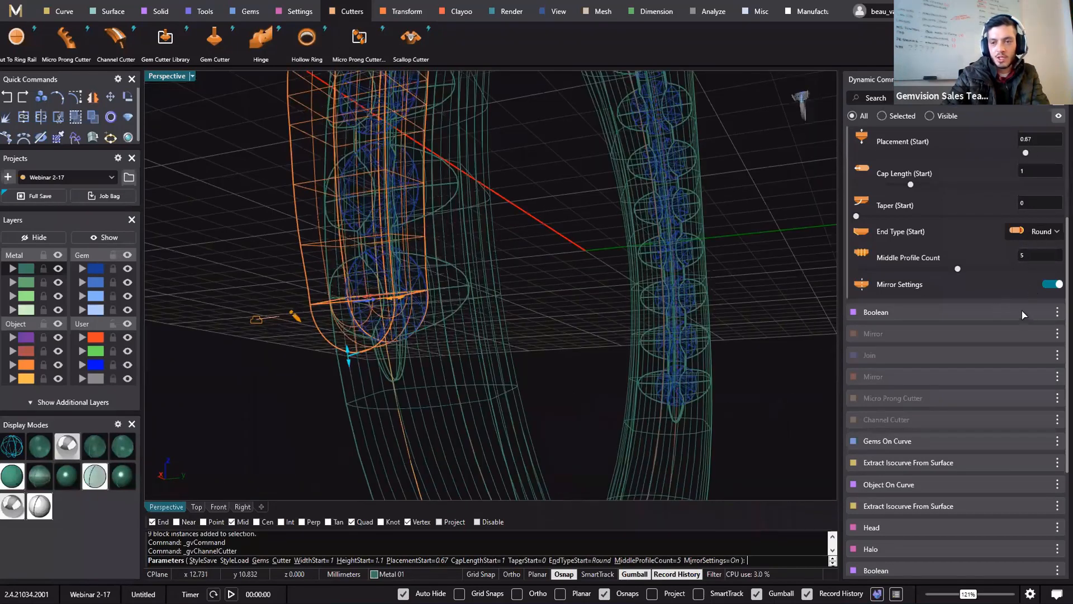
- Give the channel cutter's start a flat end type, a cap length of 1.4 mm and a width of 2.7
{"action": "left_click", "coordinate": [1033, 230]}
{"action": "left_click_drag", "start_coordinate": [375, 355], "coordinate": [374, 379]}
{"action": "right_click_drag", "start_coordinate": [391, 357], "coordinate": [469, 316]}
{"action": "left_click_drag", "start_coordinate": [409, 308], "coordinate": [540, 191]}
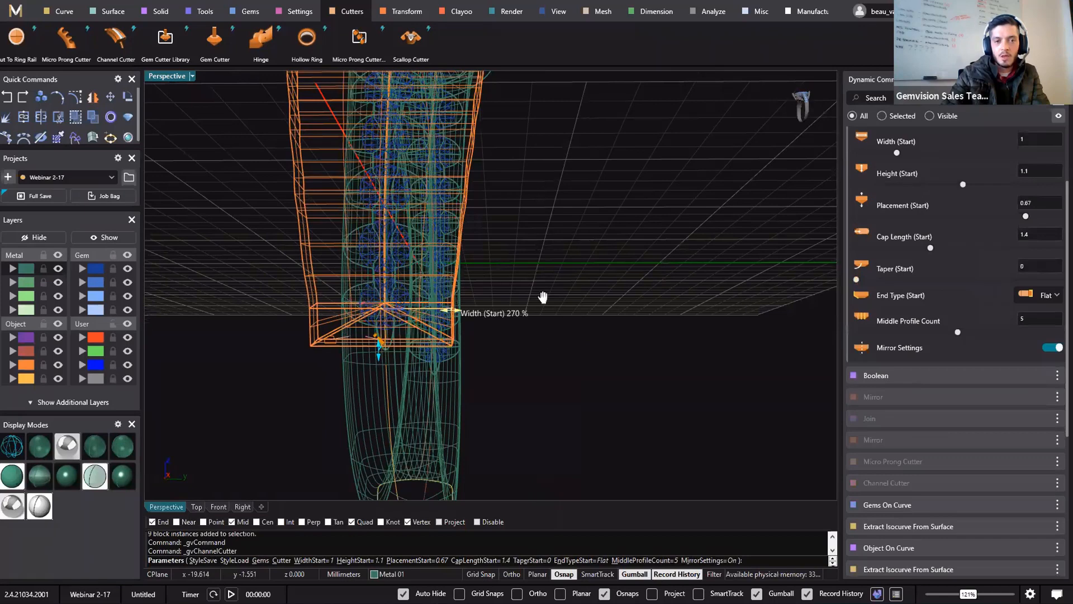
{"action": "right_click_drag", "start_coordinate": [543, 297], "coordinate": [398, 306]}
- Refine the channel cutter's start to a placement of 0.7 and a cap length of 1.7 mm
{"action": "right_click_drag", "start_coordinate": [364, 388], "coordinate": [364, 400]}
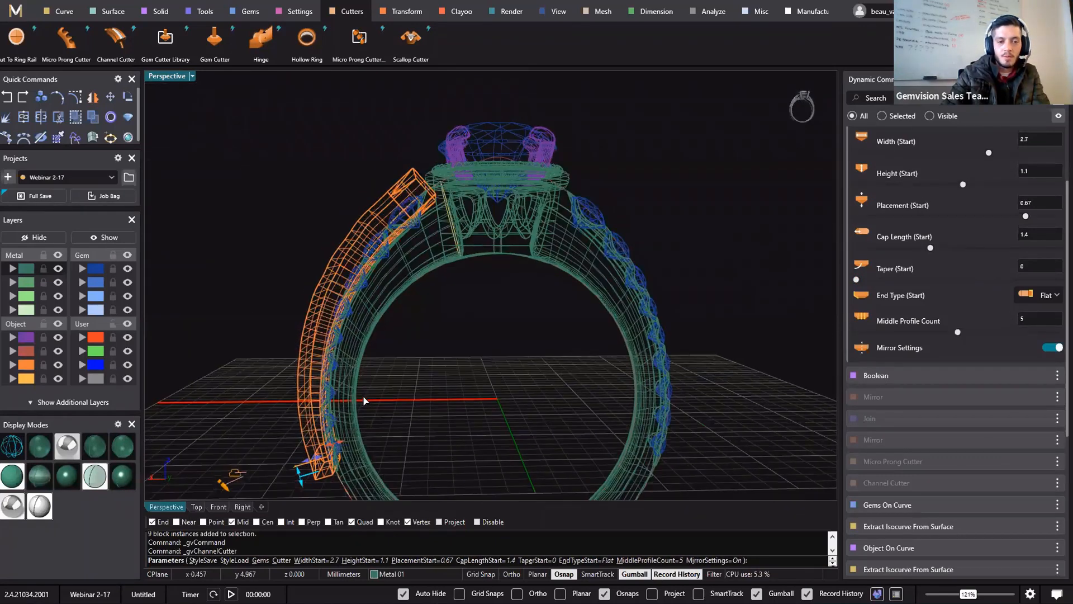
{"action": "scroll", "coordinate": [360, 416], "scroll_direction": "up", "scroll_amount": 6}
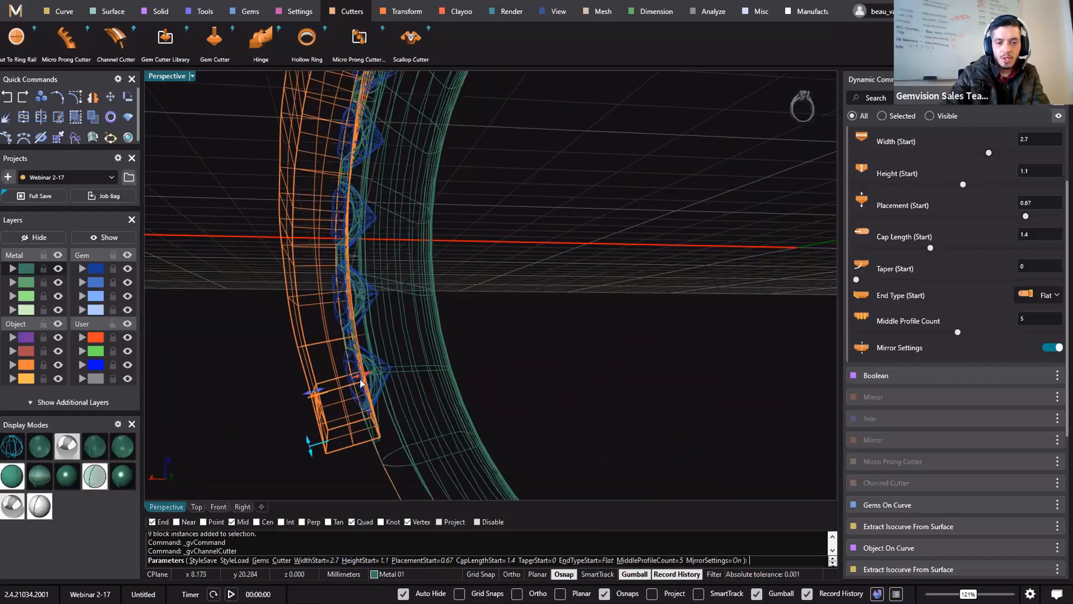
{"action": "left_click_drag", "start_coordinate": [359, 386], "coordinate": [376, 370]}
{"action": "scroll", "coordinate": [376, 369], "scroll_direction": "down", "scroll_amount": 2}
{"action": "mouse_move", "coordinate": [370, 447]}
{"action": "right_mouse_down"}
{"action": "mouse_move", "coordinate": [373, 412]}
{"action": "mouse_move", "coordinate": [367, 445]}
{"action": "right_mouse_up"}
{"action": "scroll", "coordinate": [368, 445], "scroll_direction": "up", "scroll_amount": 5}
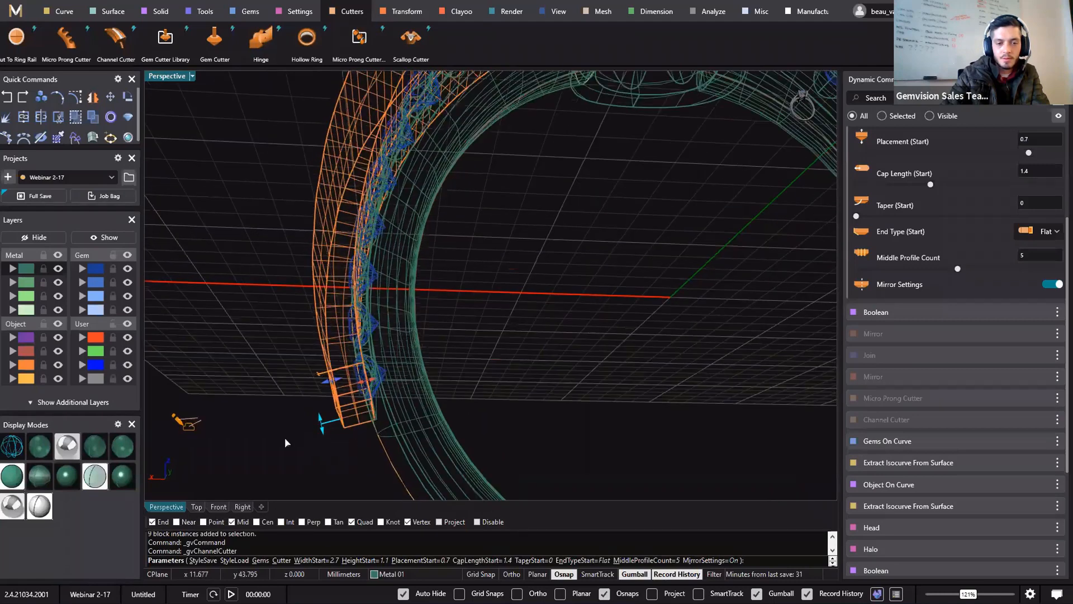
{"action": "left_click_drag", "start_coordinate": [279, 467], "coordinate": [280, 481]}
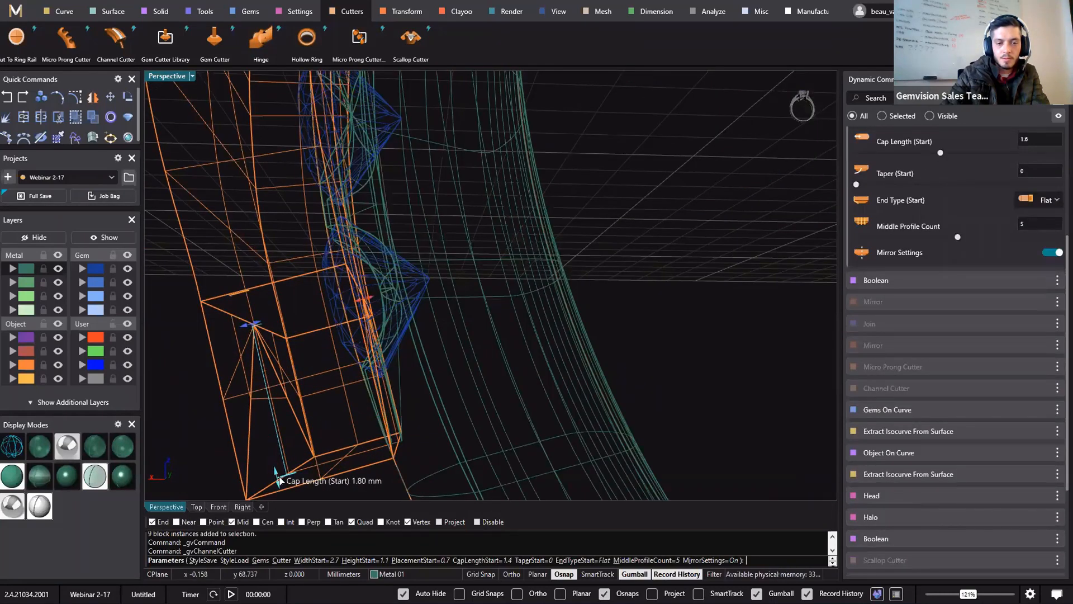
{"action": "mouse_move", "coordinate": [479, 379]}
{"action": "right_mouse_down"}
{"action": "mouse_move", "coordinate": [484, 398]}
{"action": "mouse_move", "coordinate": [480, 389]}
{"action": "right_mouse_up"}
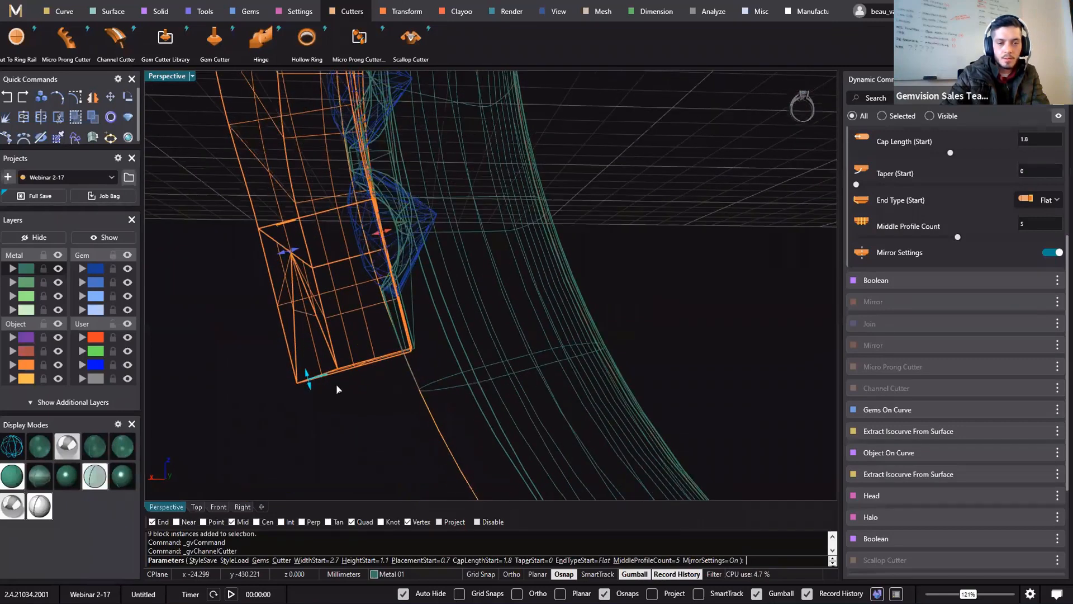
{"action": "left_click_drag", "start_coordinate": [314, 385], "coordinate": [312, 367]}
{"action": "right_click_drag", "start_coordinate": [425, 388], "coordinate": [473, 336]}
{"action": "right_click_drag", "start_coordinate": [430, 205], "coordinate": [484, 324]}
- Turn off Mirror Settings and give the cutter's end a width of 2.5, cap length of 1.6 mm and placement of 0.67
{"action": "scroll", "coordinate": [484, 324], "scroll_direction": "down", "scroll_amount": 5}
{"action": "left_click", "coordinate": [1049, 253]}
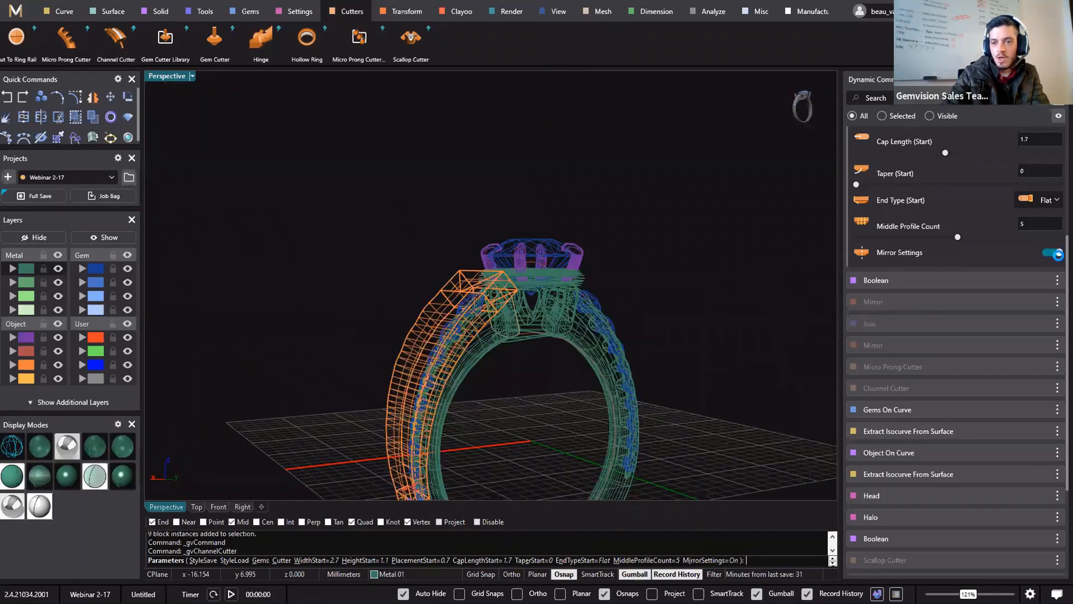
{"action": "scroll", "coordinate": [426, 246], "scroll_direction": "up", "scroll_amount": 3}
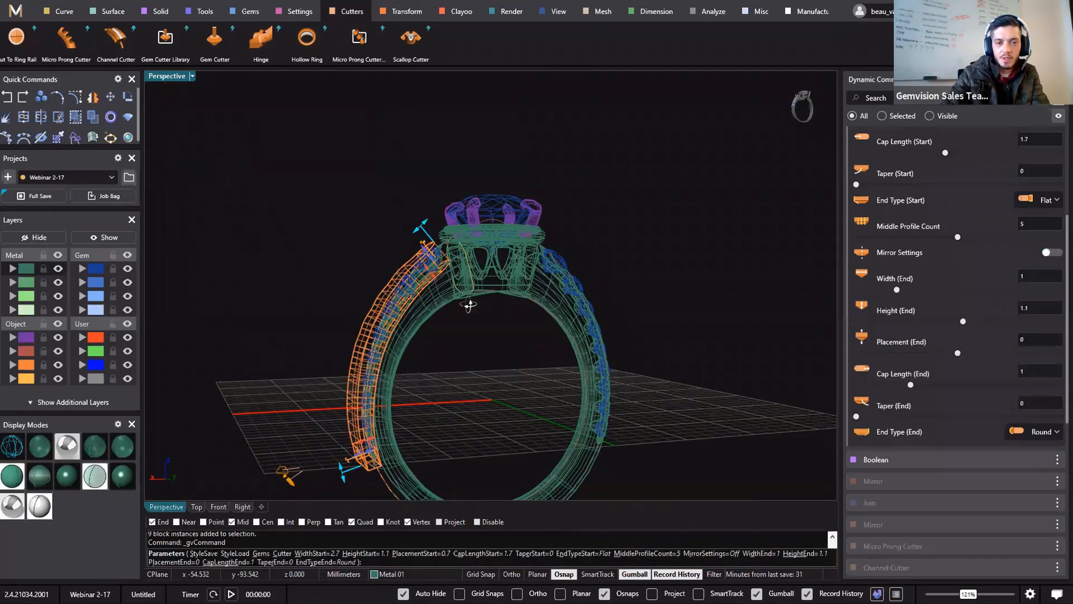
{"action": "scroll", "coordinate": [503, 255], "scroll_direction": "up", "scroll_amount": 3}
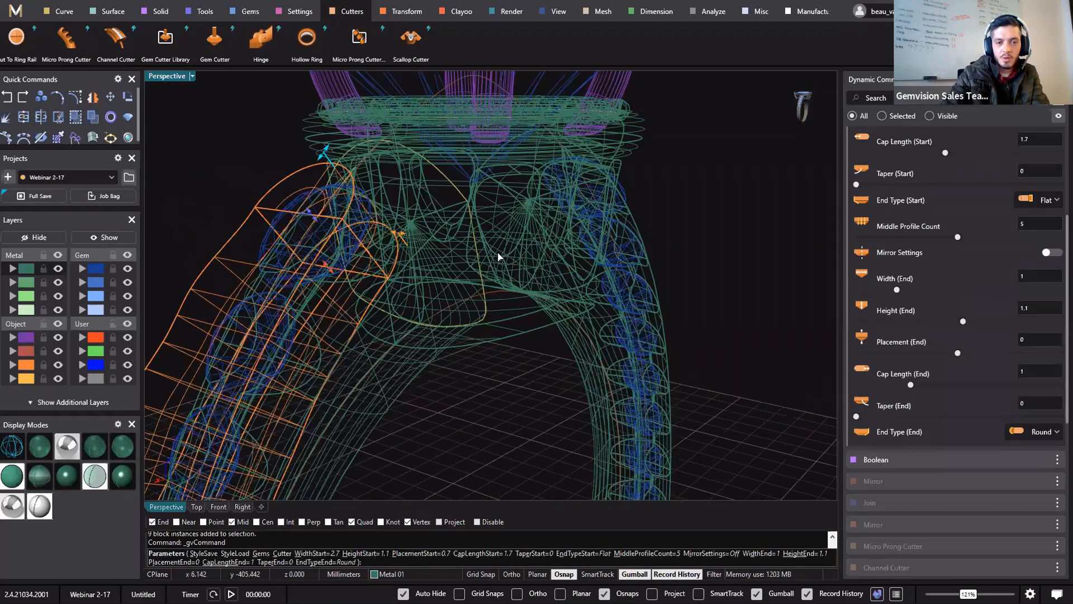
{"action": "right_click_drag", "start_coordinate": [320, 151], "coordinate": [318, 153]}
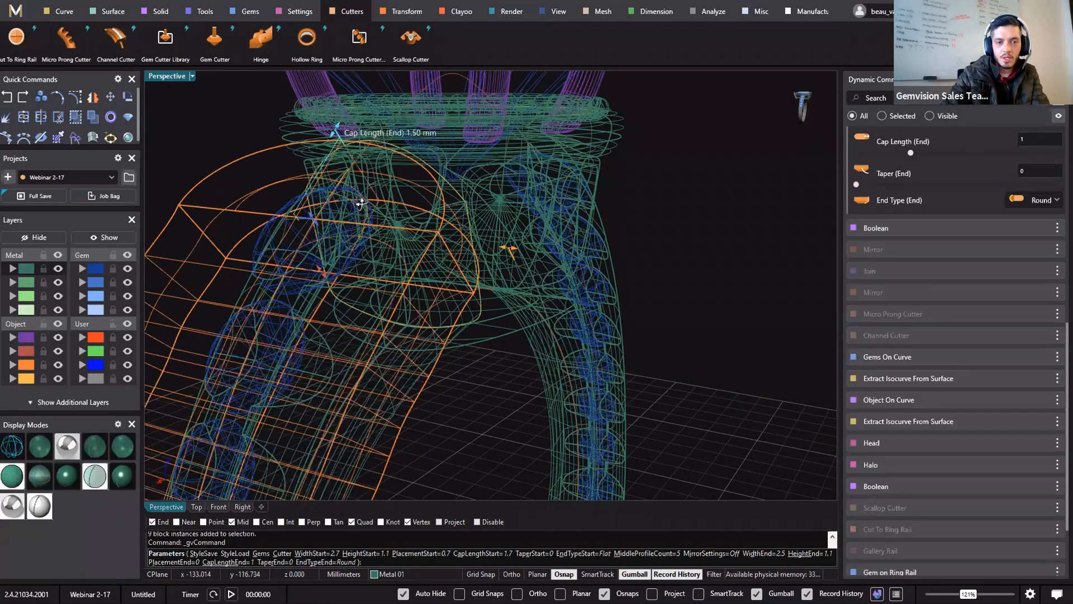
{"action": "left_click_drag", "start_coordinate": [325, 153], "coordinate": [339, 128]}
{"action": "right_click_drag", "start_coordinate": [388, 291], "coordinate": [382, 267]}
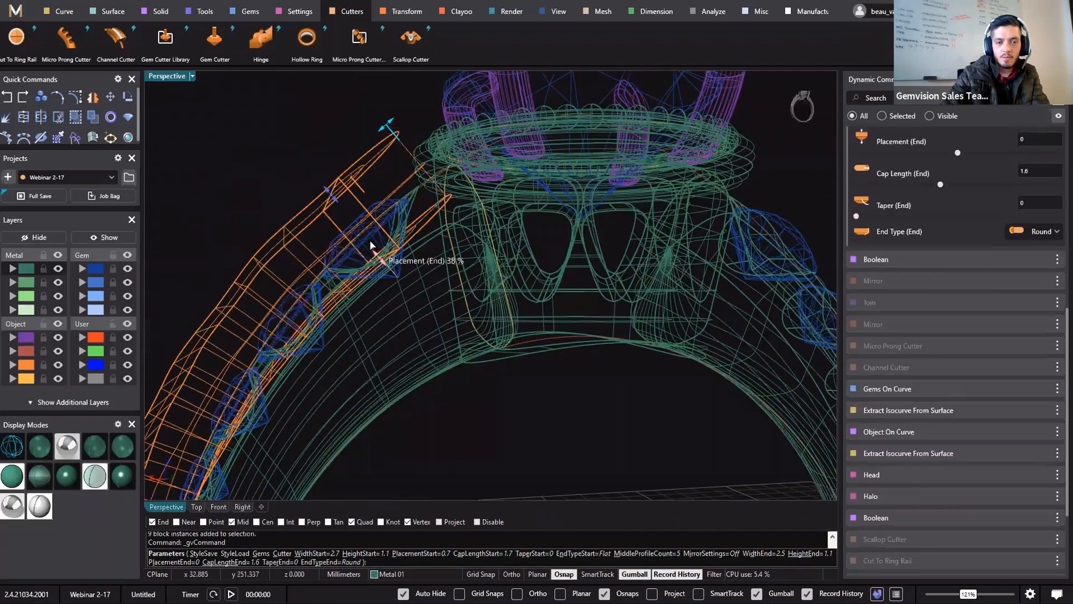
{"action": "left_click_drag", "start_coordinate": [375, 246], "coordinate": [369, 244]}
{"action": "right_click_drag", "start_coordinate": [401, 286], "coordinate": [447, 331]}
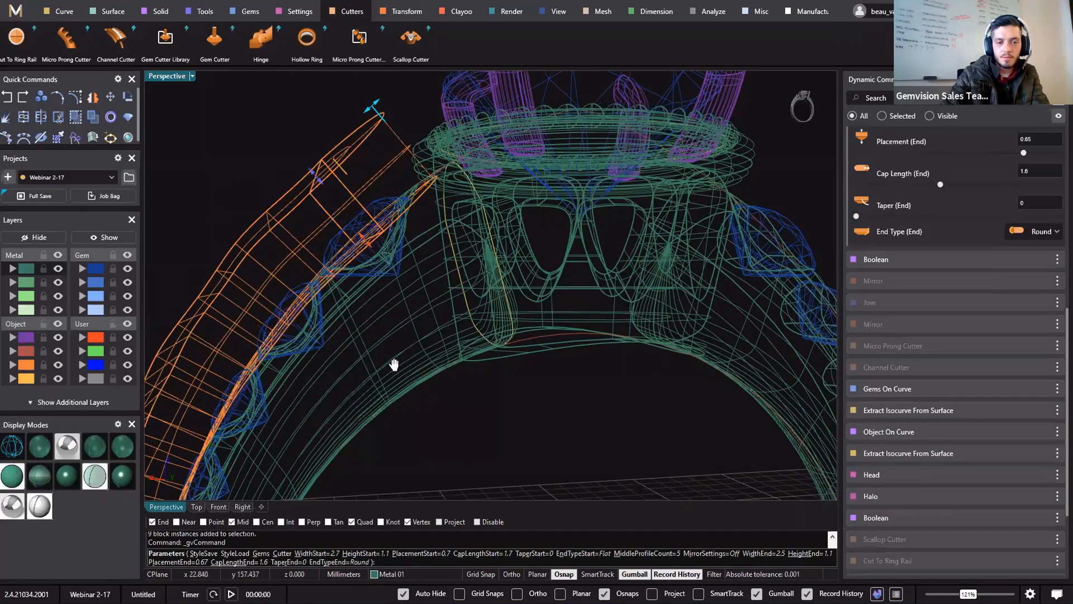
- Return to the shaded display and lower the channel cutter's end placement to 0.58
{"action": "right_click_drag", "start_coordinate": [394, 364], "coordinate": [114, 479]}
{"action": "mouse_move", "coordinate": [386, 408]}
{"action": "right_mouse_down"}
{"action": "mouse_move", "coordinate": [342, 286]}
{"action": "mouse_move", "coordinate": [313, 309]}
{"action": "mouse_move", "coordinate": [401, 328]}
{"action": "mouse_move", "coordinate": [395, 268]}
{"action": "mouse_move", "coordinate": [414, 270]}
{"action": "mouse_move", "coordinate": [438, 336]}
{"action": "right_mouse_up"}
{"action": "scroll", "coordinate": [313, 309], "scroll_direction": "down", "scroll_amount": 6}
{"action": "scroll", "coordinate": [372, 246], "scroll_direction": "up", "scroll_amount": 6}
{"action": "scroll", "coordinate": [479, 277], "scroll_direction": "down", "scroll_amount": 5}
{"action": "right_click_drag", "start_coordinate": [479, 277], "coordinate": [439, 200]}
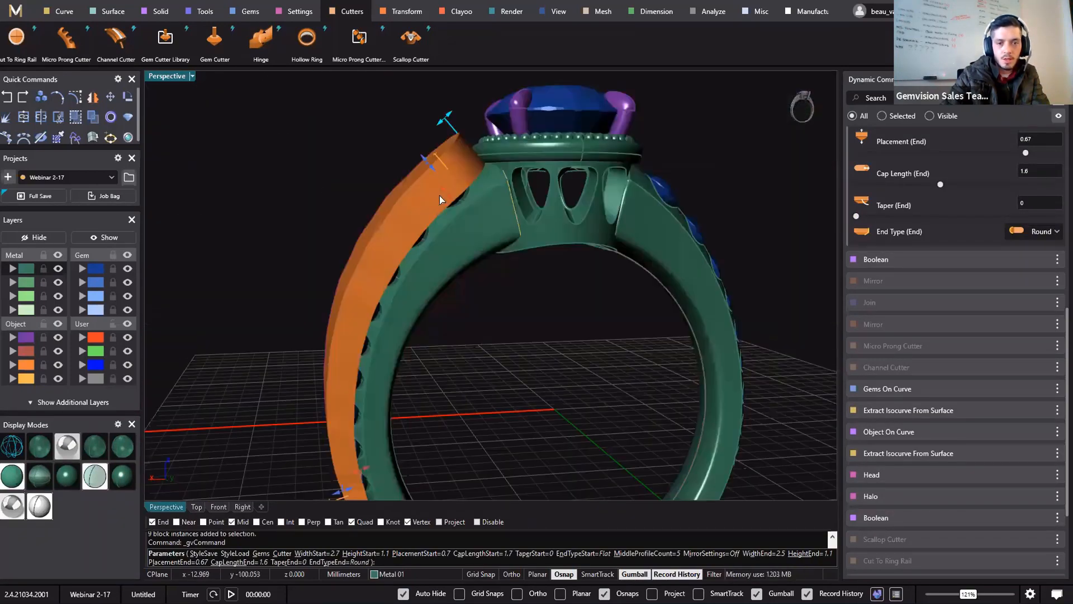
{"action": "scroll", "coordinate": [440, 200], "scroll_direction": "up", "scroll_amount": 5}
{"action": "mouse_move", "coordinate": [443, 196]}
{"action": "left_mouse_down"}
{"action": "mouse_move", "coordinate": [431, 196]}
{"action": "mouse_move", "coordinate": [441, 197]}
{"action": "left_mouse_up"}
{"action": "scroll", "coordinate": [390, 304], "scroll_direction": "down", "scroll_amount": 4}
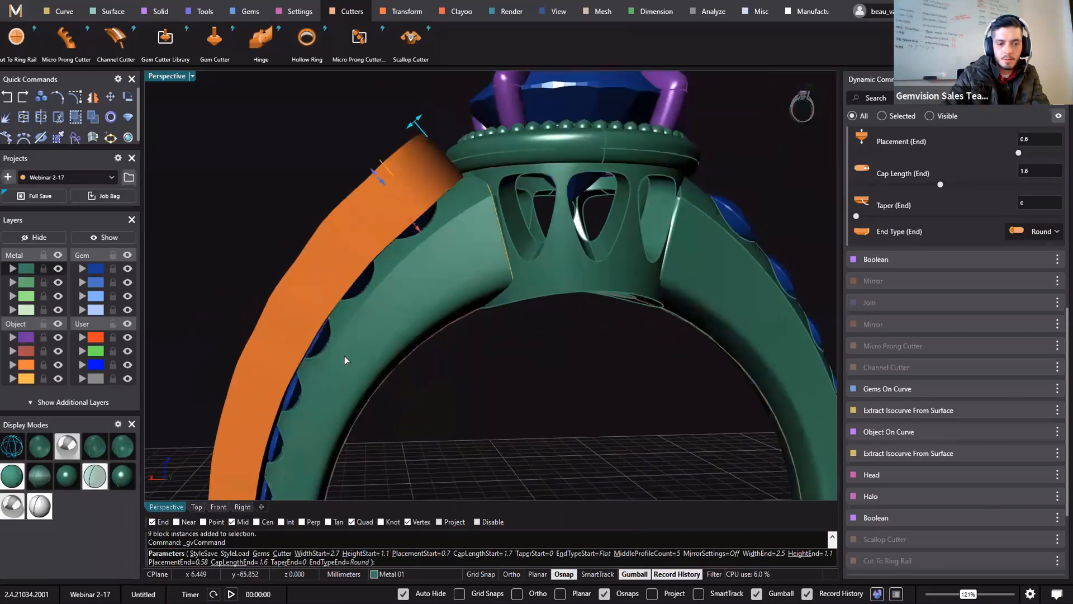
- Lower the channel cutter's start placement to 0.64 at the smallest side diamond
{"action": "right_click_drag", "start_coordinate": [345, 361], "coordinate": [323, 406], "text": "shift"}
{"action": "scroll", "coordinate": [324, 405], "scroll_direction": "up", "scroll_amount": 5}
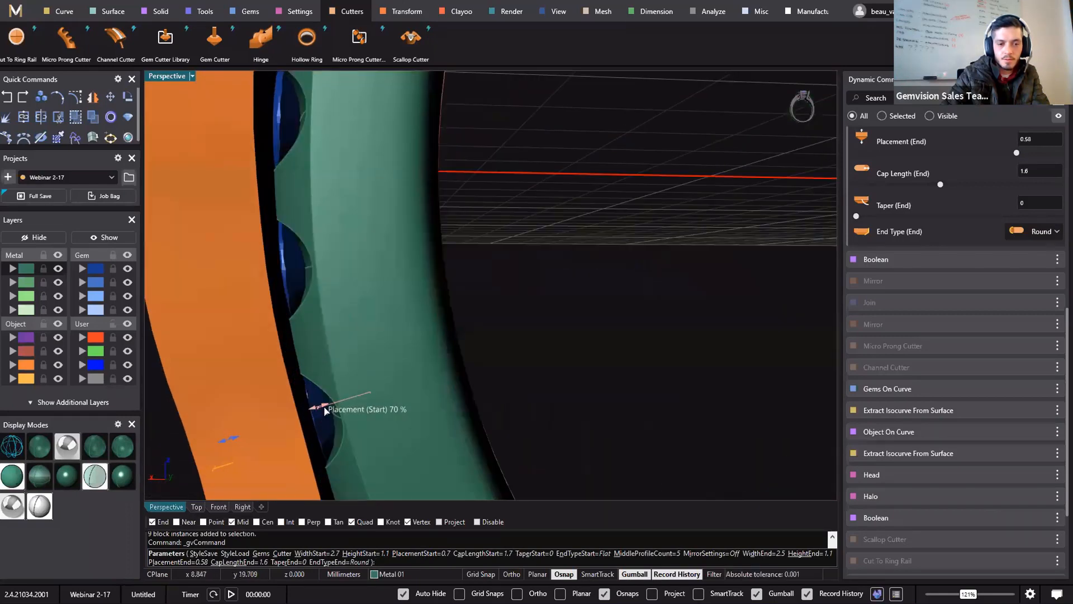
{"action": "left_click_drag", "start_coordinate": [324, 407], "coordinate": [324, 408]}
{"action": "right_click_drag", "start_coordinate": [331, 407], "coordinate": [331, 308]}
- Change the channel cutter's start end type to Round and finish the cutter
{"action": "left_click", "coordinate": [1026, 466]}
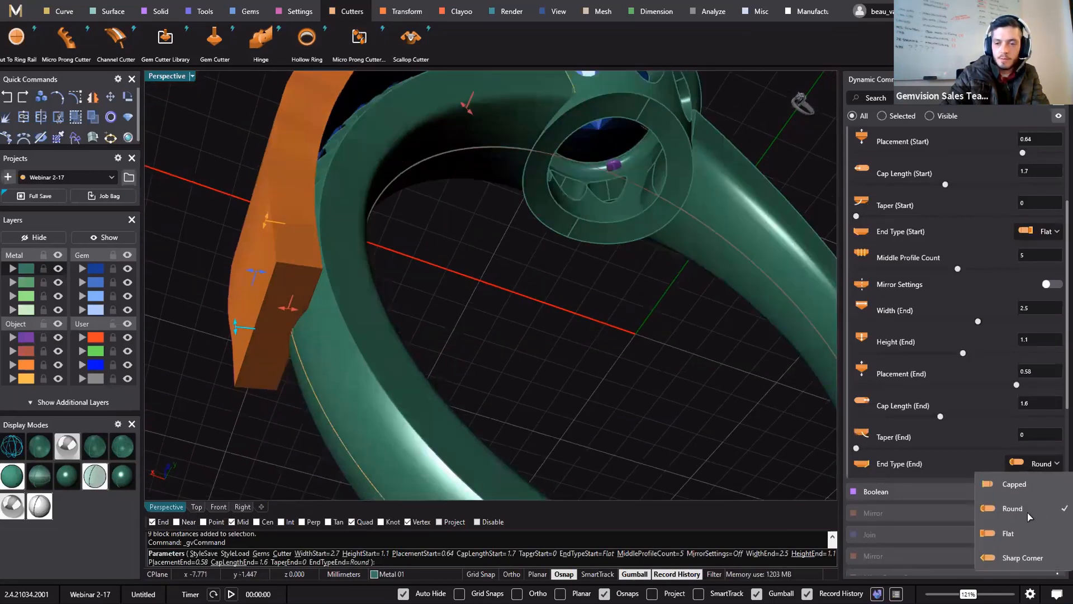
{"action": "left_click", "coordinate": [1047, 238]}
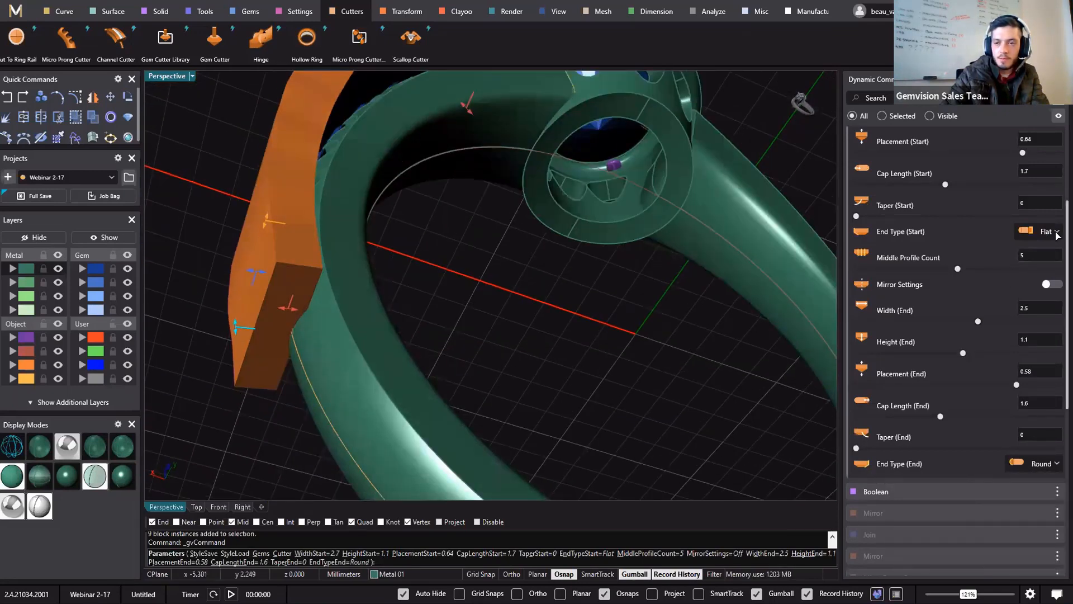
{"action": "left_click", "coordinate": [1057, 233]}
{"action": "left_click", "coordinate": [1037, 286]}
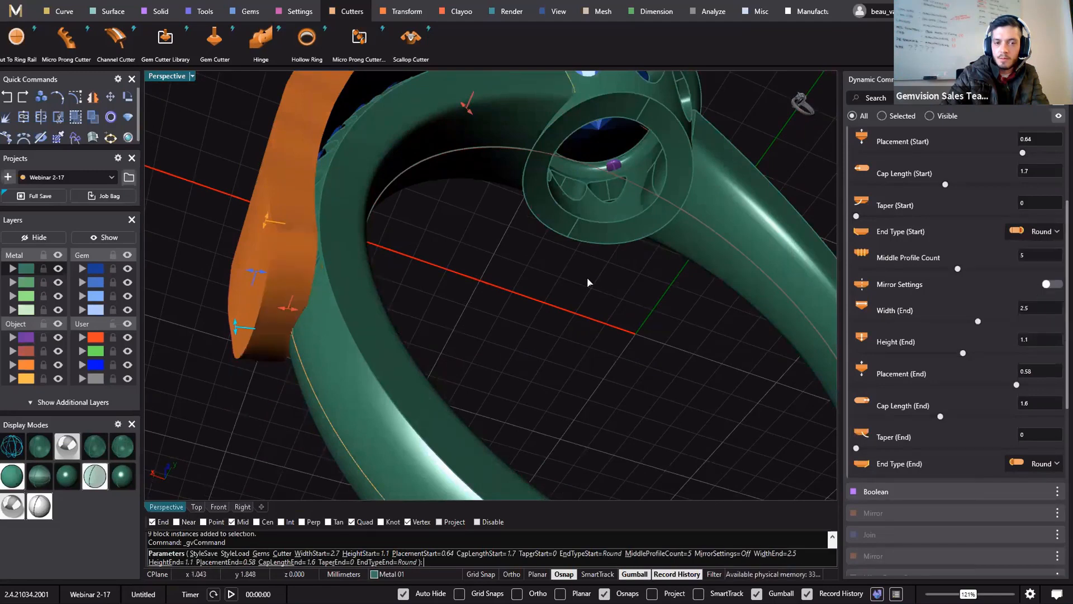
{"action": "right_click_drag", "start_coordinate": [534, 305], "coordinate": [466, 271]}
{"action": "scroll", "coordinate": [474, 301], "scroll_direction": "down", "scroll_amount": 6}
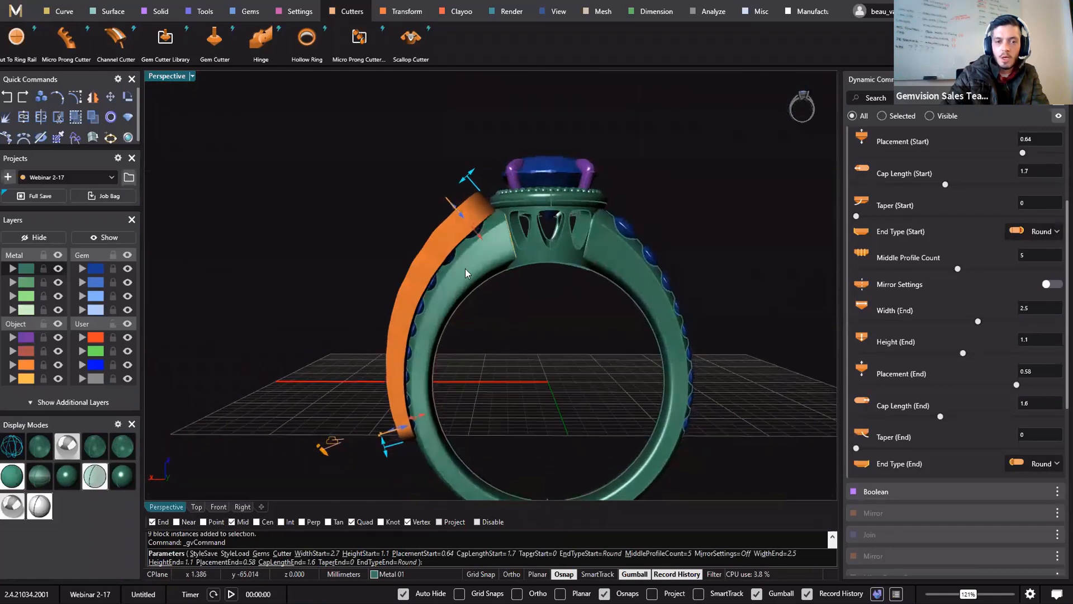
{"action": "right_click", "coordinate": [467, 270]}
- Mirror the new channel cutter to the opposite shoulder with only Y Mirror enabled
{"action": "left_click", "coordinate": [477, 200]}
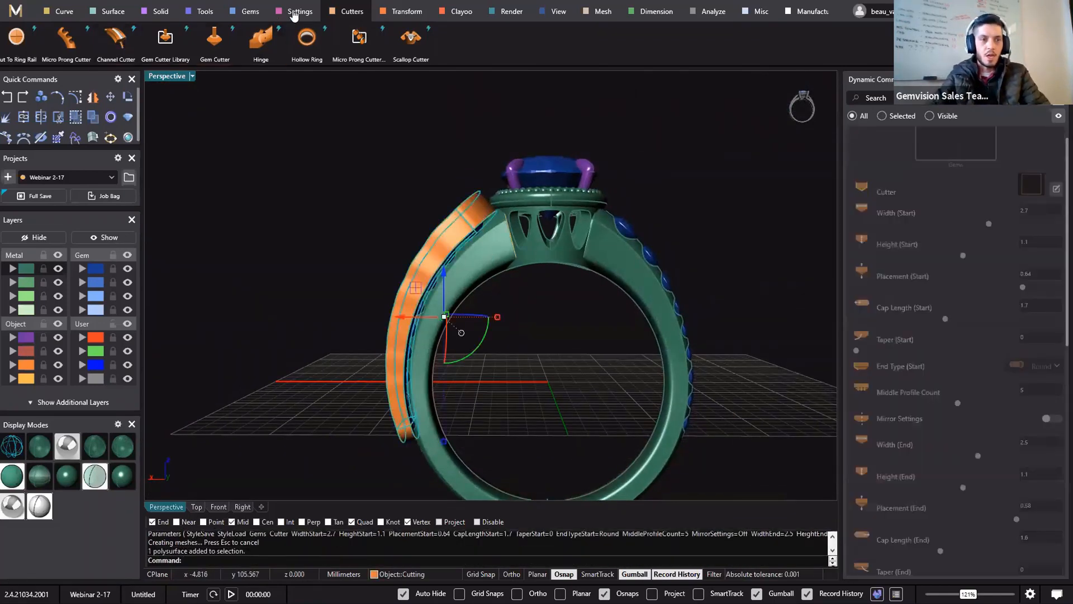
{"action": "left_click", "coordinate": [402, 11]}
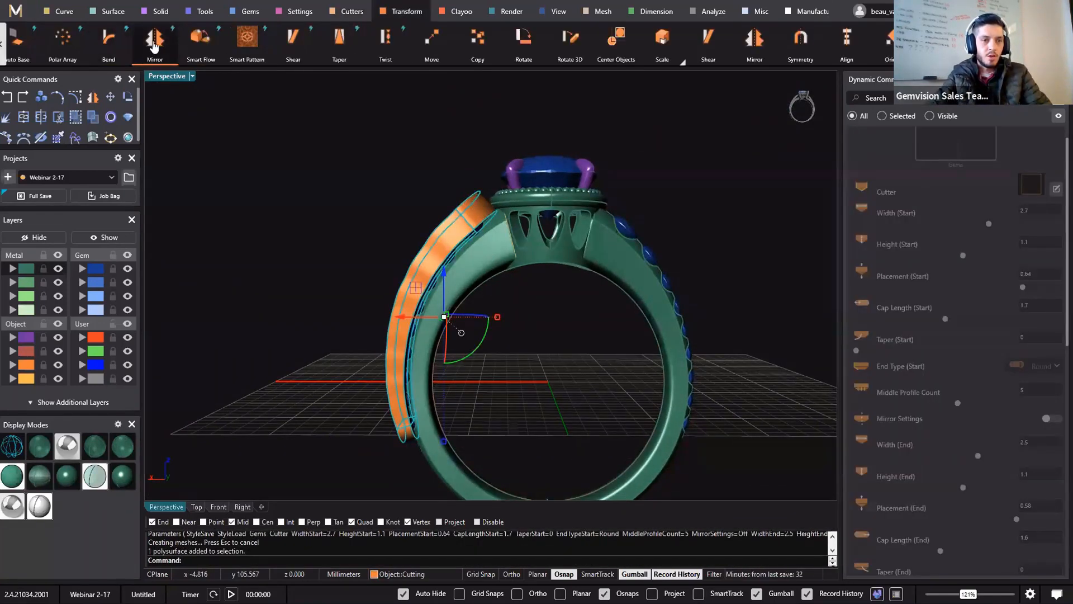
{"action": "left_click", "coordinate": [155, 38]}
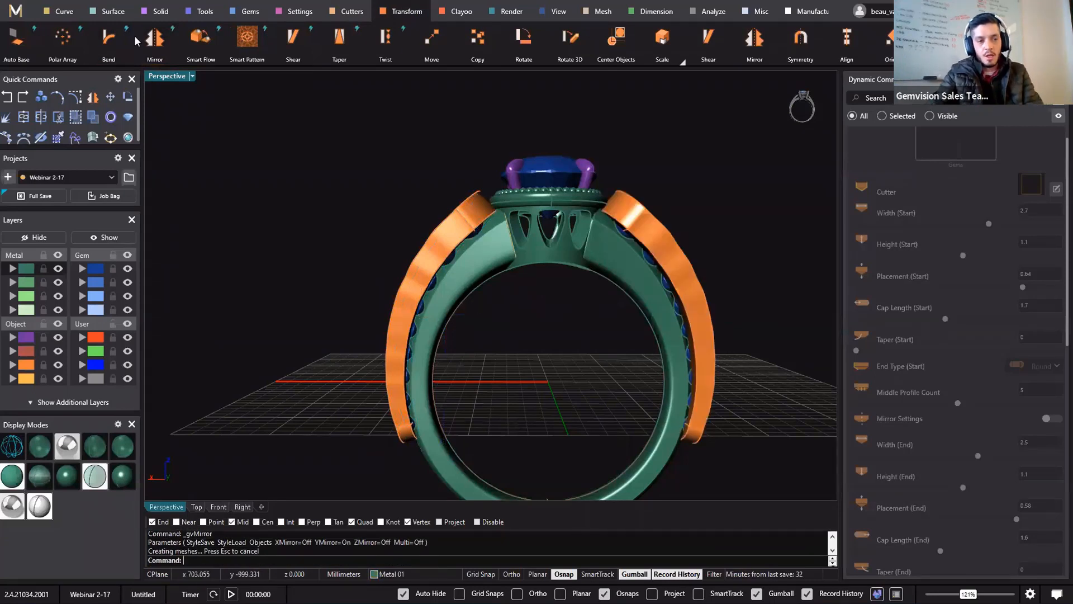
- Subtract both new channel cutters from the shank with a Boolean Difference
{"action": "left_click", "coordinate": [160, 11]}
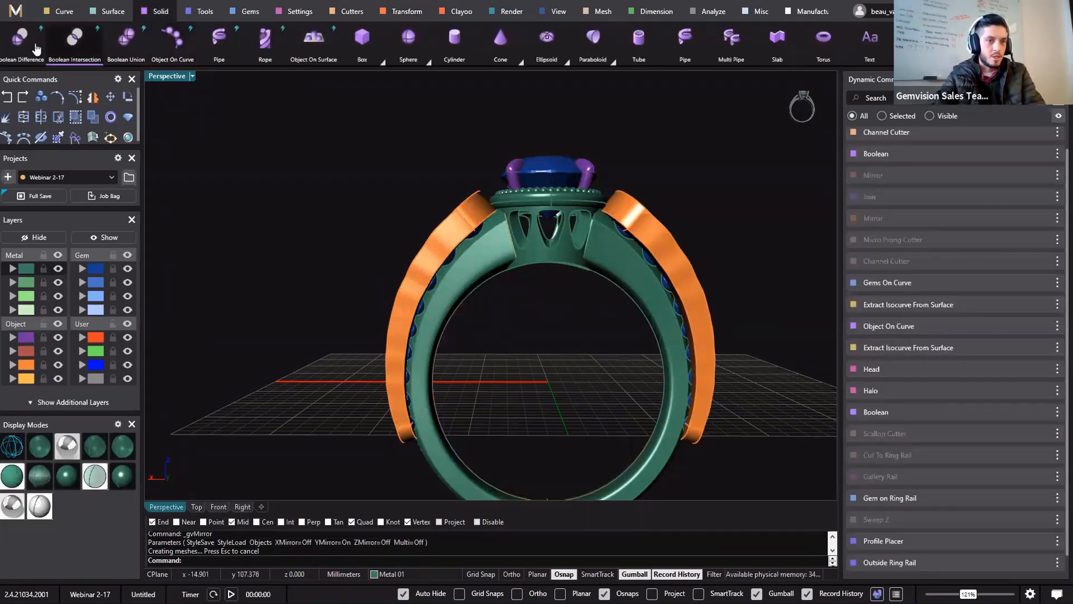
{"action": "left_click", "coordinate": [22, 39]}
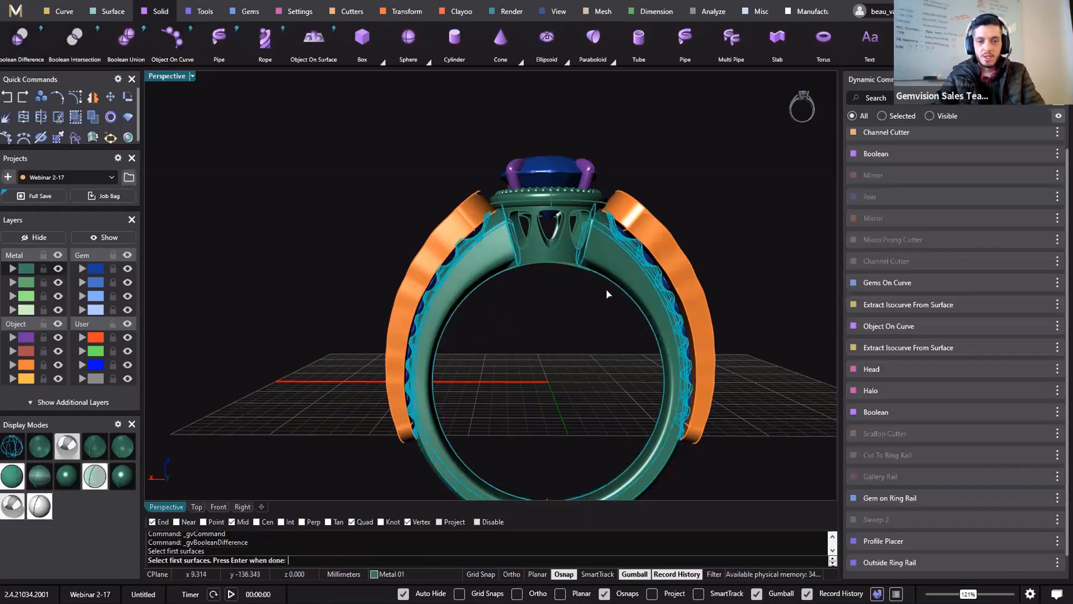
{"action": "left_click", "coordinate": [653, 230]}
{"action": "left_click", "coordinate": [448, 280]}
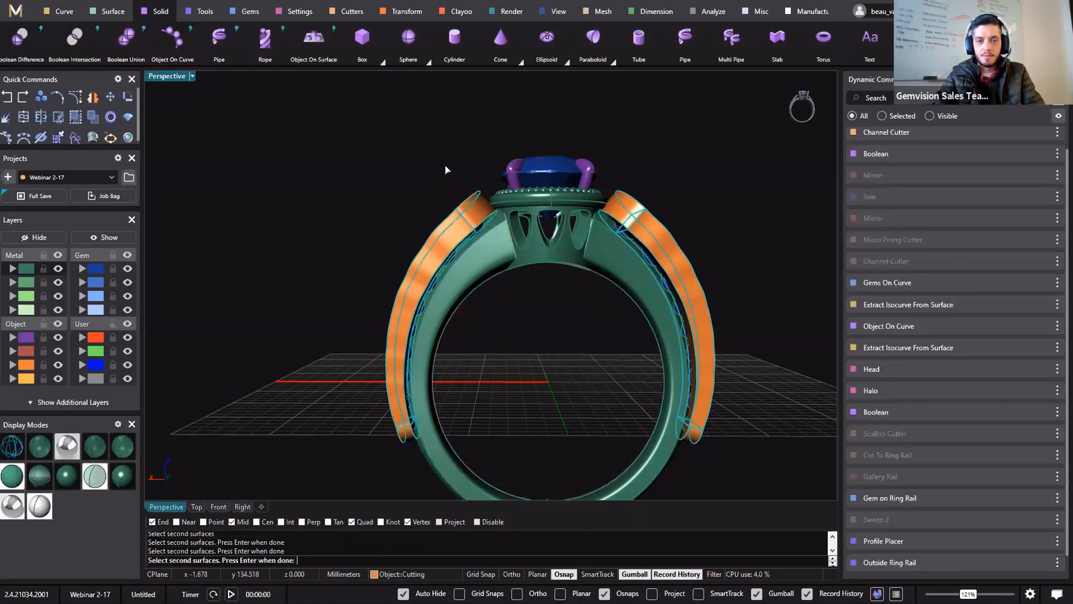
{"action": "key", "text": "Return"}
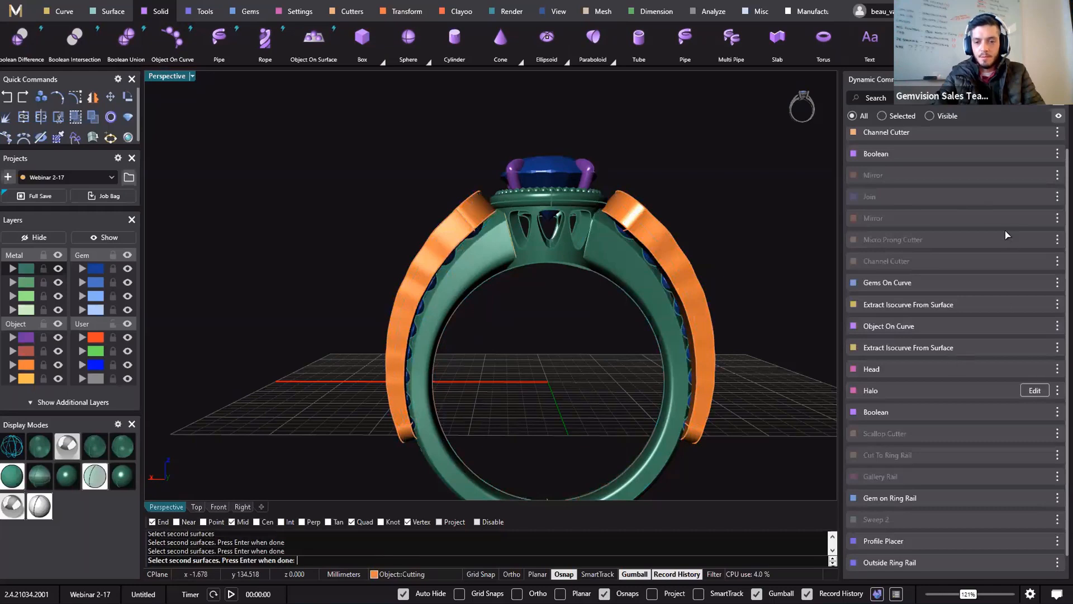
{"action": "key", "text": "Return"}
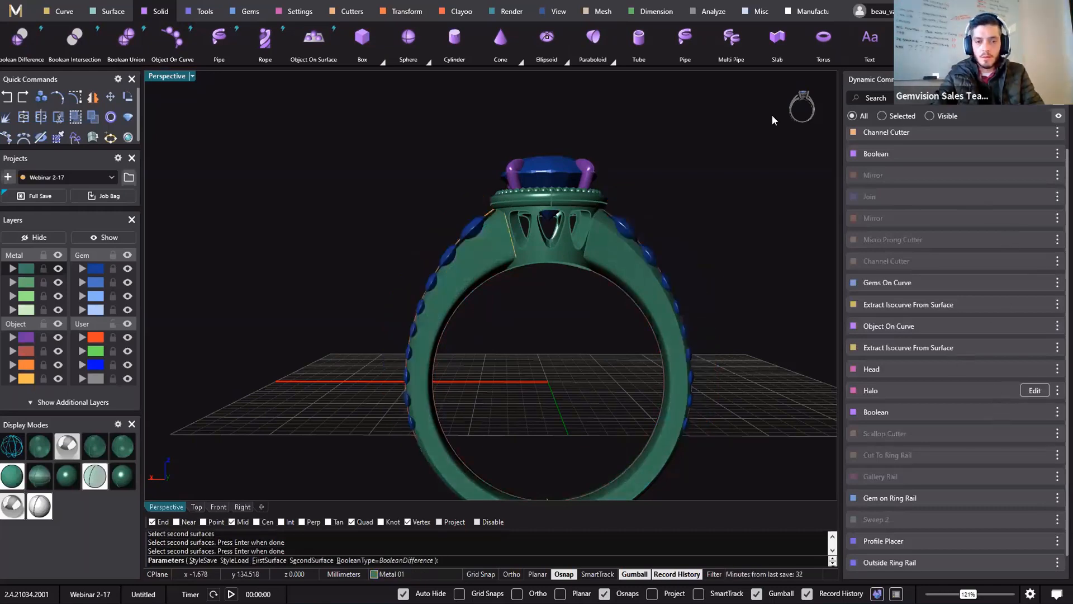
- Accept the Boolean Difference on the shank and compare the scalloped shoulders with the reference sketch
{"action": "key", "text": "alt+Tab"}
{"action": "right_click_drag", "start_coordinate": [541, 141], "coordinate": [425, 94], "text": "shift"}
{"action": "key", "text": "Return"}
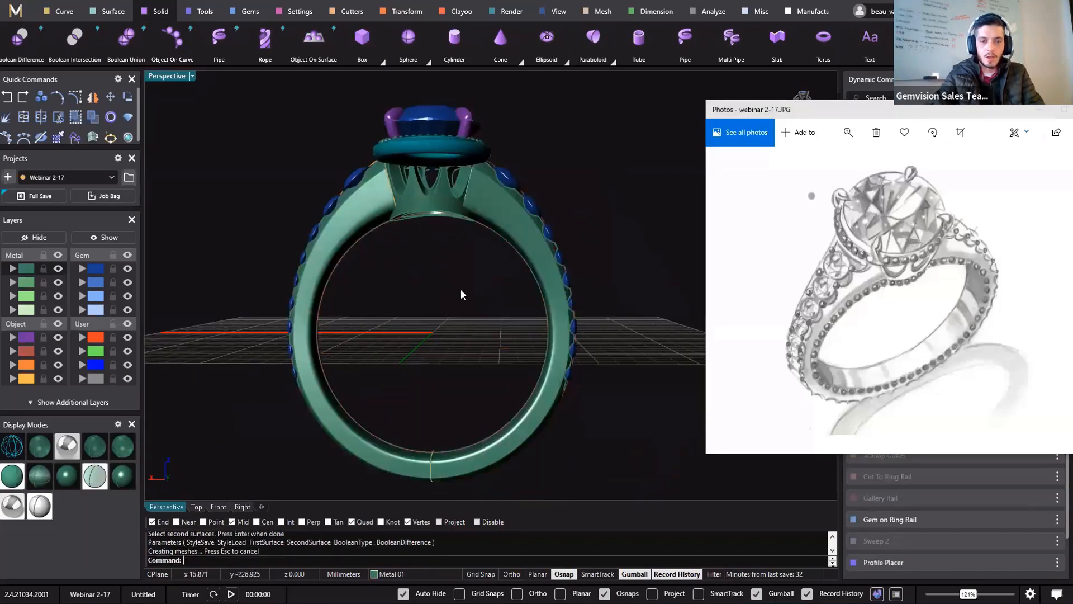
{"action": "right_click_drag", "start_coordinate": [462, 295], "coordinate": [328, 294]}
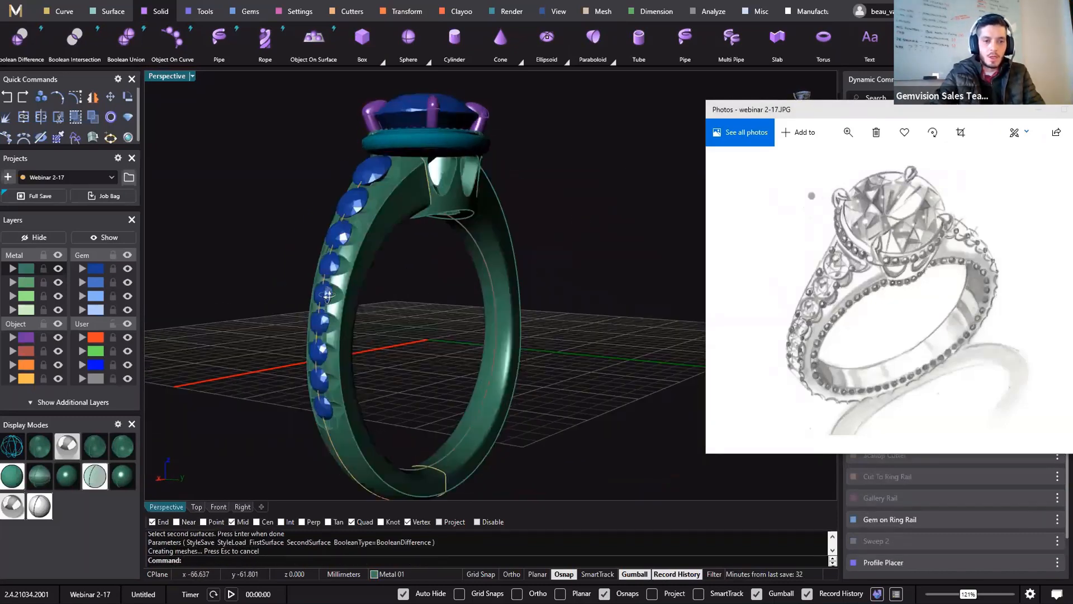
{"action": "scroll", "coordinate": [328, 295], "scroll_direction": "up", "scroll_amount": 6}
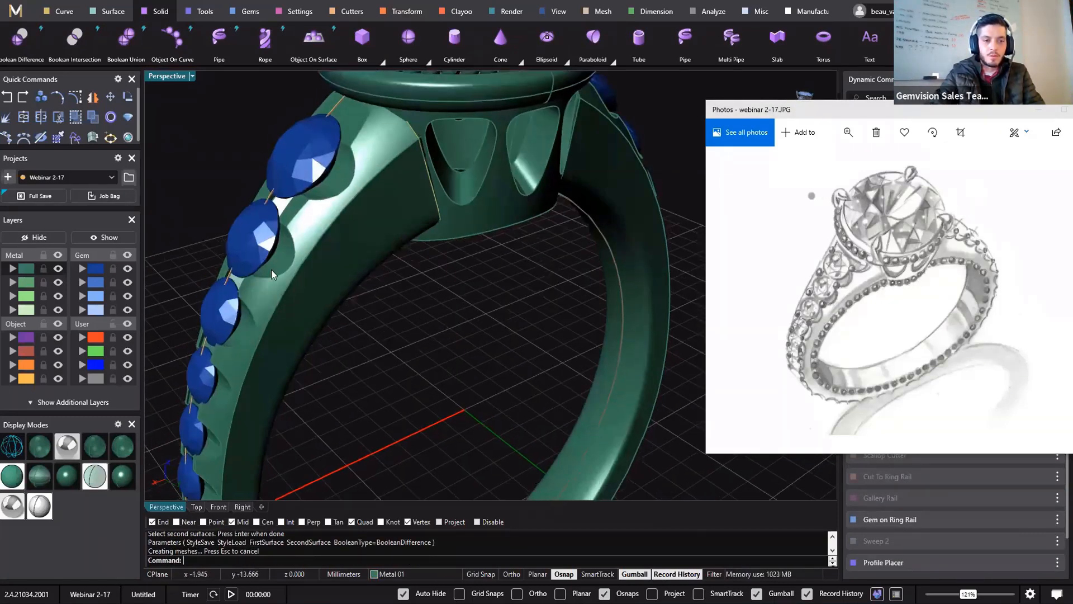
{"action": "right_click_drag", "start_coordinate": [272, 274], "coordinate": [387, 388]}
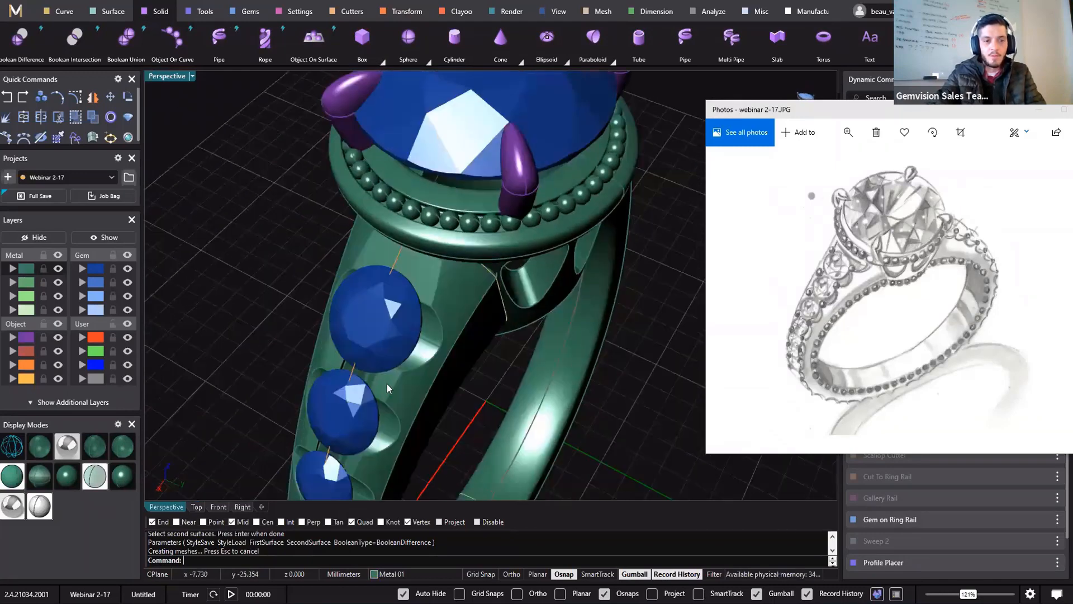
- Add prongs along the row of side diamonds with Prong Placer, using a 0.56 mm prong diameter and 0.05 nudge
{"action": "left_click", "coordinate": [389, 389]}
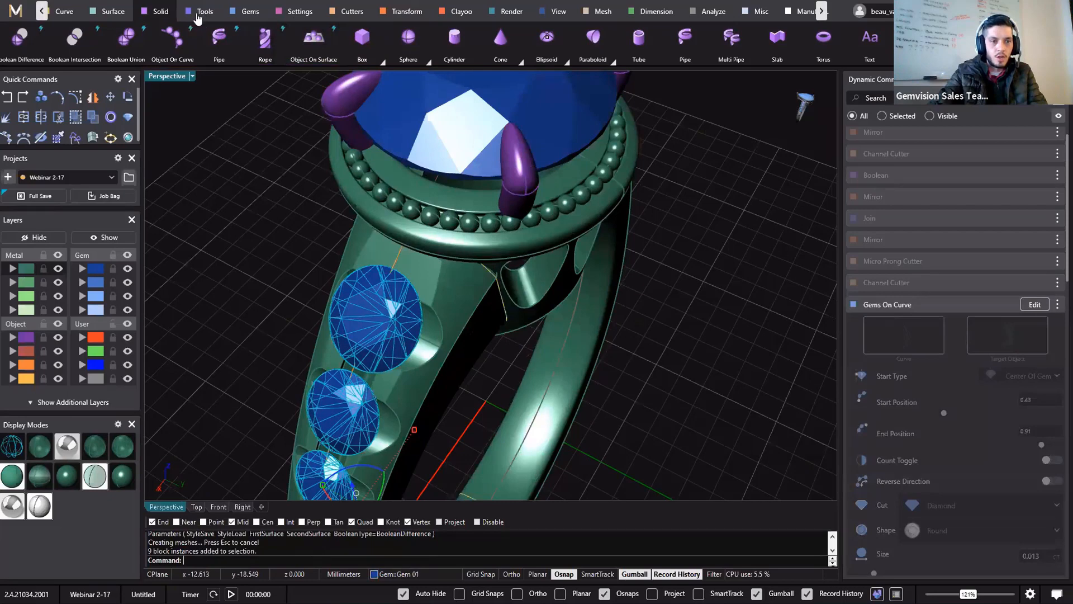
{"action": "left_click", "coordinate": [288, 16]}
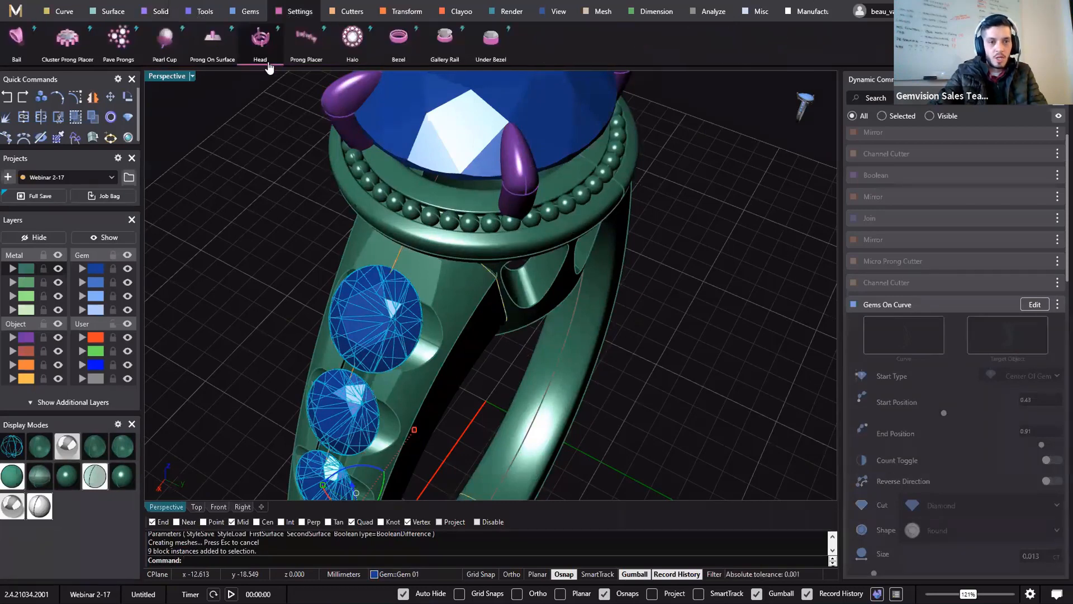
{"action": "left_click", "coordinate": [301, 42]}
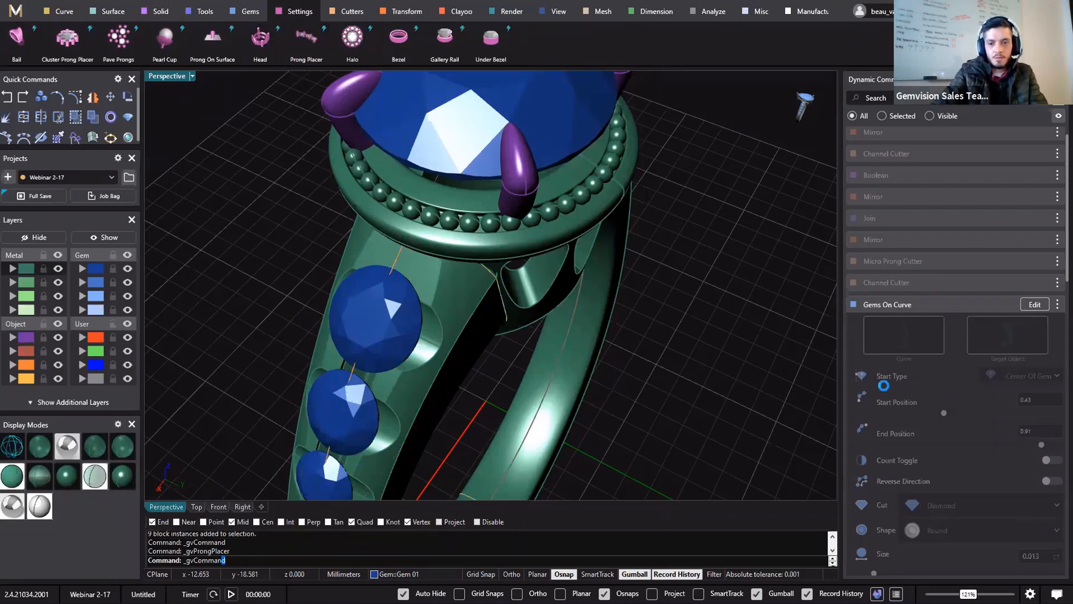
{"action": "right_click_drag", "start_coordinate": [462, 338], "coordinate": [265, 409]}
{"action": "right_click_drag", "start_coordinate": [345, 405], "coordinate": [535, 285]}
{"action": "scroll", "coordinate": [479, 220], "scroll_direction": "up", "scroll_amount": 8}
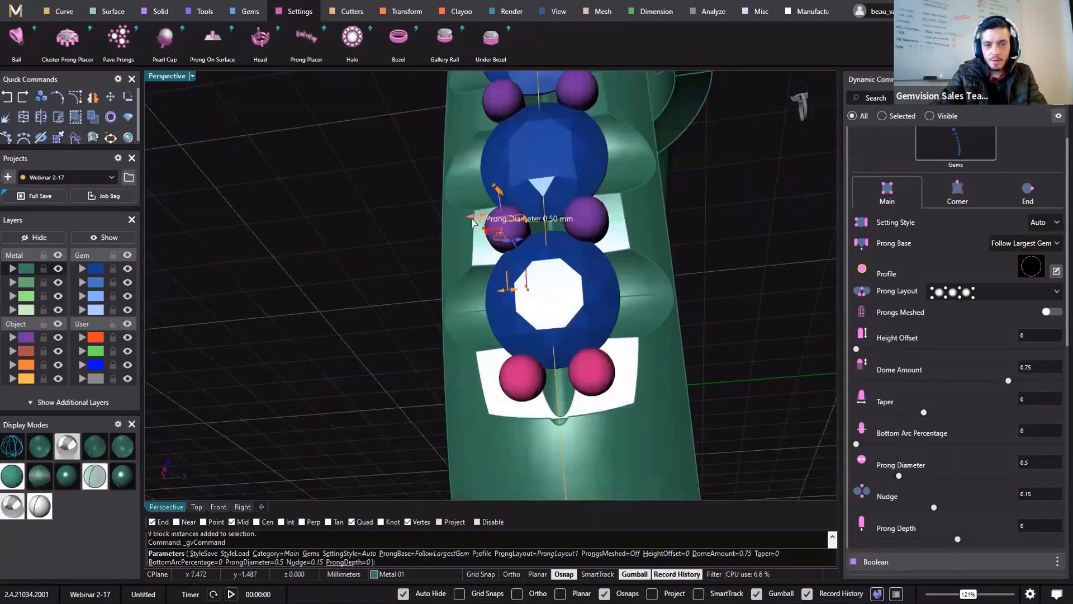
{"action": "left_click_drag", "start_coordinate": [478, 221], "coordinate": [505, 244]}
{"action": "right_click_drag", "start_coordinate": [558, 194], "coordinate": [438, 328]}
{"action": "scroll", "coordinate": [433, 339], "scroll_direction": "down", "scroll_amount": 4}
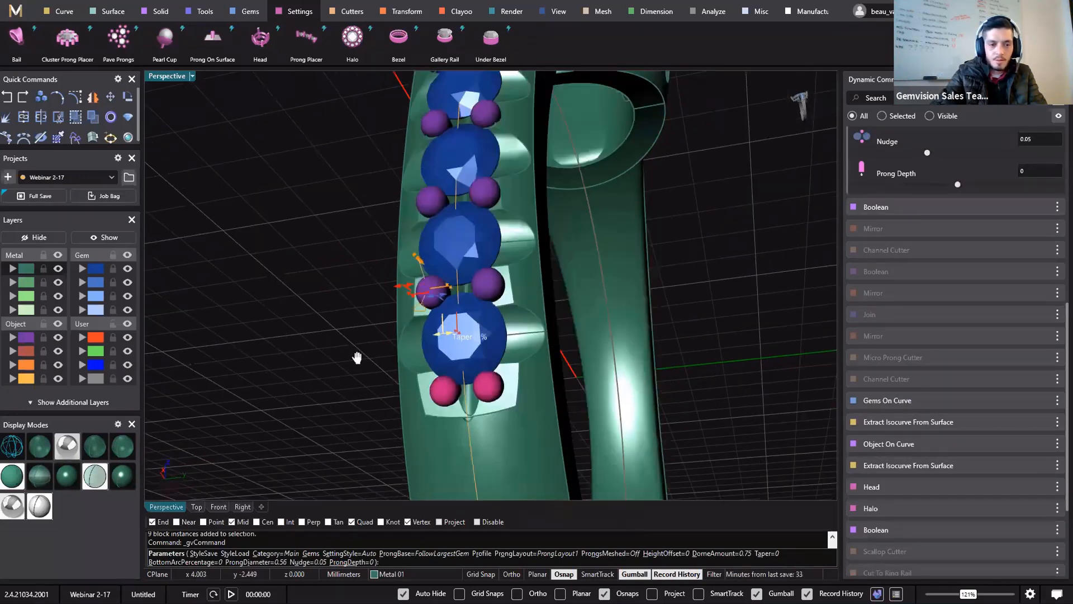
- Shape the side-diamond prongs with a 0.1 height offset, dome amount 1, nudge 0.08 and taper 0.5
{"action": "right_click_drag", "start_coordinate": [357, 357], "coordinate": [303, 240]}
{"action": "scroll", "coordinate": [303, 239], "scroll_direction": "up", "scroll_amount": 10}
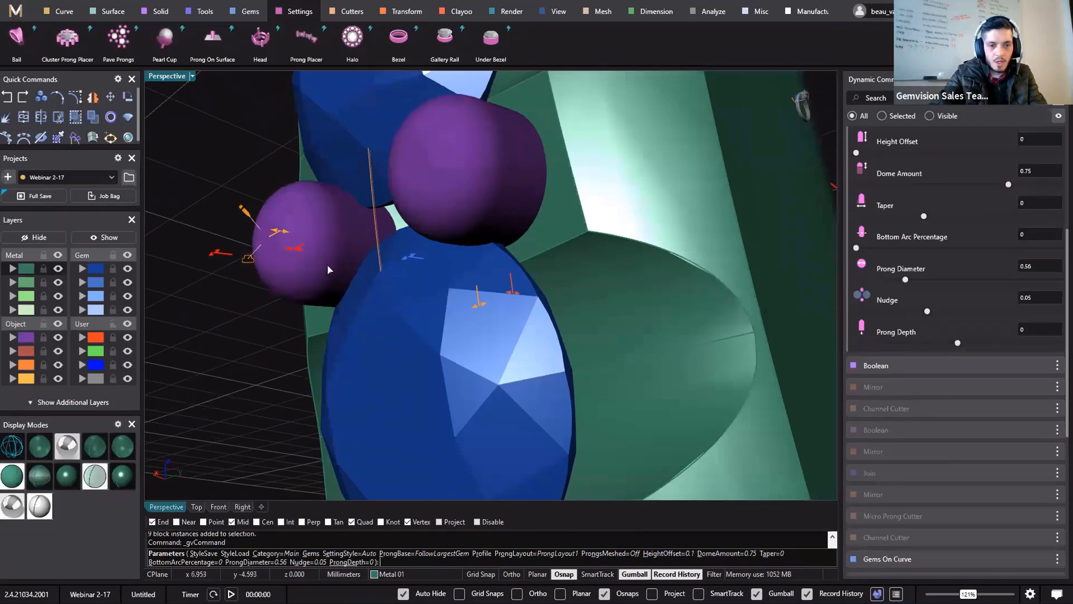
{"action": "left_click_drag", "start_coordinate": [300, 253], "coordinate": [408, 264]}
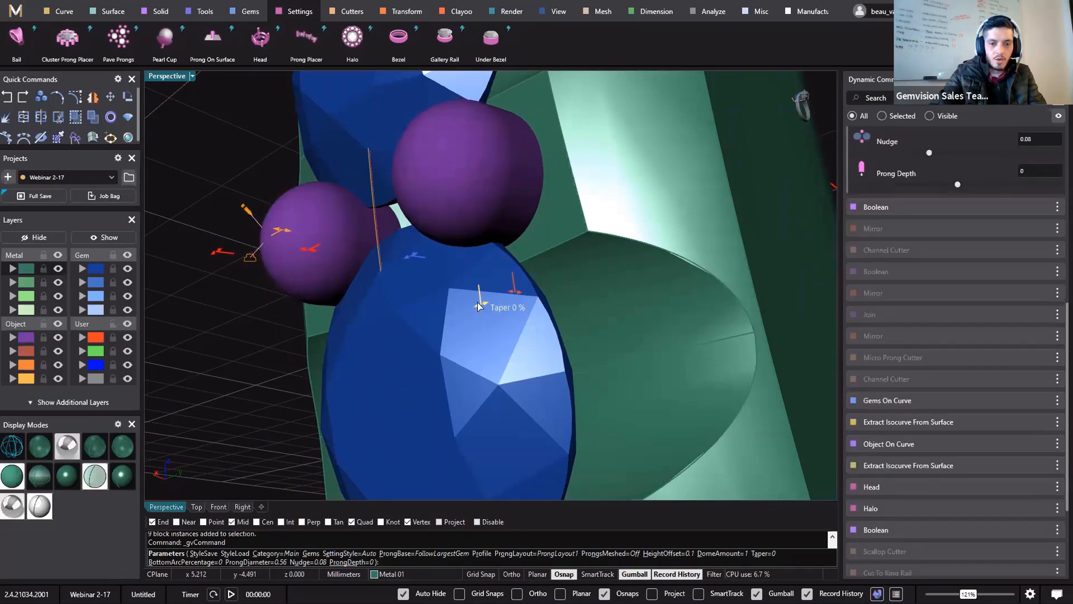
{"action": "mouse_move", "coordinate": [483, 306]}
{"action": "left_mouse_down"}
{"action": "mouse_move", "coordinate": [480, 294]}
{"action": "mouse_move", "coordinate": [478, 310]}
{"action": "mouse_move", "coordinate": [462, 314]}
{"action": "left_mouse_up"}
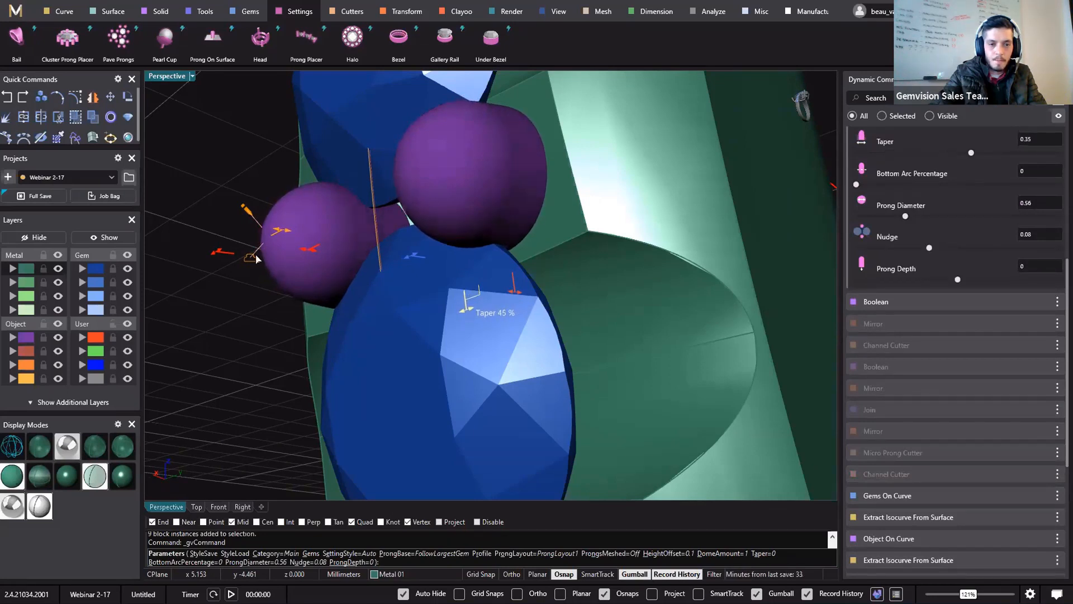
- Set the prong diameter to 0.61 mm and the nudge to 0.04, and finish the Prong Placer
{"action": "left_click_drag", "start_coordinate": [218, 257], "coordinate": [236, 253]}
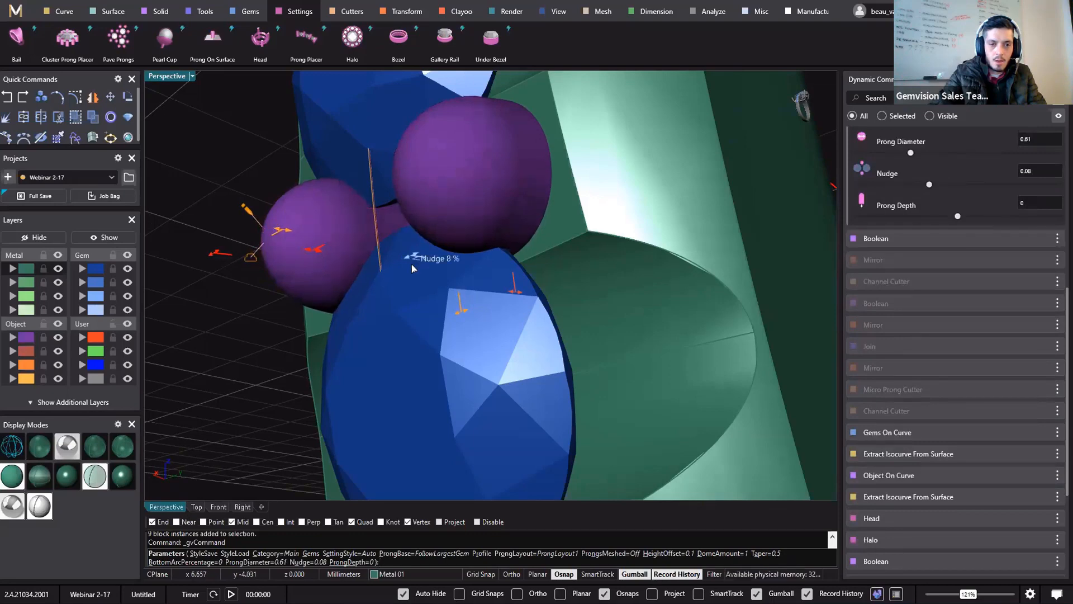
{"action": "left_click_drag", "start_coordinate": [409, 270], "coordinate": [409, 270]}
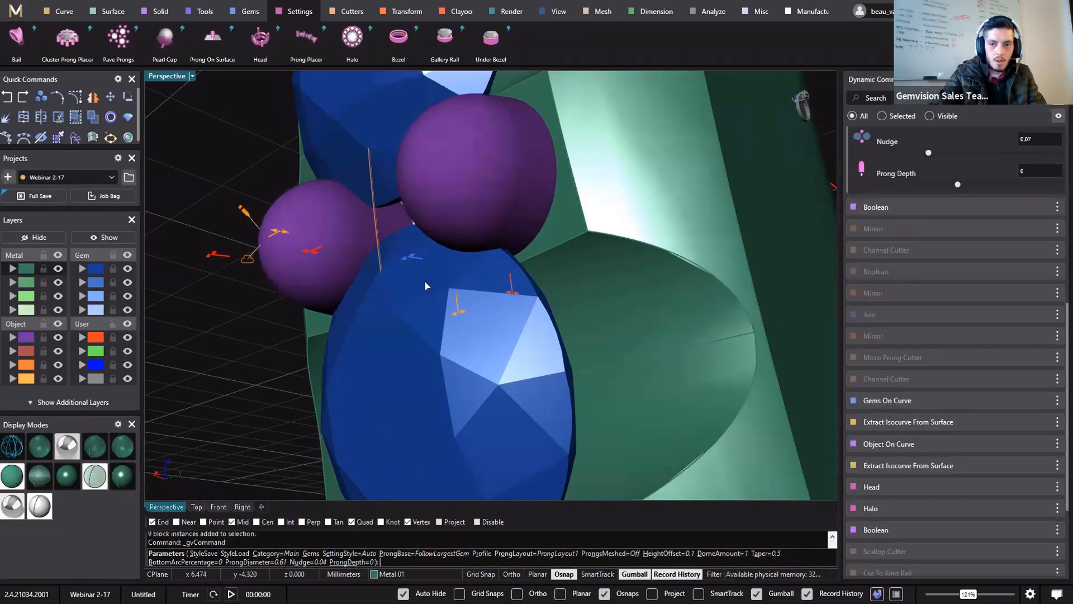
{"action": "scroll", "coordinate": [419, 278], "scroll_direction": "down", "scroll_amount": 4}
{"action": "scroll", "coordinate": [420, 281], "scroll_direction": "down", "scroll_amount": 2}
{"action": "right_click", "coordinate": [341, 304]}
- Mirror the side-diamond prongs to the opposite shoulder with only Y Mirror enabled
{"action": "left_click", "coordinate": [330, 261]}
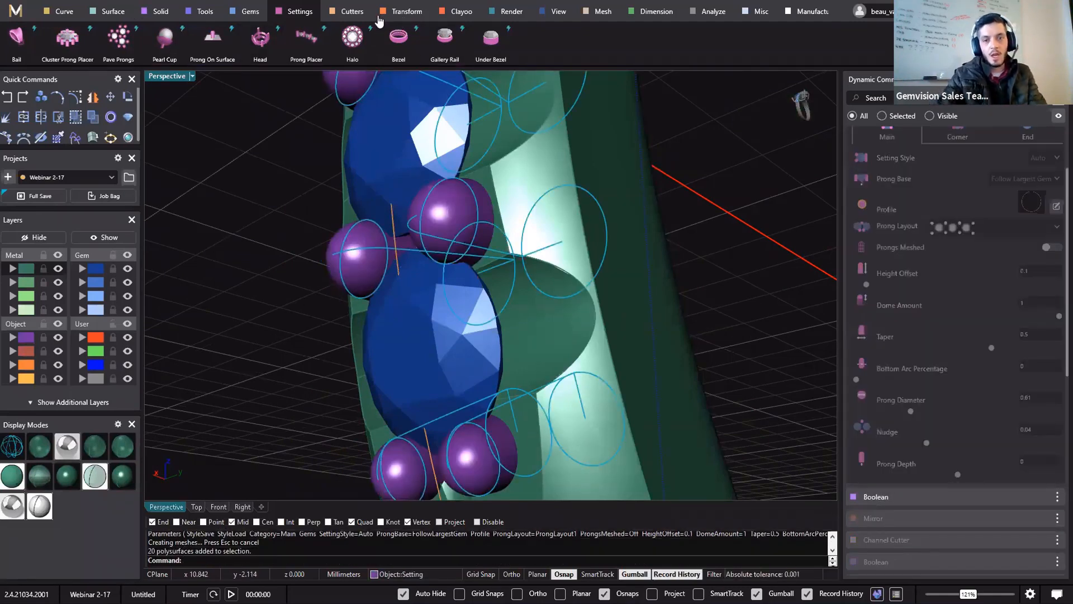
{"action": "left_click", "coordinate": [379, 17]}
{"action": "left_click", "coordinate": [155, 38]}
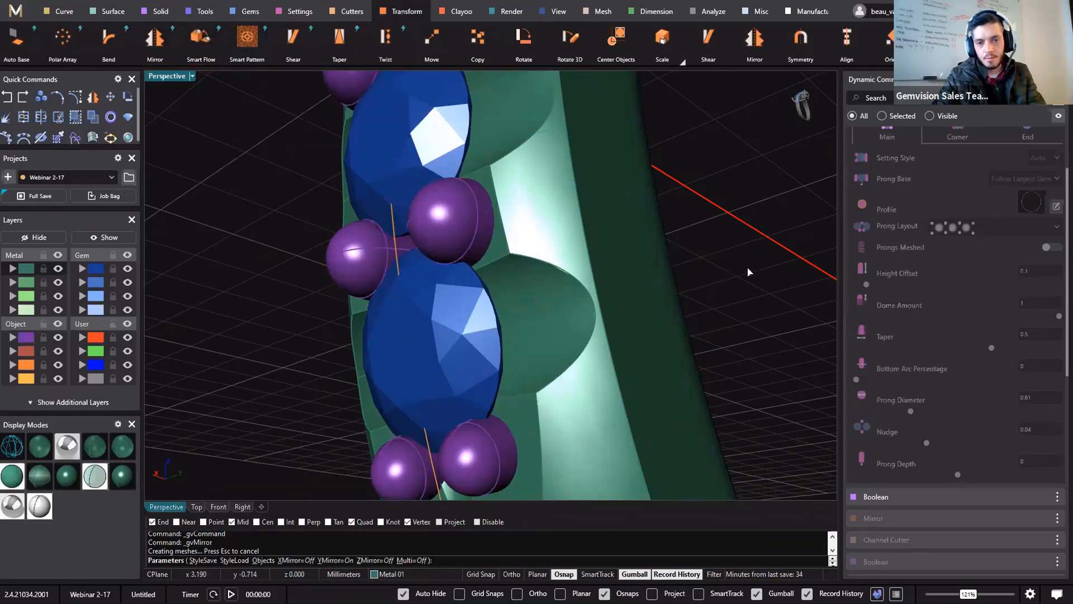
{"action": "scroll", "coordinate": [749, 272], "scroll_direction": "down", "scroll_amount": 10}
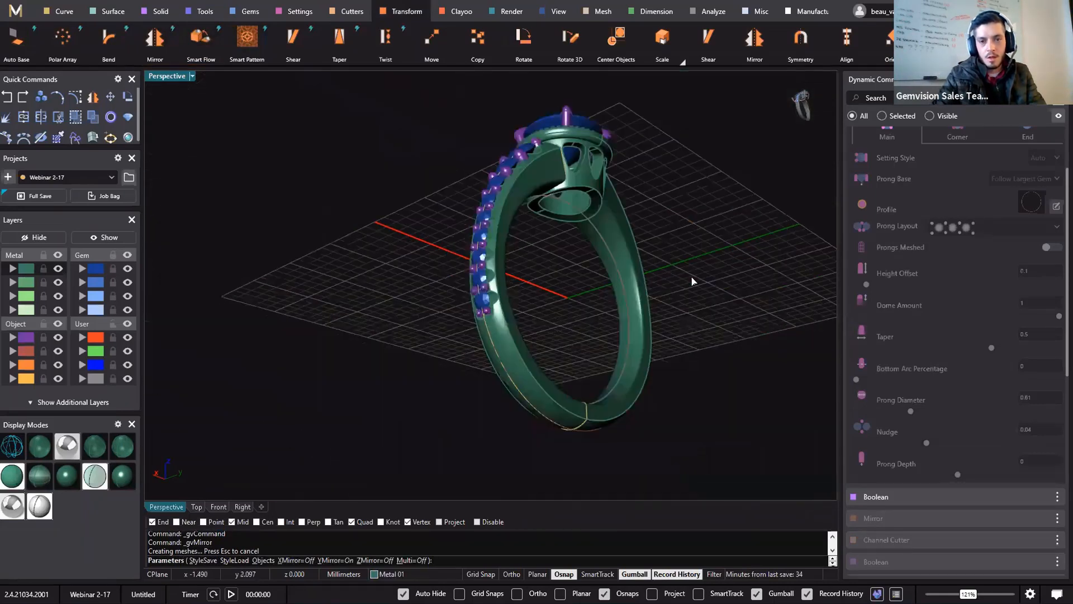
{"action": "right_click_drag", "start_coordinate": [693, 281], "coordinate": [780, 283]}
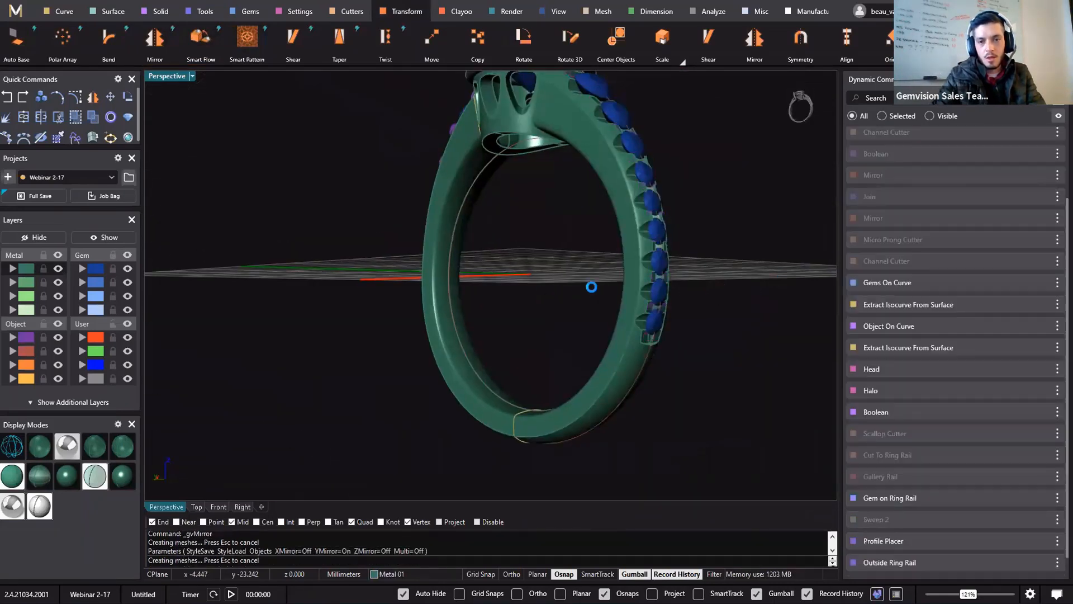
{"action": "right_click_drag", "start_coordinate": [557, 276], "coordinate": [540, 162]}
{"action": "scroll", "coordinate": [540, 162], "scroll_direction": "up", "scroll_amount": 5}
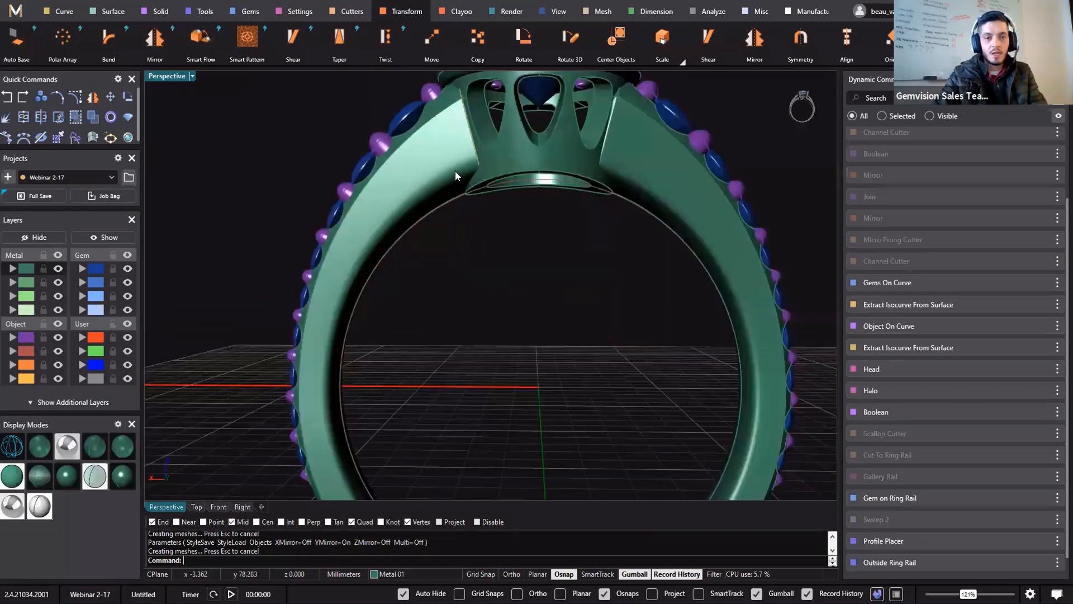
- Bring up the reference sketch beside the model and examine the beaded detail along the side of the shank
{"action": "mouse_move", "coordinate": [890, 182]}
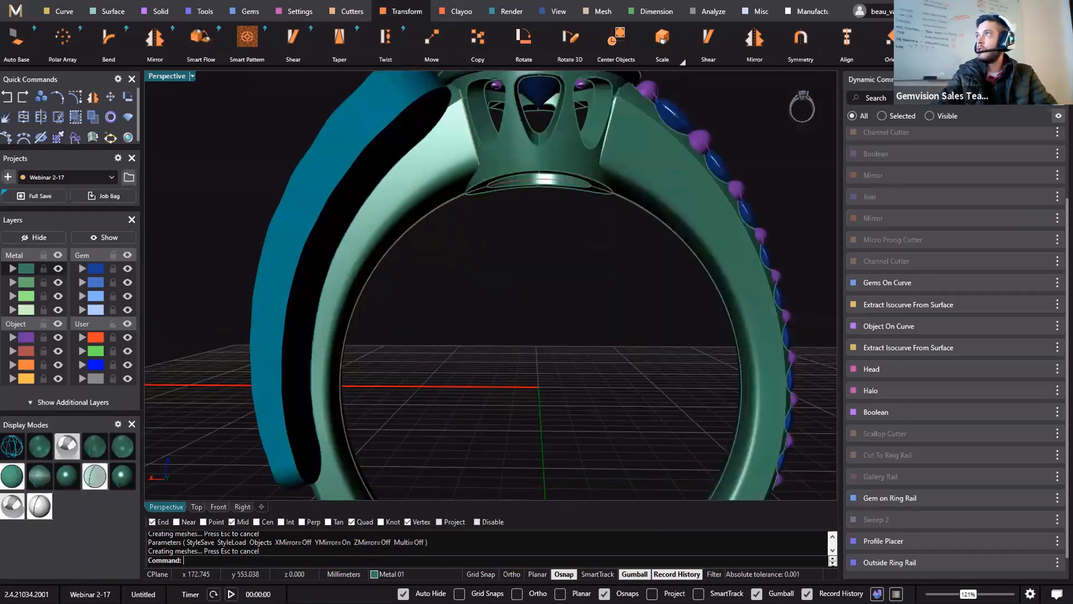
{"action": "key", "text": "alt+Tab"}
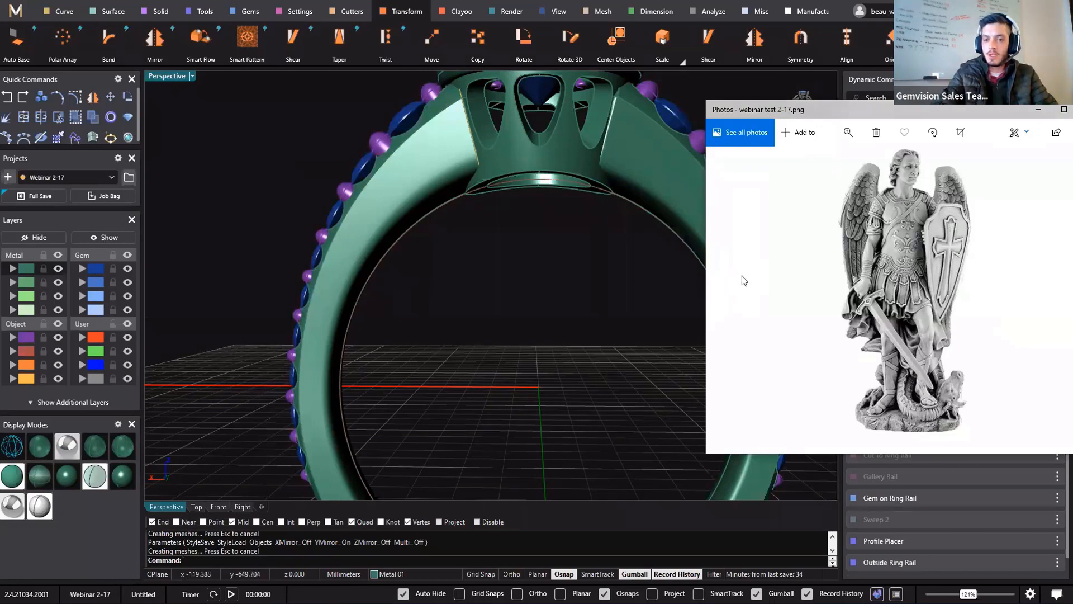
{"action": "left_click", "coordinate": [733, 290]}
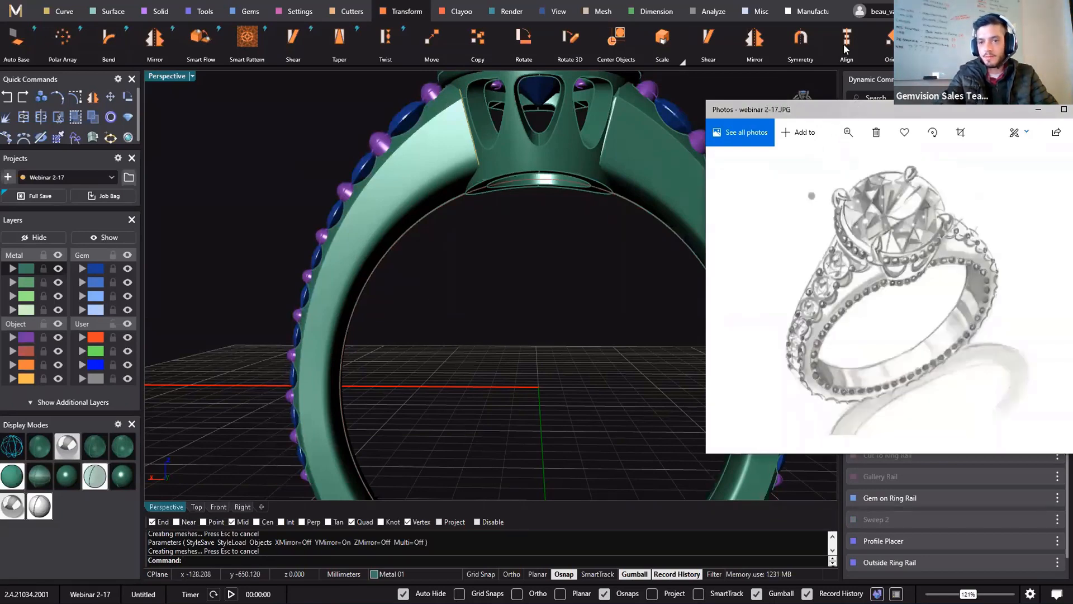
{"action": "left_click_drag", "start_coordinate": [855, 109], "coordinate": [840, 42]}
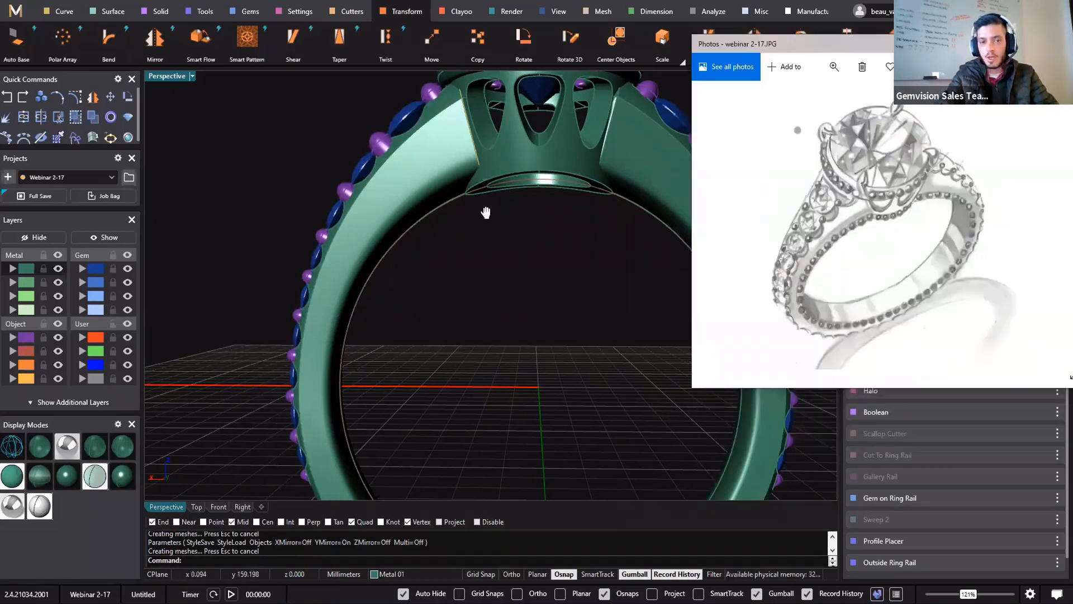
{"action": "right_click_drag", "start_coordinate": [486, 212], "coordinate": [484, 205], "text": "shift"}
{"action": "scroll", "coordinate": [446, 184], "scroll_direction": "down", "scroll_amount": 5}
{"action": "right_click_drag", "start_coordinate": [377, 155], "coordinate": [391, 159]}
{"action": "scroll", "coordinate": [391, 159], "scroll_direction": "up", "scroll_amount": 7}
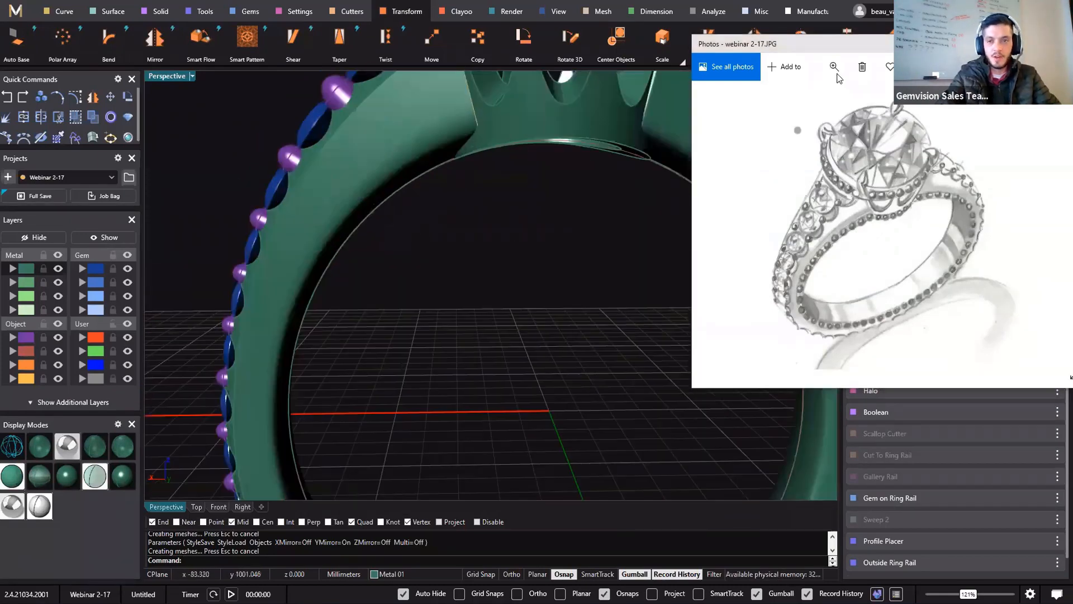
- Extract an isocurve from the shank's side face near the inner edge at U 0.15, V 0.3 and a 90° angle
{"action": "left_click", "coordinate": [643, 100]}
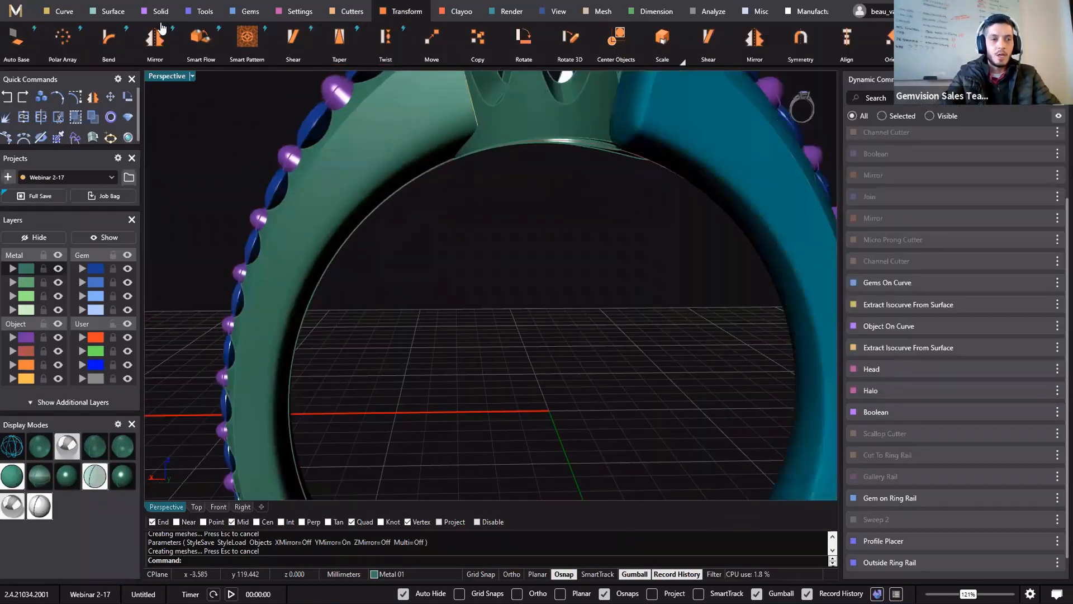
{"action": "left_click", "coordinate": [64, 11]}
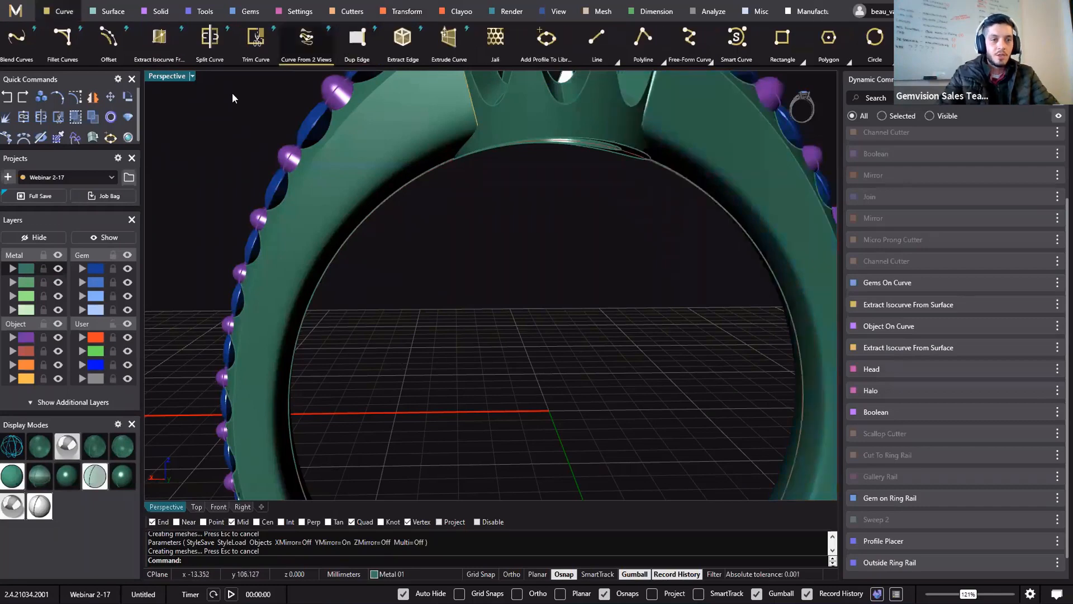
{"action": "left_click", "coordinate": [183, 62]}
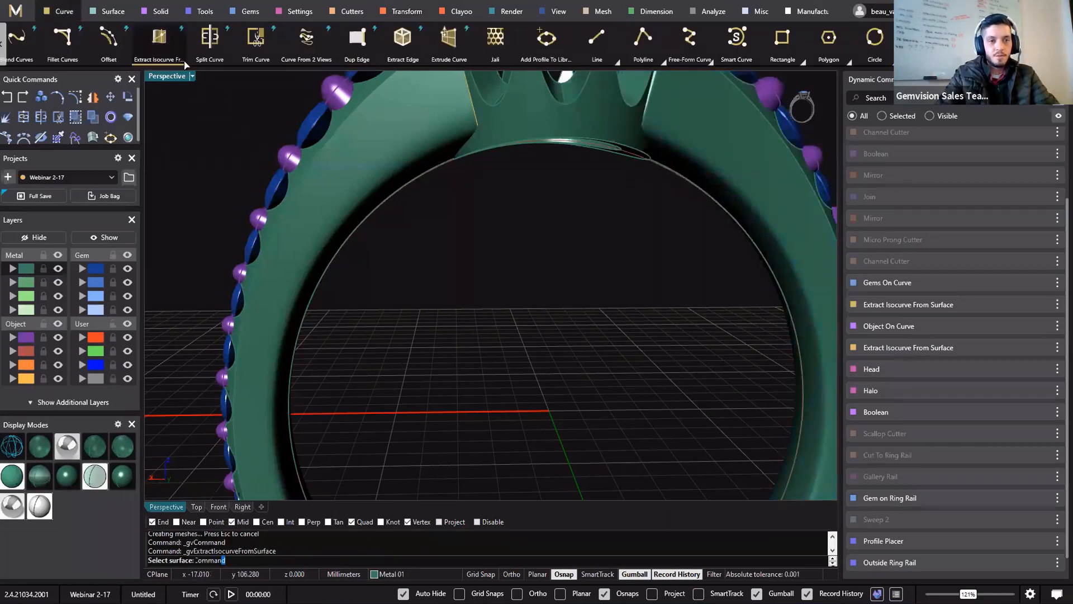
{"action": "left_click", "coordinate": [412, 160]}
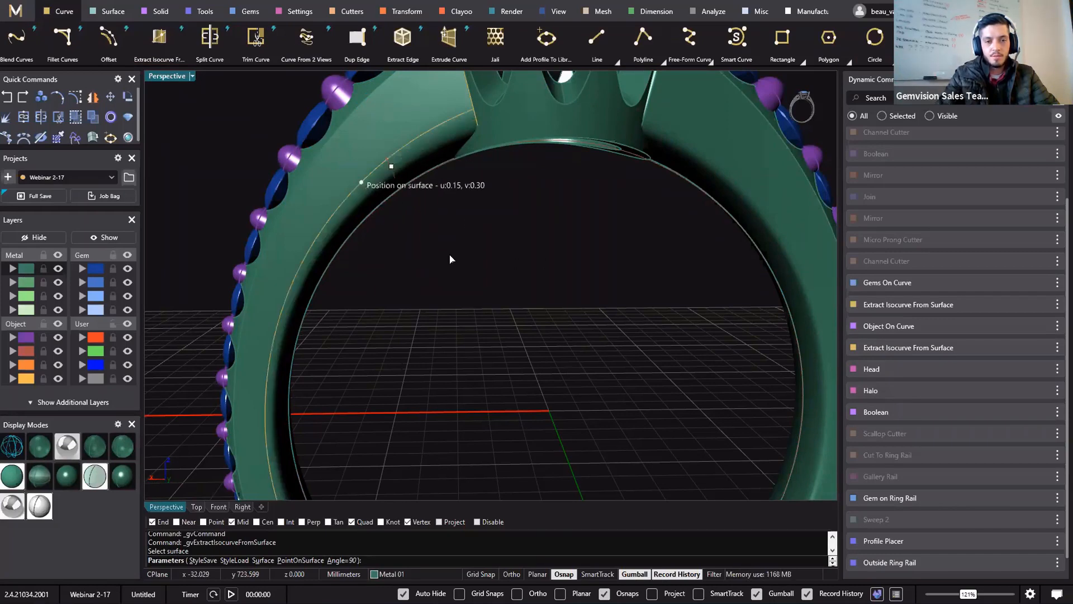
{"action": "right_click_drag", "start_coordinate": [455, 234], "coordinate": [471, 391]}
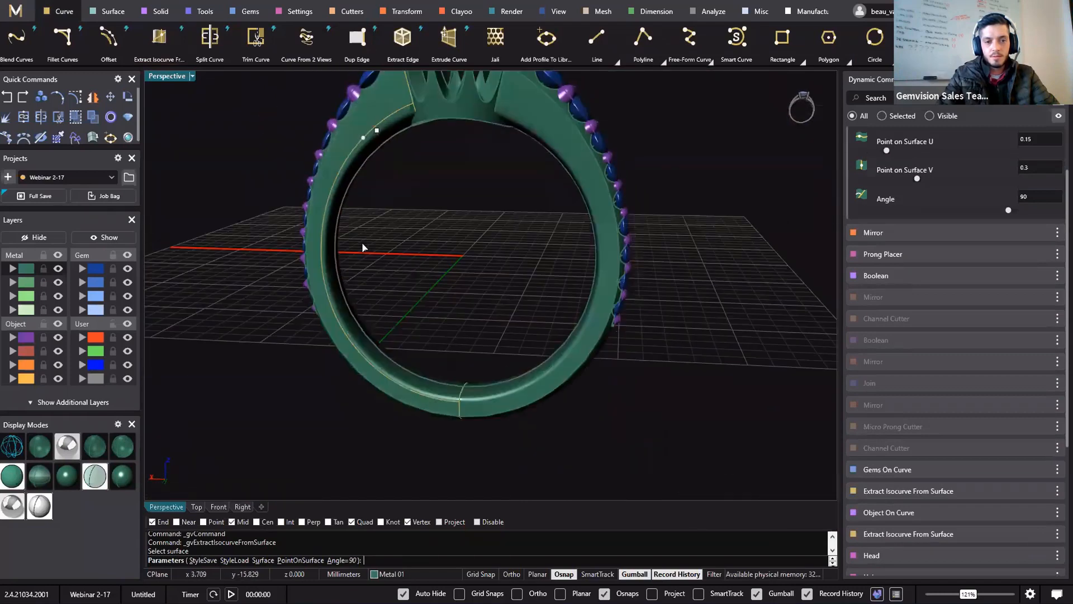
{"action": "right_click_drag", "start_coordinate": [362, 247], "coordinate": [371, 239]}
{"action": "right_click", "coordinate": [371, 239]}
- Place a row of beads on the extracted shank curve with Object On Curve, extending the end position to 0.98
{"action": "scroll", "coordinate": [371, 239], "scroll_direction": "up", "scroll_amount": 2}
{"action": "left_click", "coordinate": [330, 105]}
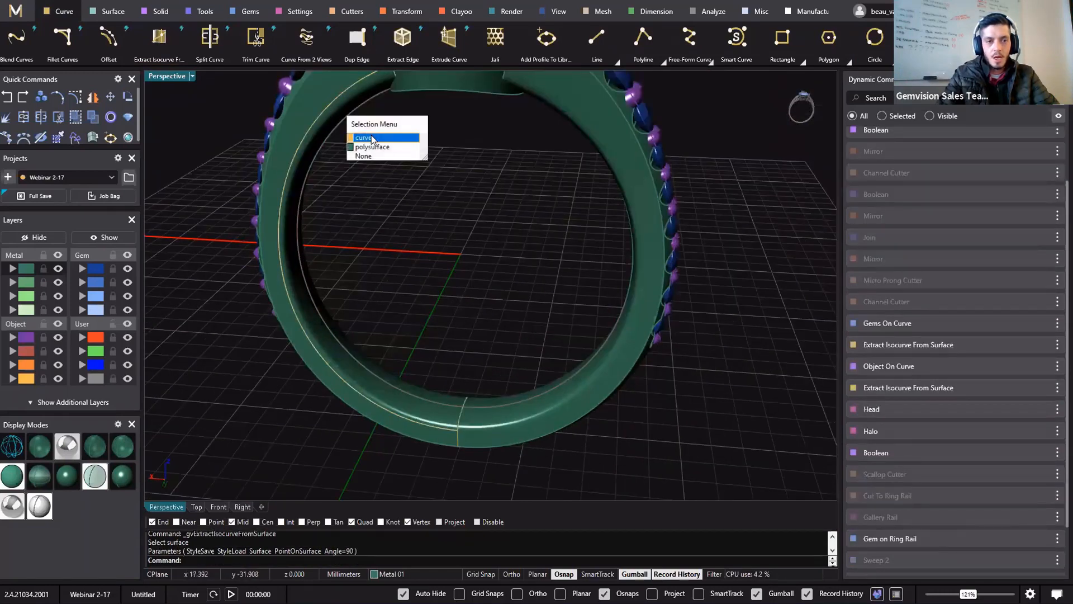
{"action": "left_click", "coordinate": [373, 139]}
{"action": "left_click", "coordinate": [250, 13]}
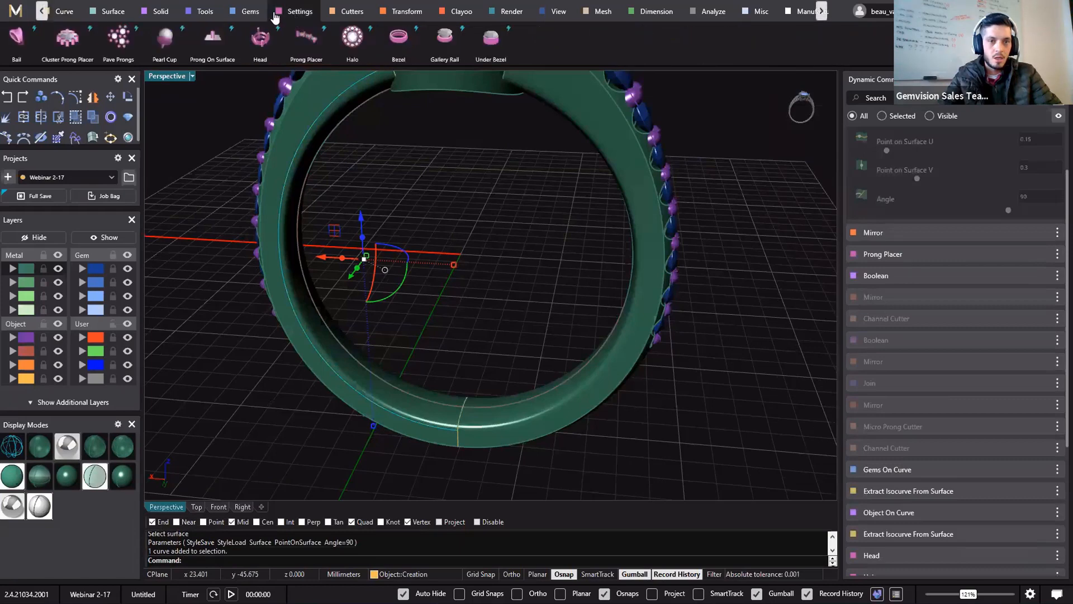
{"action": "left_click", "coordinate": [161, 12]}
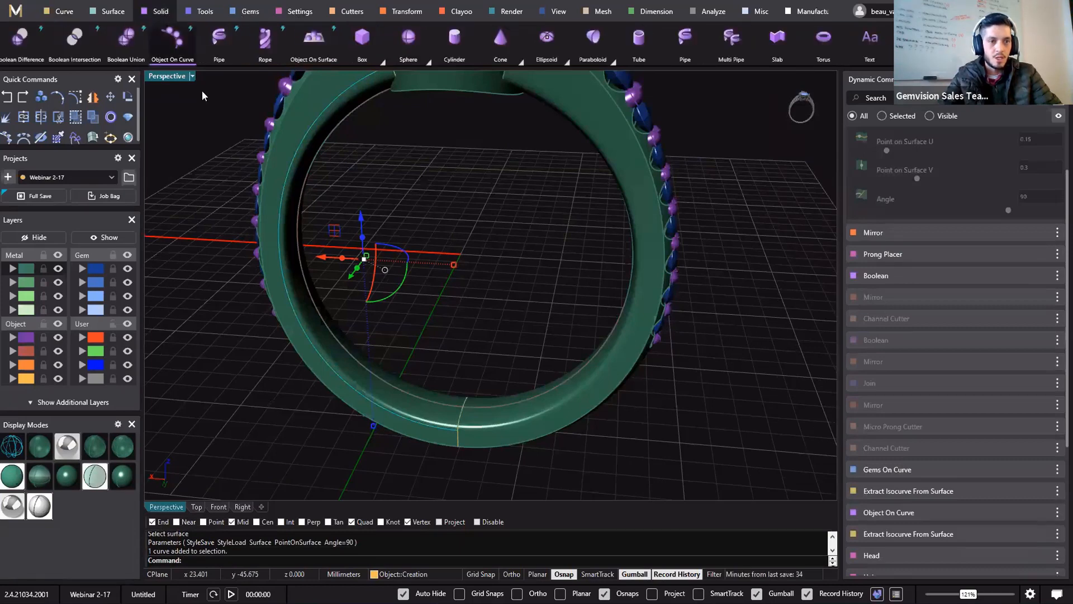
{"action": "left_click", "coordinate": [180, 54]}
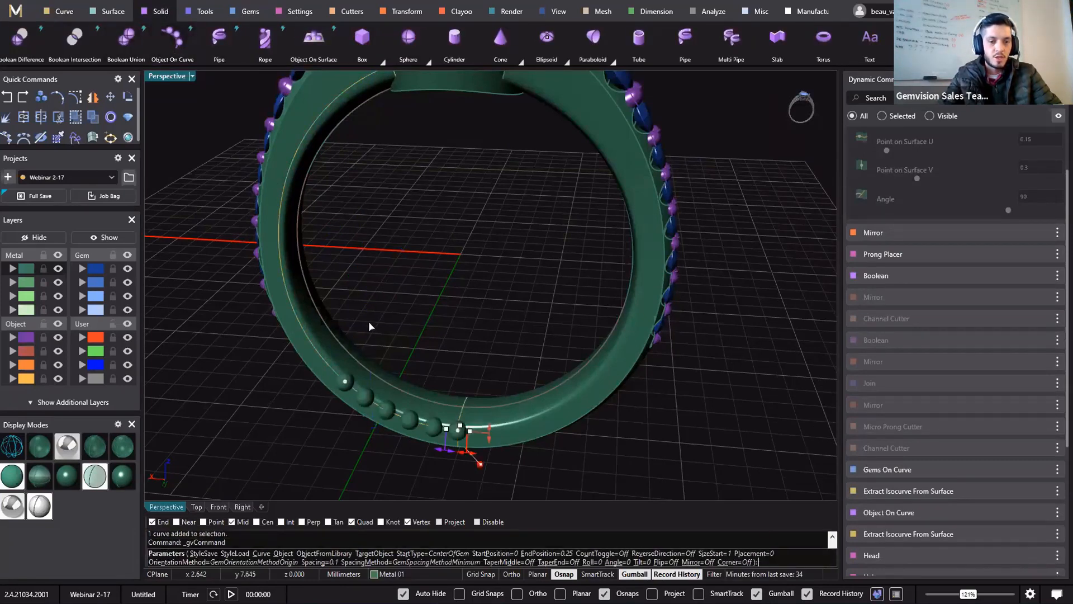
{"action": "scroll", "coordinate": [355, 378], "scroll_direction": "down", "scroll_amount": 3}
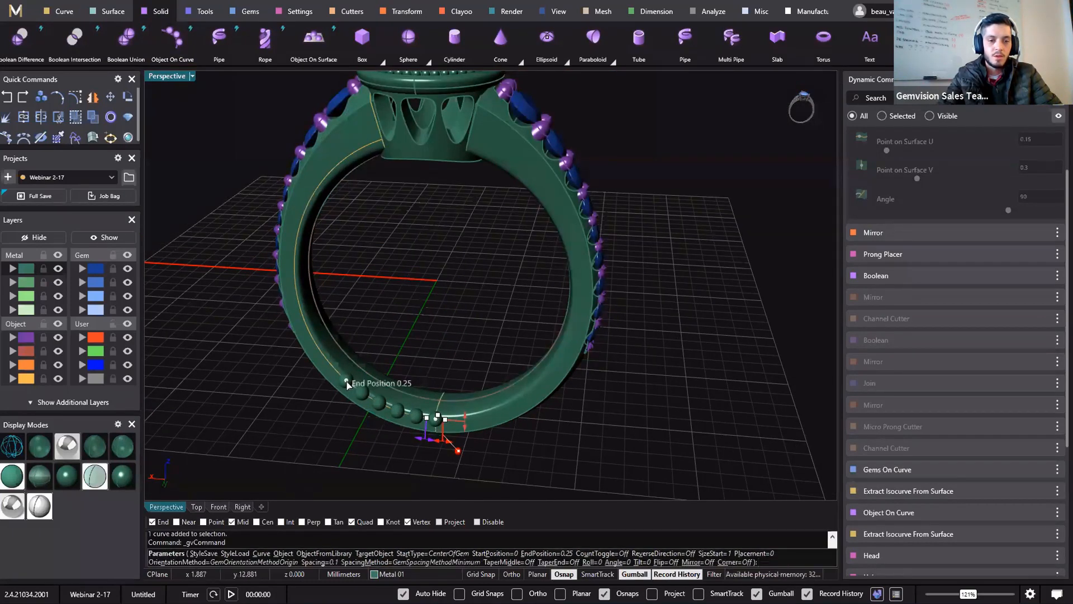
{"action": "left_click_drag", "start_coordinate": [346, 380], "coordinate": [377, 147]}
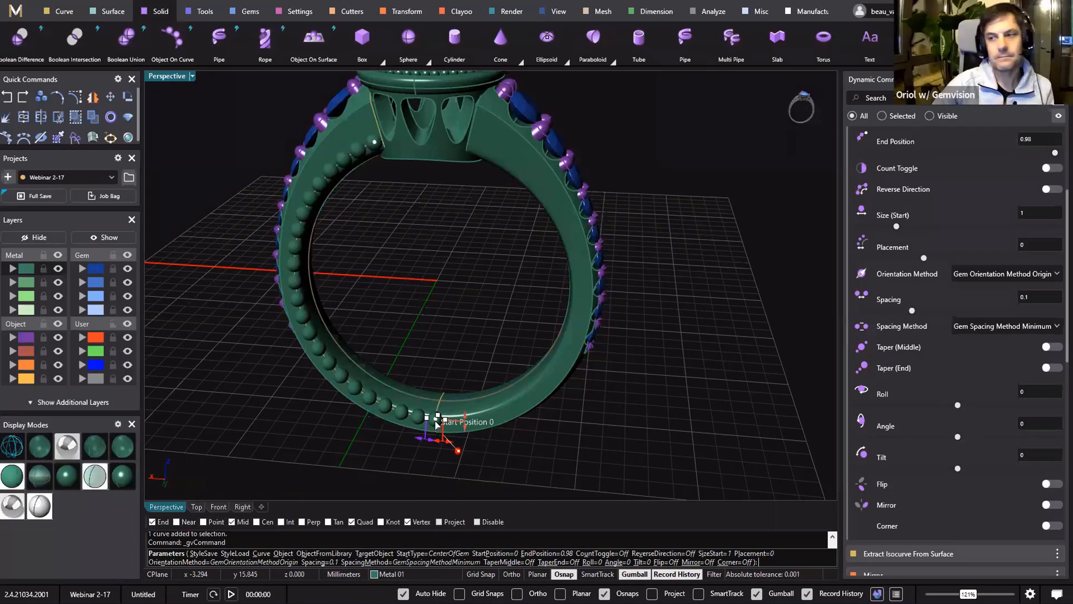
- Set the shank bead row to start position 0.009, start size 0.5 mm and zero spacing, with Taper (End) enabled
{"action": "left_click_drag", "start_coordinate": [435, 422], "coordinate": [430, 419]}
{"action": "scroll", "coordinate": [430, 420], "scroll_direction": "up", "scroll_amount": 2}
{"action": "scroll", "coordinate": [432, 415], "scroll_direction": "up", "scroll_amount": 5}
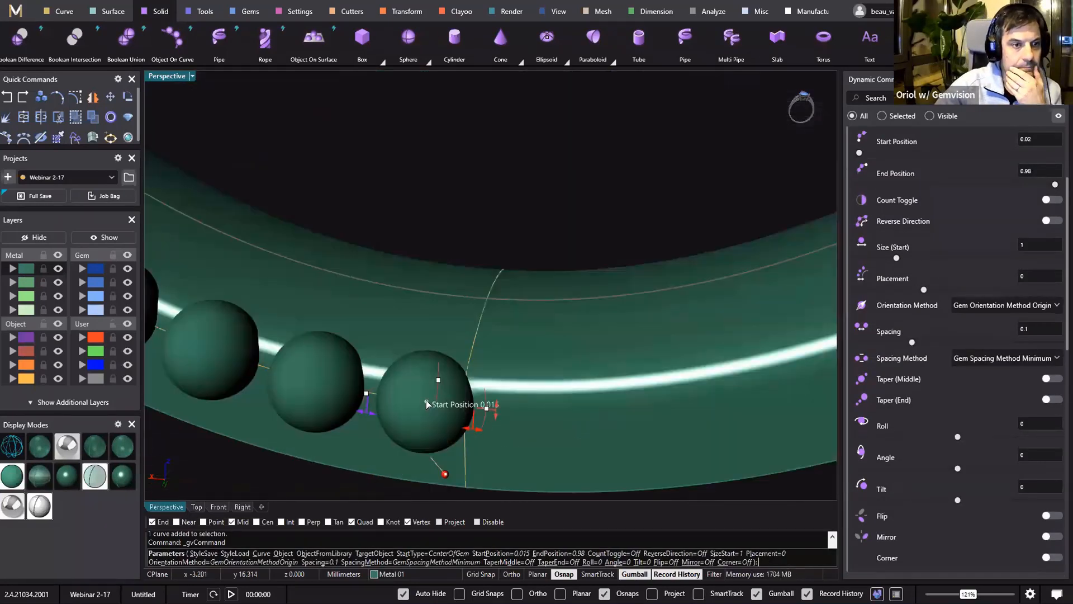
{"action": "left_click_drag", "start_coordinate": [463, 439], "coordinate": [456, 434]}
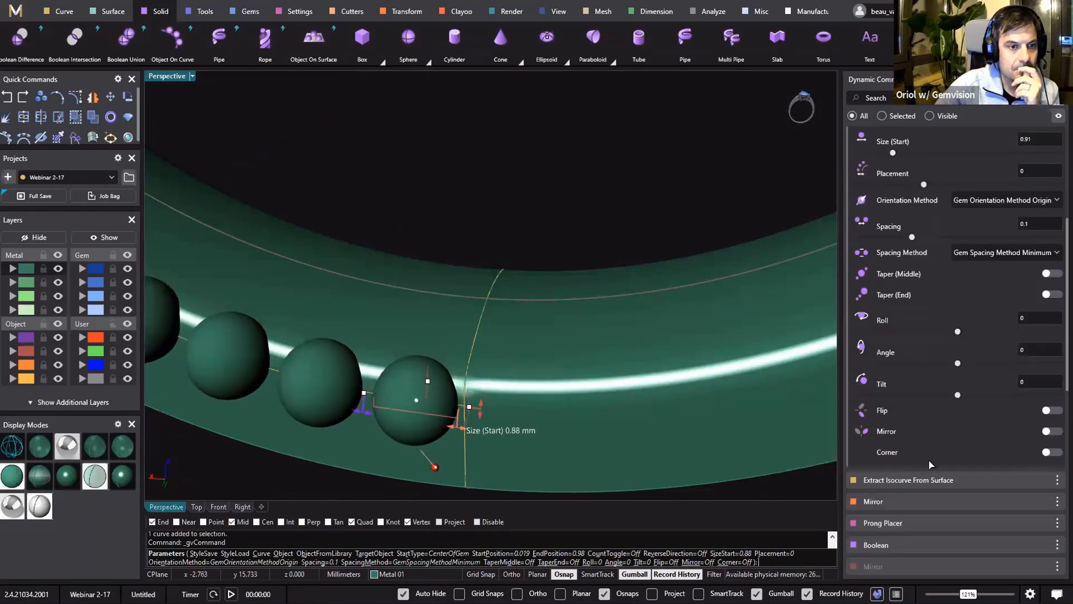
{"action": "left_click", "coordinate": [1051, 295]}
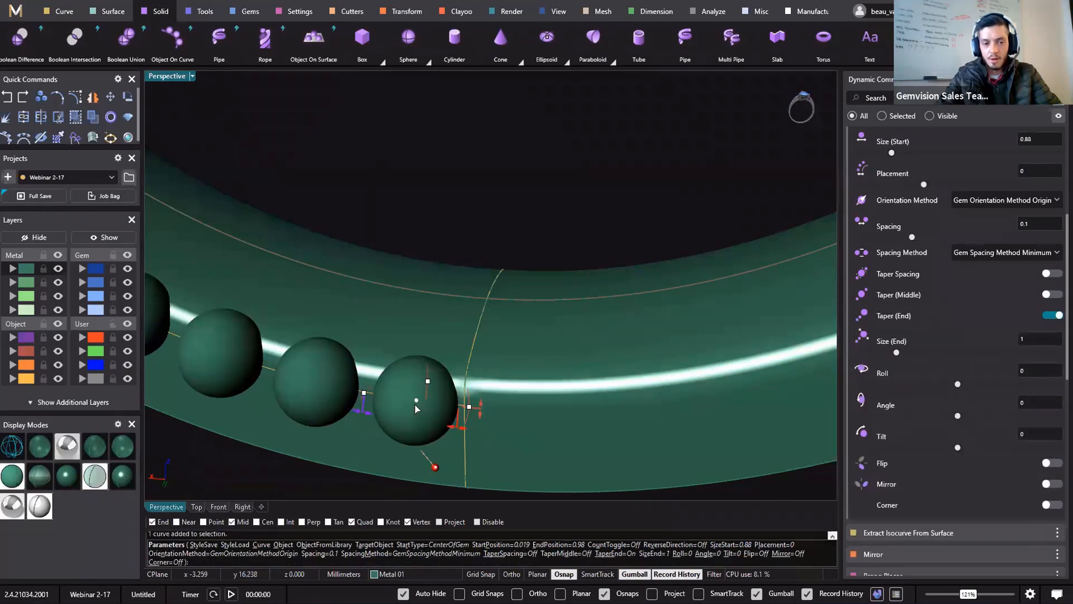
{"action": "left_click_drag", "start_coordinate": [417, 401], "coordinate": [416, 427]}
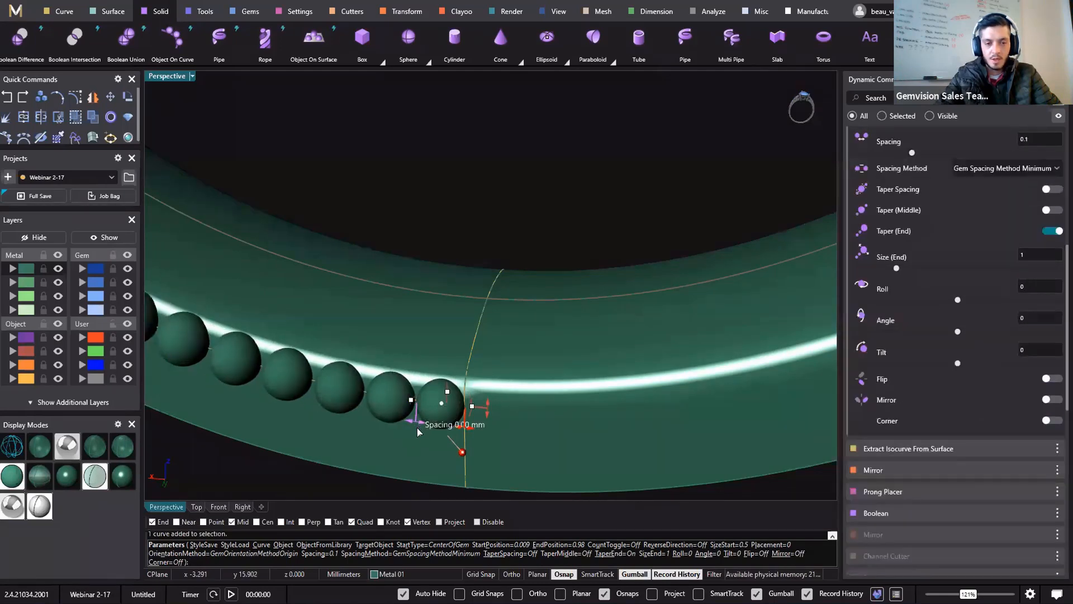
- Reduce the end size of the tapered shank bead row to 0.8 mm and finish the bead placement
{"action": "scroll", "coordinate": [410, 438], "scroll_direction": "down", "scroll_amount": 7}
{"action": "scroll", "coordinate": [402, 312], "scroll_direction": "down", "scroll_amount": 3}
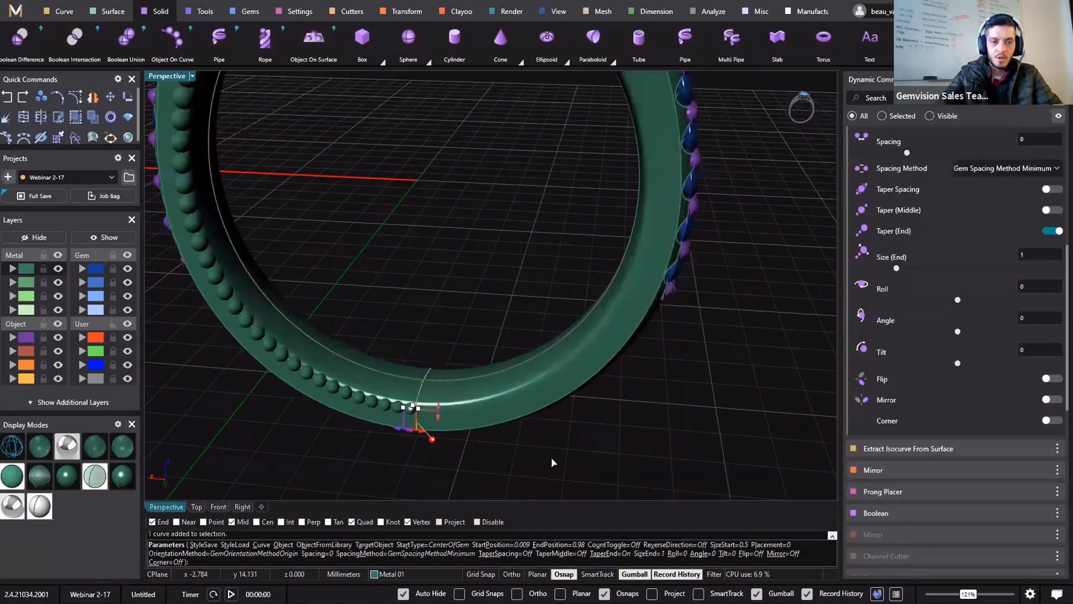
{"action": "scroll", "coordinate": [487, 227], "scroll_direction": "down", "scroll_amount": 5}
{"action": "right_click_drag", "start_coordinate": [458, 282], "coordinate": [467, 166]}
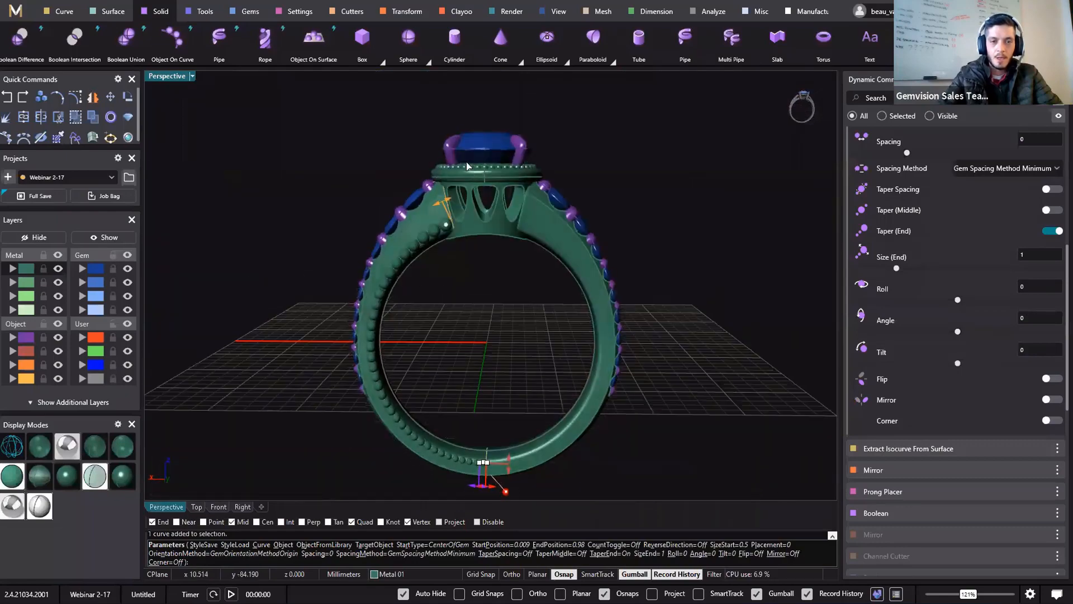
{"action": "scroll", "coordinate": [449, 232], "scroll_direction": "up", "scroll_amount": 10}
{"action": "scroll", "coordinate": [463, 258], "scroll_direction": "down", "scroll_amount": 10}
{"action": "right_click_drag", "start_coordinate": [497, 347], "coordinate": [488, 261], "text": "shift"}
{"action": "right_click_drag", "start_coordinate": [443, 165], "coordinate": [413, 184]}
{"action": "scroll", "coordinate": [450, 111], "scroll_direction": "up", "scroll_amount": 6}
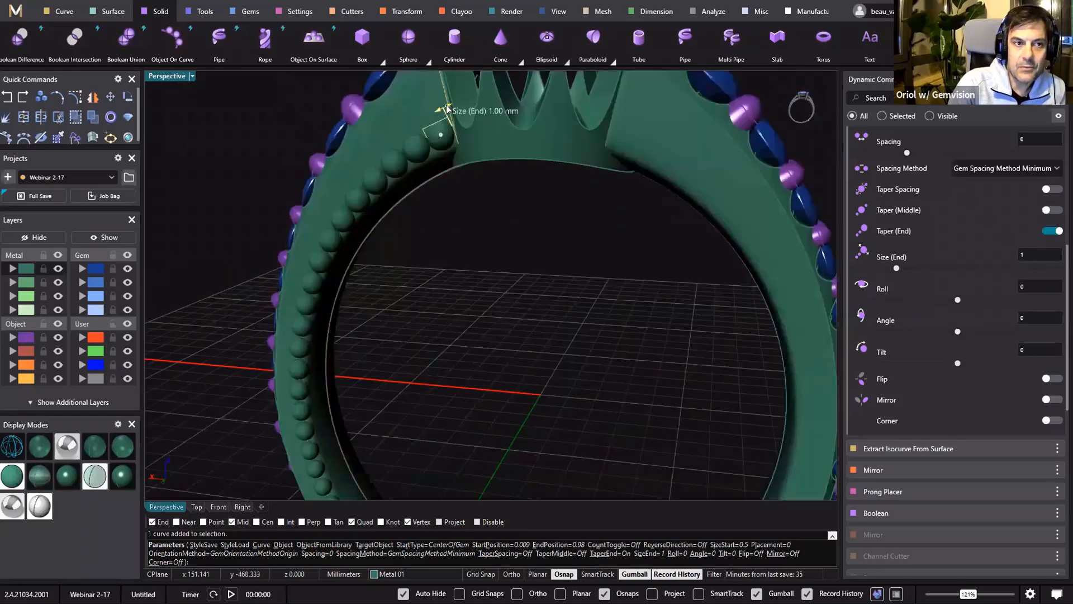
{"action": "left_click", "coordinate": [446, 110]}
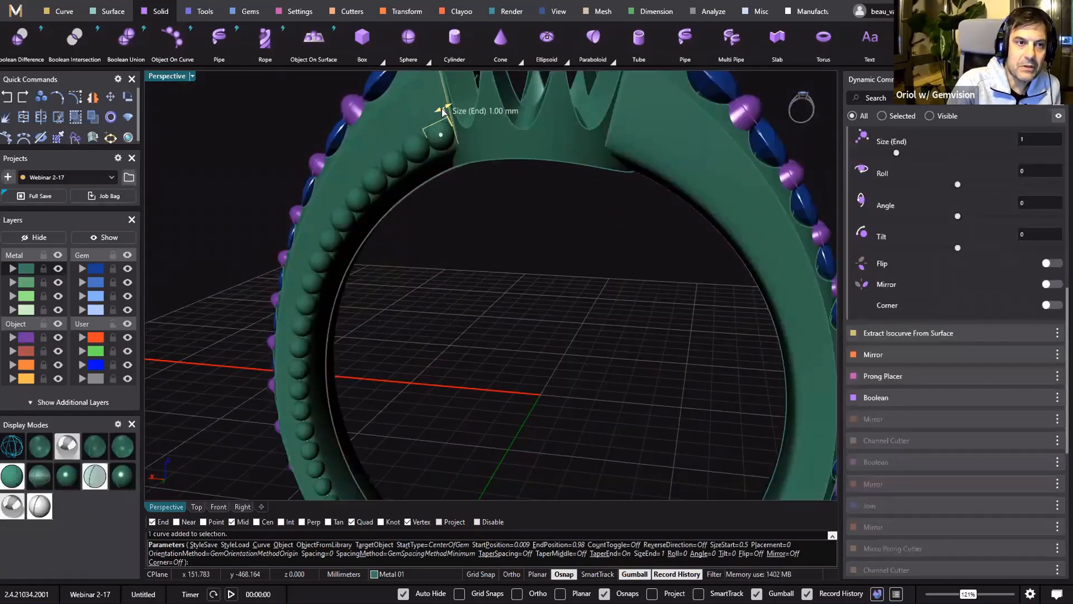
{"action": "left_click_drag", "start_coordinate": [443, 111], "coordinate": [439, 113]}
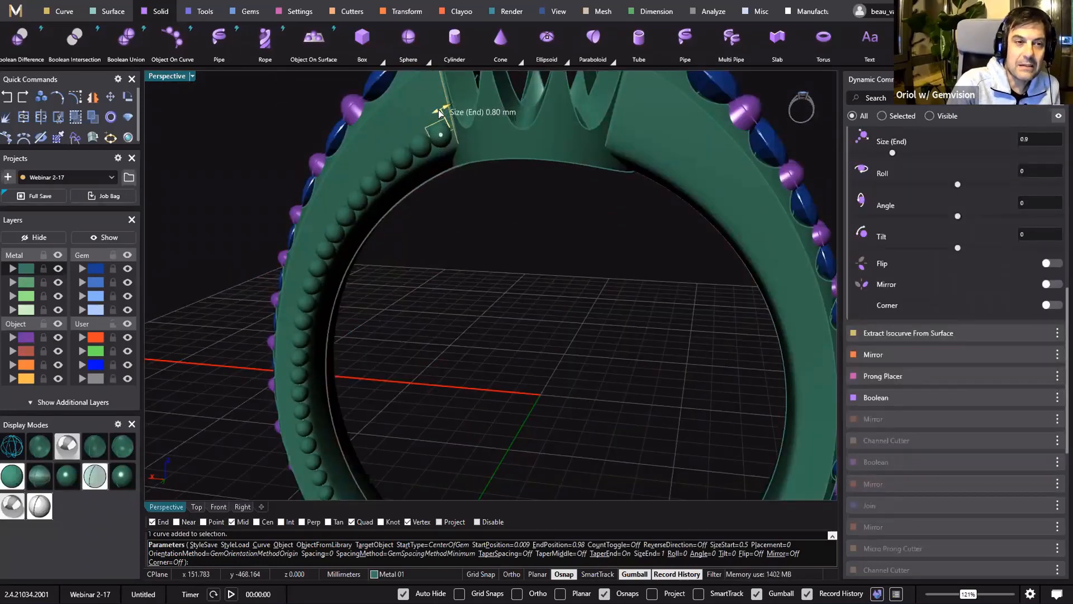
{"action": "scroll", "coordinate": [465, 271], "scroll_direction": "down", "scroll_amount": 7}
{"action": "right_click_drag", "start_coordinate": [449, 239], "coordinate": [423, 191], "text": "shift"}
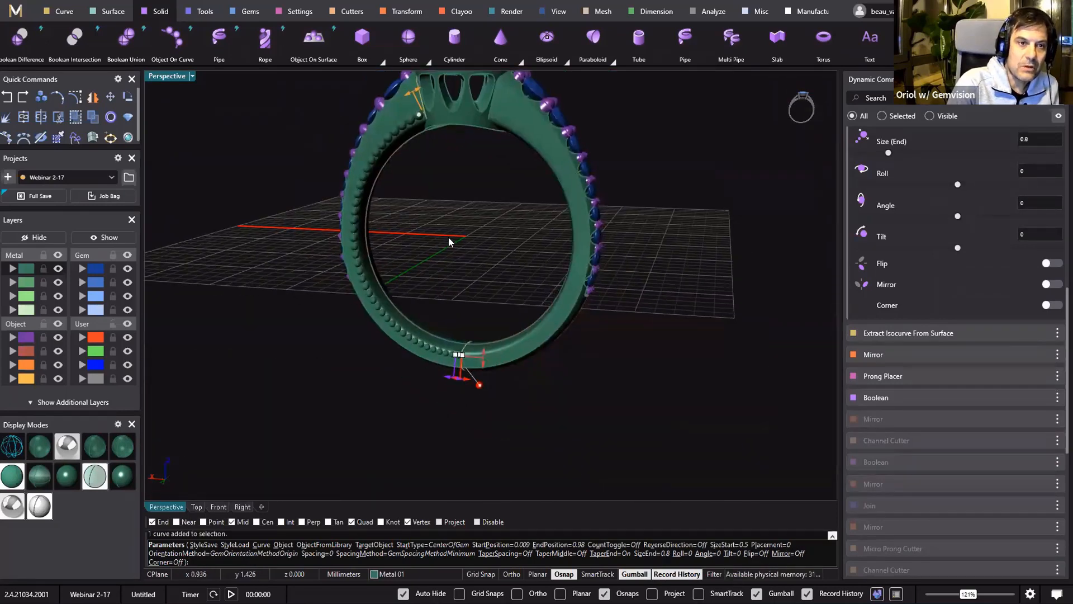
{"action": "right_click", "coordinate": [449, 237]}
- Mirror the tapered bead row to the other half of the shank's side face with Y Mirror enabled
{"action": "left_click", "coordinate": [410, 125]}
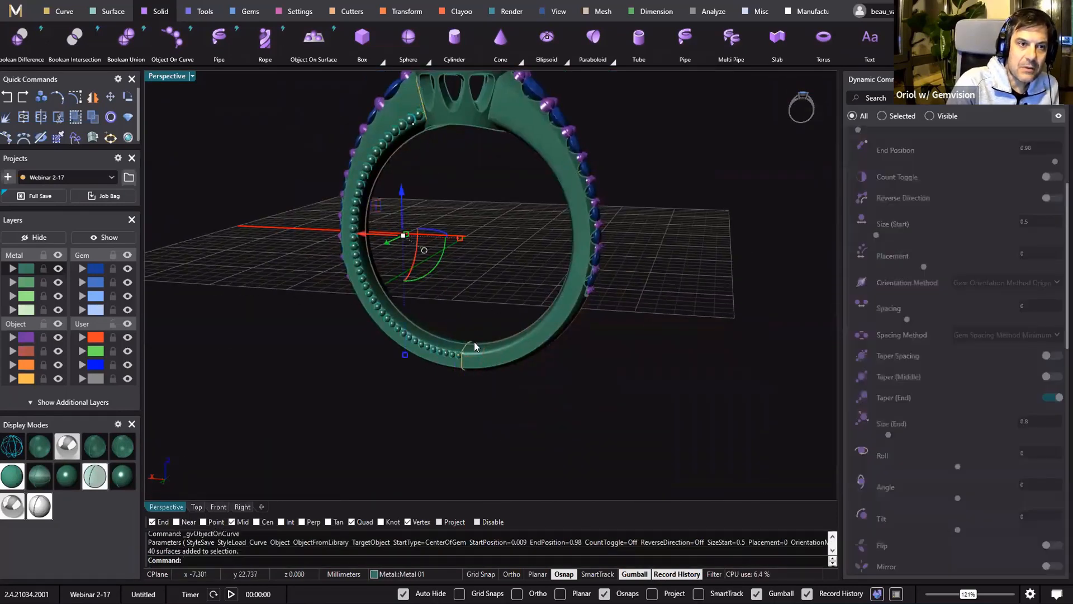
{"action": "right_click_drag", "start_coordinate": [447, 388], "coordinate": [585, 324]}
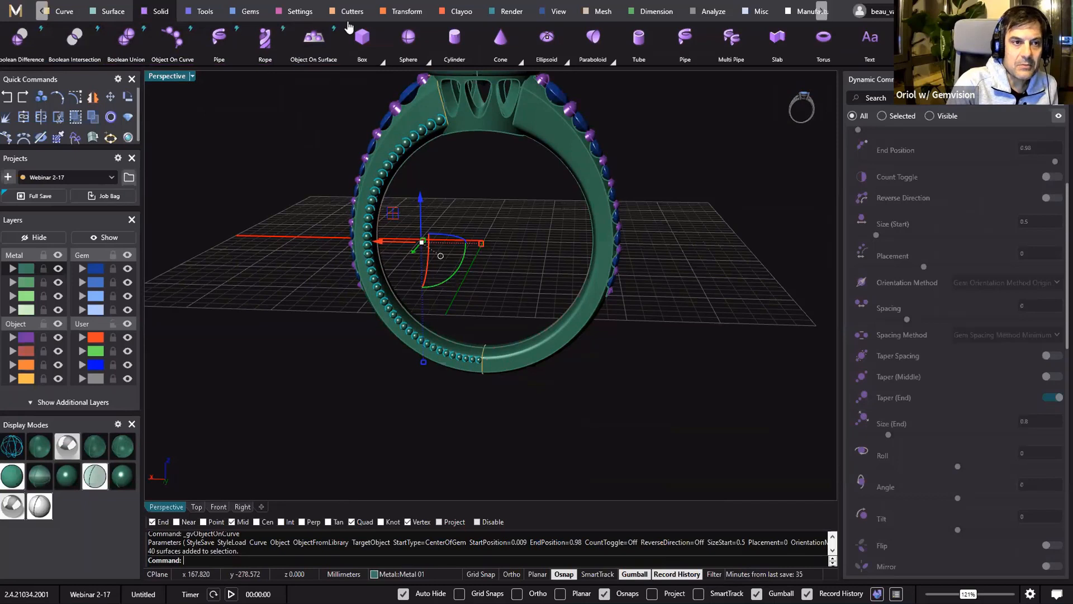
{"action": "left_click", "coordinate": [413, 12]}
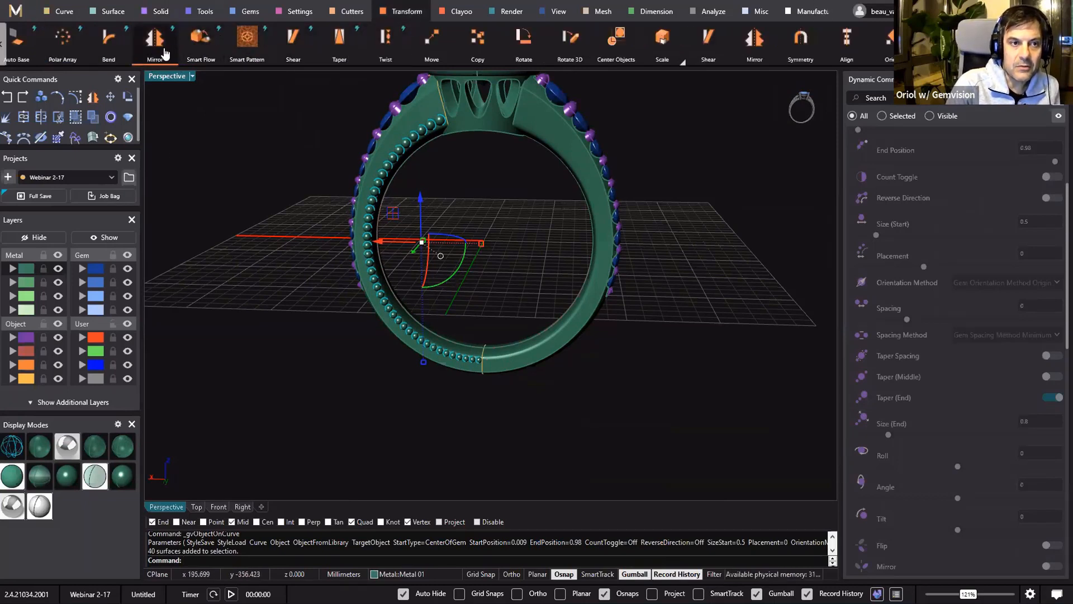
{"action": "left_click", "coordinate": [155, 40]}
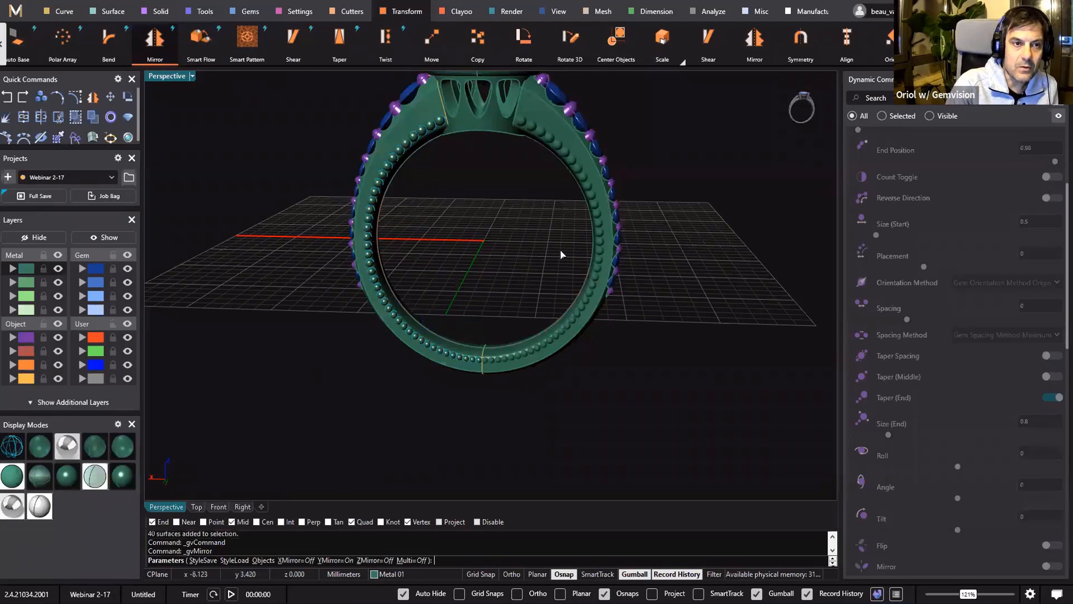
{"action": "right_click_drag", "start_coordinate": [609, 273], "coordinate": [735, 307]}
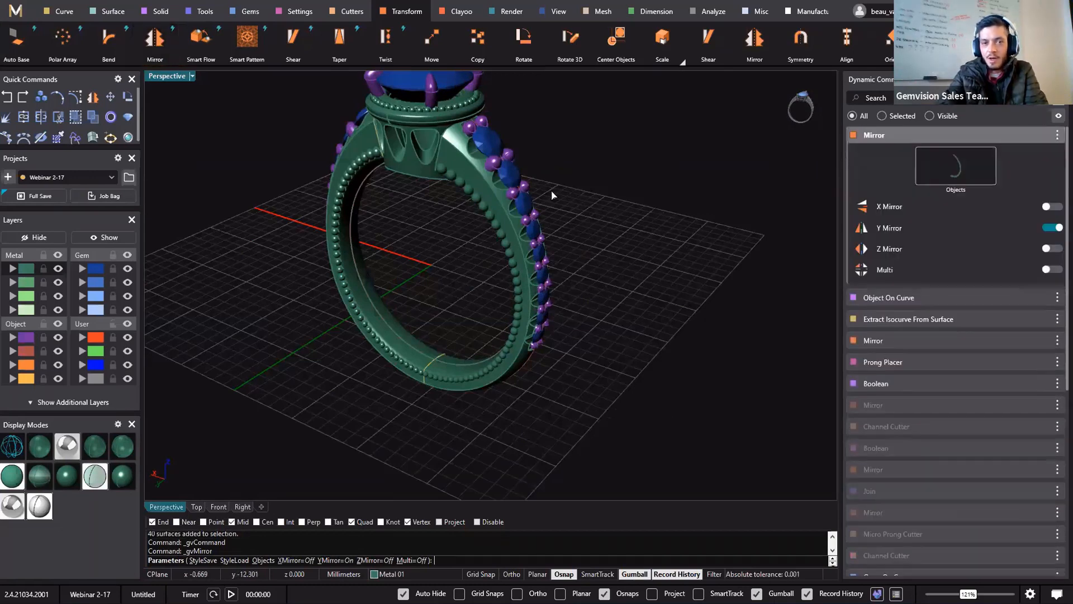
{"action": "scroll", "coordinate": [592, 171], "scroll_direction": "up", "scroll_amount": 6}
{"action": "scroll", "coordinate": [419, 134], "scroll_direction": "down", "scroll_amount": 6}
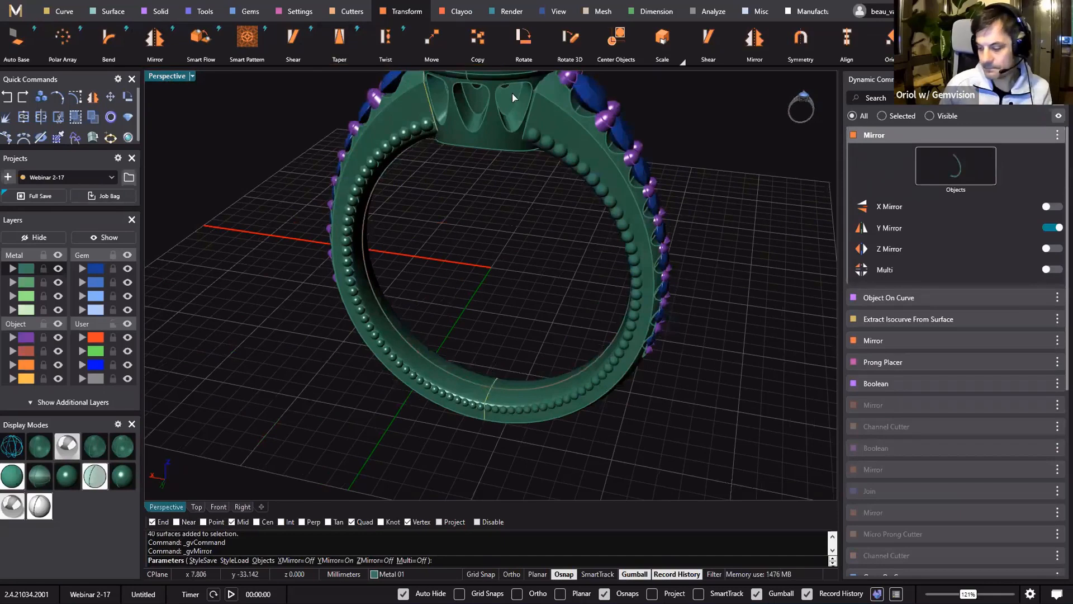
{"action": "right_click_drag", "start_coordinate": [670, 176], "coordinate": [588, 213]}
{"action": "scroll", "coordinate": [588, 213], "scroll_direction": "down", "scroll_amount": 5}
{"action": "scroll", "coordinate": [618, 208], "scroll_direction": "up", "scroll_amount": 4}
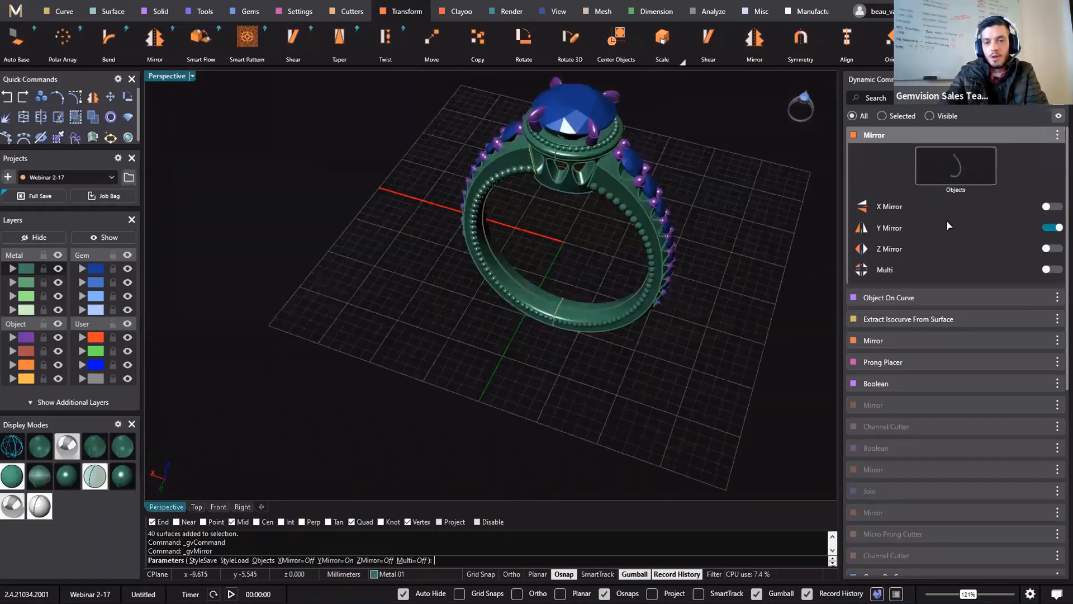
- Enable X Mirror and Multi in the bead mirror to copy the beading onto both side faces of the shank
{"action": "left_click", "coordinate": [1049, 207]}
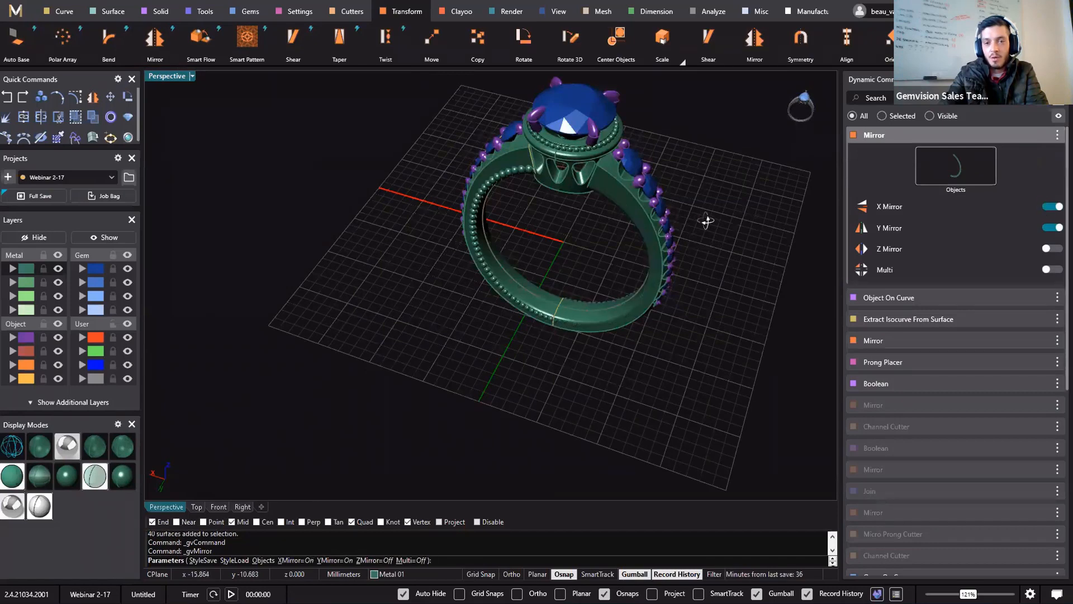
{"action": "right_click_drag", "start_coordinate": [621, 205], "coordinate": [597, 316]}
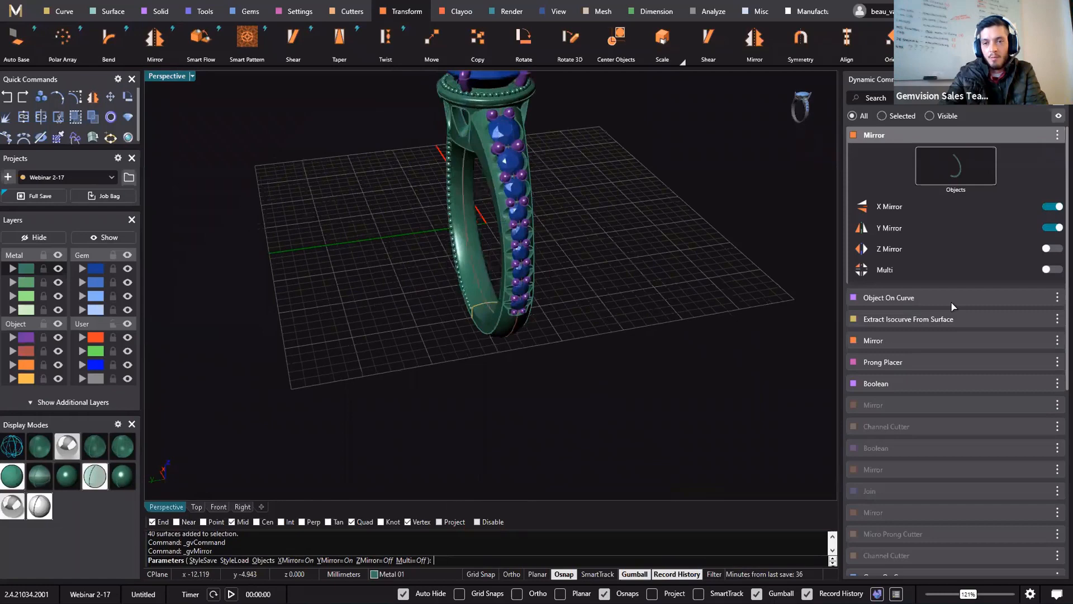
{"action": "left_click", "coordinate": [1048, 269]}
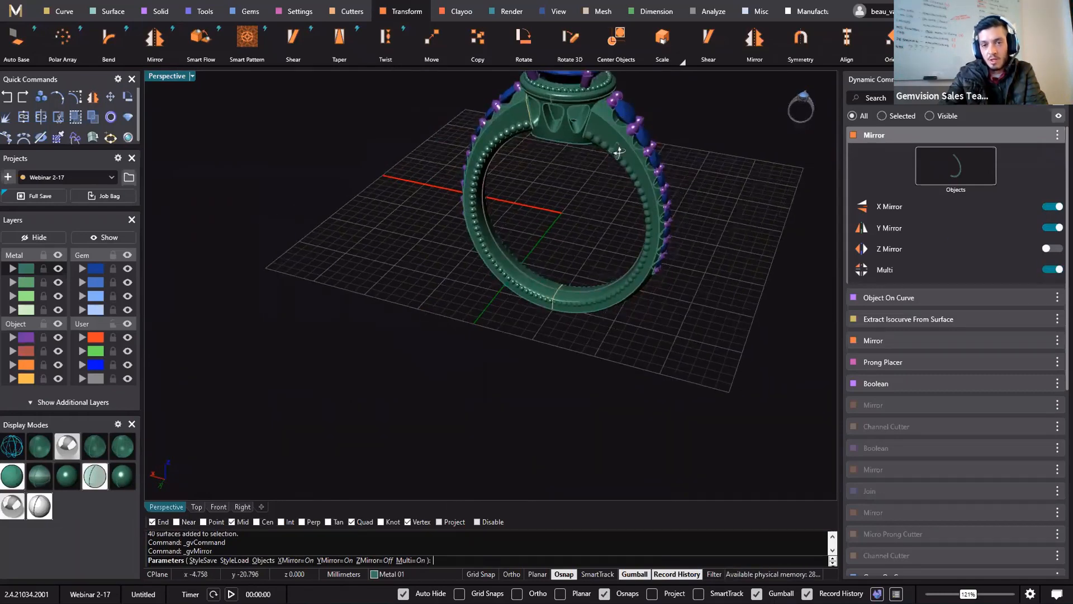
{"action": "right_click_drag", "start_coordinate": [528, 154], "coordinate": [532, 191]}
{"action": "right_click", "coordinate": [434, 196]}
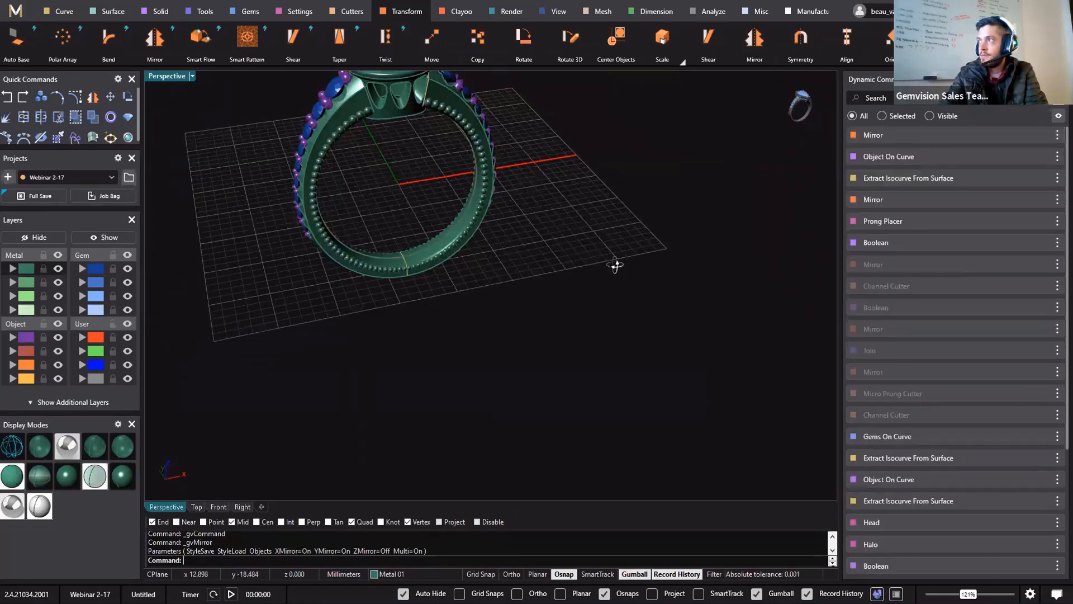
- Start an isocurve extraction on the outer surface of the head below the halo, with the angle at -180°
{"action": "right_click_drag", "start_coordinate": [674, 258], "coordinate": [367, 282]}
{"action": "scroll", "coordinate": [499, 278], "scroll_direction": "up", "scroll_amount": 6}
{"action": "scroll", "coordinate": [367, 281], "scroll_direction": "up", "scroll_amount": 5}
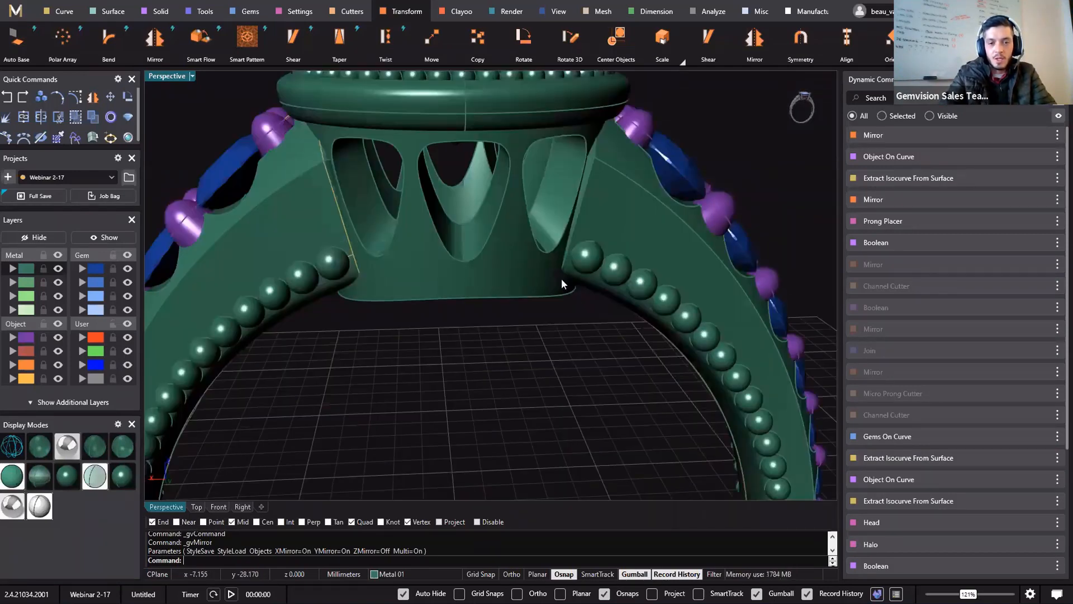
{"action": "left_click", "coordinate": [464, 287]}
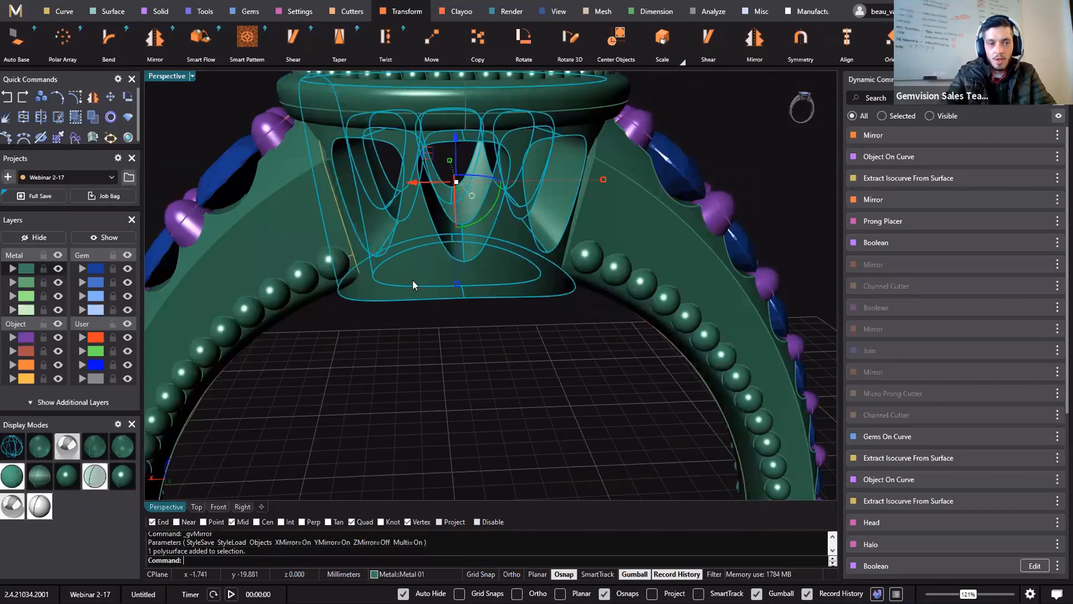
{"action": "key", "text": "Escape"}
{"action": "left_click", "coordinate": [406, 274]}
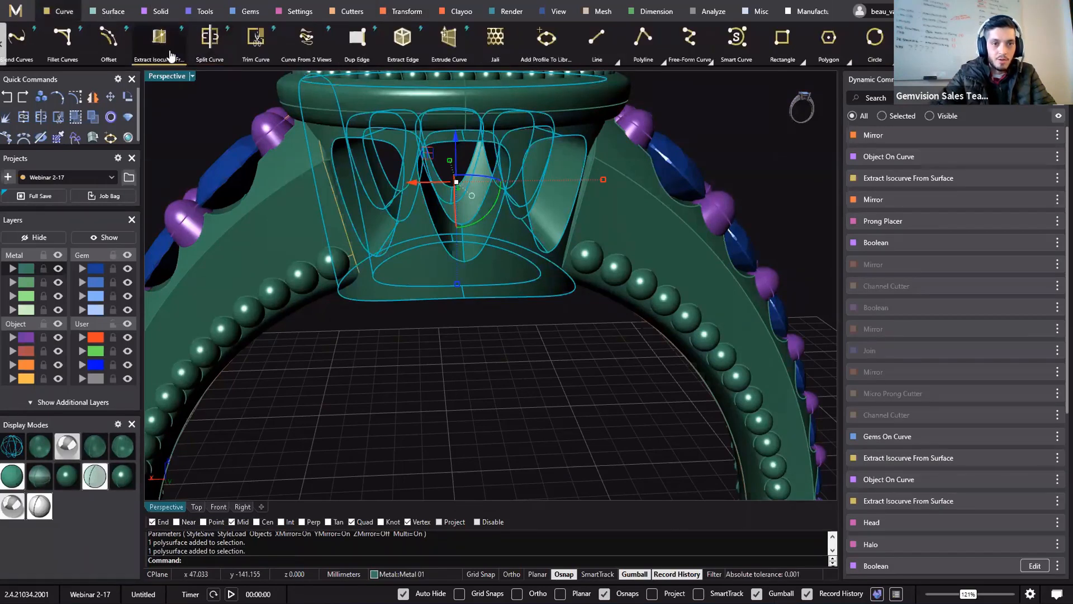
{"action": "left_click", "coordinate": [167, 53]}
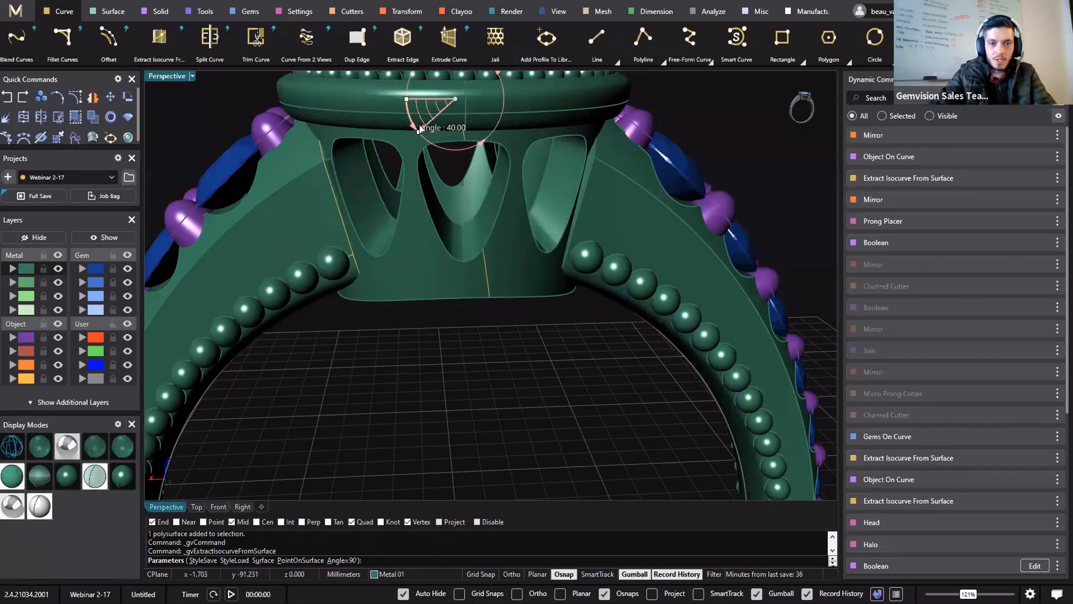
{"action": "left_click", "coordinate": [419, 126]}
{"action": "left_click_drag", "start_coordinate": [412, 122], "coordinate": [504, 112]}
{"action": "right_click_drag", "start_coordinate": [744, 175], "coordinate": [344, 133]}
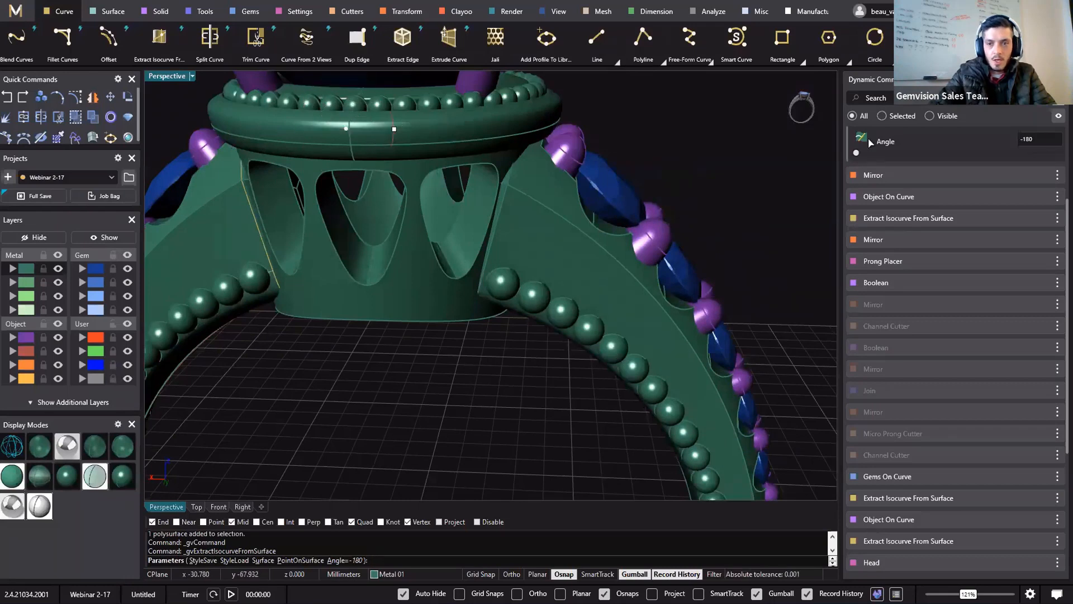
- Place the isocurve around the head's base at U 0.81 and V 0.76 and finish the extraction
{"action": "scroll", "coordinate": [950, 162], "scroll_direction": "up", "scroll_amount": 3}
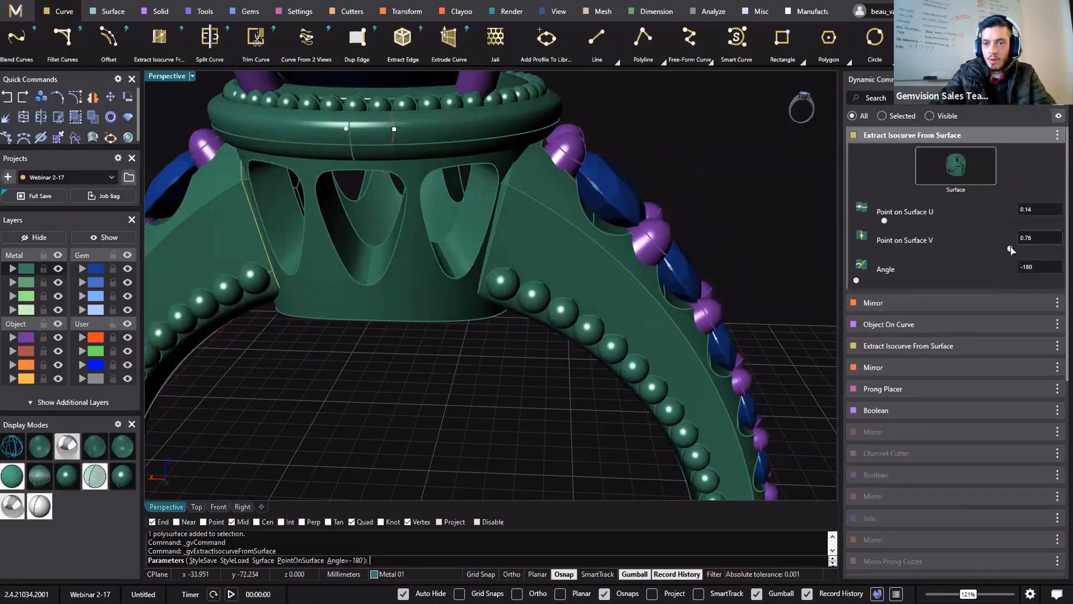
{"action": "left_click_drag", "start_coordinate": [1009, 250], "coordinate": [1011, 250]}
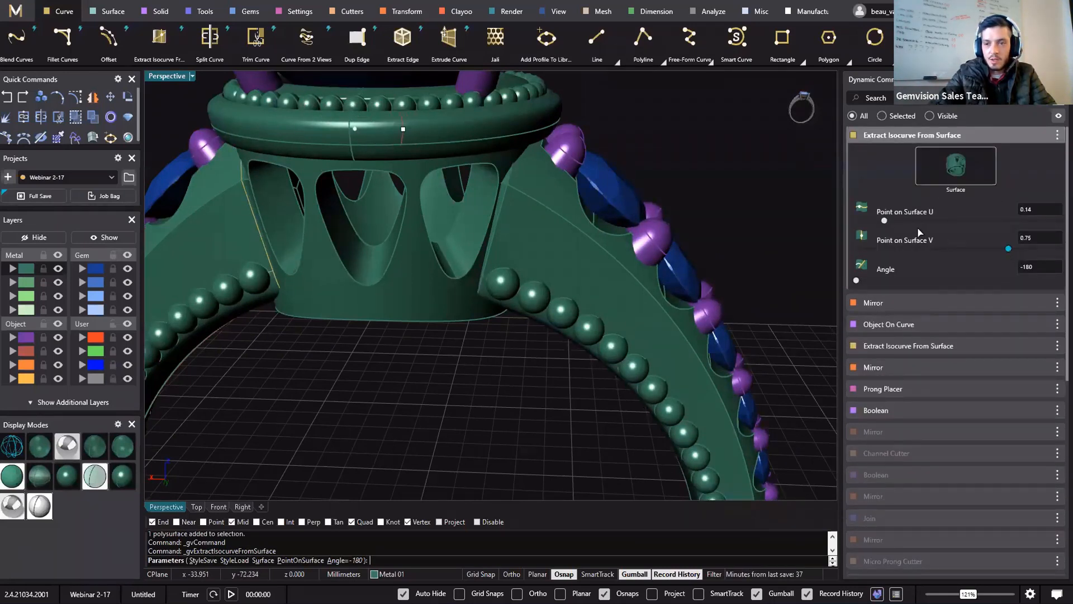
{"action": "left_click", "coordinate": [890, 222]}
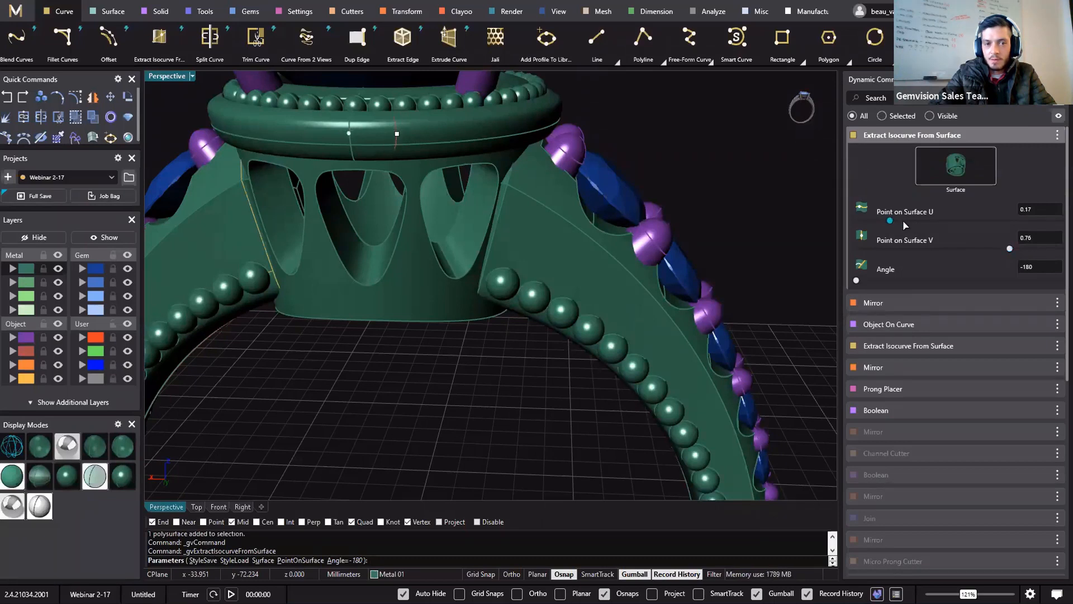
{"action": "left_click_drag", "start_coordinate": [922, 219], "coordinate": [1018, 235]}
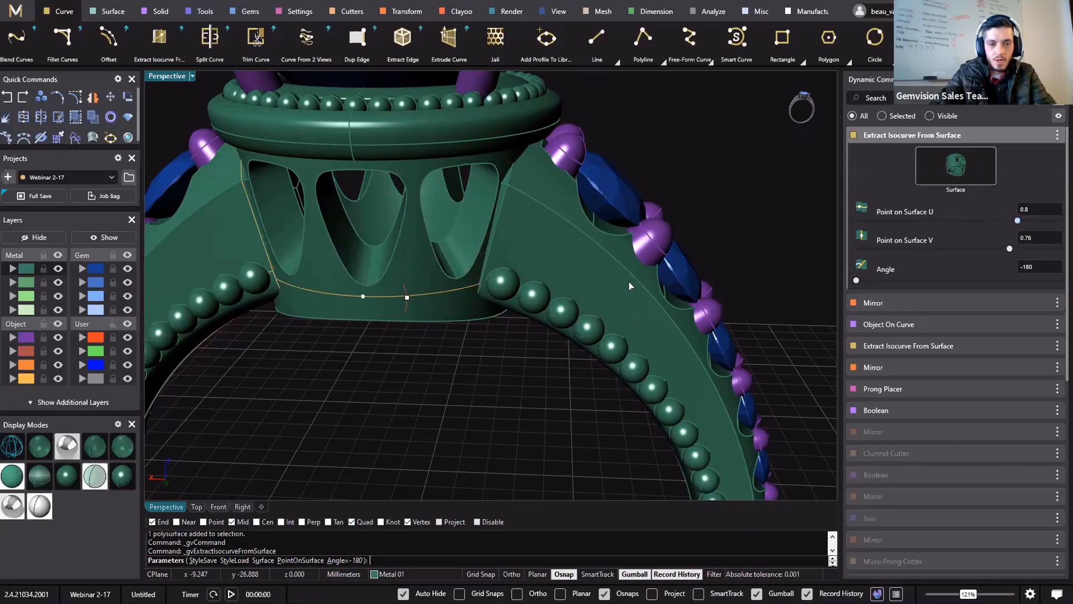
{"action": "right_click_drag", "start_coordinate": [663, 267], "coordinate": [690, 248]}
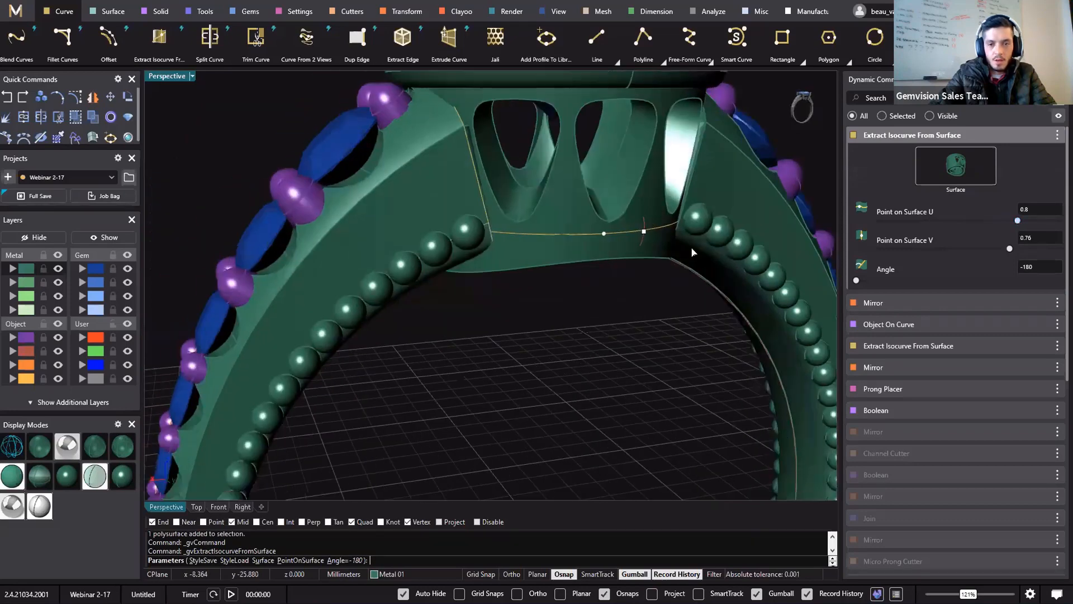
{"action": "left_click_drag", "start_coordinate": [1019, 222], "coordinate": [1026, 225]}
{"action": "right_click", "coordinate": [1024, 226]}
{"action": "right_click", "coordinate": [657, 311]}
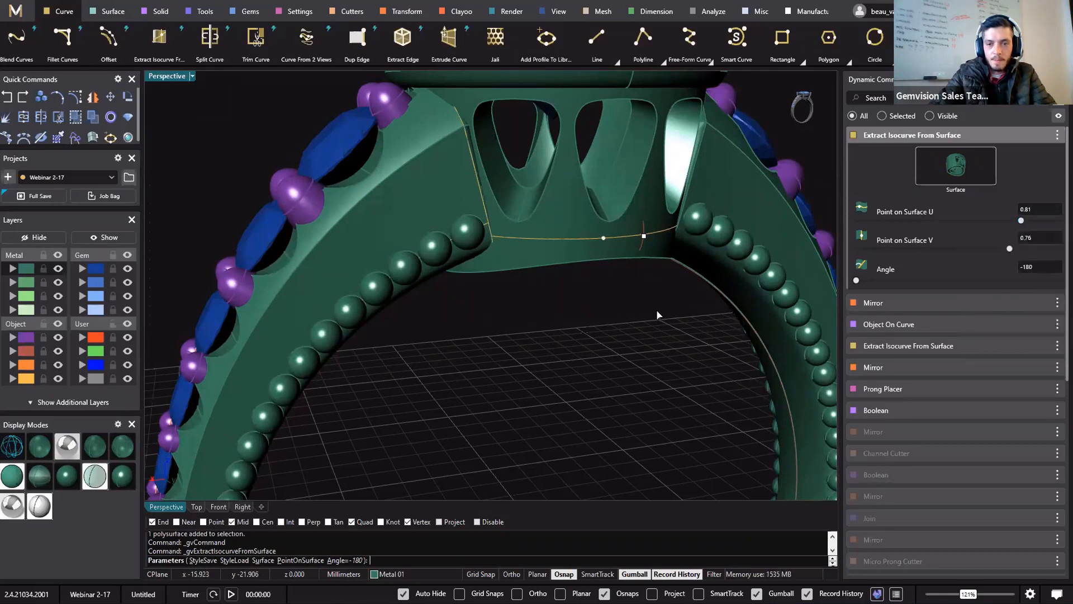
- Place 0.75 mm beads along the head-base isocurve with Object On Curve, from start position 0.138 to end position 0.35, with -0.05 mm spacing
{"action": "left_click", "coordinate": [591, 246]}
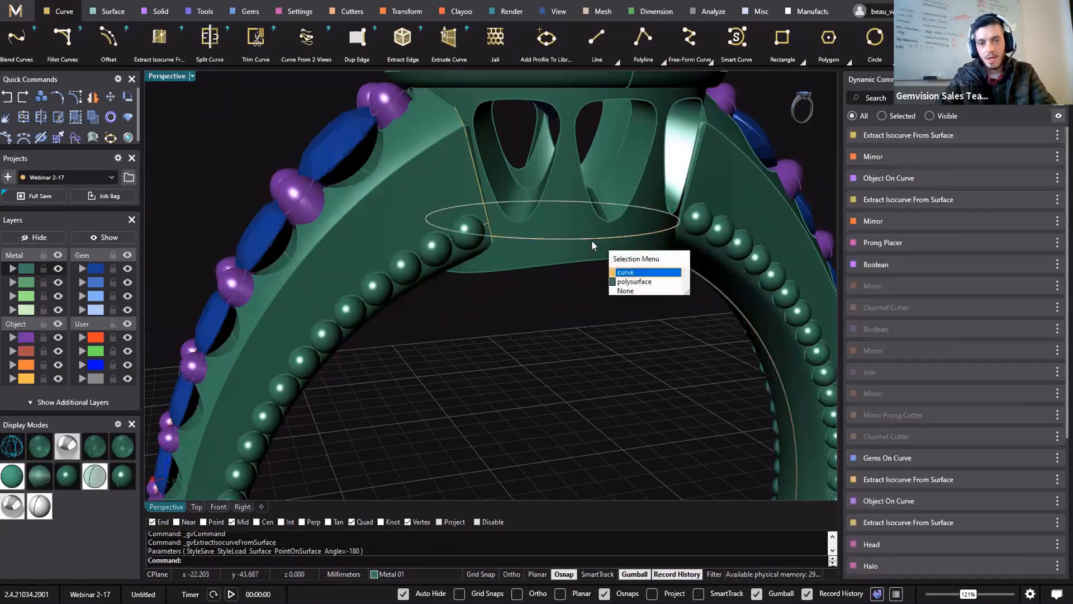
{"action": "left_click", "coordinate": [616, 276]}
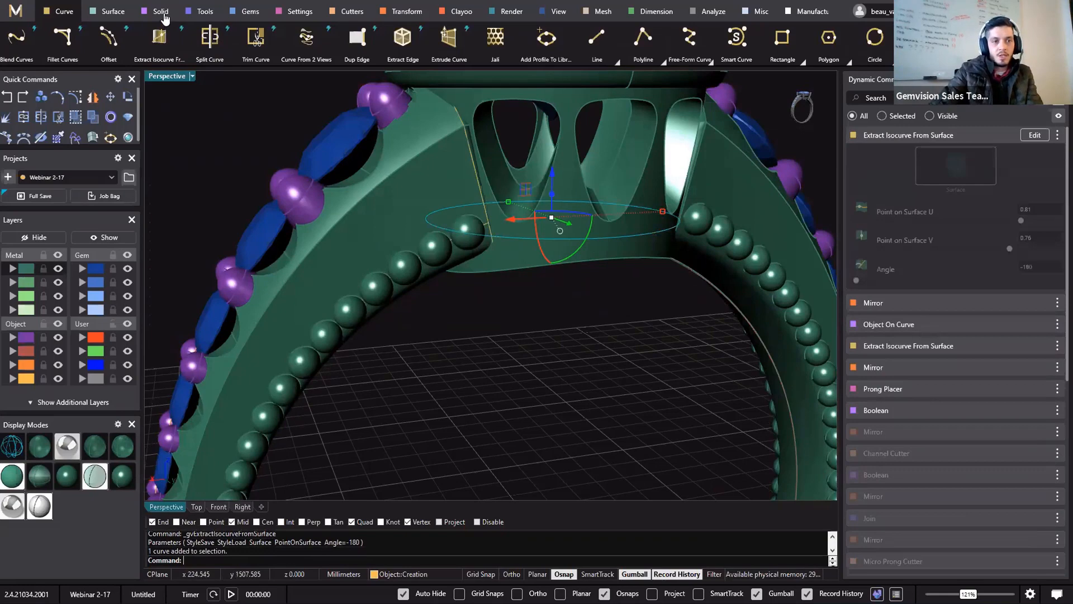
{"action": "left_click", "coordinate": [170, 19]}
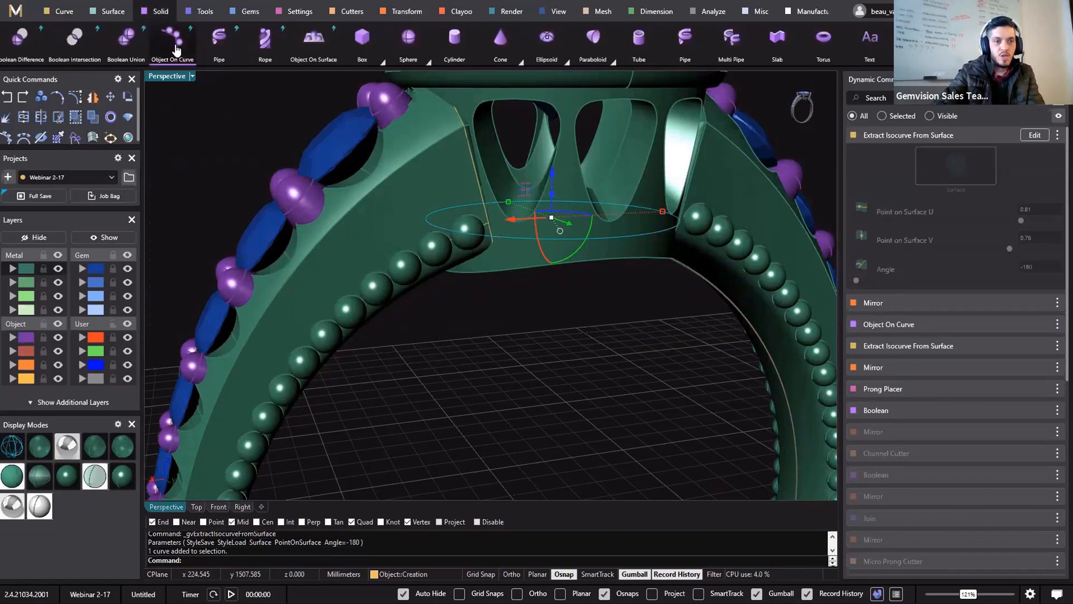
{"action": "left_click", "coordinate": [173, 38]}
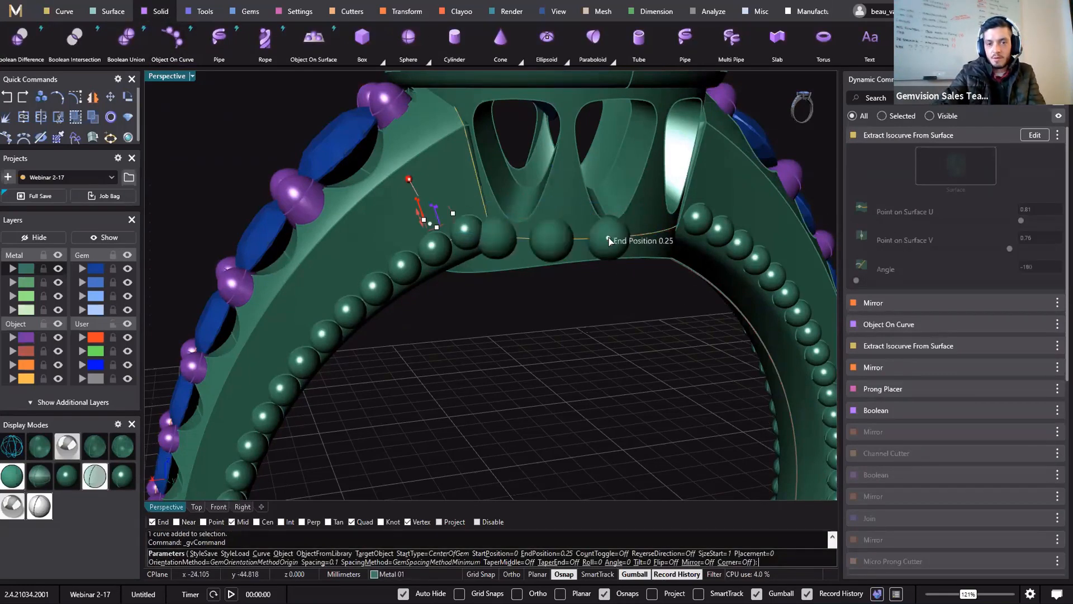
{"action": "left_click_drag", "start_coordinate": [609, 238], "coordinate": [673, 237]}
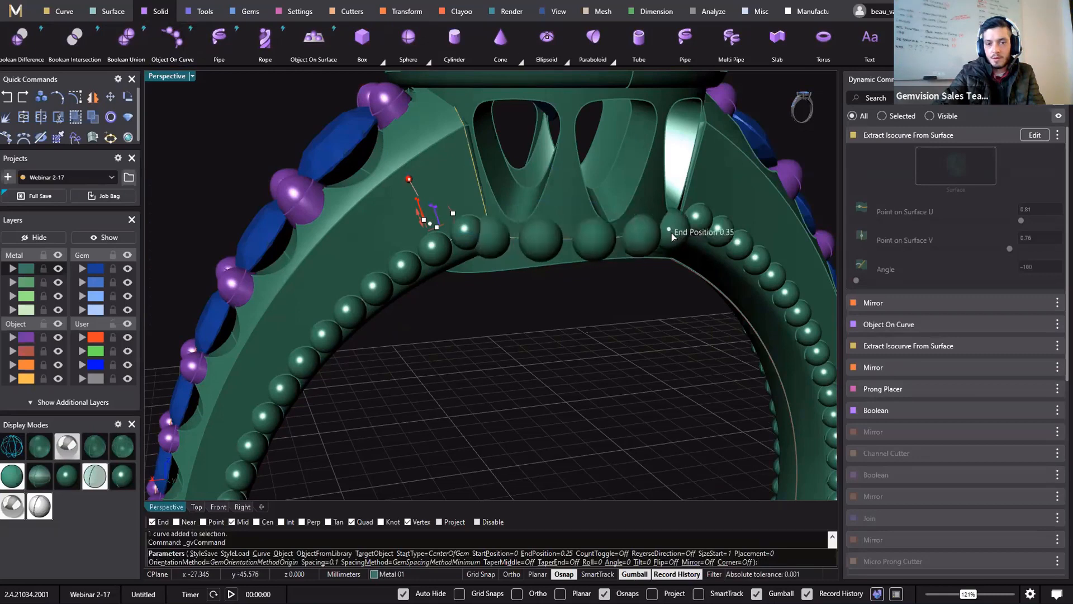
{"action": "right_click_drag", "start_coordinate": [544, 350], "coordinate": [584, 284]}
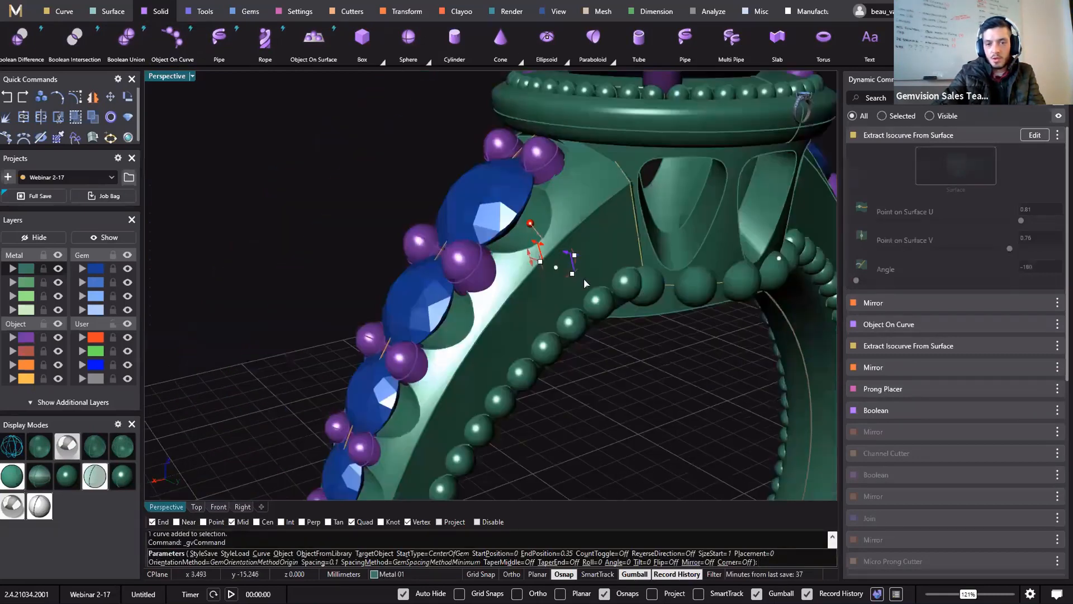
{"action": "left_click_drag", "start_coordinate": [585, 284], "coordinate": [682, 297]}
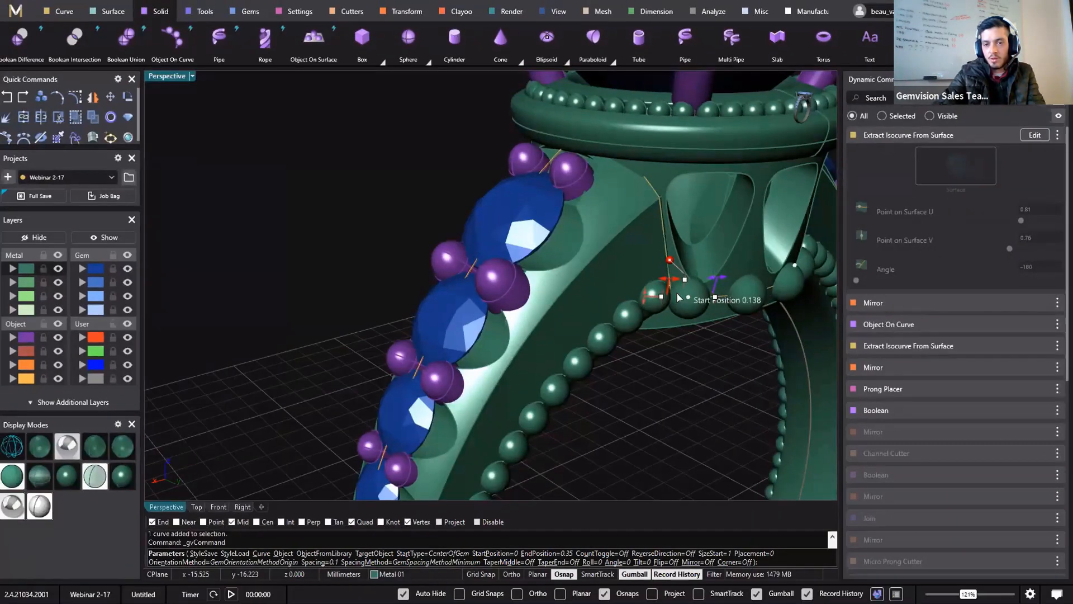
{"action": "scroll", "coordinate": [677, 293], "scroll_direction": "up", "scroll_amount": 3}
{"action": "left_click_drag", "start_coordinate": [674, 290], "coordinate": [725, 296]}
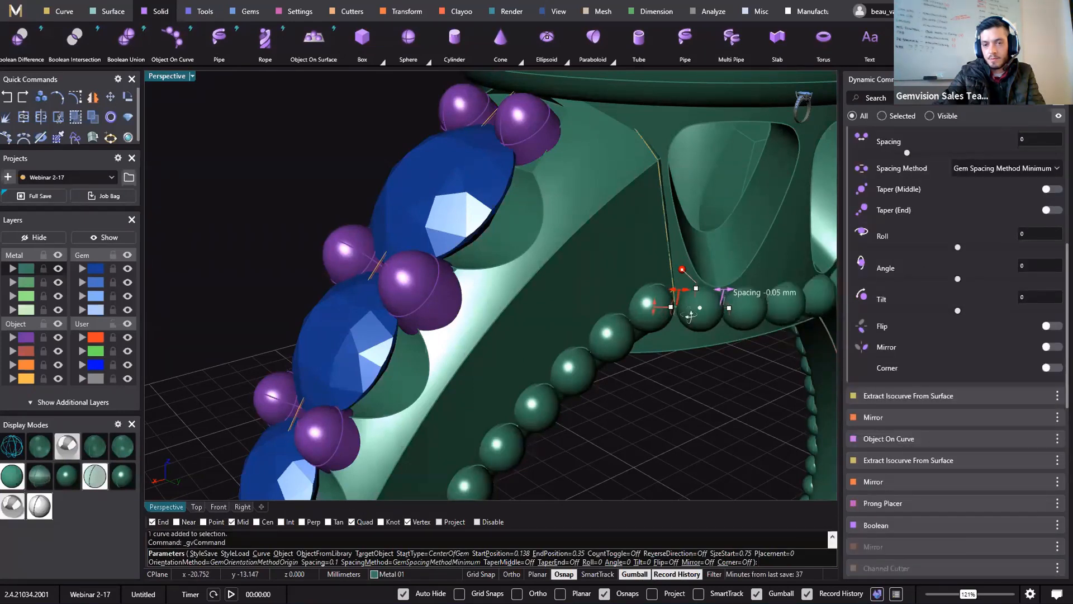
- Refine the head-base bead row to start position 0.131, end position 0.371 and spacing -0.1 mm, and finish the placement
{"action": "scroll", "coordinate": [680, 302], "scroll_direction": "down", "scroll_amount": 4}
{"action": "right_click_drag", "start_coordinate": [689, 316], "coordinate": [438, 295]}
{"action": "scroll", "coordinate": [658, 293], "scroll_direction": "up", "scroll_amount": 2}
{"action": "left_click_drag", "start_coordinate": [446, 293], "coordinate": [458, 290]}
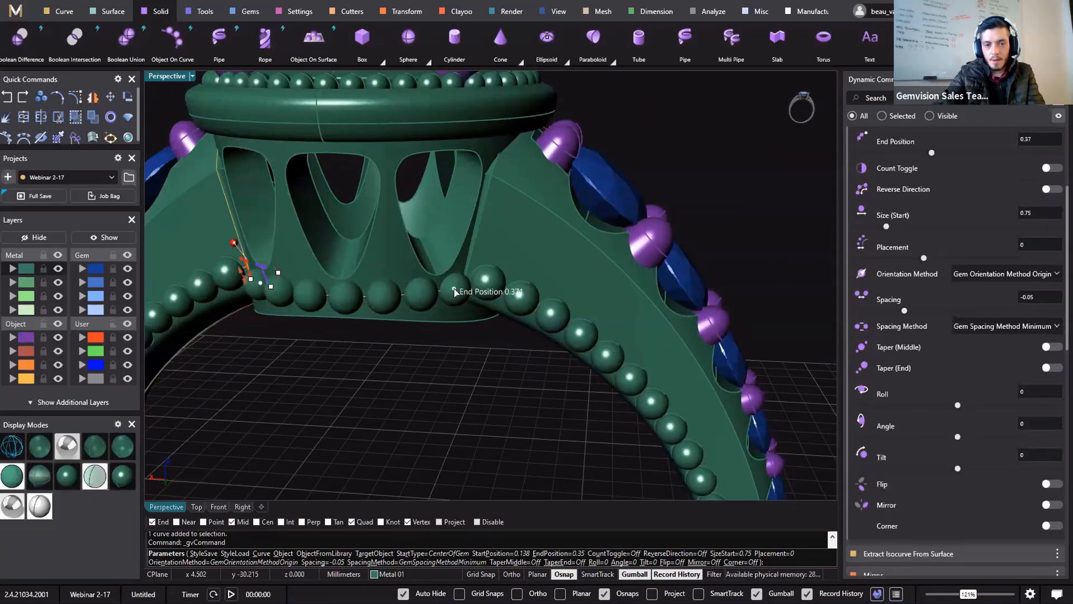
{"action": "right_click_drag", "start_coordinate": [457, 290], "coordinate": [447, 288]}
{"action": "scroll", "coordinate": [447, 288], "scroll_direction": "up", "scroll_amount": 5}
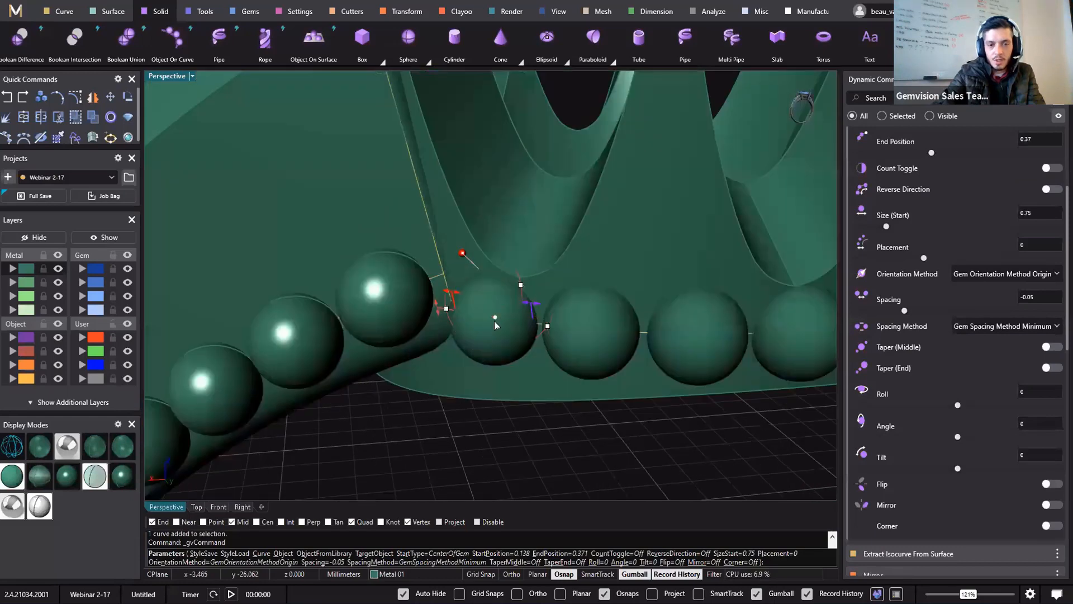
{"action": "left_click_drag", "start_coordinate": [495, 320], "coordinate": [481, 314]}
{"action": "left_click", "coordinate": [516, 307]}
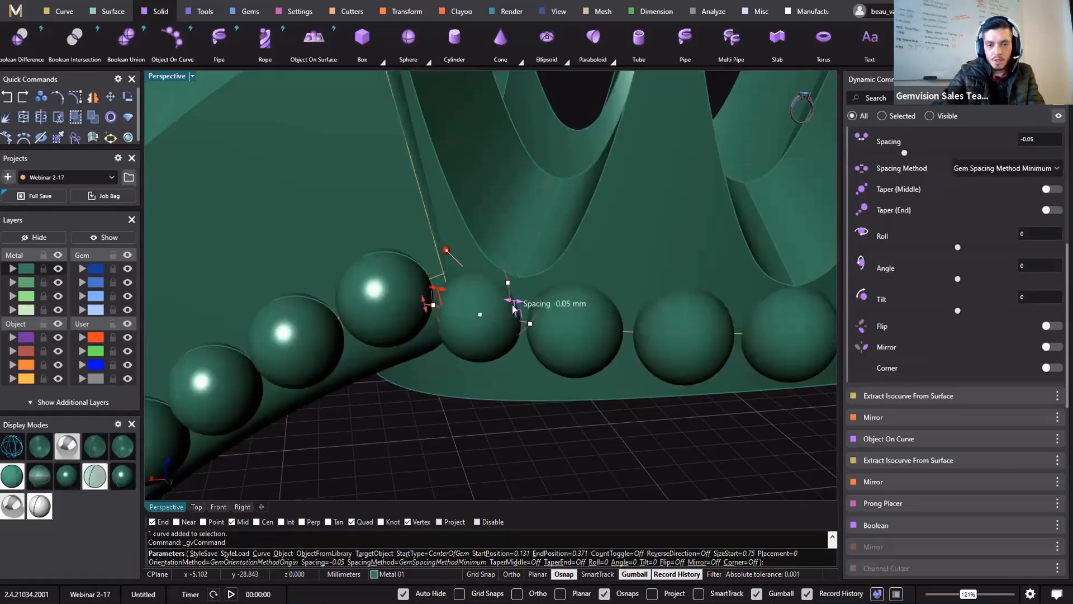
{"action": "left_click_drag", "start_coordinate": [511, 308], "coordinate": [507, 310]}
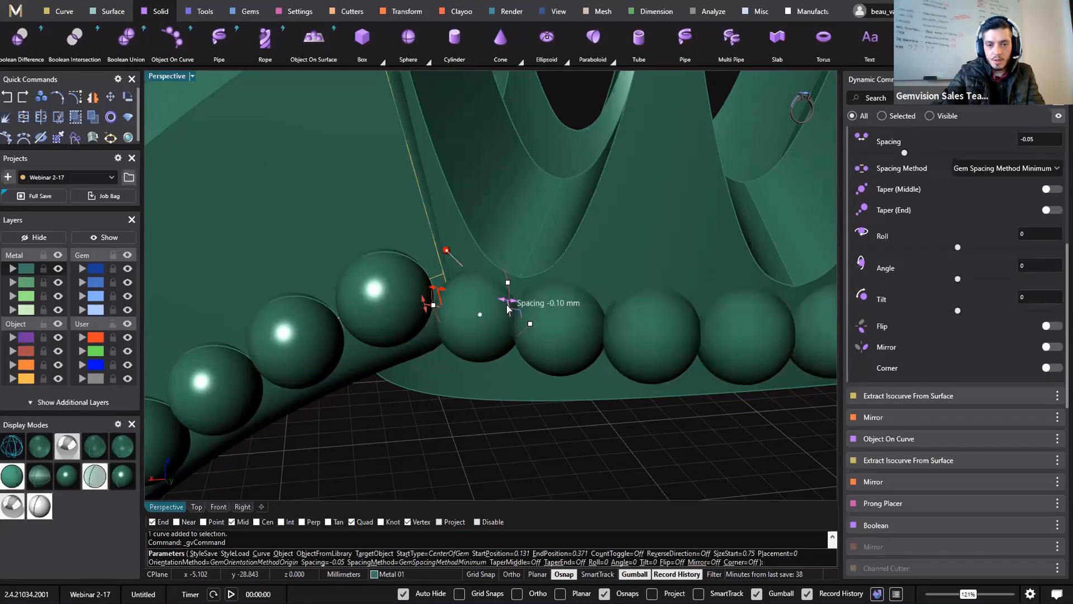
{"action": "scroll", "coordinate": [524, 380], "scroll_direction": "down", "scroll_amount": 10}
{"action": "right_click_drag", "start_coordinate": [525, 383], "coordinate": [506, 350]}
{"action": "right_click", "coordinate": [522, 378]}
- Mirror the head-base bead group to the opposite side of the head with X Mirror enabled and Y Mirror off
{"action": "scroll", "coordinate": [522, 378], "scroll_direction": "down", "scroll_amount": 5}
{"action": "left_click", "coordinate": [525, 267]}
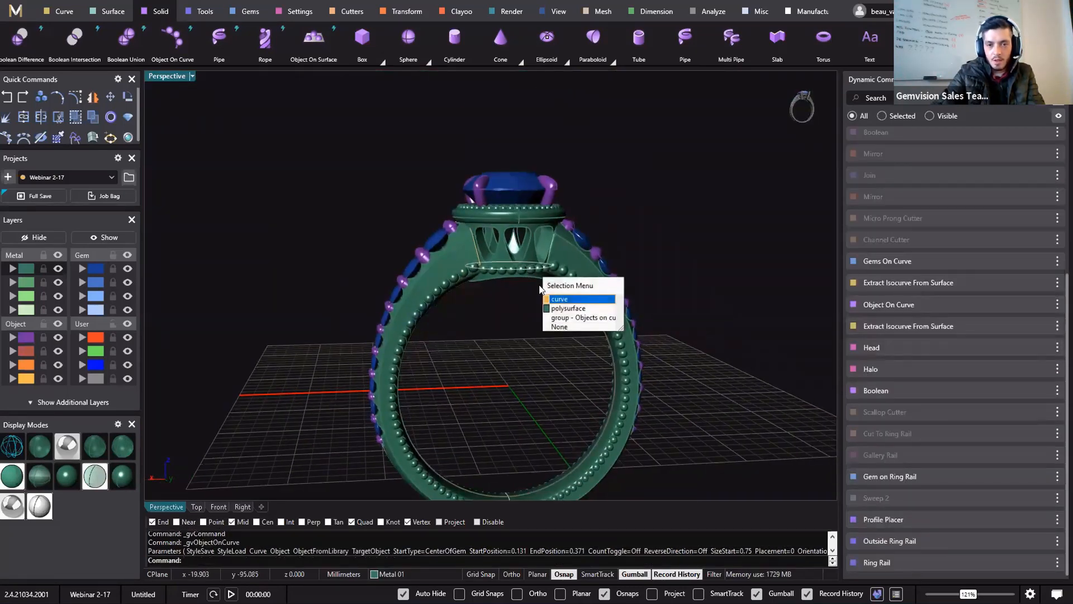
{"action": "left_click", "coordinate": [568, 308]}
{"action": "scroll", "coordinate": [464, 264], "scroll_direction": "up", "scroll_amount": 5}
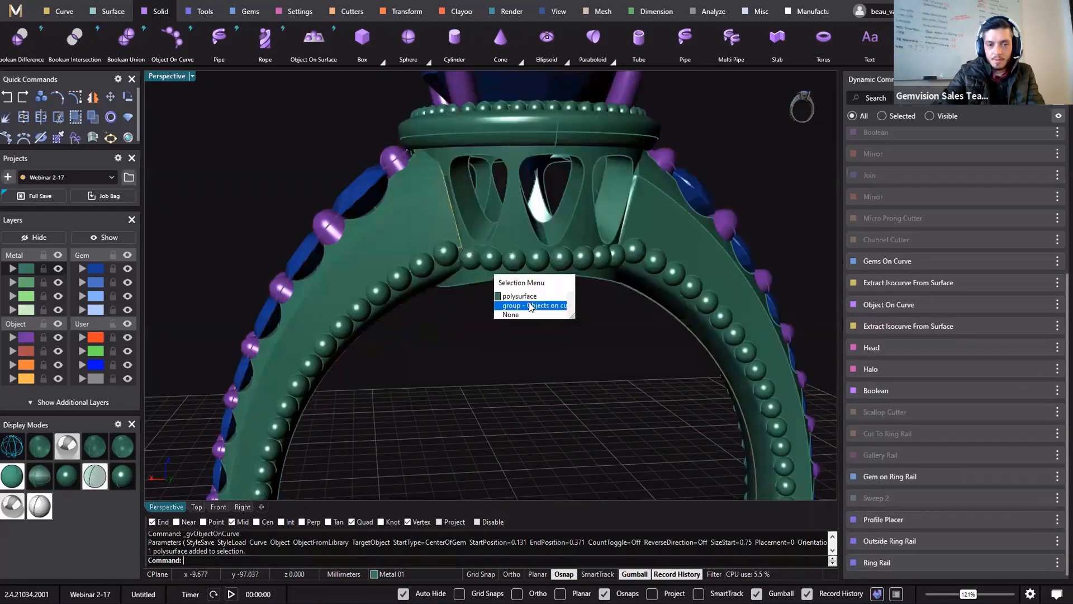
{"action": "left_click", "coordinate": [518, 306]}
{"action": "scroll", "coordinate": [475, 391], "scroll_direction": "down", "scroll_amount": 6}
{"action": "right_click_drag", "start_coordinate": [438, 412], "coordinate": [381, 251]}
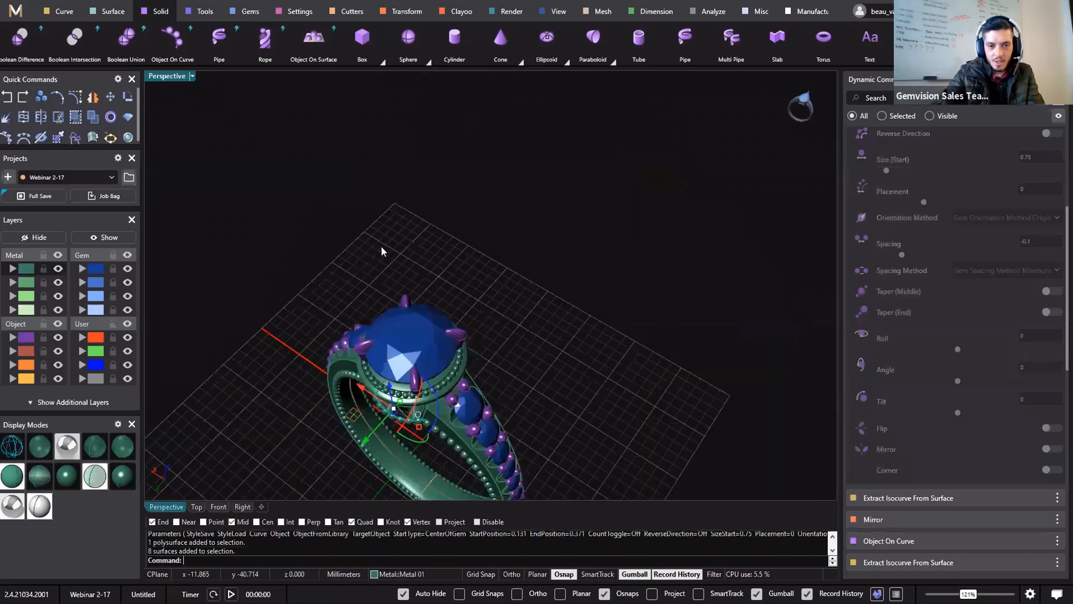
{"action": "right_click_drag", "start_coordinate": [318, 130], "coordinate": [288, 17]}
{"action": "left_click", "coordinate": [404, 11]}
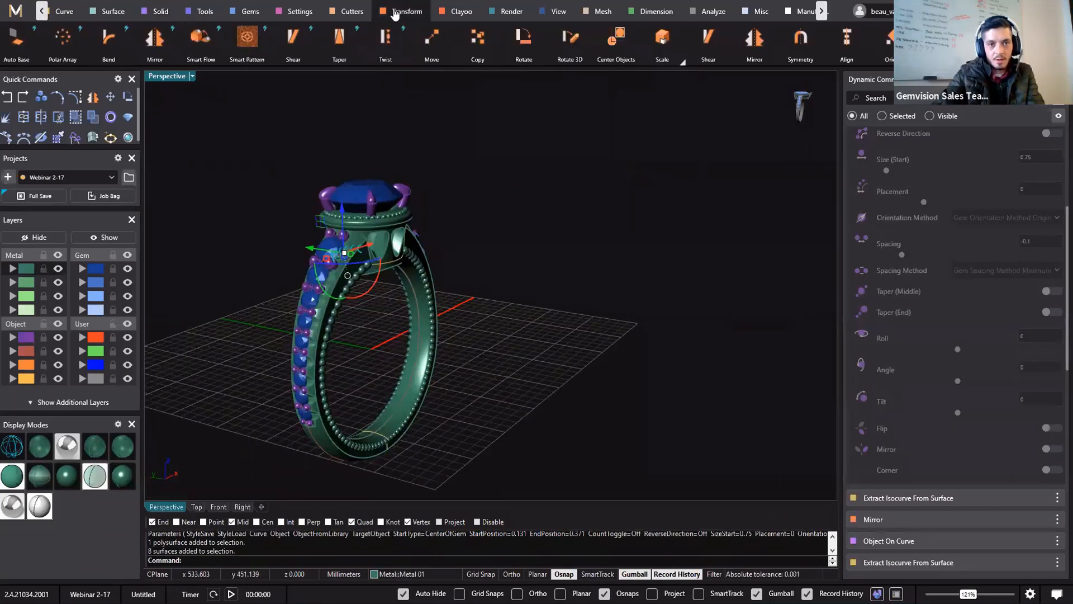
{"action": "left_click", "coordinate": [155, 38]}
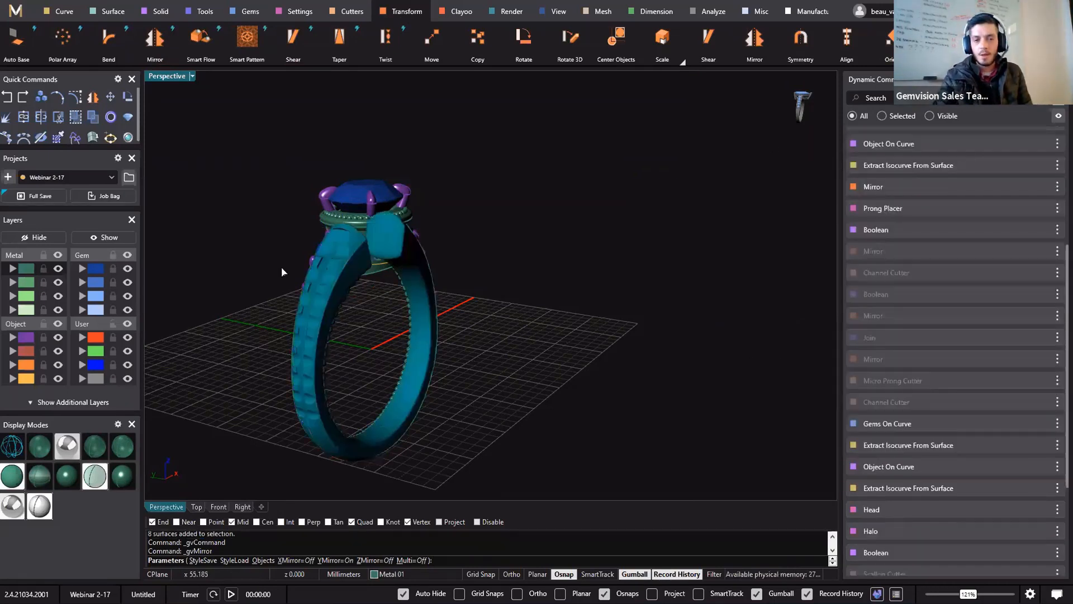
{"action": "scroll", "coordinate": [990, 285], "scroll_direction": "up", "scroll_amount": 3}
{"action": "scroll", "coordinate": [991, 286], "scroll_direction": "up", "scroll_amount": 2}
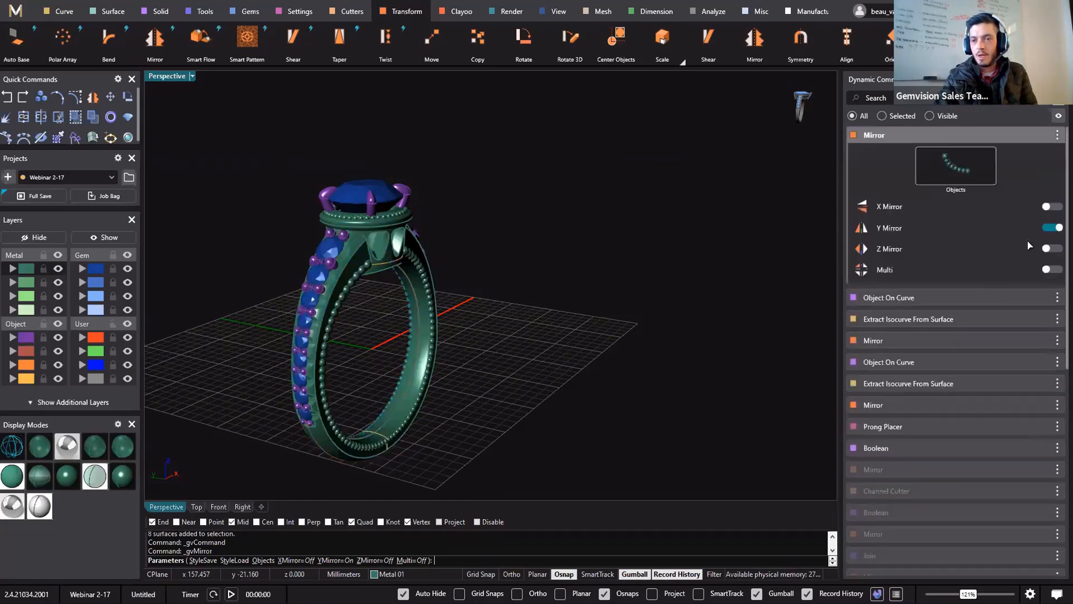
{"action": "left_click", "coordinate": [1055, 227]}
{"action": "left_click", "coordinate": [1050, 208]}
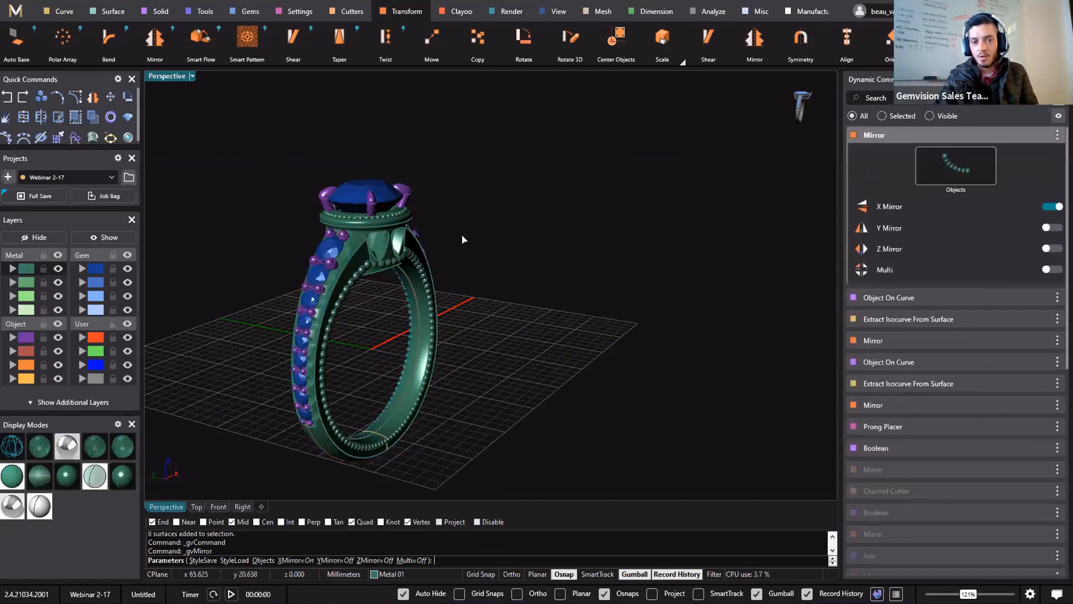
{"action": "right_click", "coordinate": [562, 154]}
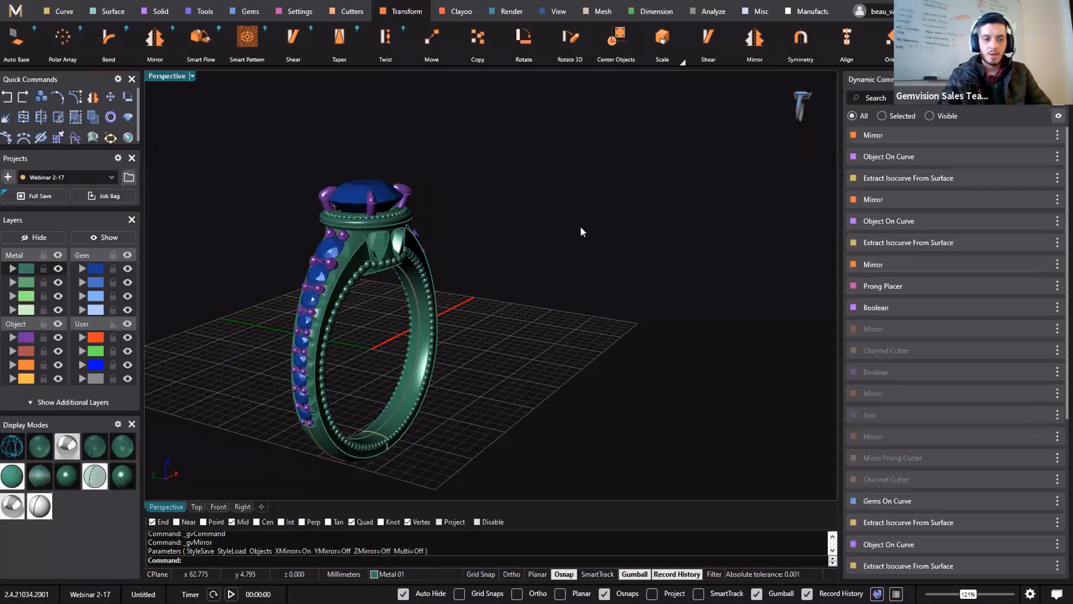
- Compare the beaded ring with the reference sketch webinar 2-17.JPG from a matching viewing angle
{"action": "right_click_drag", "start_coordinate": [463, 286], "coordinate": [591, 307]}
{"action": "right_click_drag", "start_coordinate": [683, 349], "coordinate": [577, 341], "text": "shift"}
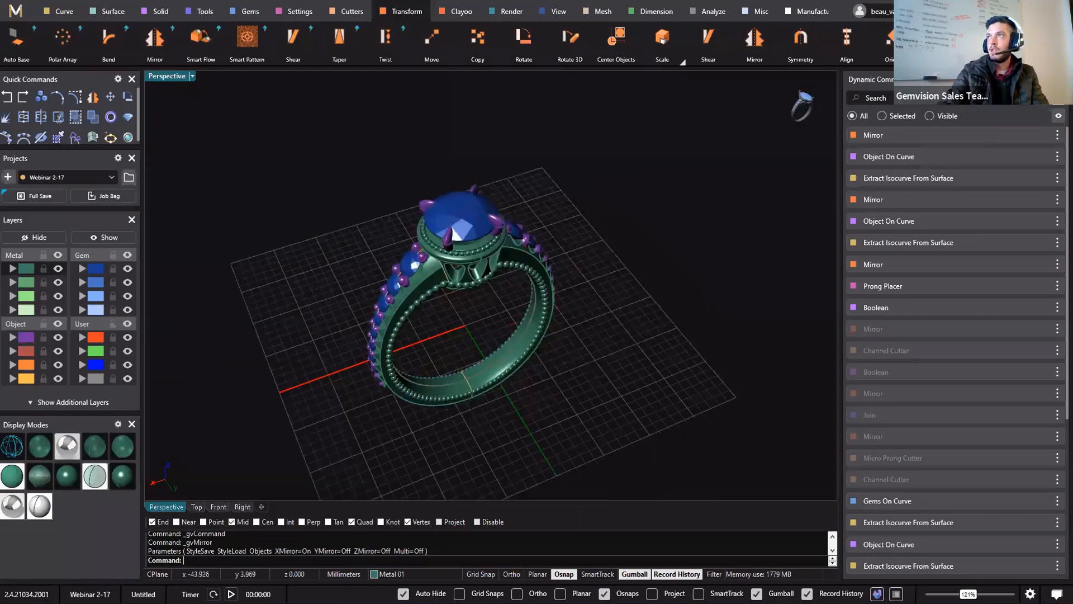
{"action": "key", "text": "alt+Tab"}
{"action": "mouse_move", "coordinate": [468, 189]}
{"action": "right_mouse_down"}
{"action": "mouse_move", "coordinate": [479, 175]}
{"action": "mouse_move", "coordinate": [519, 192]}
{"action": "mouse_move", "coordinate": [554, 148]}
{"action": "right_mouse_up"}
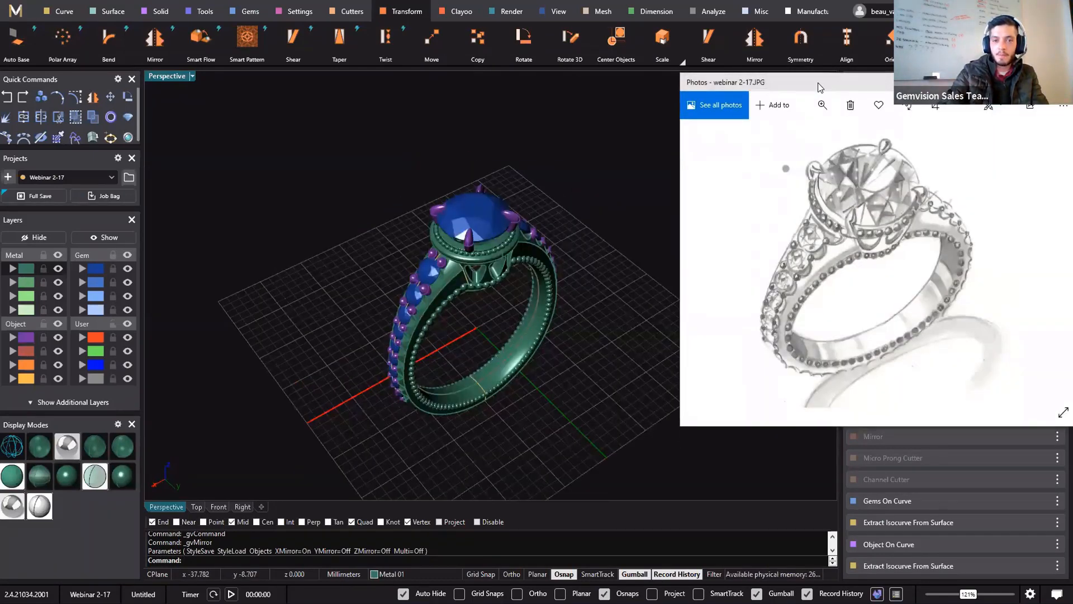
{"action": "left_click_drag", "start_coordinate": [818, 86], "coordinate": [735, 77]}
{"action": "right_click_drag", "start_coordinate": [517, 267], "coordinate": [537, 255]}
{"action": "key", "text": "alt+Tab"}
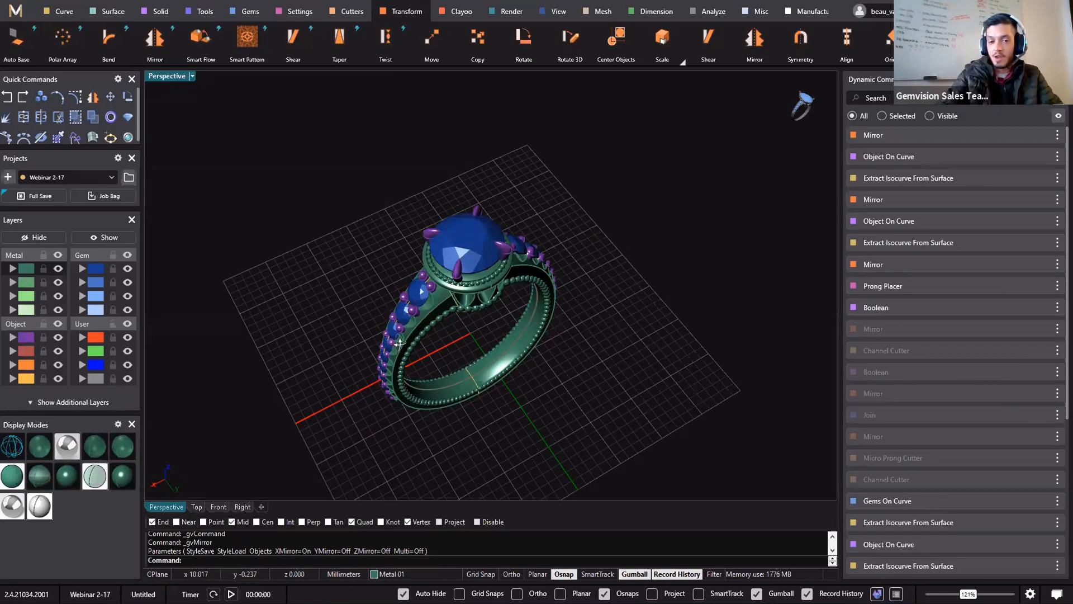
- Edit the shank's Gems On Curve to extend the diamond row toward the base of the ring, with start position 0.125
{"action": "right_click_drag", "start_coordinate": [399, 343], "coordinate": [477, 280]}
{"action": "right_click_drag", "start_coordinate": [563, 338], "coordinate": [431, 422]}
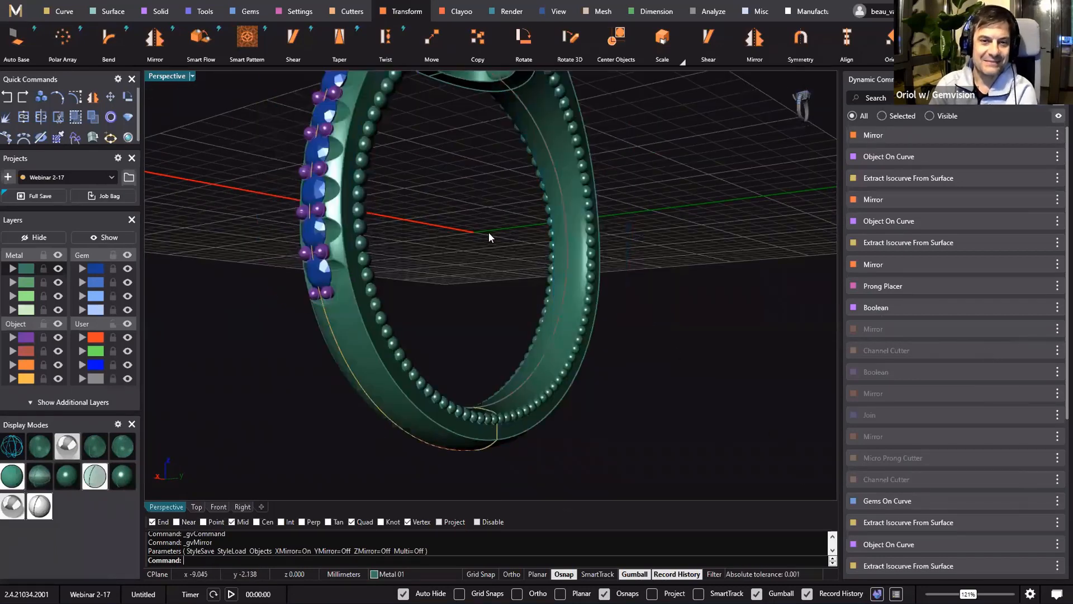
{"action": "right_click_drag", "start_coordinate": [489, 233], "coordinate": [496, 239]}
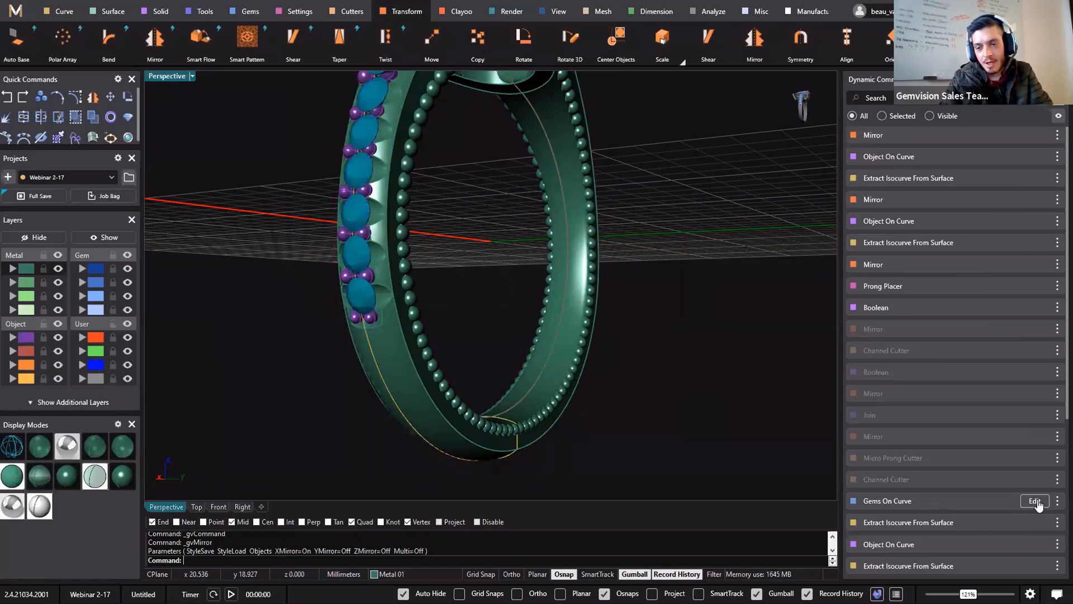
{"action": "left_click", "coordinate": [1033, 502]}
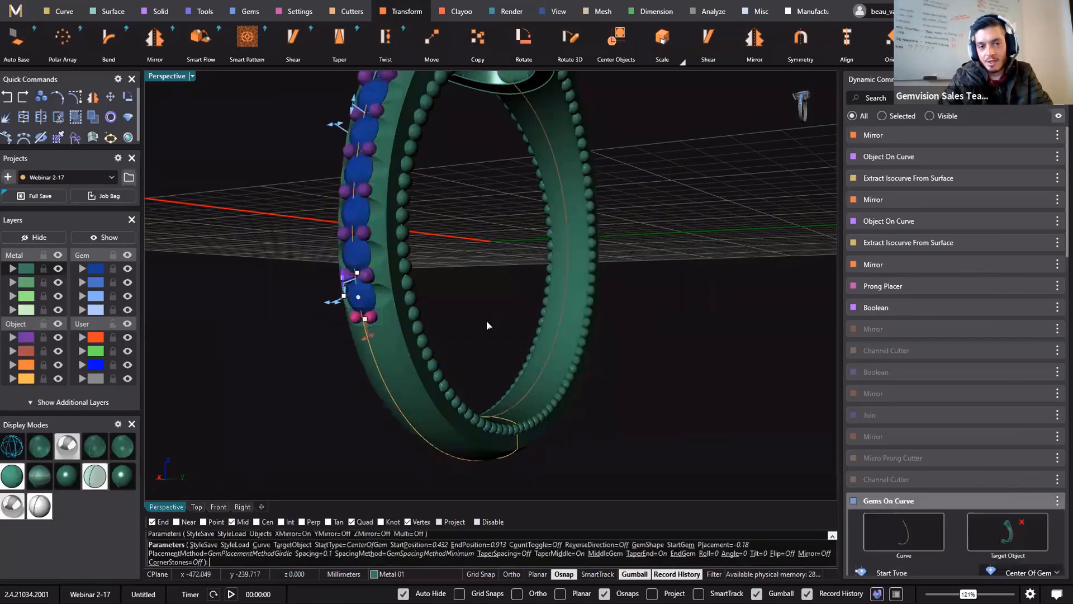
{"action": "right_click_drag", "start_coordinate": [486, 325], "coordinate": [456, 310]}
{"action": "right_click_drag", "start_coordinate": [300, 241], "coordinate": [300, 233]}
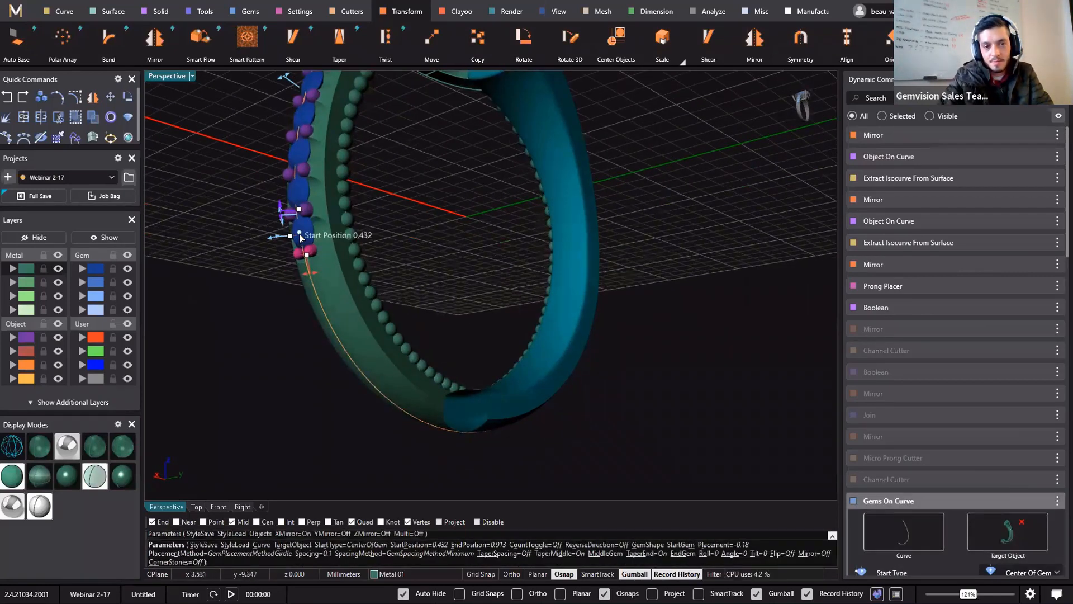
{"action": "left_click_drag", "start_coordinate": [300, 252], "coordinate": [409, 417]}
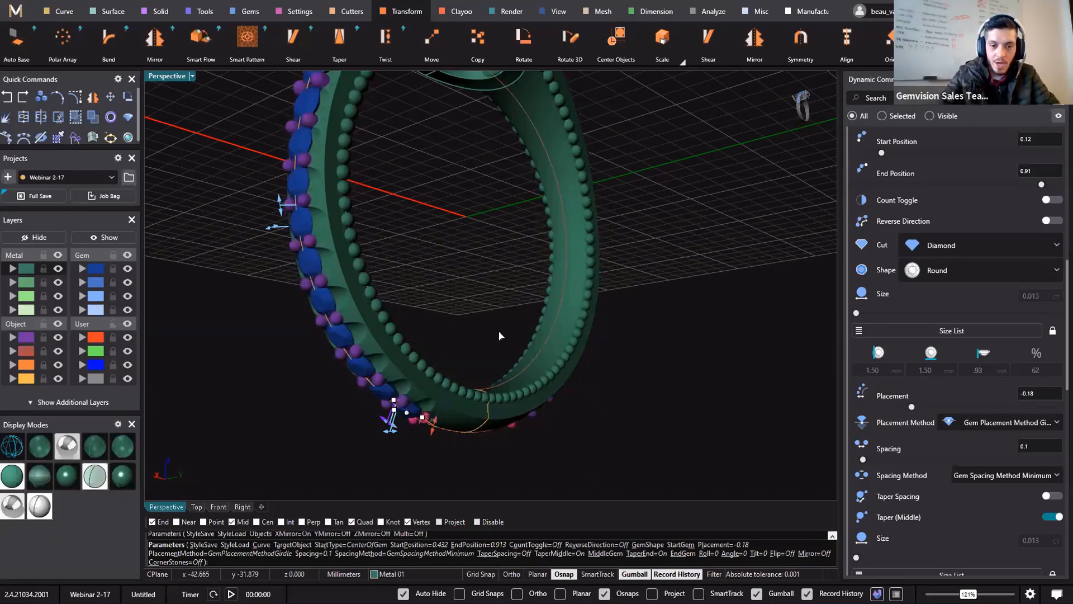
{"action": "right_click_drag", "start_coordinate": [481, 337], "coordinate": [751, 392]}
{"action": "right_click", "coordinate": [750, 388]}
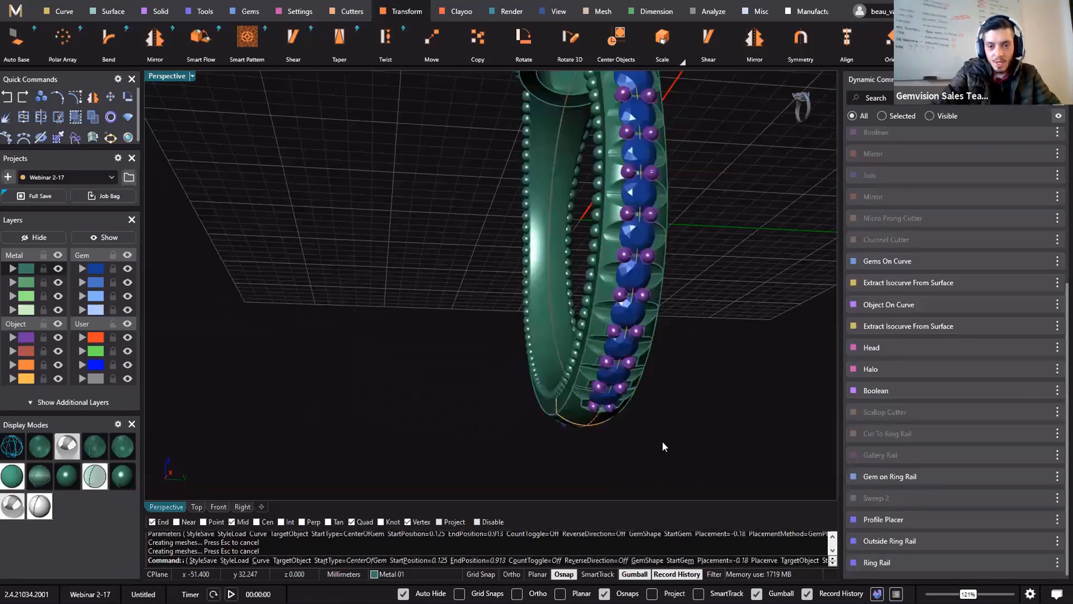
- Edit the shank's Gems On Curve again to slightly enlarge the end gem nearest the head, and review the updated ring
{"action": "right_click_drag", "start_coordinate": [640, 427], "coordinate": [548, 397]}
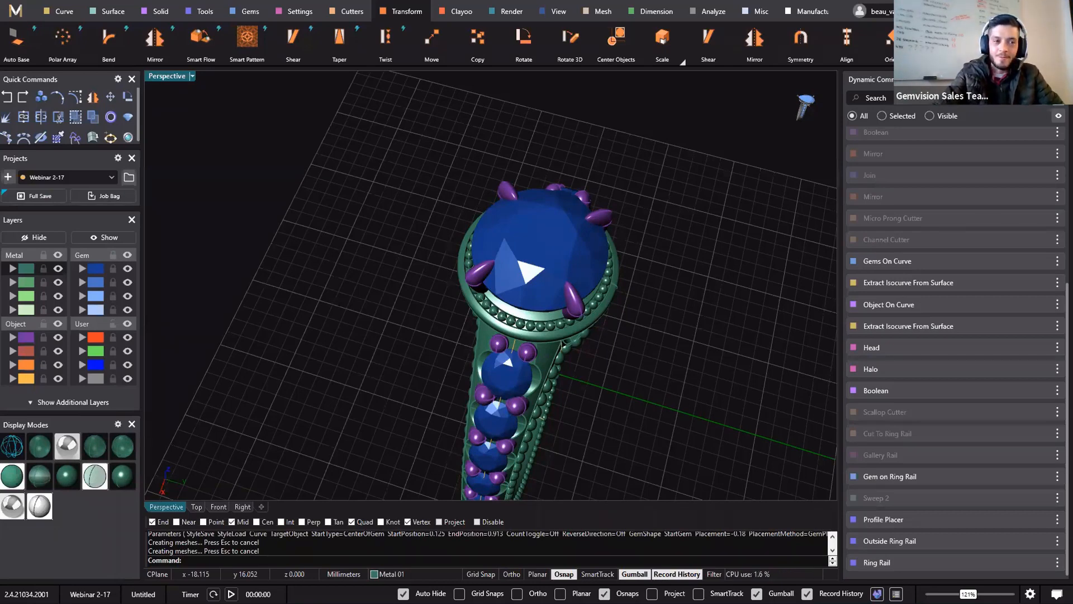
{"action": "right_click_drag", "start_coordinate": [565, 375], "coordinate": [496, 343]}
{"action": "scroll", "coordinate": [495, 342], "scroll_direction": "down", "scroll_amount": 2}
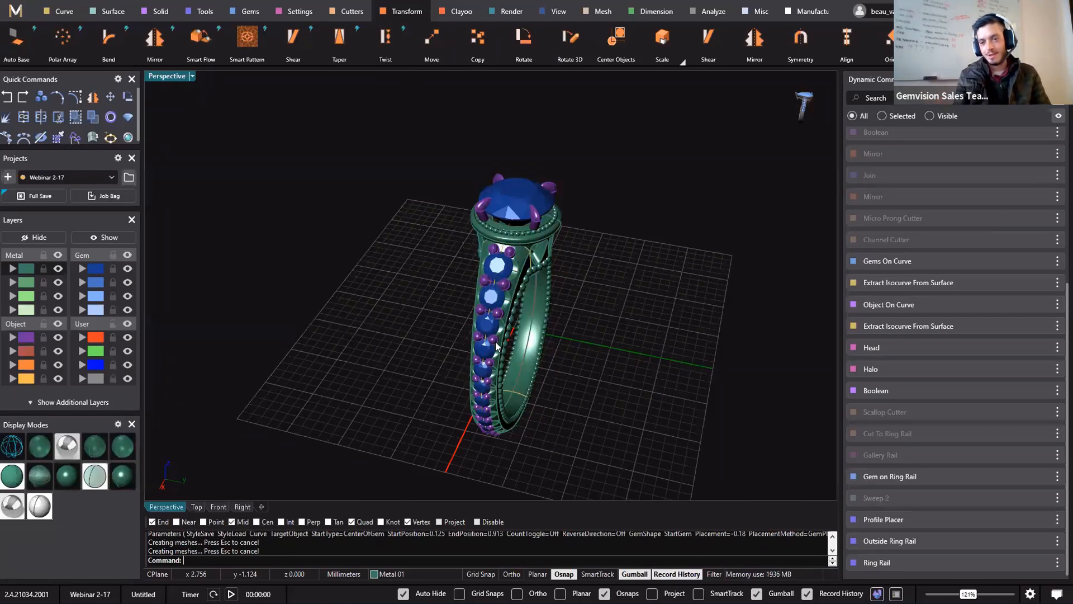
{"action": "right_click_drag", "start_coordinate": [518, 330], "coordinate": [507, 272]}
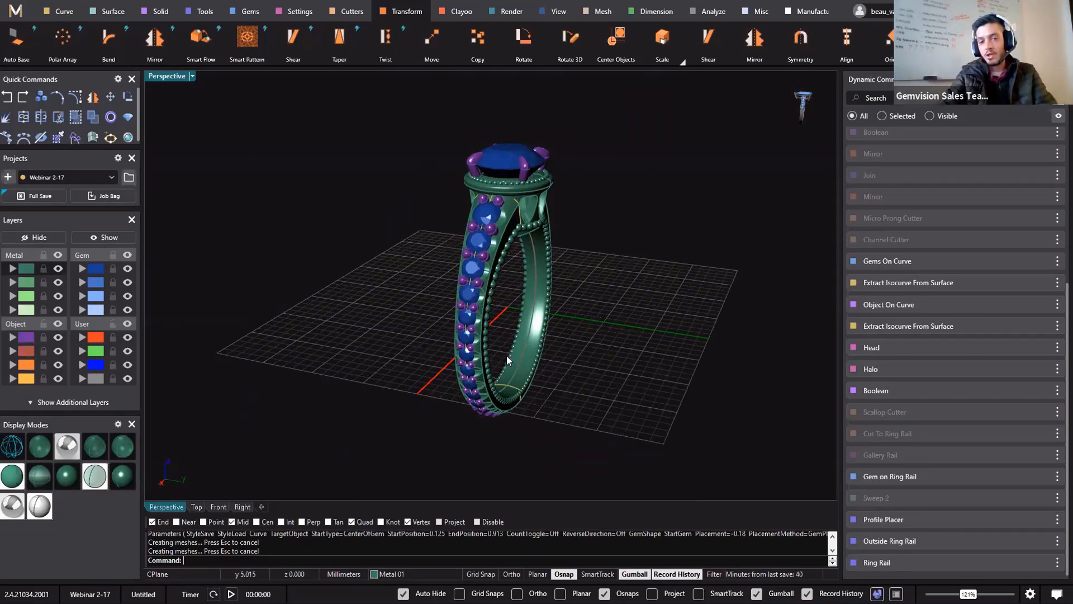
{"action": "right_click_drag", "start_coordinate": [507, 355], "coordinate": [817, 533]}
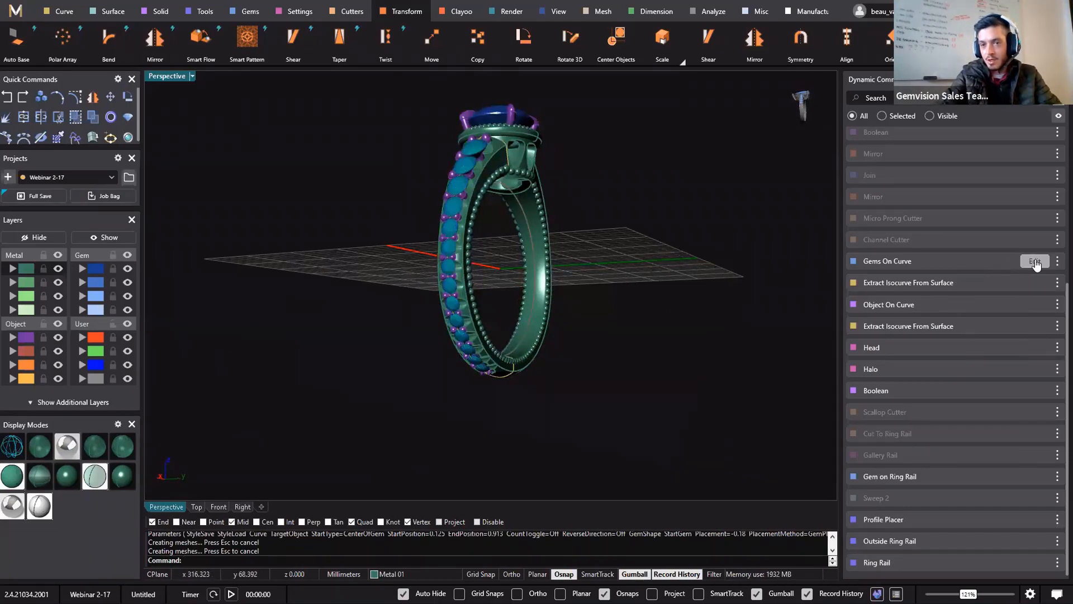
{"action": "left_click", "coordinate": [1035, 262]}
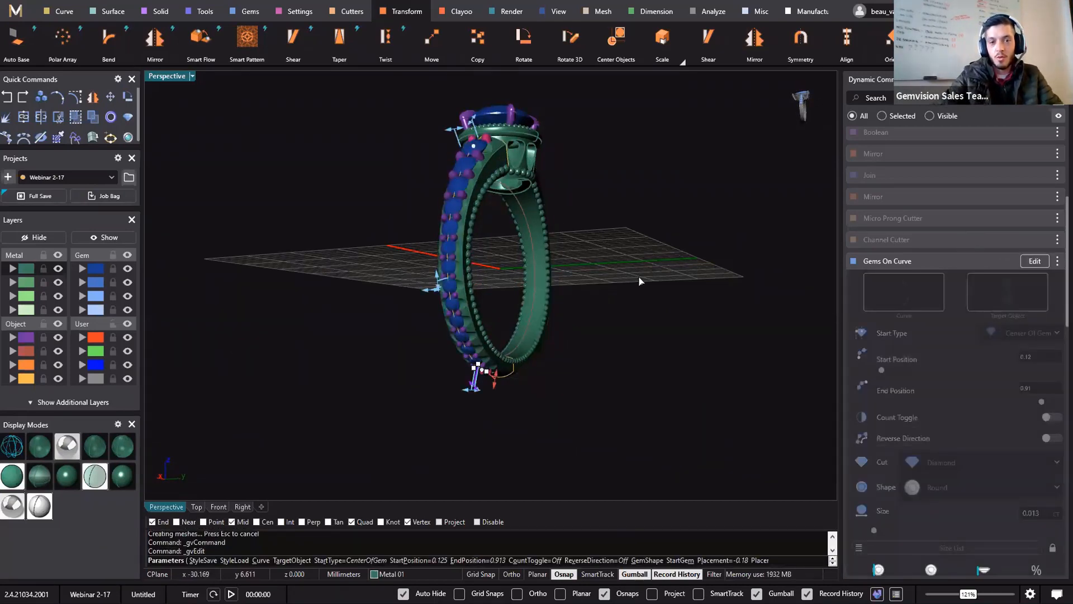
{"action": "right_click_drag", "start_coordinate": [641, 281], "coordinate": [699, 319]}
{"action": "scroll", "coordinate": [497, 196], "scroll_direction": "up", "scroll_amount": 3}
{"action": "scroll", "coordinate": [491, 190], "scroll_direction": "up", "scroll_amount": 2}
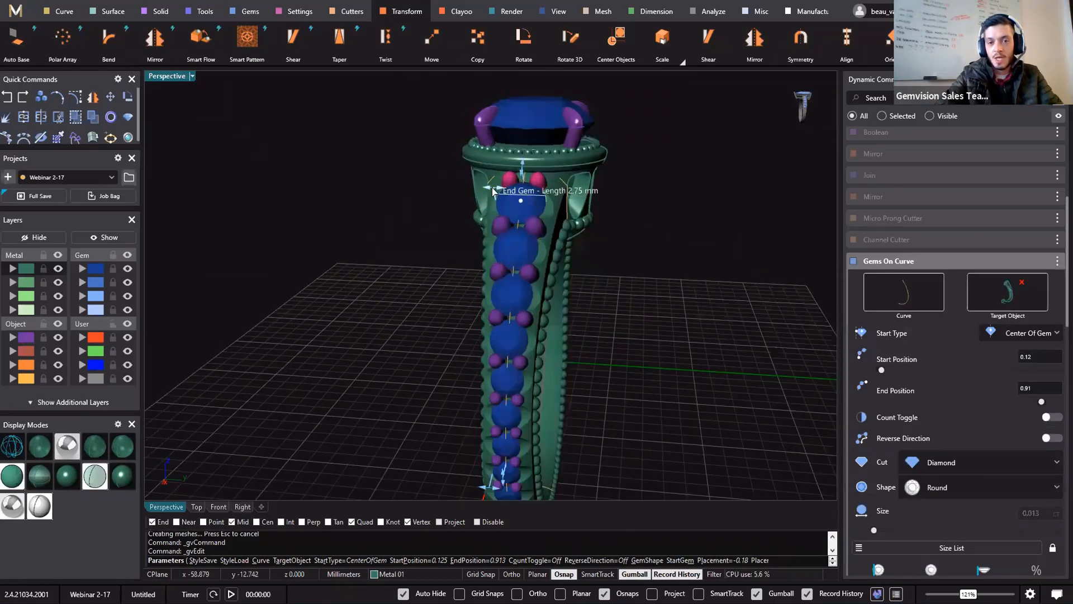
{"action": "left_click_drag", "start_coordinate": [493, 188], "coordinate": [488, 192]}
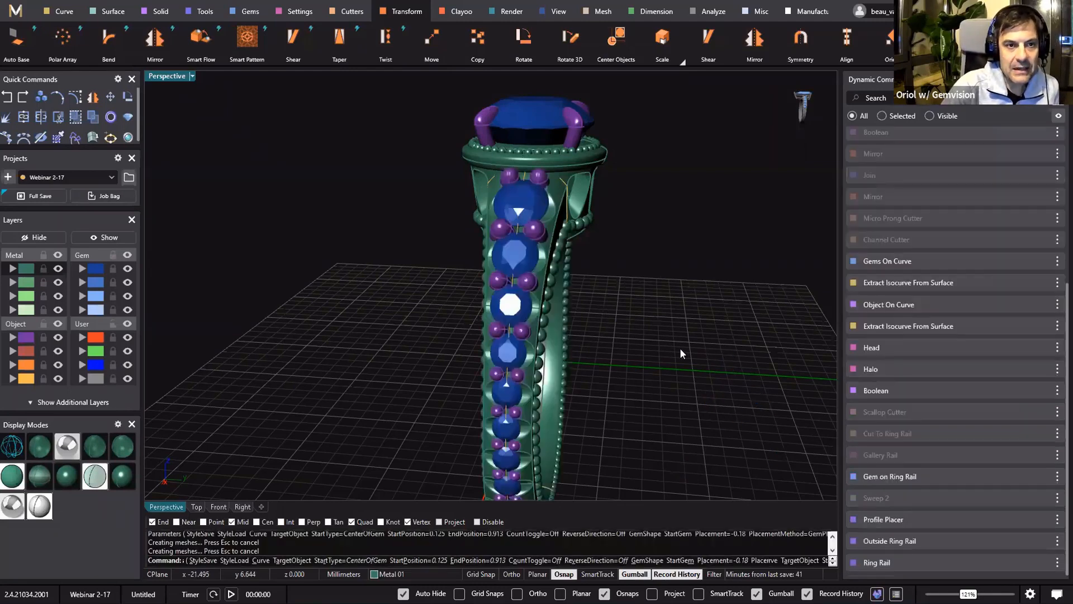
{"action": "right_click_drag", "start_coordinate": [649, 350], "coordinate": [633, 317]}
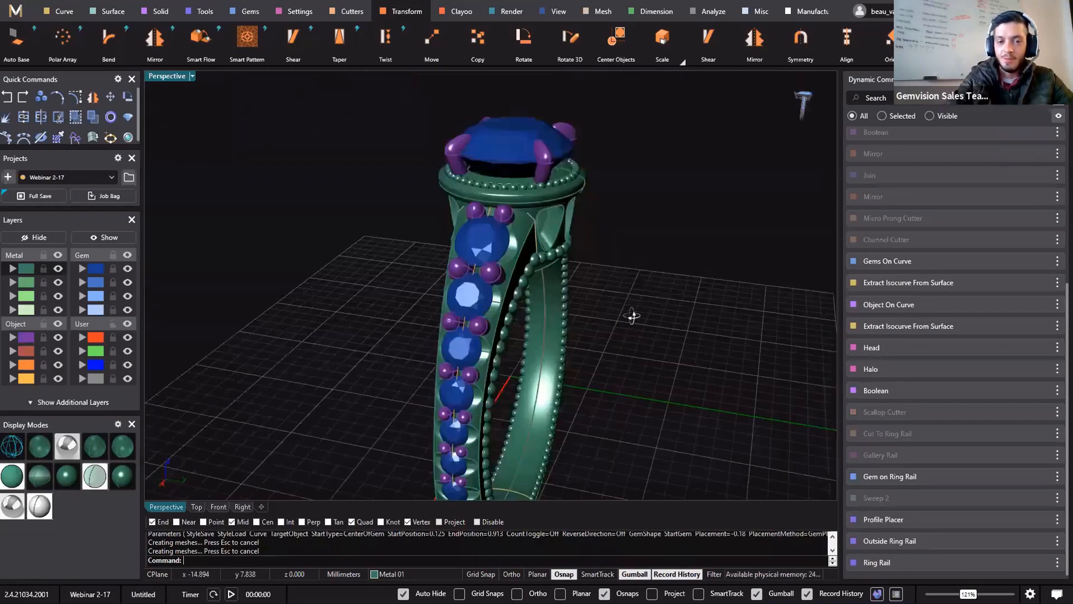
{"action": "right_click_drag", "start_coordinate": [633, 317], "coordinate": [646, 296]}
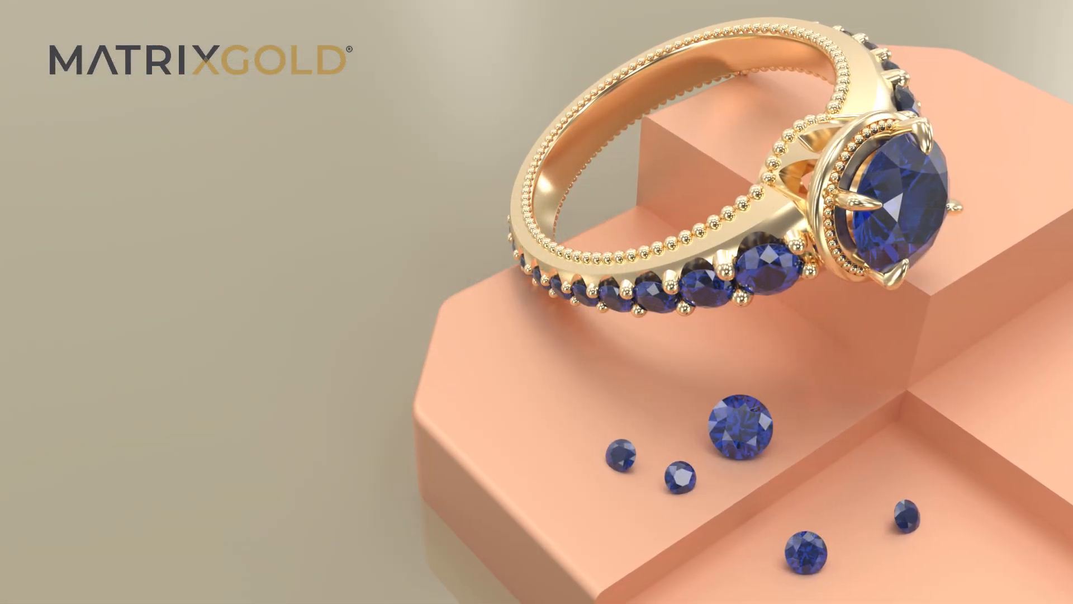